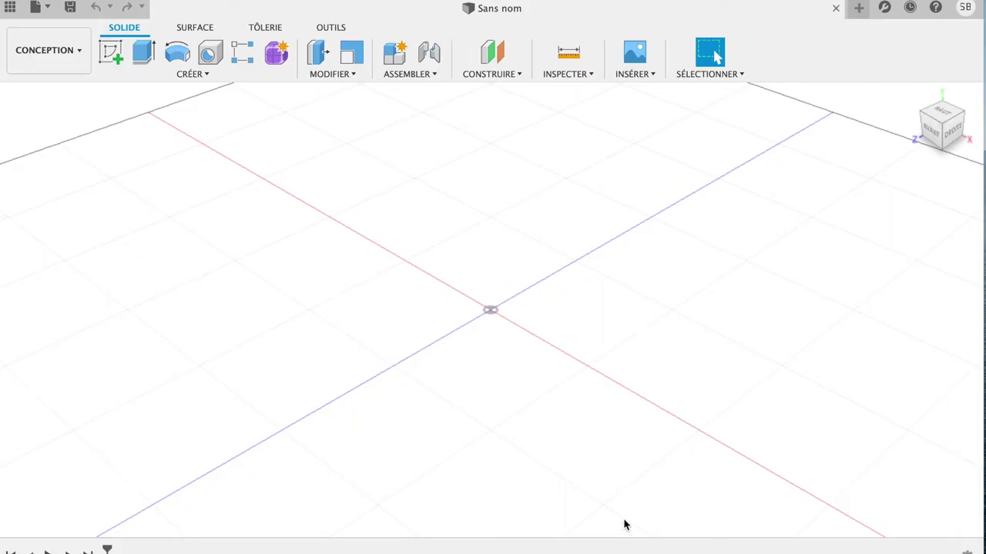
Start a new sketch on the horizontal XZ origin plane, viewed straight down
click(110, 54)
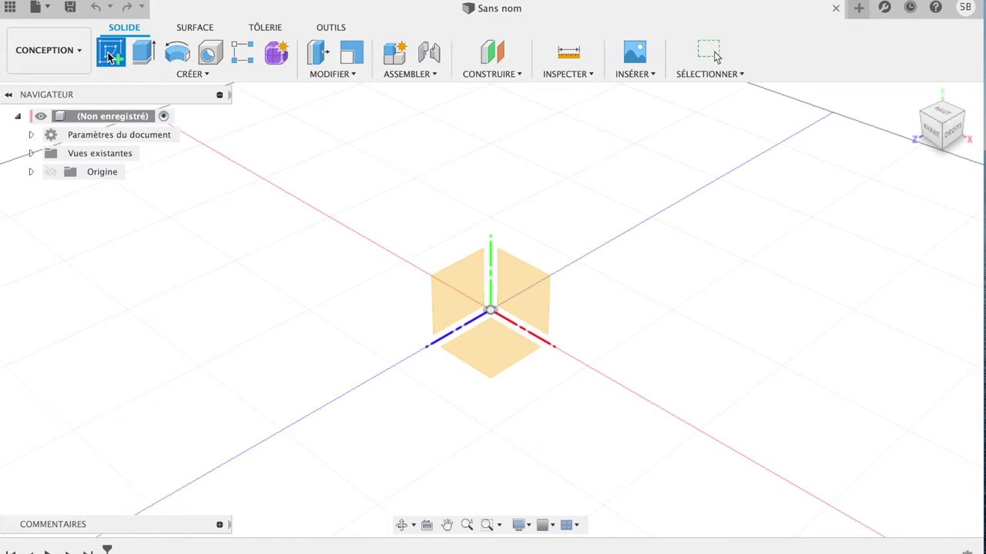
click(476, 338)
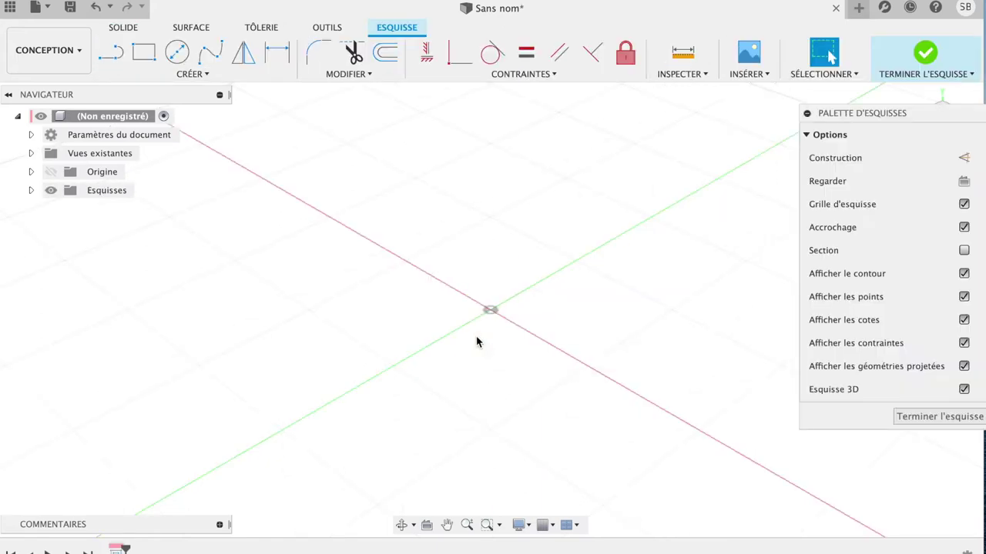
click(964, 181)
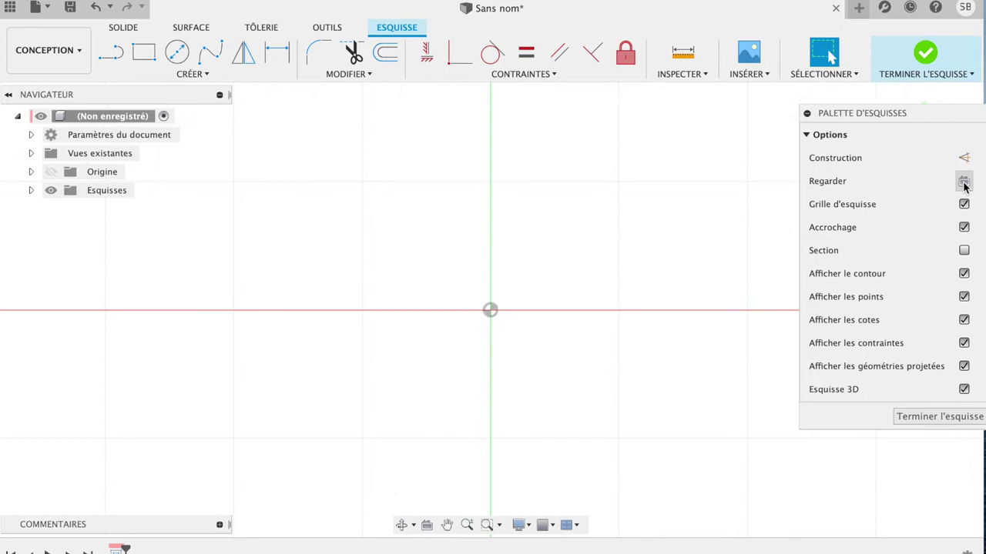
click(210, 52)
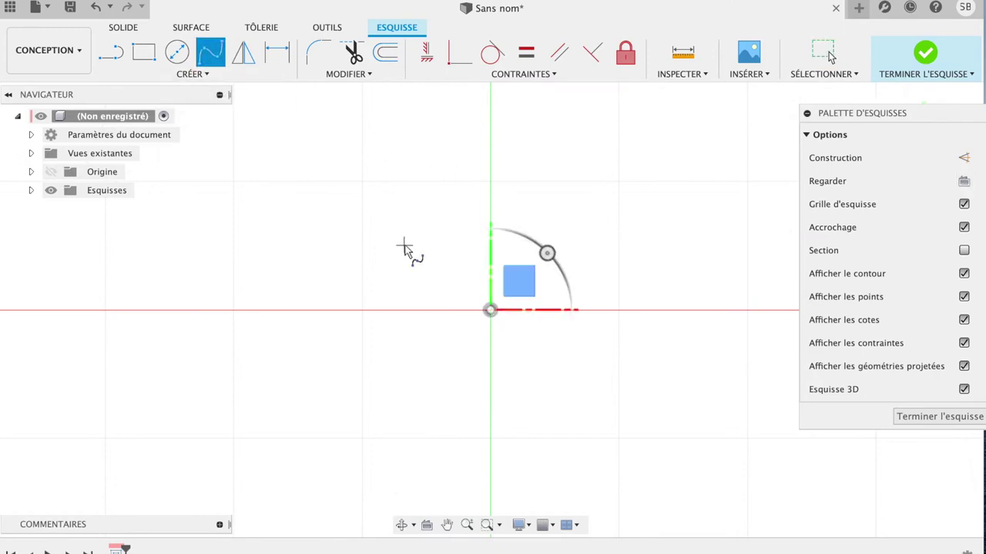
Start the blade spline at the origin and trace its outer edge across the top
click(490, 311)
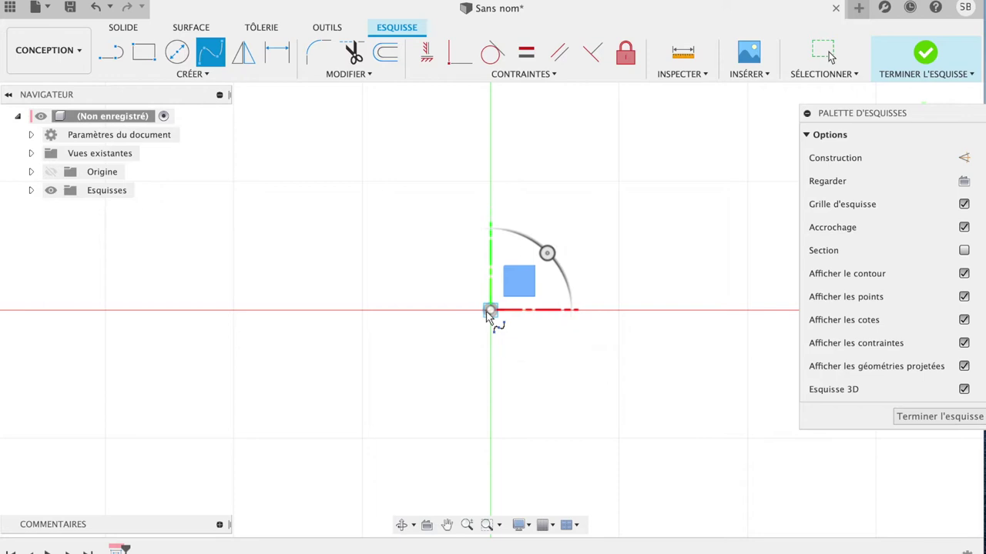
click(490, 242)
click(518, 185)
click(571, 143)
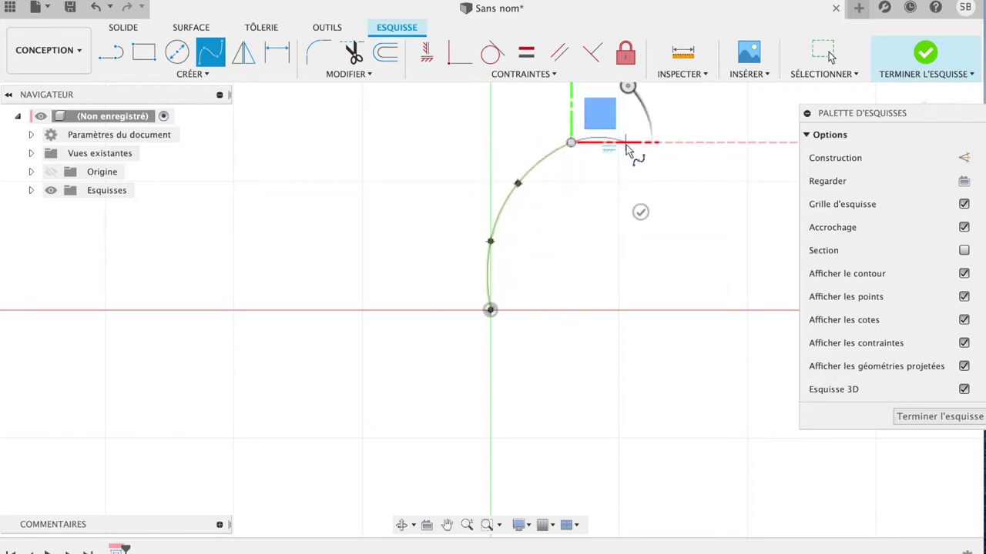
click(627, 143)
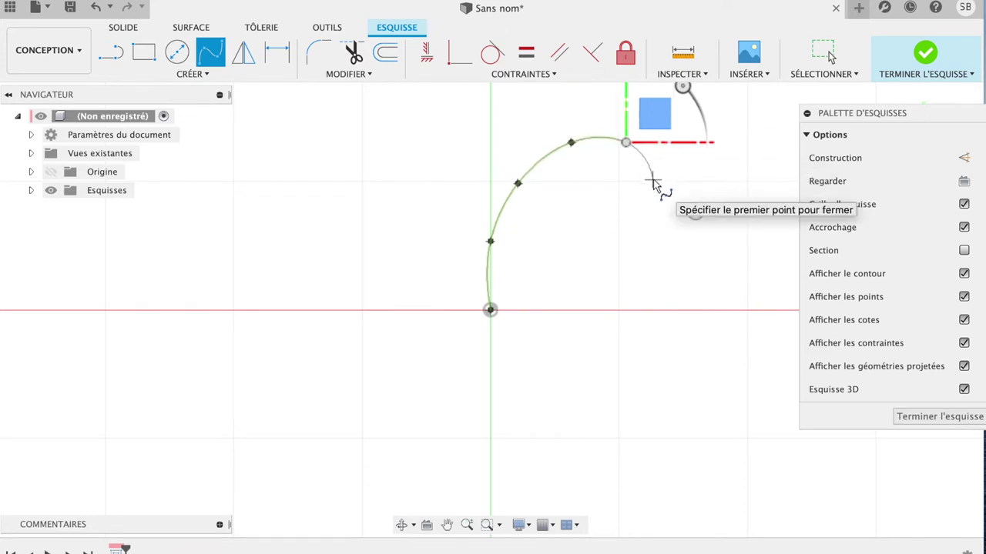
click(652, 181)
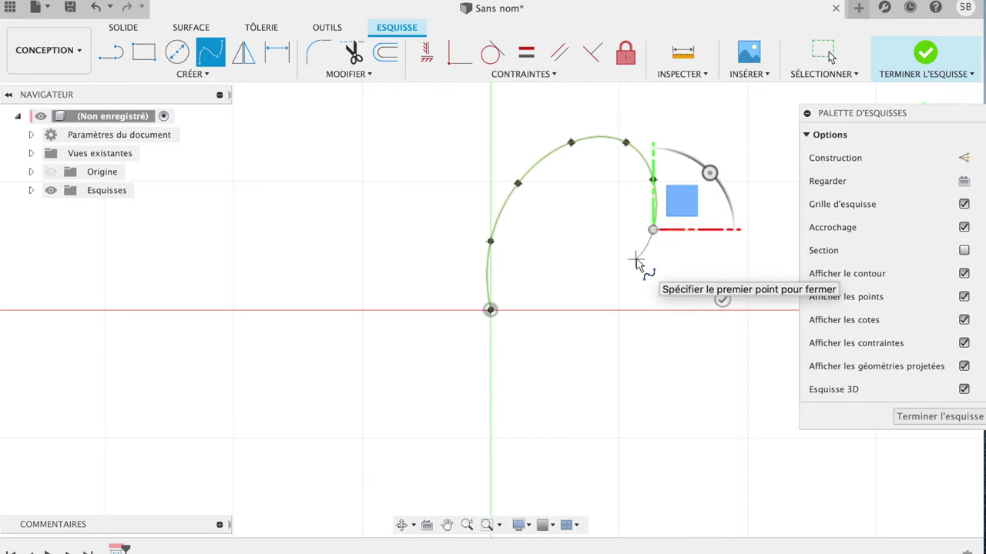
Curve the spline back inward, close it at the origin, and finish the sketch
click(582, 249)
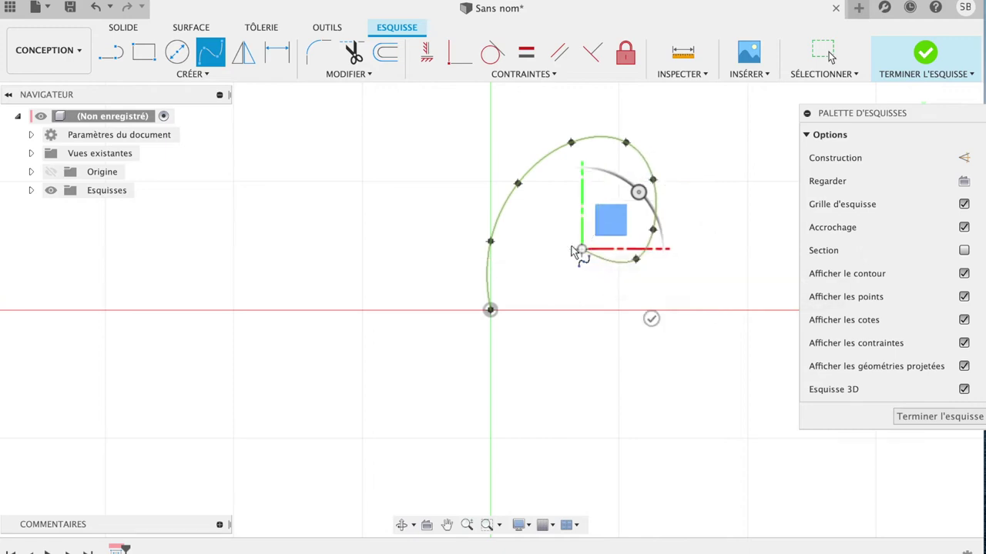
click(562, 248)
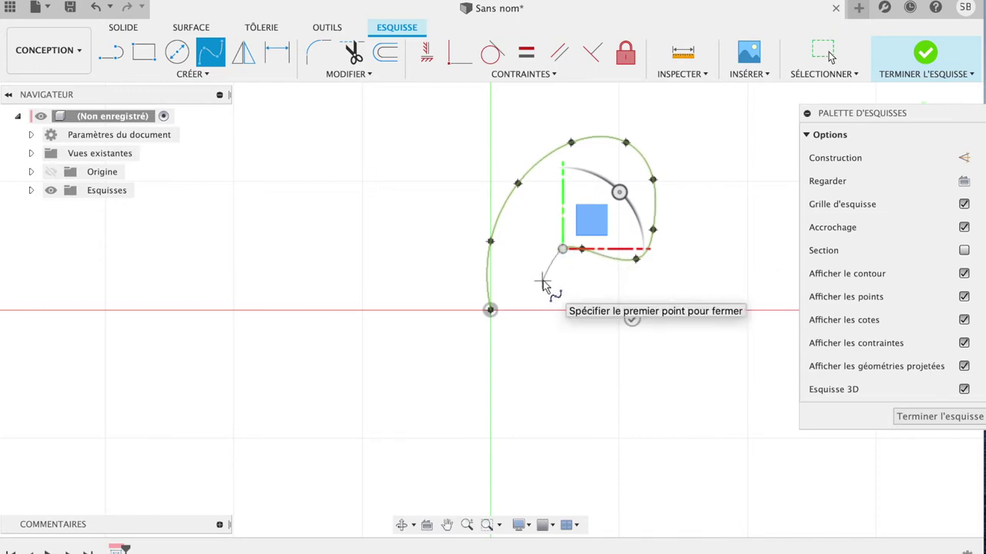
click(543, 280)
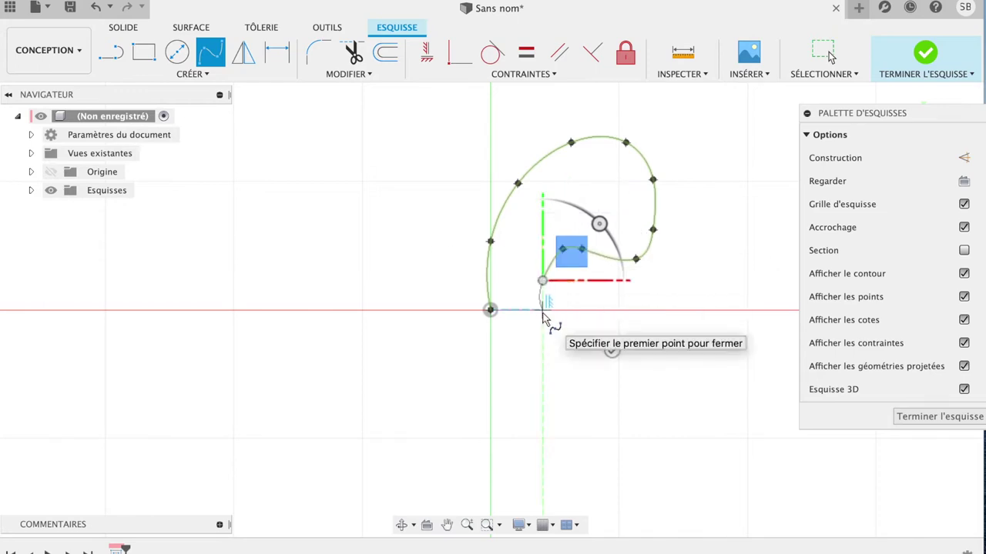
click(543, 312)
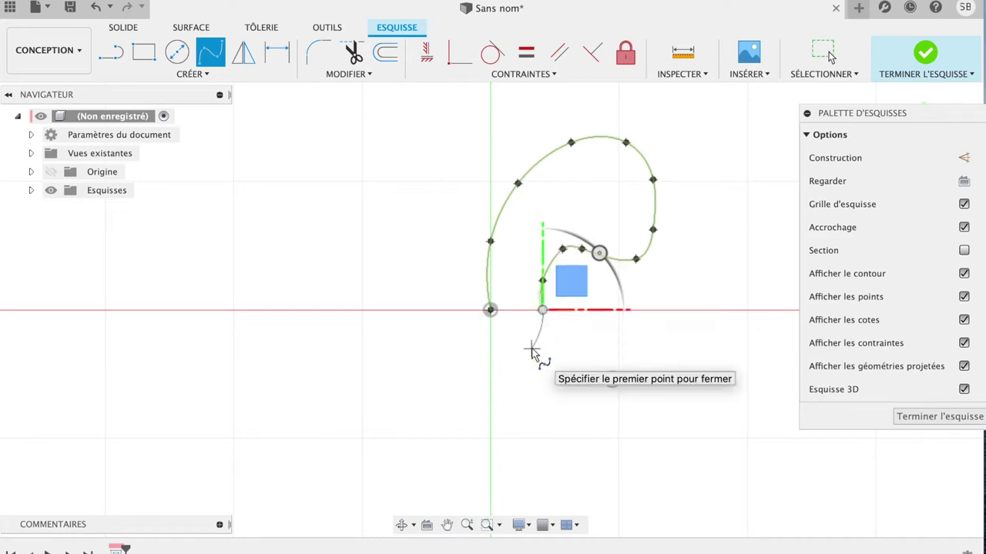
click(531, 349)
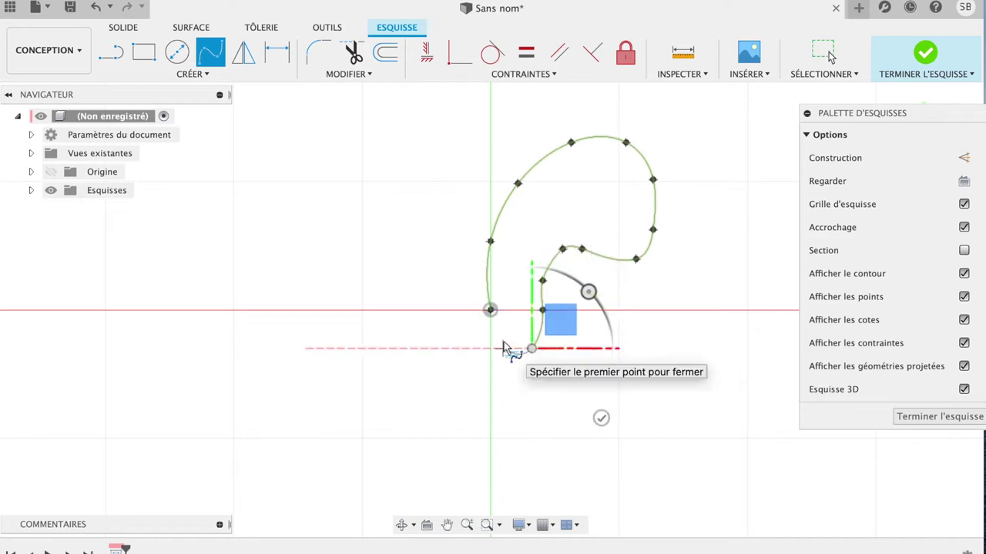
click(490, 311)
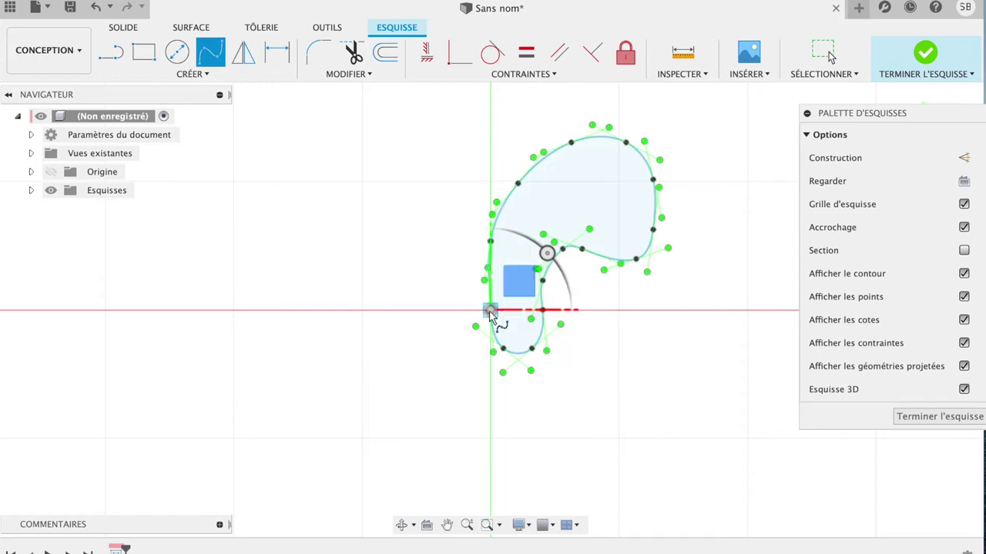
click(966, 421)
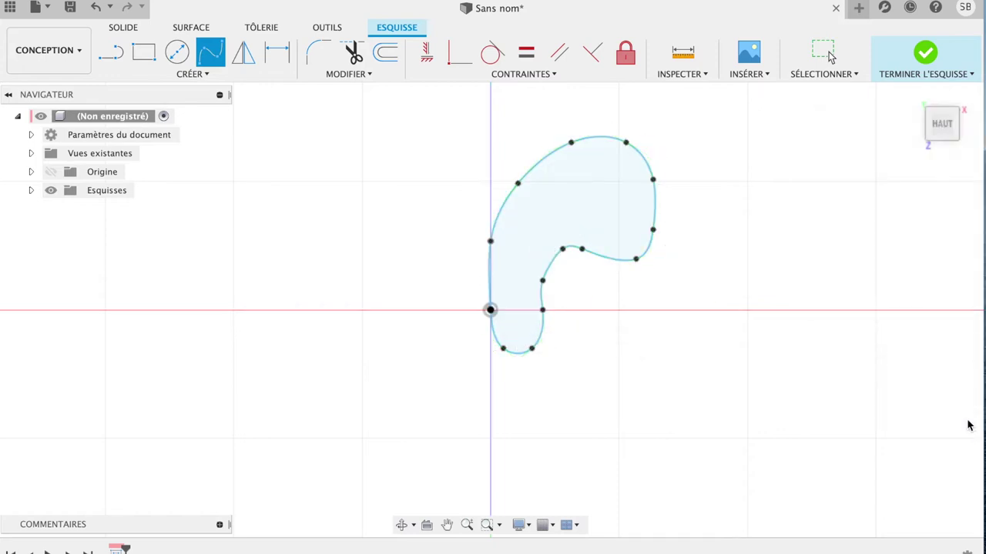
Extrude the closed blade profile 10 mm as a new solid body
click(570, 201)
key(e)
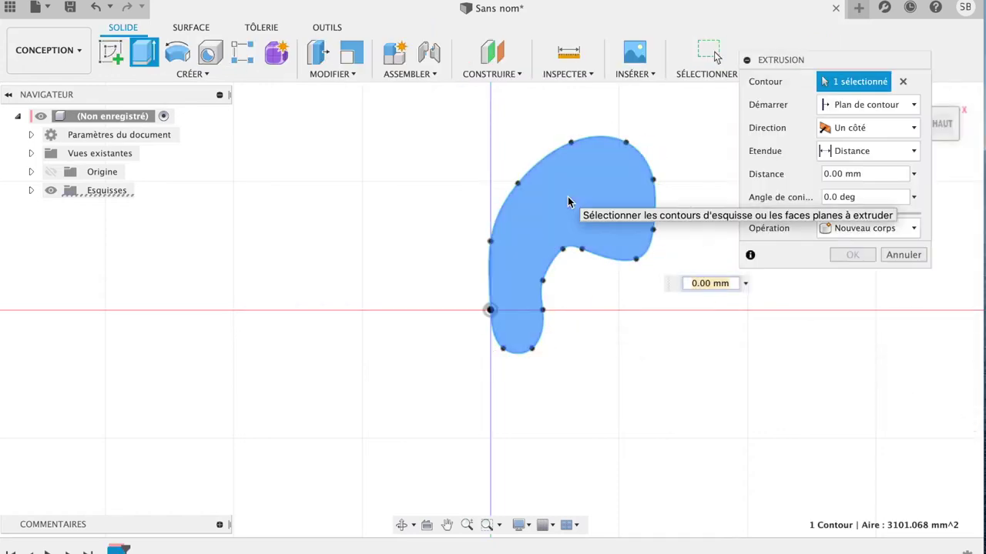
click(914, 176)
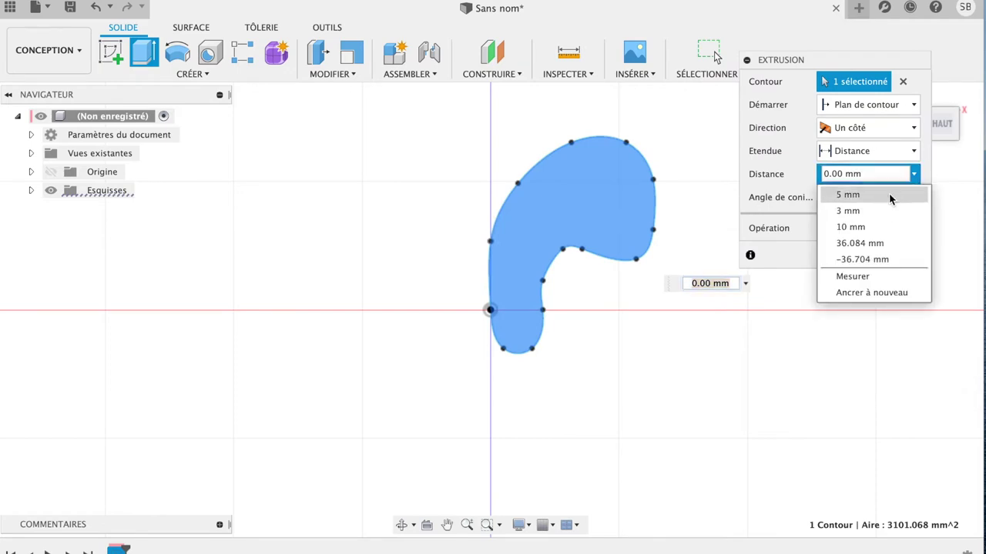
click(875, 227)
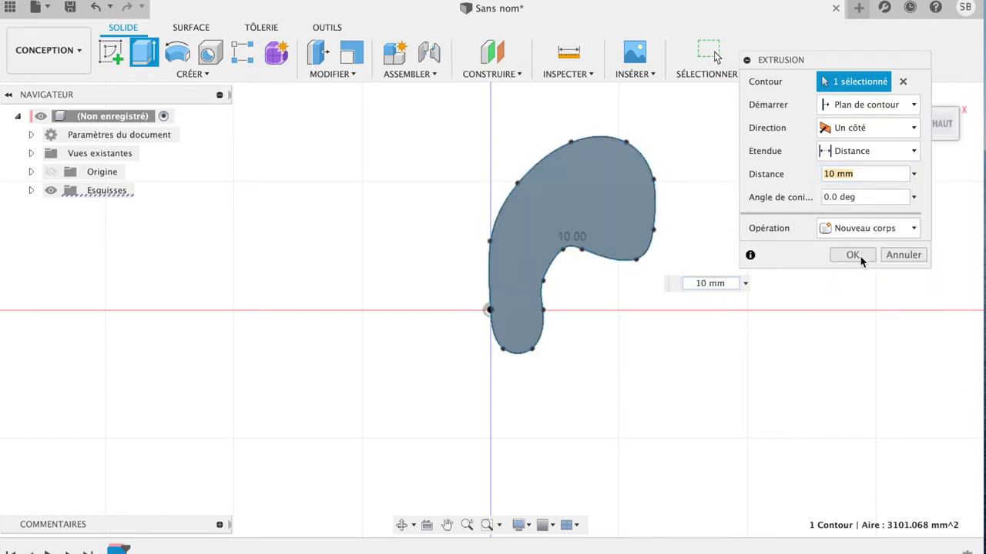
click(857, 255)
mouse_move(941, 123)
mouse_down()
mouse_move(878, 87)
mouse_move(820, 77)
mouse_up()
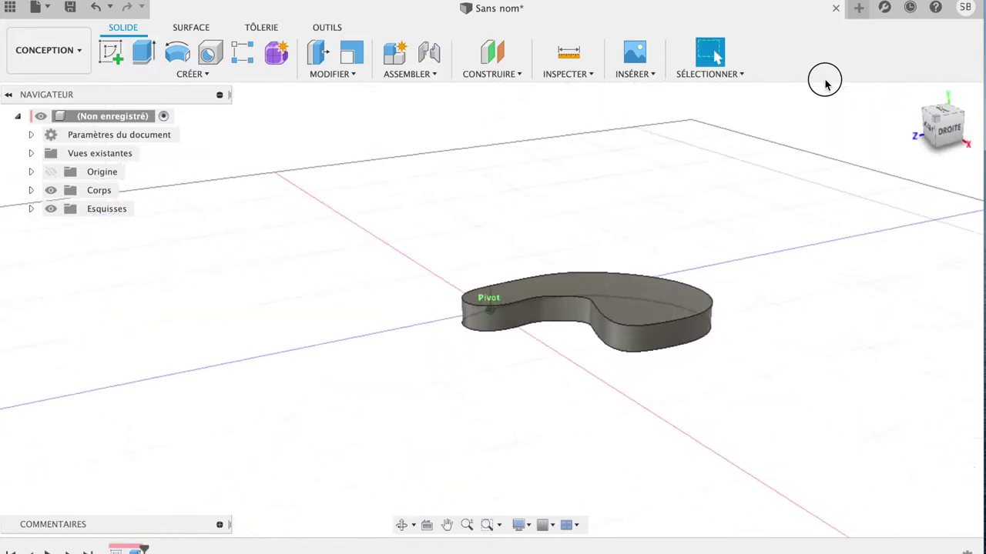
Tilt the blade body's top face by -7.7° about the X axis with Move/Copy
click(668, 306)
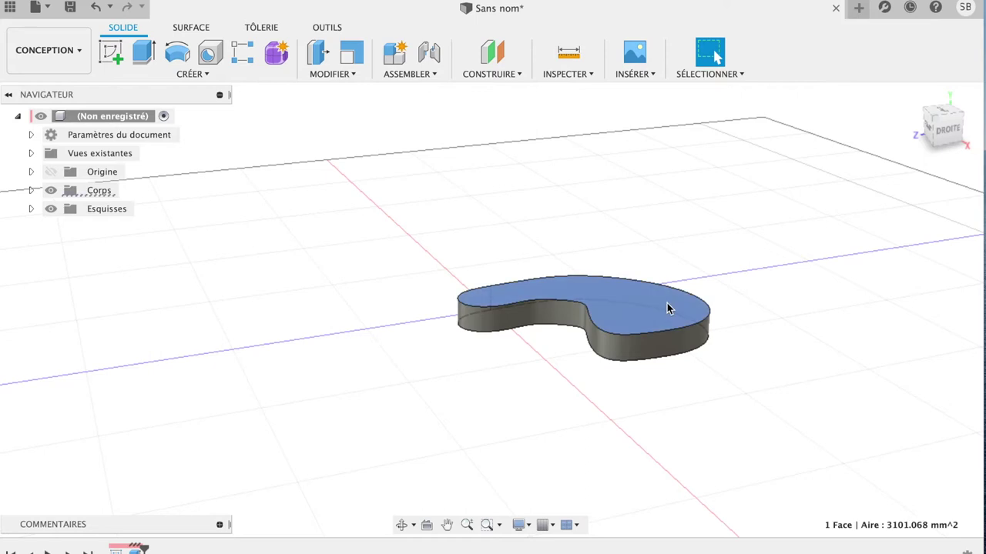
key(m)
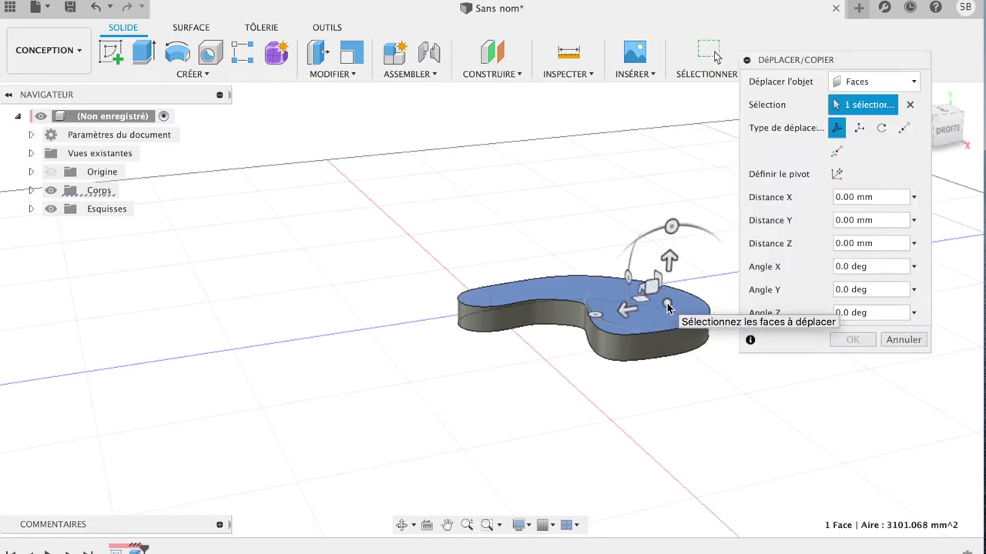
drag(671, 228, 664, 237)
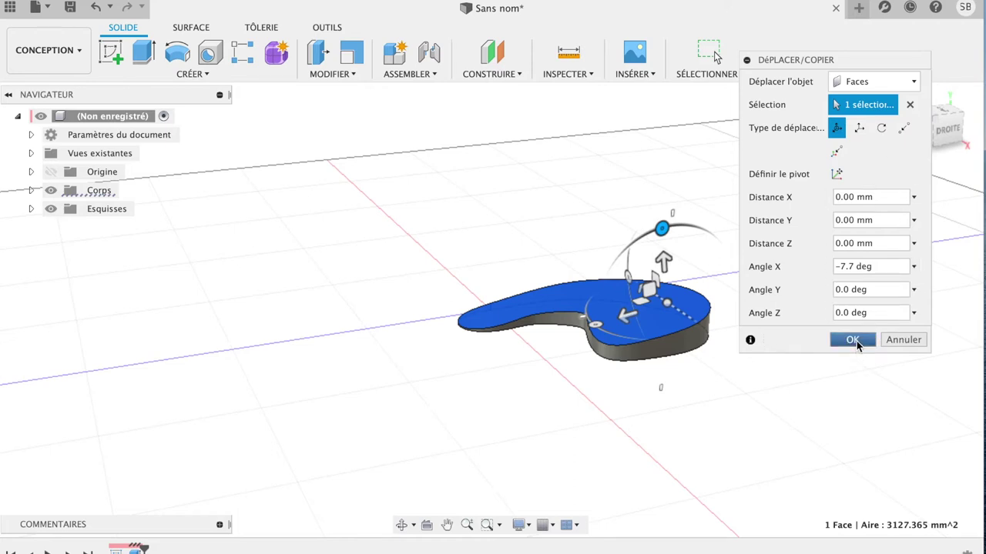
click(852, 341)
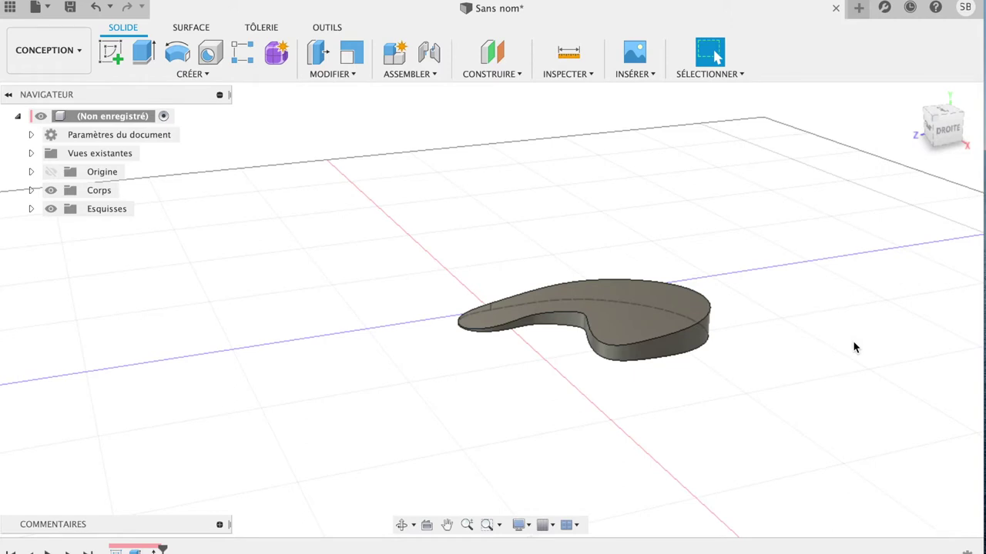
Trial-rotate the blade's bottom face about Y with Move/Copy, then reset the angle to 0.0°
drag(952, 133, 867, 110)
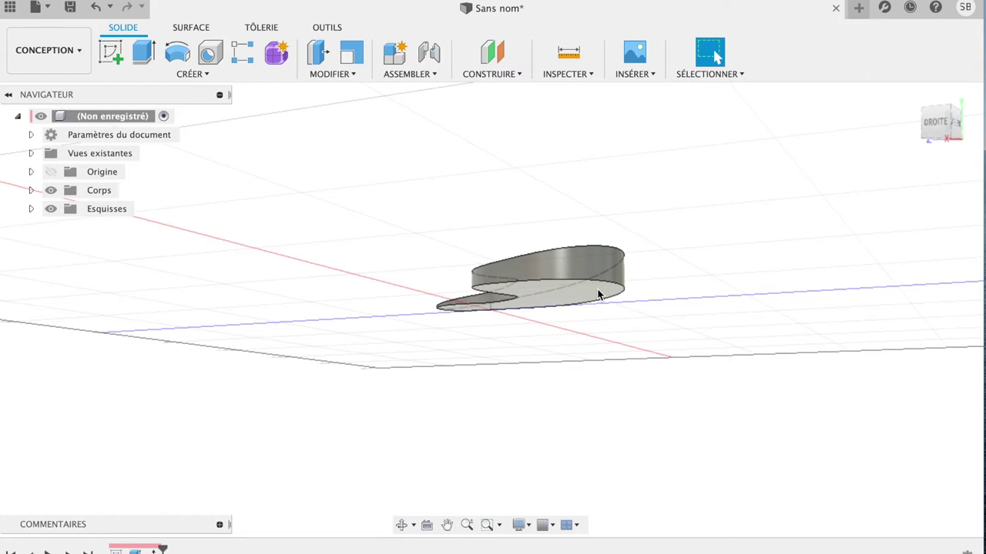
click(599, 295)
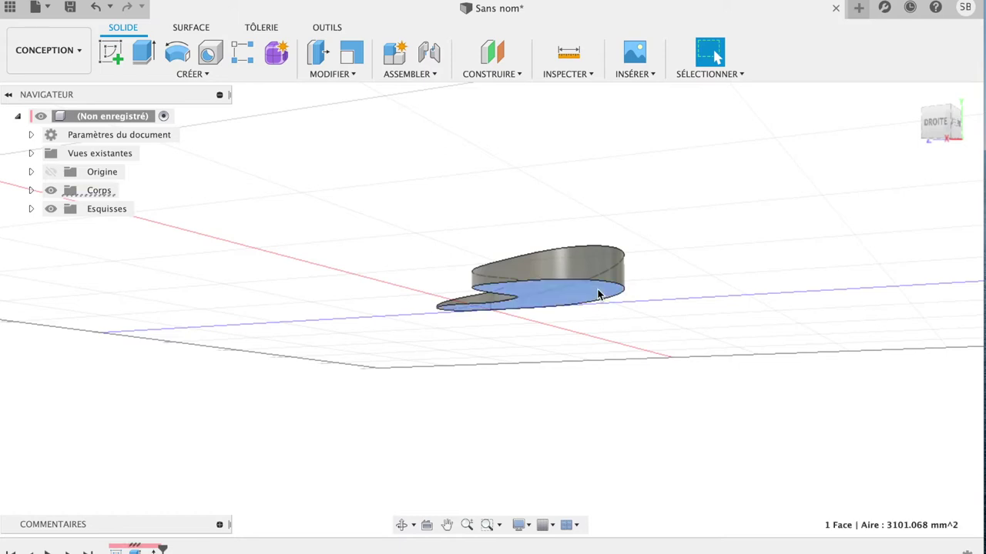
key(m)
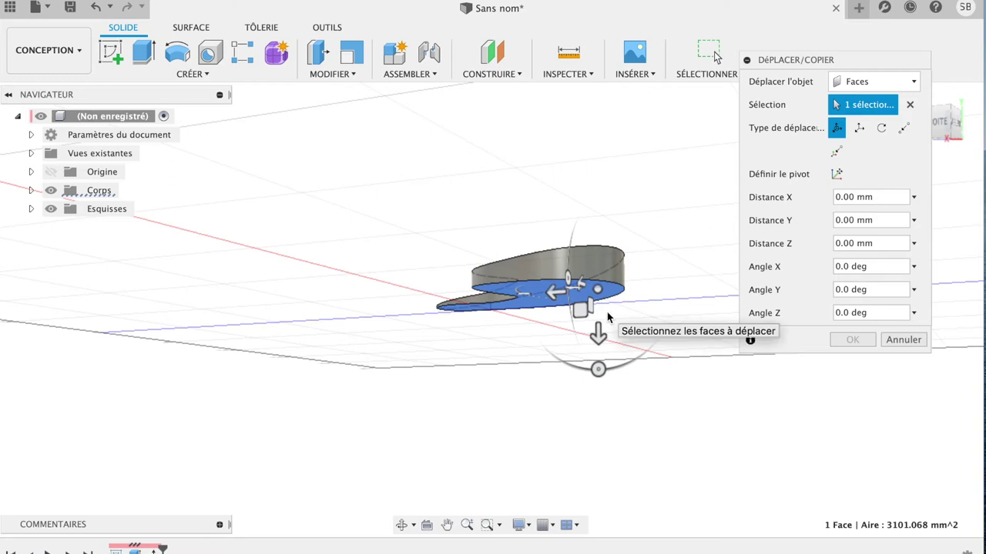
mouse_move(959, 122)
mouse_down()
mouse_move(883, 128)
mouse_move(872, 139)
mouse_up()
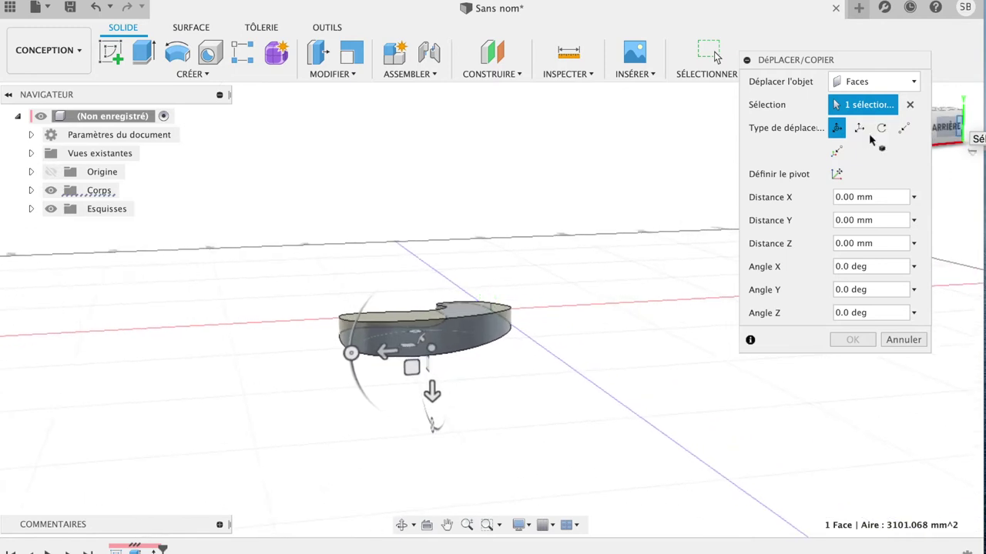
click(350, 354)
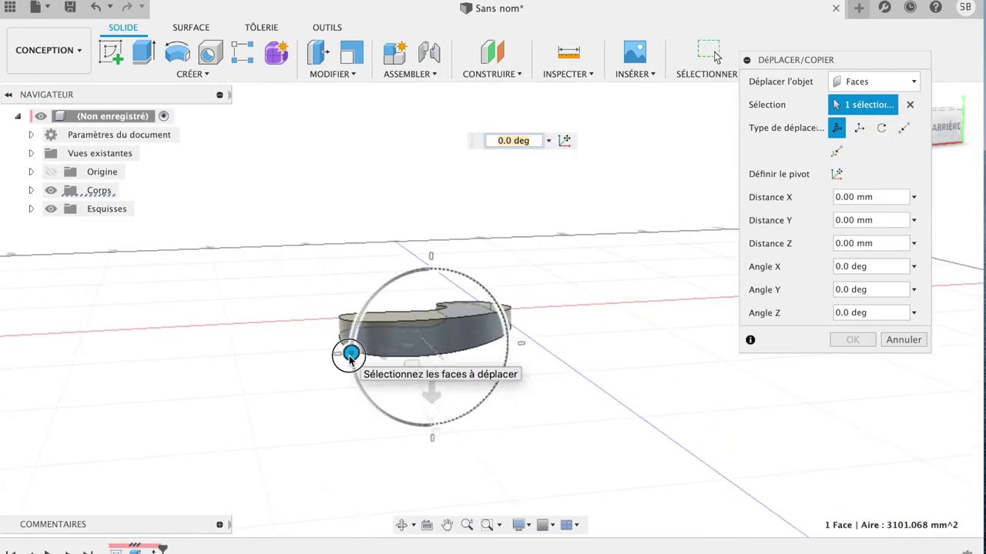
drag(350, 354, 346, 358)
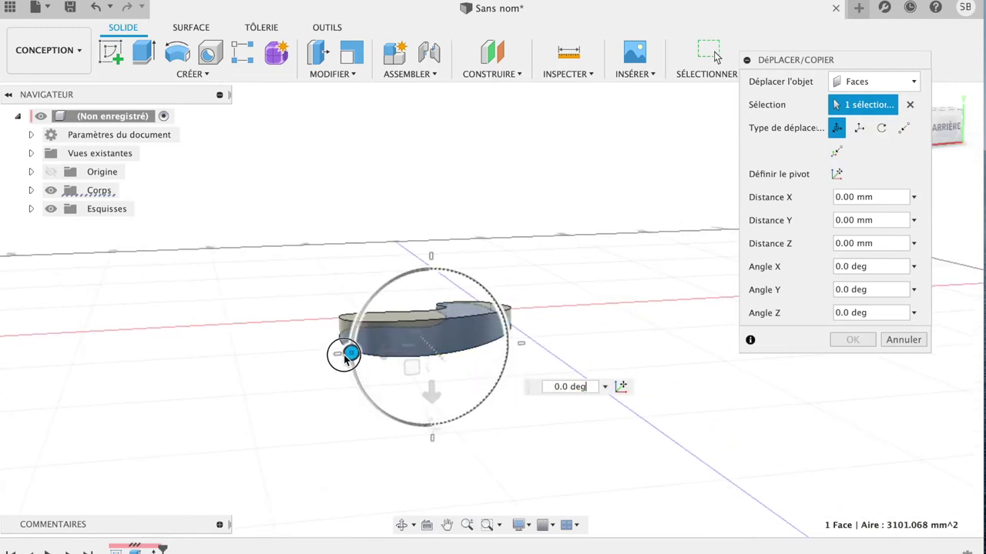
drag(346, 357, 346, 348)
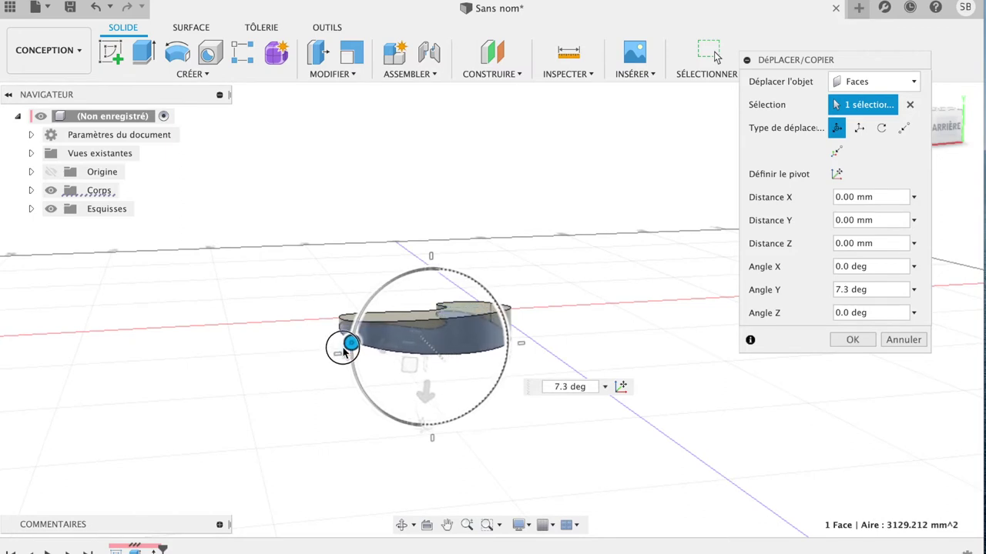
drag(344, 348, 358, 355)
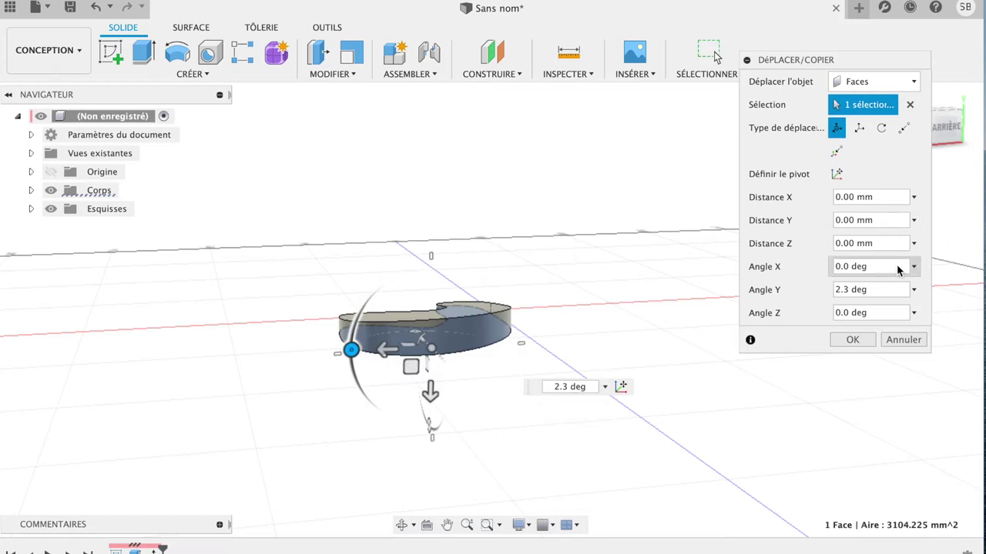
click(913, 290)
click(883, 311)
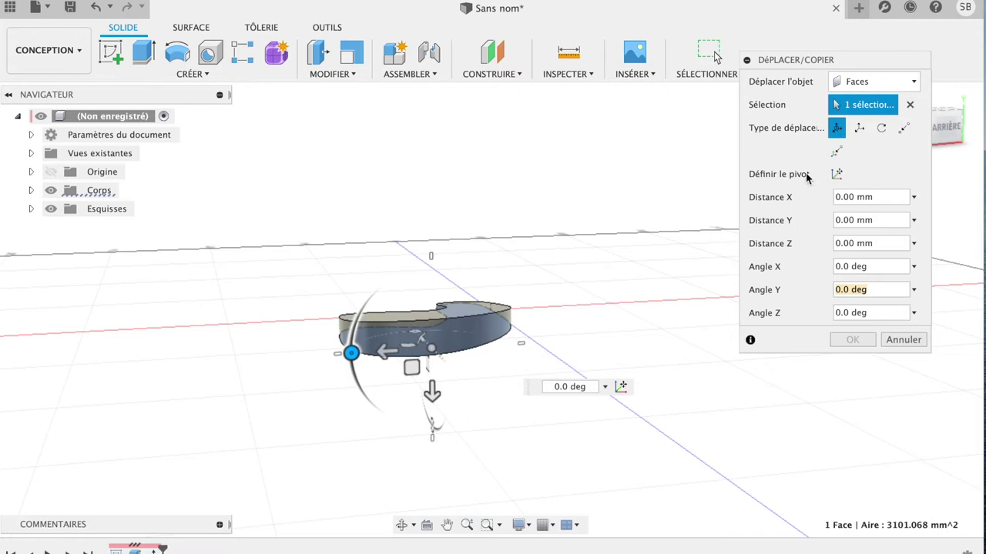
Test shifting the face along the vertical axis, then cancel the move
click(948, 126)
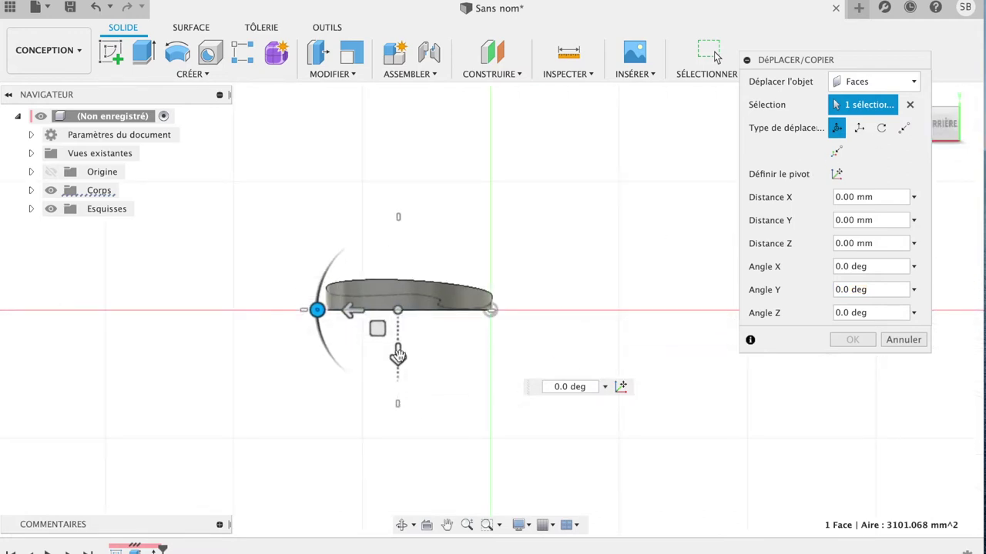
mouse_move(397, 353)
mouse_down()
mouse_move(413, 368)
mouse_move(406, 347)
mouse_move(398, 350)
mouse_up()
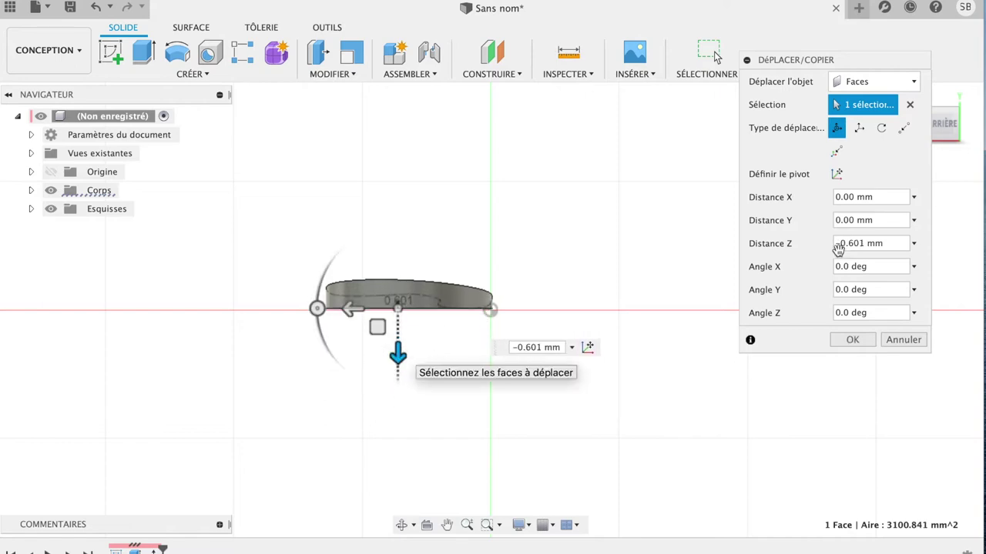
click(901, 339)
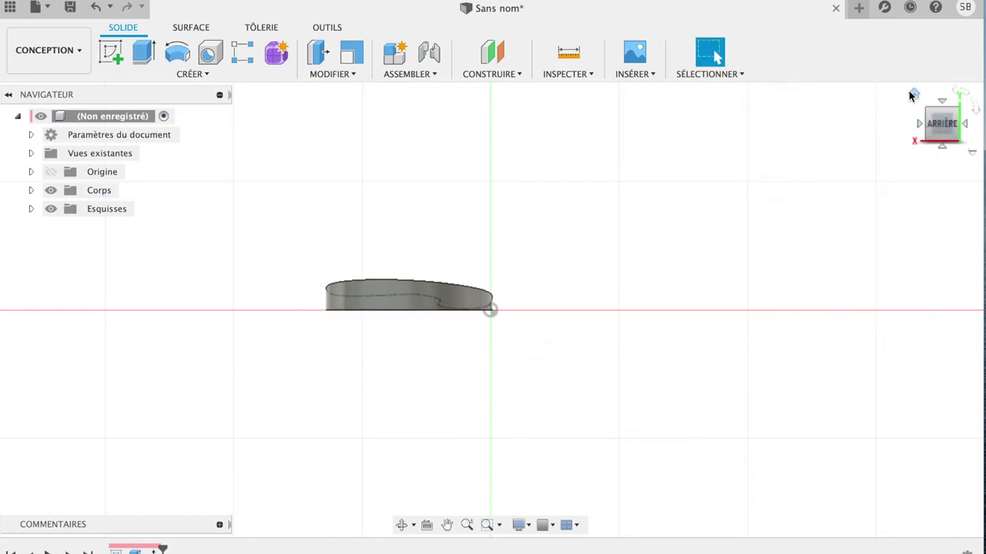
Return to the Home view, then look straight down on the blade from the top
click(911, 93)
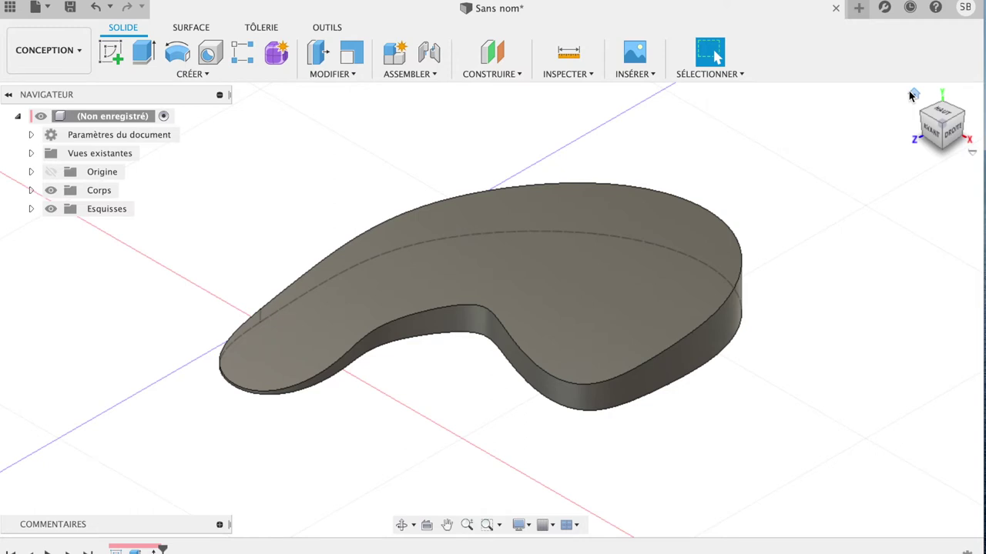
click(911, 94)
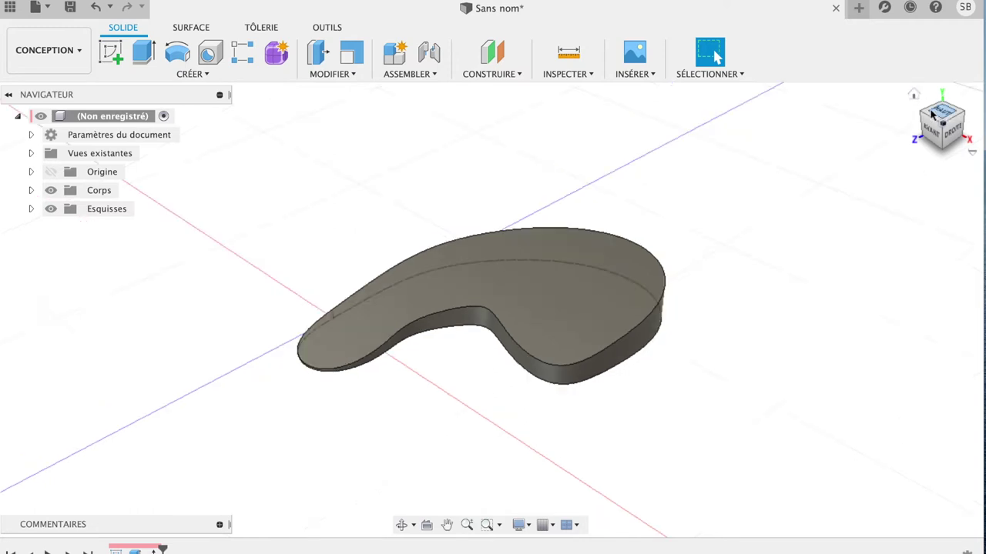
click(943, 116)
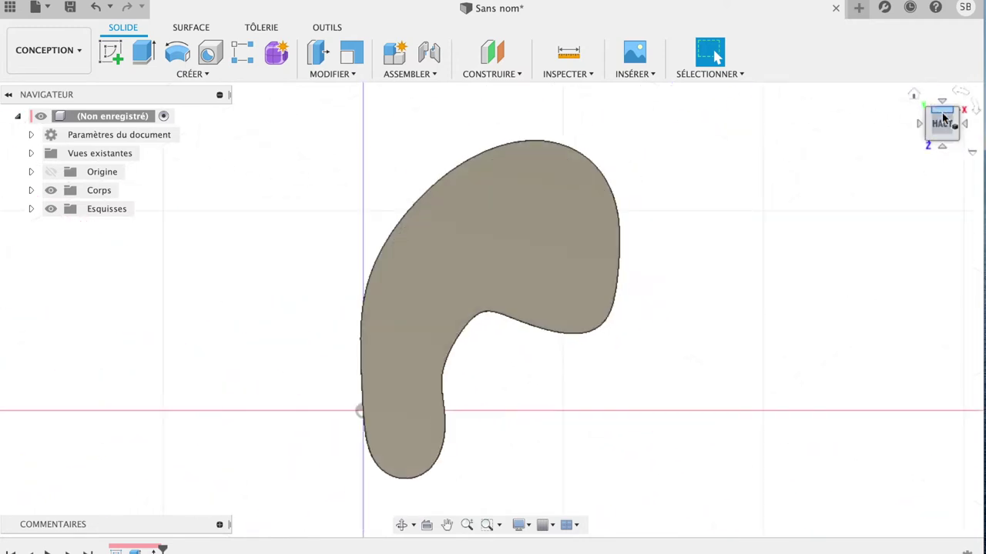
scroll(797, 313, down, 3)
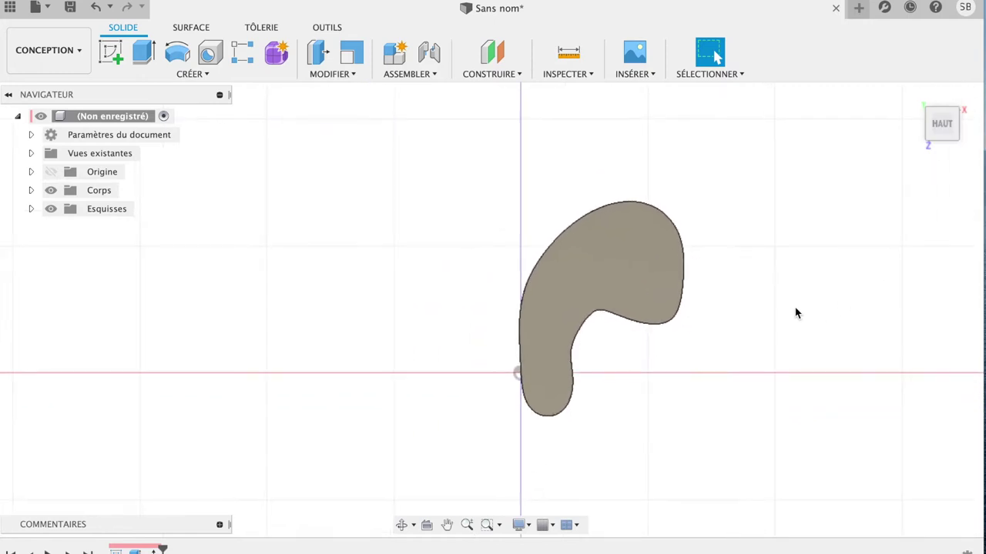
click(618, 273)
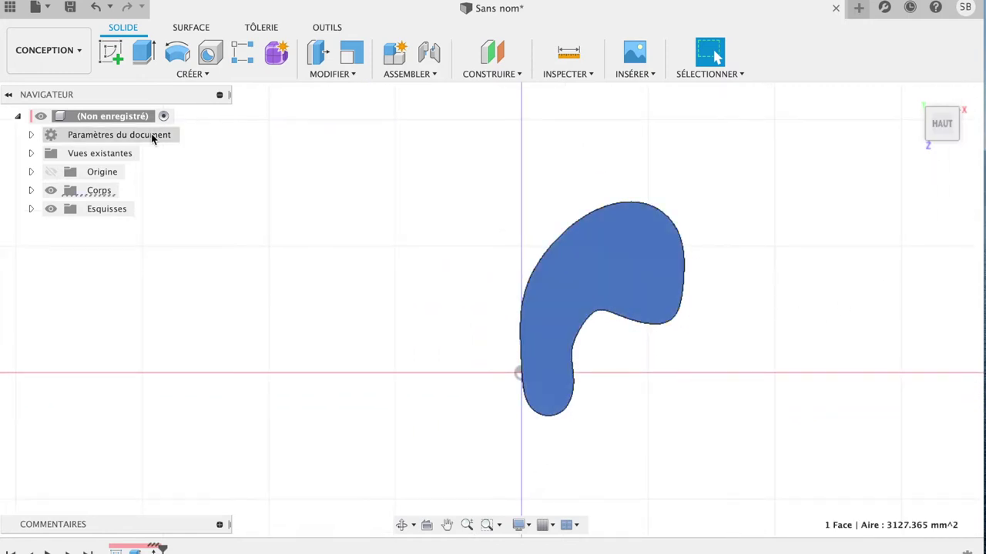
click(188, 74)
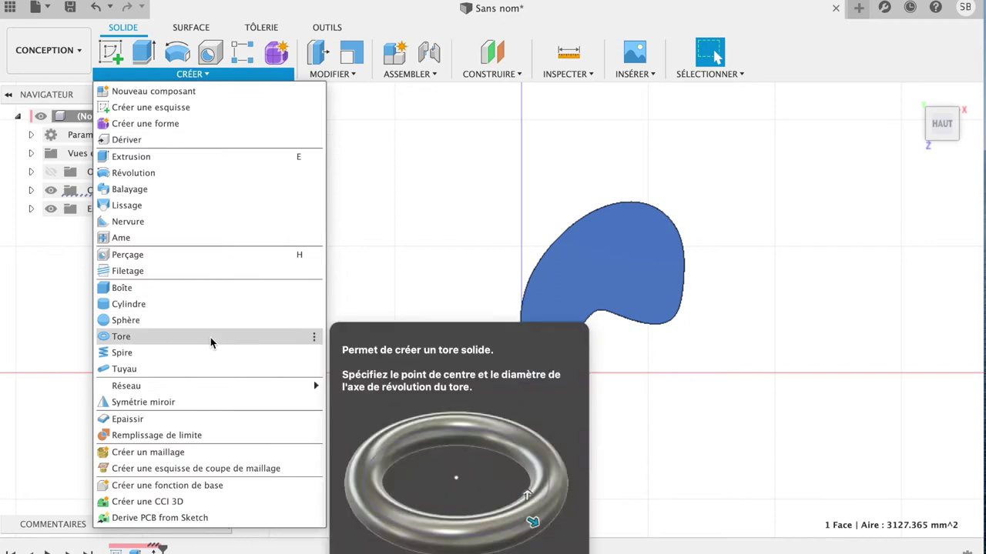
click(541, 241)
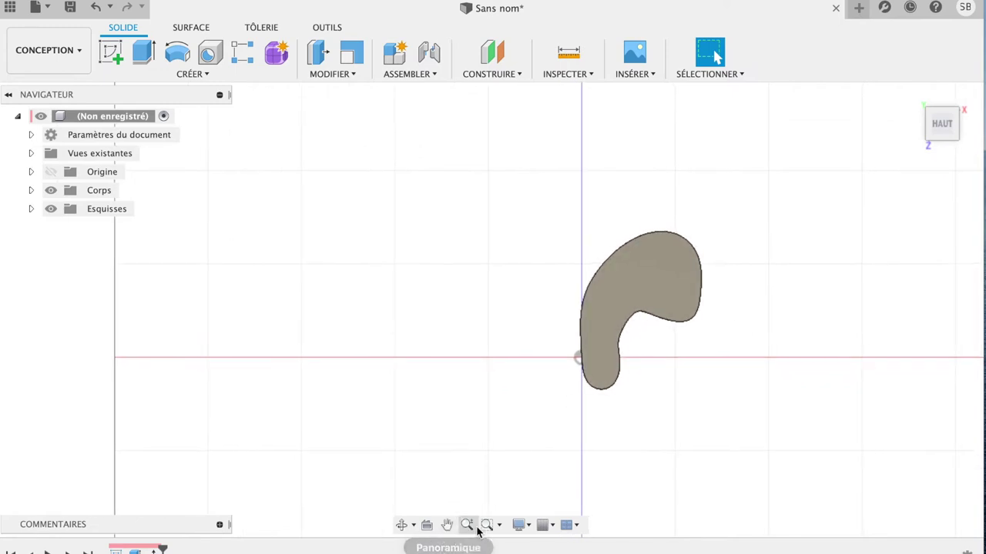
Pan the blade higher in the view and start a new sketch
click(448, 527)
mouse_move(662, 366)
mouse_down()
mouse_move(566, 305)
mouse_move(555, 260)
mouse_up()
key(Escape)
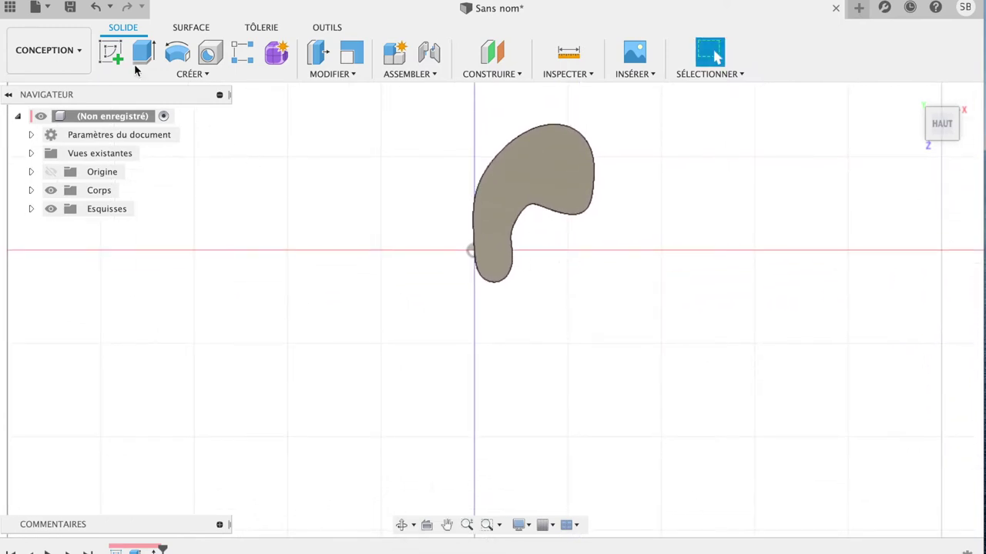
click(110, 53)
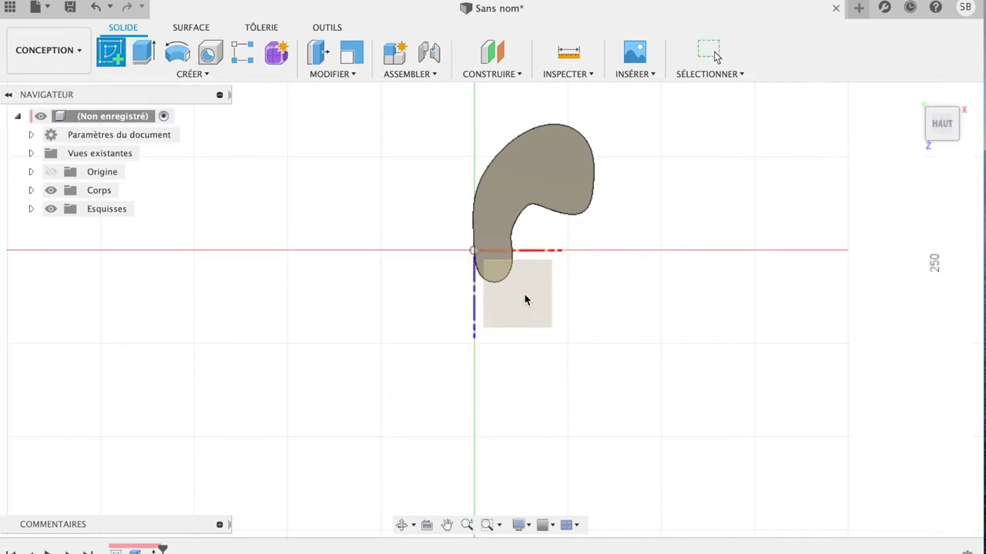
Draw a construction circle centred just below the origin on the horizontal plane, then finish the sketch
click(524, 300)
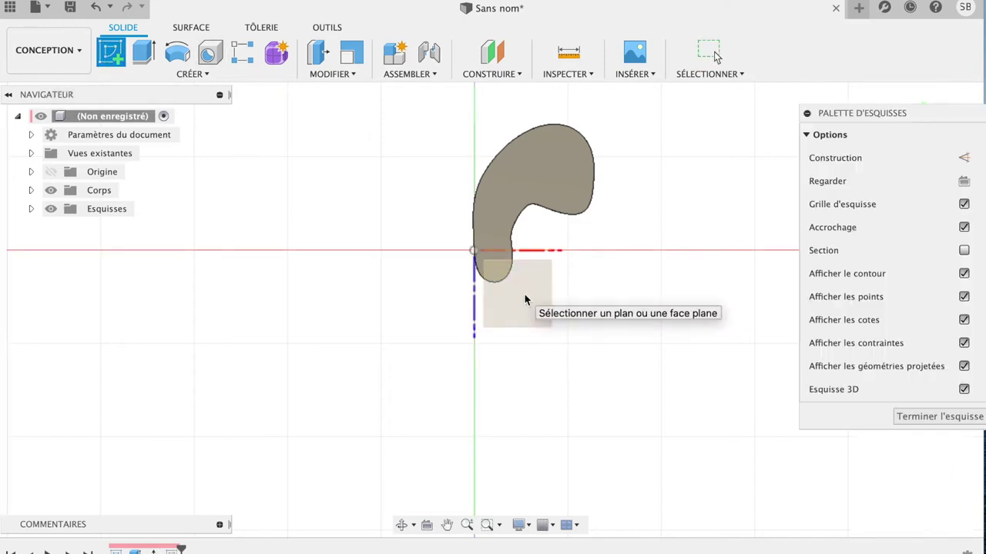
click(962, 160)
click(176, 52)
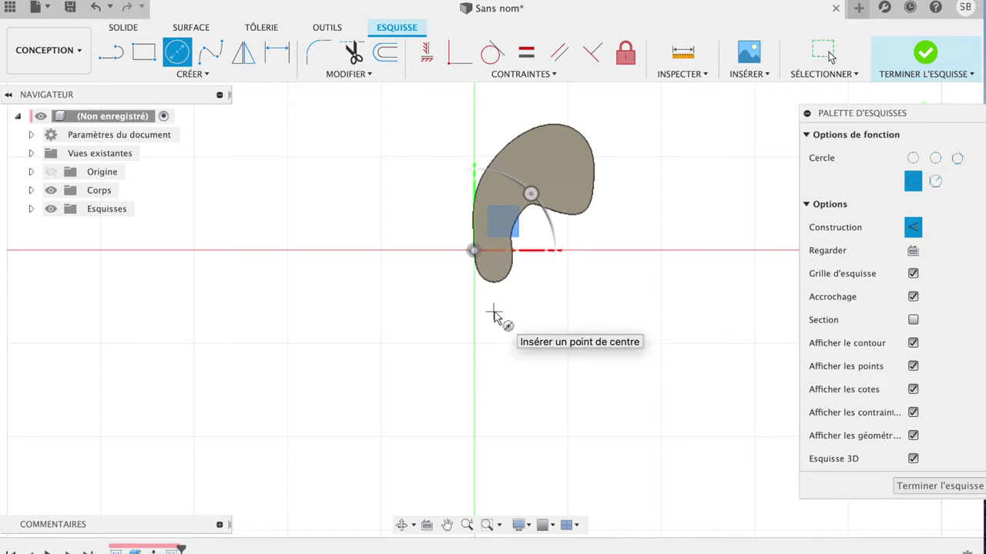
click(494, 312)
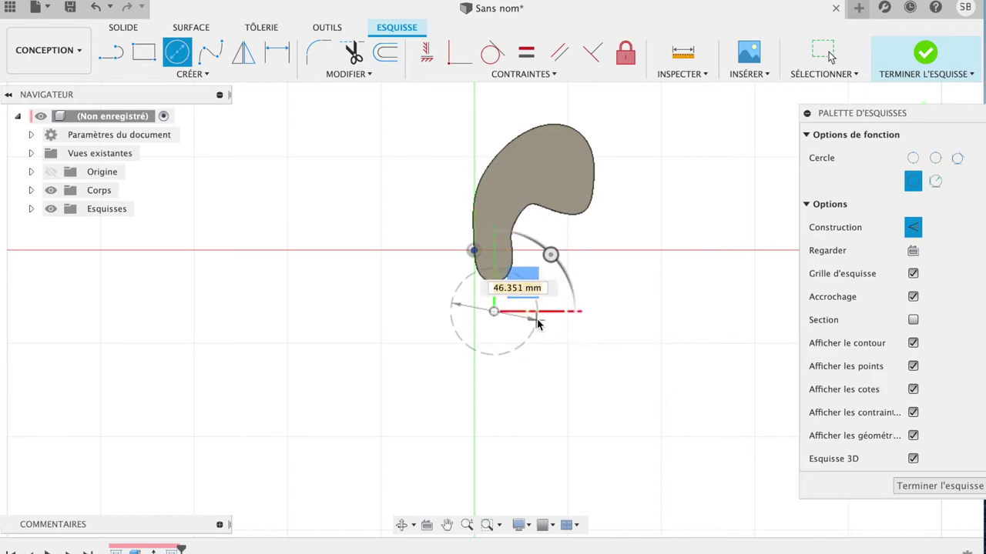
click(552, 314)
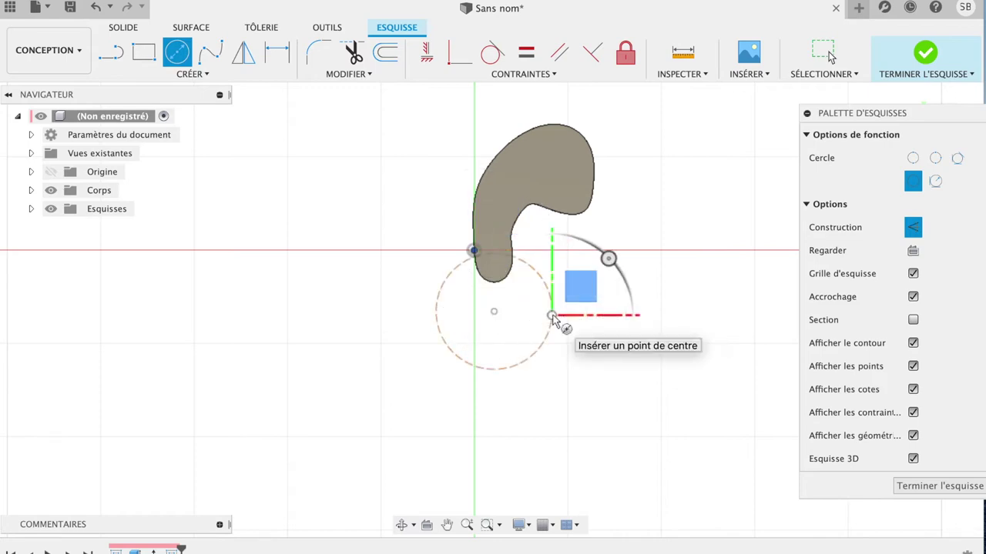
click(963, 487)
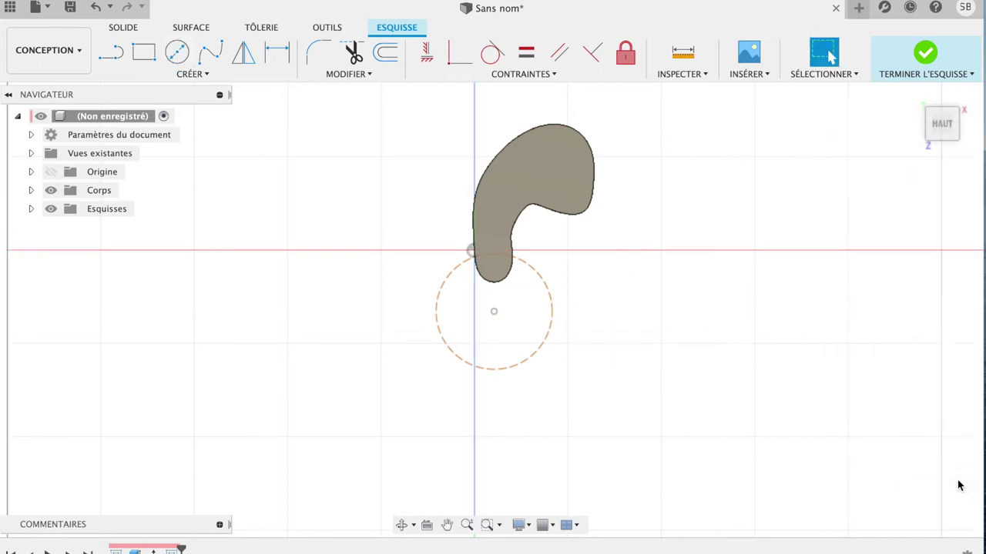
Circular-pattern the blade body 4 times around the construction circle as the axis
click(207, 78)
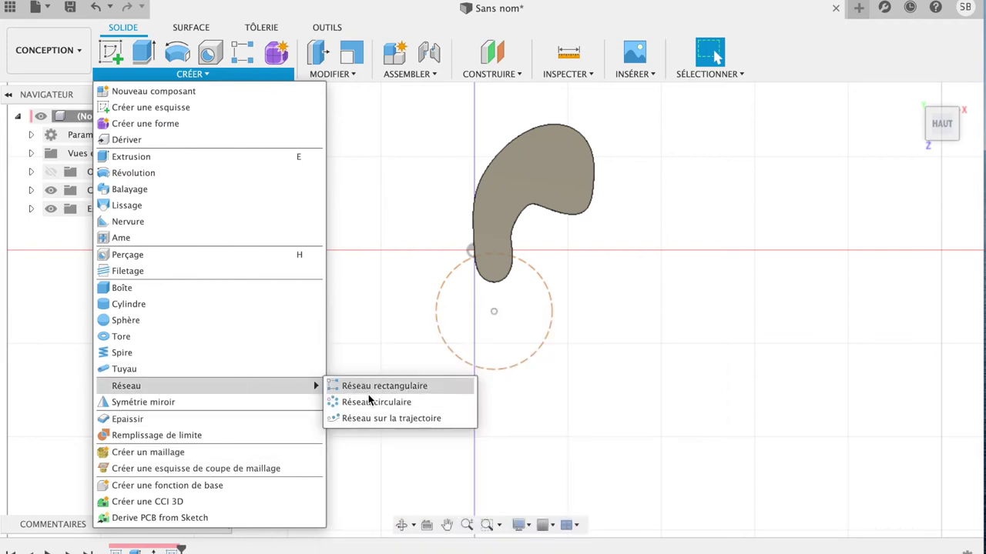
click(375, 402)
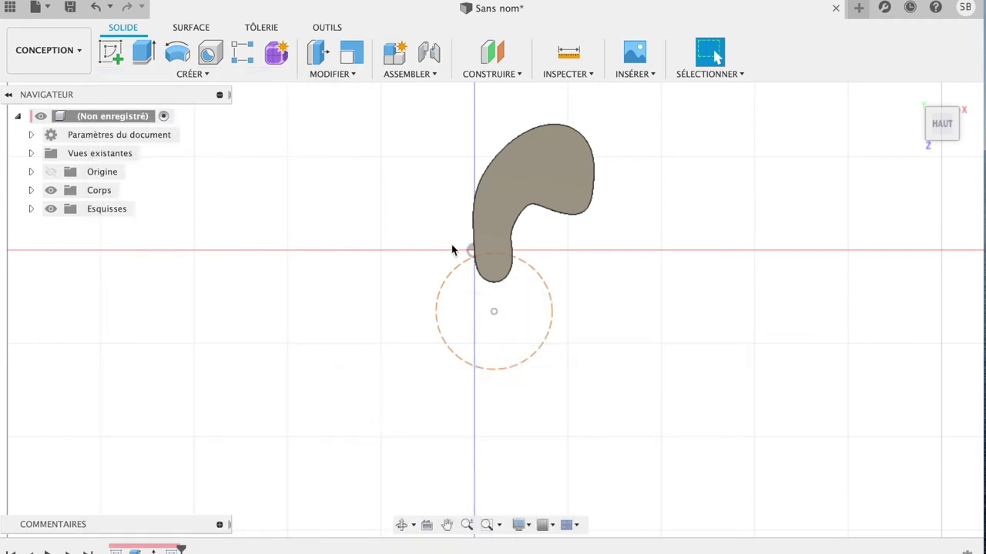
click(548, 199)
click(848, 129)
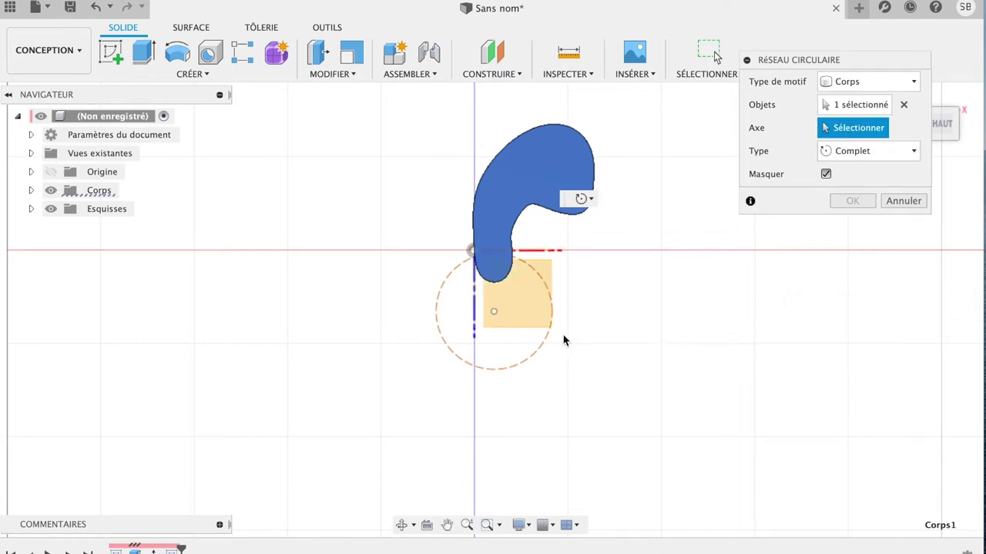
click(543, 345)
text(4)
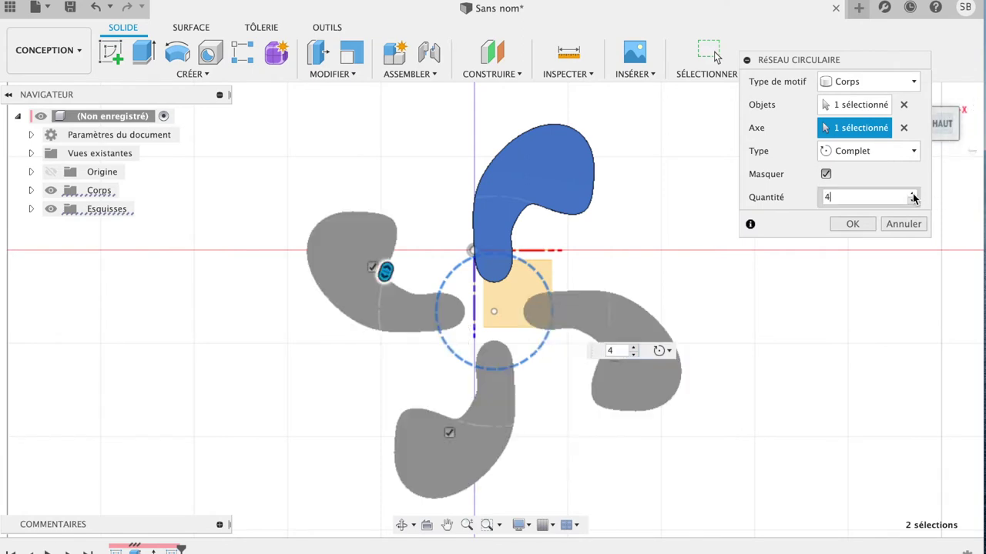
click(852, 224)
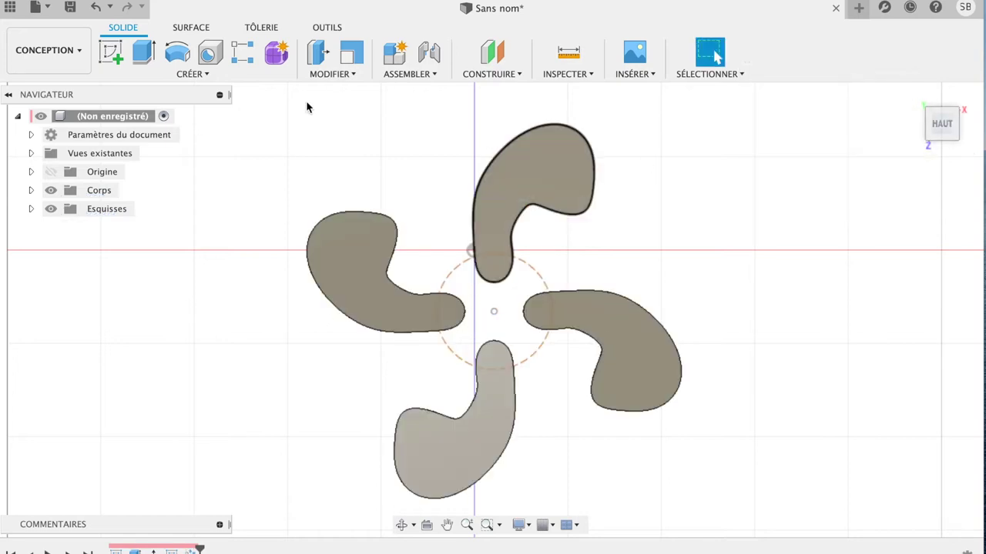
click(109, 51)
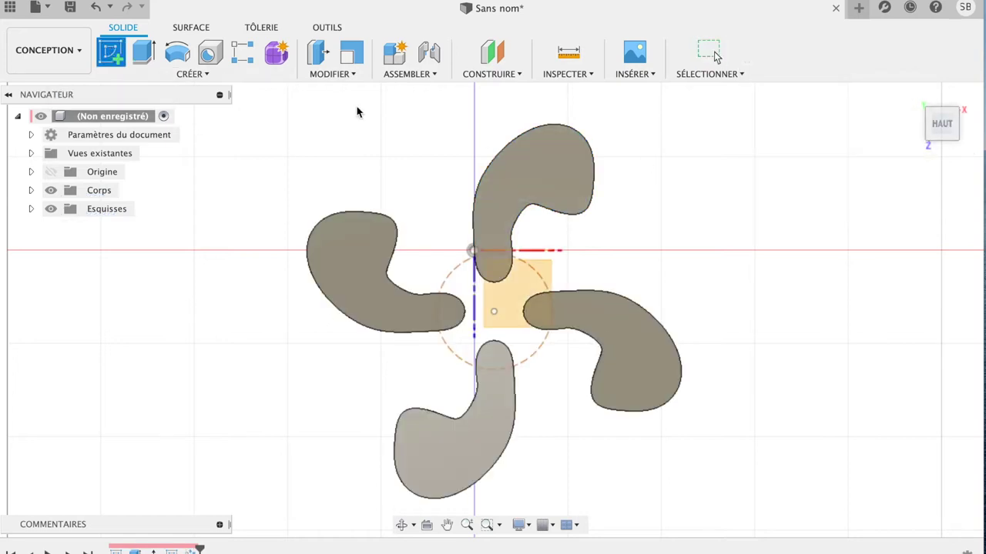
Sketch a 50 mm diameter circle at the blades' centre and begin extruding it
click(508, 297)
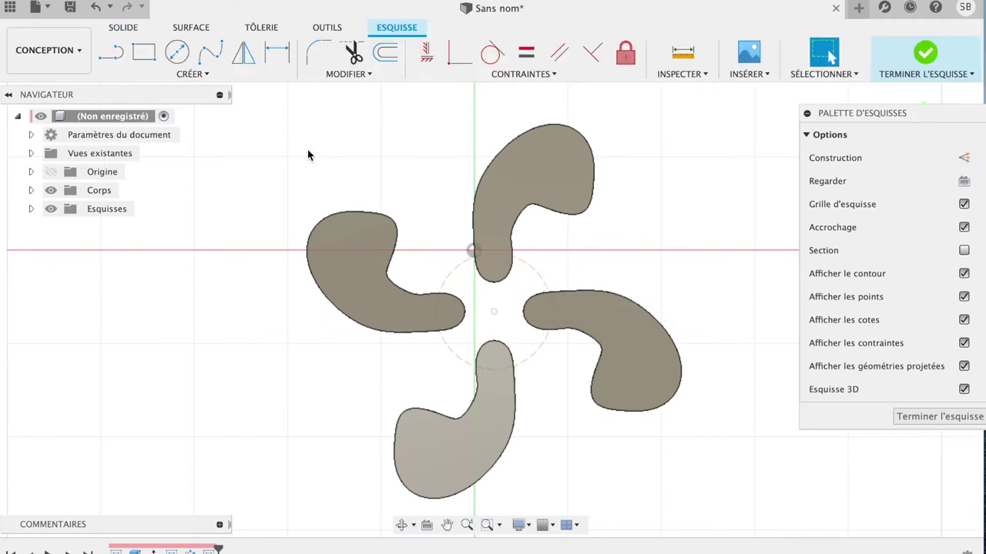
click(494, 311)
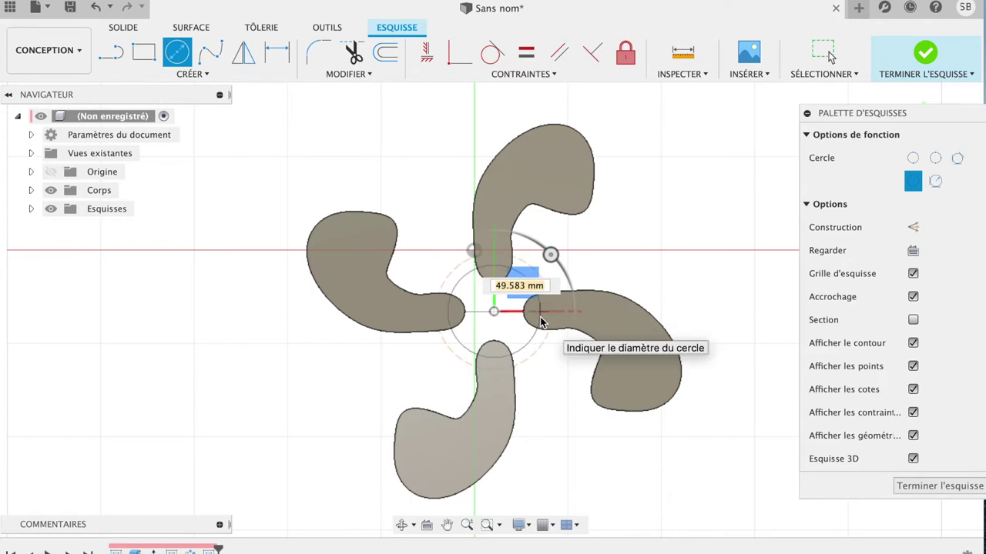
text(50)
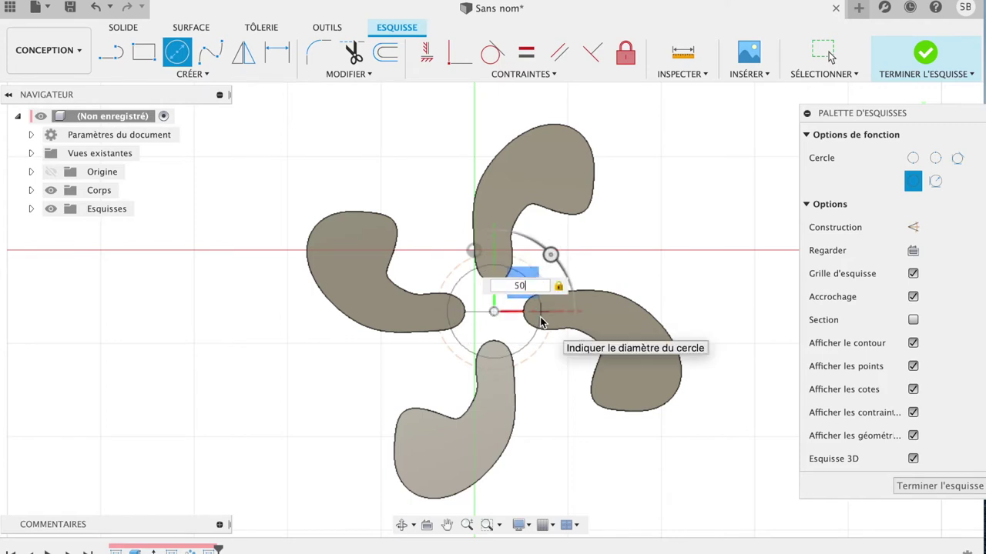
key(Return)
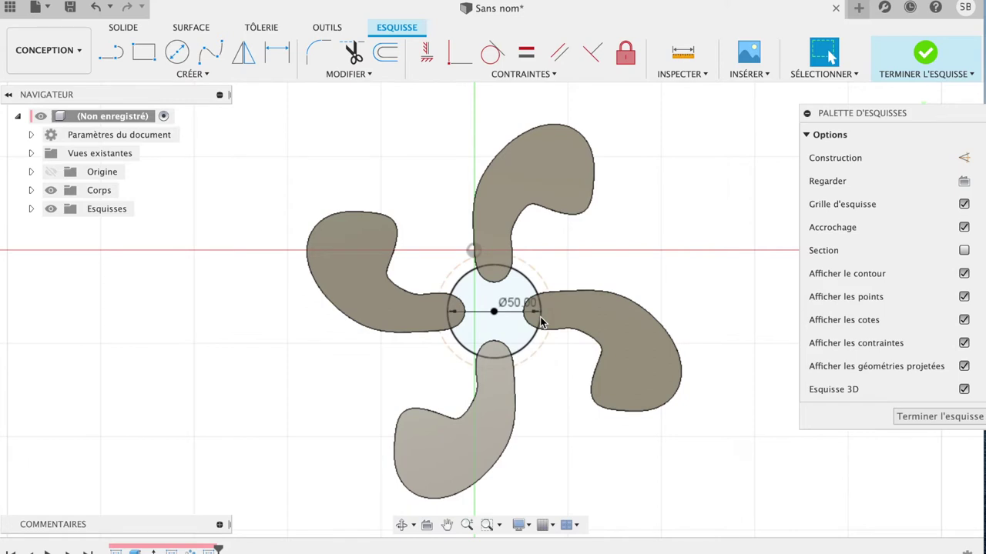
click(541, 322)
key(e)
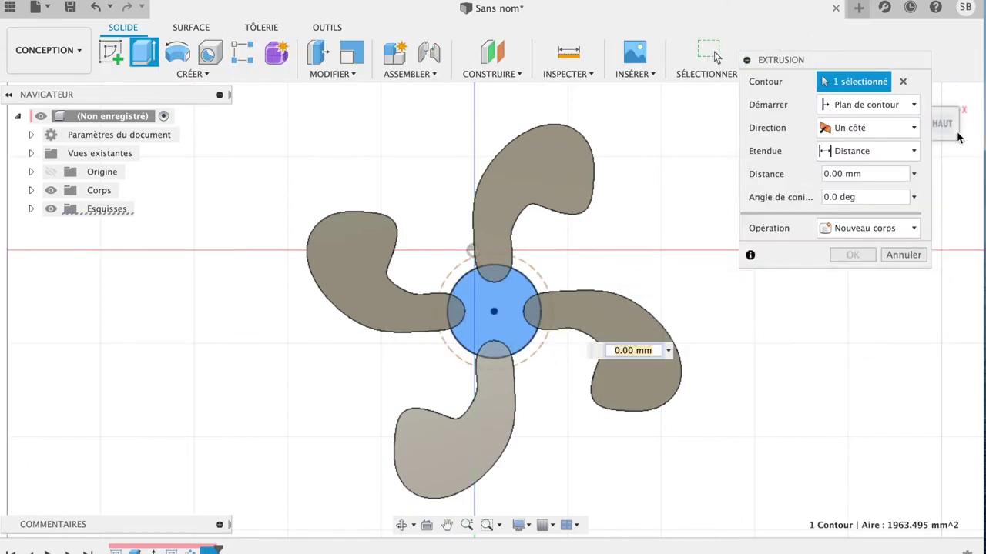
Extrude the 50 mm circle two-sided (−26.56 mm and −20.731 mm) as a new hub body
click(944, 129)
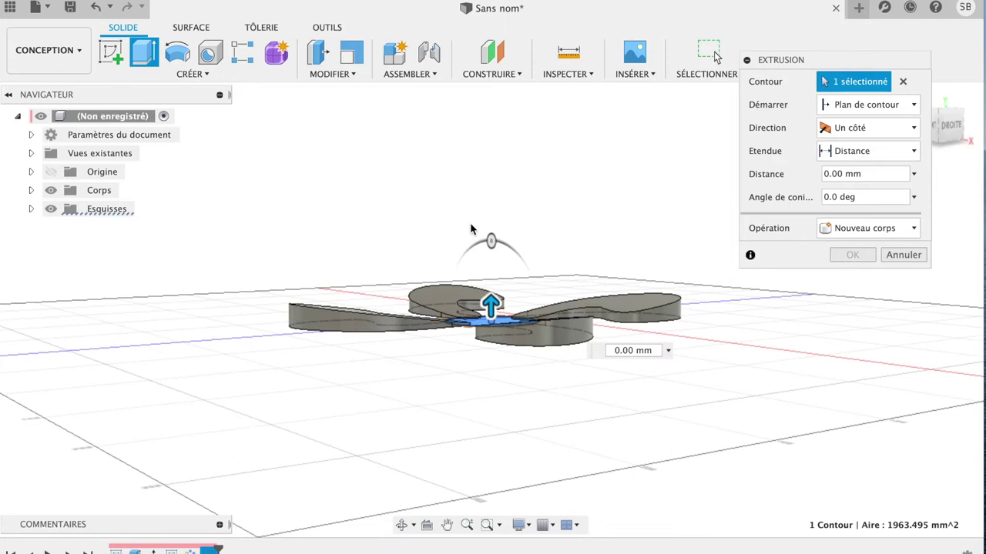
drag(490, 305, 491, 385)
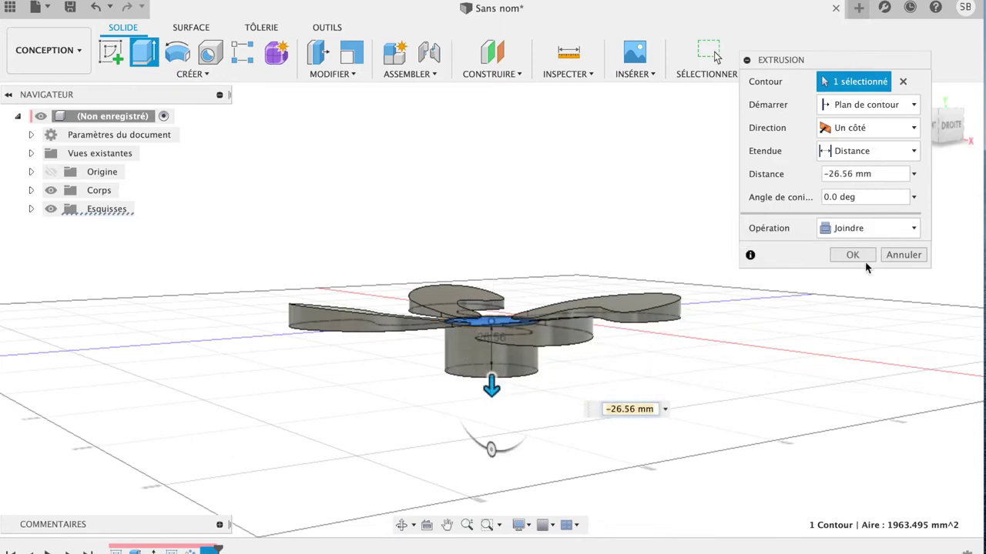
click(903, 128)
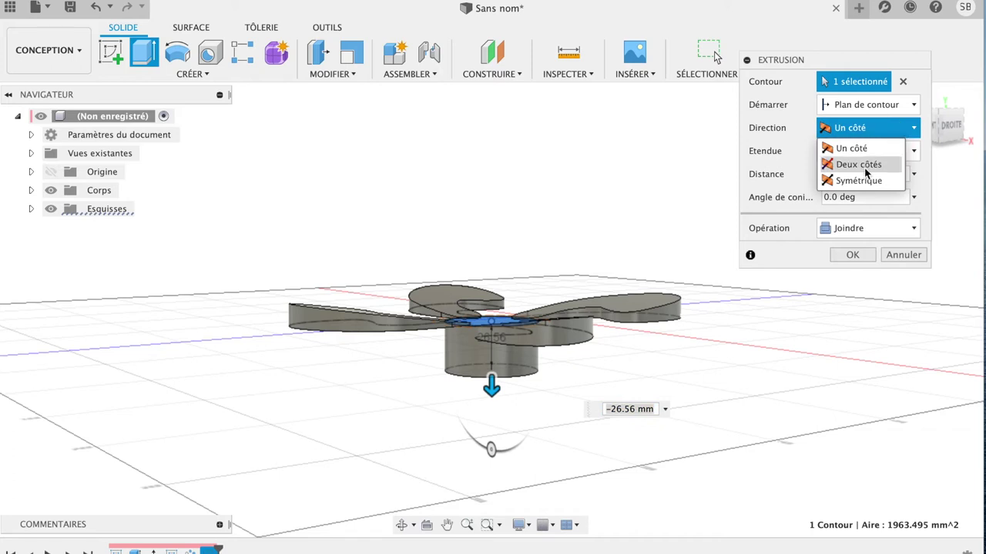
click(867, 174)
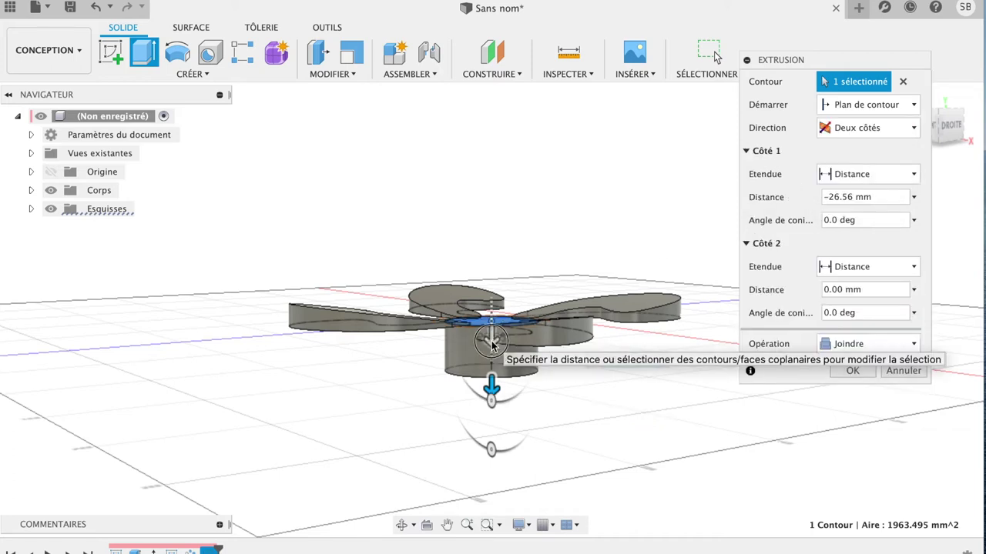
click(486, 308)
drag(486, 308, 490, 361)
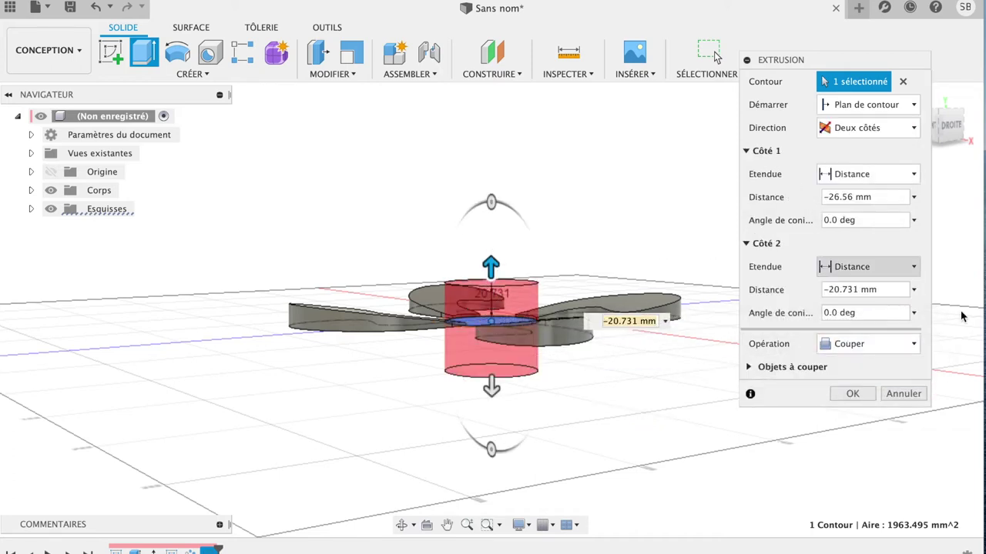
click(893, 344)
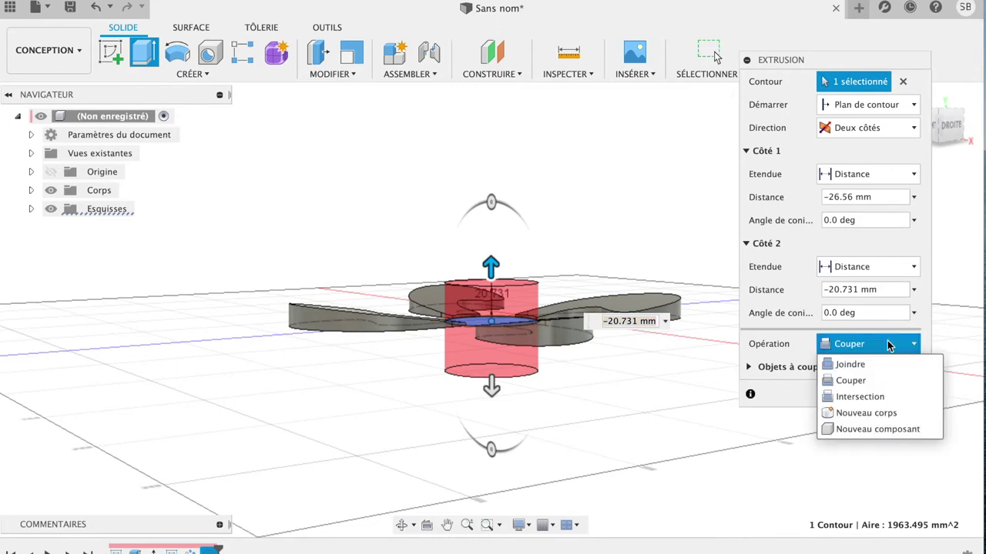
click(847, 409)
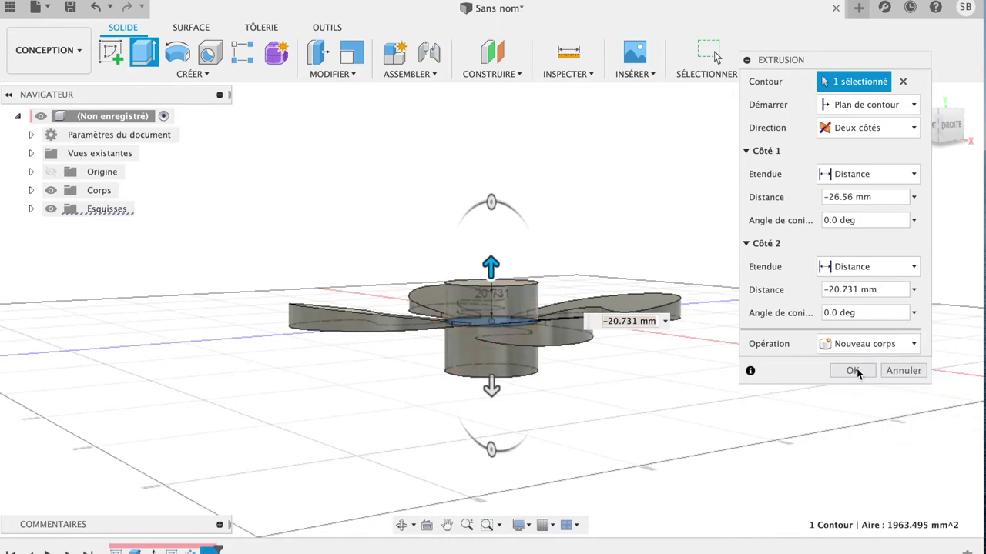
click(855, 371)
click(913, 94)
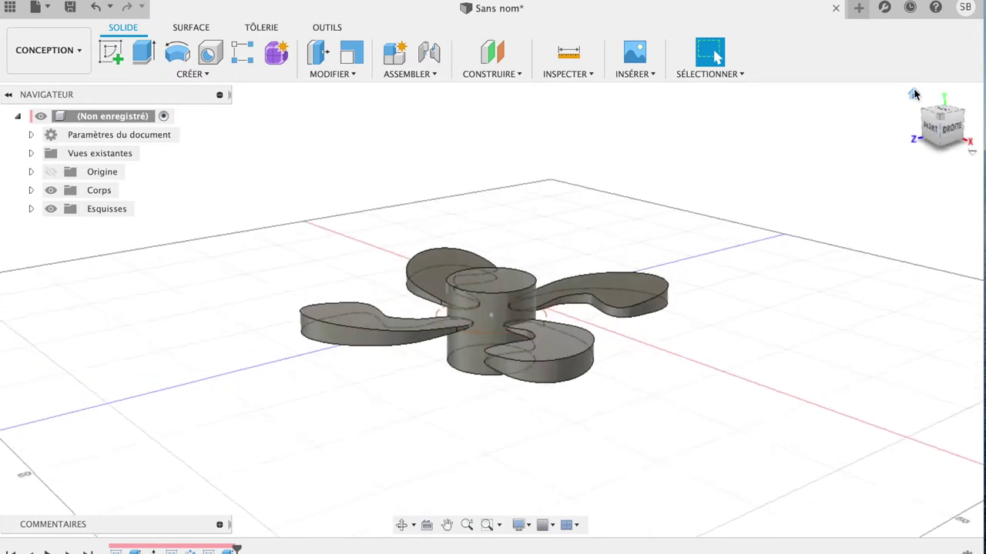
Fillet the hub's top edge with a 16.441 mm radius to dome the cap
click(505, 278)
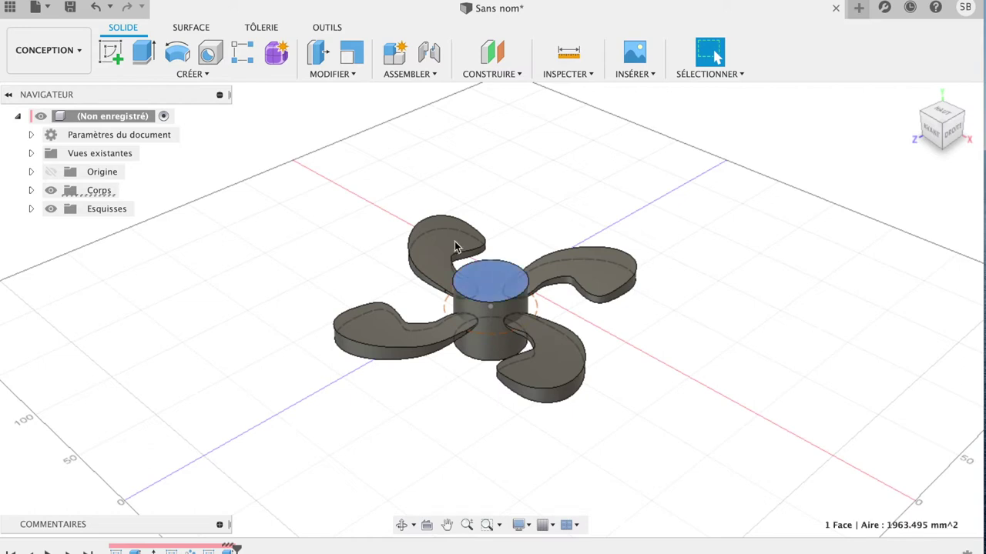
click(329, 74)
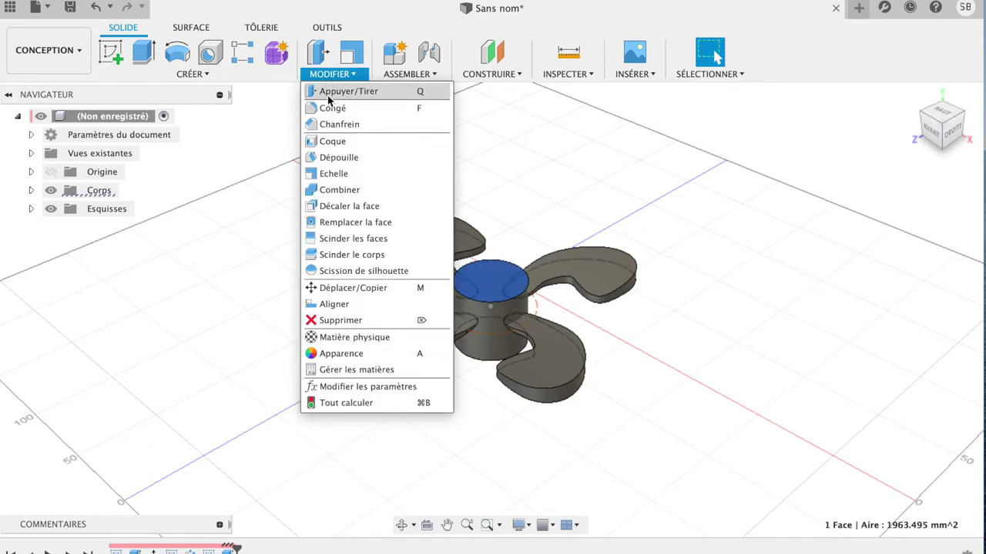
click(327, 108)
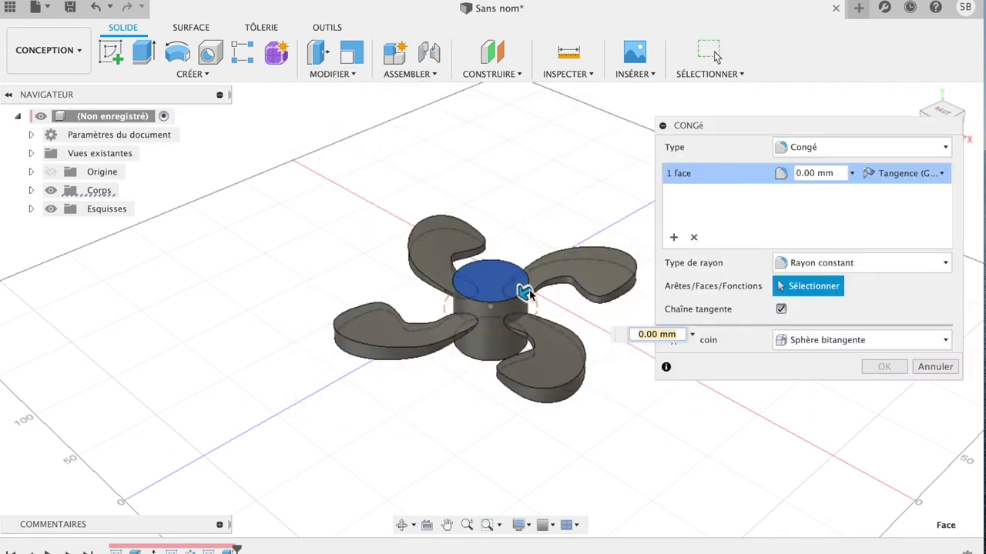
drag(525, 292, 523, 295)
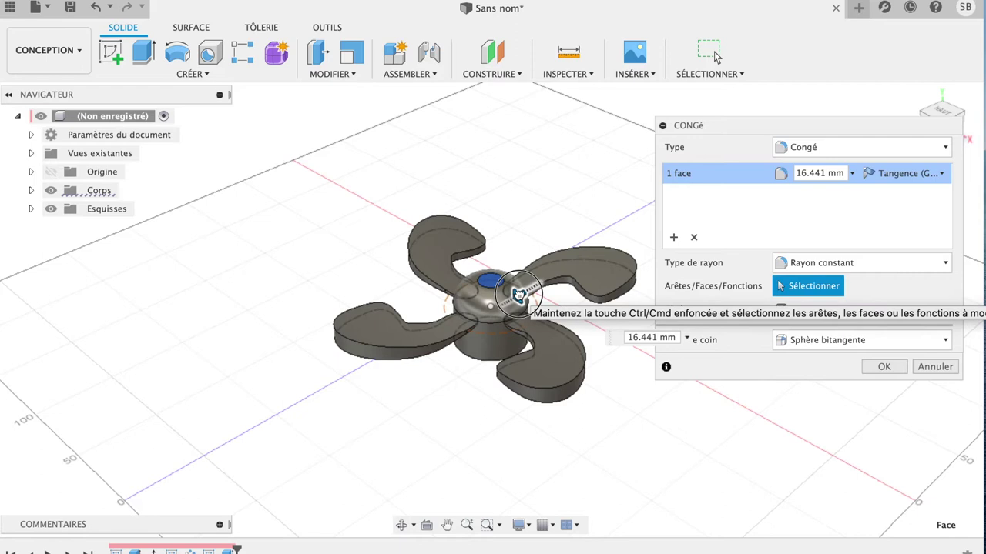
click(885, 366)
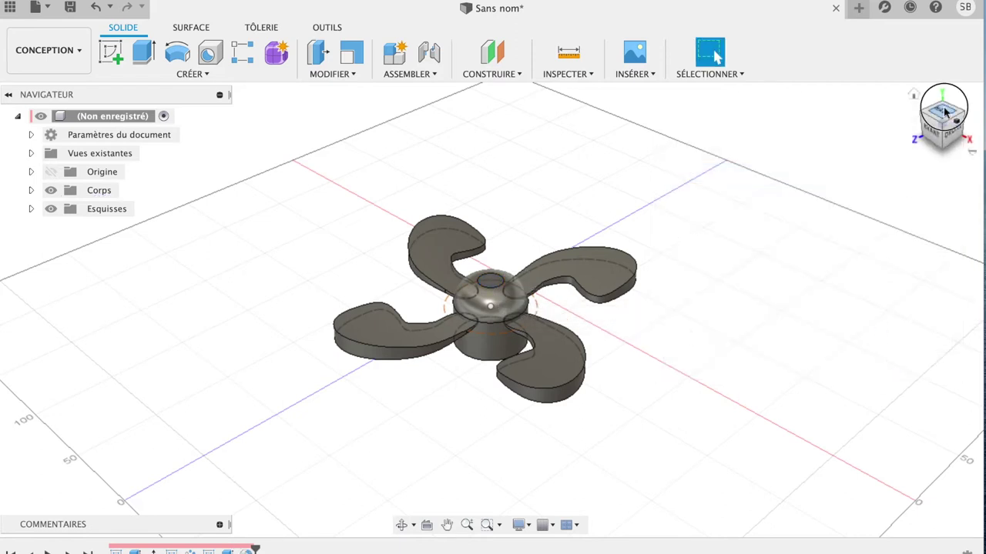
mouse_move(948, 119)
mouse_down()
mouse_move(903, 147)
mouse_move(937, 108)
mouse_up()
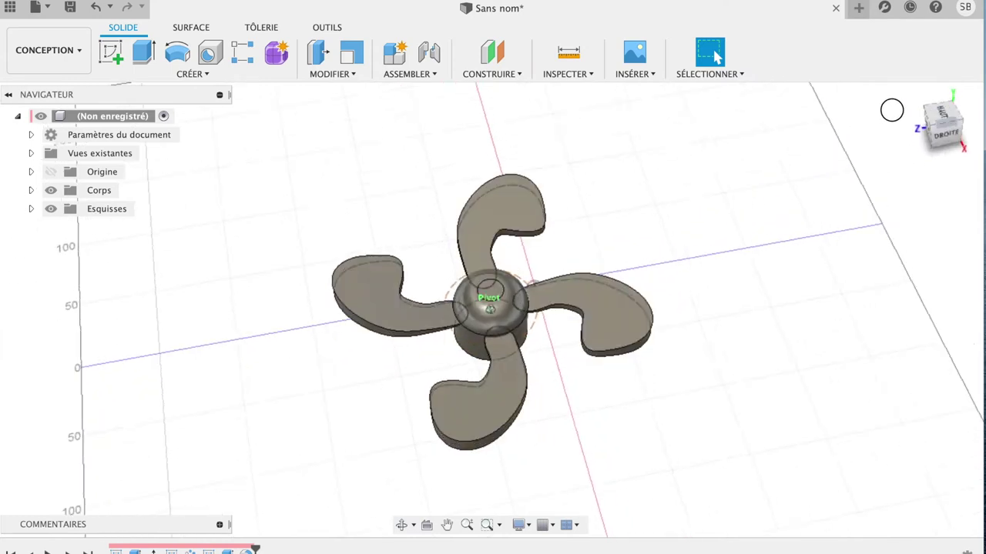
Orbit above the propeller and snap to the top view using the view cube
drag(936, 108, 974, 148)
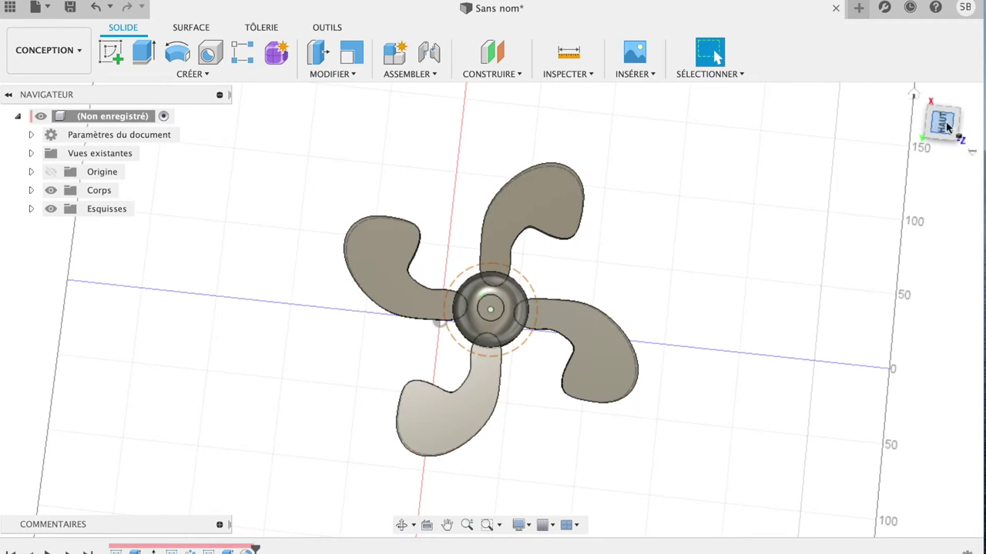
click(945, 123)
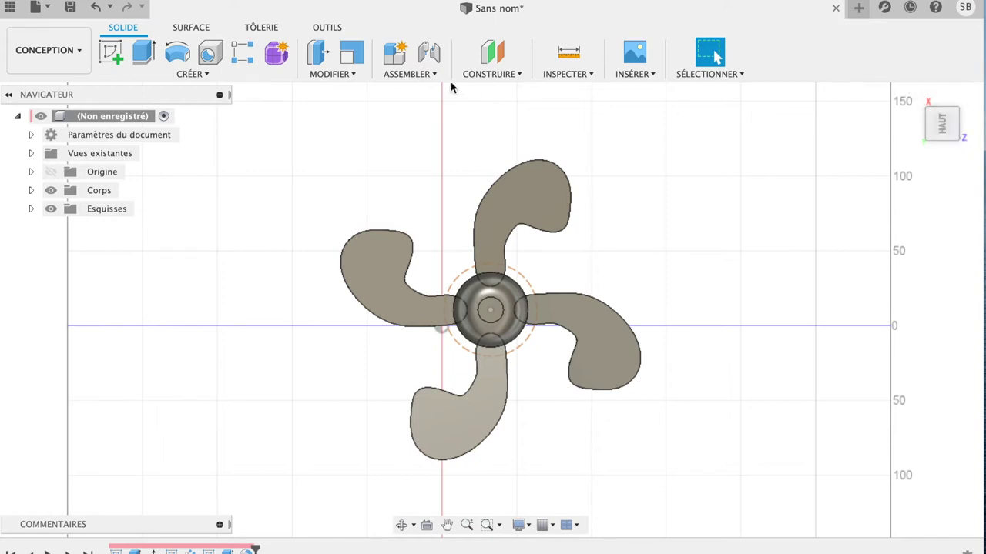
Move the left blade body 10 mm along Y toward the hub
click(369, 274)
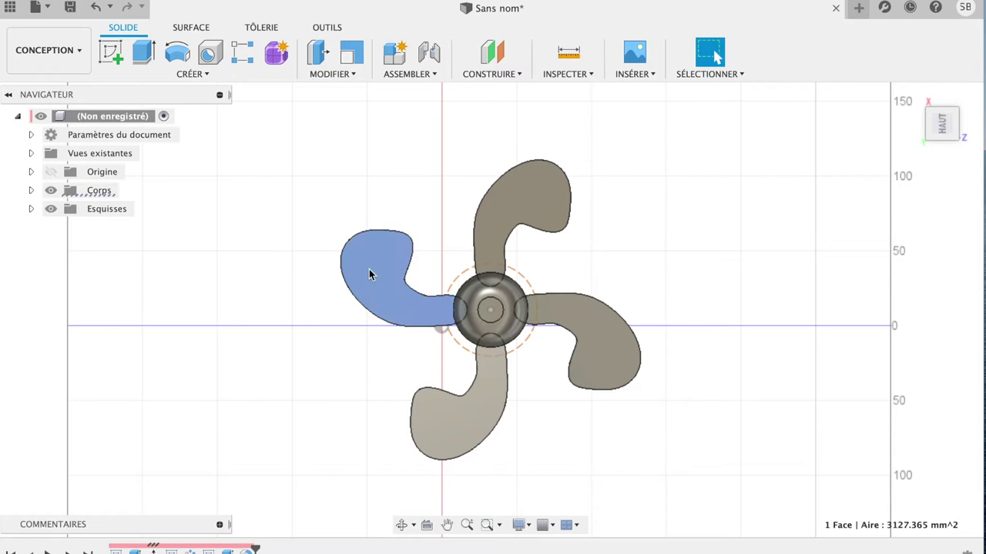
key(m)
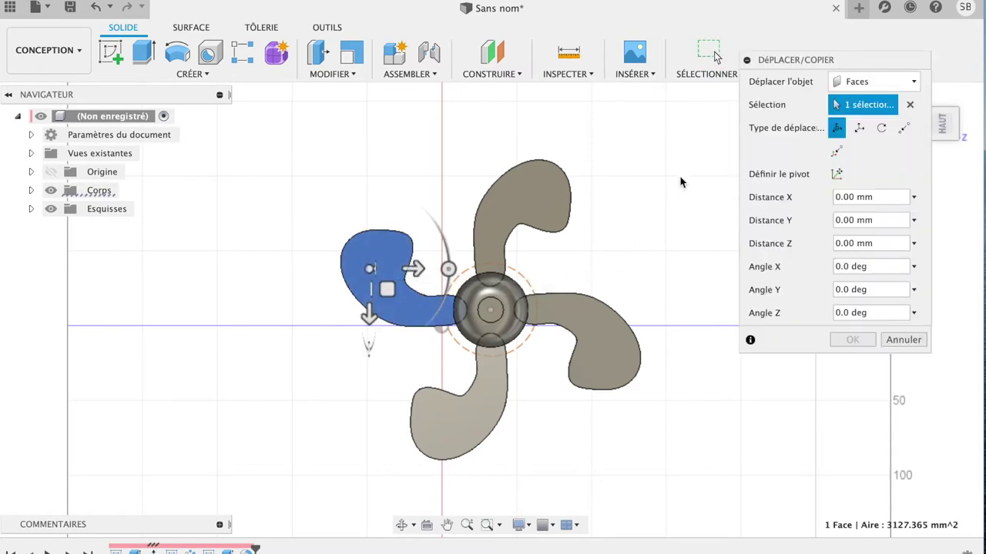
click(890, 86)
click(858, 114)
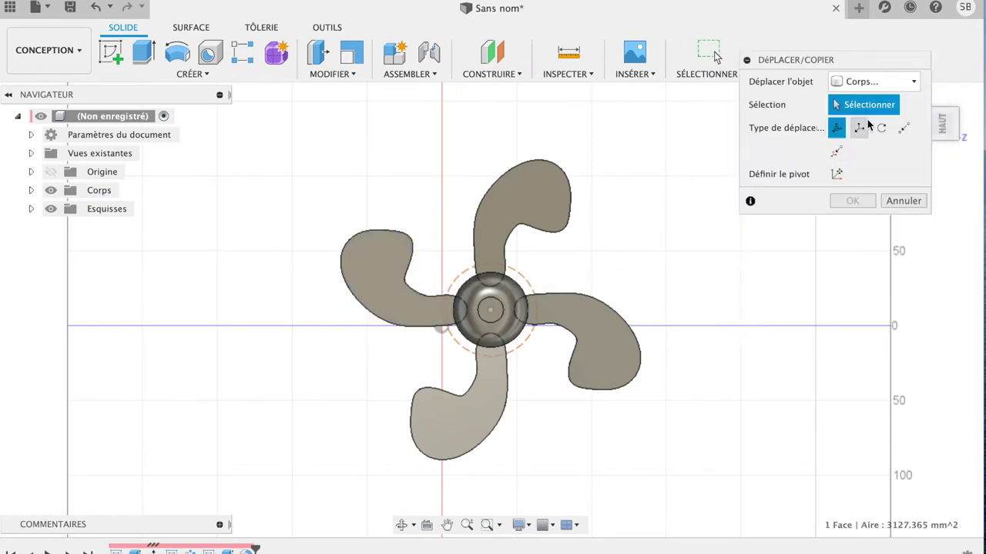
click(395, 277)
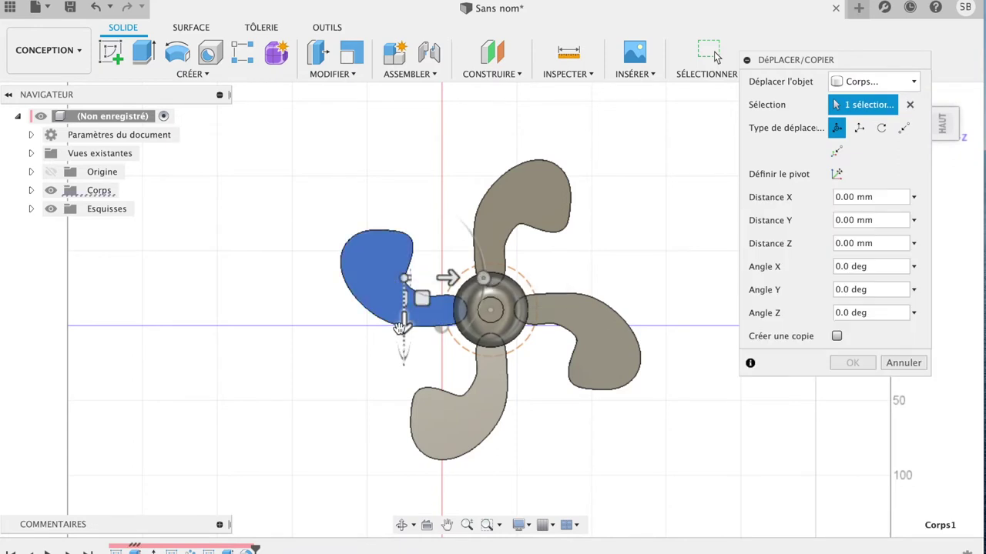
mouse_move(402, 329)
mouse_down()
mouse_move(416, 341)
mouse_move(402, 324)
mouse_up()
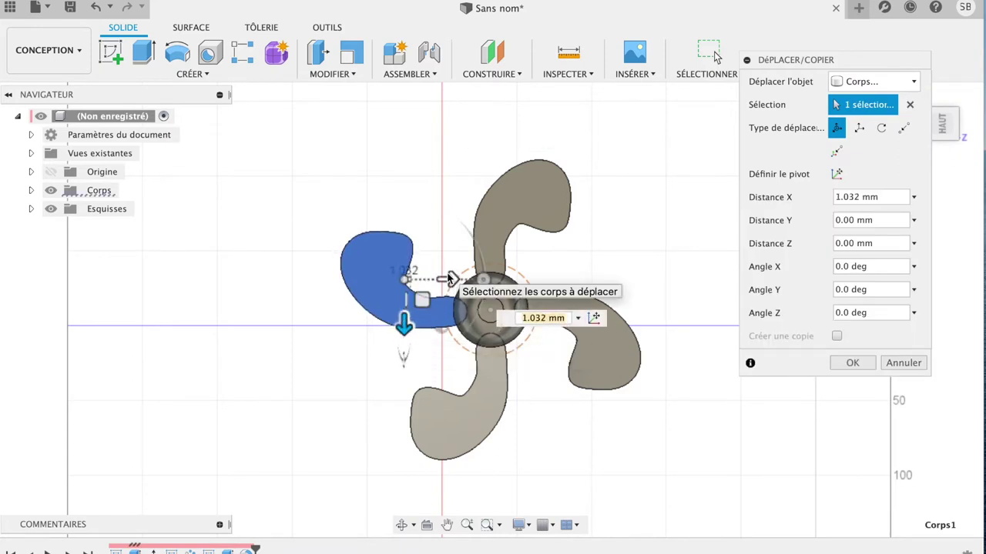
drag(450, 278, 465, 279)
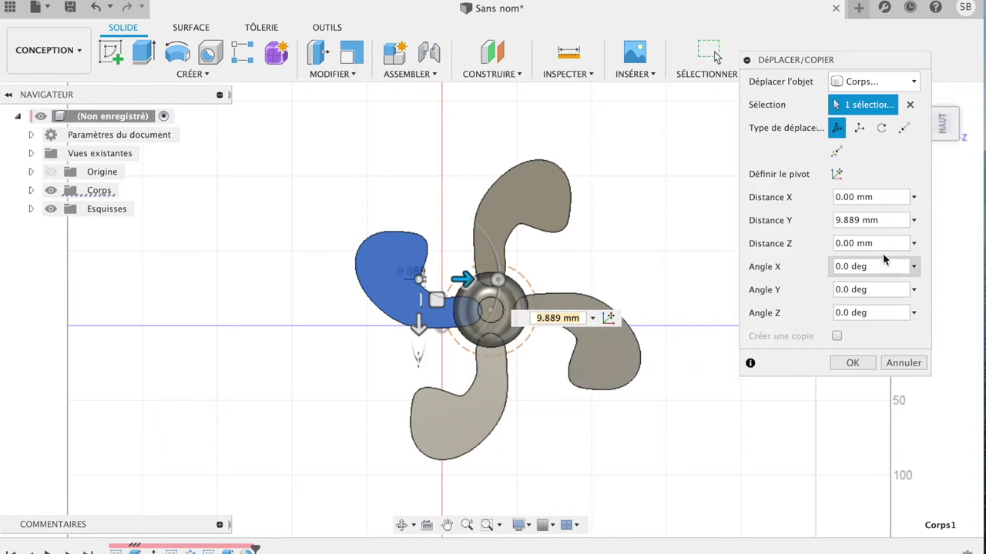
click(887, 223)
text(10)
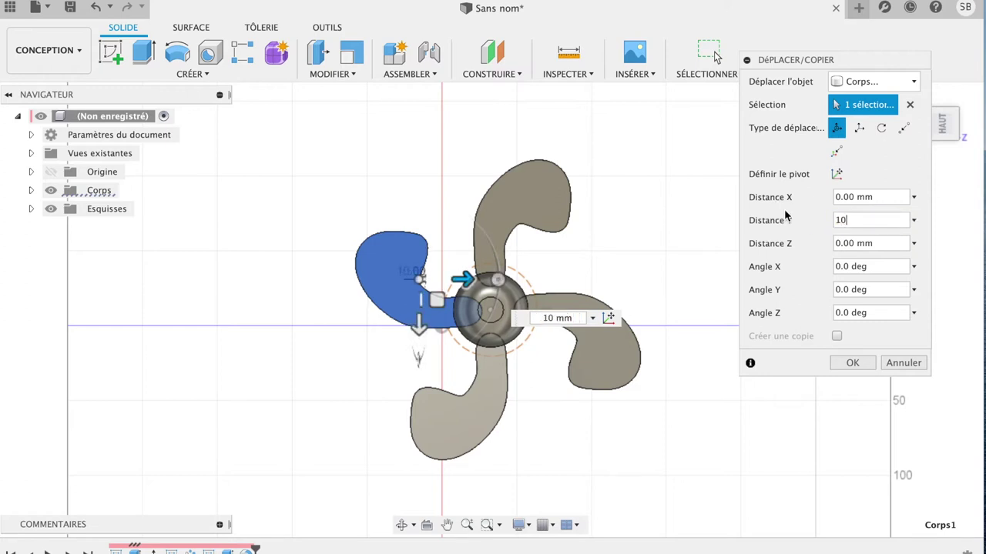
click(850, 363)
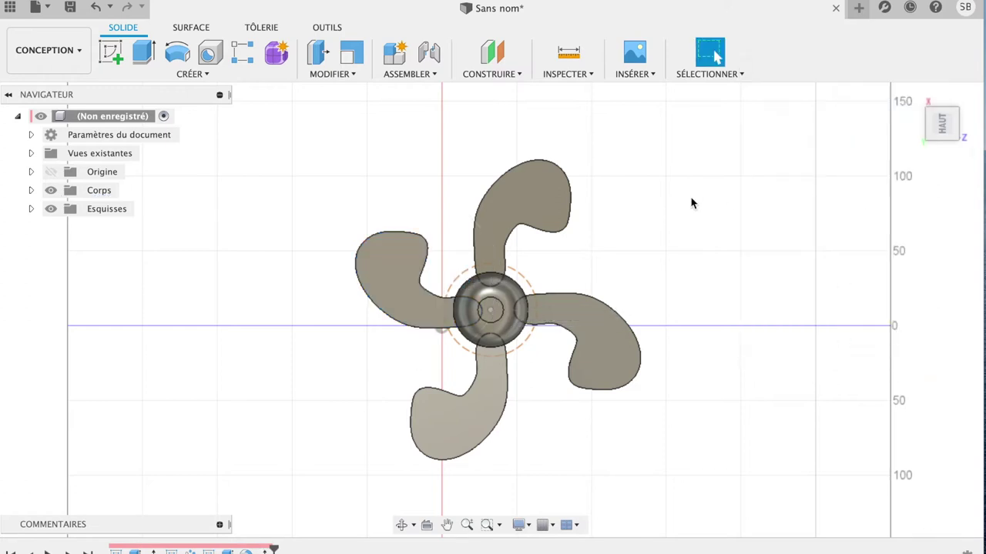
Move the top blade body 10 mm along X down toward the hub
click(518, 193)
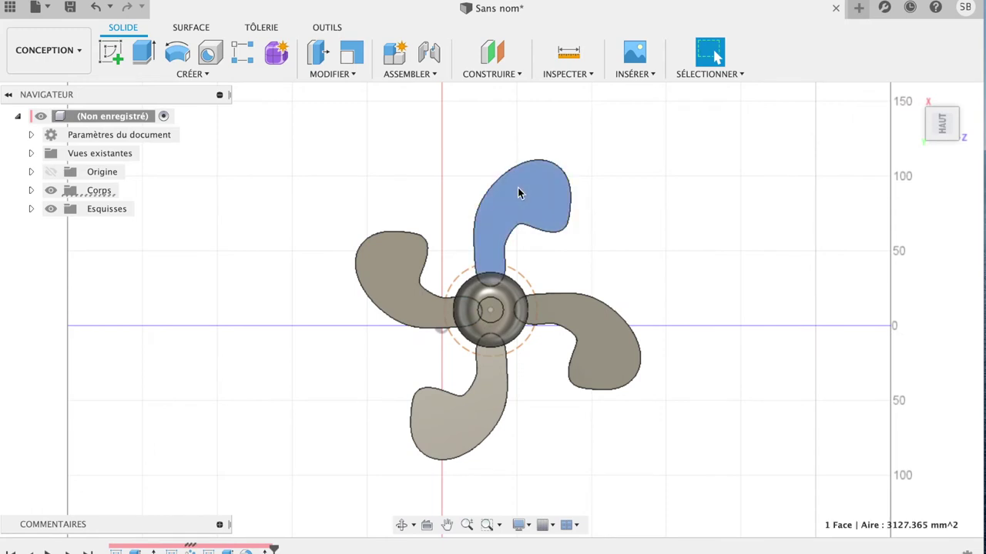
key(m)
click(857, 82)
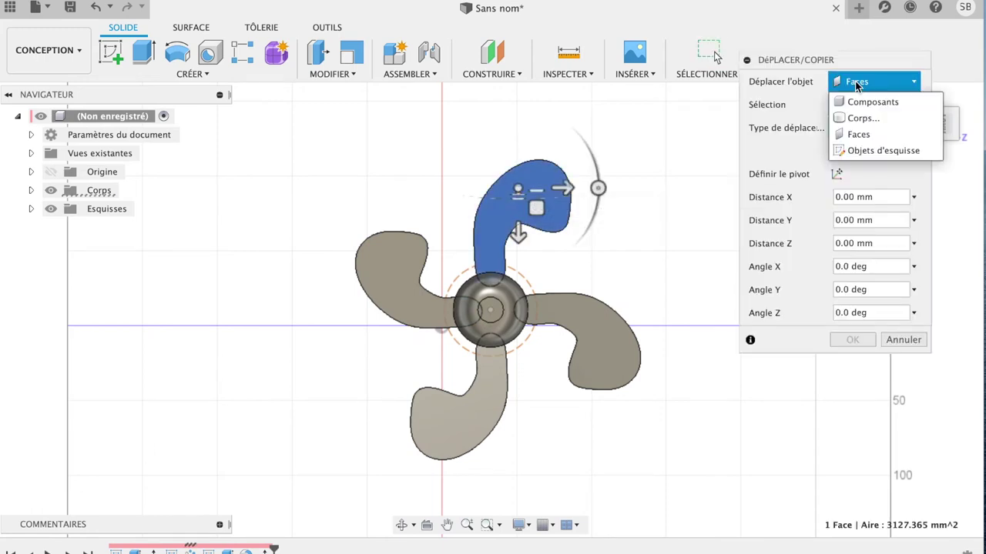
click(856, 118)
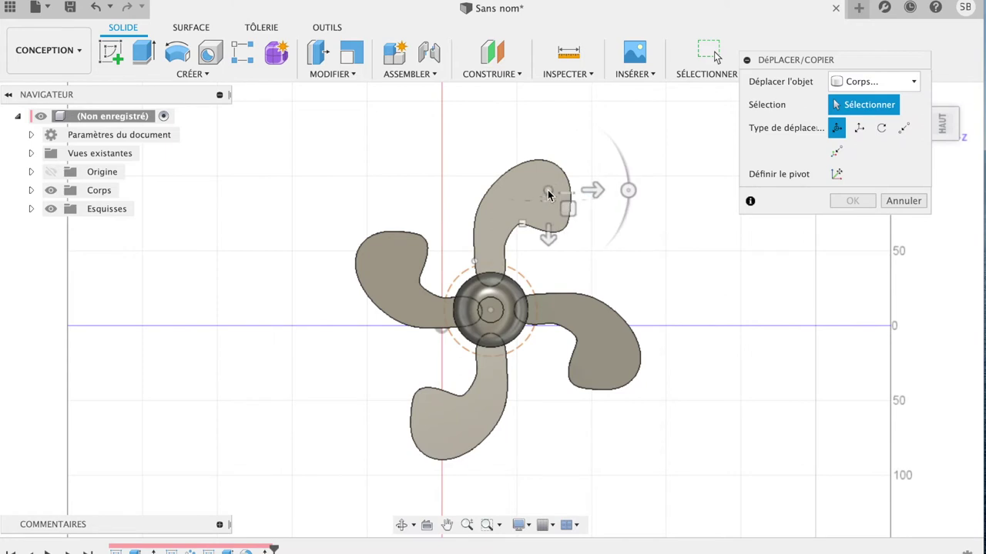
click(549, 196)
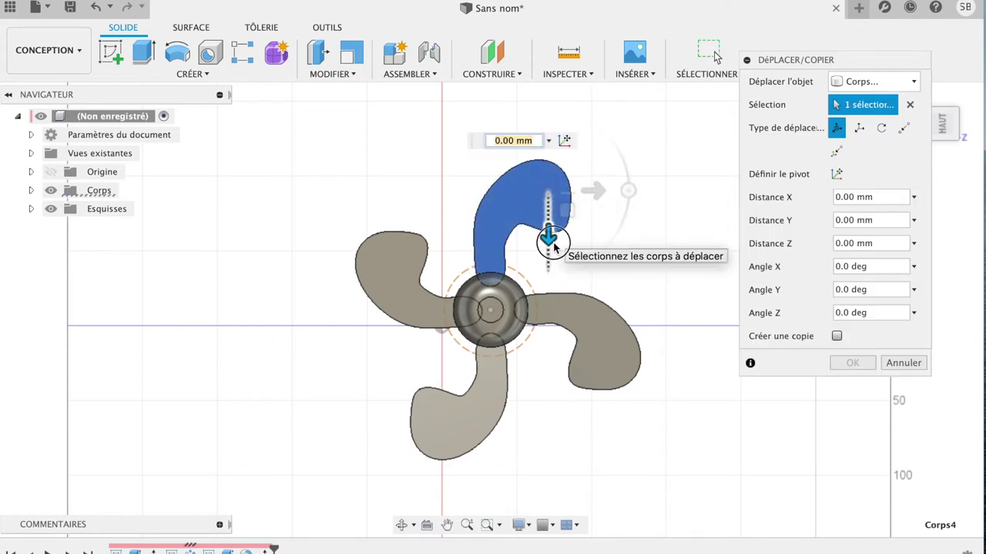
drag(553, 246, 551, 262)
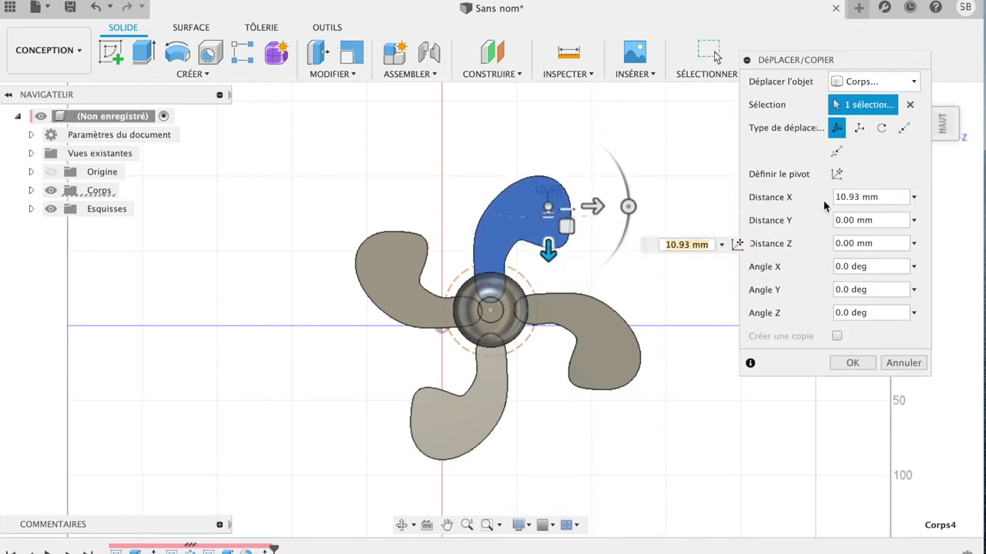
click(914, 197)
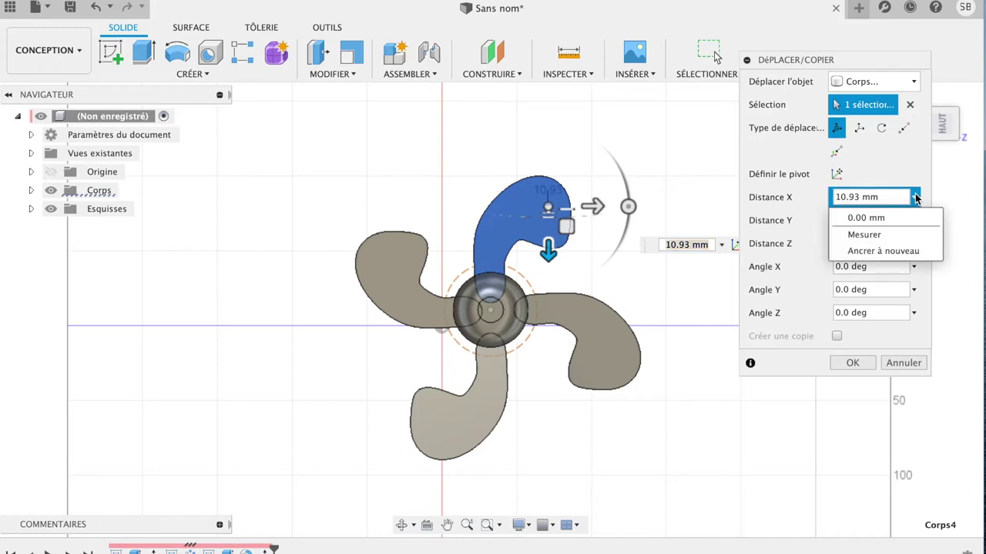
click(891, 196)
text(10)
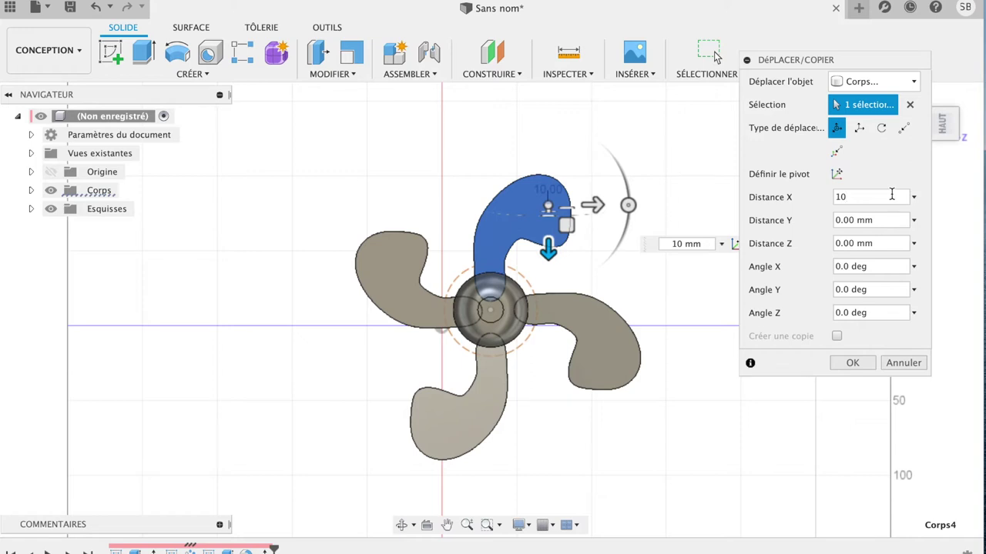
key(Return)
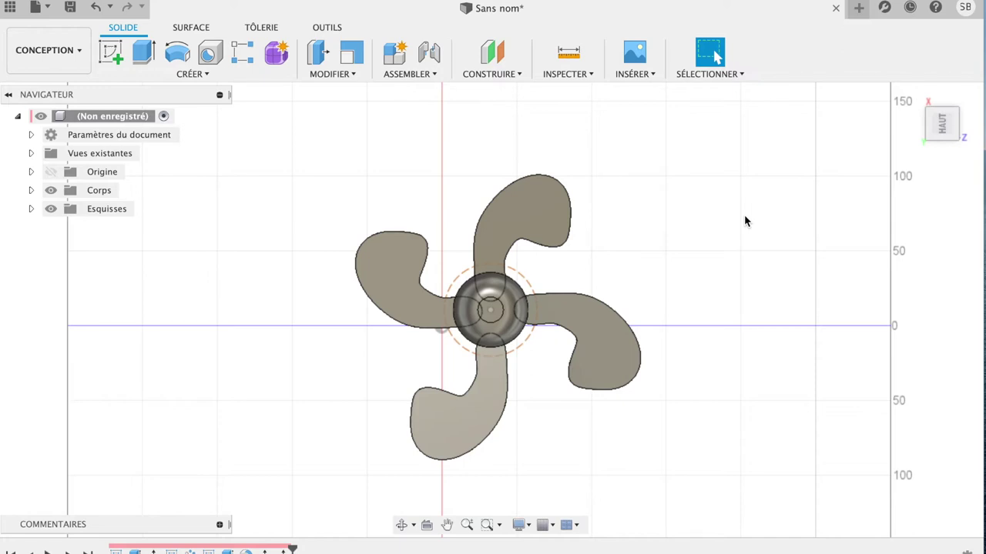
click(601, 332)
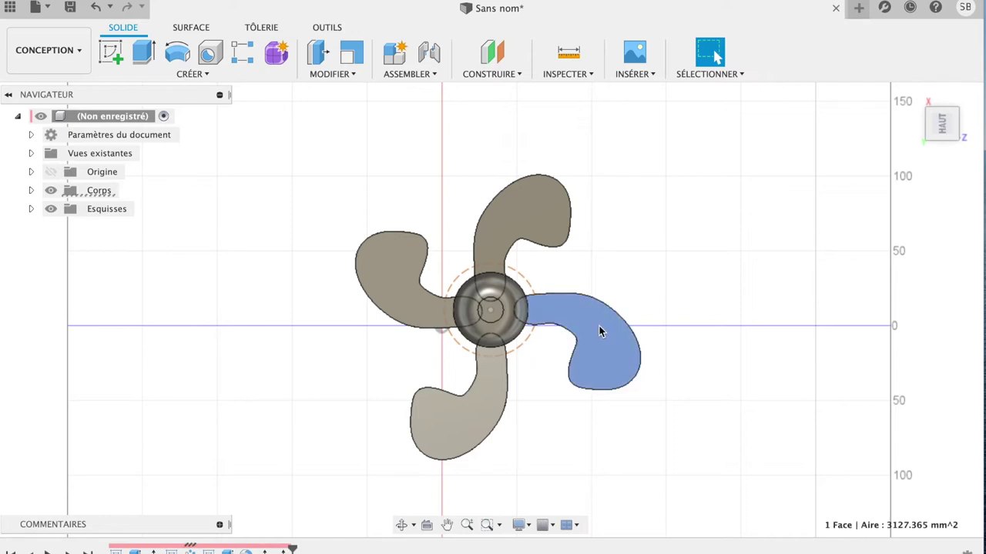
Move the right blade body -10 mm along Y so its root meets the hub
key(m)
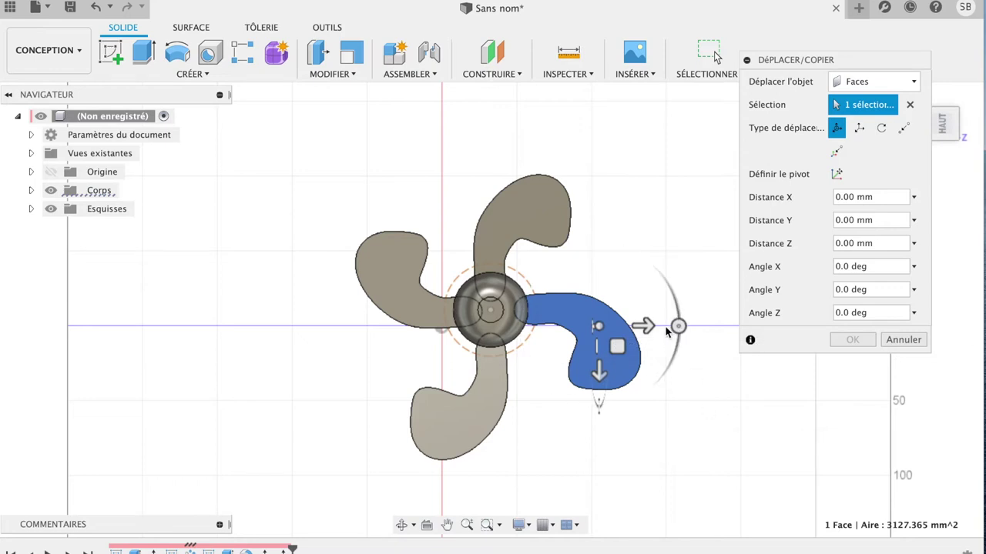
drag(645, 327, 625, 324)
click(870, 81)
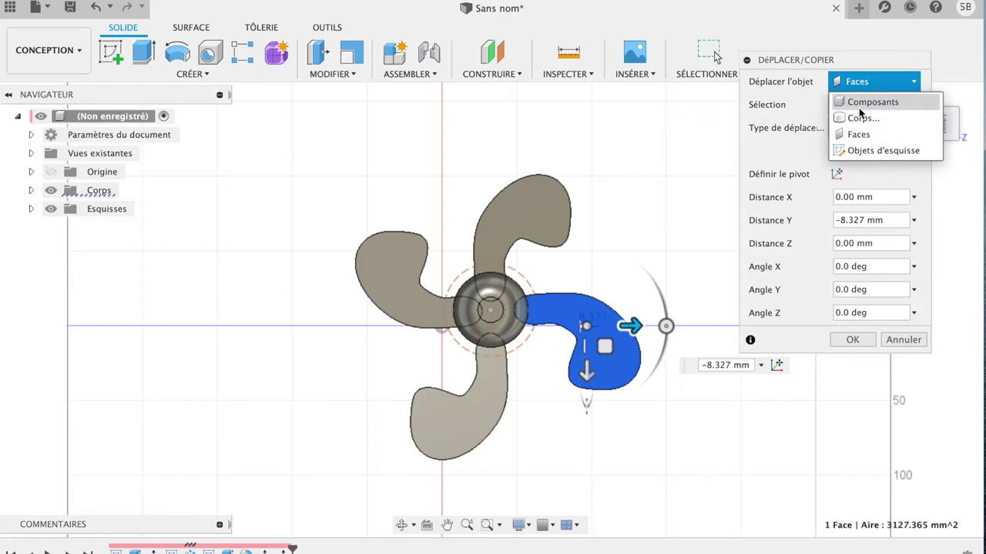
click(861, 118)
click(596, 329)
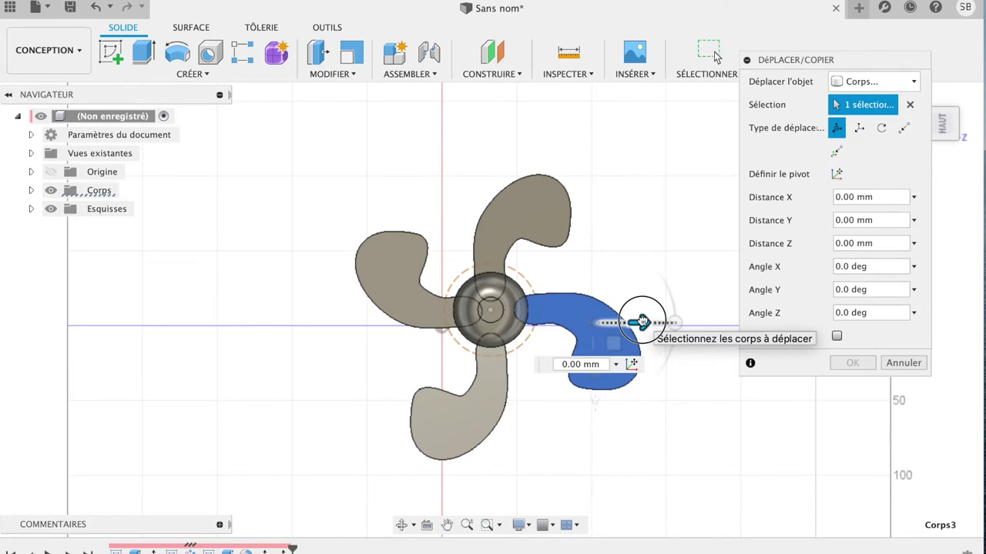
drag(643, 322, 626, 322)
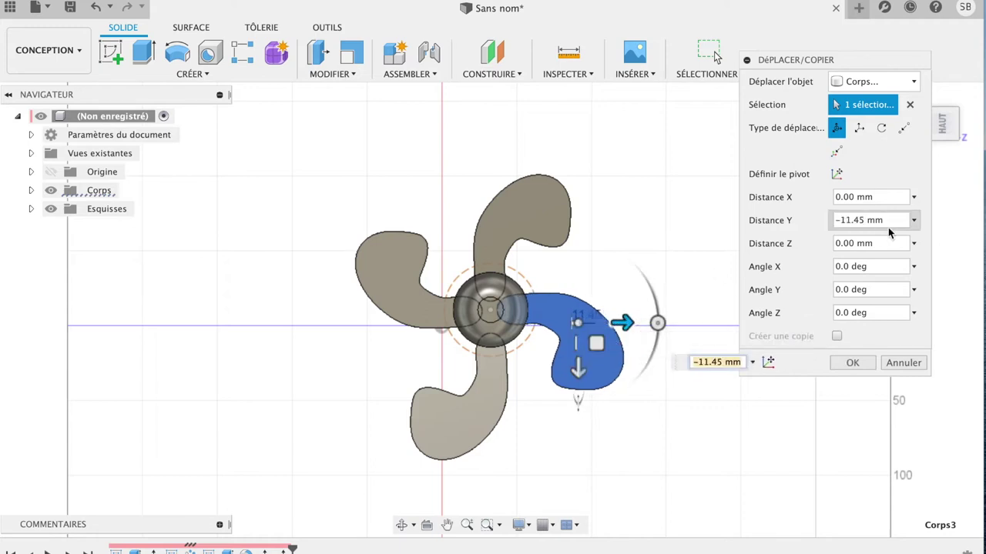
click(914, 221)
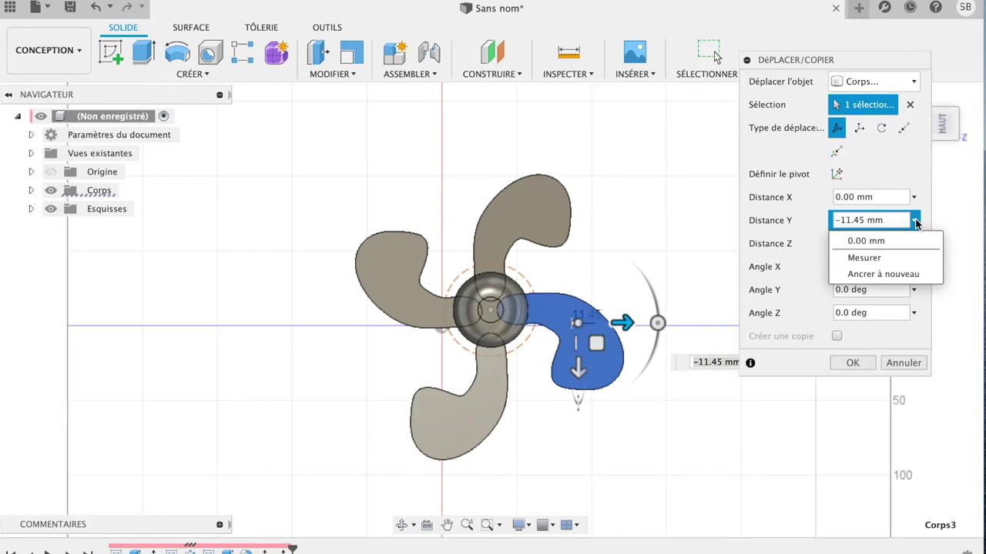
click(893, 219)
click(893, 220)
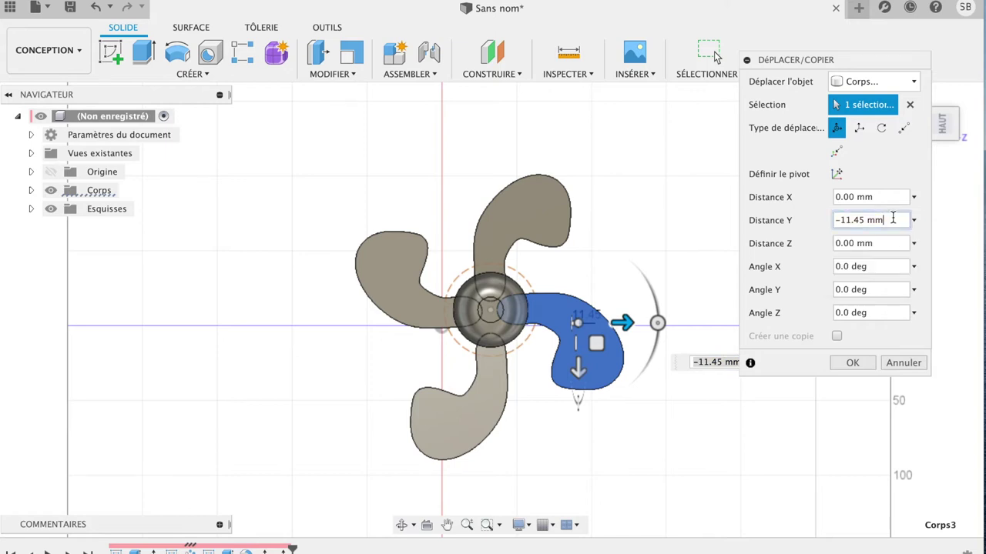
key(BackSpace)
key(BackSpace)
key(BackSpace)
key(BackSpace)
key(BackSpace)
key(BackSpace)
key(BackSpace)
text(0)
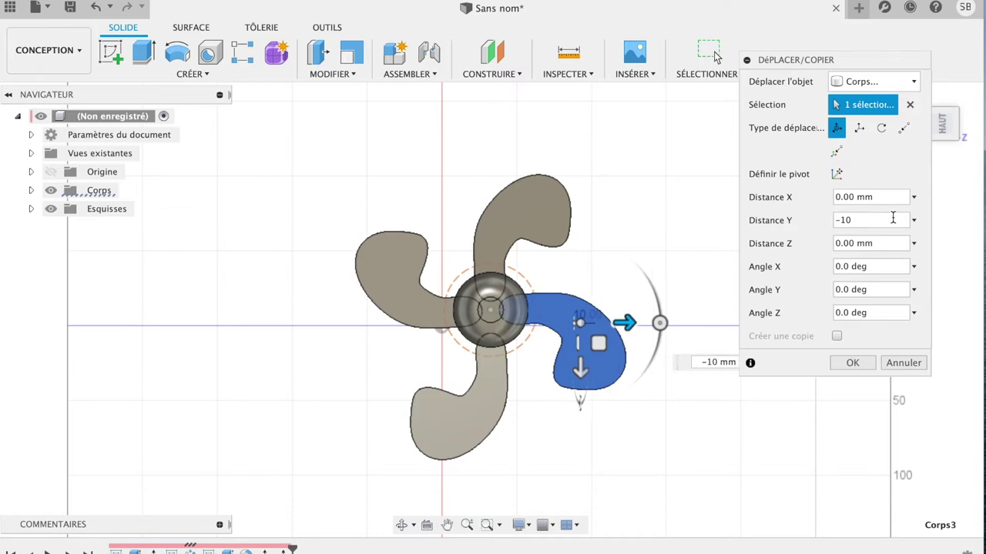
key(Return)
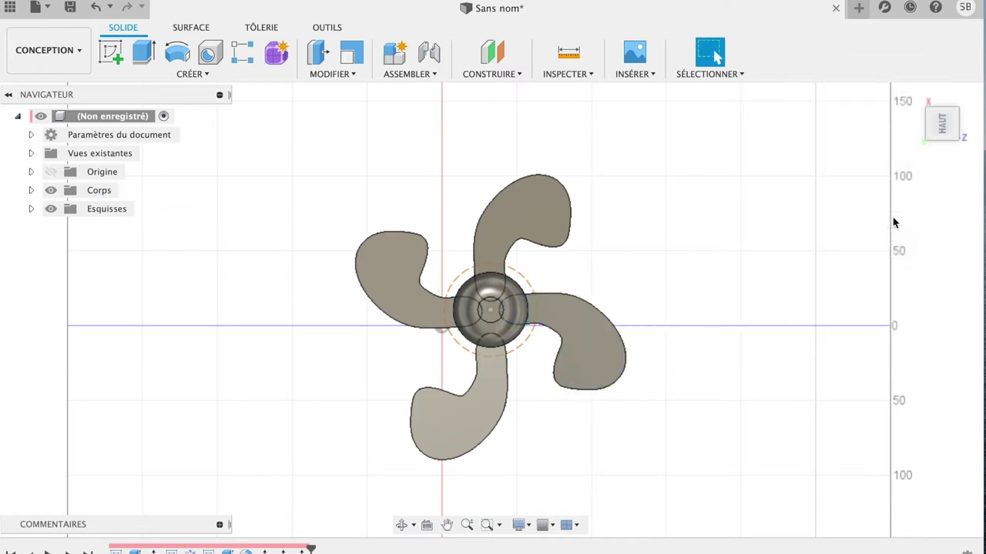
Move the lower blade body -10 mm along X up against the hub
click(473, 397)
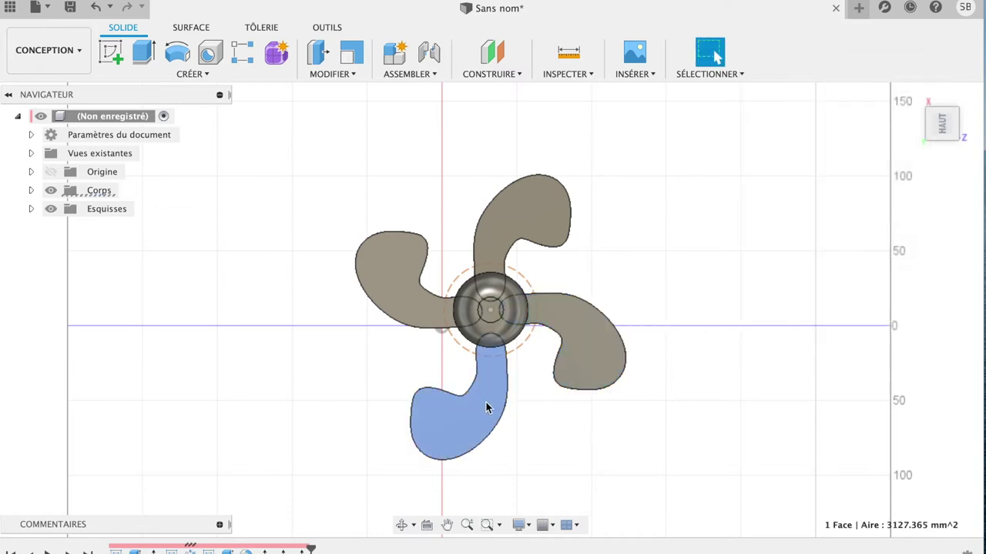
key(m)
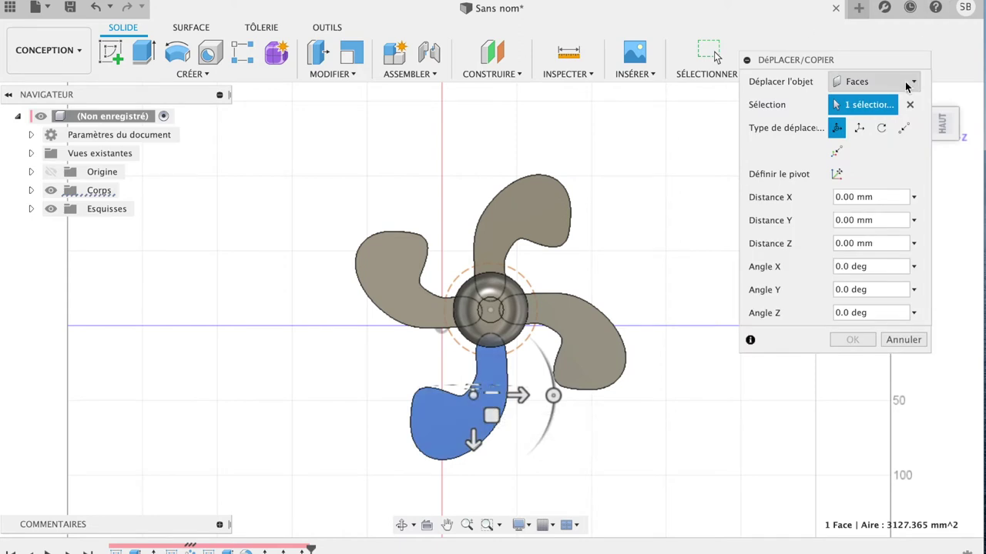
click(907, 85)
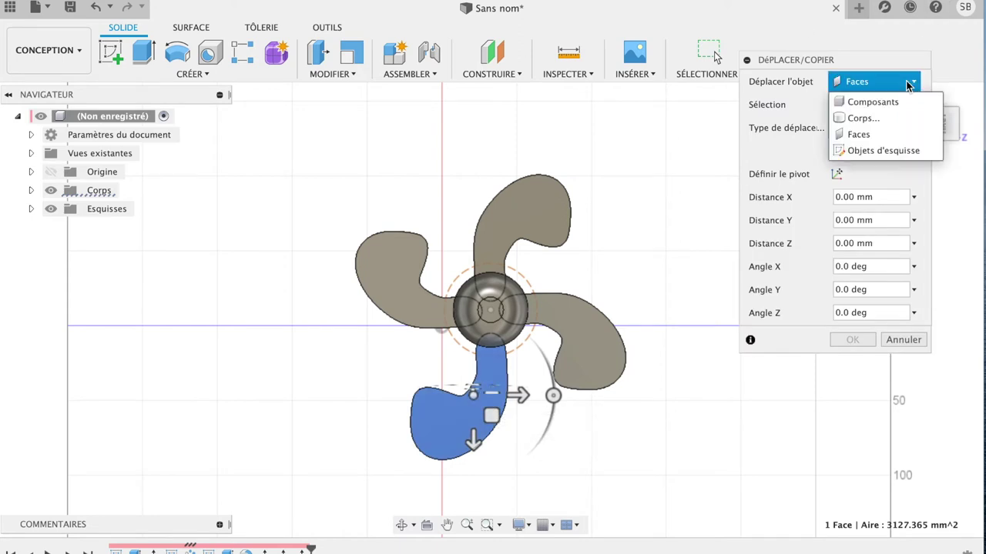
click(879, 116)
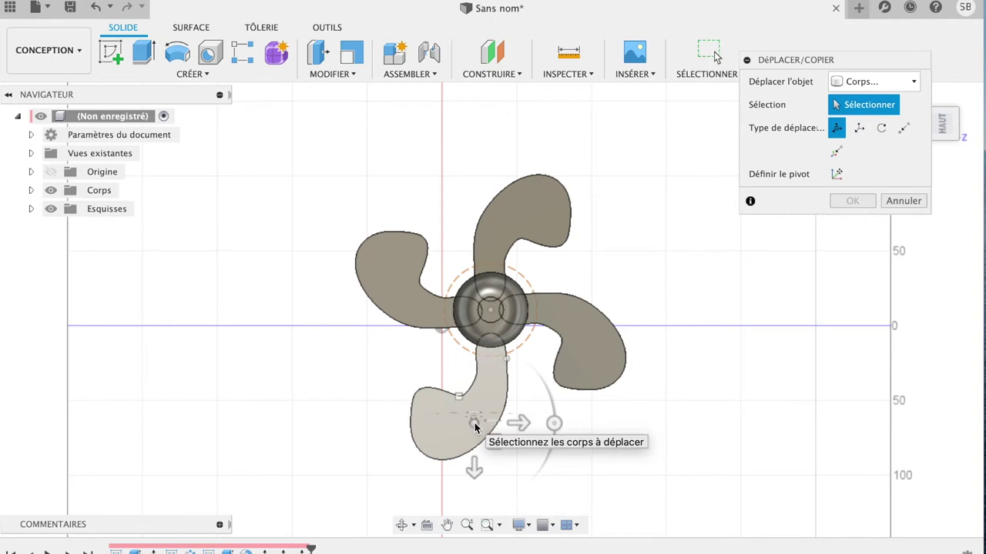
click(475, 420)
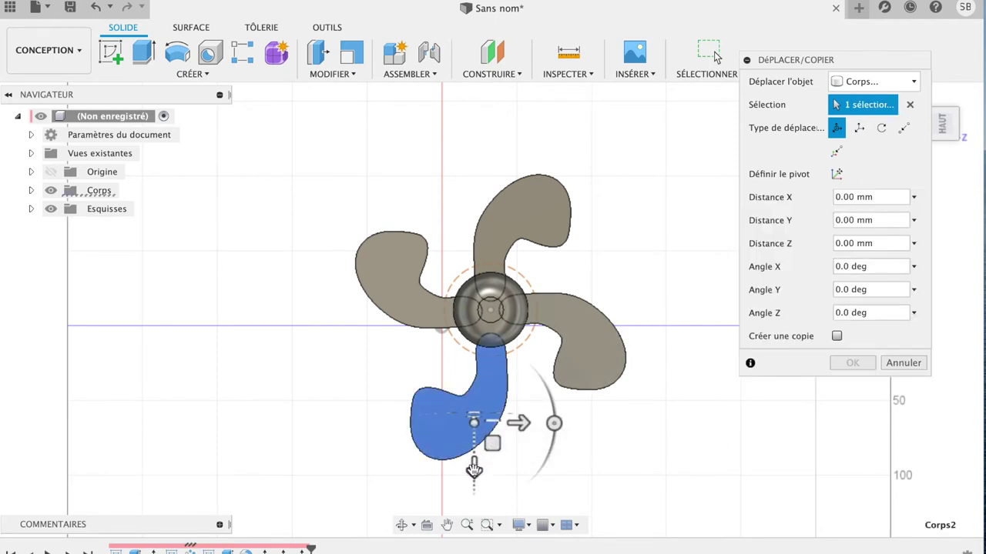
drag(474, 467, 473, 445)
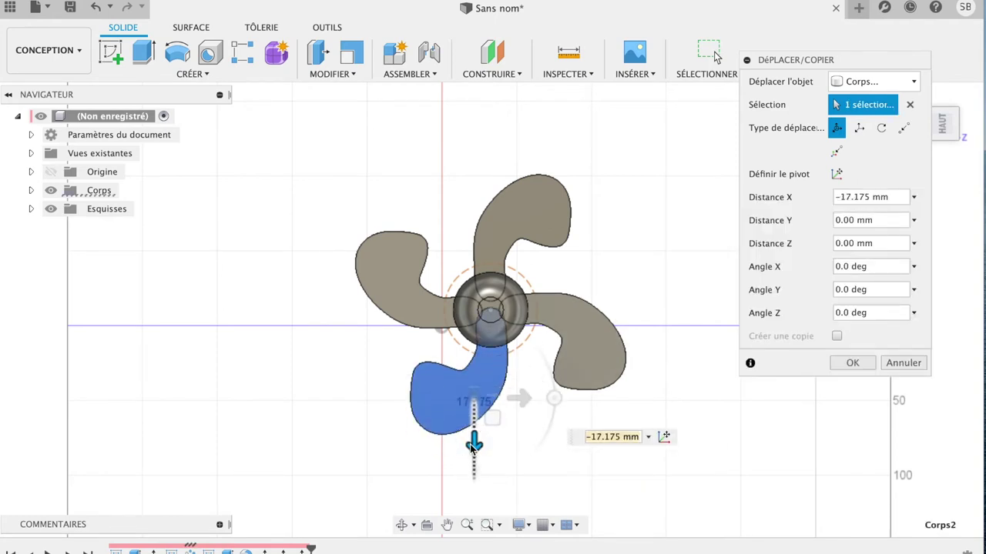
click(893, 206)
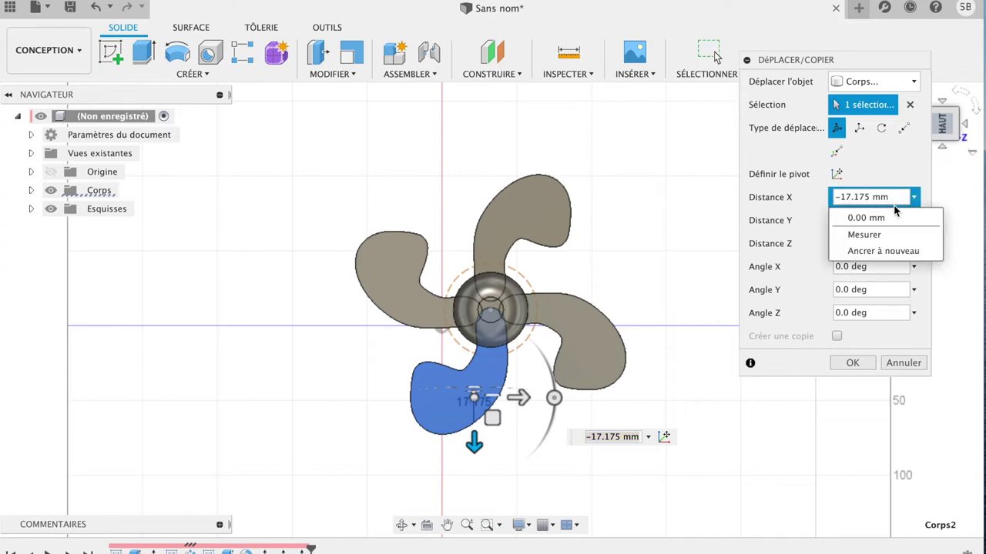
click(897, 195)
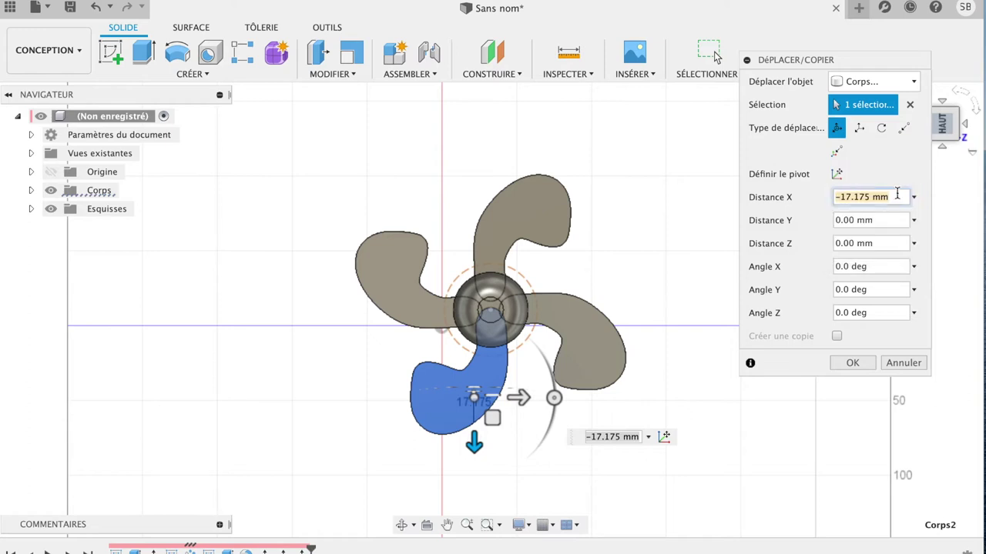
text(-10)
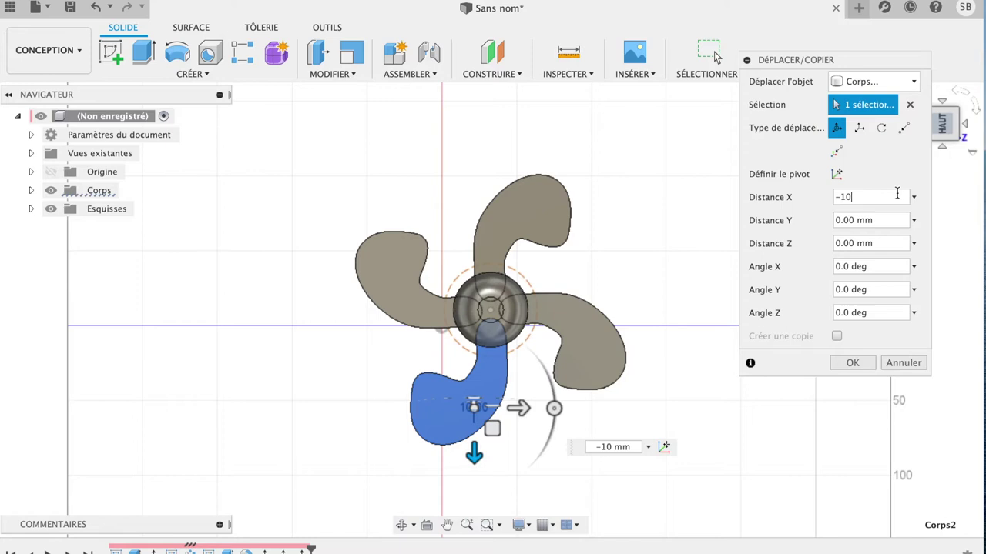
click(860, 368)
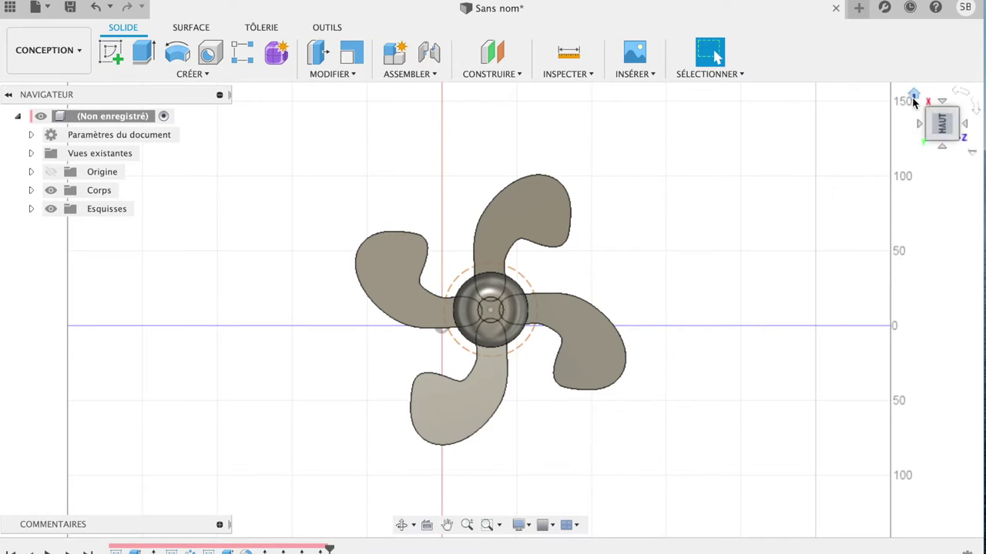
From the front view, rotate one blade body -10° about the Z axis
click(913, 96)
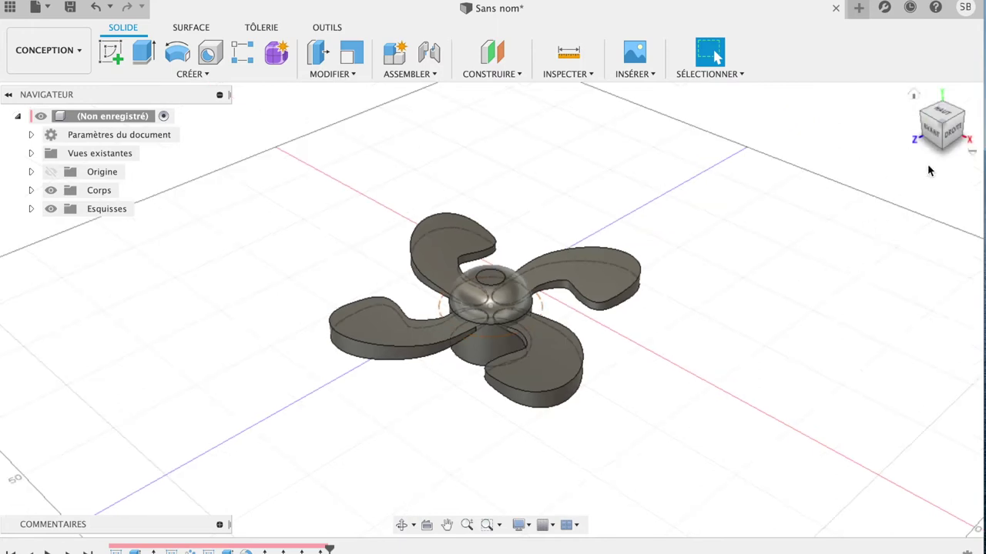
click(933, 136)
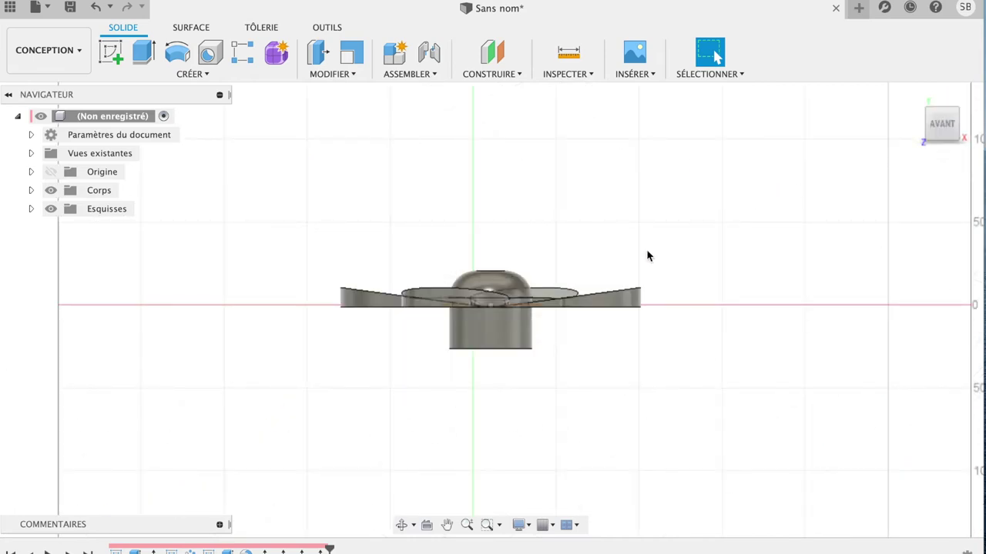
click(451, 300)
key(m)
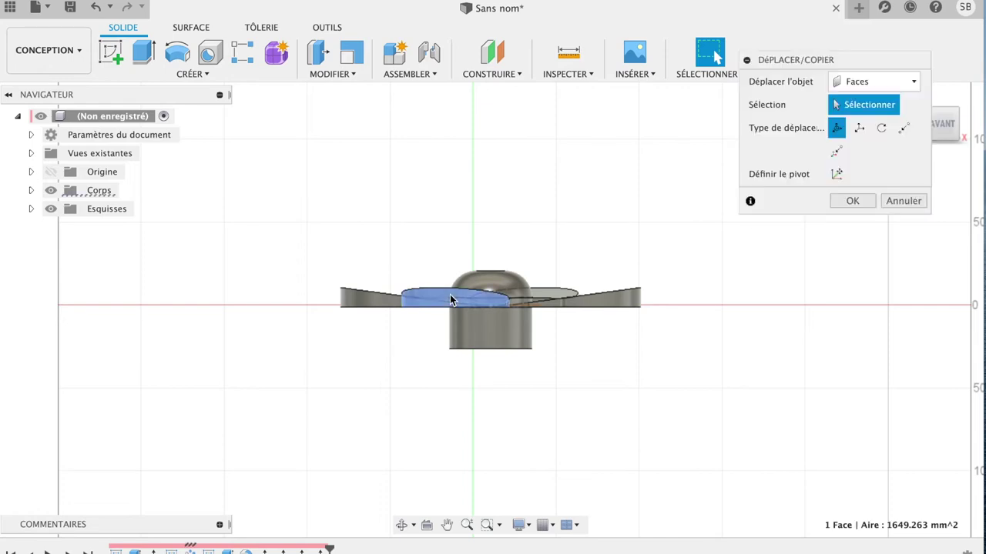
click(916, 83)
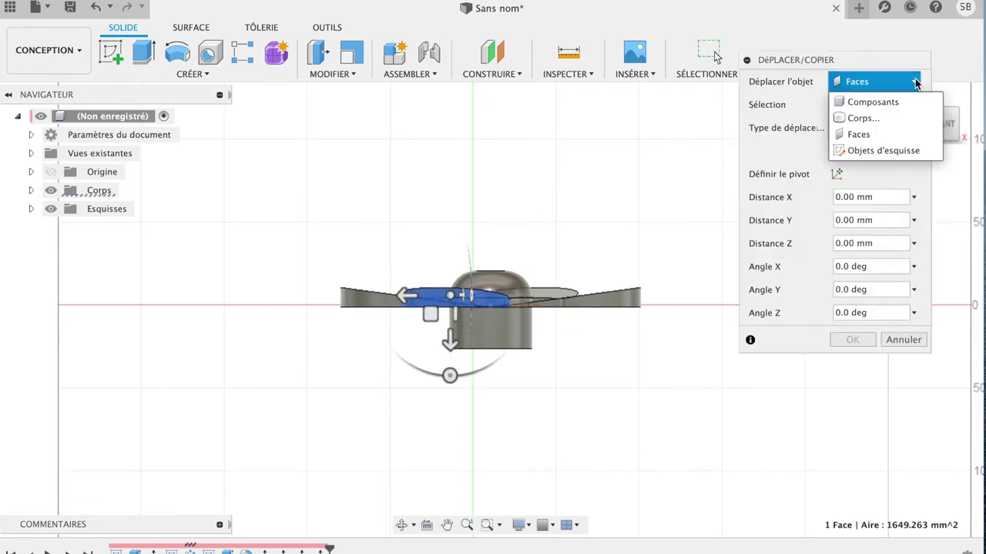
click(885, 116)
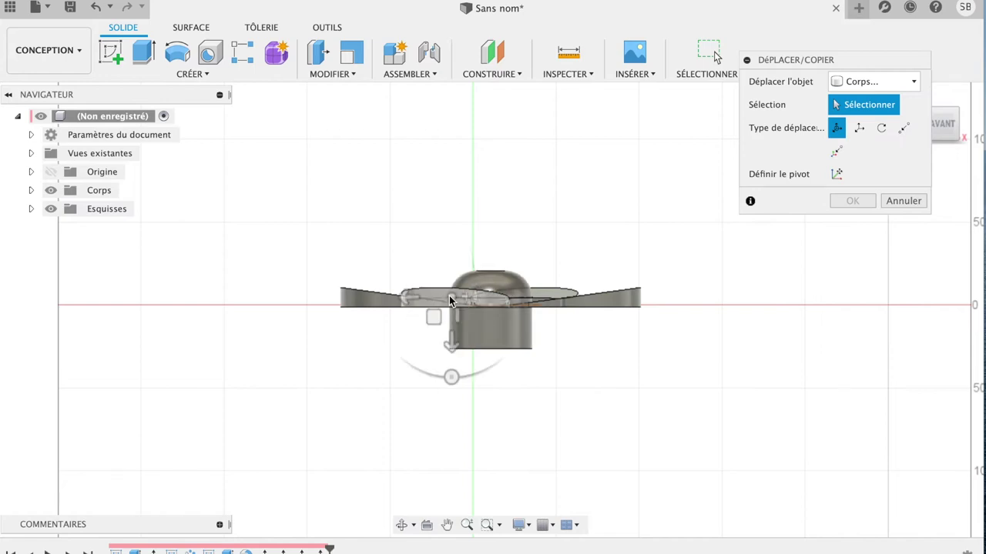
click(470, 297)
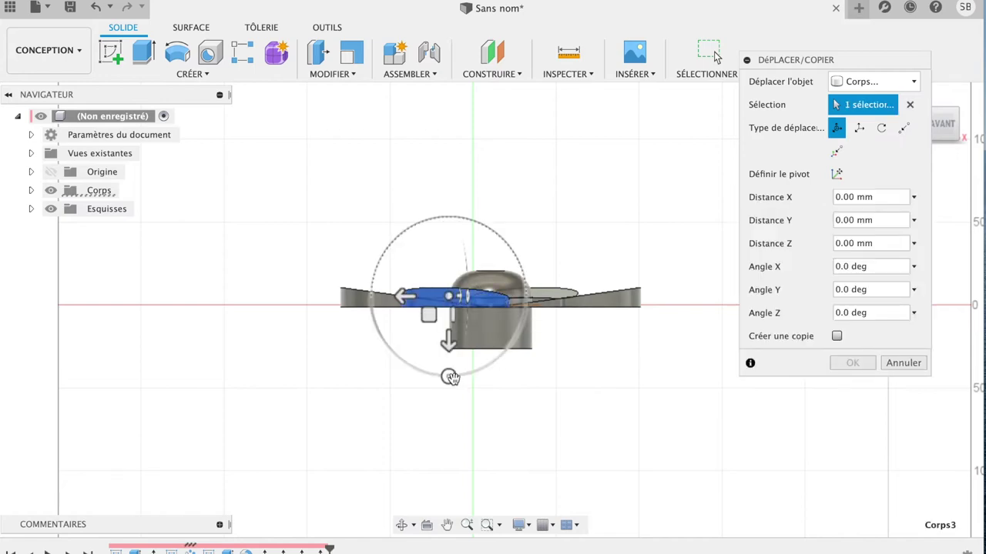
drag(448, 375, 435, 376)
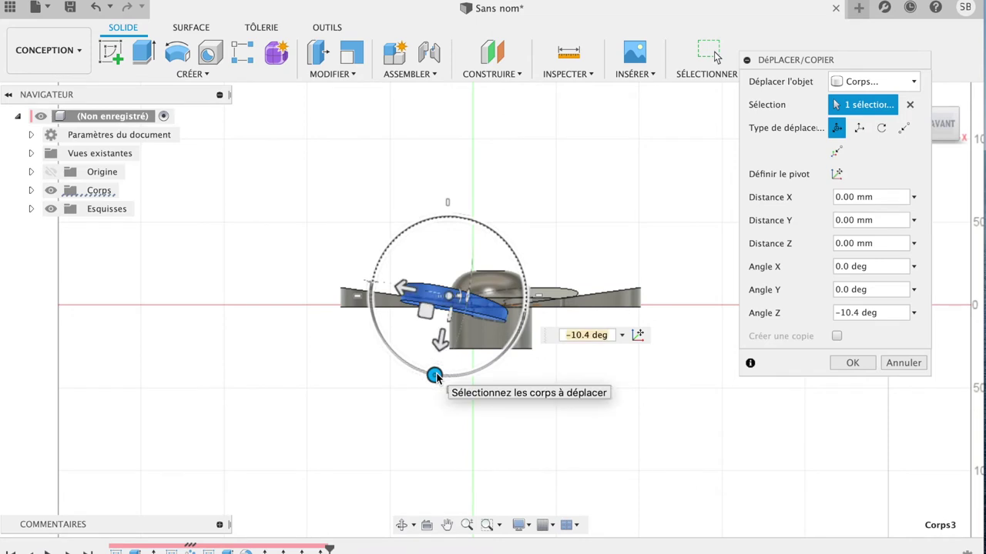
click(882, 314)
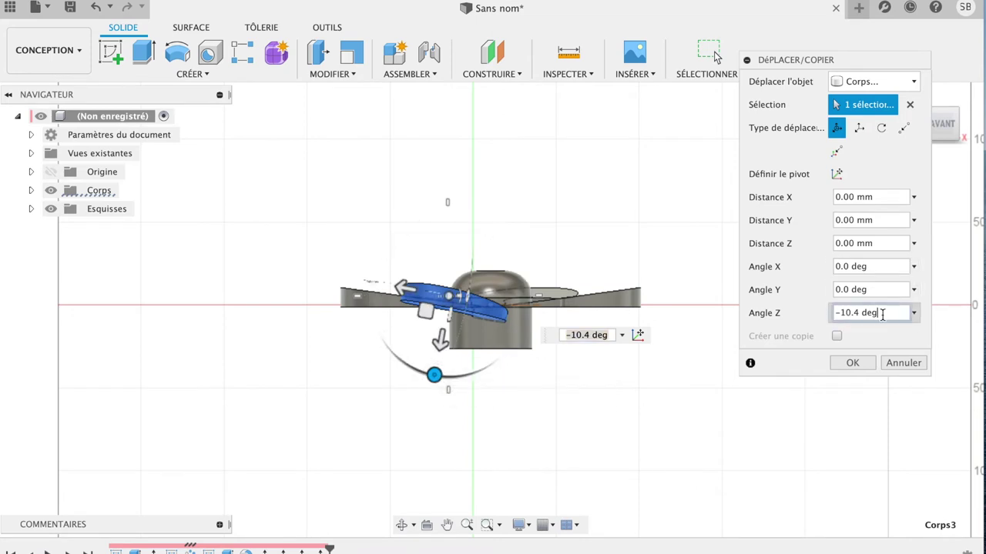
key(BackSpace)
key(BackSpace)
key(BackSpace)
key(BackSpace)
key(BackSpace)
key(BackSpace)
key(Return)
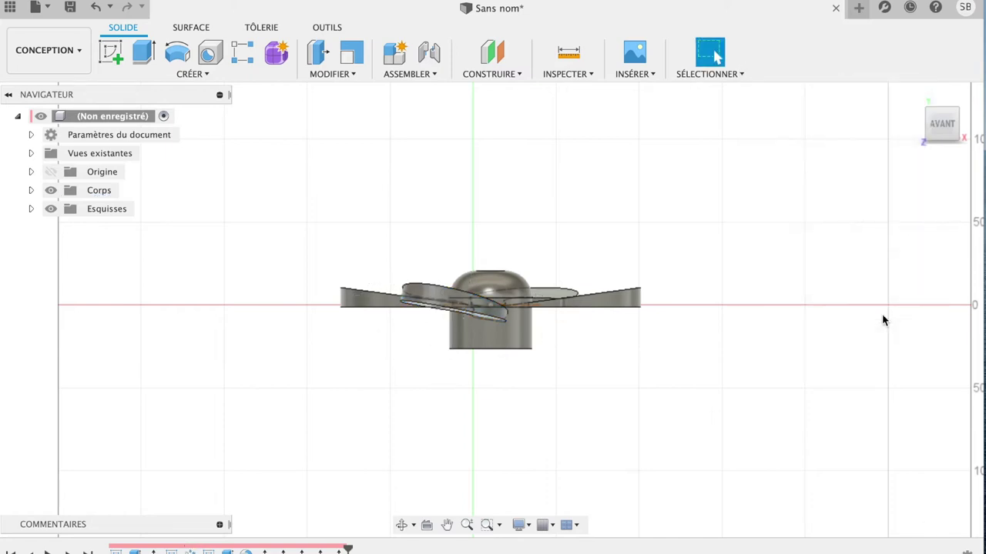
Rotate the next blade body -15° about the Z axis
drag(941, 126, 798, 130)
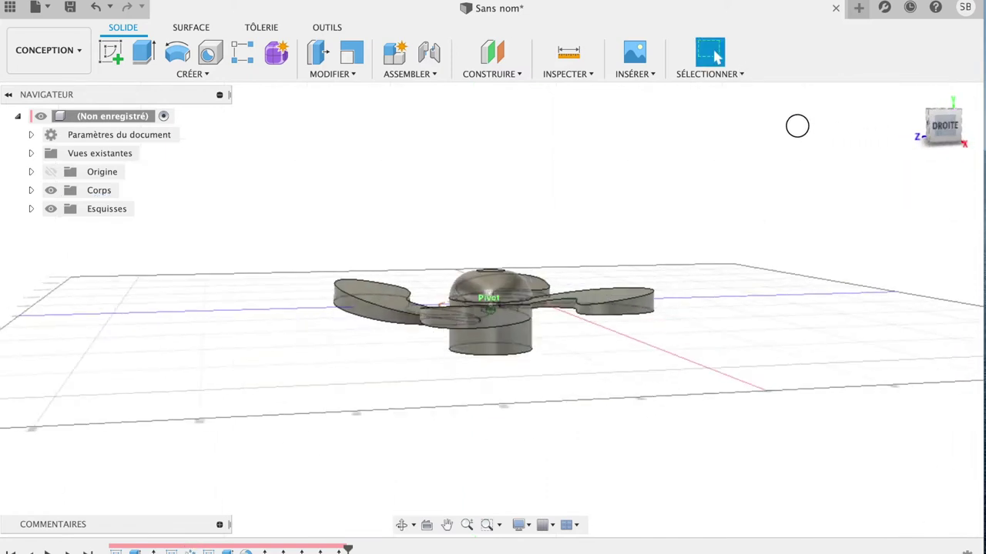
click(475, 313)
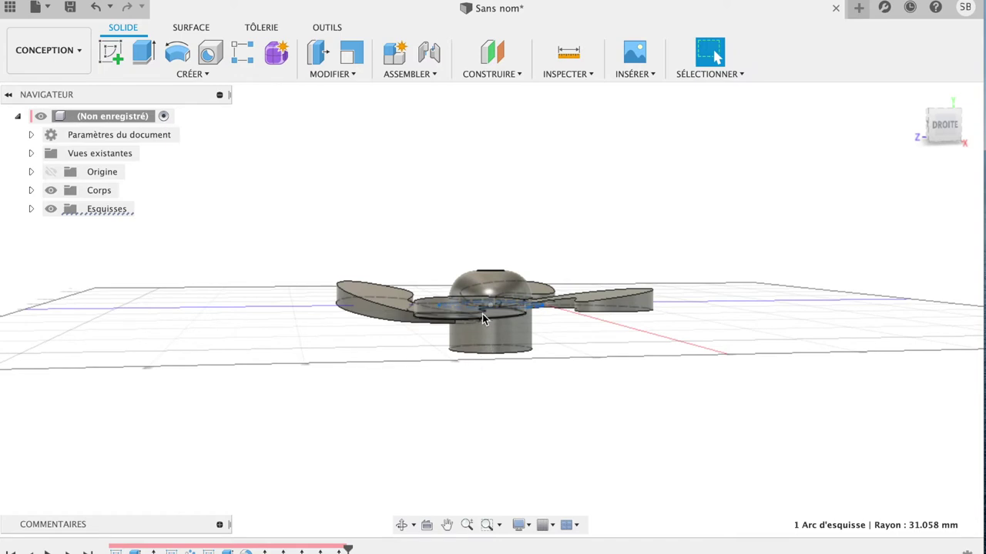
click(457, 315)
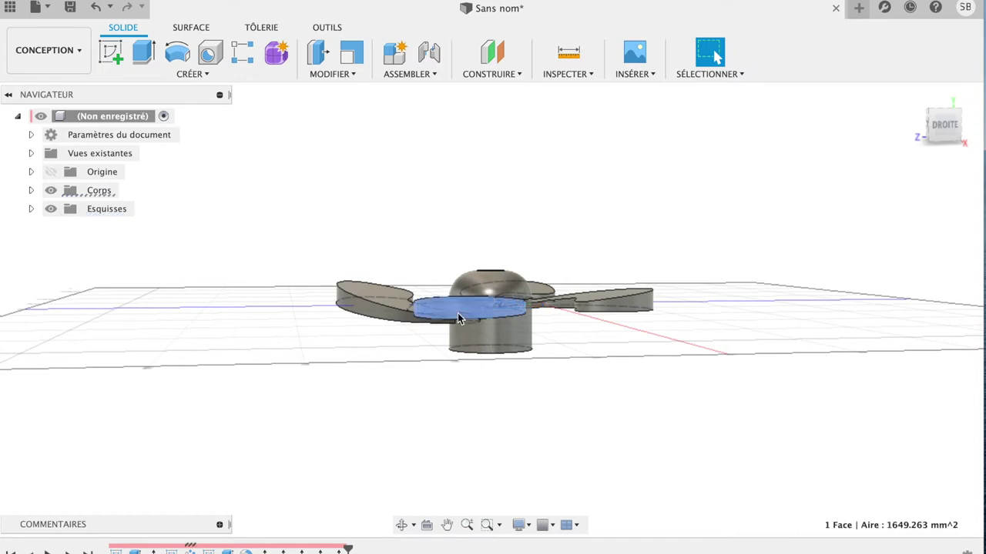
key(m)
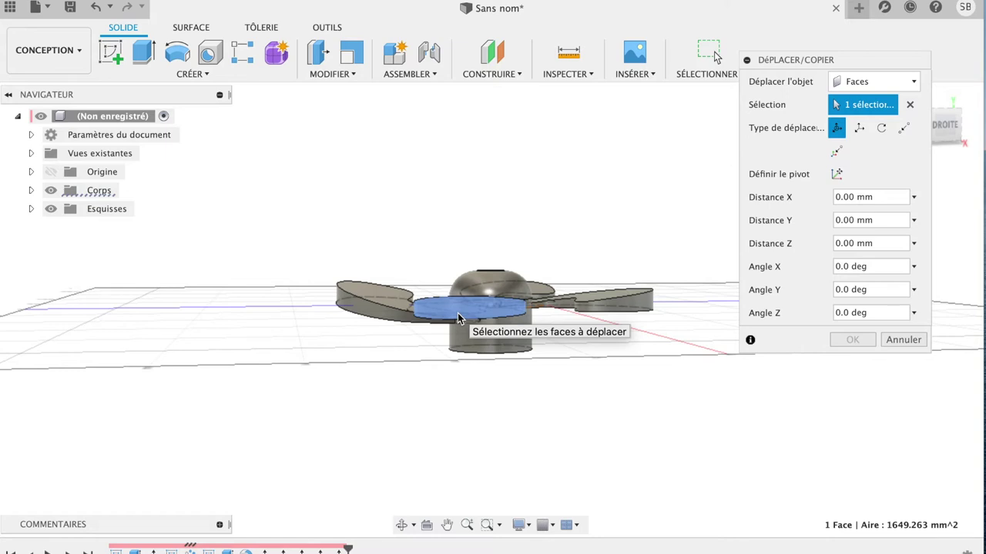
click(917, 83)
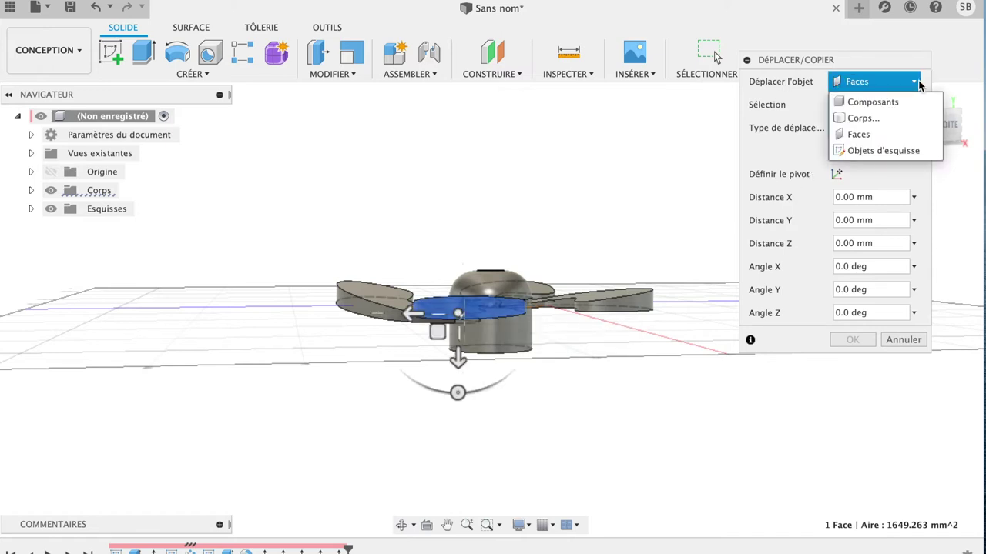
click(884, 121)
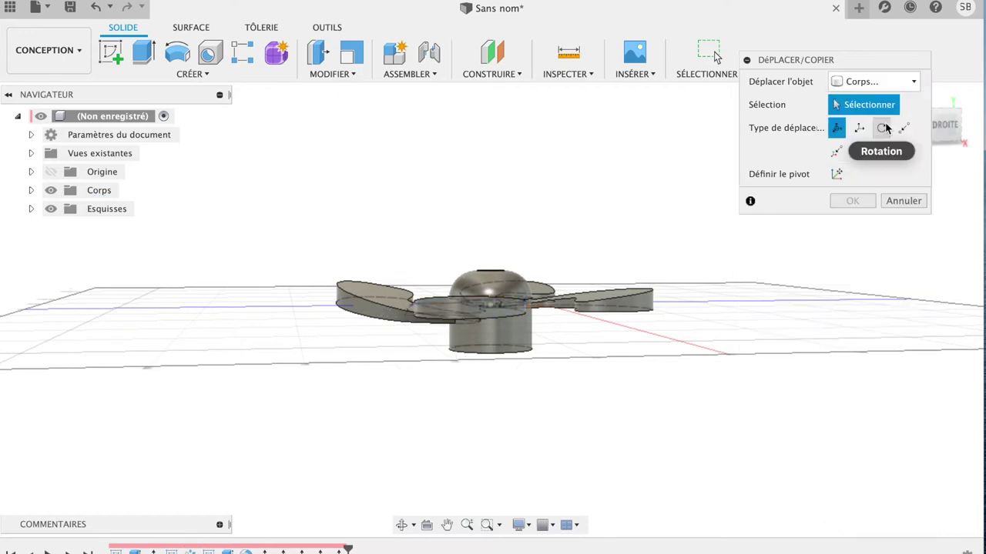
click(463, 309)
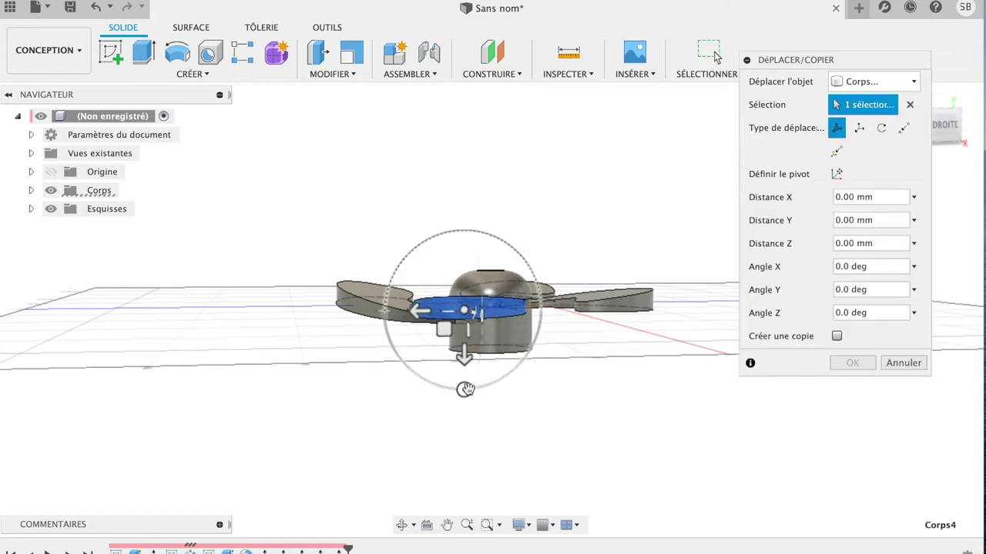
drag(465, 388, 444, 389)
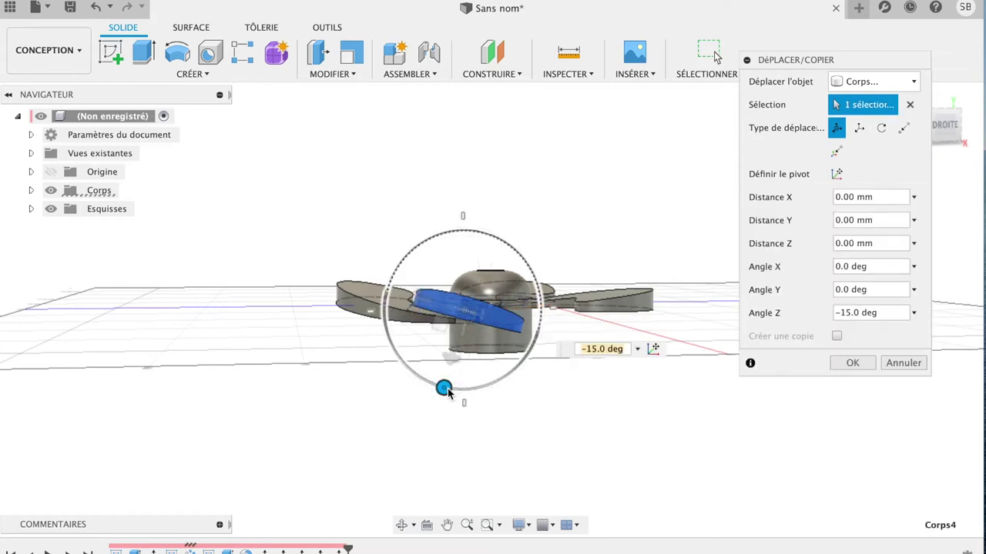
click(915, 314)
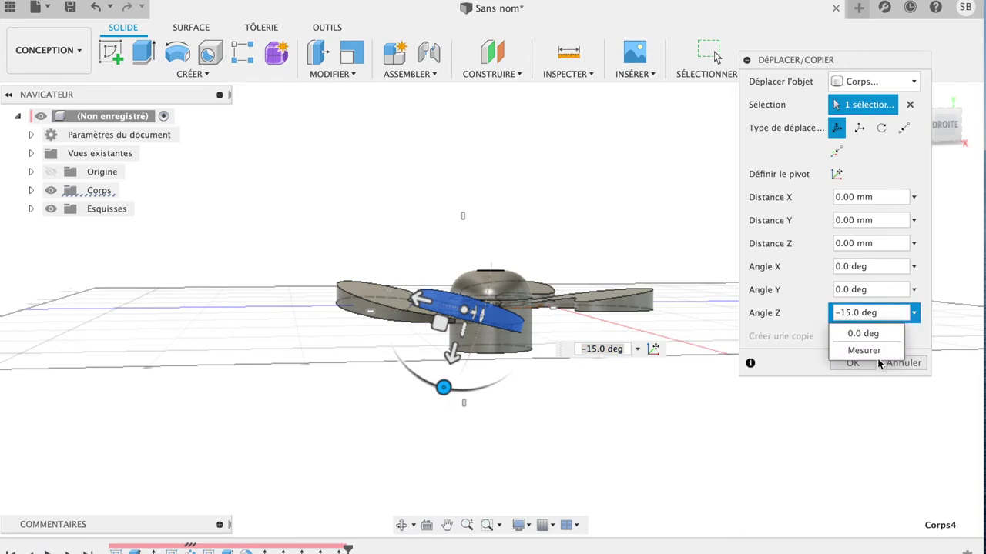
click(854, 364)
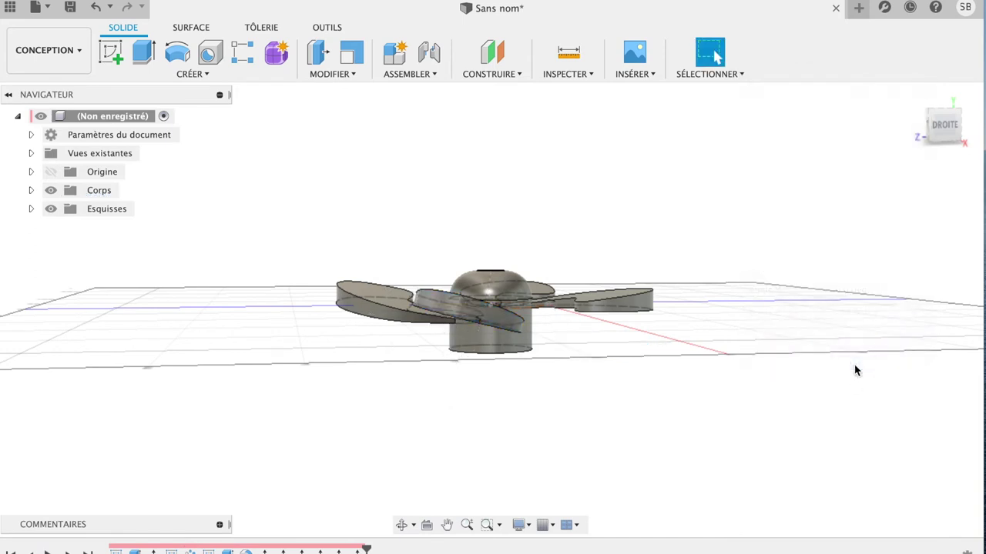
click(947, 128)
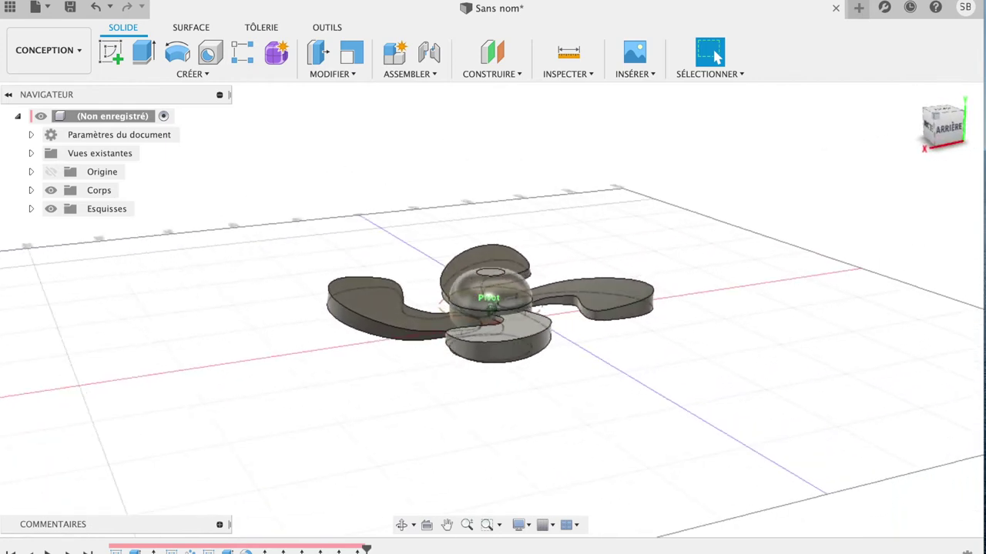
Rotate the front lower blade body -15° about Z, checking it from the back view
click(501, 351)
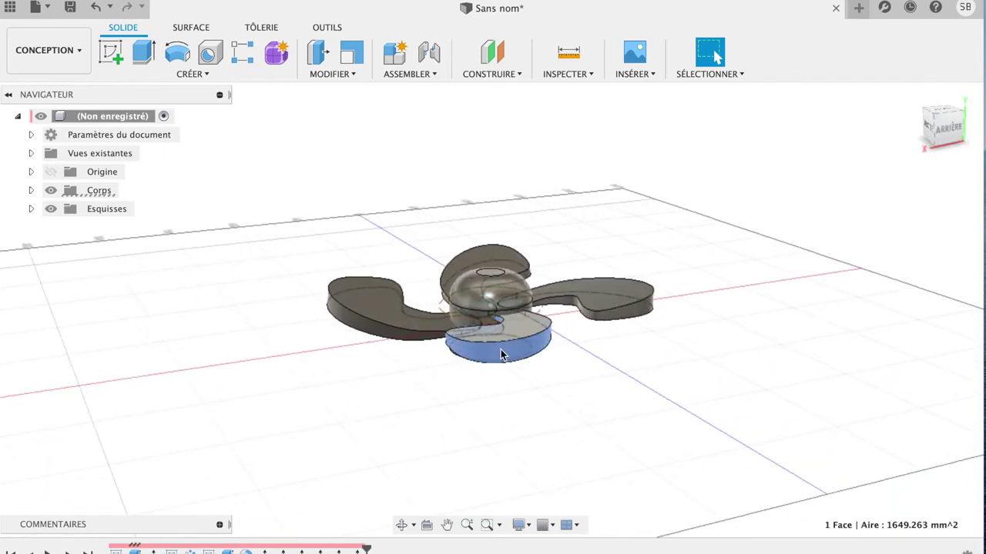
key(m)
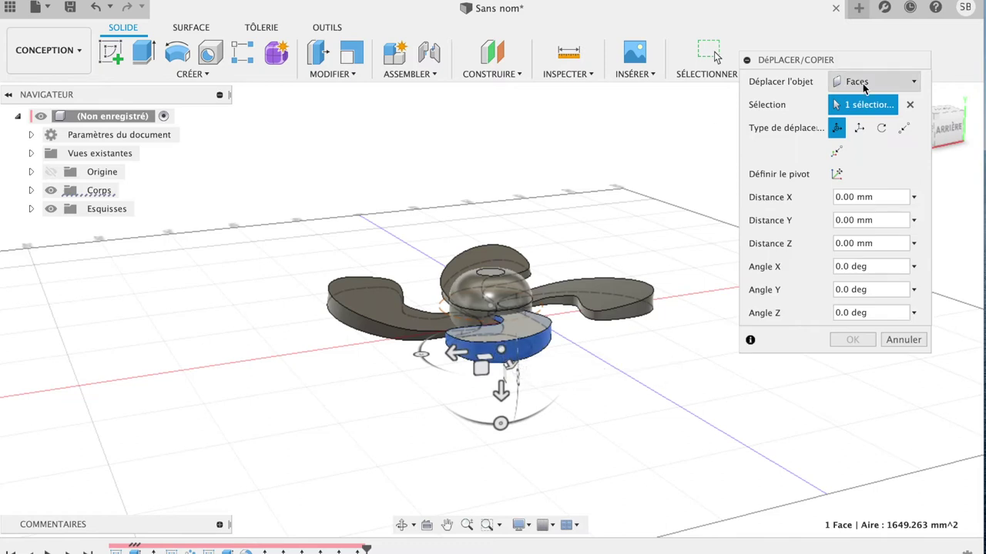
click(862, 81)
click(860, 118)
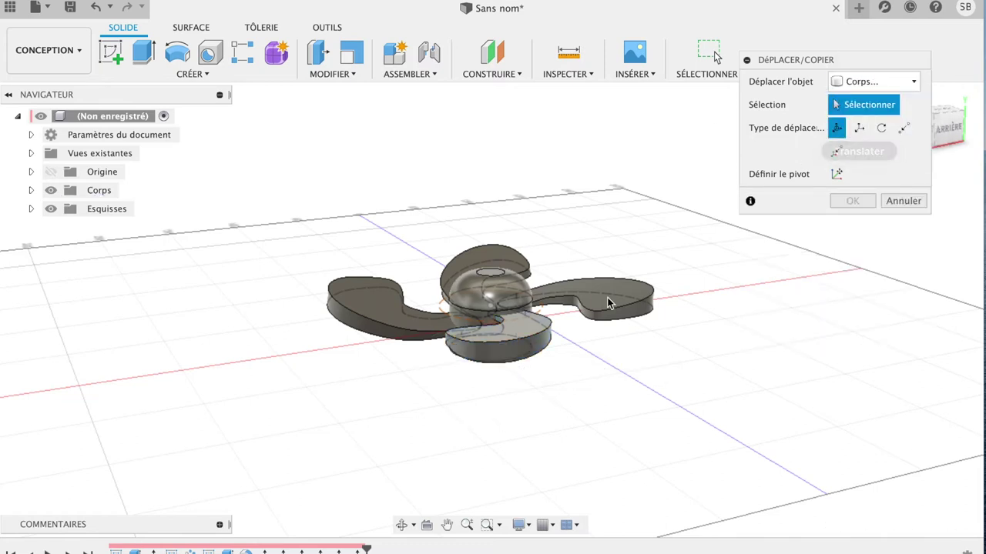
click(528, 341)
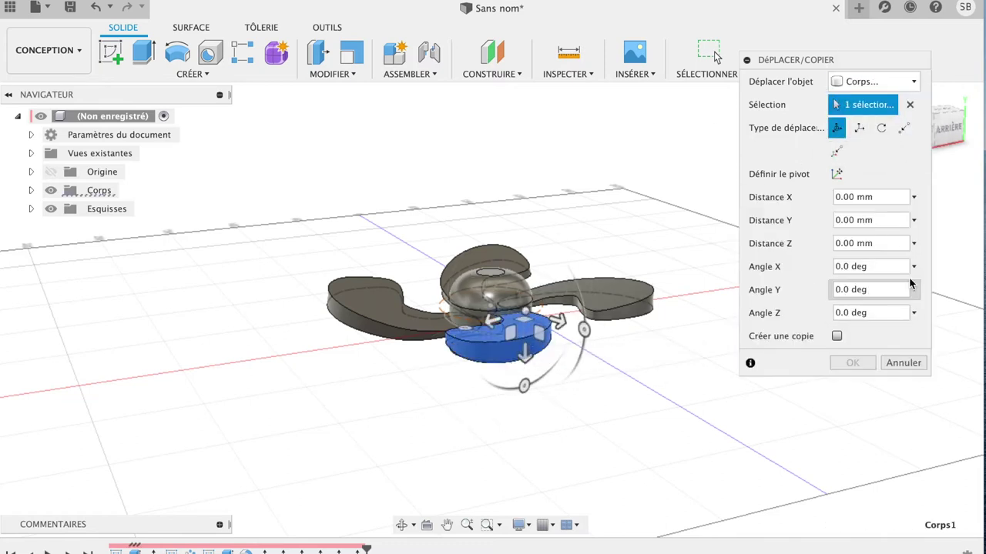
mouse_move(523, 386)
drag(523, 391, 527, 398)
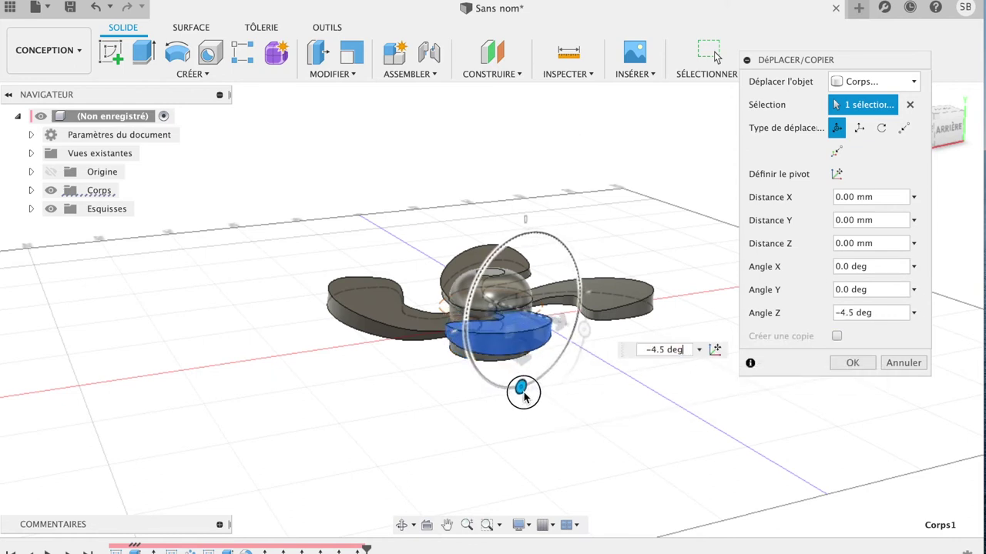
click(955, 135)
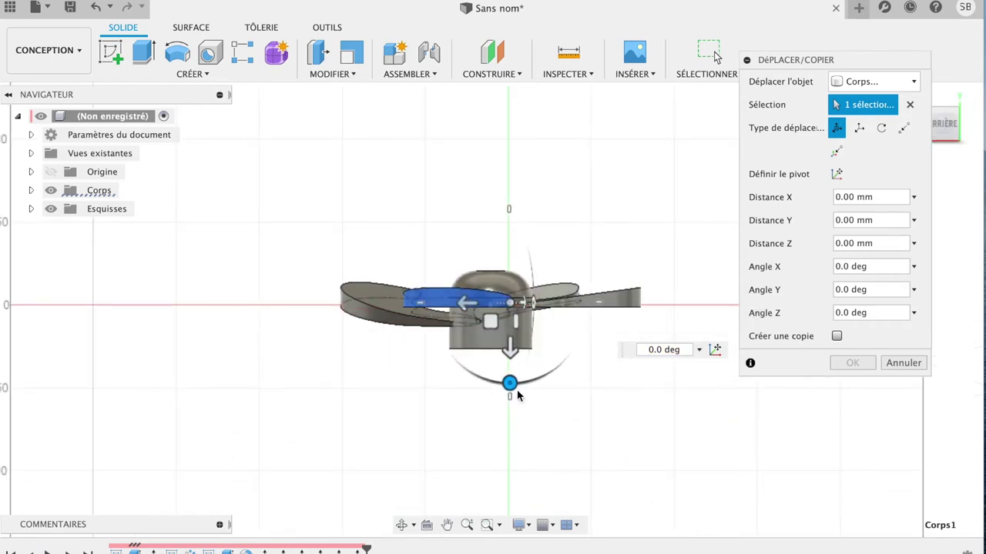
drag(509, 383, 498, 386)
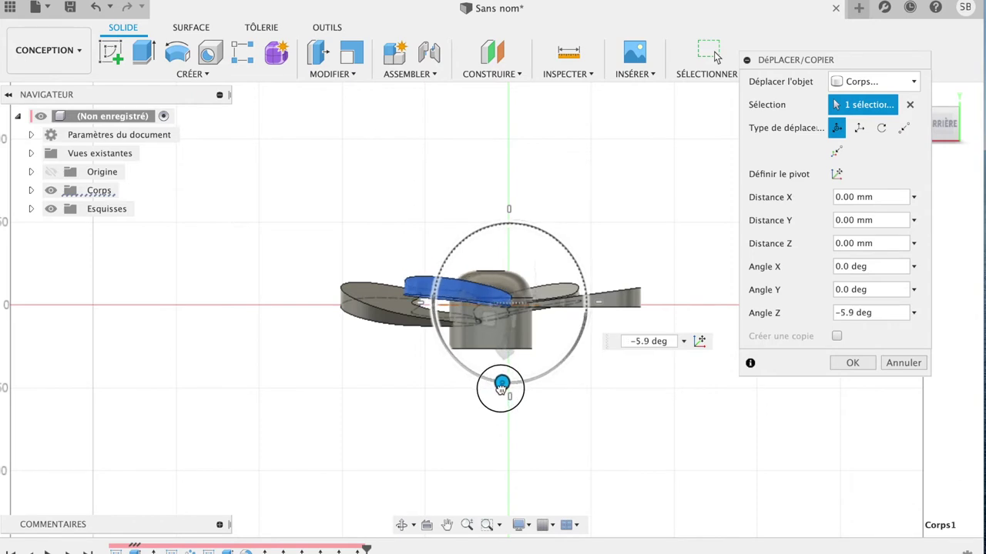
drag(497, 387, 493, 385)
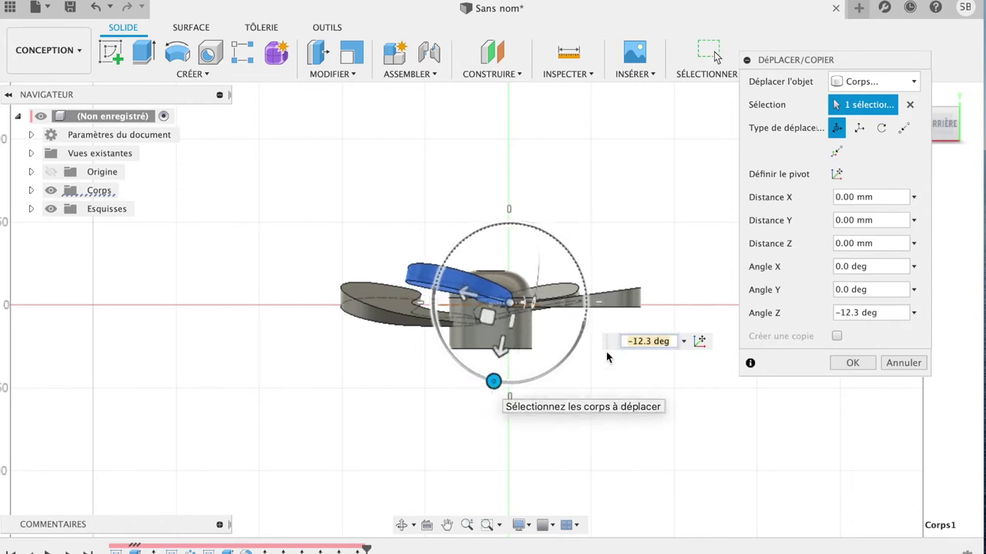
click(914, 313)
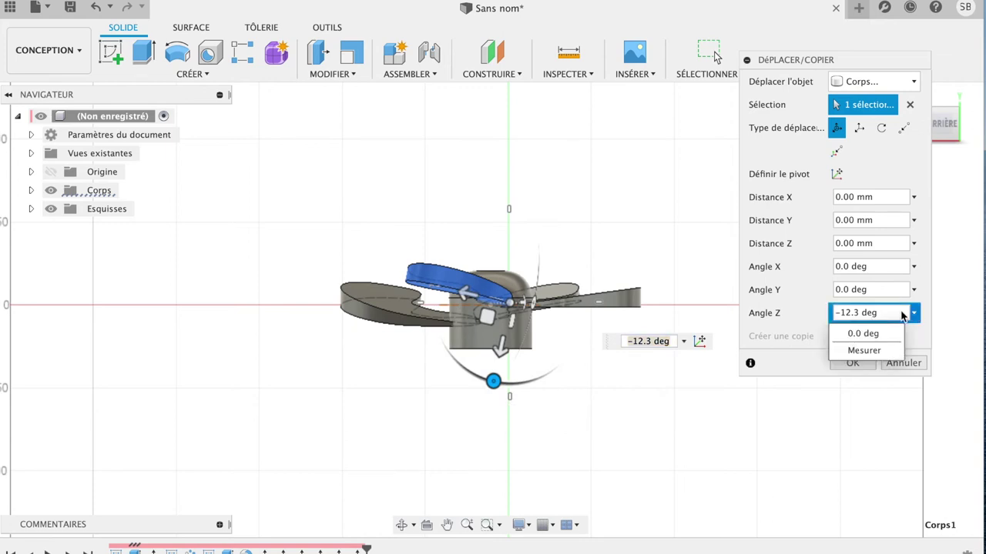
click(900, 312)
text(-15)
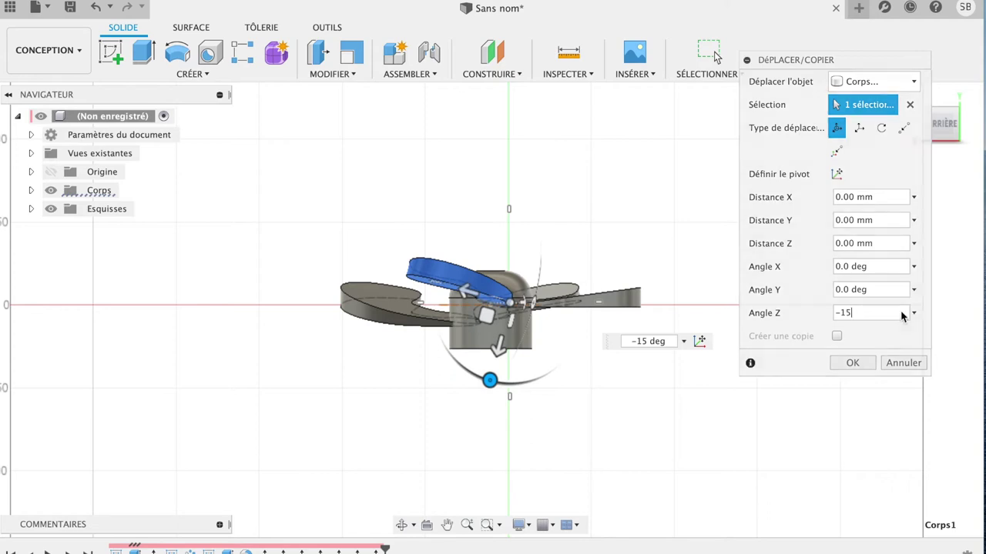
key(Return)
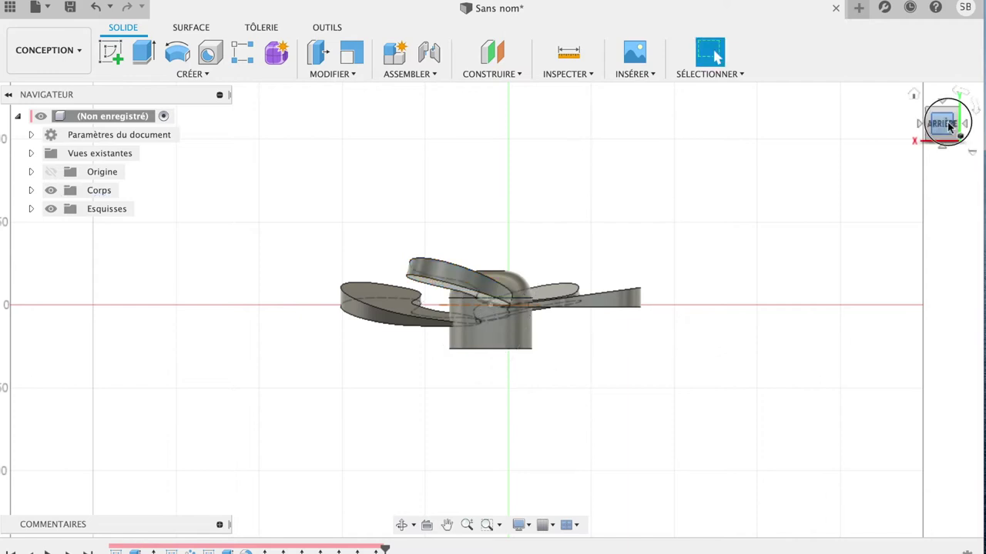
click(949, 127)
mouse_move(851, 128)
shift+middle_down()
mouse_move(771, 141)
mouse_move(697, 131)
shift+middle_up()
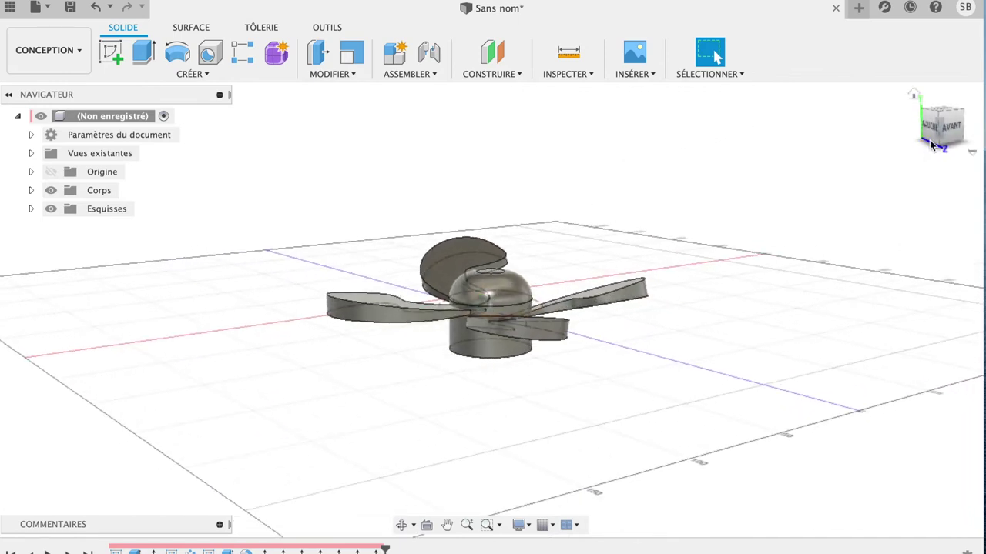
mouse_move(933, 127)
mouse_down()
mouse_move(862, 141)
mouse_move(834, 123)
mouse_move(691, 125)
mouse_move(603, 160)
mouse_move(524, 165)
mouse_move(489, 154)
mouse_move(477, 132)
mouse_up()
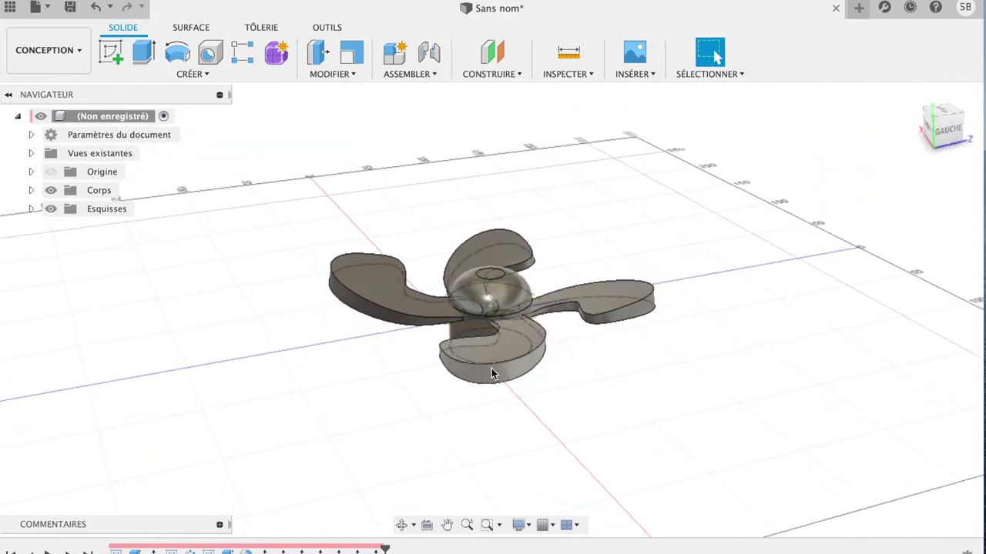
click(517, 348)
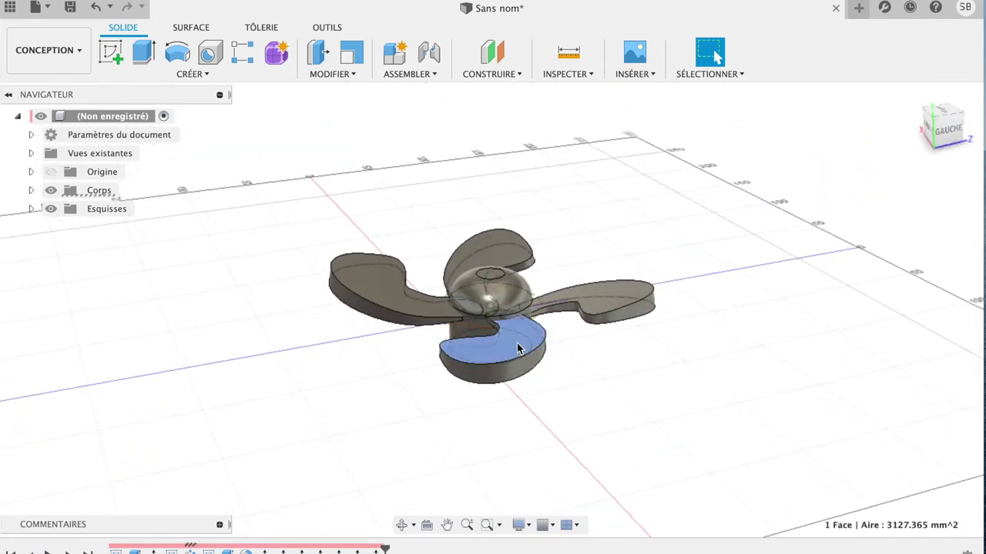
Rotate the front blade body -15° about the X axis
click(514, 374)
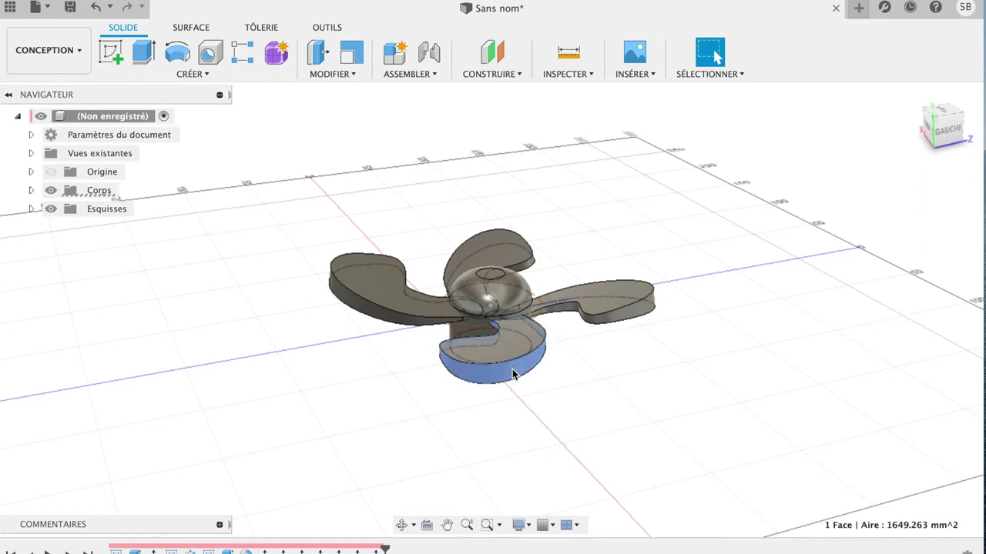
key(m)
click(893, 86)
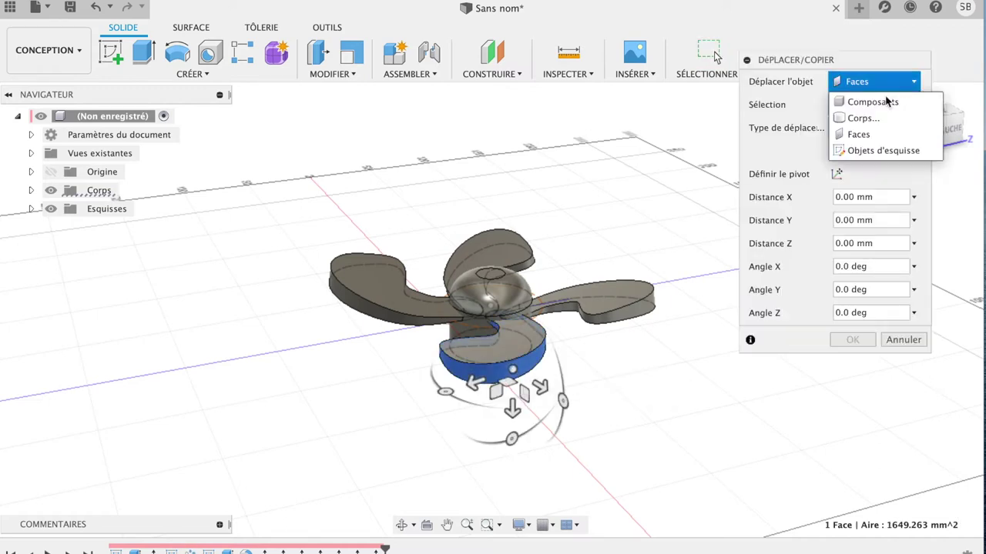
click(851, 118)
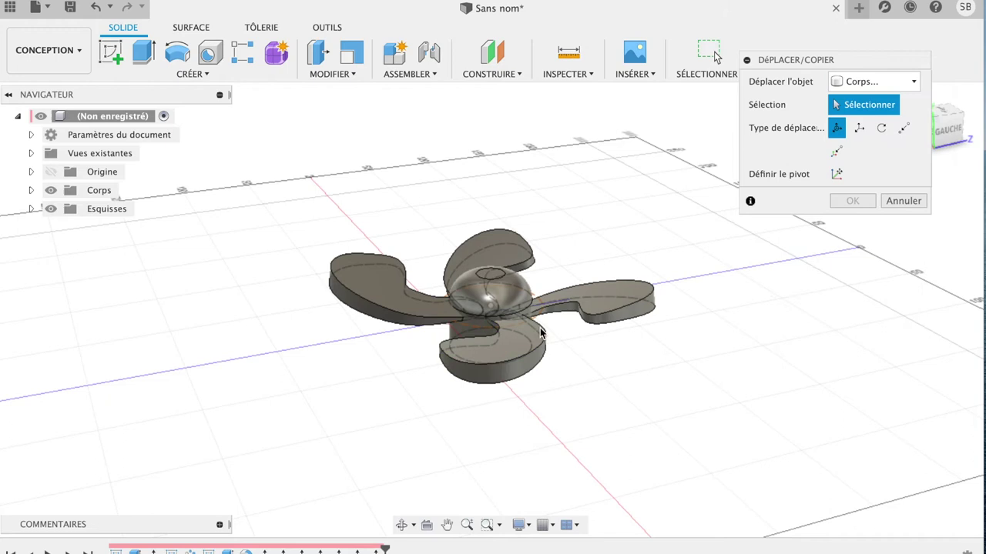
click(506, 354)
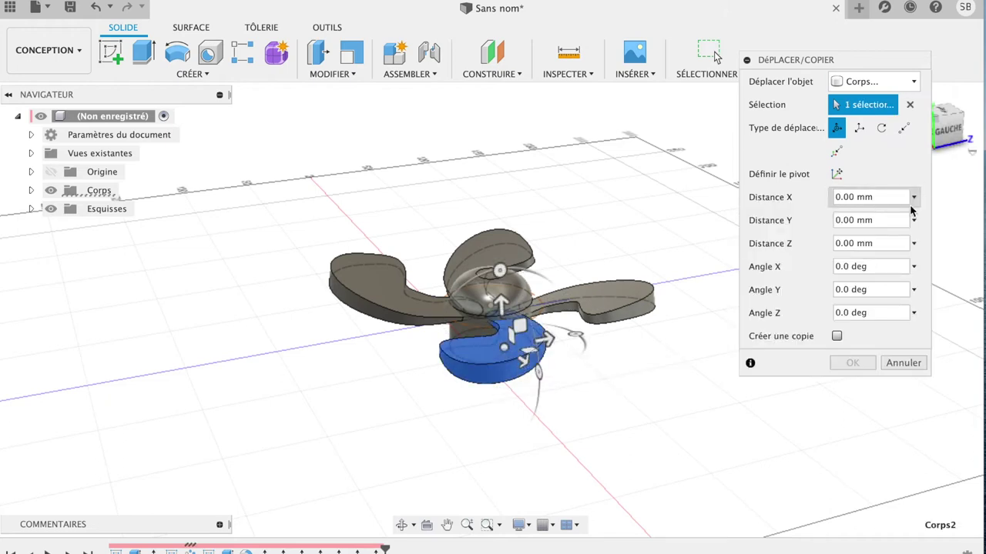
drag(949, 132, 929, 116)
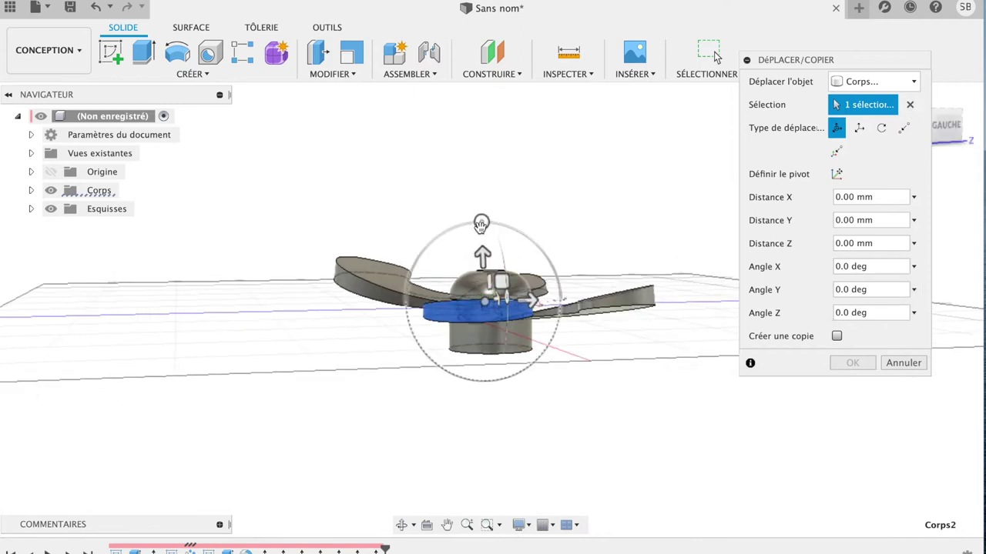
drag(481, 223, 501, 231)
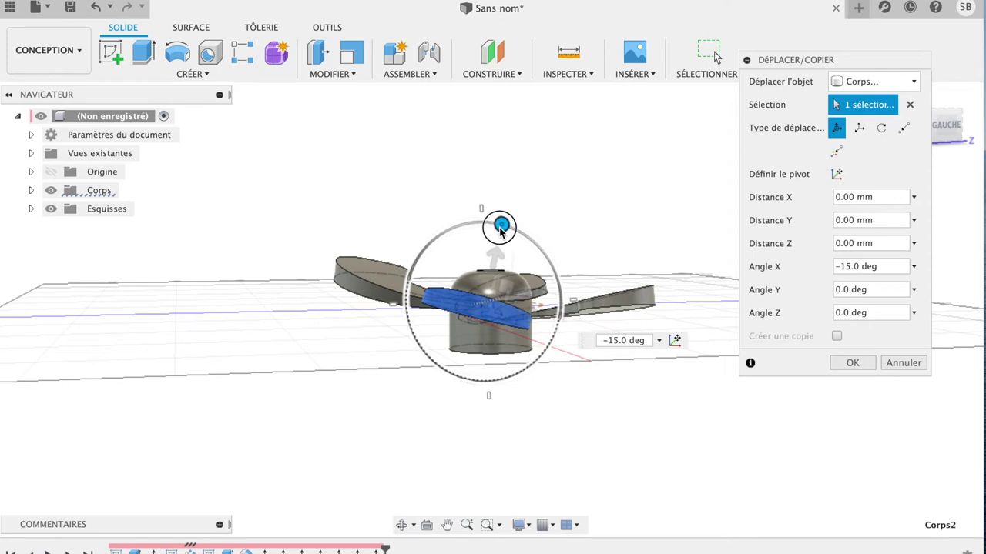
click(851, 367)
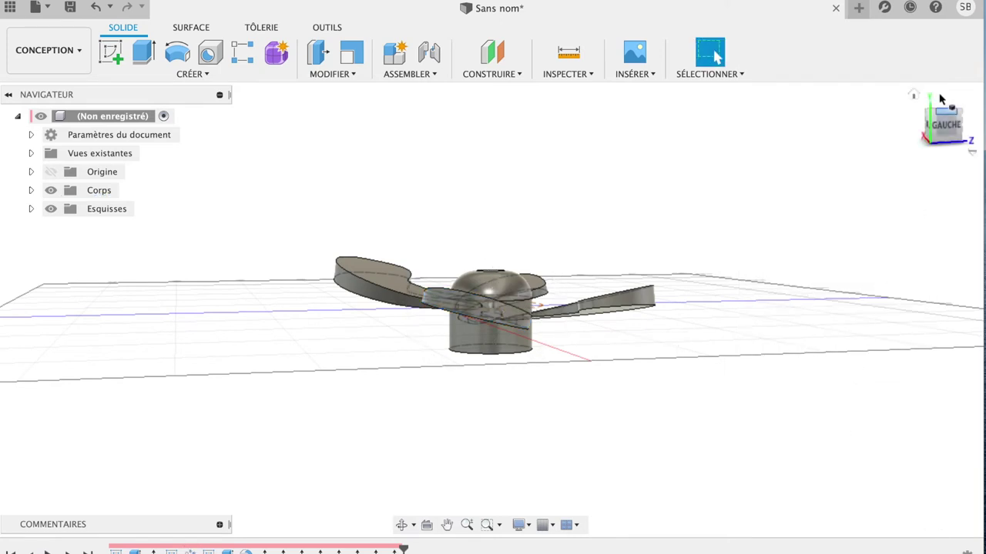
mouse_move(947, 123)
mouse_down()
mouse_move(812, 200)
mouse_move(809, 161)
mouse_move(757, 131)
mouse_move(761, 110)
mouse_move(746, 130)
mouse_move(670, 121)
mouse_up()
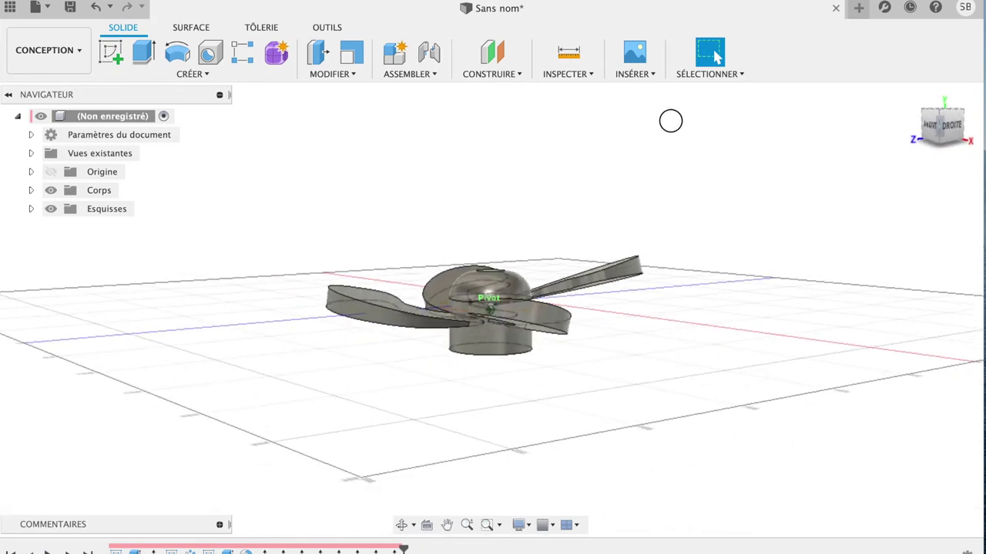
click(952, 127)
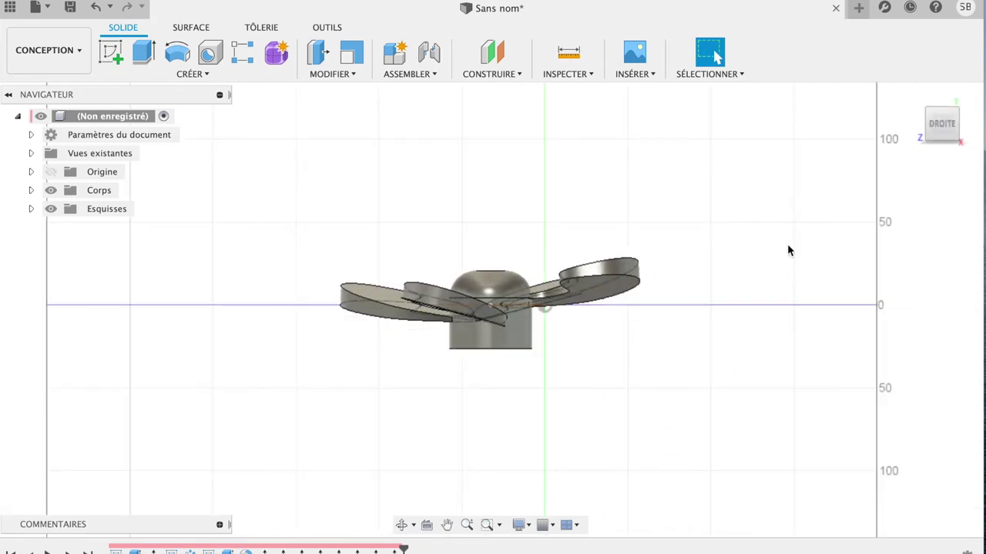
click(968, 126)
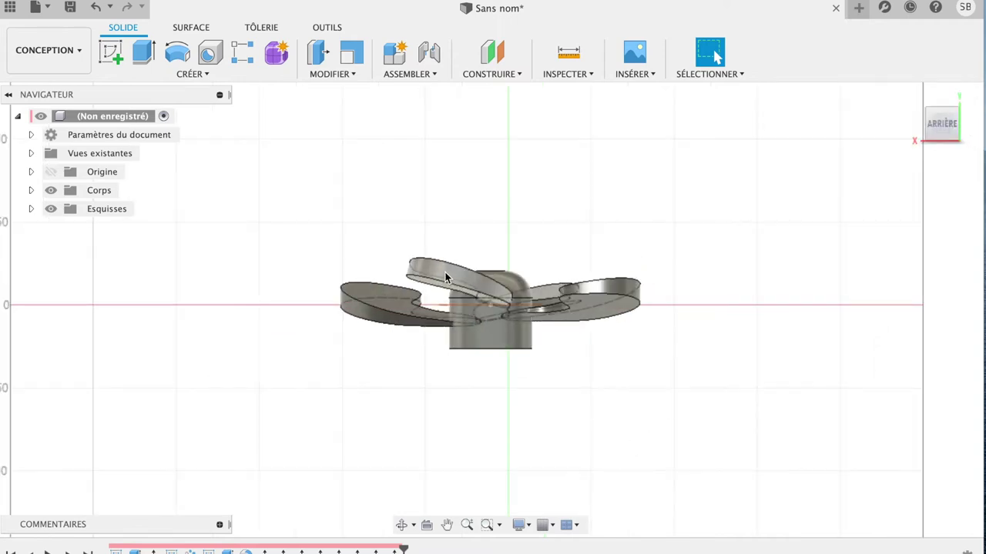
click(443, 274)
Move the upper-left blade body about 7 mm along Y to complete the four-blade fan
key(m)
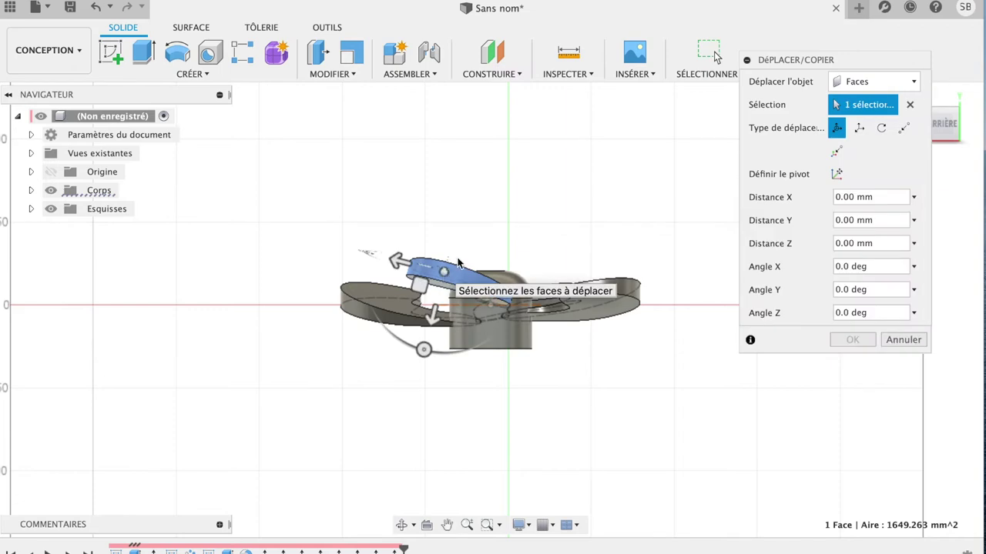
click(878, 81)
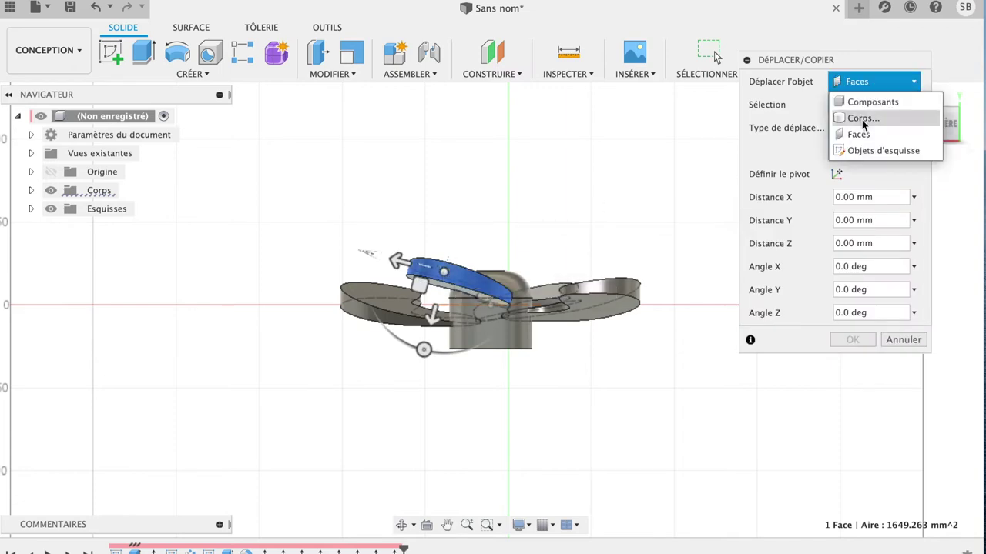
click(858, 117)
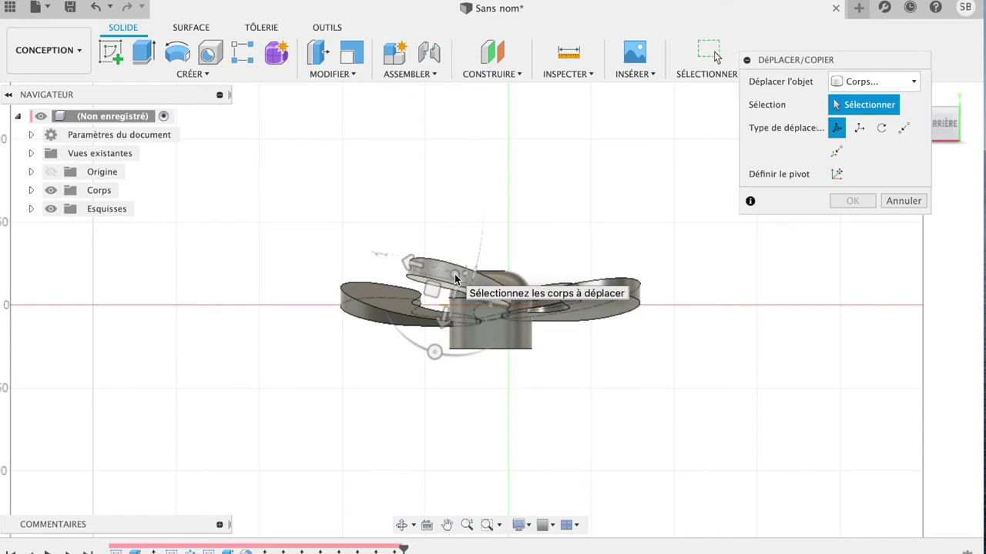
click(455, 279)
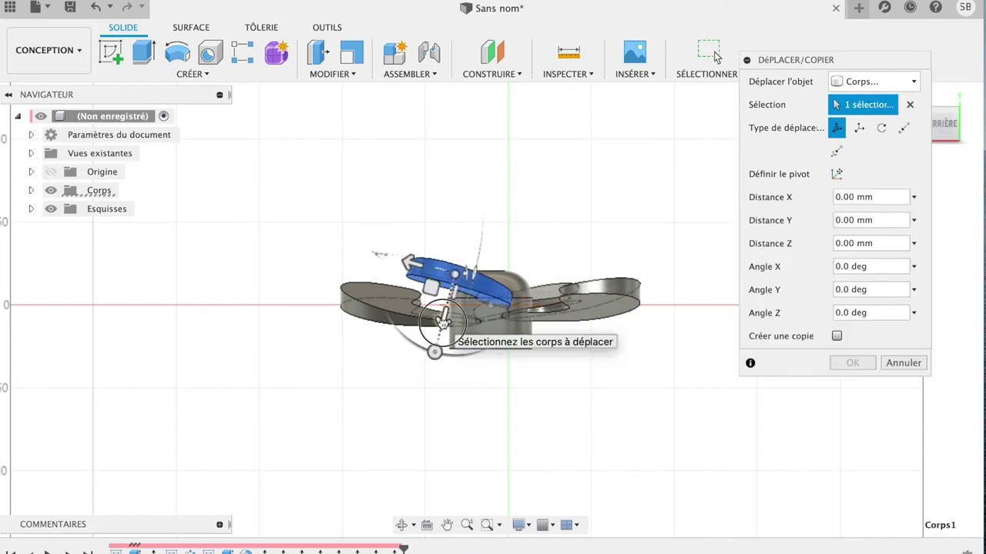
drag(441, 320, 442, 337)
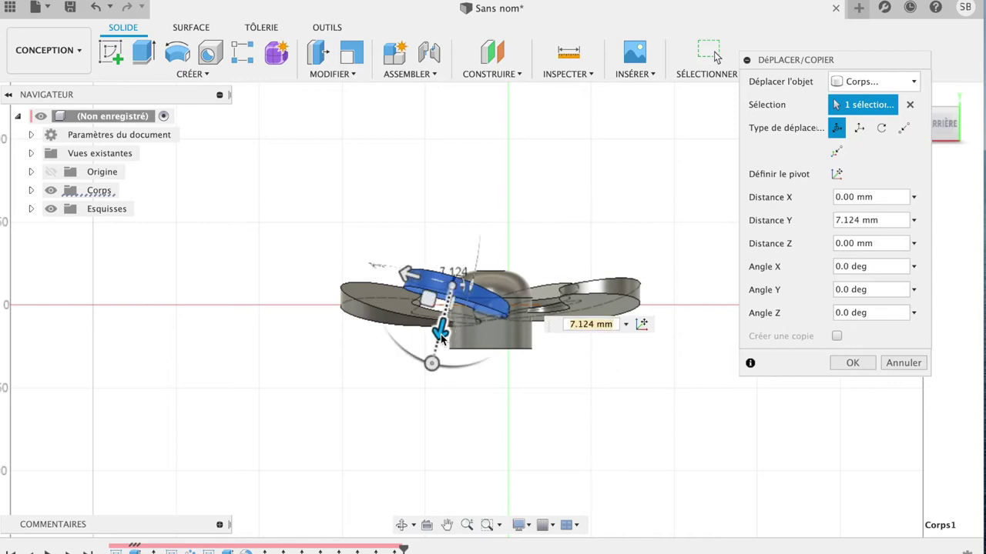
click(861, 363)
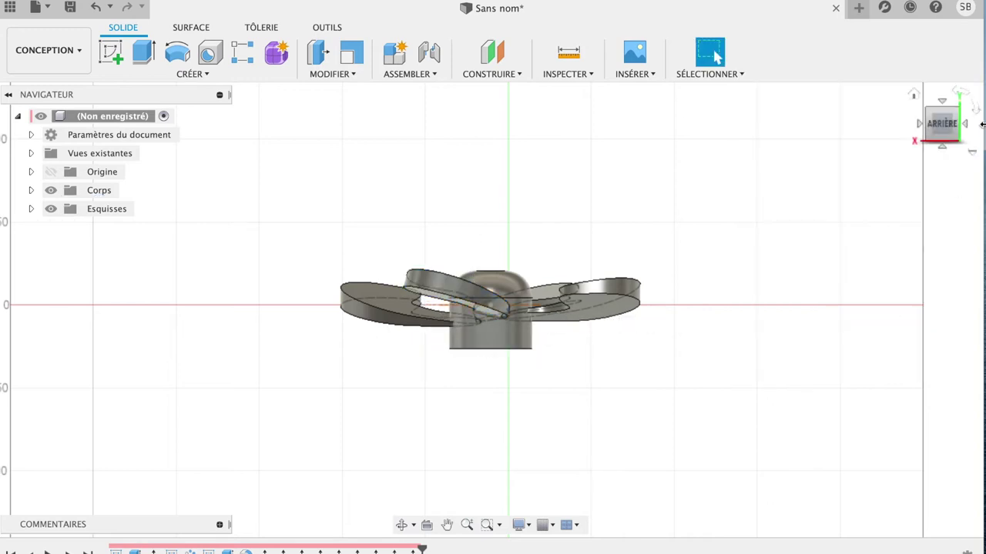
mouse_move(949, 129)
mouse_down()
mouse_move(898, 206)
mouse_move(821, 169)
mouse_move(832, 121)
mouse_move(750, 136)
mouse_move(711, 156)
mouse_move(711, 189)
mouse_move(766, 167)
mouse_move(741, 125)
mouse_move(767, 165)
mouse_move(762, 203)
mouse_up()
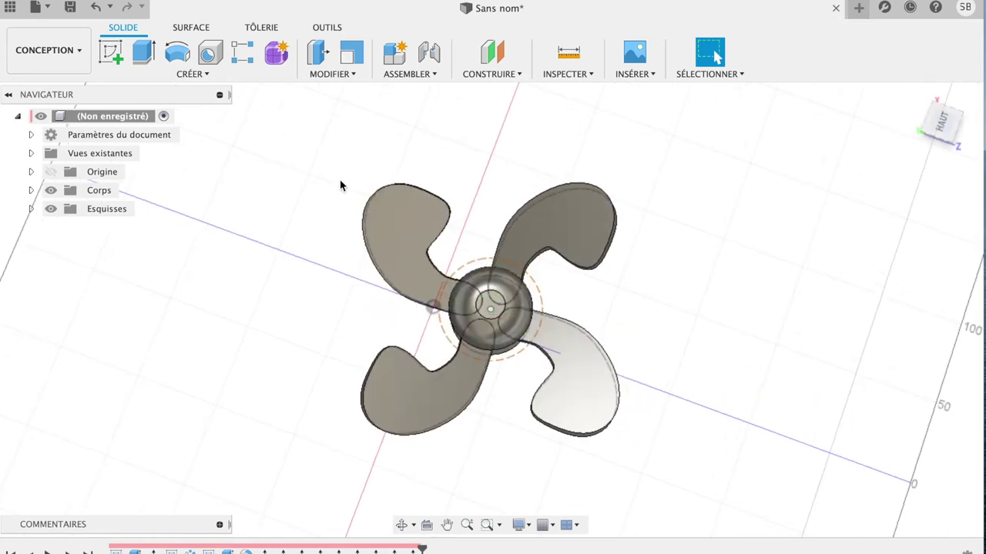
click(332, 75)
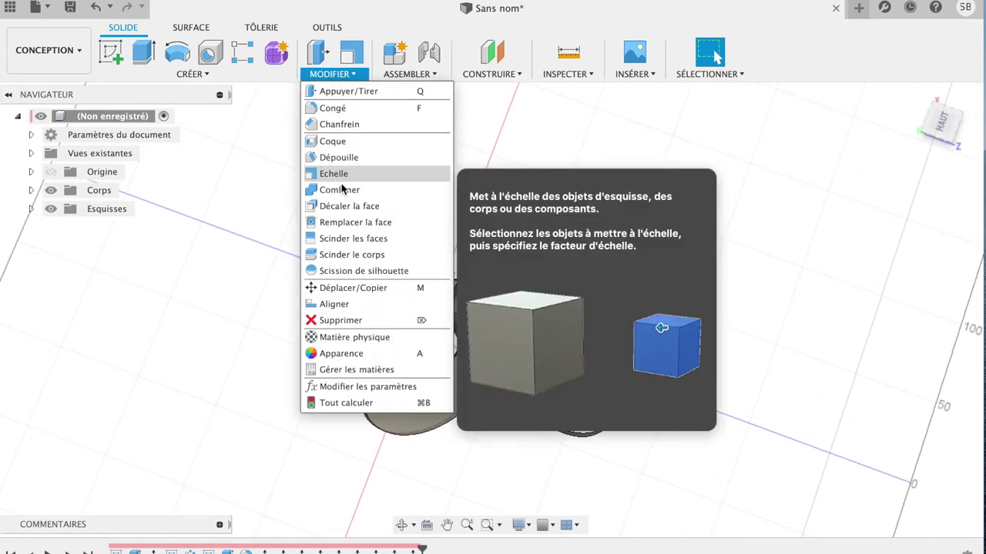
Join the four blades to the hub as target body with Combine (Joindre), producing Corps5
click(342, 190)
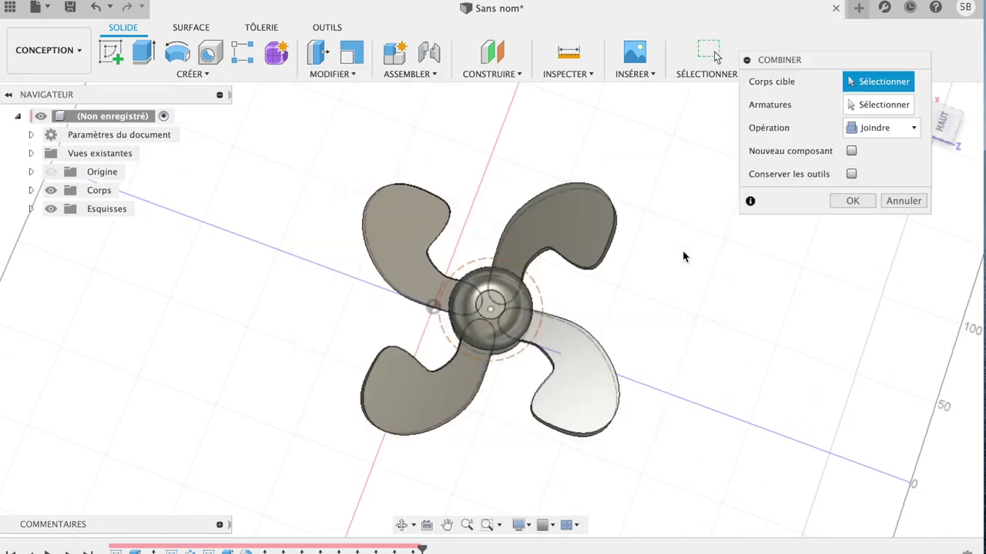
click(493, 308)
click(577, 198)
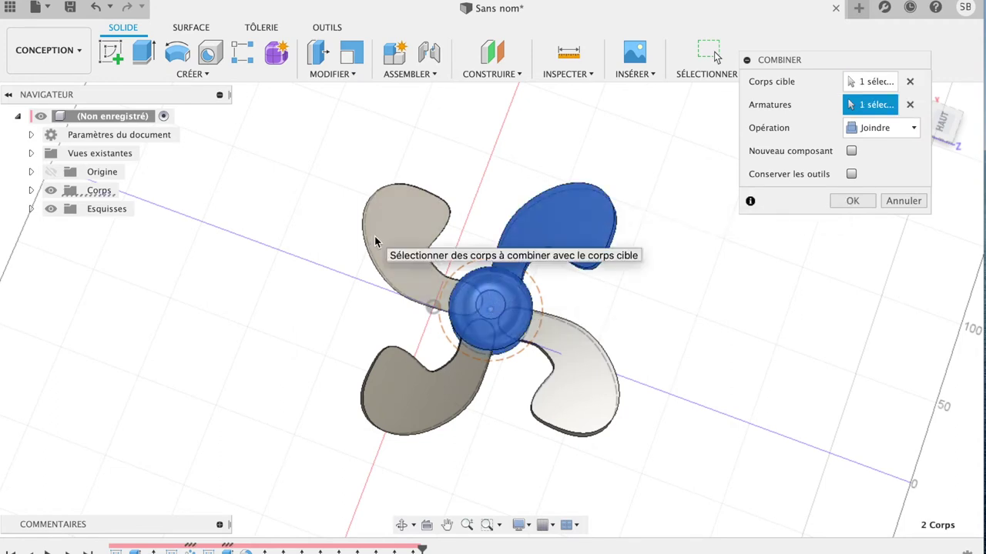
click(374, 236)
click(426, 389)
click(596, 368)
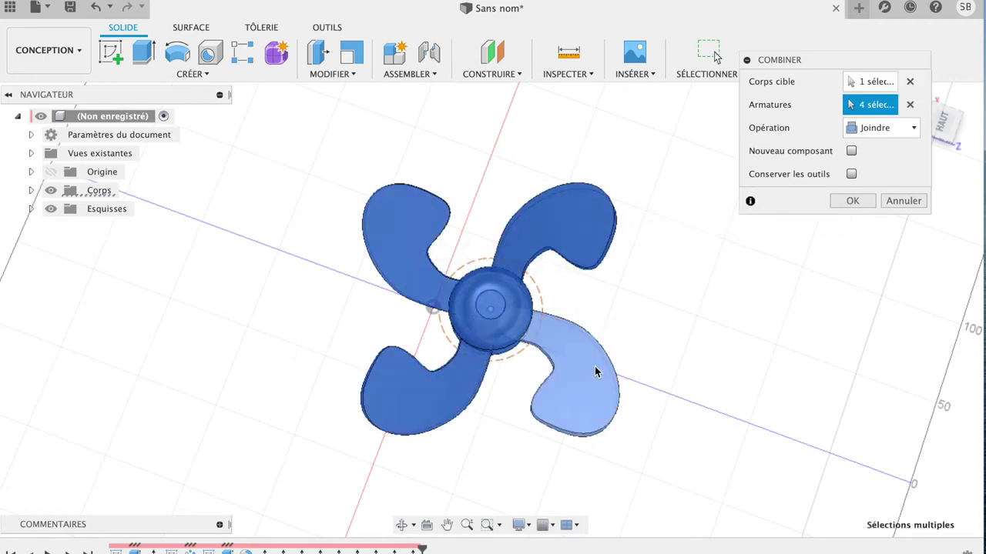
click(852, 202)
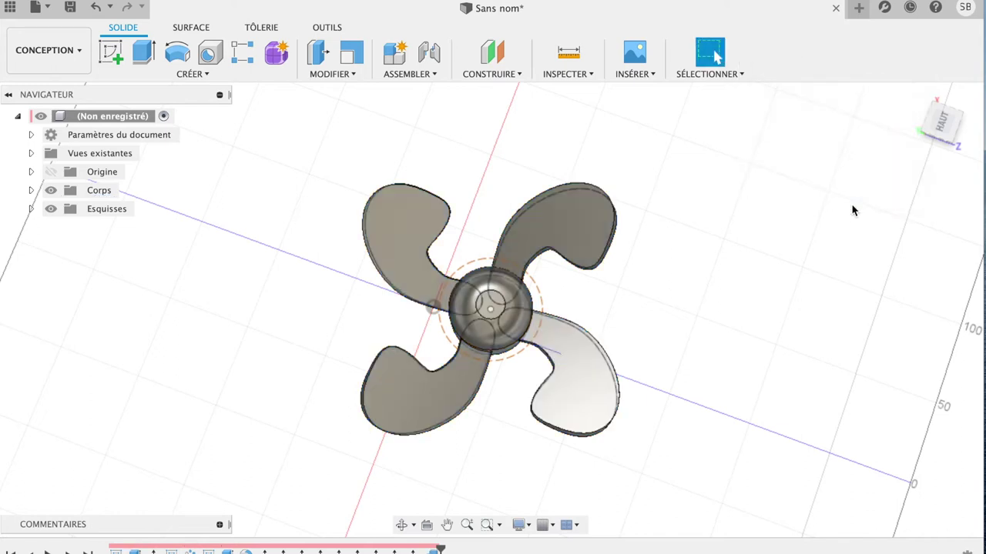
Hide Corps1–Corps4 in the browser so only the combined Corps5 remains visible
click(31, 191)
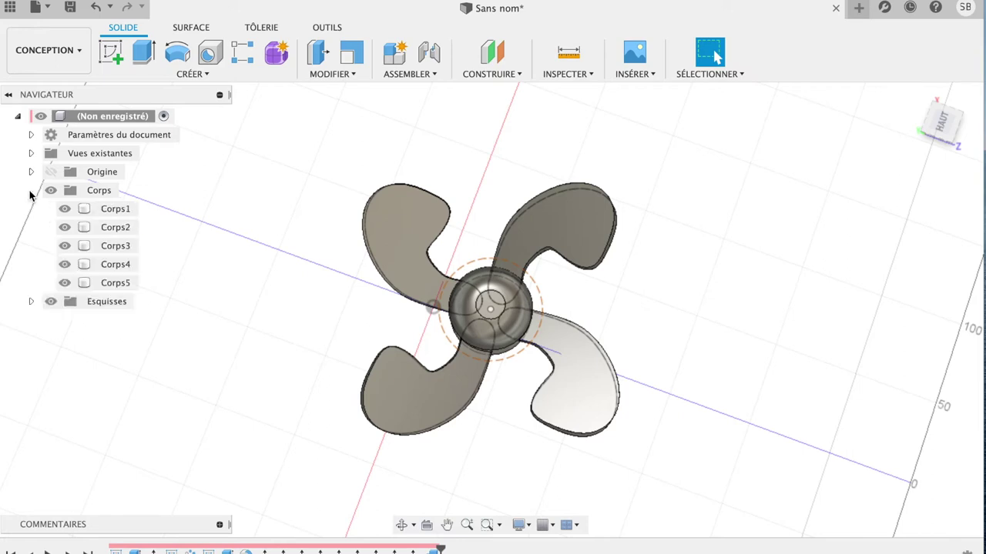
click(65, 284)
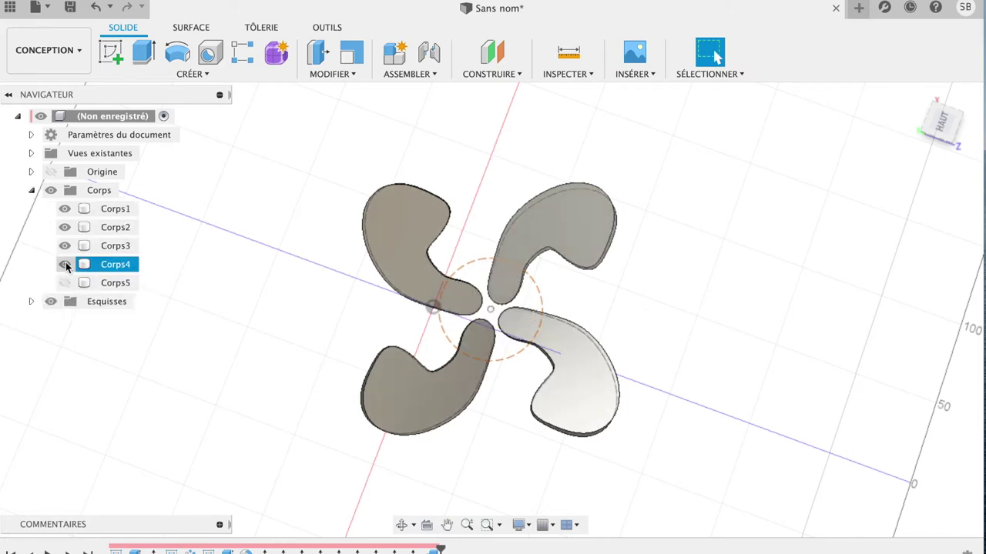
click(64, 283)
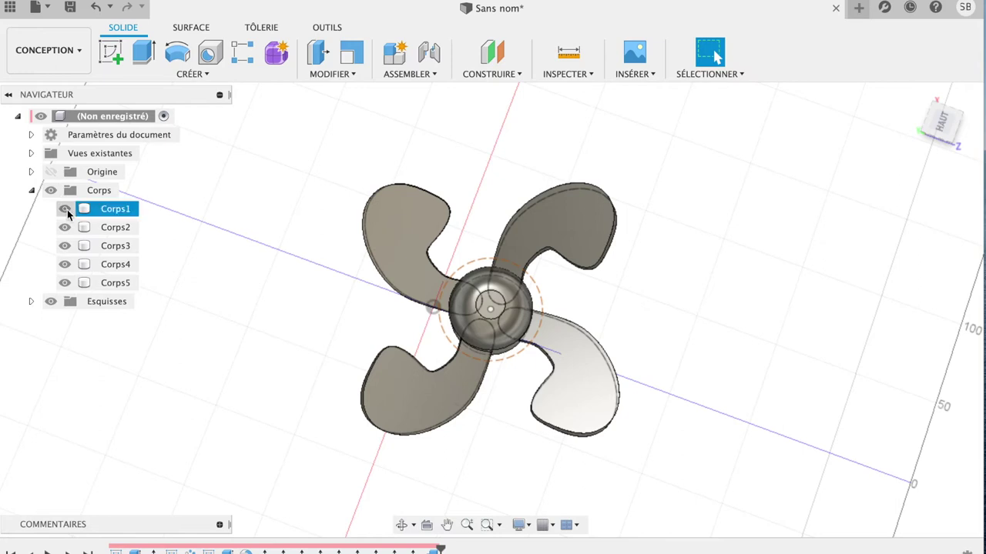
click(65, 209)
click(65, 228)
click(65, 245)
click(64, 264)
mouse_move(940, 123)
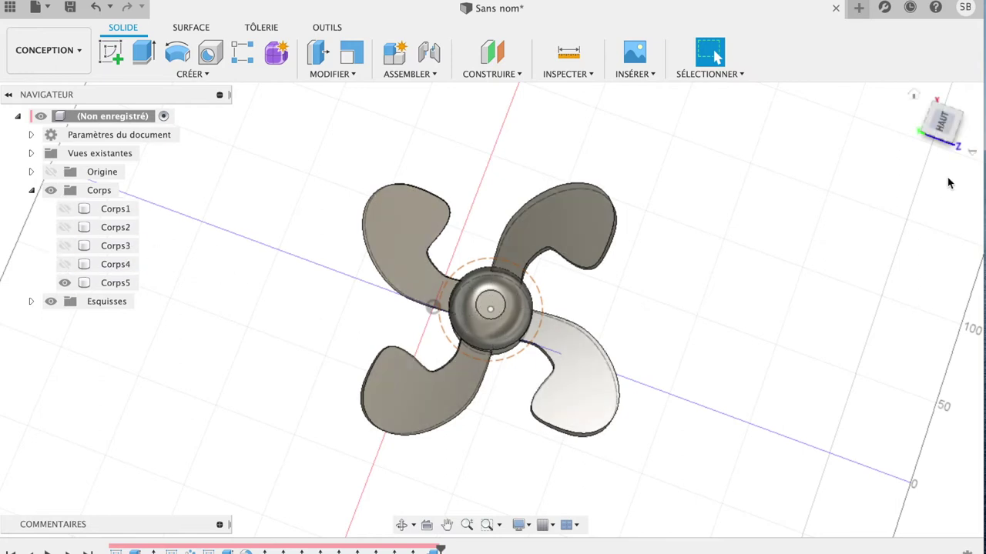
drag(941, 129, 922, 120)
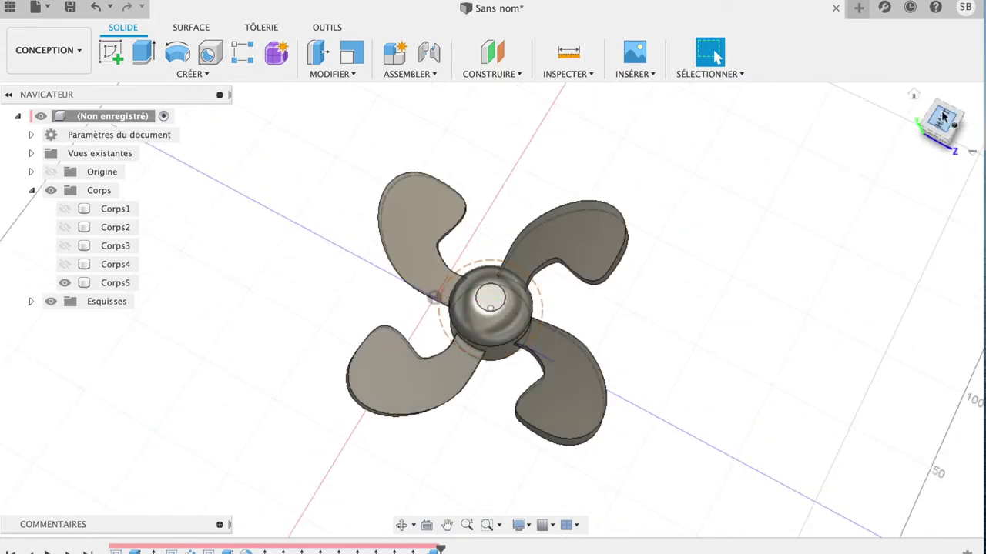
click(914, 95)
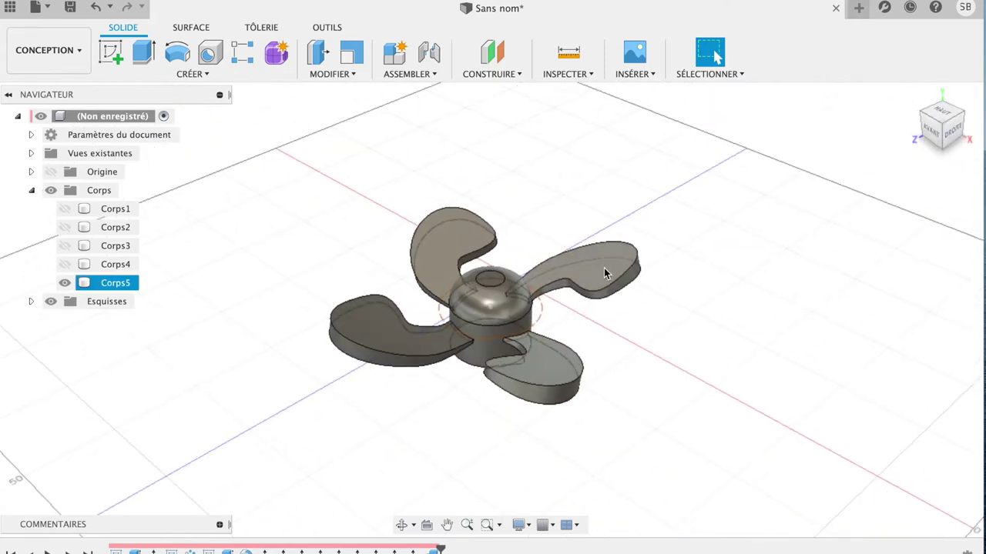
click(960, 136)
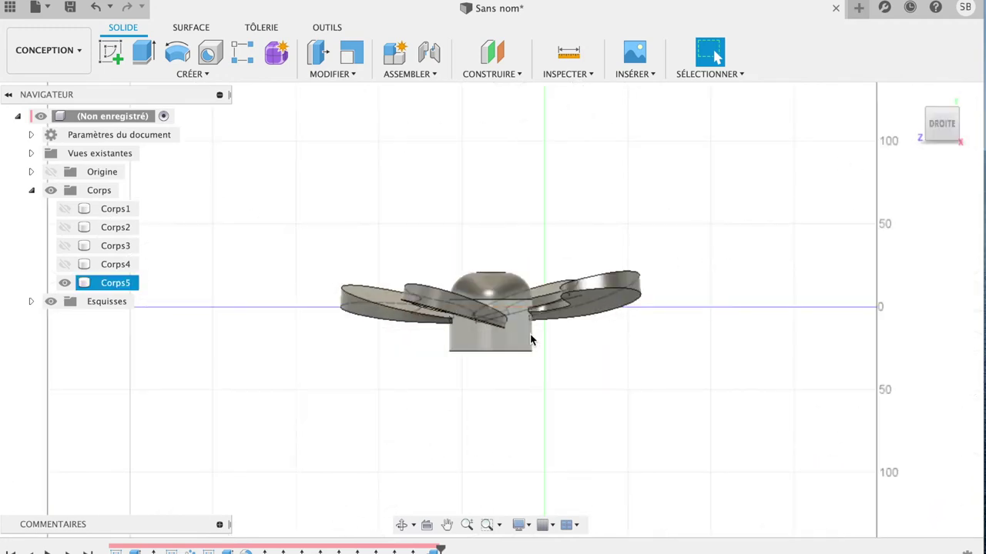
Rotate Corps5 by 90 degrees with Move/Copy so the propeller stands upright
click(115, 283)
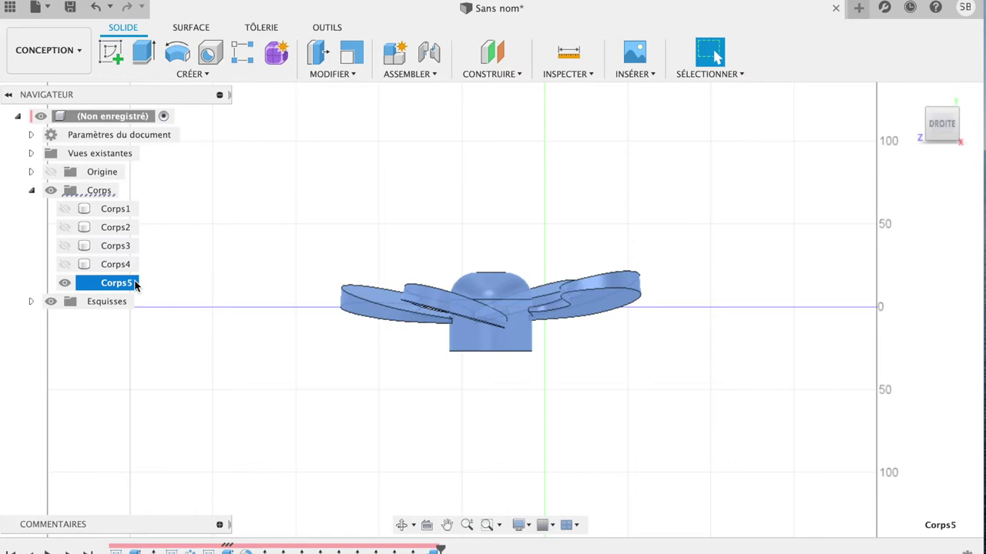
key(m)
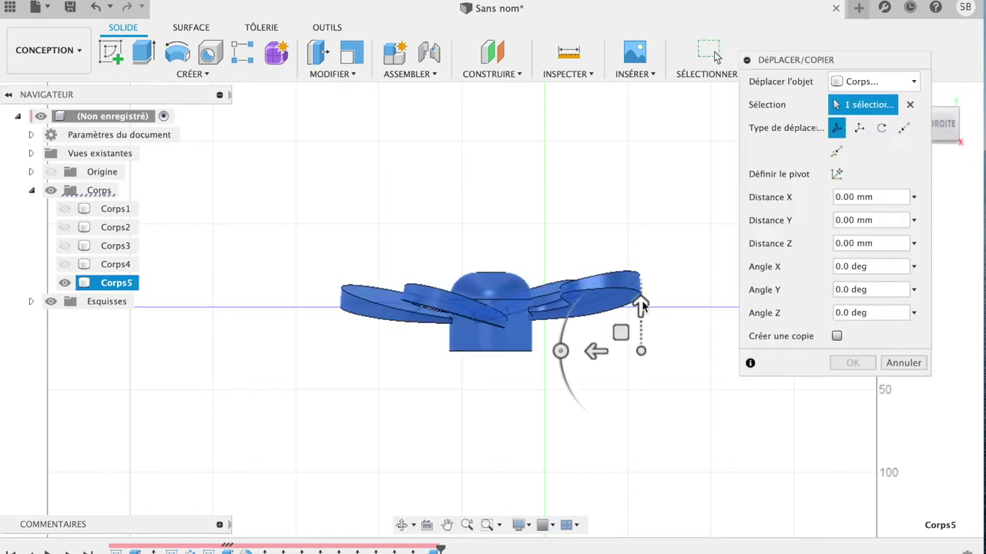
drag(640, 305, 583, 310)
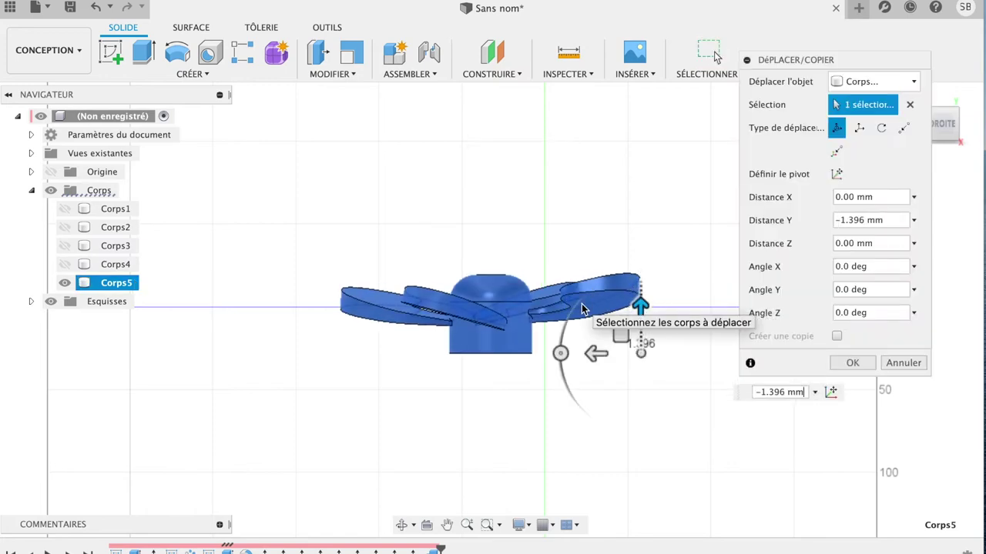
drag(640, 307, 616, 147)
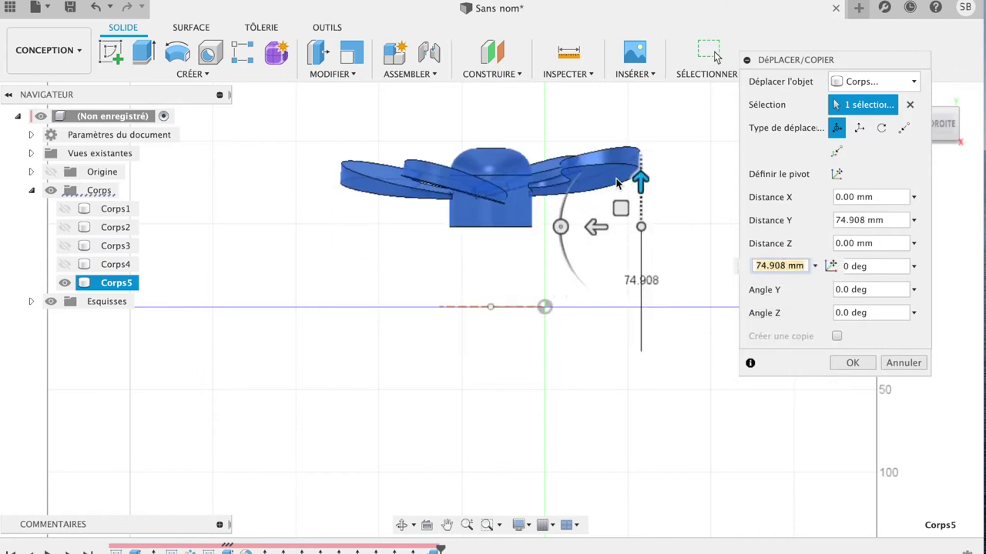
drag(560, 229, 639, 331)
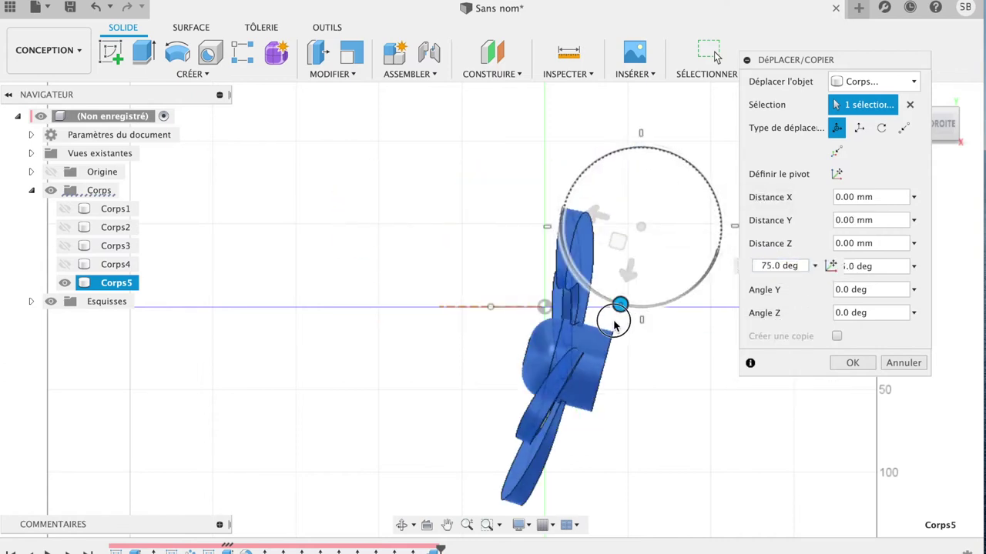
text(90)
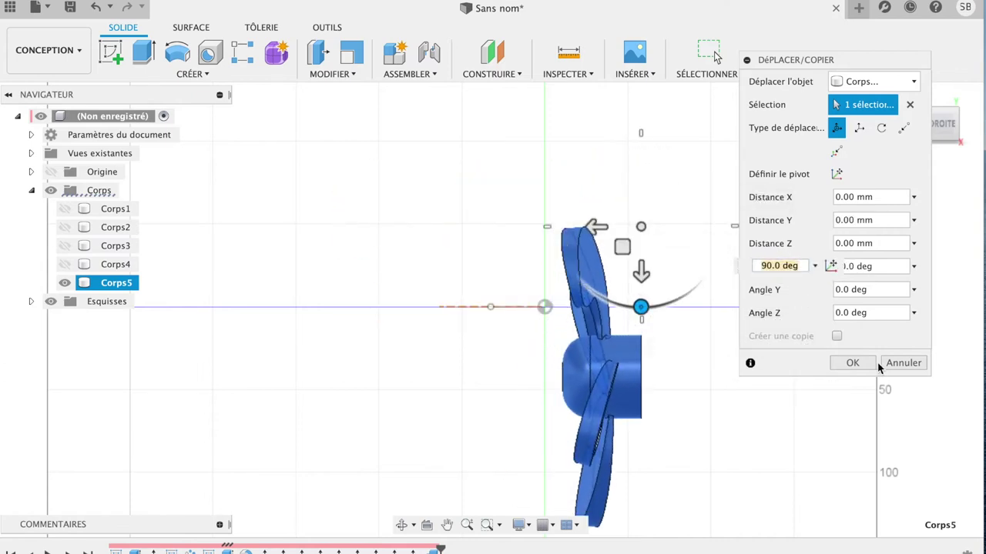
click(864, 363)
mouse_move(941, 122)
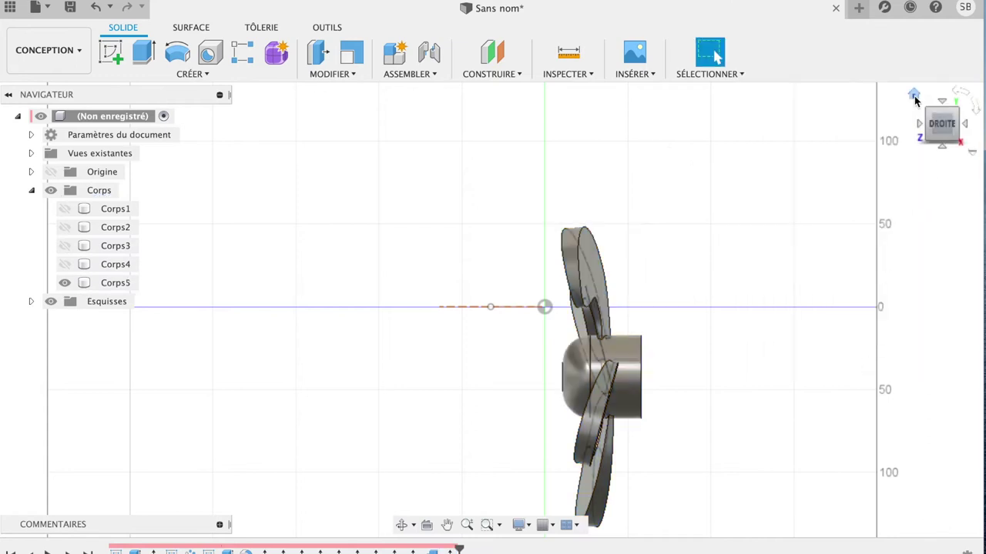
click(914, 96)
drag(924, 123, 929, 154)
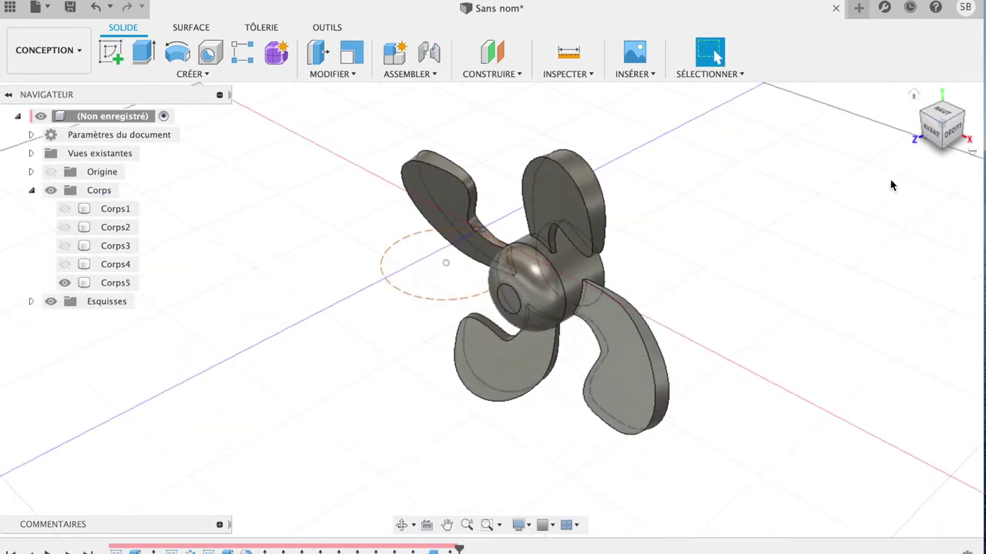
click(932, 132)
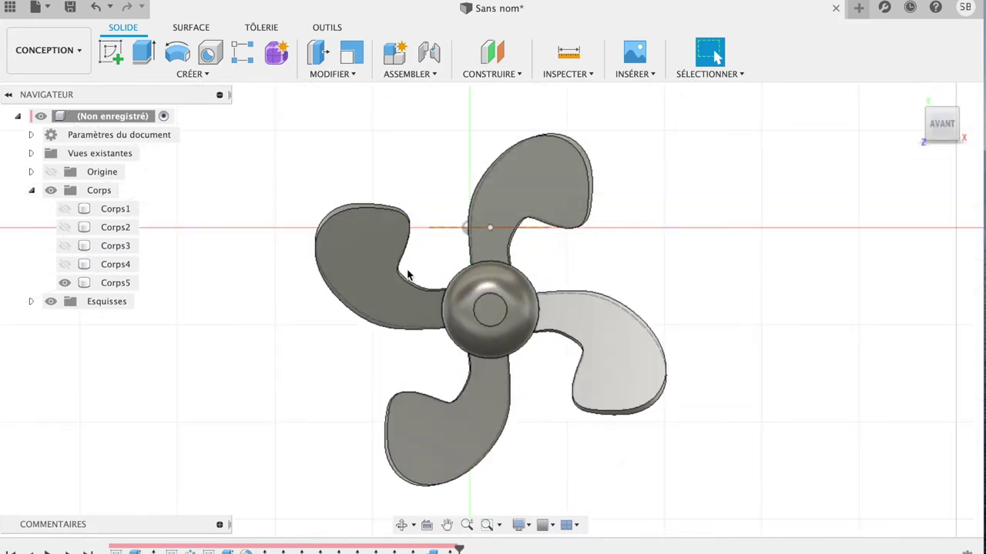
click(102, 285)
key(m)
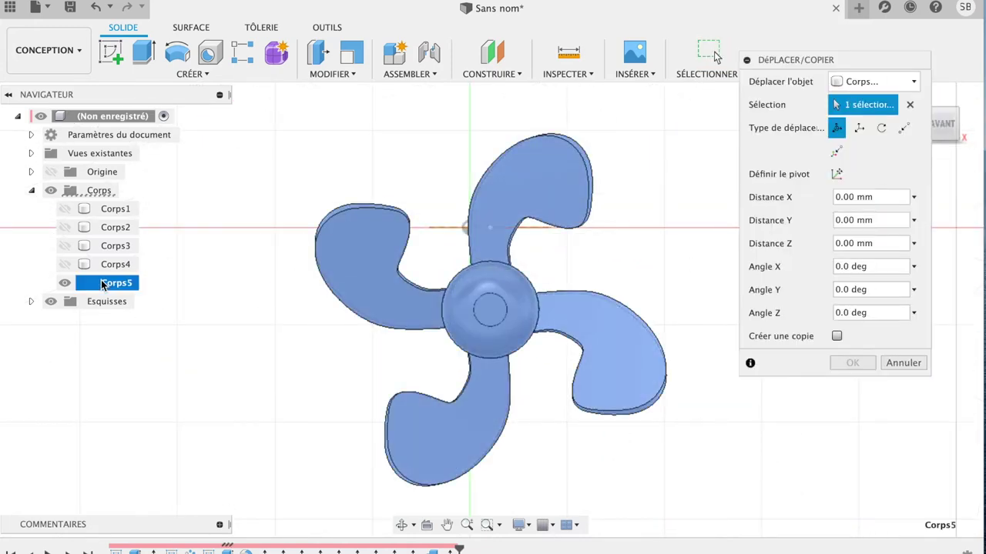
mouse_move(369, 490)
mouse_down()
mouse_move(180, 490)
mouse_move(335, 492)
mouse_up()
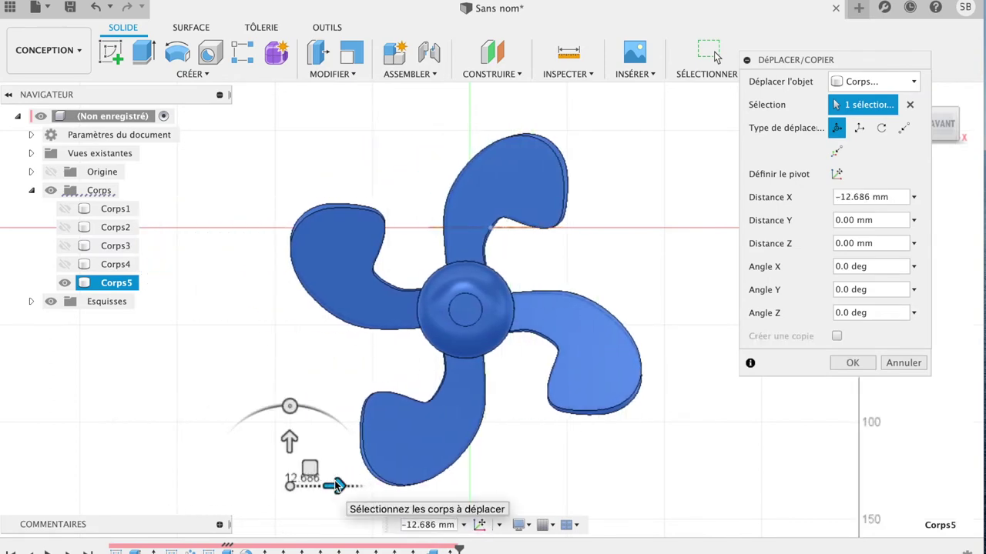
drag(282, 383, 284, 342)
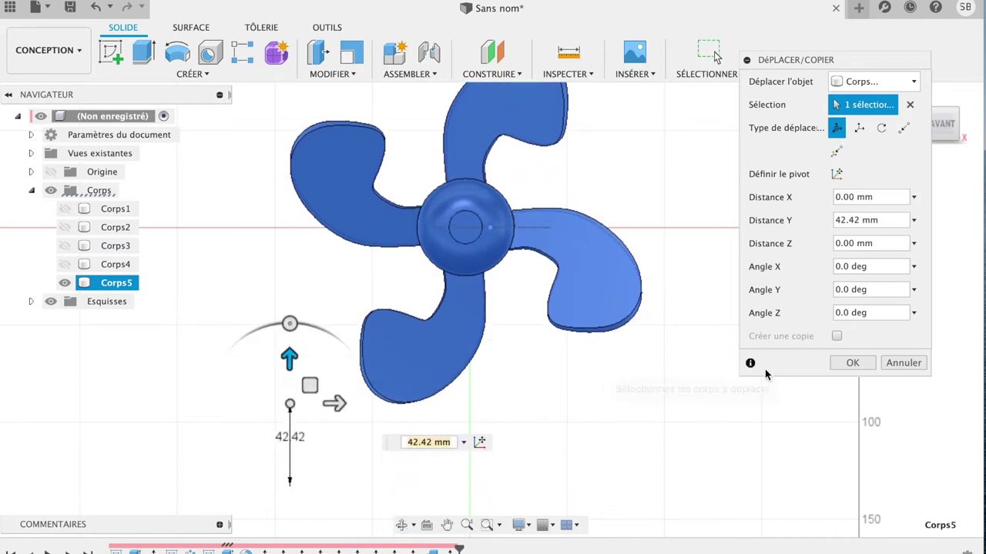
click(851, 365)
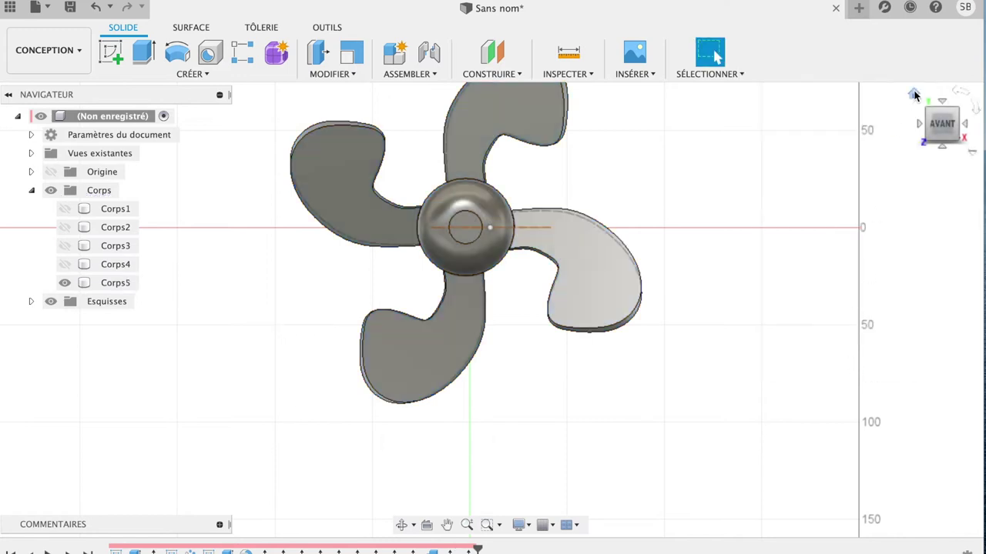
click(913, 93)
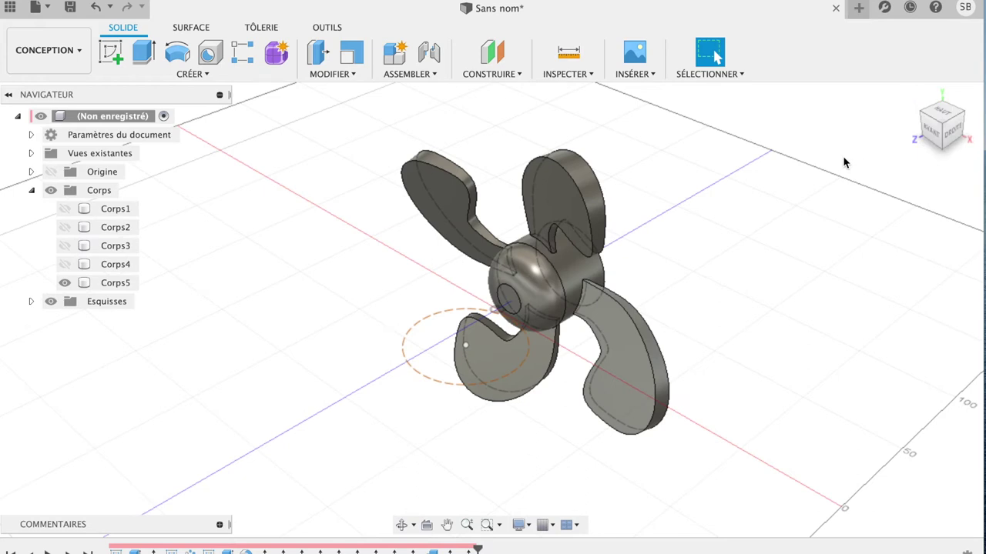
click(120, 286)
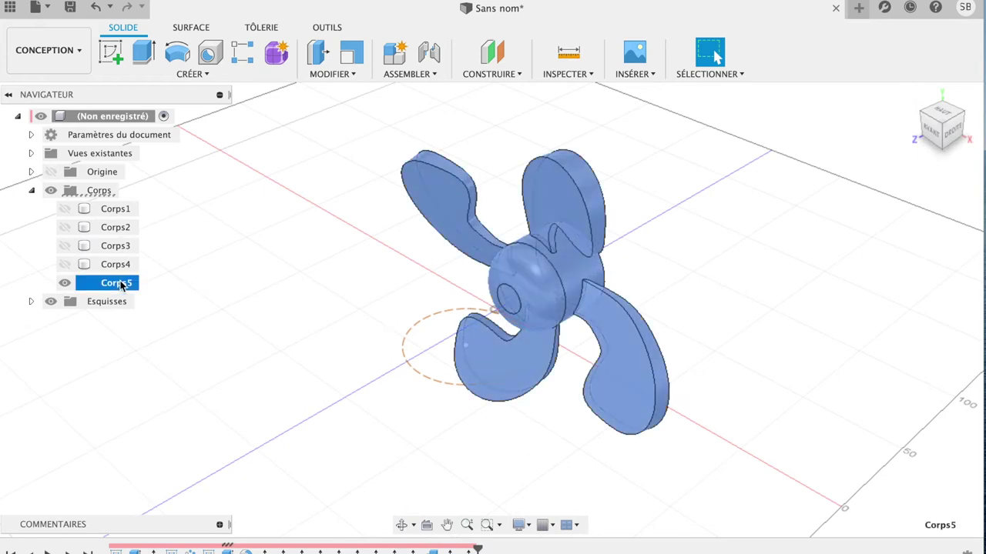
key(m)
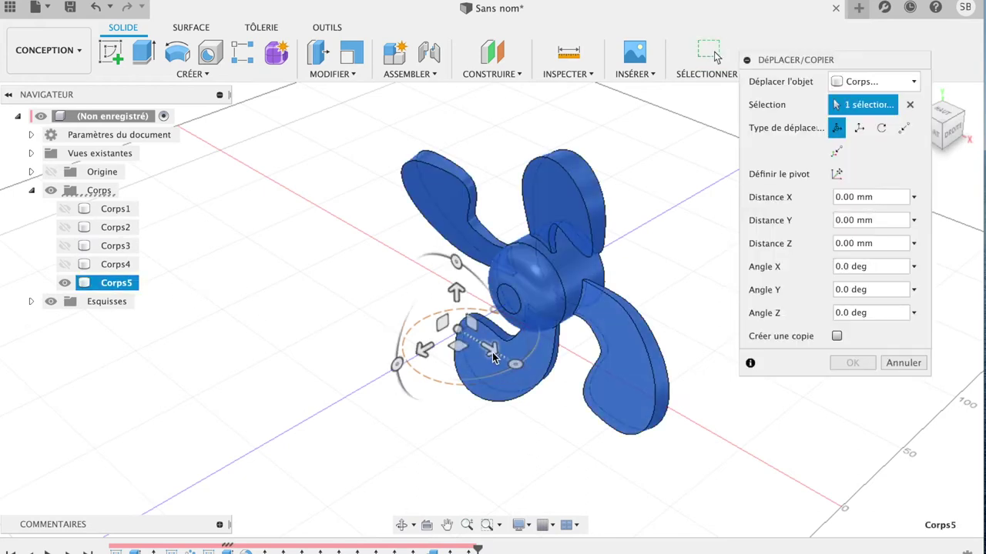
mouse_move(492, 350)
mouse_down()
mouse_move(442, 308)
mouse_move(428, 309)
mouse_up()
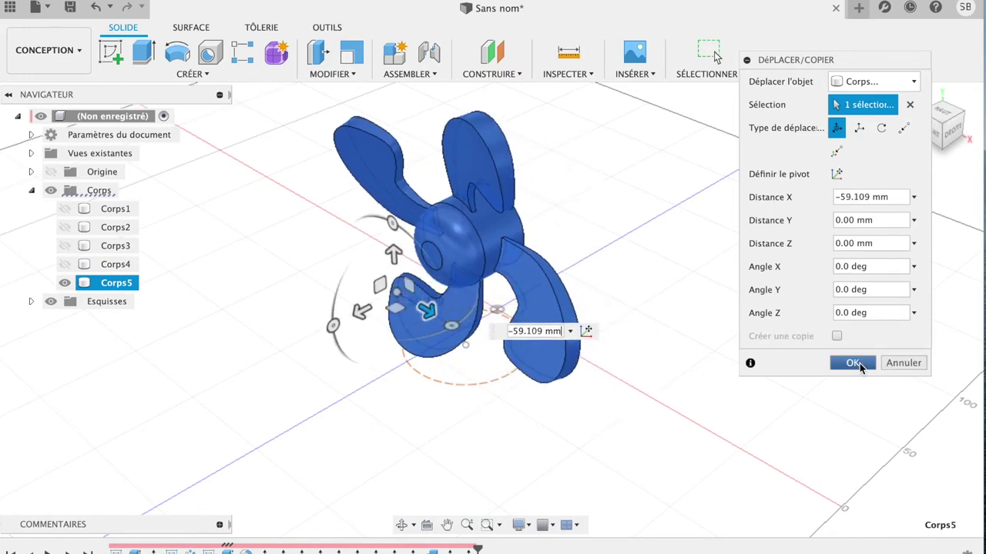
click(853, 363)
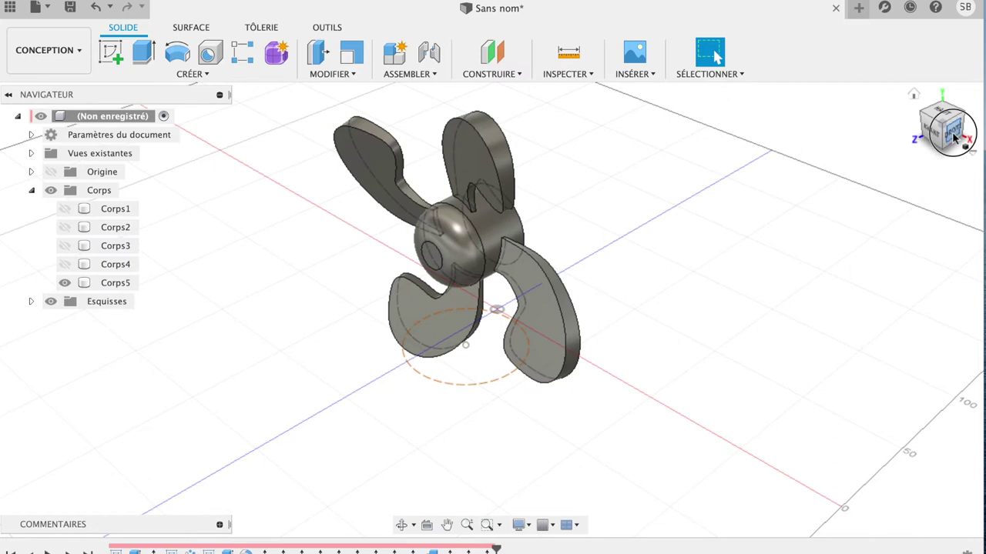
click(954, 137)
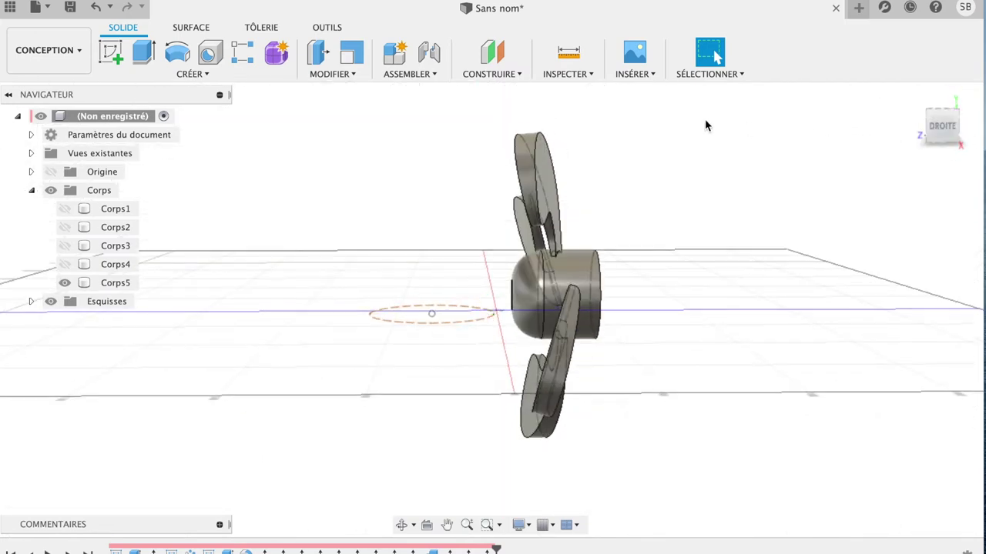
click(939, 129)
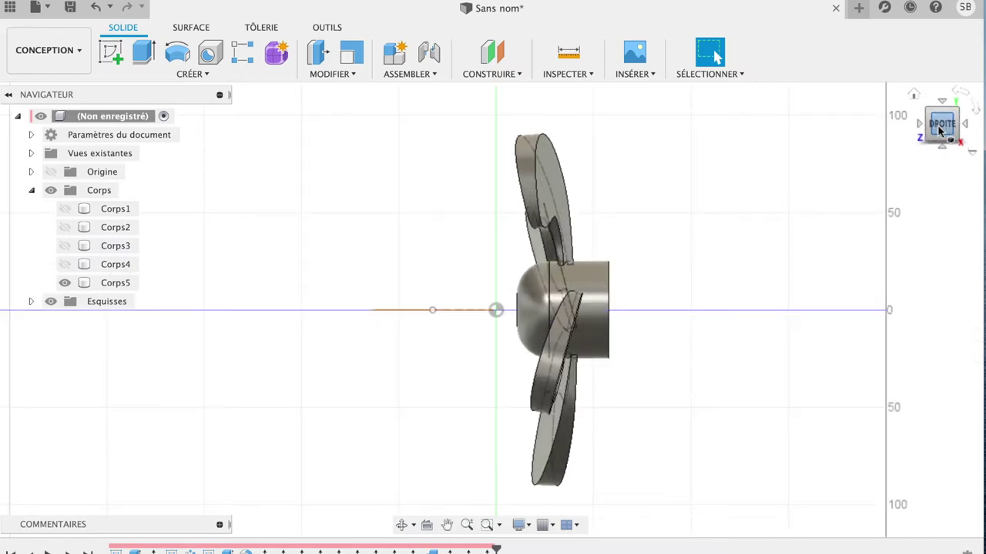
scroll(939, 130, up, 2)
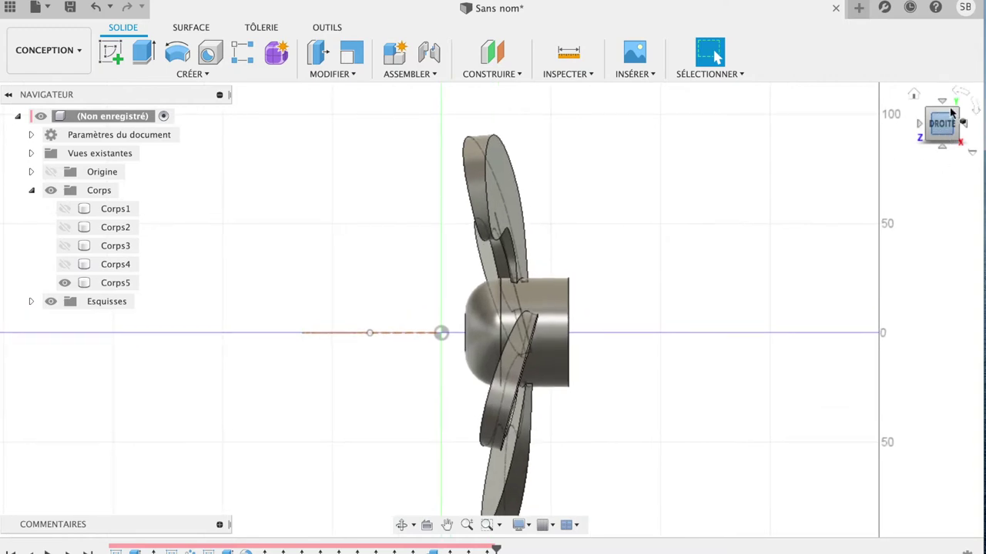
shift+middle_drag(935, 115, 880, 114)
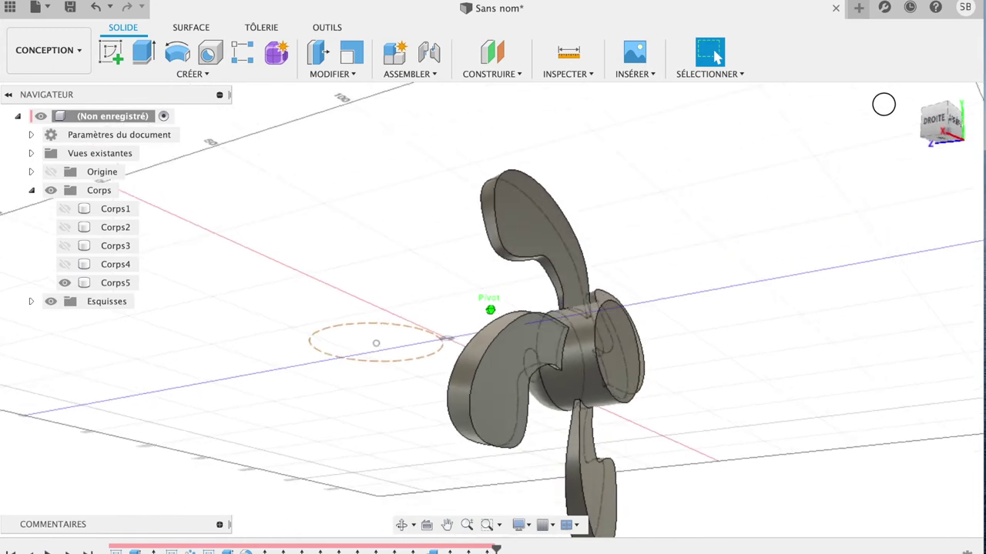
click(625, 330)
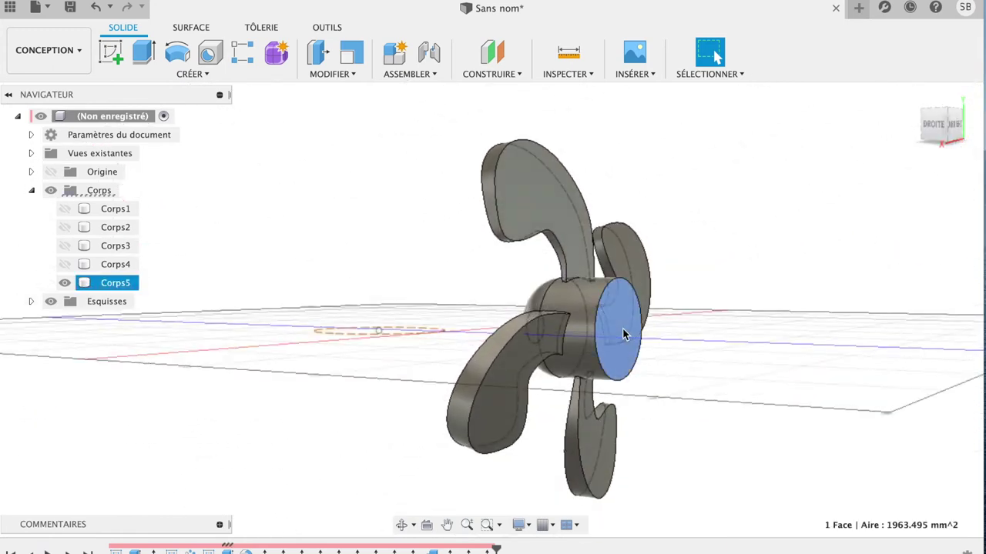
Extrude the hub's end face 52.683 mm outward as a new cylinder body, Corps6
key(e)
mouse_move(676, 330)
mouse_down()
mouse_move(729, 344)
mouse_move(741, 334)
mouse_up()
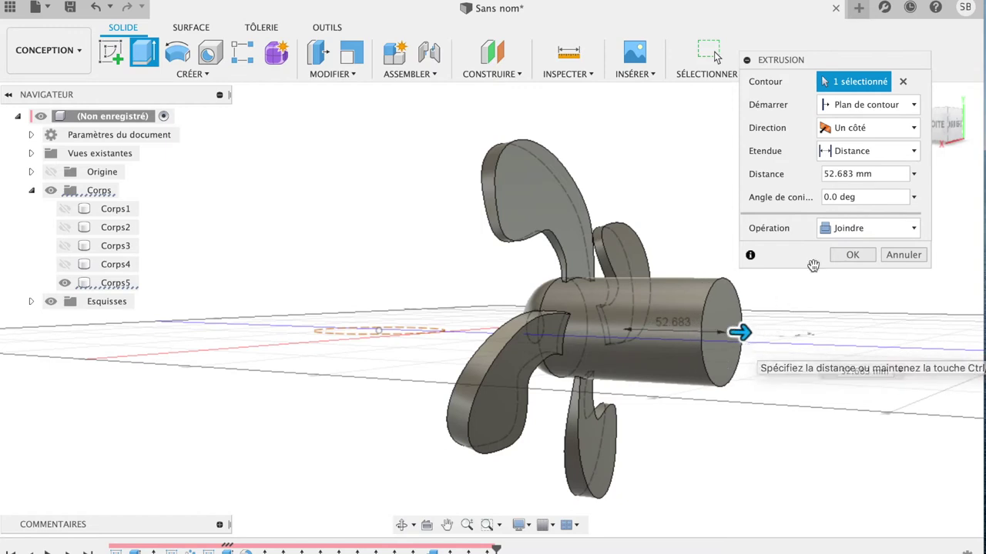
click(854, 234)
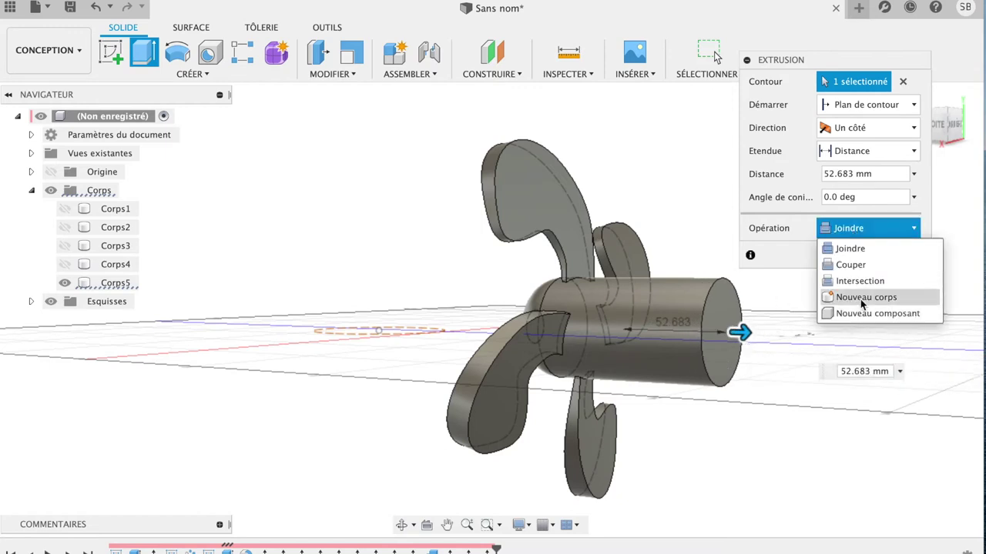
click(860, 298)
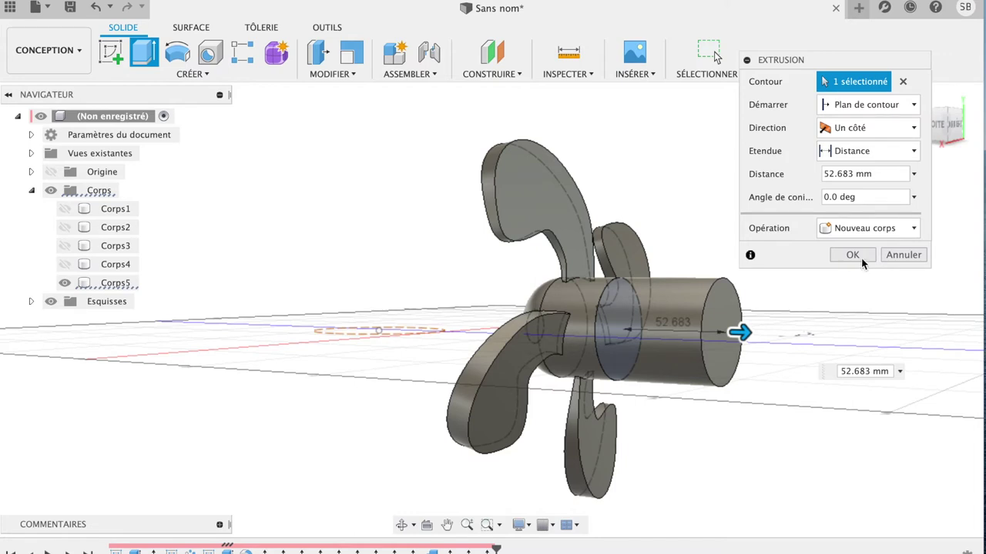
click(860, 258)
click(647, 342)
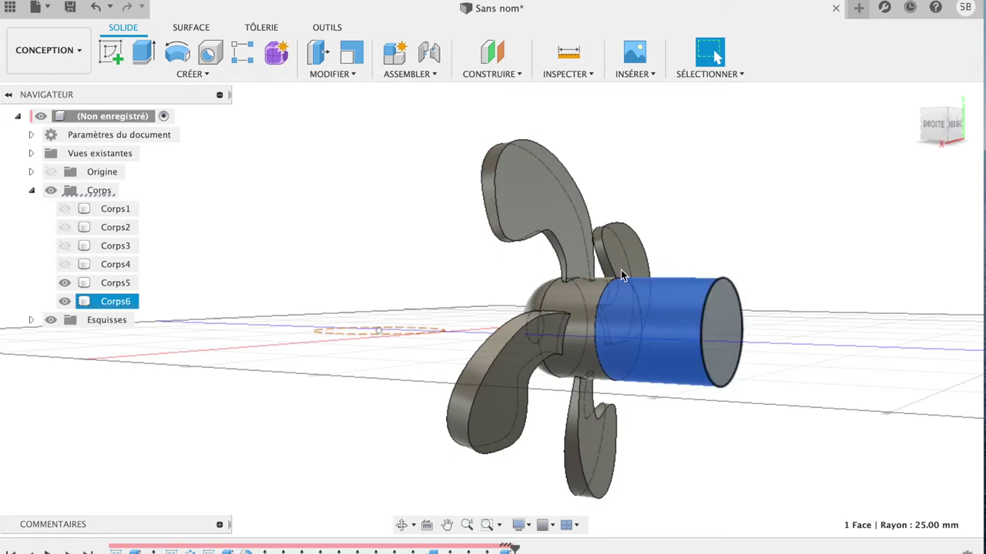
Scale Corps6 non-uniformly, stretching it along Y so it stands taller than the hub
click(332, 74)
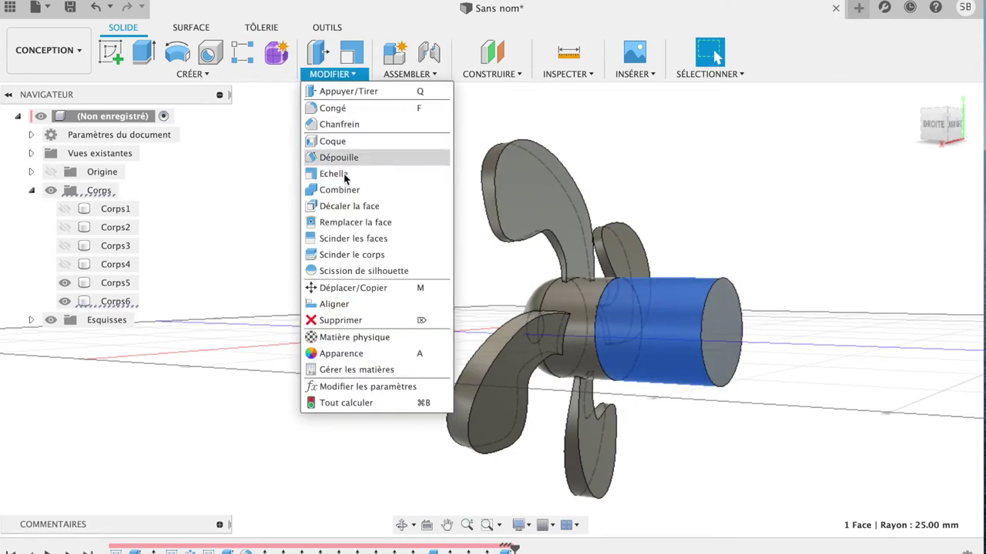
click(343, 176)
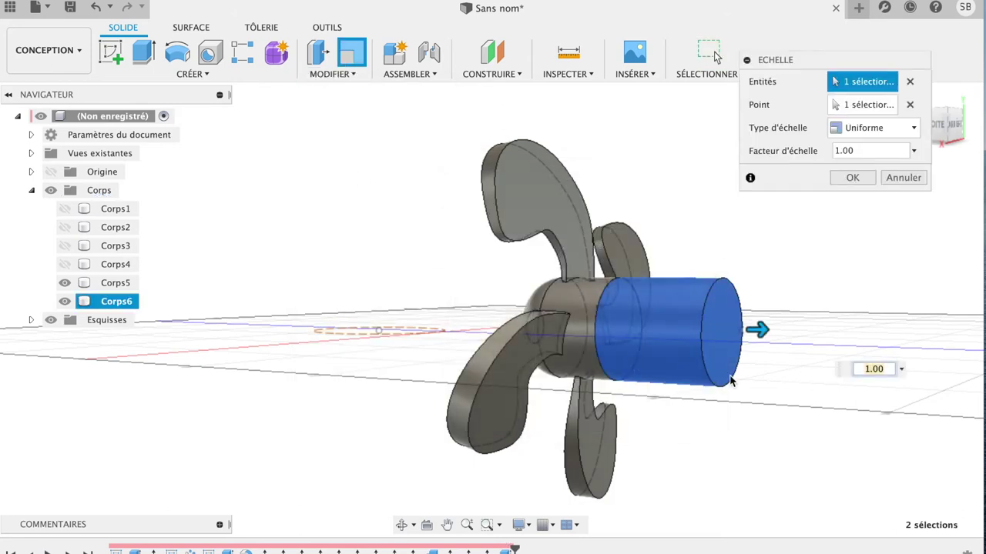
click(857, 129)
click(862, 164)
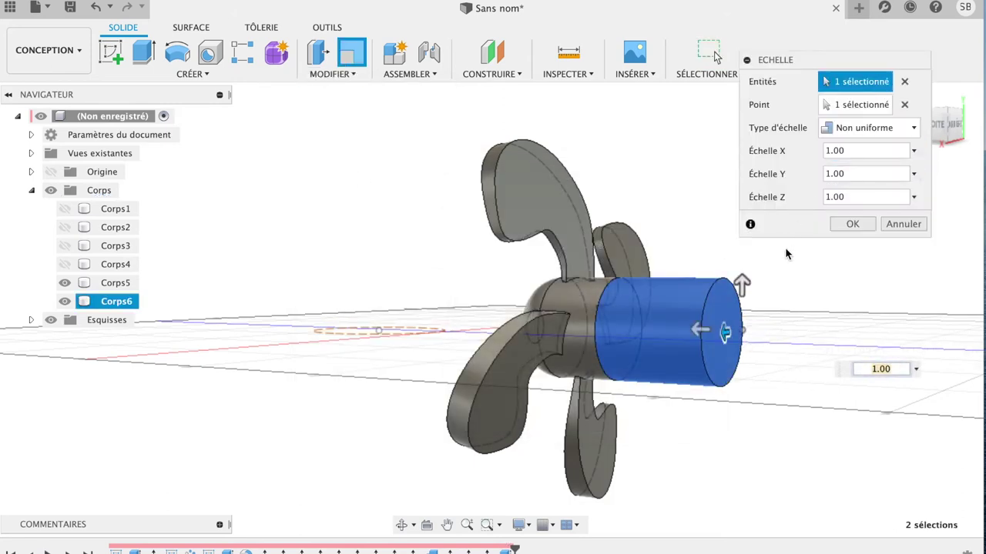
drag(741, 285, 743, 283)
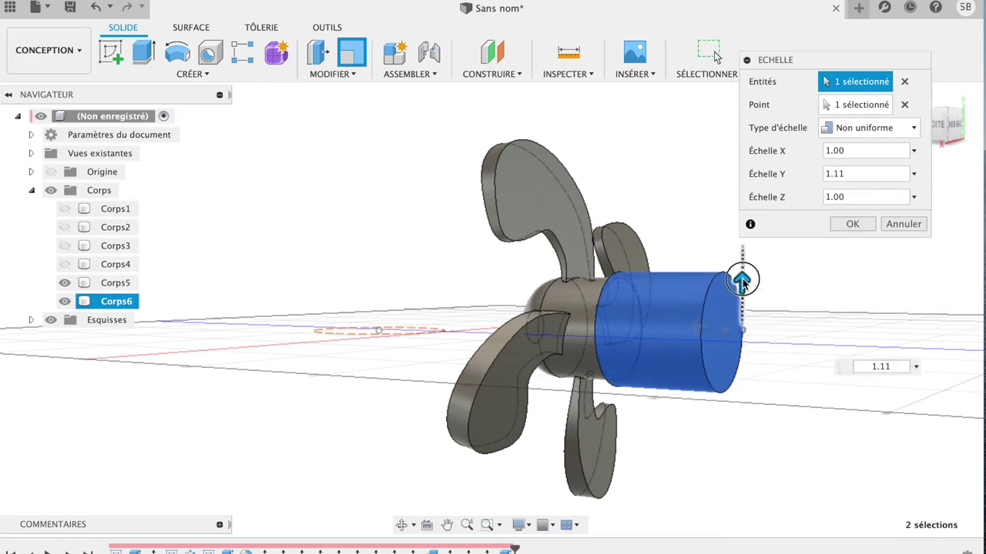
click(853, 224)
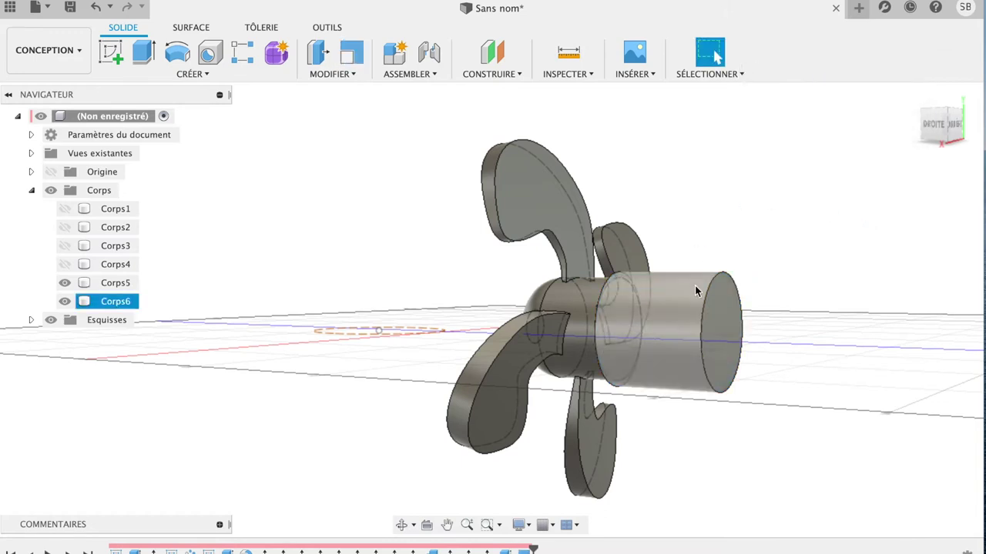
click(934, 127)
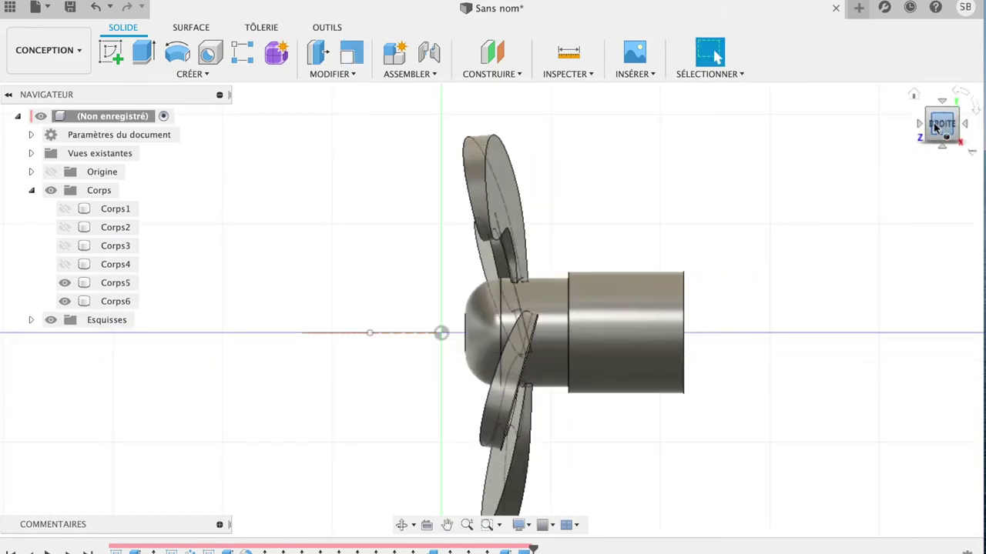
click(633, 330)
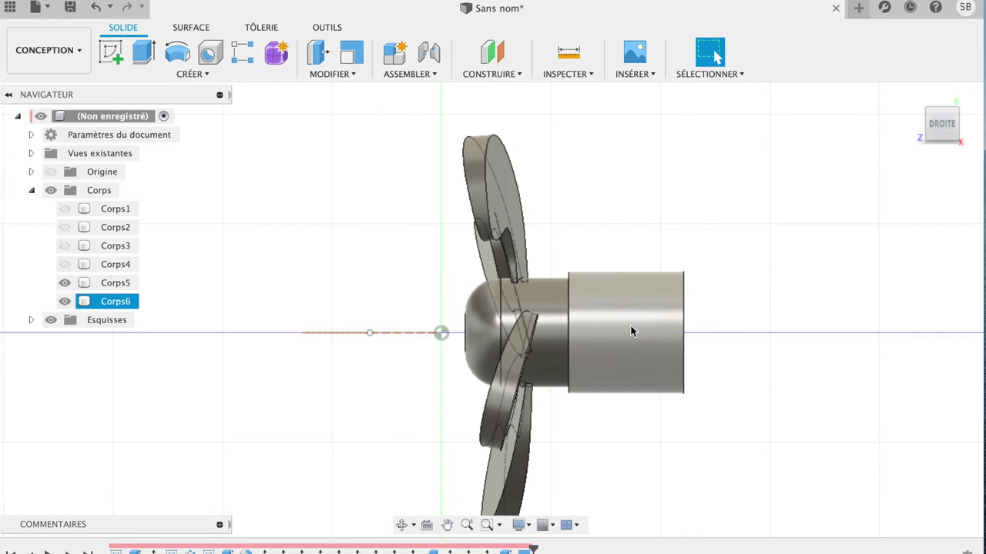
click(631, 327)
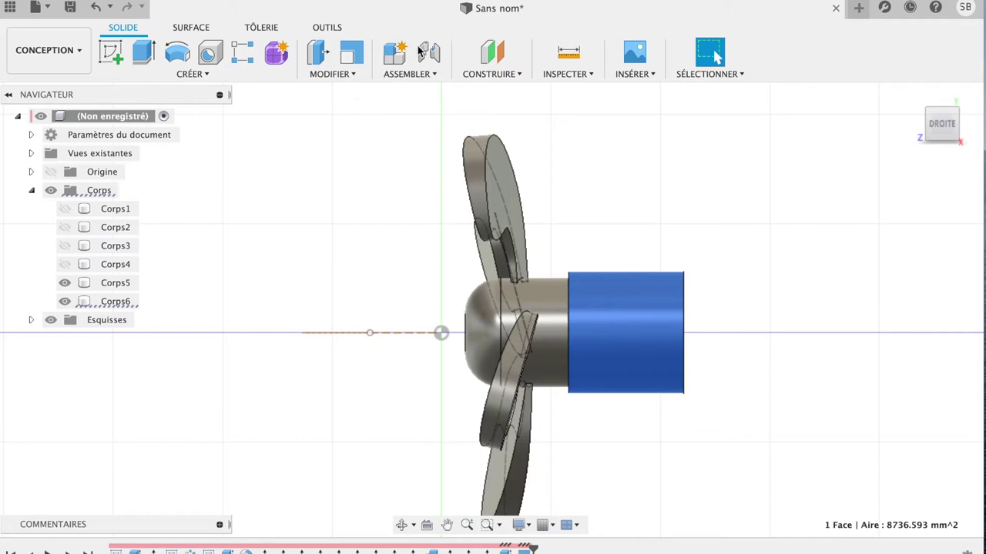
mouse_move(941, 125)
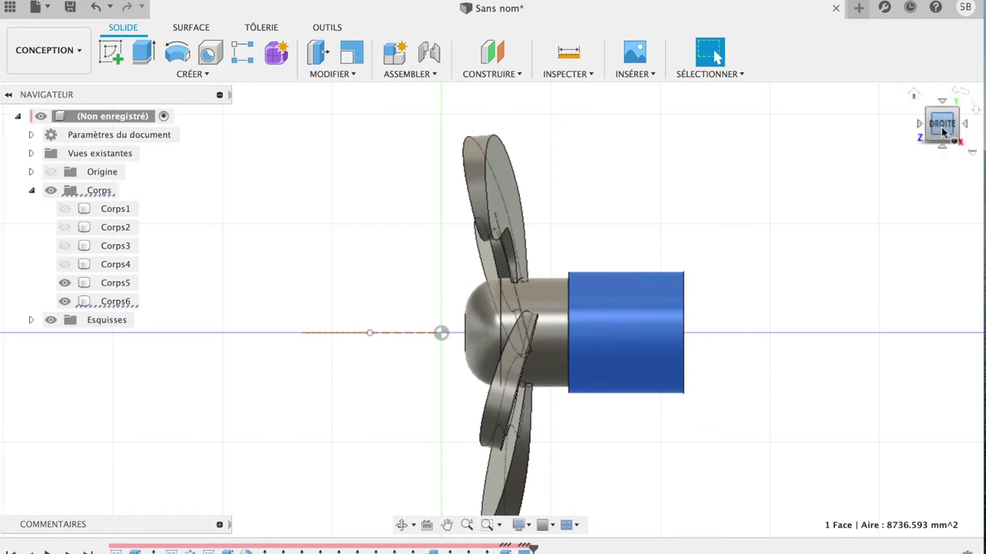
Move Corps6's outer end face -43.329 mm along Z, shortening it into a short collar
drag(943, 131, 888, 127)
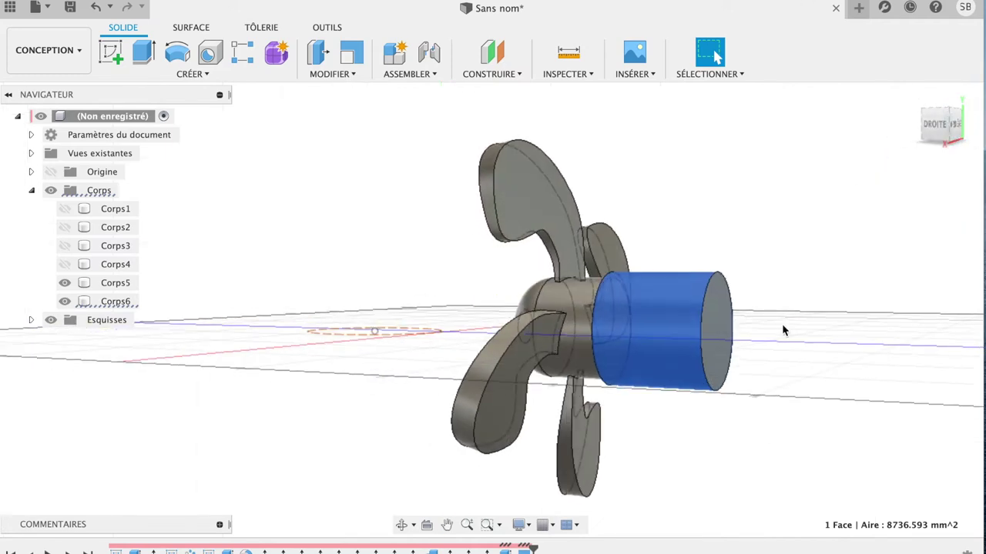
click(728, 355)
click(722, 335)
key(m)
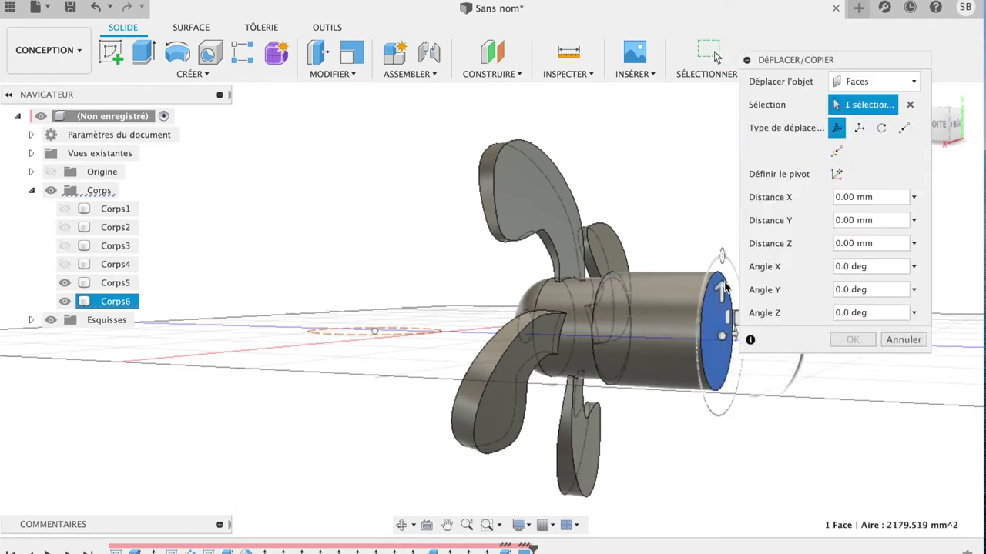
drag(802, 60, 854, 57)
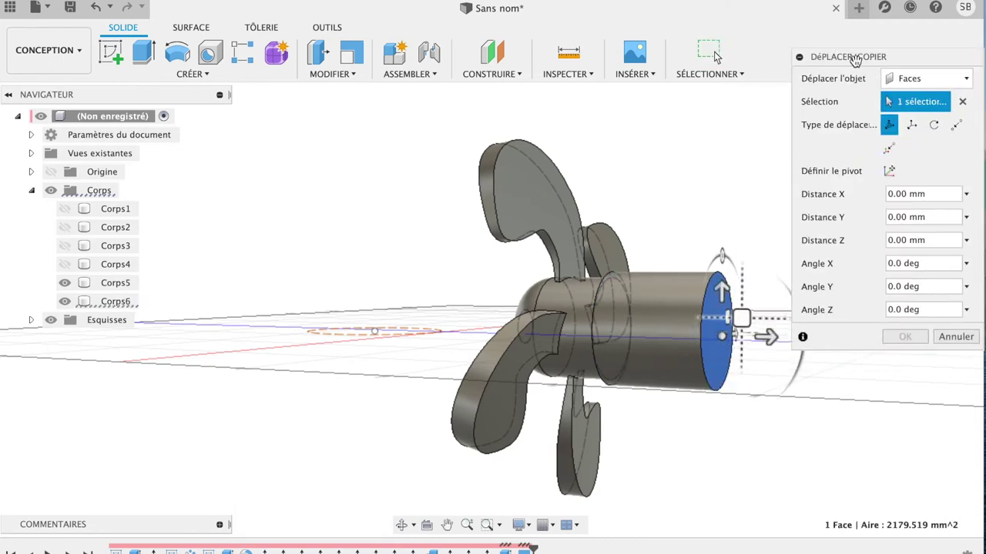
click(724, 345)
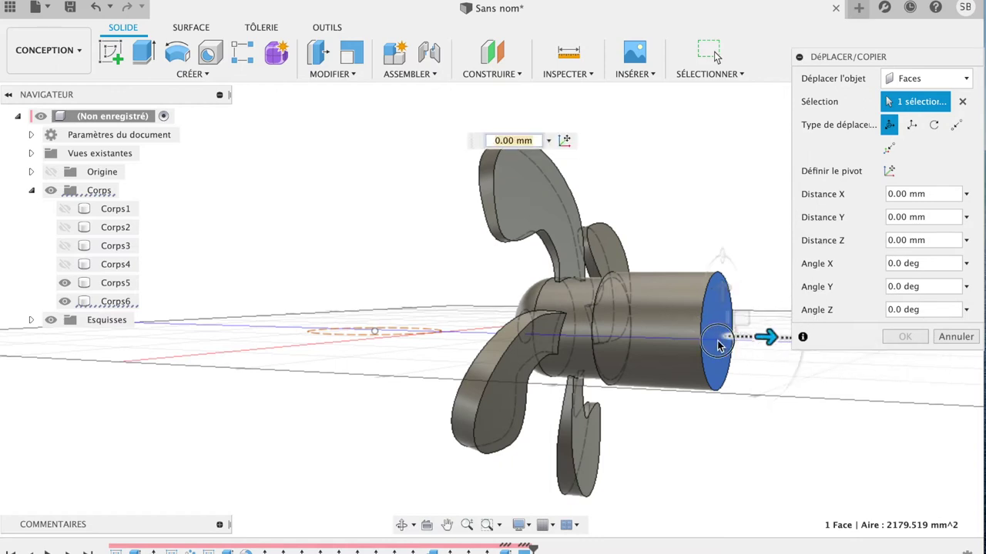
drag(724, 344, 641, 339)
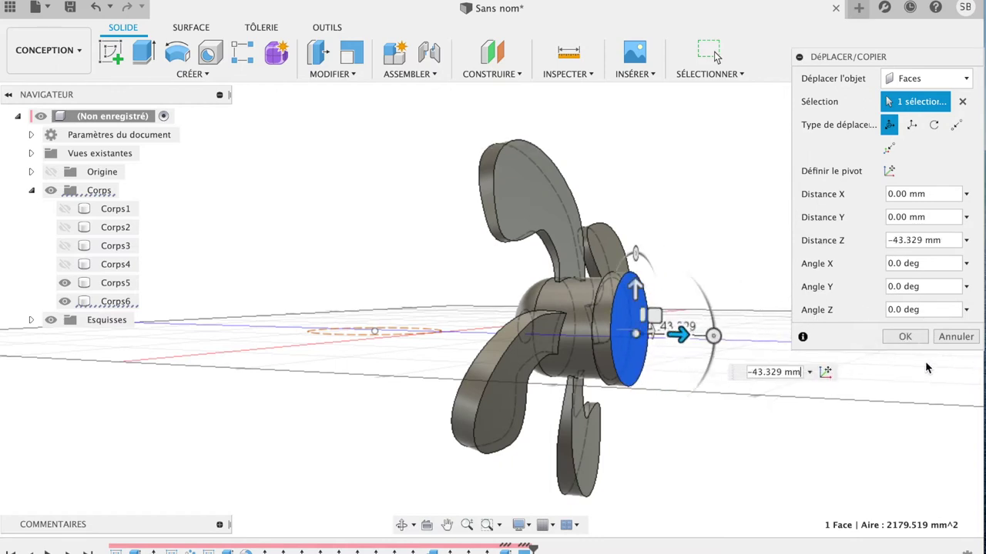
click(914, 336)
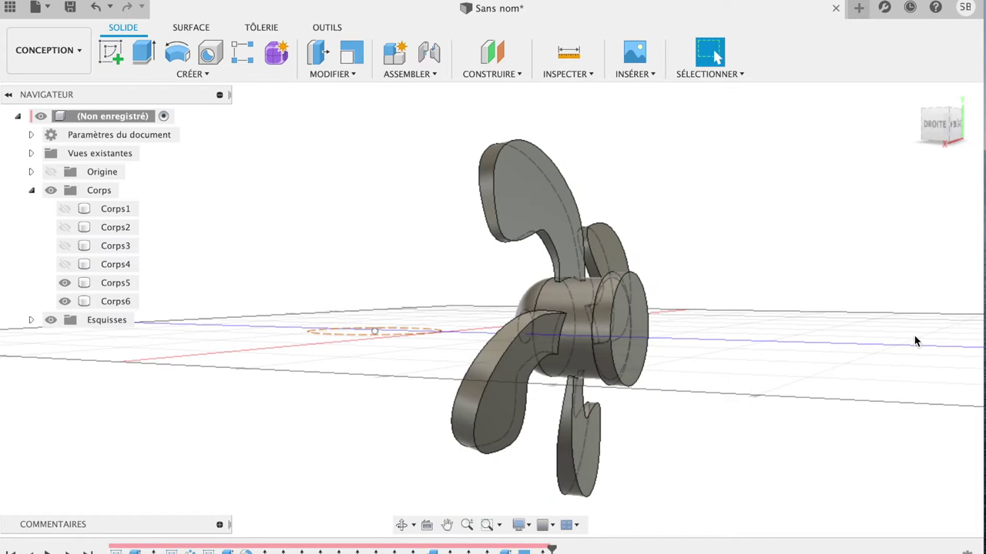
click(938, 131)
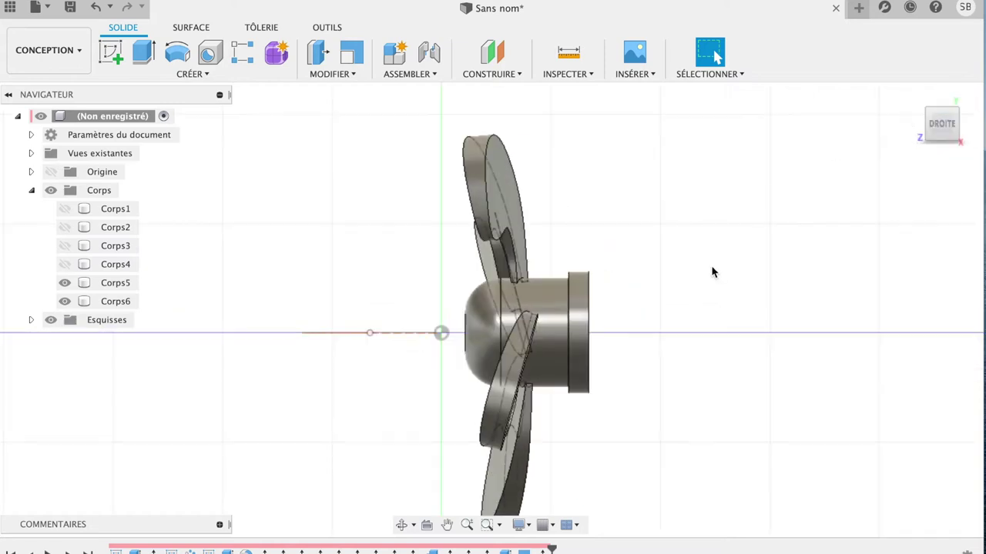
Start a new sketch on a plane through the propeller hub
scroll(712, 271, down, 2)
scroll(710, 271, down, 1)
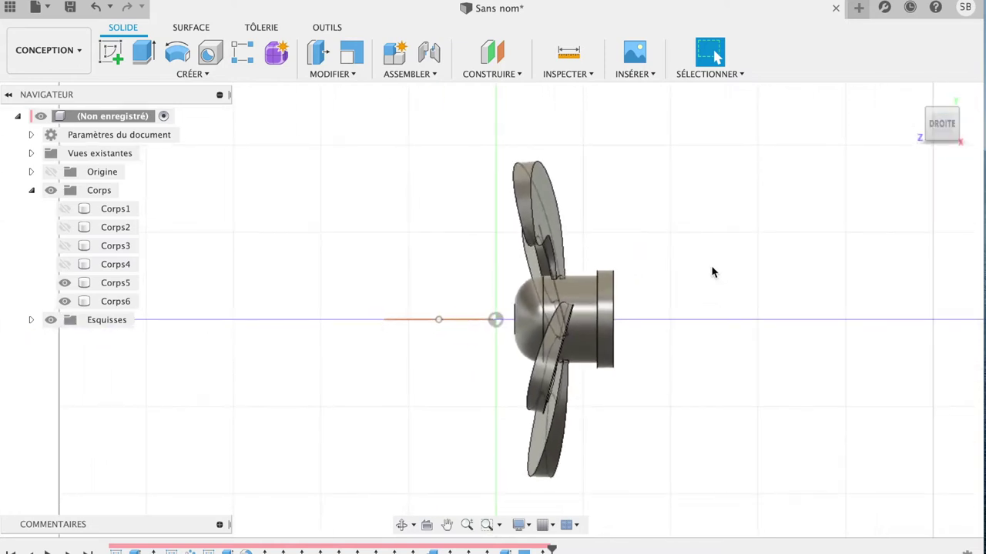
scroll(711, 271, down, 1)
click(111, 50)
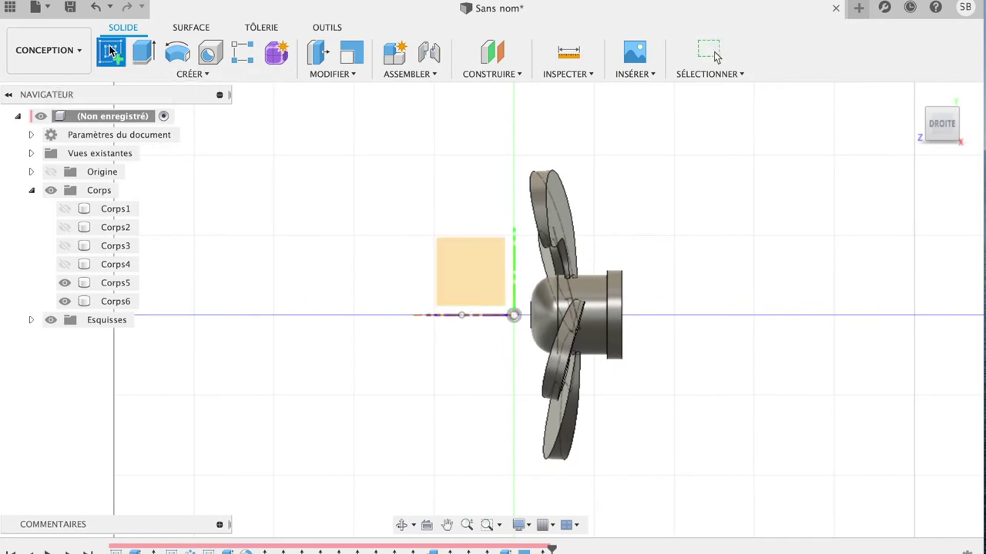
click(456, 278)
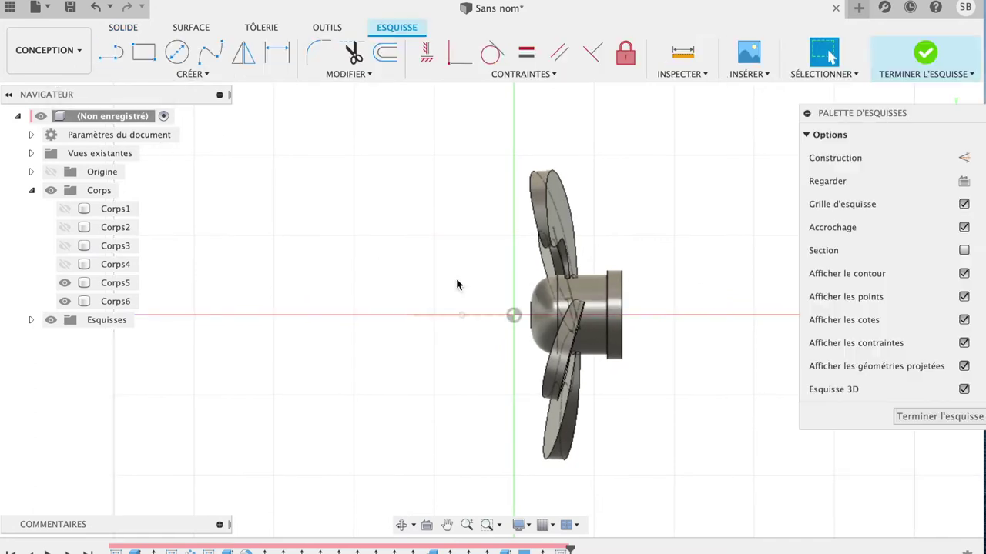
Draw a five-point construction spline from the hub end curving outward and downward, then finish the sketch
click(210, 51)
click(963, 157)
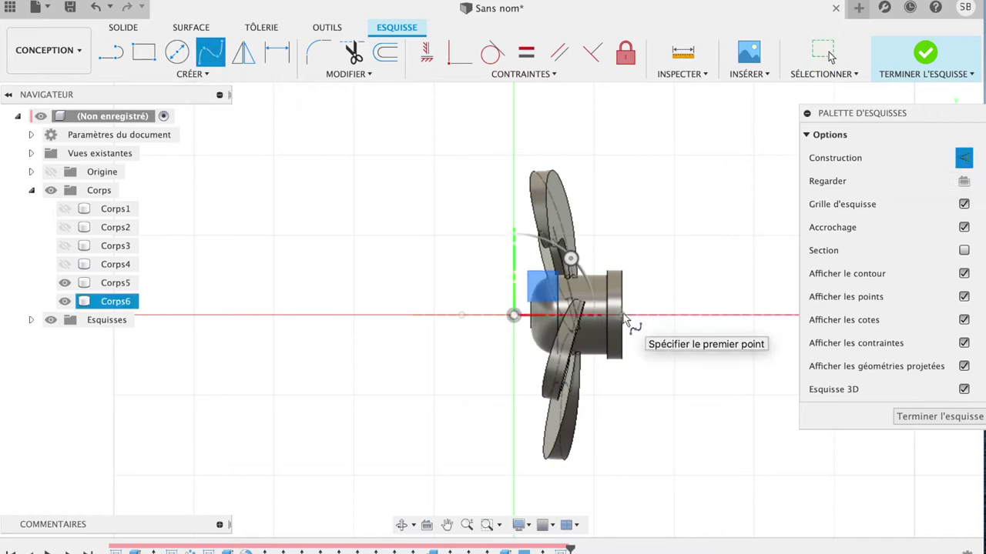
click(620, 316)
click(712, 324)
click(761, 375)
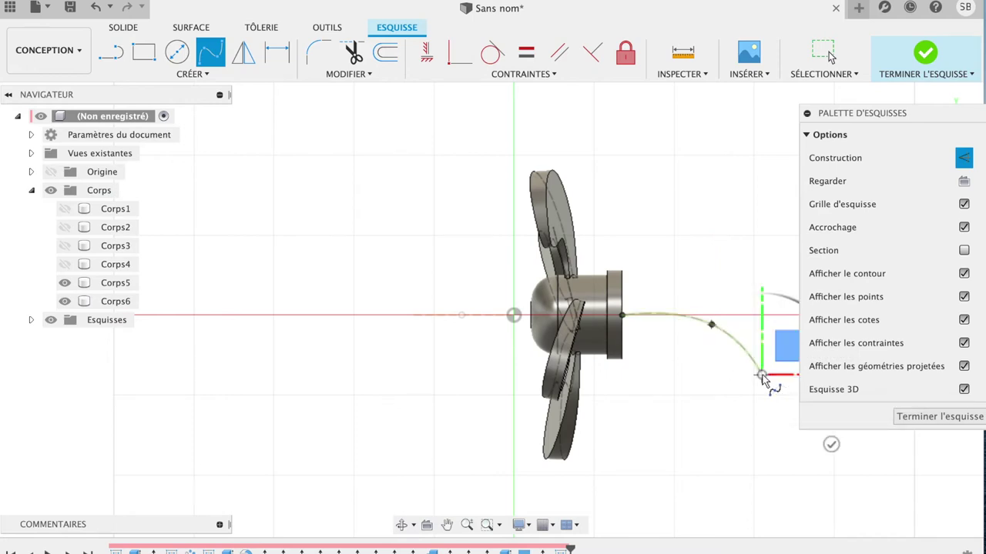
click(783, 464)
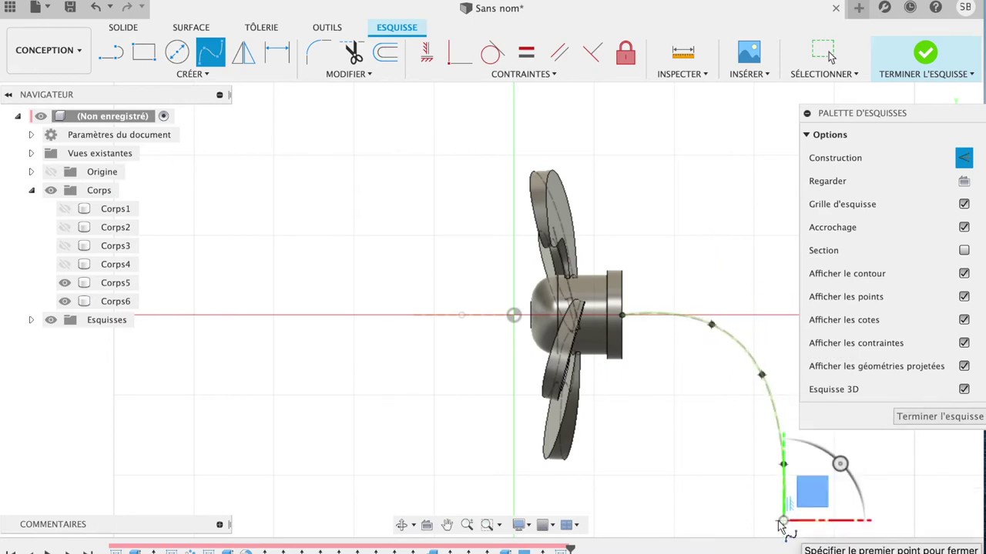
click(782, 521)
key(Escape)
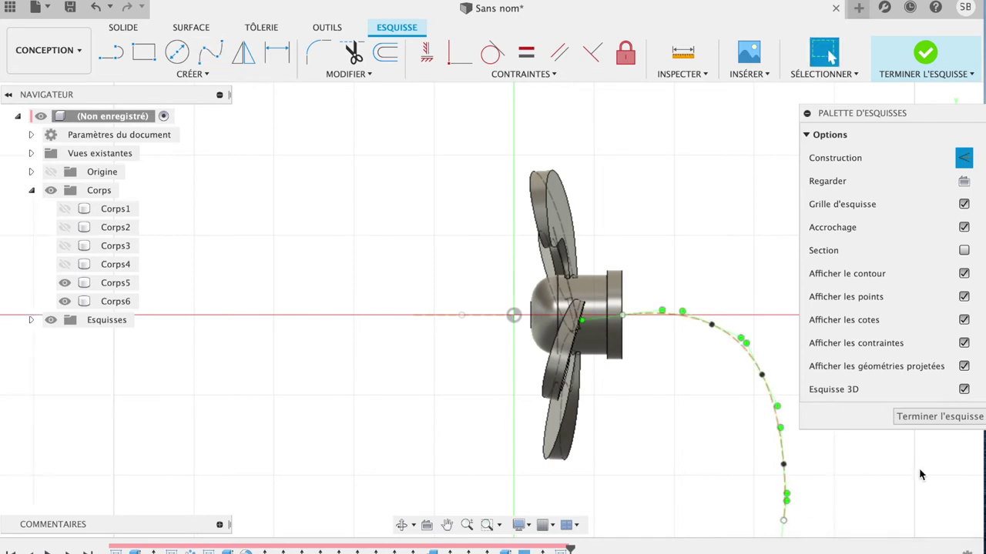
click(949, 424)
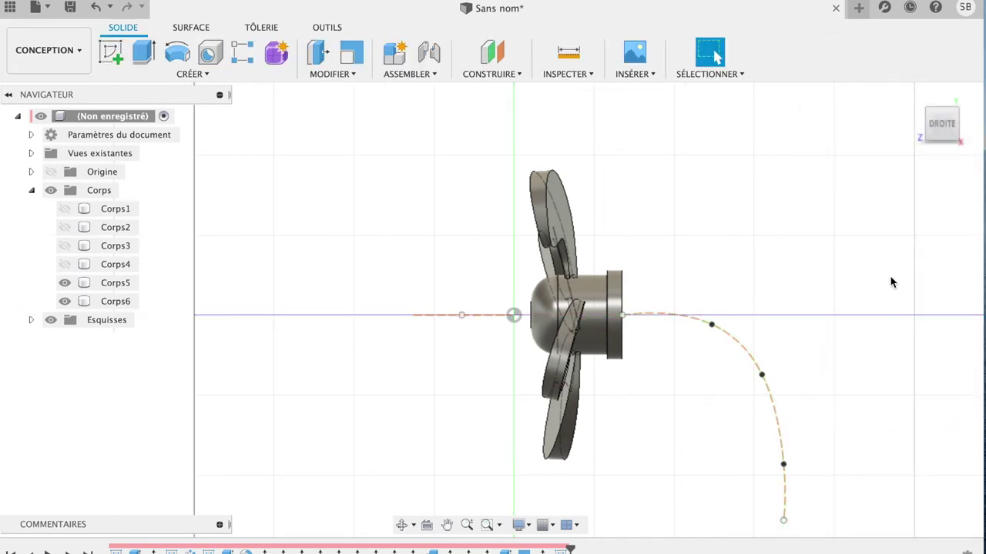
click(329, 75)
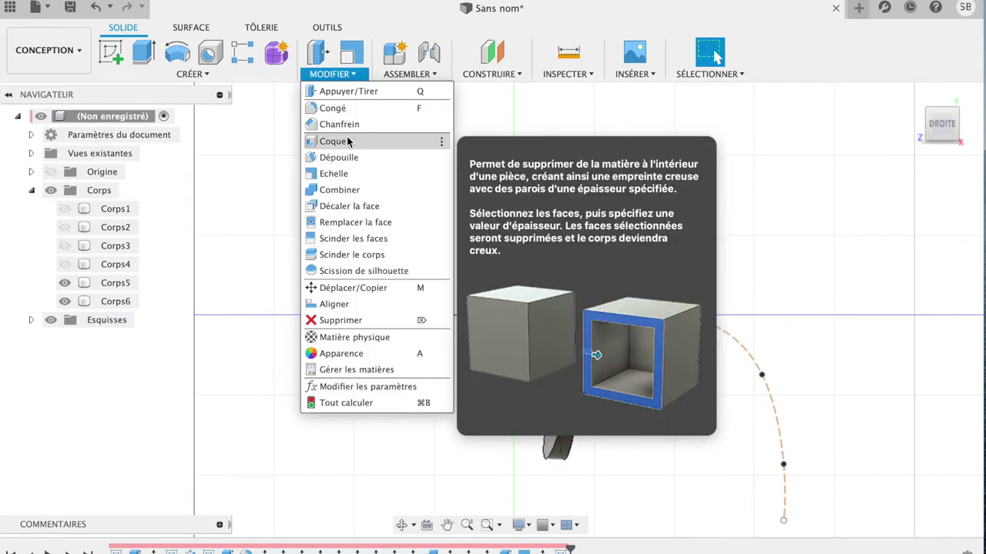
click(222, 75)
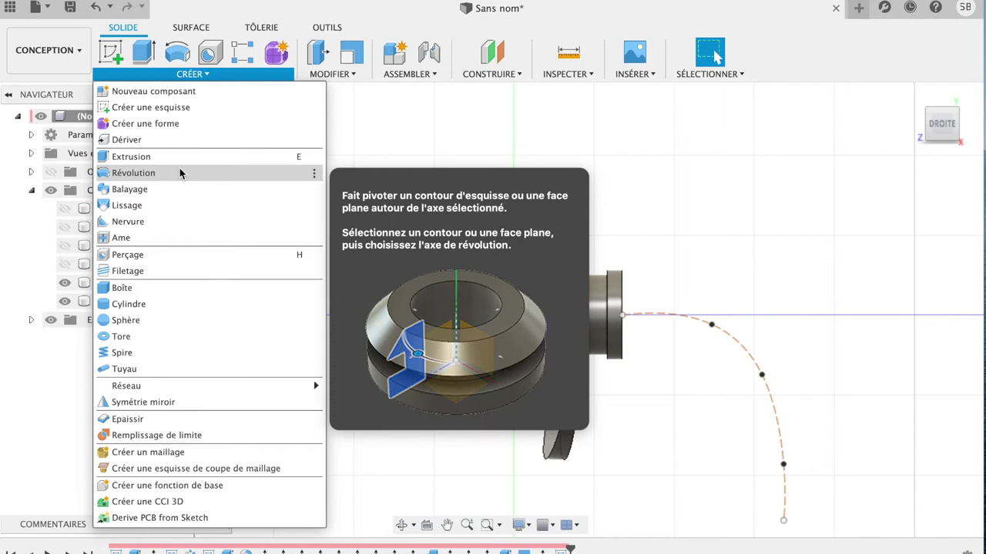
key(Escape)
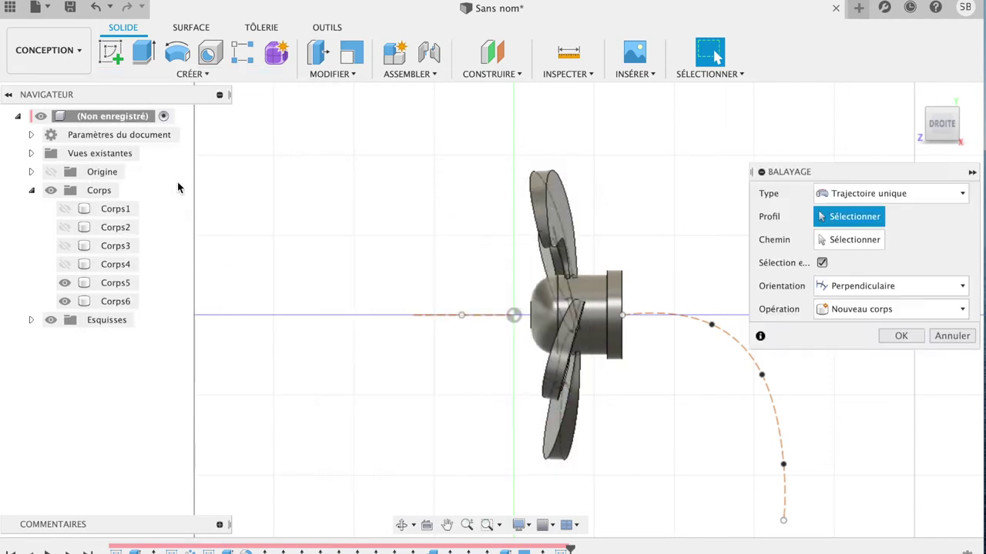
drag(941, 125, 854, 116)
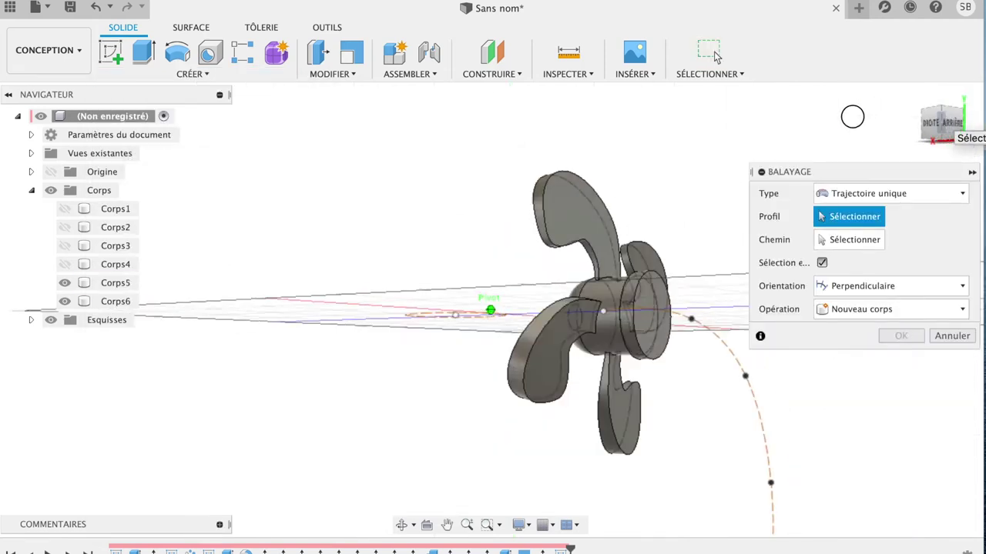
click(659, 322)
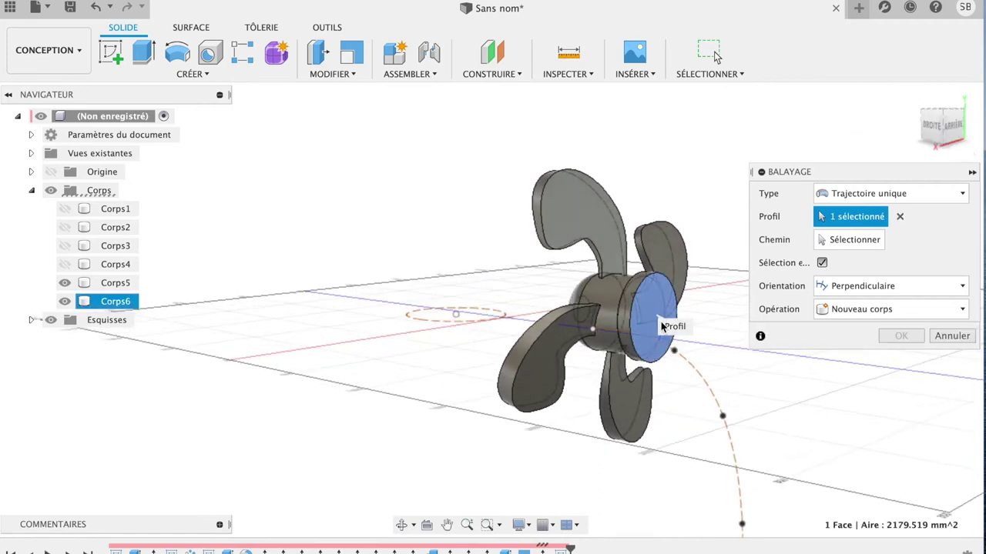
click(862, 239)
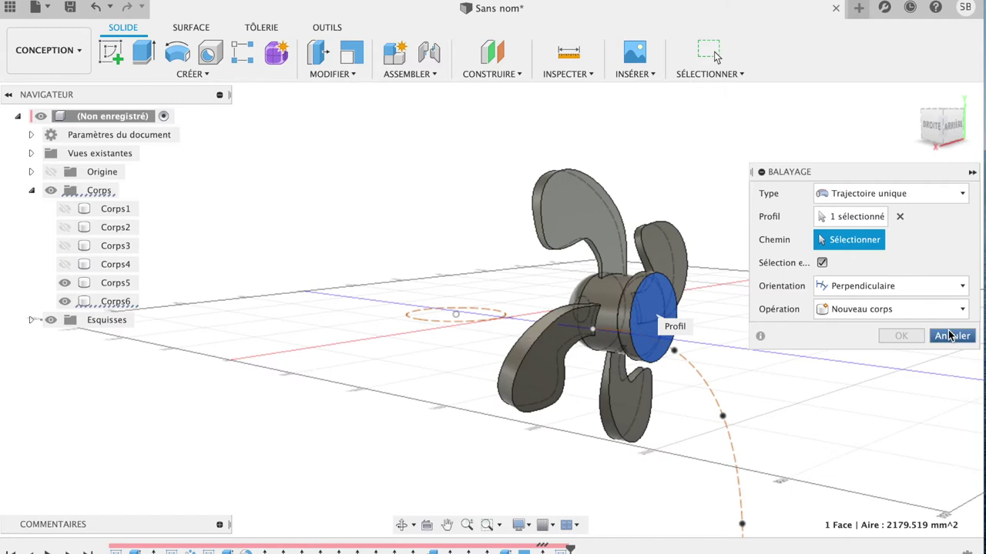
click(928, 194)
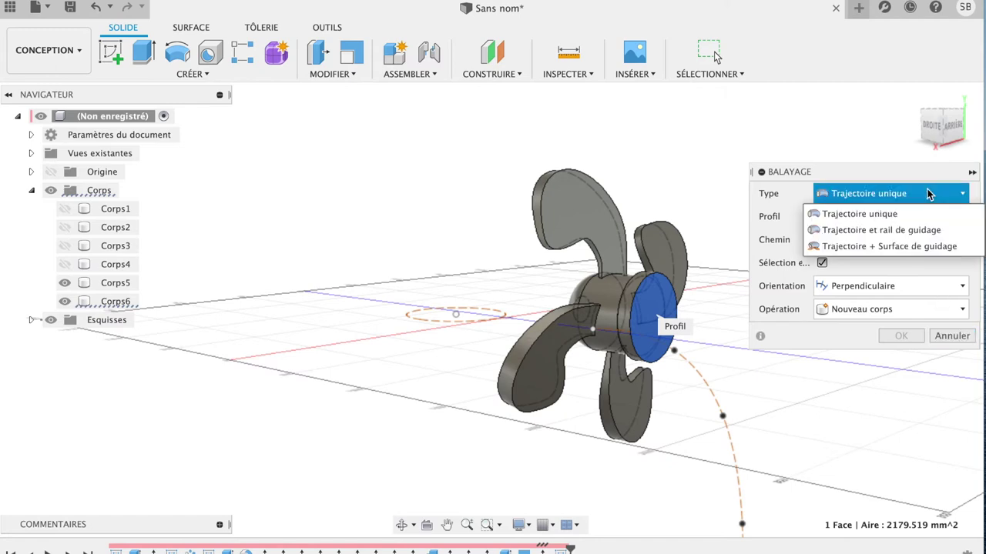
click(901, 229)
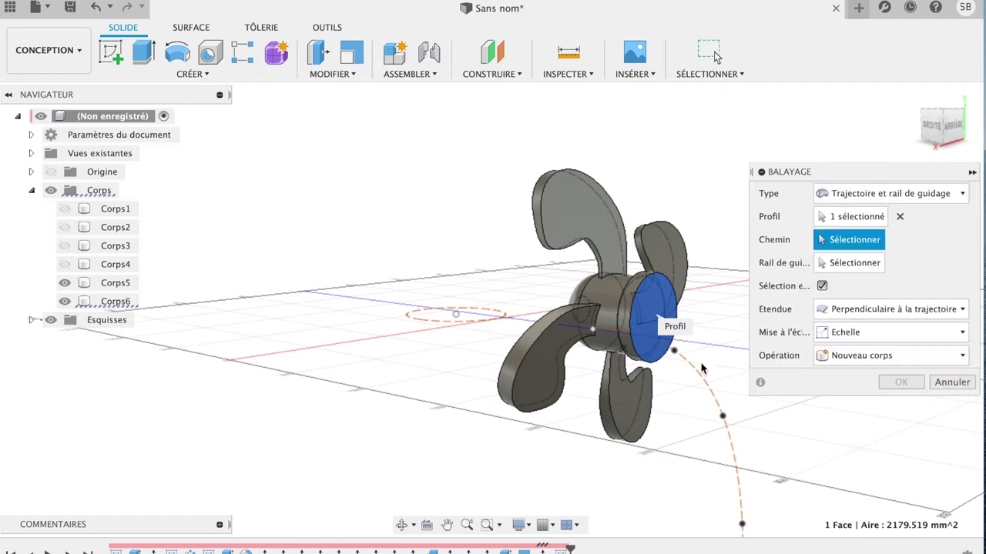
click(952, 383)
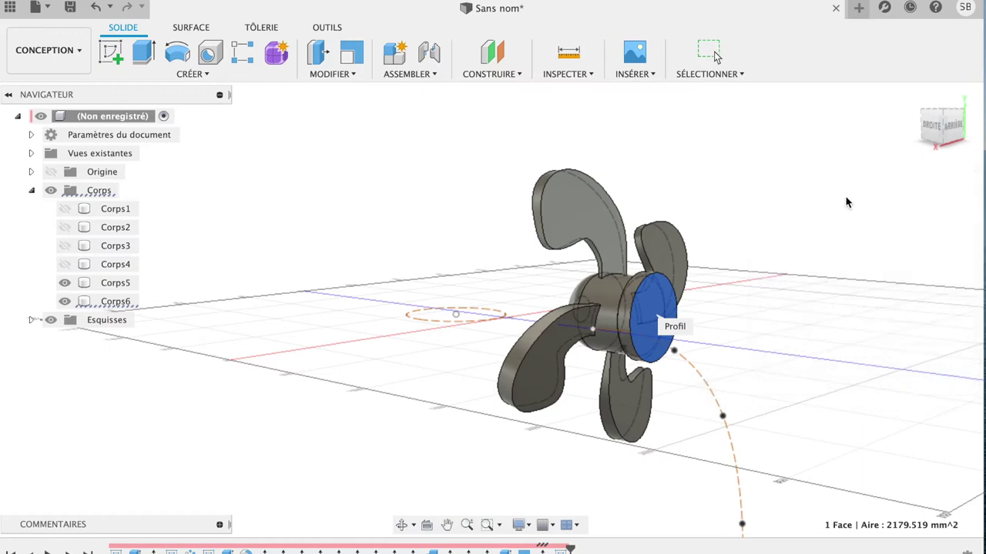
key(Escape)
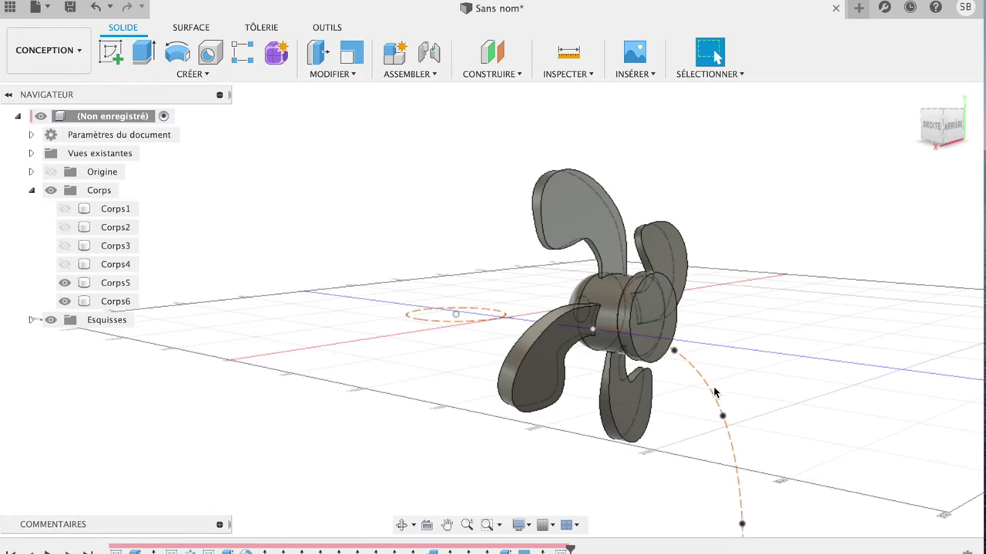
click(706, 393)
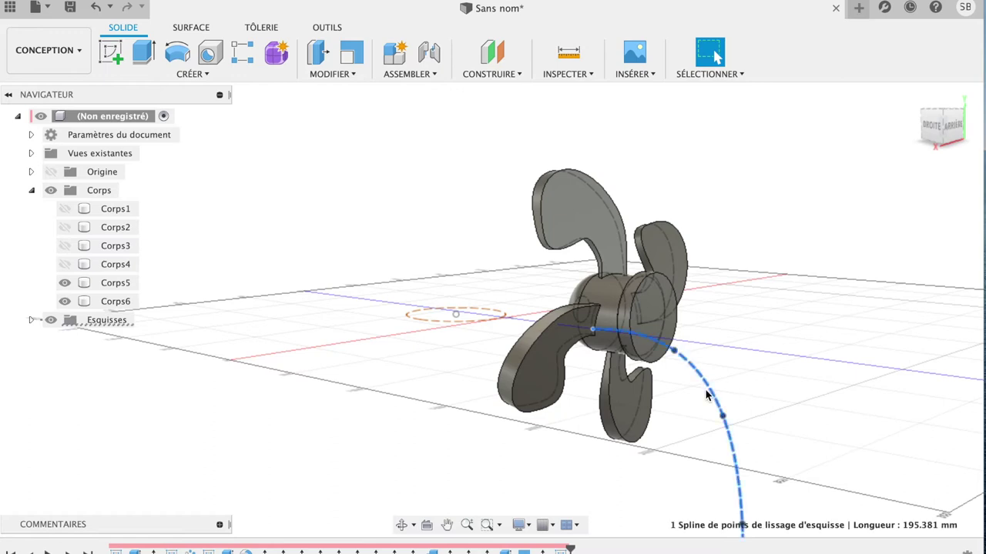
click(935, 127)
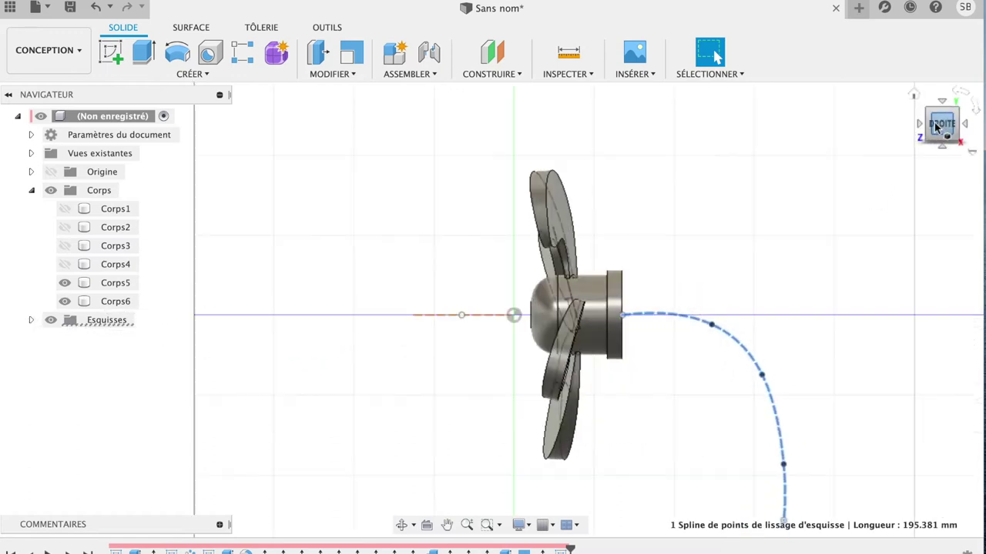
Move the spline -61.255 mm along Z from the top view to line it up with the hub
key(m)
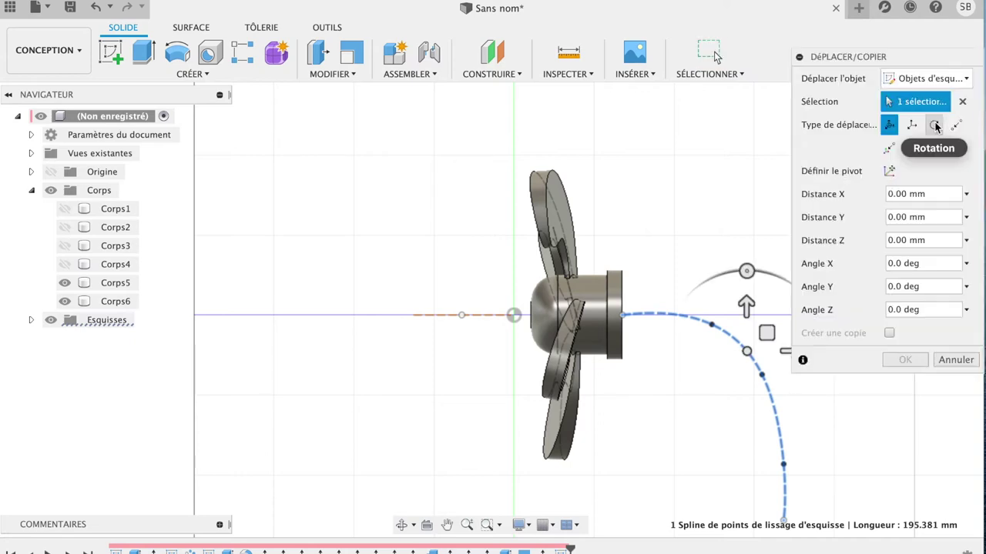
drag(913, 62, 357, 178)
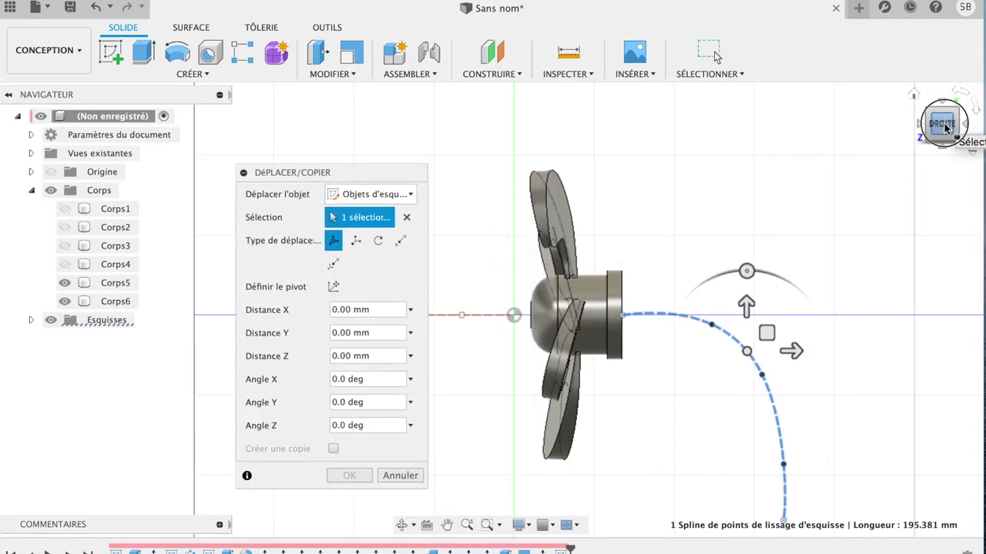
drag(953, 145, 939, 202)
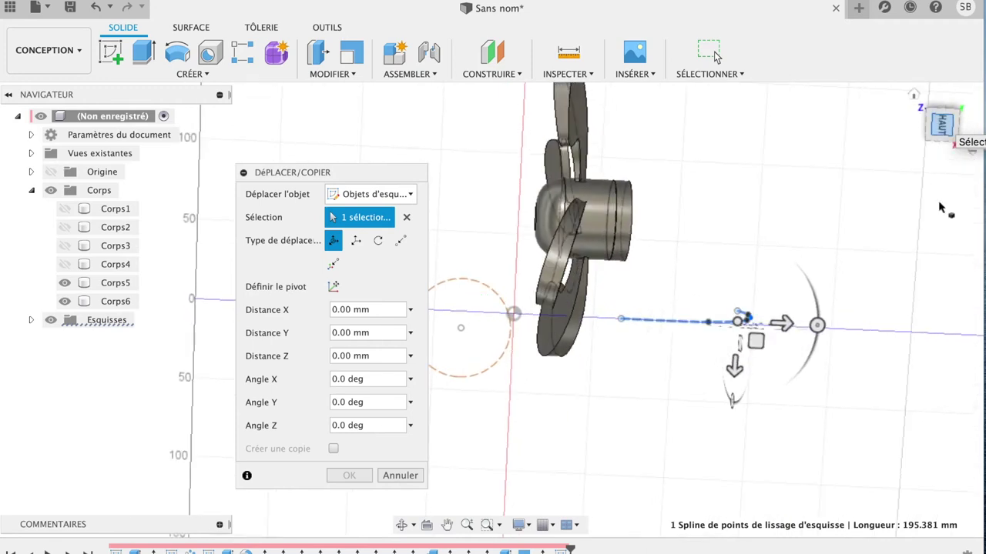
click(941, 125)
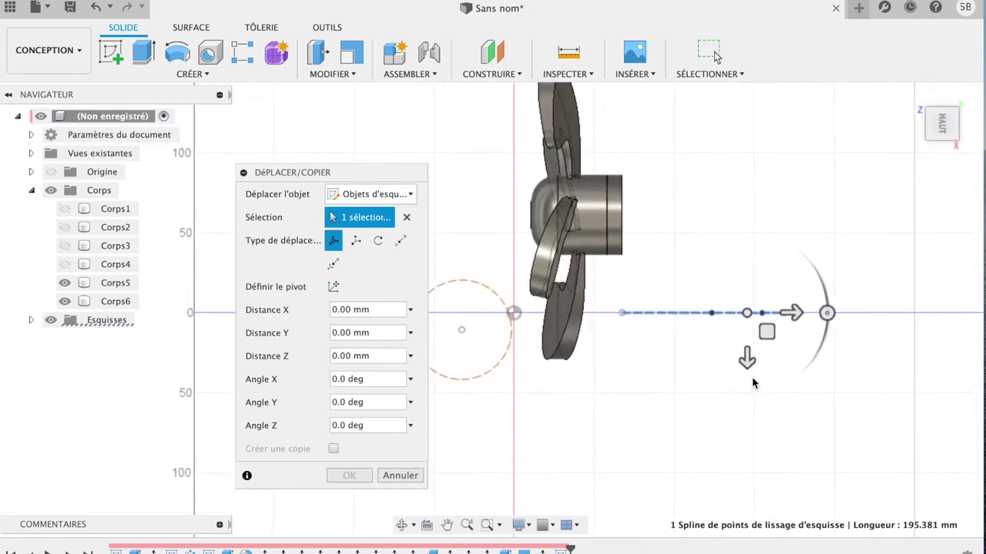
drag(746, 356, 737, 275)
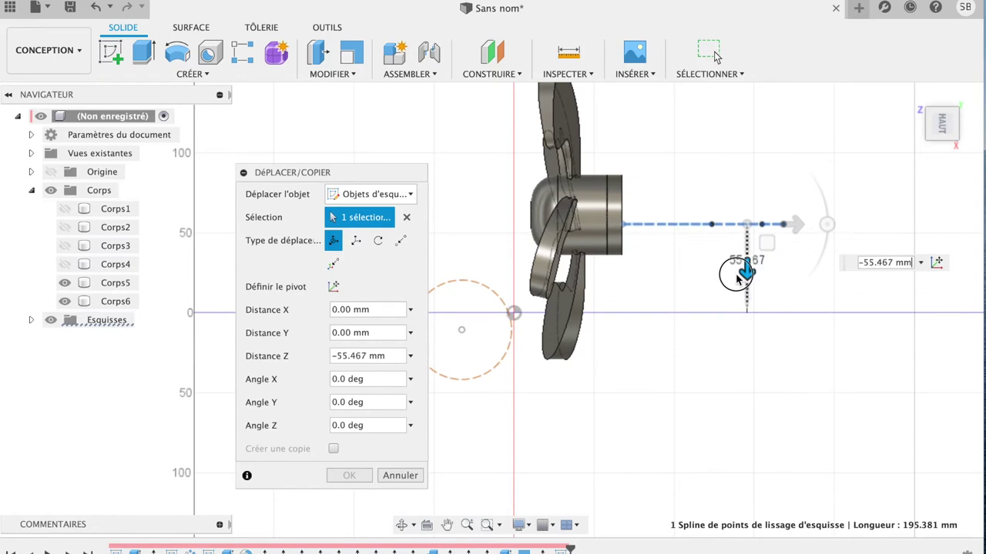
drag(737, 275, 739, 279)
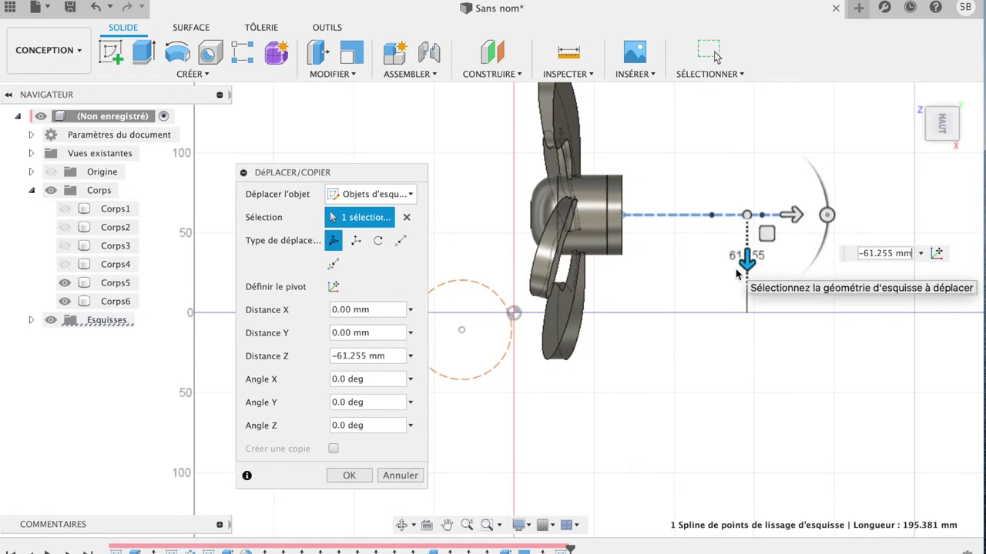
click(339, 478)
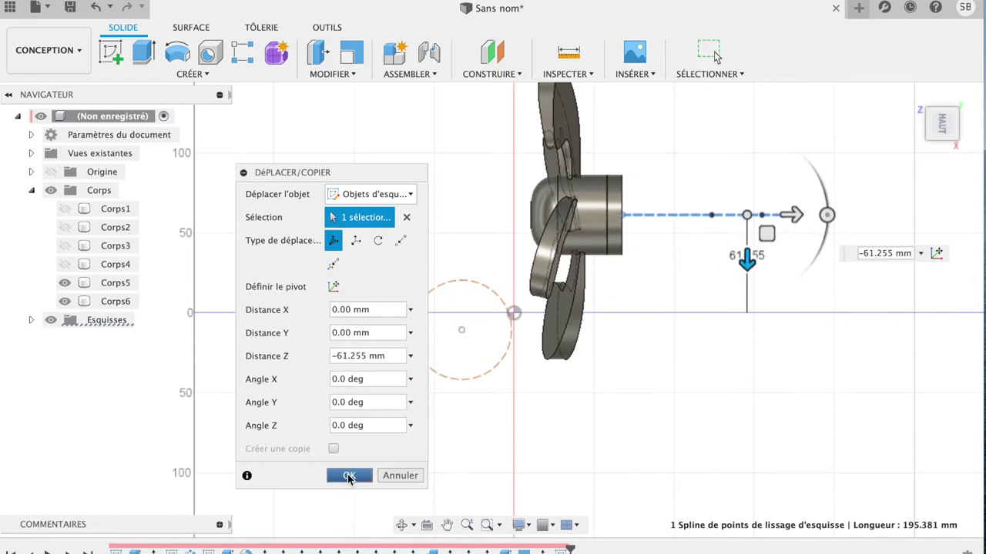
click(914, 93)
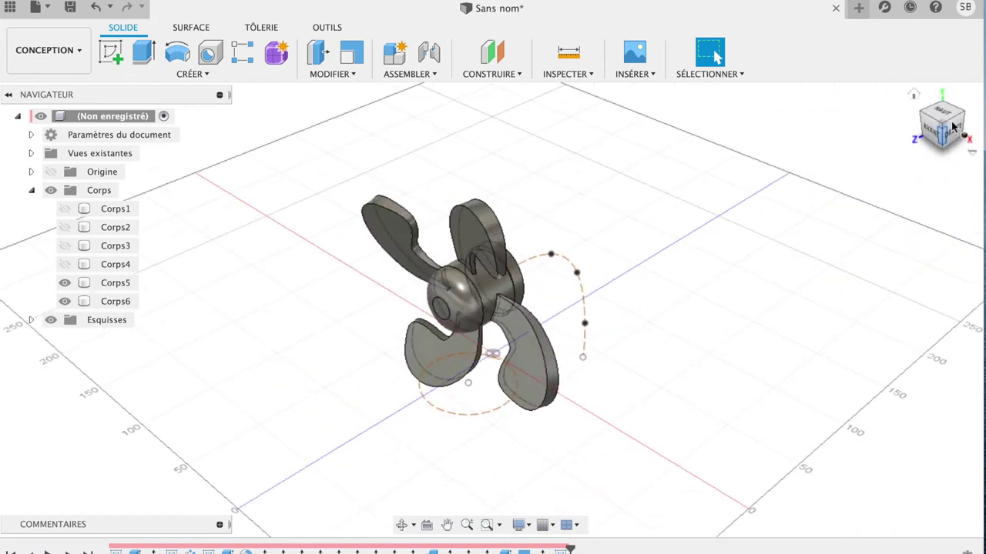
mouse_move(637, 159)
shift+middle_down()
mouse_move(844, 147)
mouse_move(836, 124)
shift+middle_up()
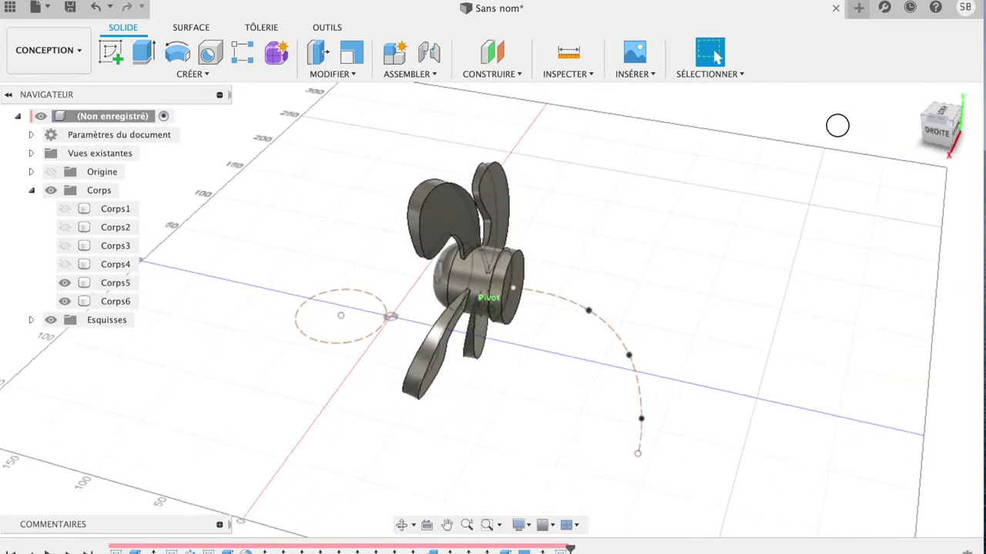
click(517, 273)
click(517, 273)
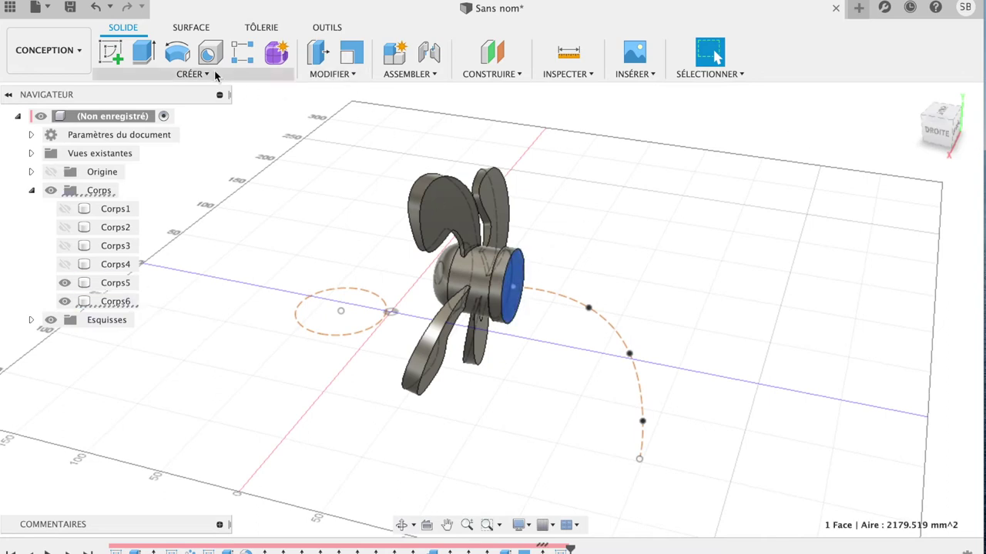
click(214, 74)
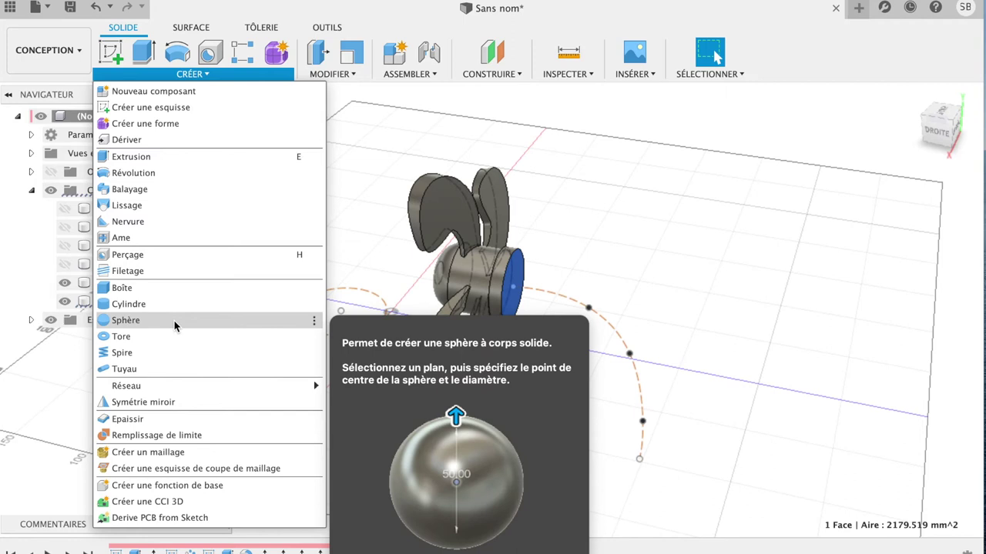
click(175, 191)
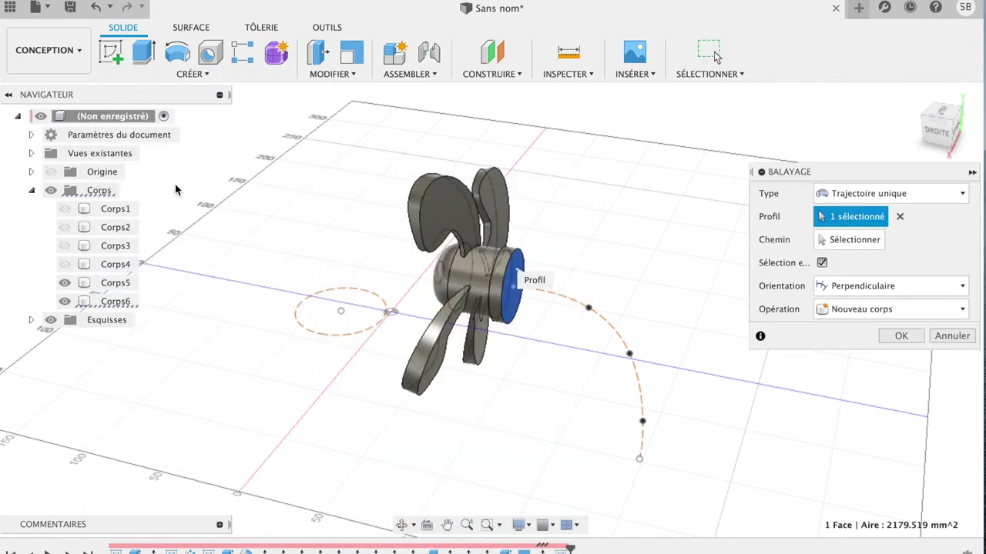
click(831, 244)
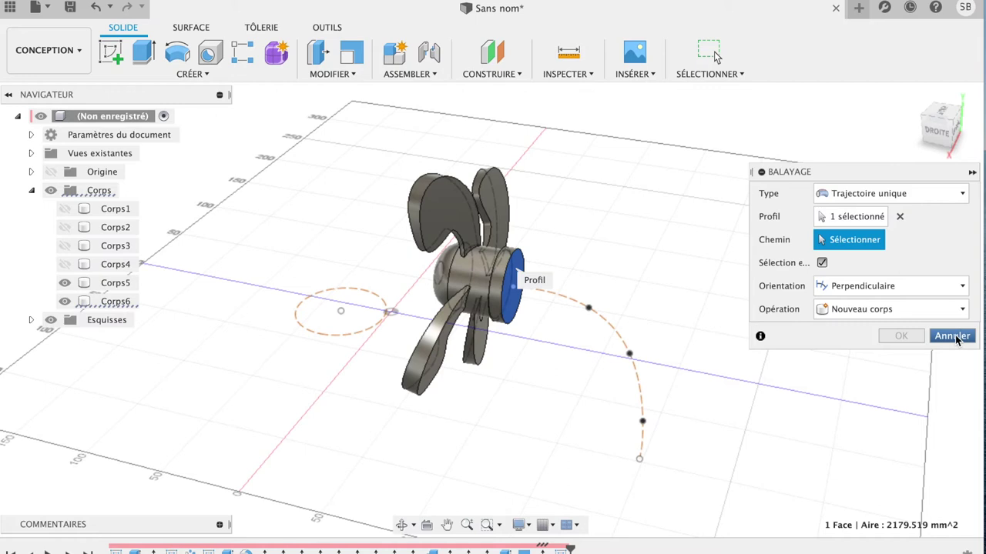
click(955, 337)
click(612, 330)
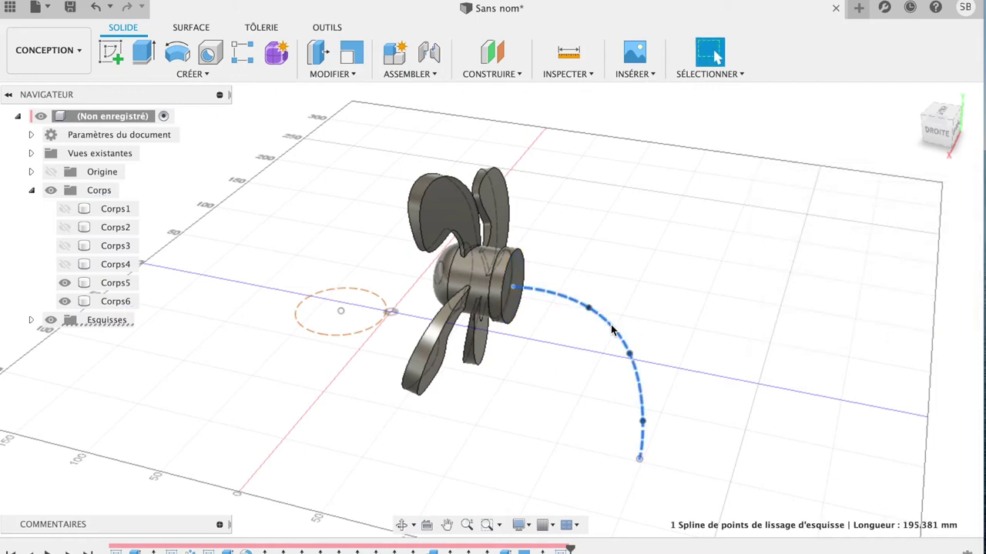
Delete the old spline and start a new sketch on the plane through the propeller axis
key(Delete)
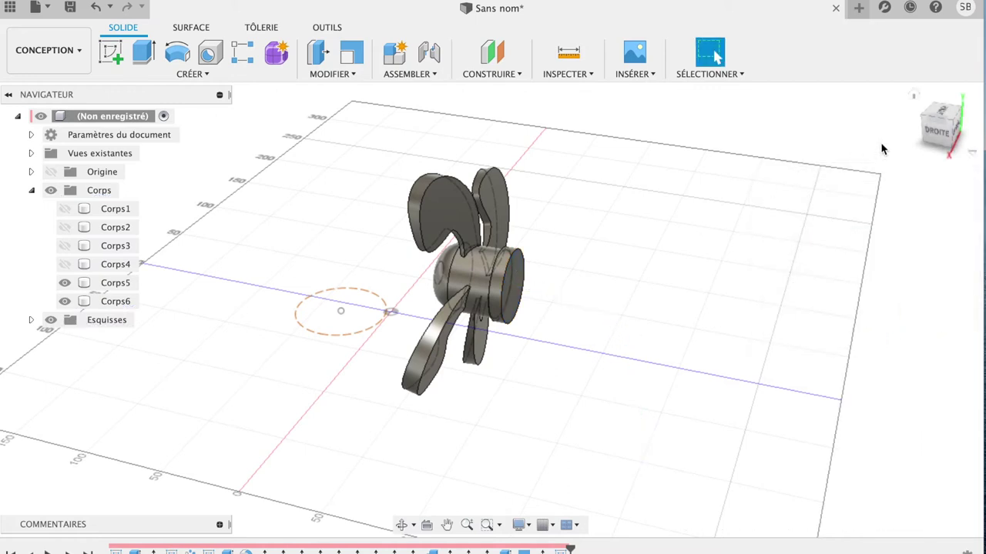
click(939, 137)
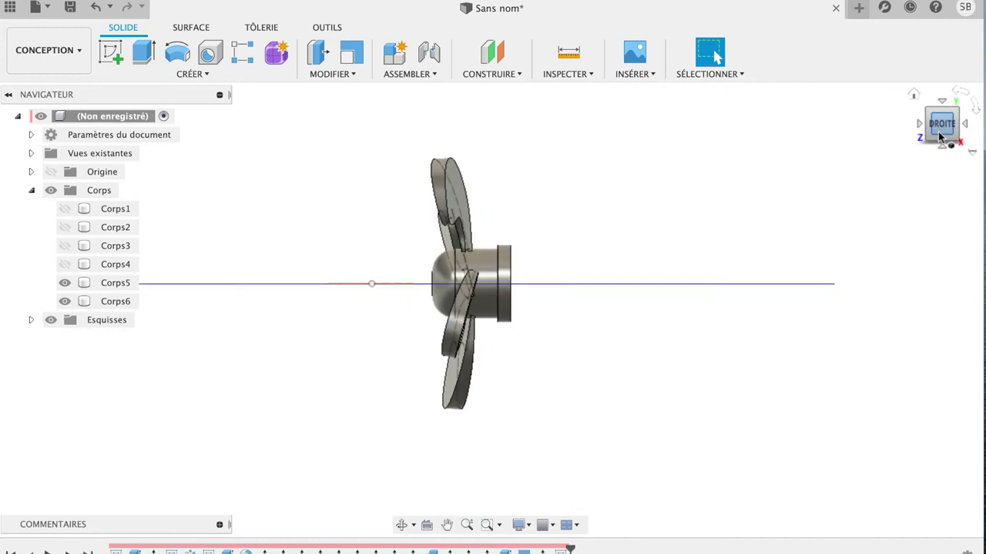
click(107, 54)
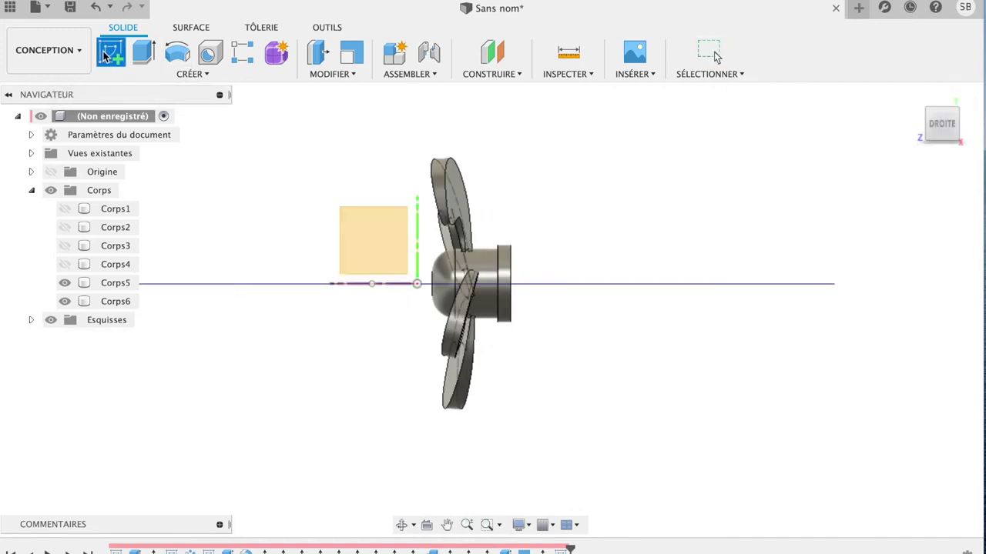
click(385, 267)
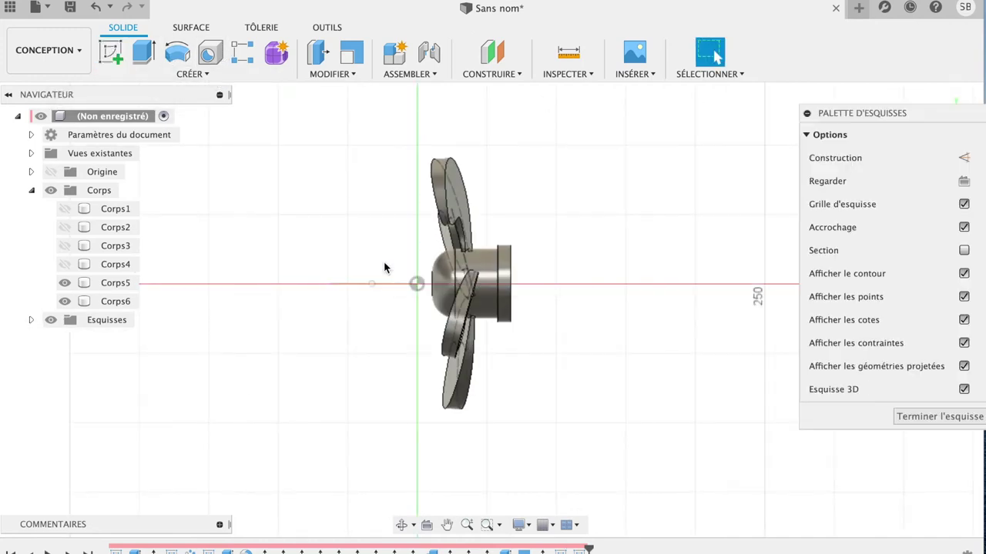
Draw a four-point spline from the hub end curving outward and downward, then finish the sketch
click(210, 51)
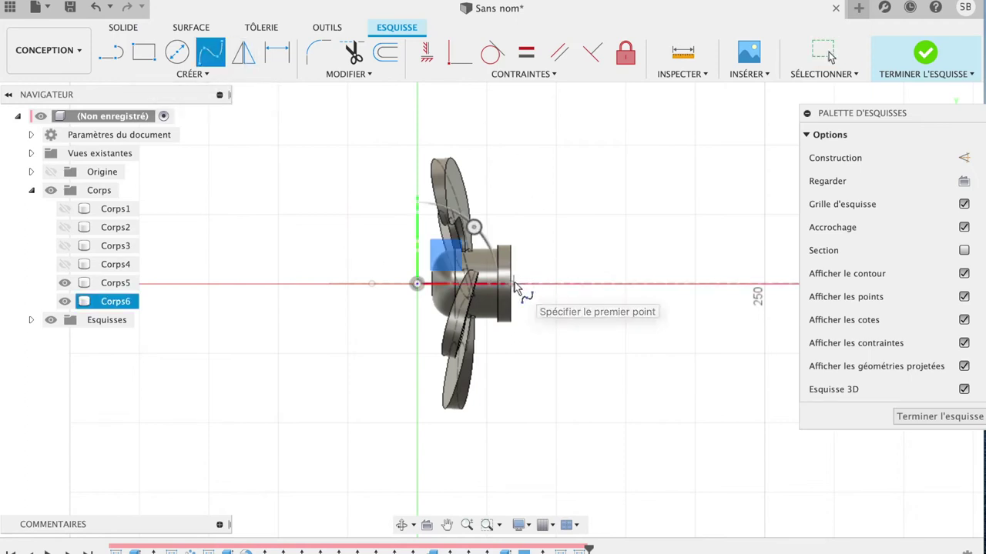
click(514, 283)
click(622, 307)
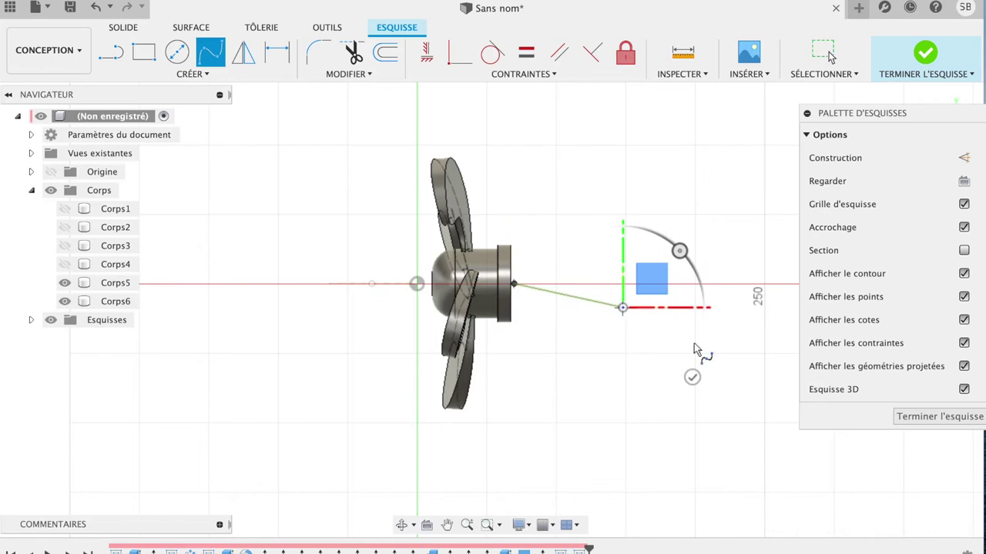
click(683, 419)
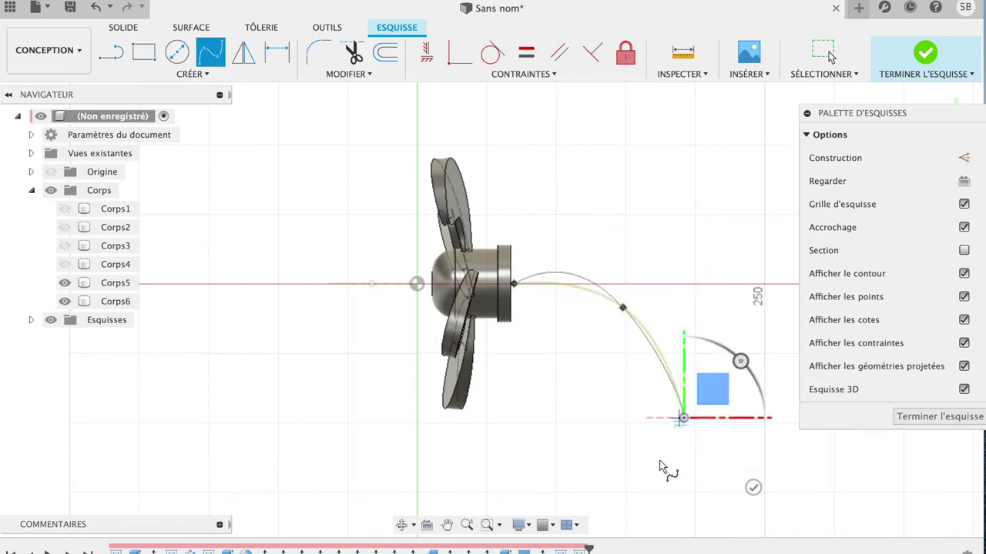
click(693, 492)
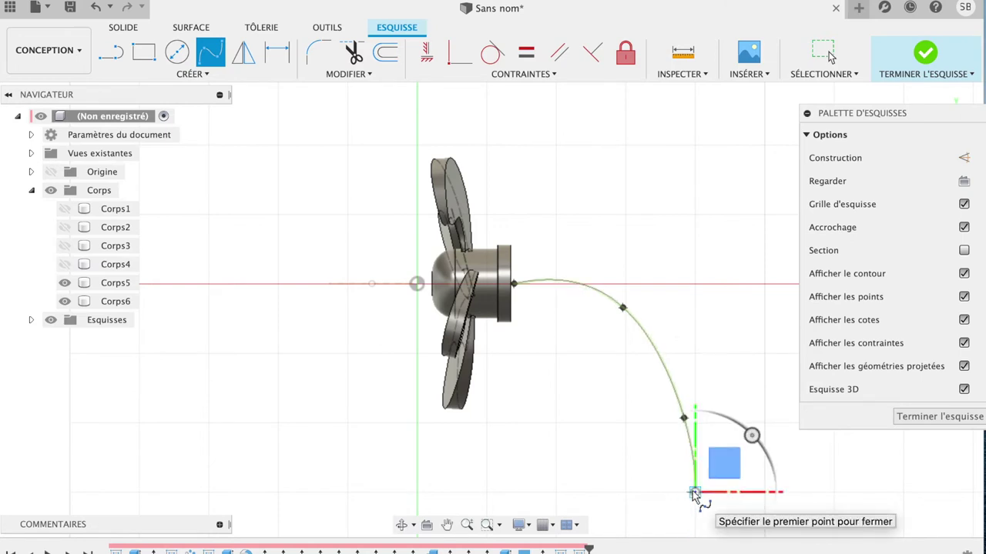
key(Escape)
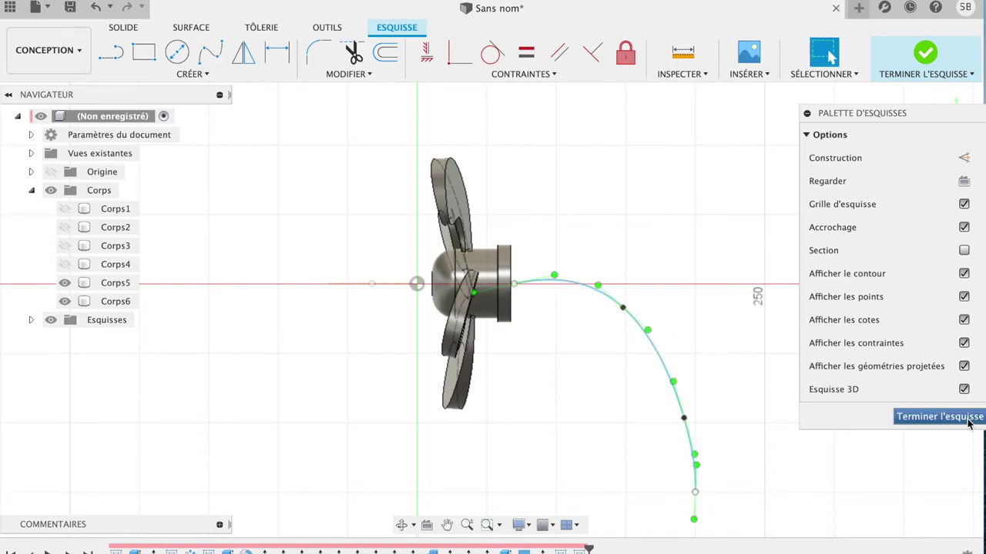
click(952, 416)
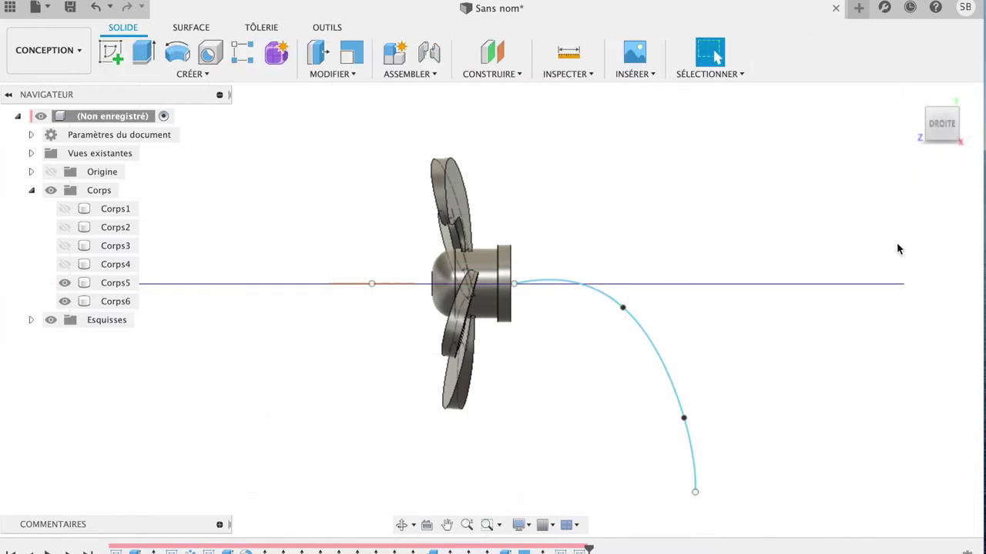
Start a sweep of the hub's flat end face using the spline as the path
click(942, 130)
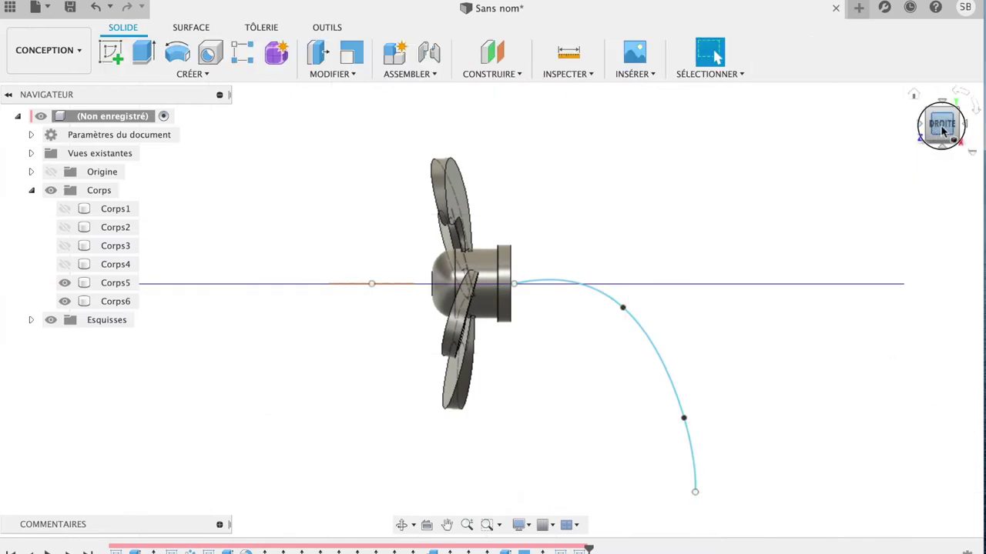
drag(942, 131, 895, 132)
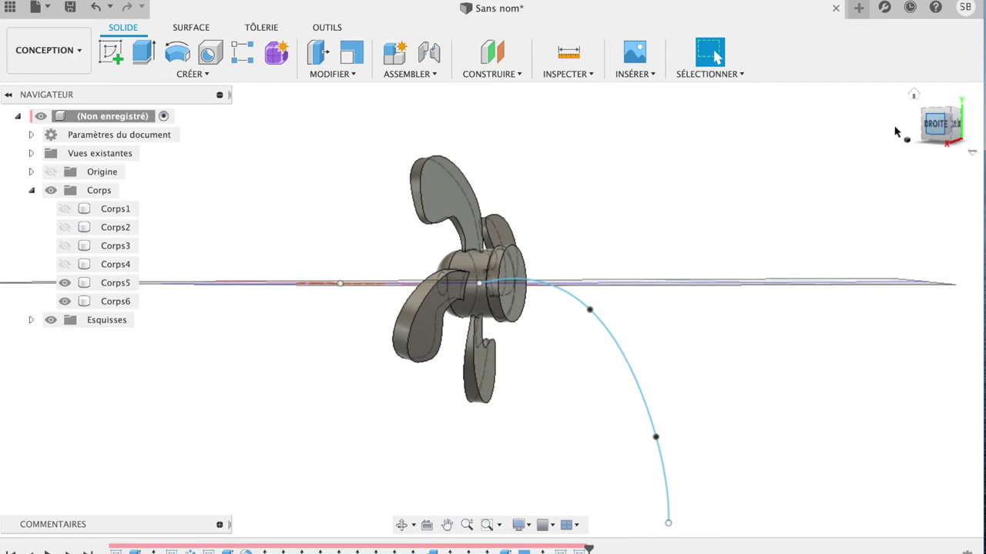
click(516, 308)
click(516, 308)
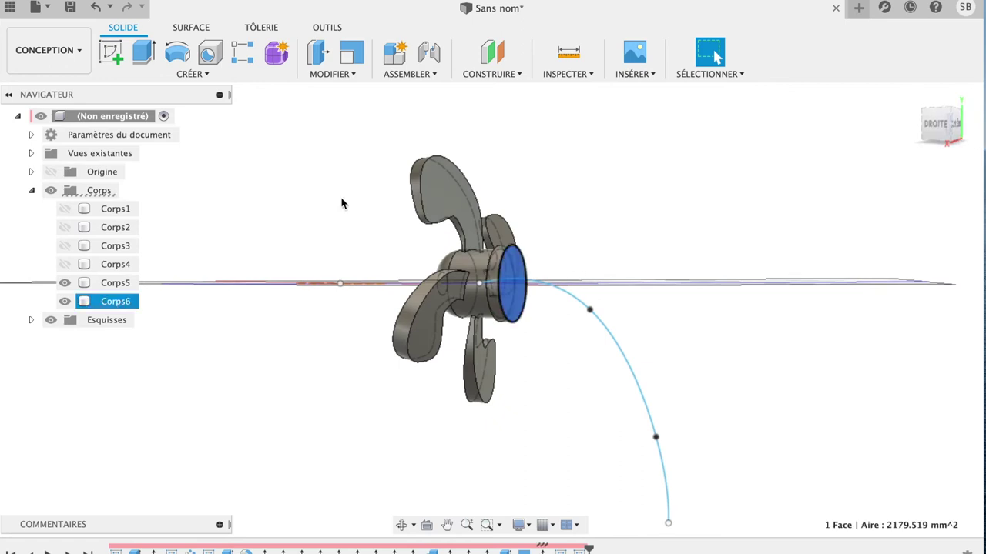
click(197, 75)
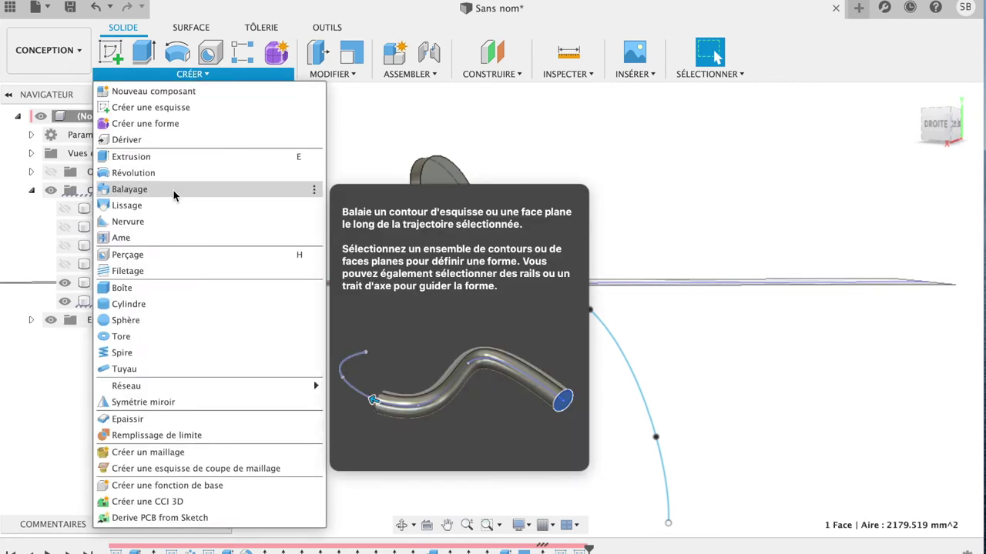
click(174, 196)
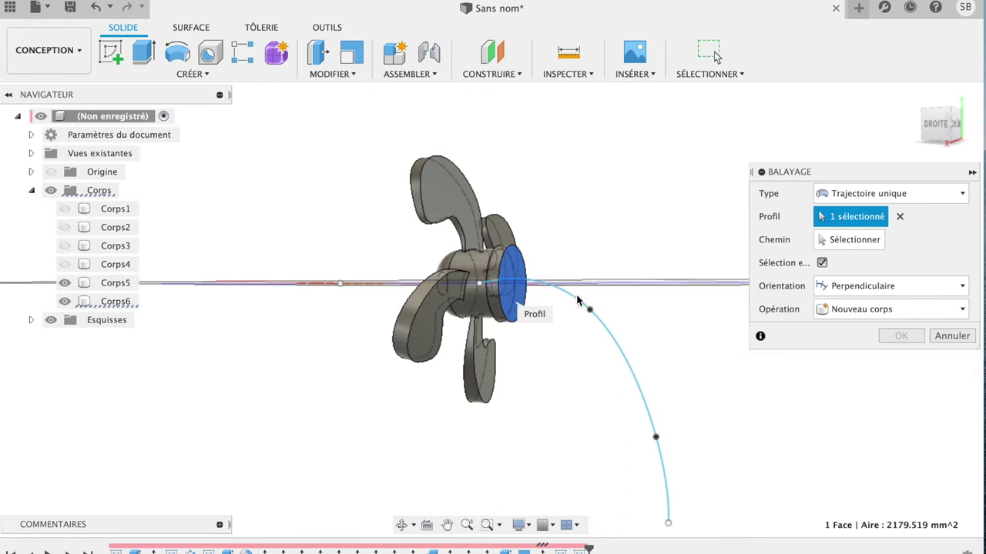
click(864, 241)
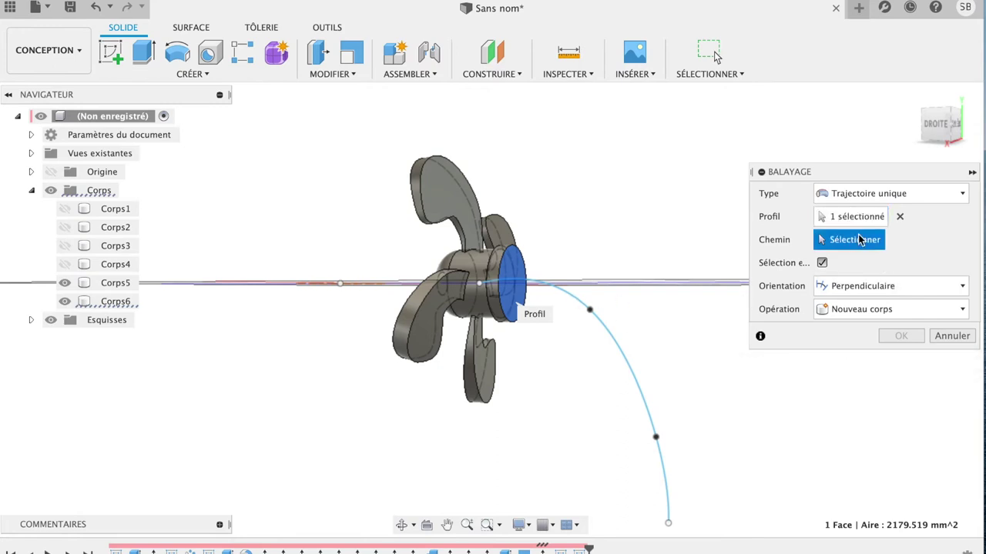
click(629, 374)
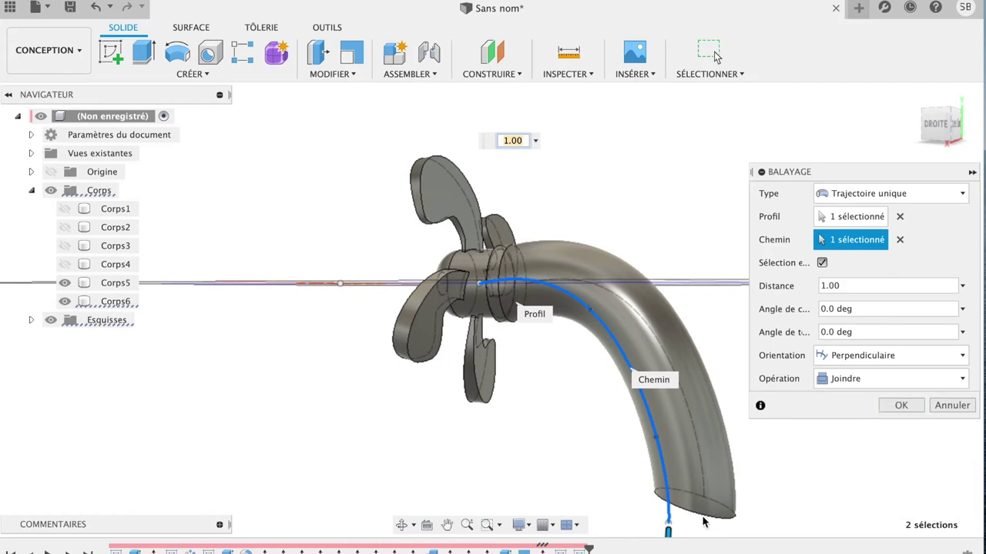
Set the sweep distance to 0.952 and create it as a new body, Corps7
click(663, 516)
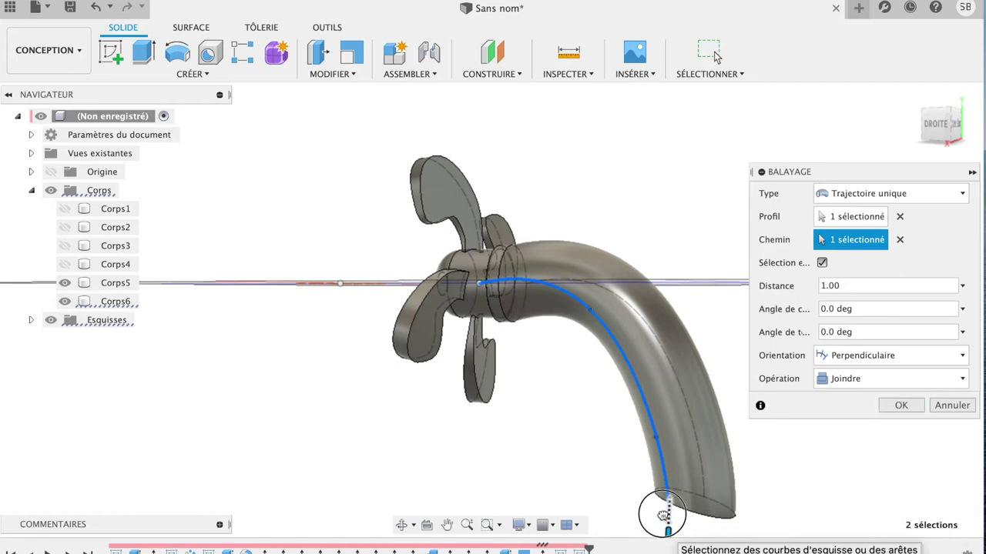
drag(663, 516, 660, 522)
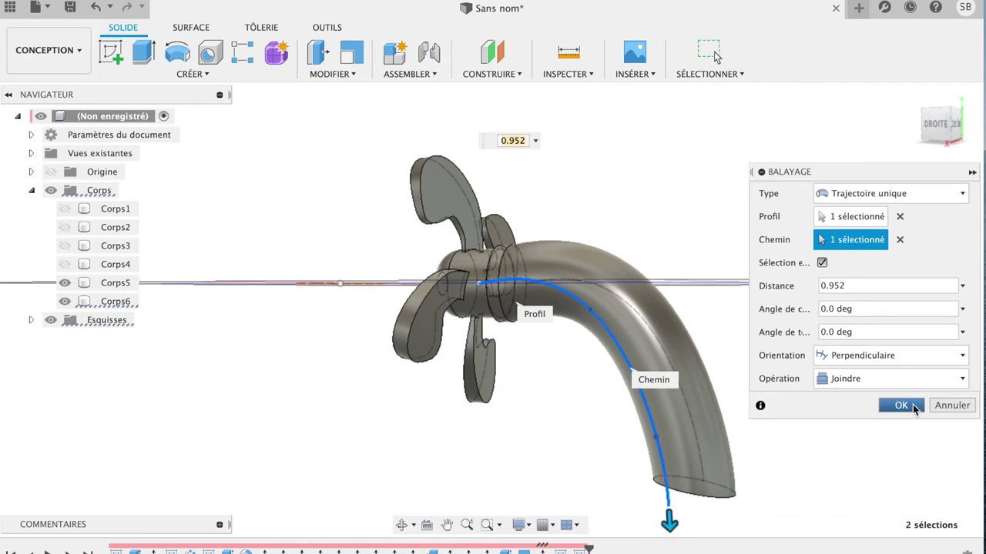
click(891, 379)
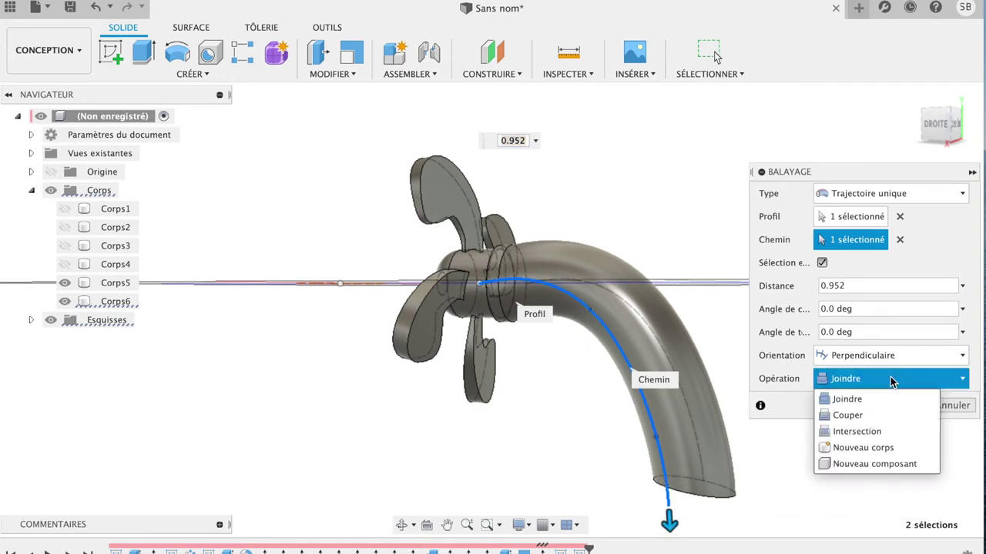
click(871, 448)
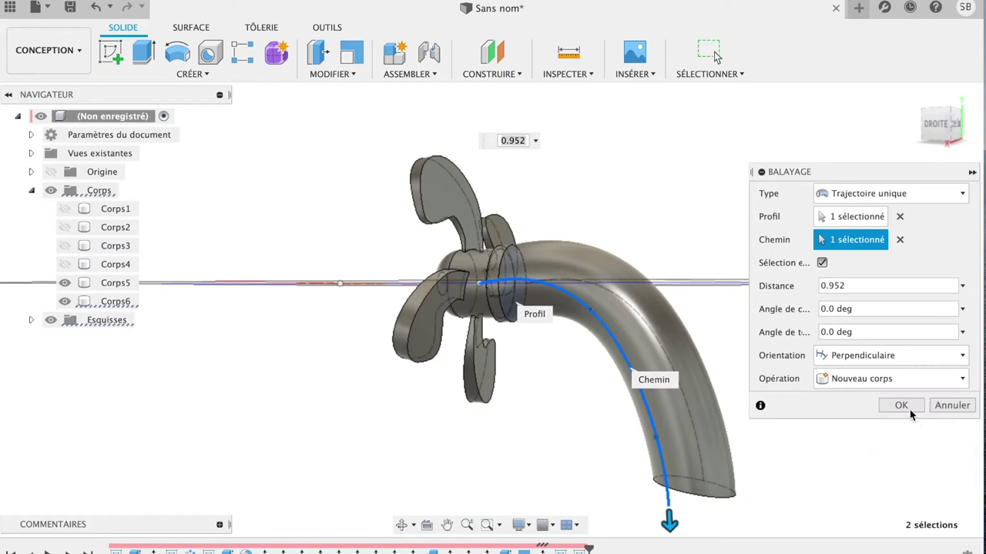
click(909, 408)
mouse_move(945, 144)
mouse_down()
mouse_move(939, 176)
mouse_move(965, 182)
mouse_move(963, 159)
mouse_up()
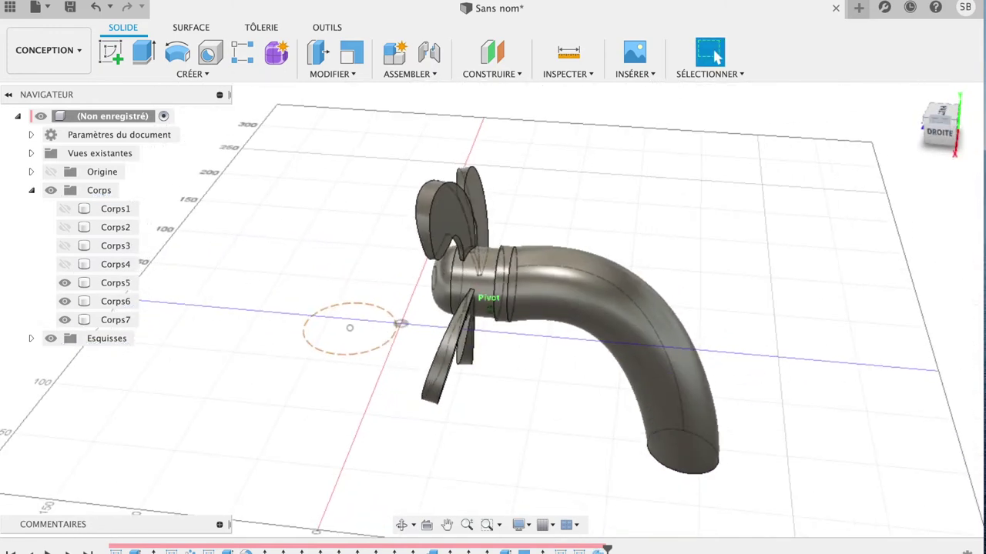
Hide Corps7, join tool Corps5 into target Corps6 with Joindre, then hide Corps5
click(64, 320)
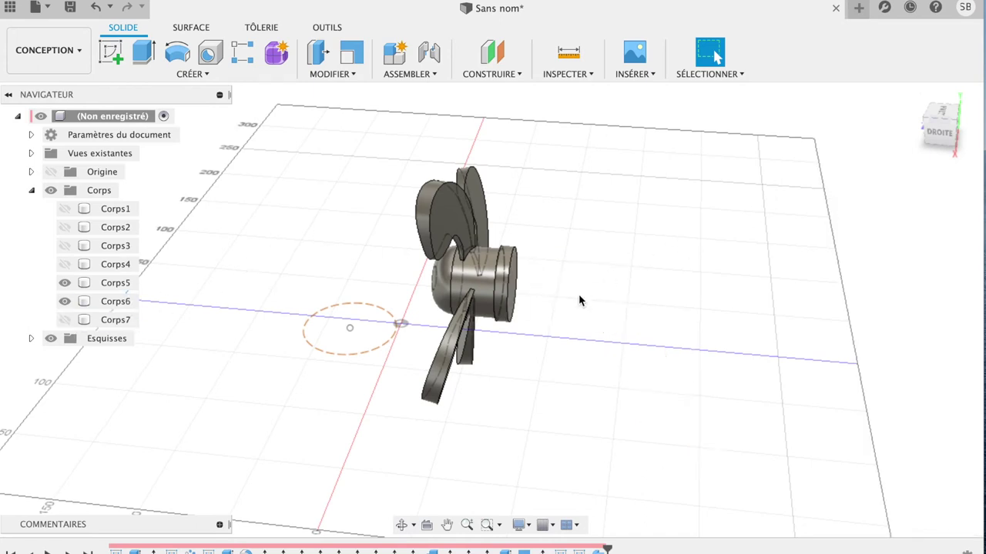
click(341, 74)
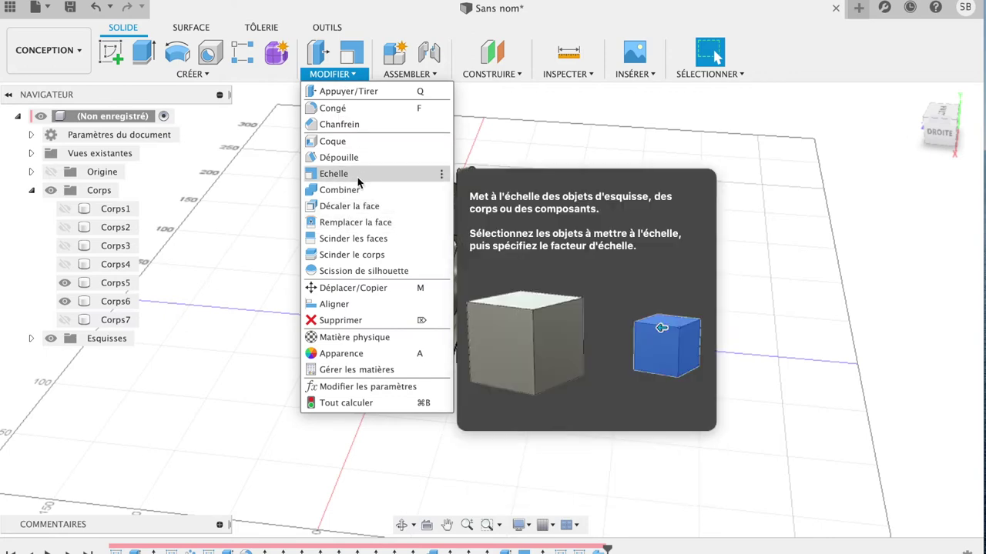
click(348, 192)
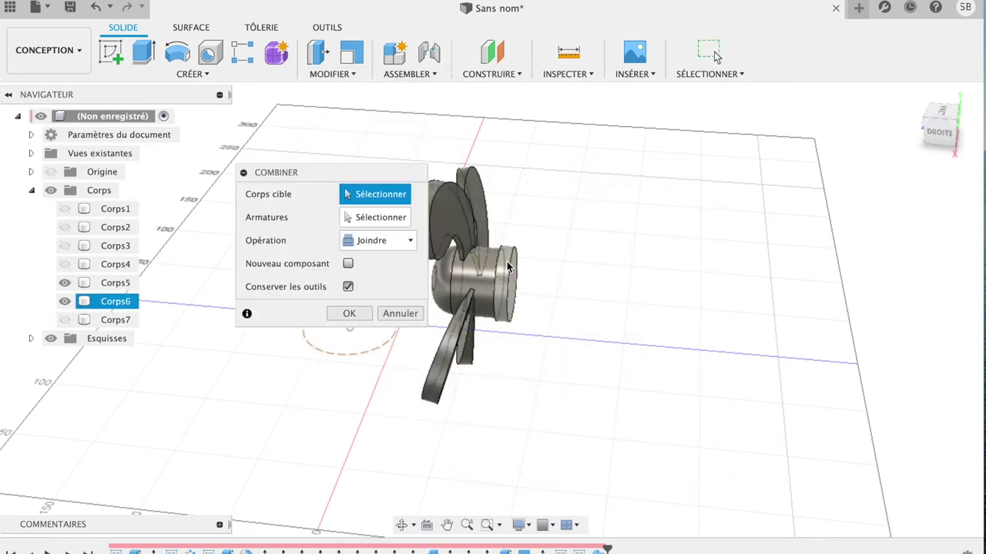
click(484, 271)
click(478, 284)
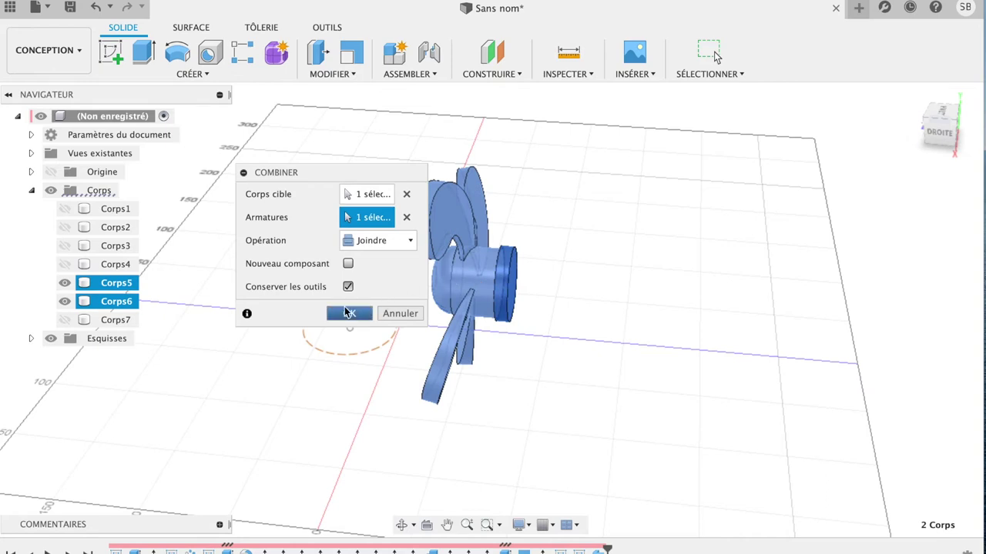
click(349, 317)
click(65, 283)
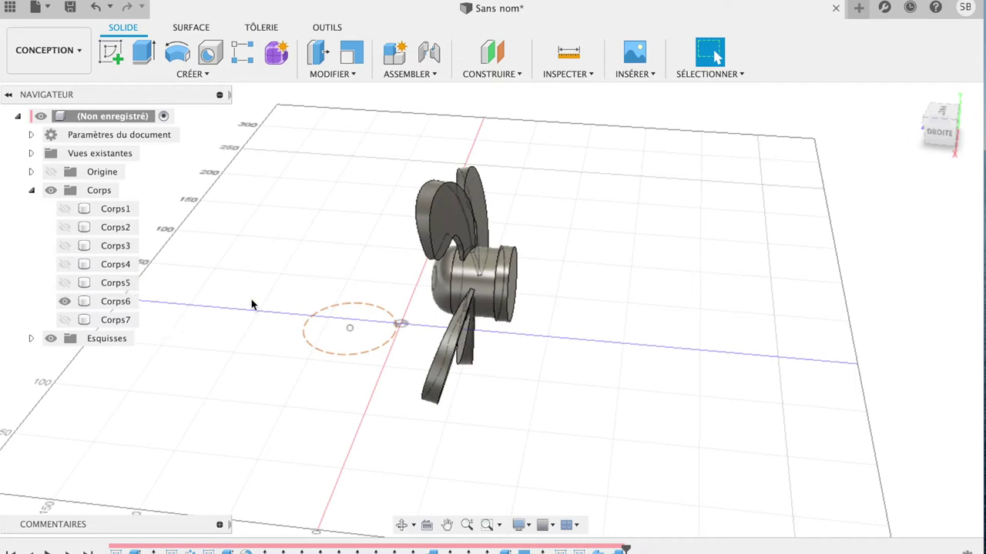
Orbit to an isometric view and select the flat end face of the Corps6 hub
click(451, 297)
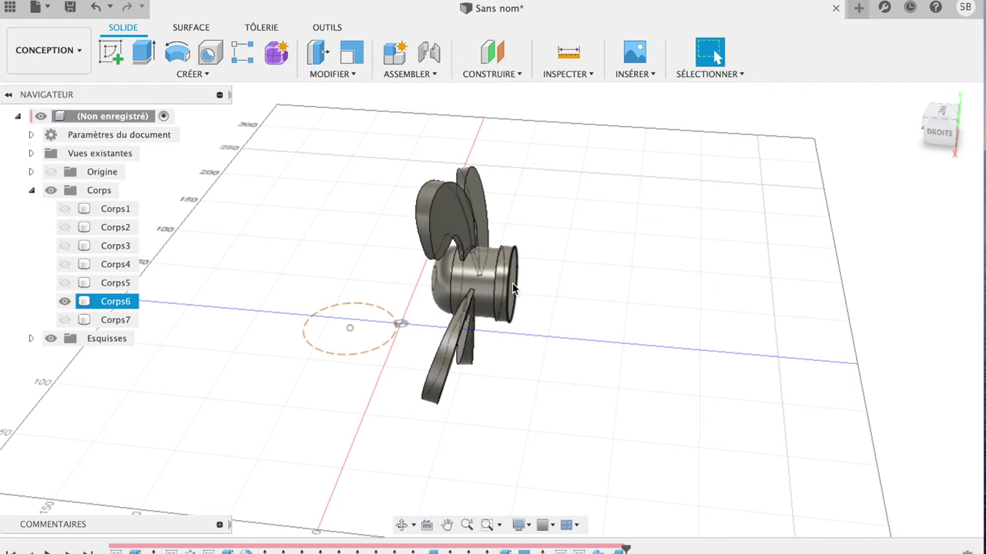
click(874, 187)
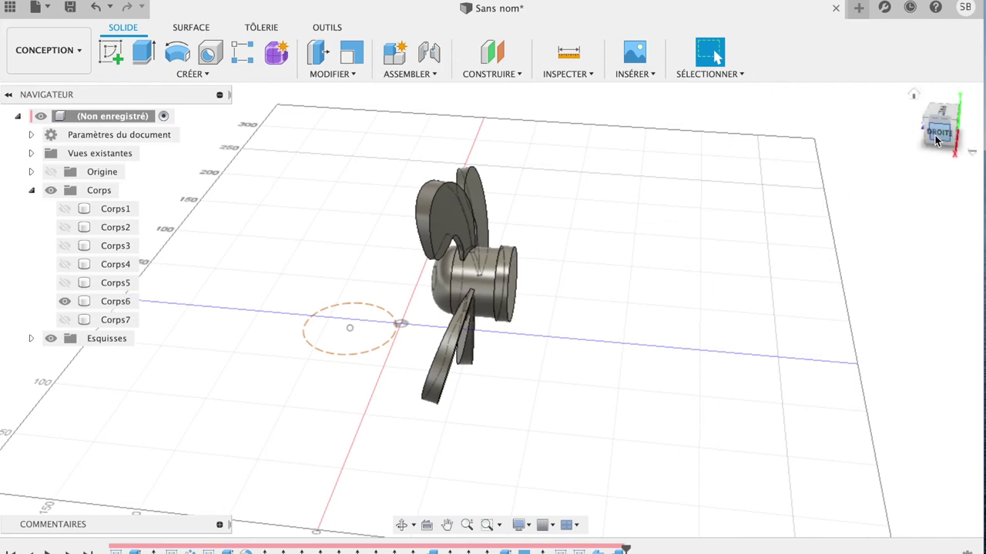
drag(916, 131, 863, 125)
click(490, 290)
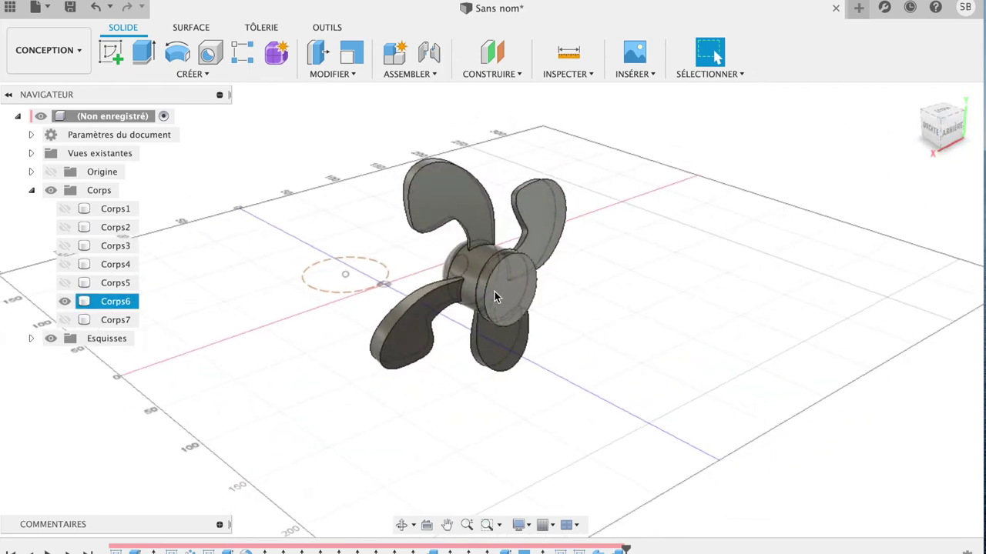
click(503, 292)
Shell the hub from that face with a 3 mm inner wall thickness
click(352, 75)
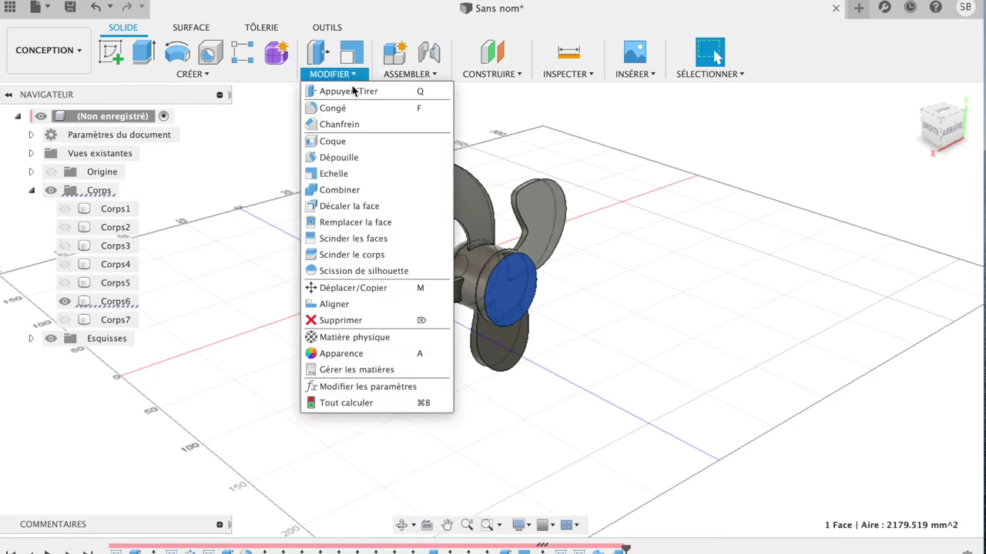
click(337, 141)
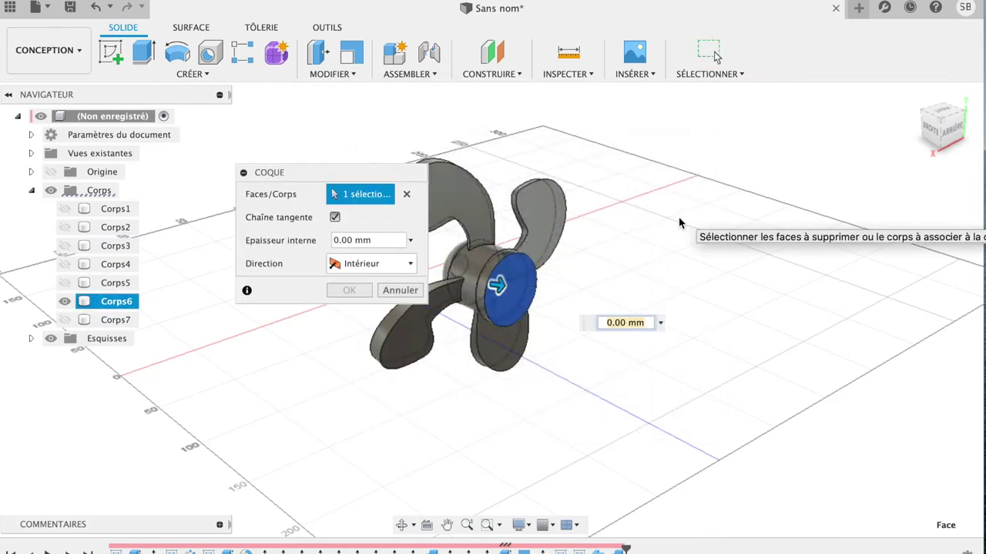
click(410, 242)
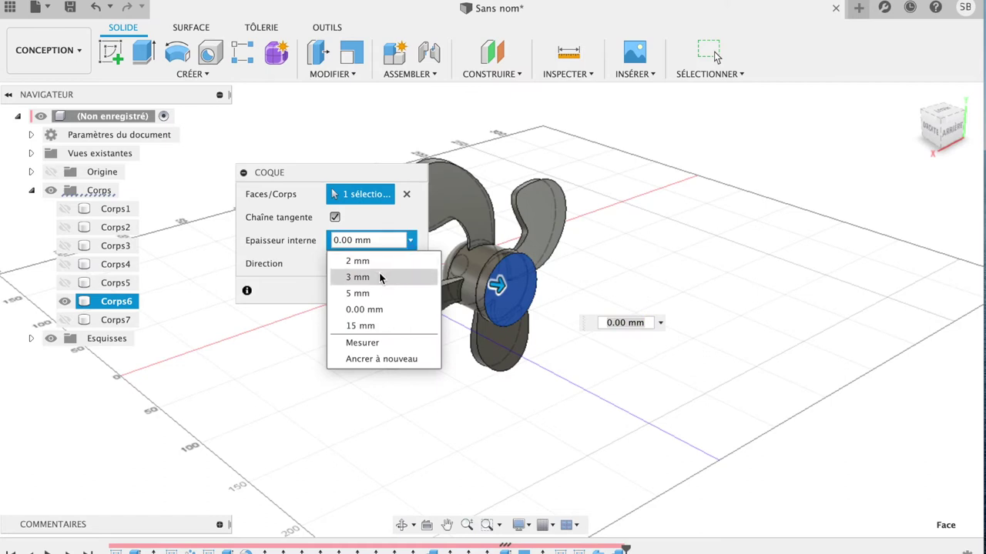
click(378, 278)
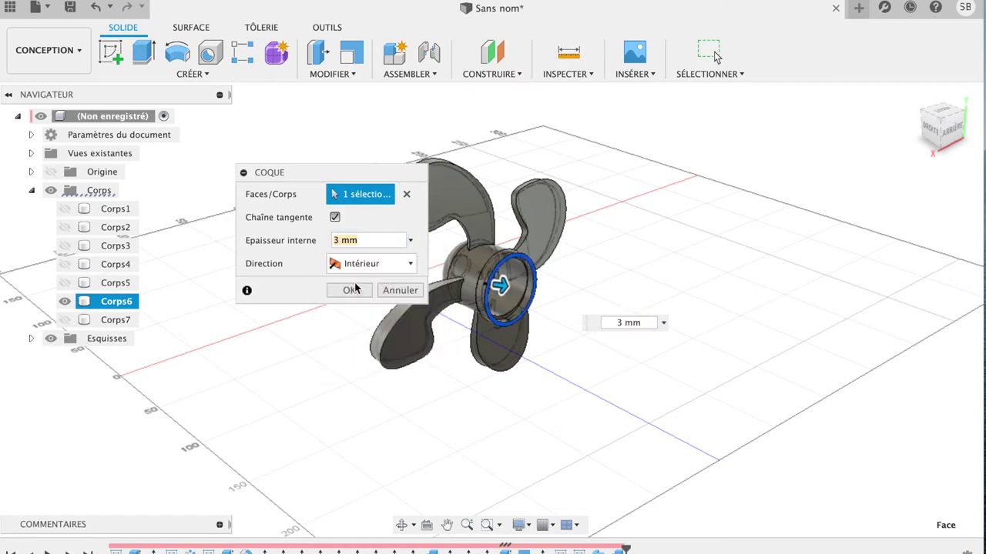
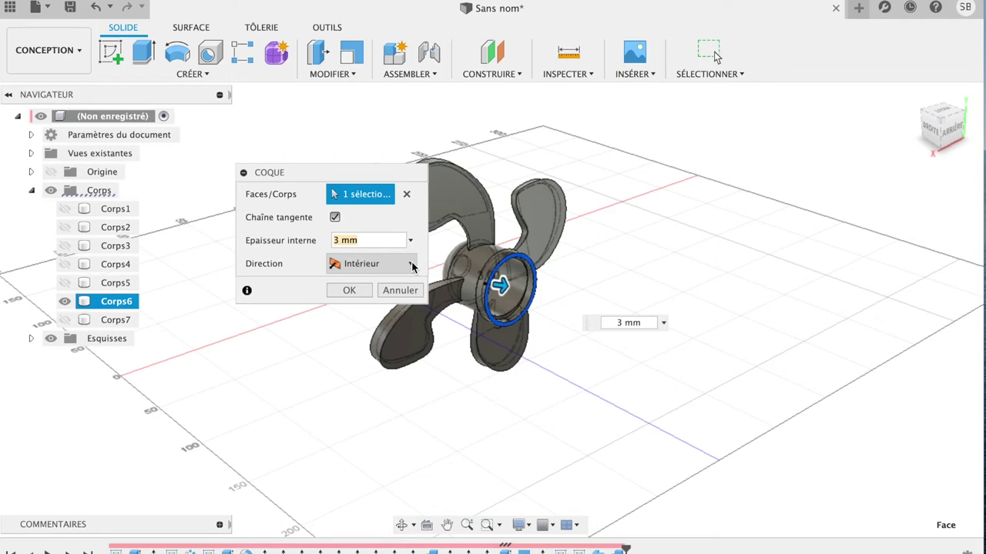
Apply the 3 mm inward shell to the hub and select its inner face from the back
click(349, 292)
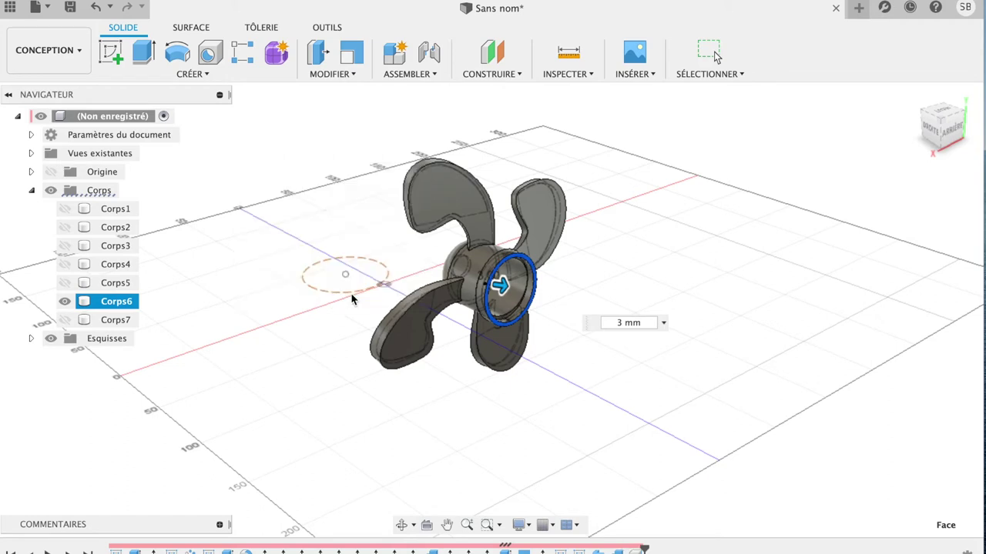
click(954, 135)
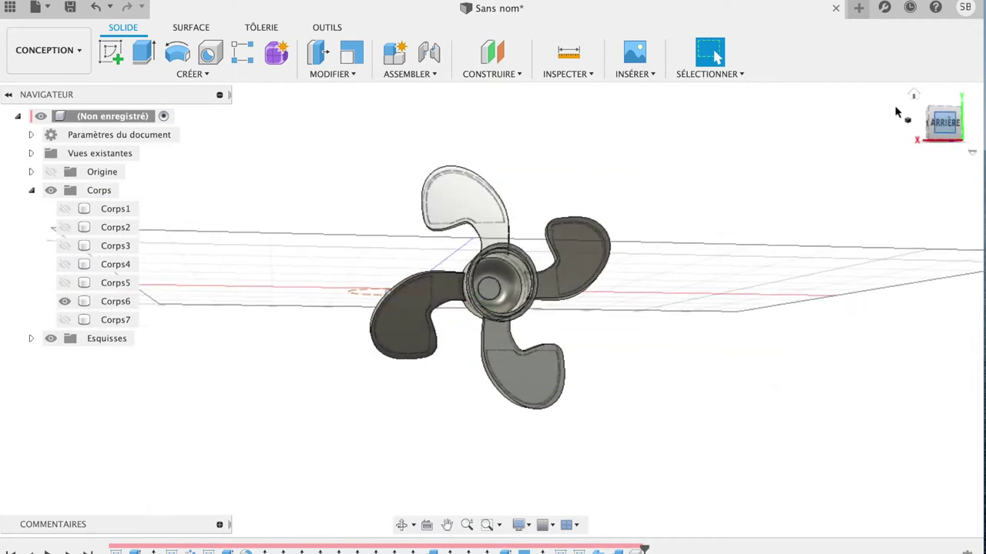
click(502, 307)
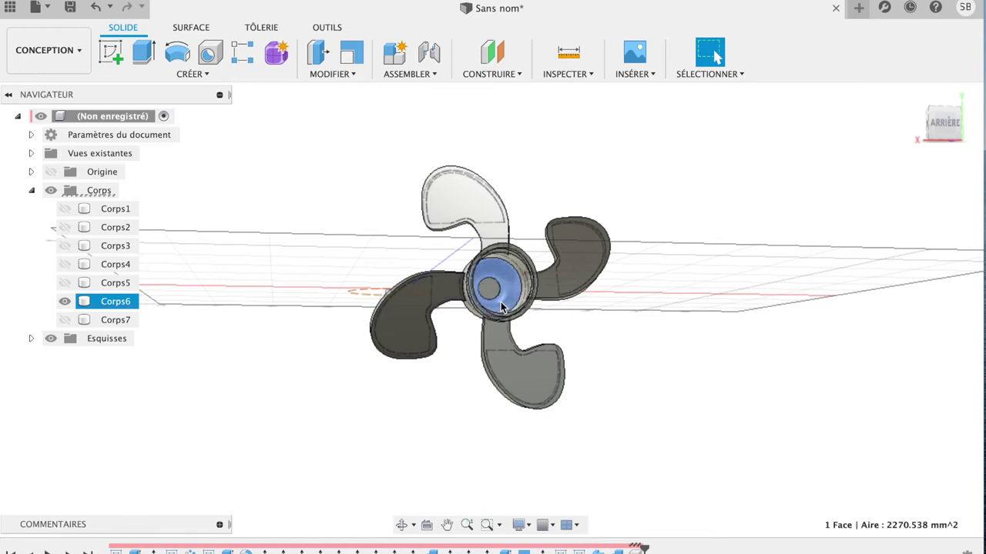
Start an extrusion on the hub's small central circular face
shift+click(490, 291)
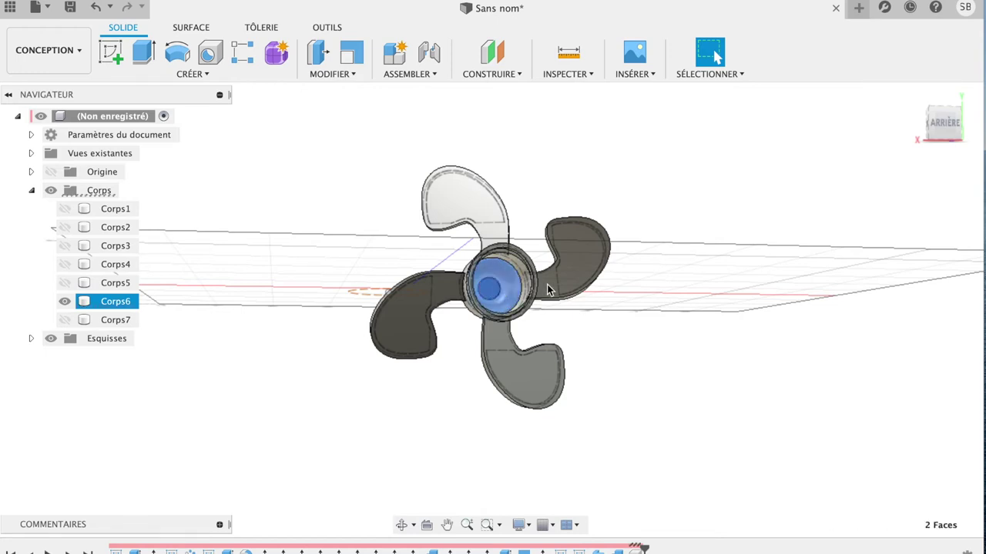
key(e)
click(491, 290)
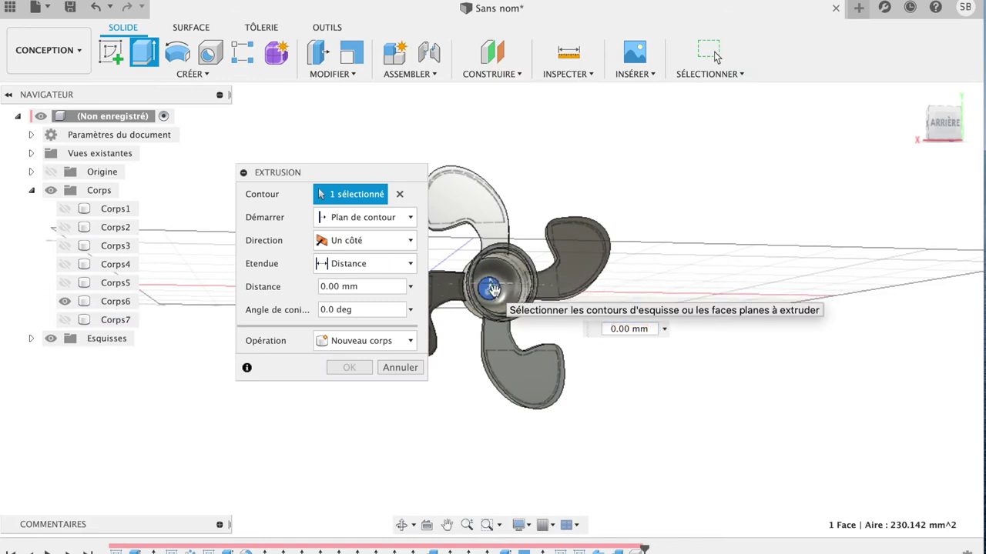
Extrude the hub's central face 30 mm, joined to the propeller body
drag(492, 290, 506, 285)
mouse_move(964, 122)
mouse_down()
mouse_move(968, 129)
mouse_move(891, 132)
mouse_move(908, 137)
mouse_up()
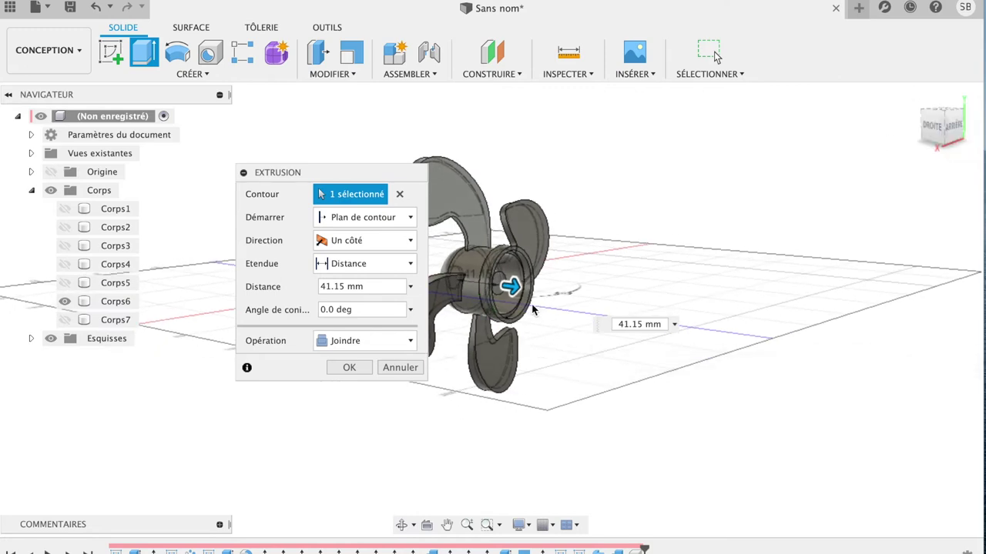
drag(509, 287, 511, 288)
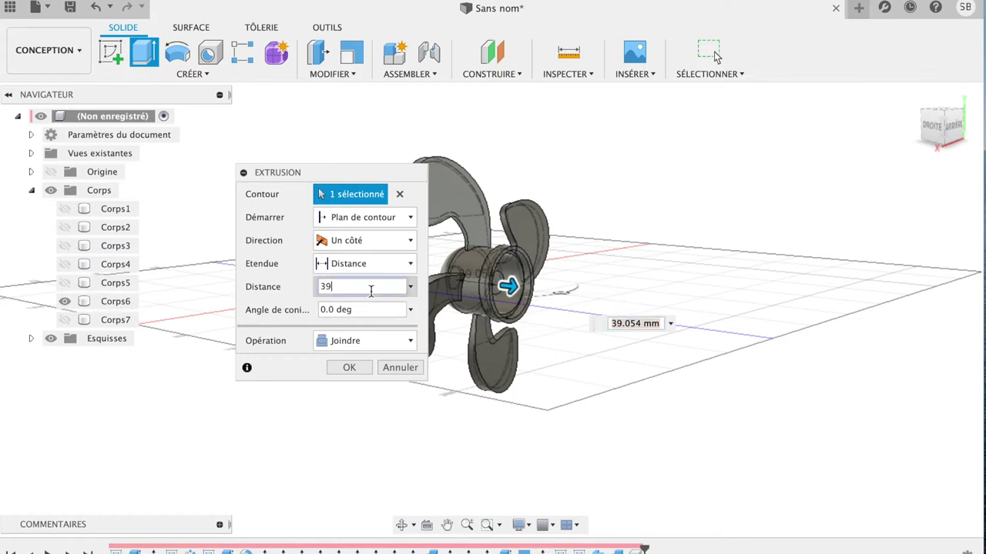
key(BackSpace)
text(0)
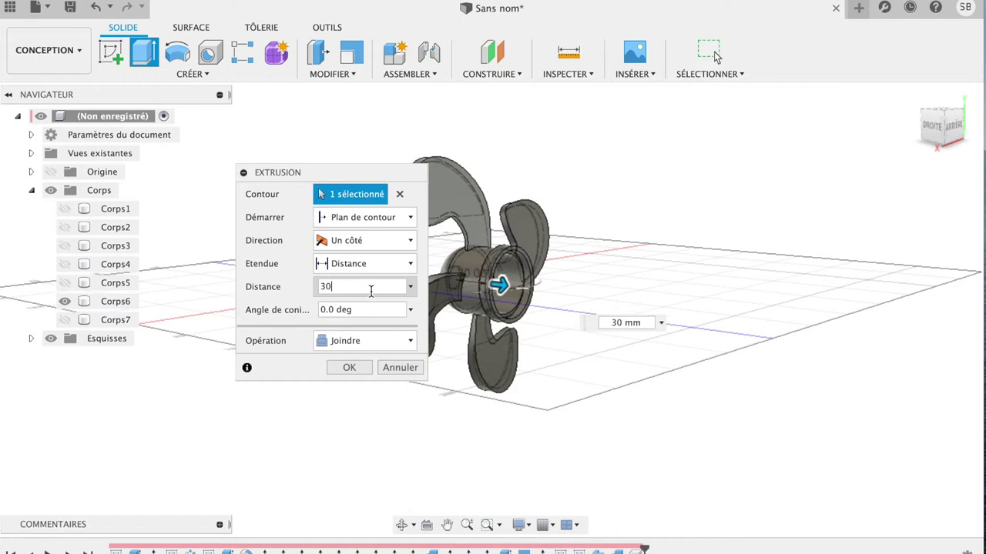
key(Return)
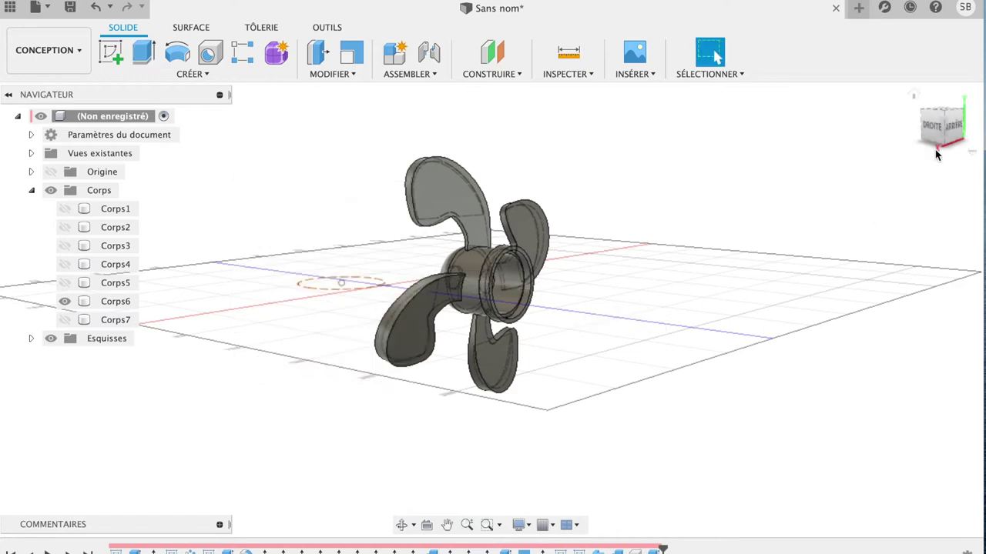
drag(953, 134, 902, 128)
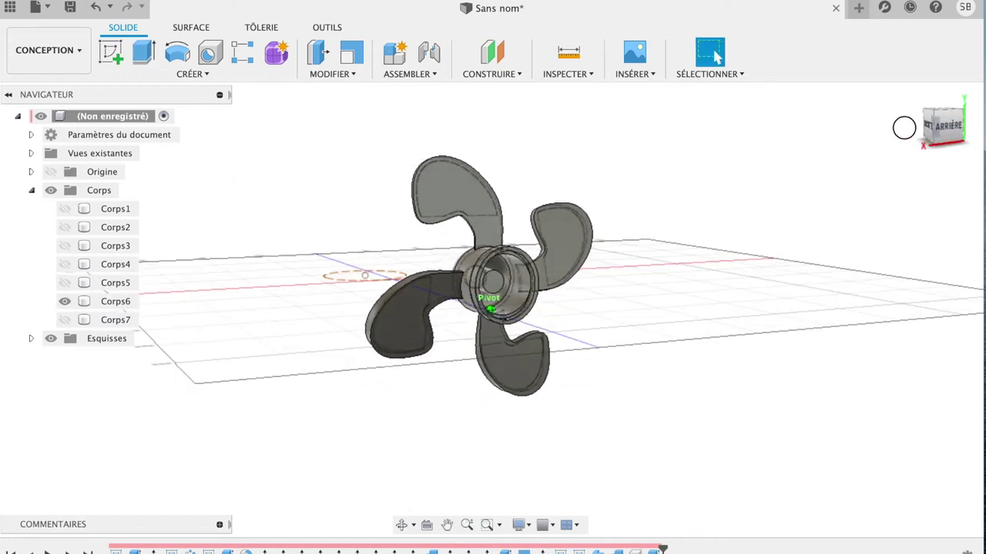
click(501, 268)
click(498, 266)
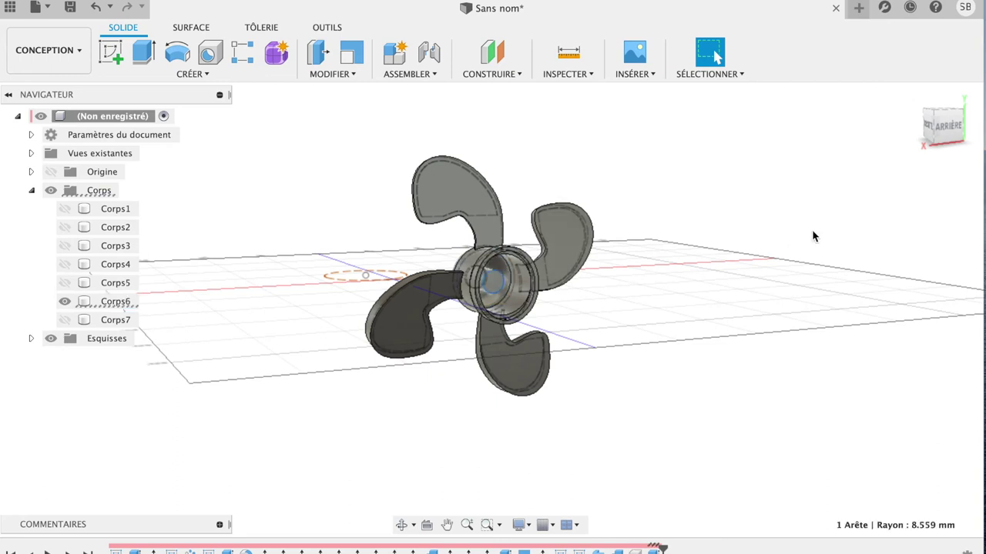
drag(953, 131, 890, 137)
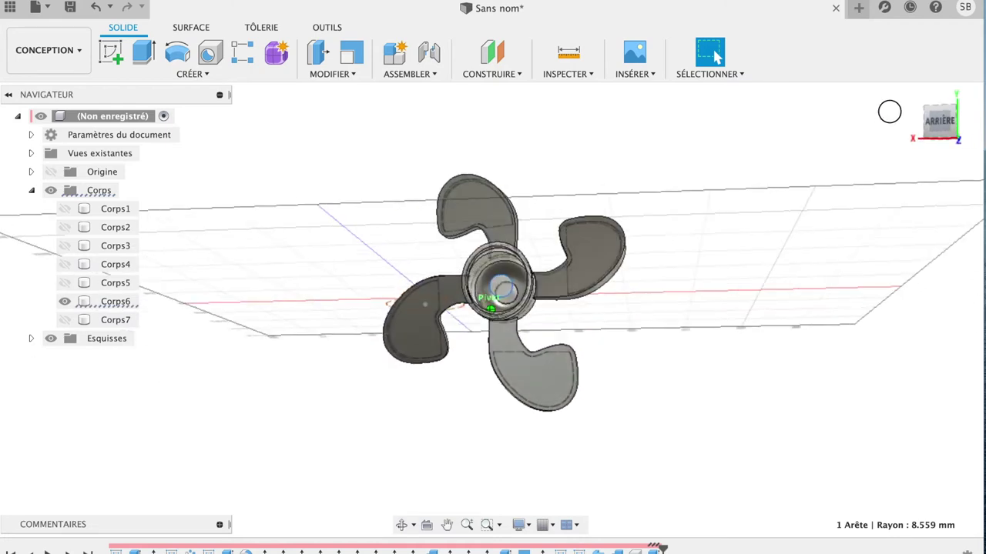
click(493, 307)
key(e)
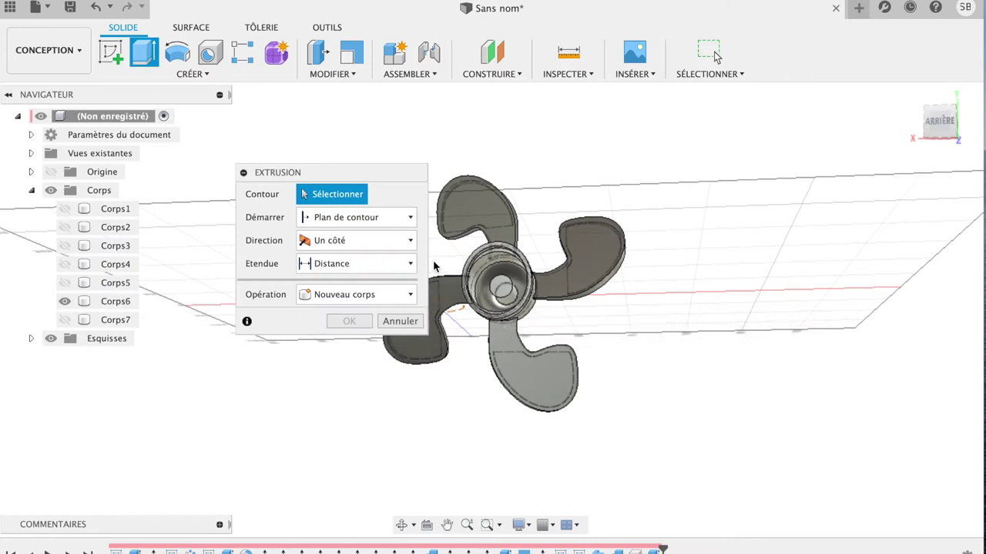
scroll(509, 286, up, 2)
scroll(510, 286, up, 3)
scroll(531, 273, up, 2)
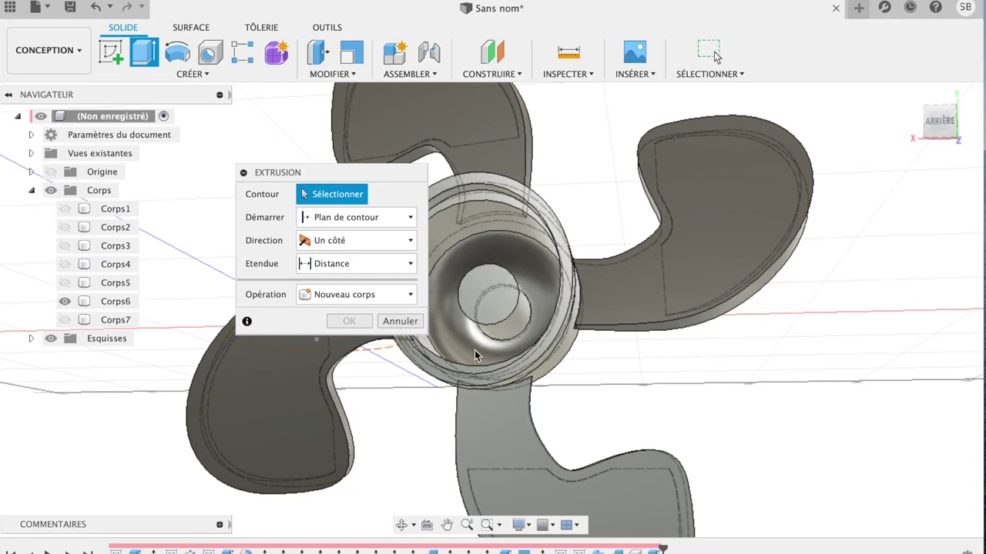
click(403, 327)
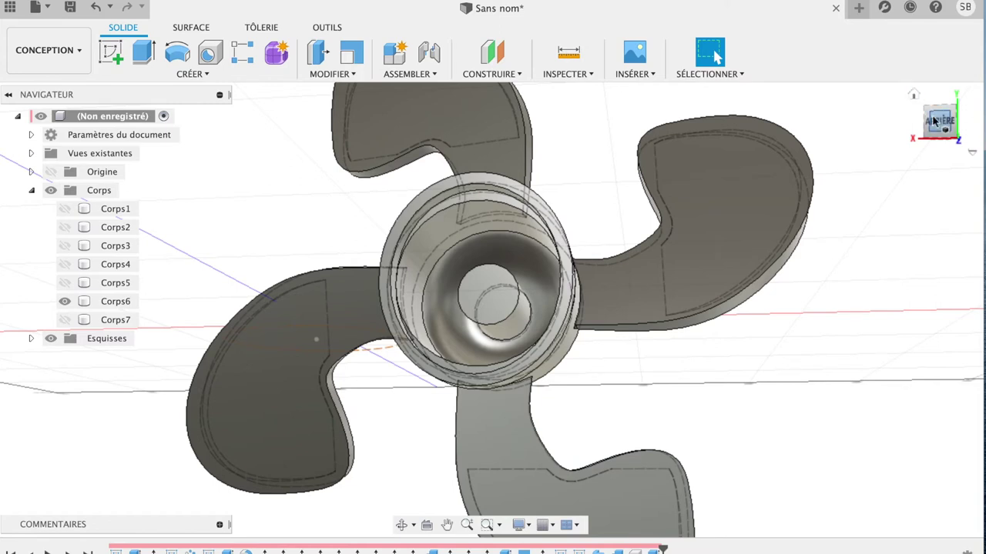
click(914, 95)
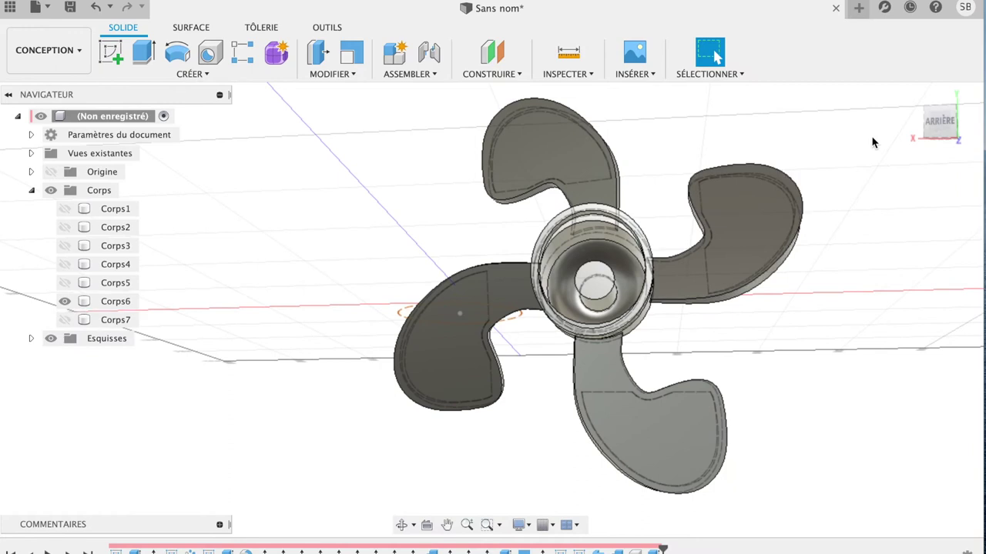
click(913, 95)
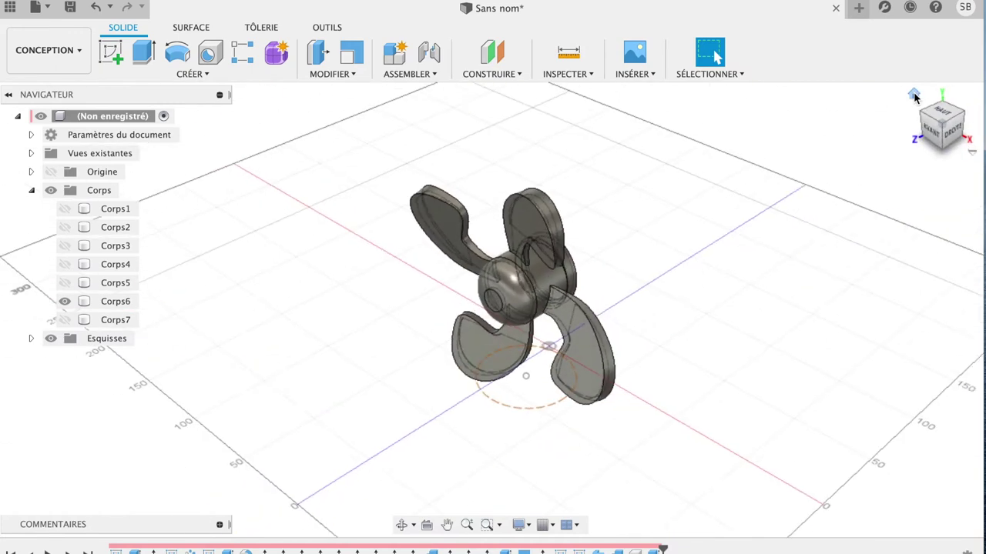
click(955, 135)
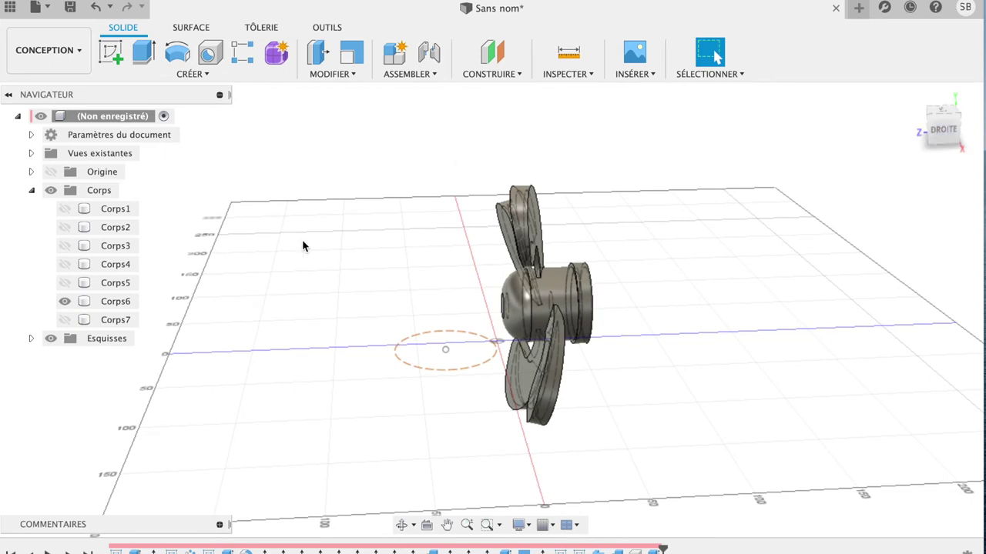
Show tube Corps7, hide propeller Corps6, and view the tube from the front
click(64, 320)
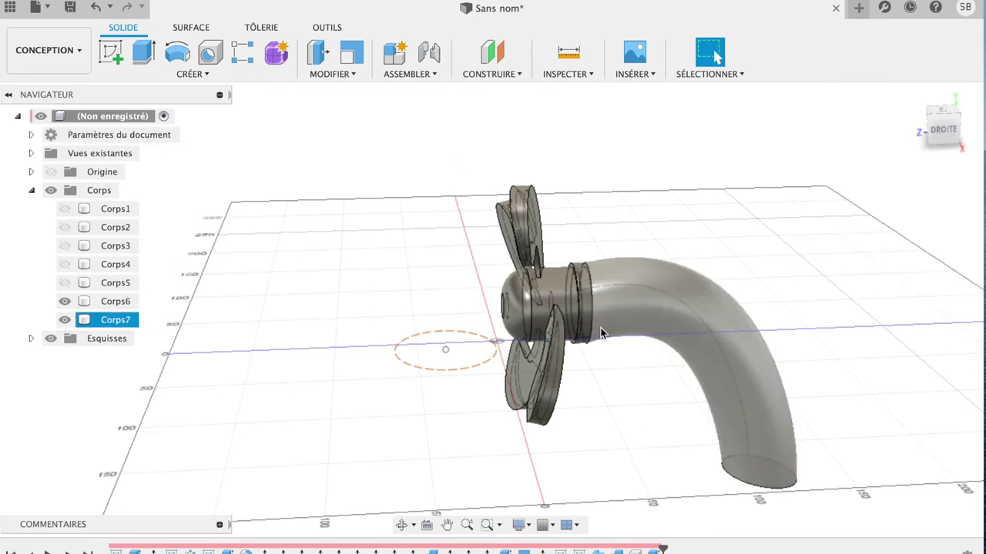
shift+middle_drag(940, 140, 908, 93)
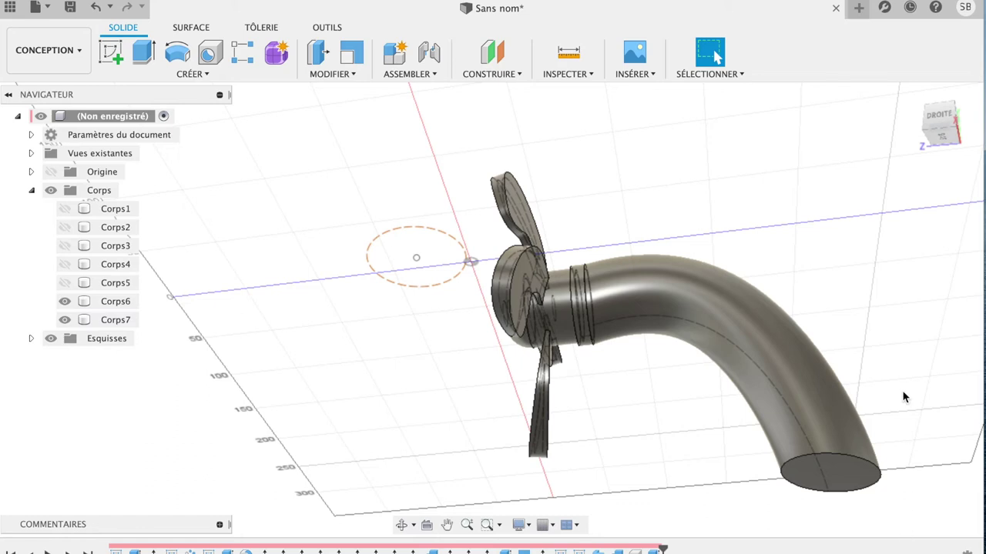
click(65, 301)
click(914, 95)
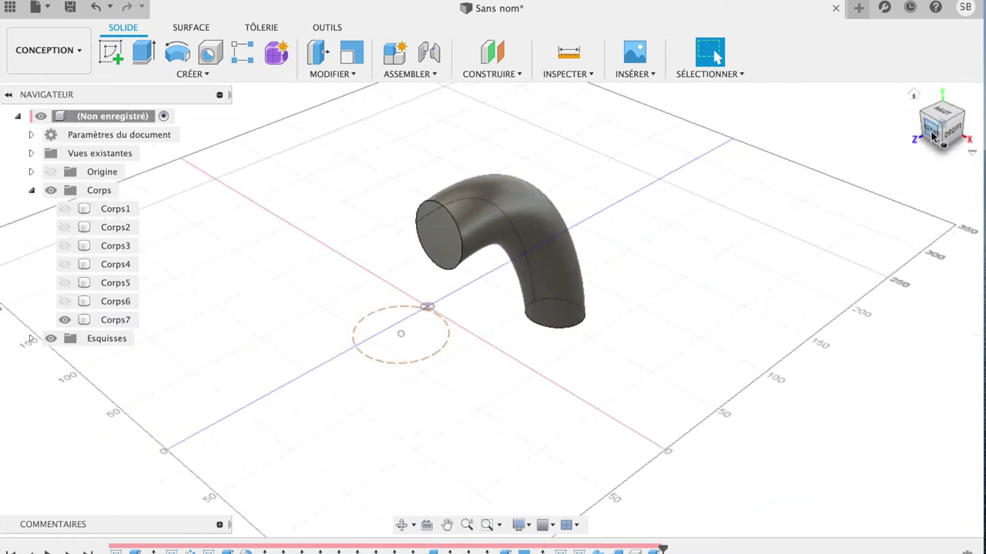
click(934, 135)
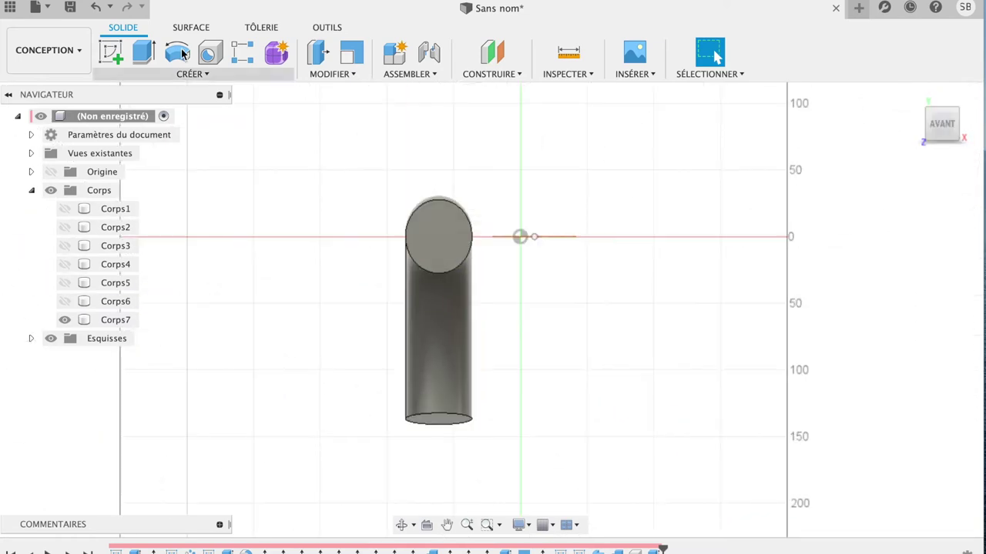
Start a sketch on the tube's end plane and draw a circle centred on it
click(111, 54)
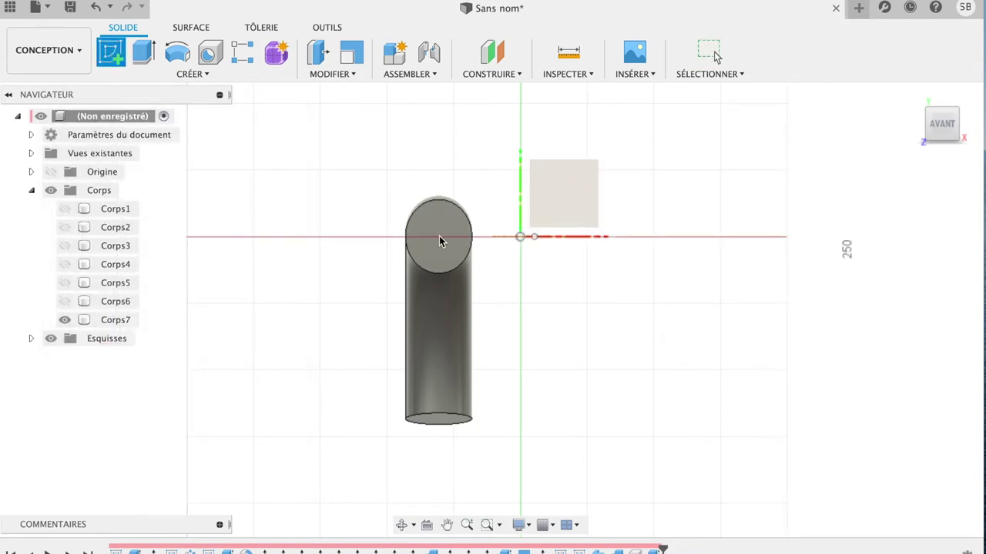
click(440, 239)
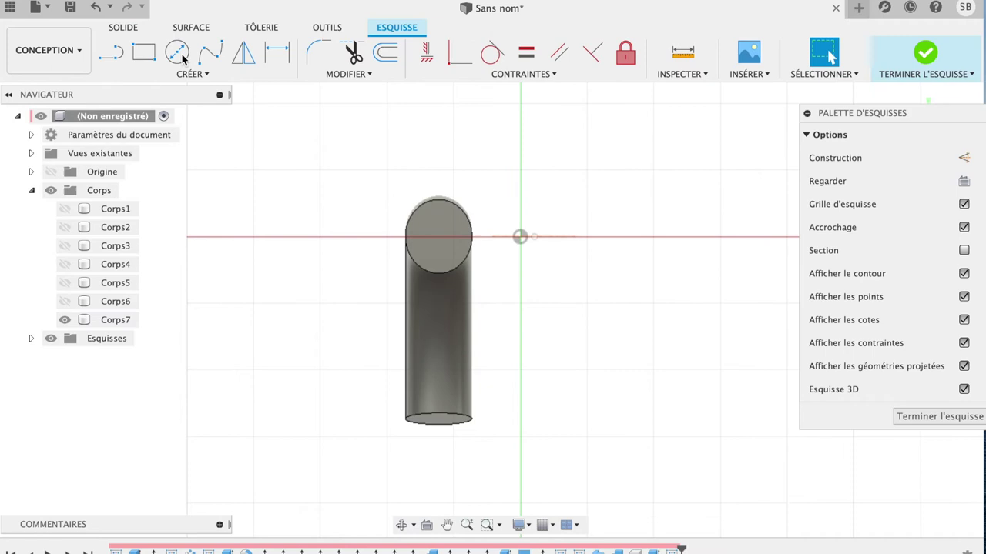
click(176, 51)
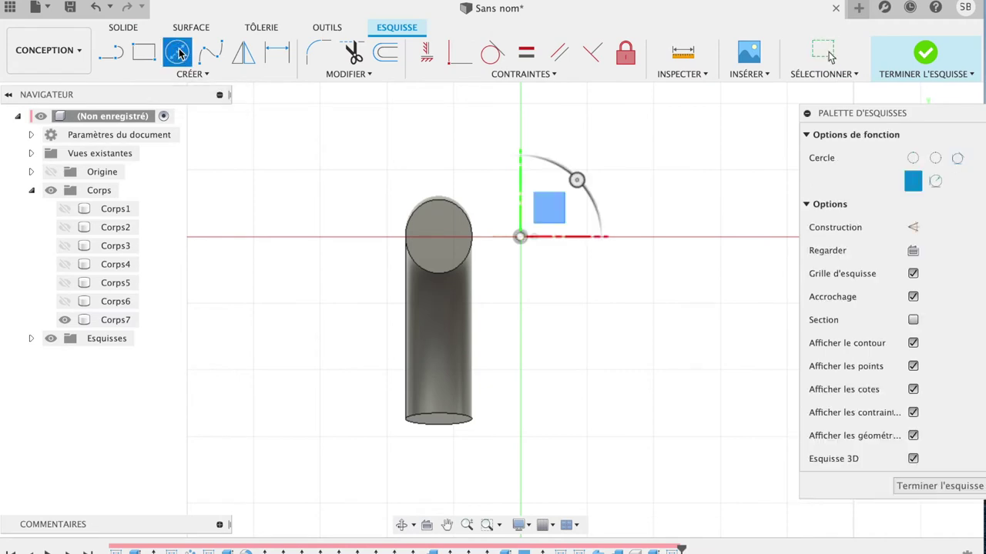
click(439, 237)
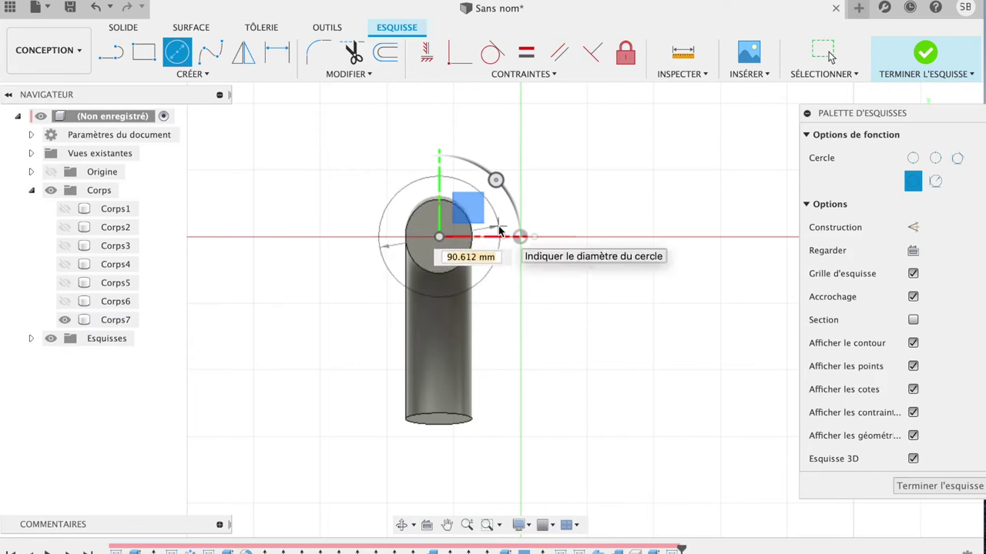
click(499, 231)
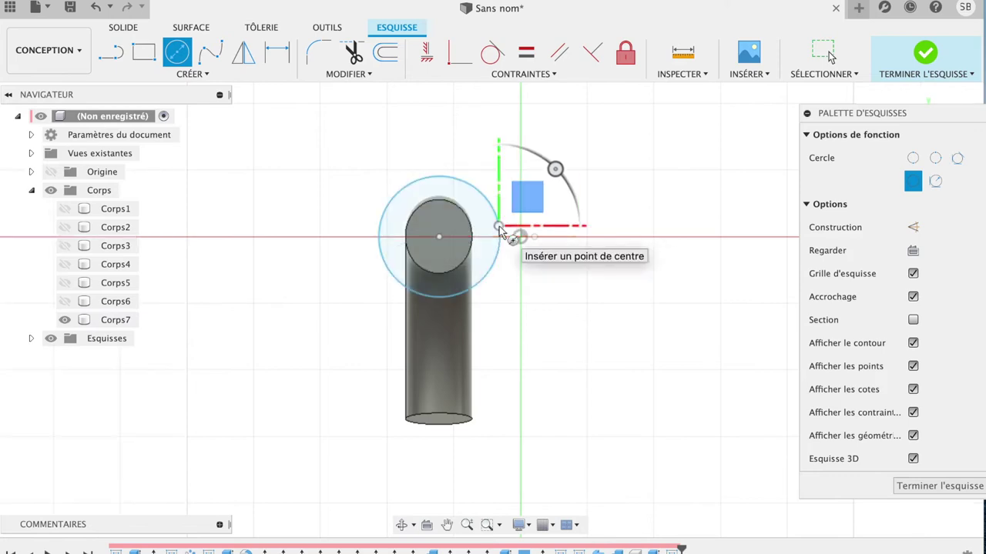
Add a second concentric circle, finish the sketch, and select the 4848.187 mm² ring profile
click(438, 238)
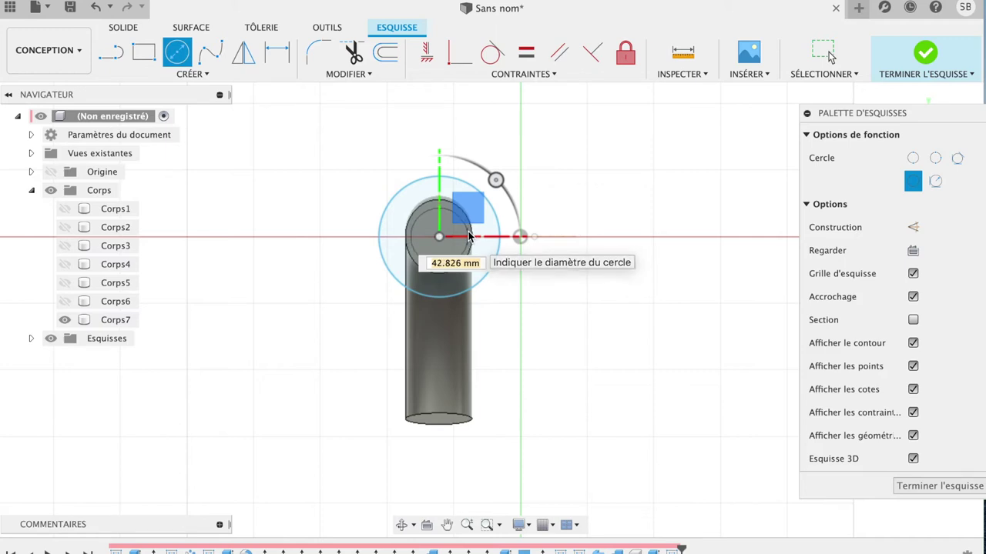
click(469, 237)
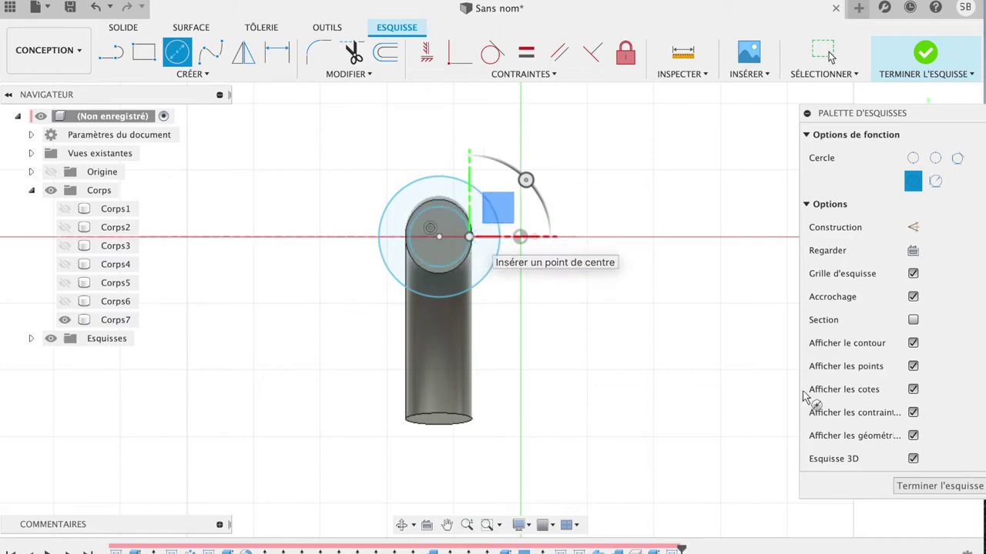
click(915, 488)
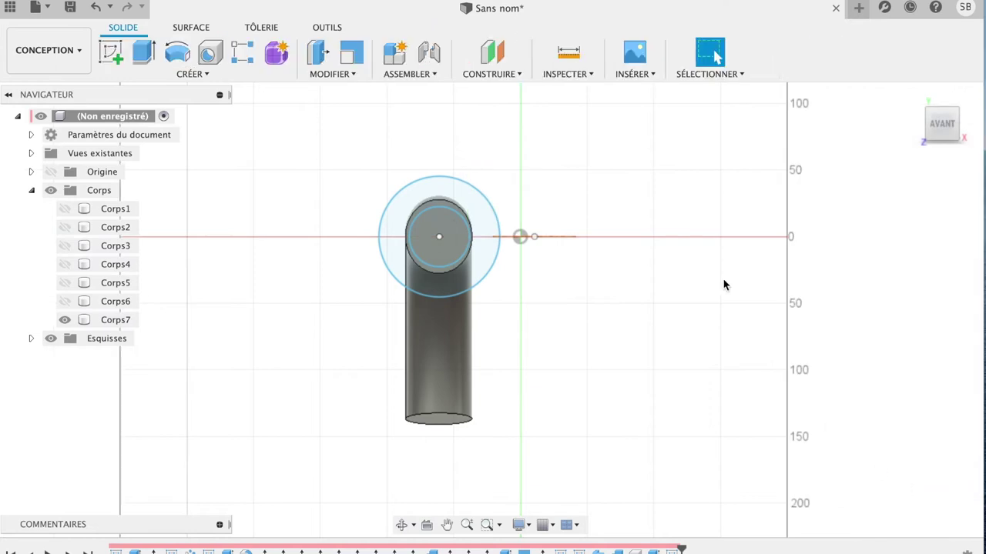
click(475, 262)
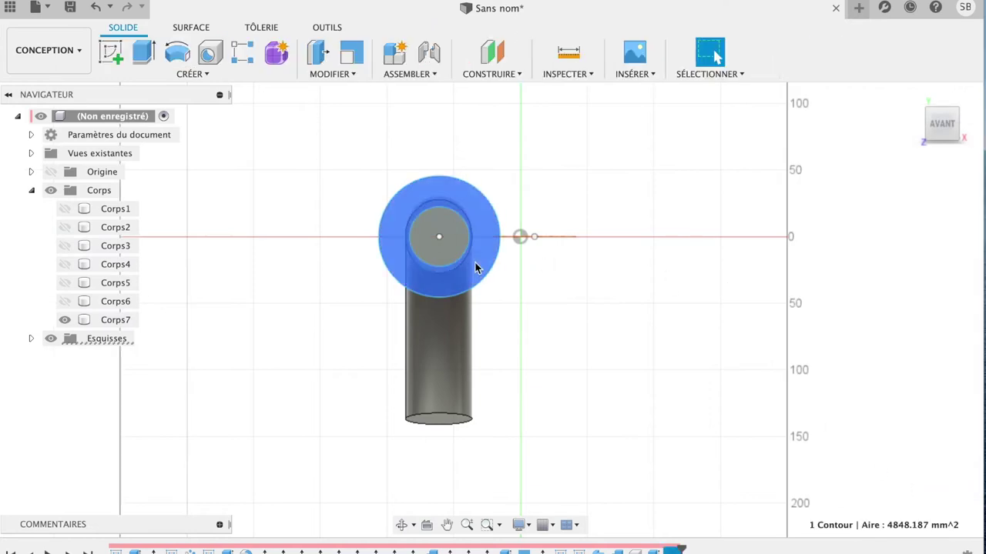
Extrude the ring profile -5 mm as new washer body Corps8 and select it
key(e)
drag(950, 135, 853, 137)
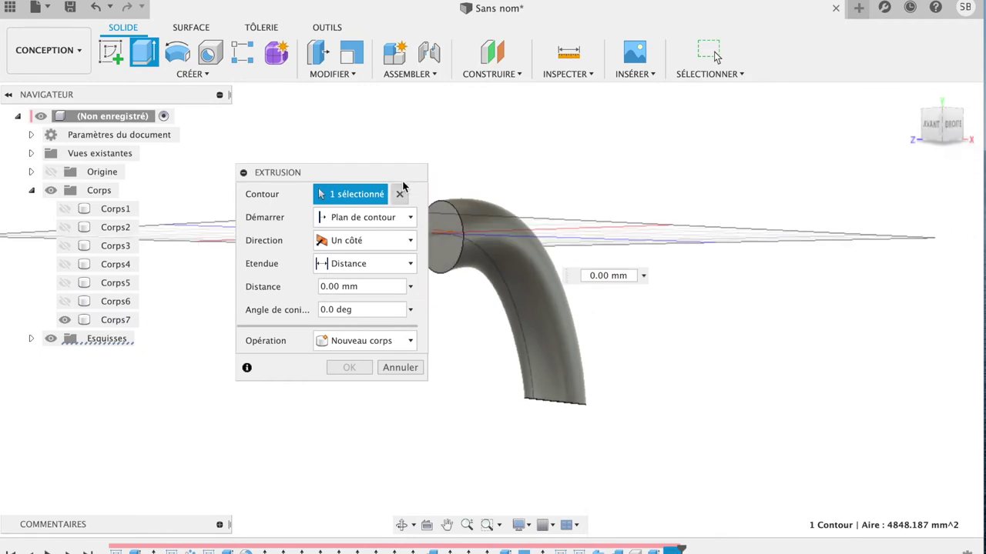
mouse_move(405, 178)
mouse_down()
mouse_move(773, 260)
mouse_move(860, 260)
mouse_up()
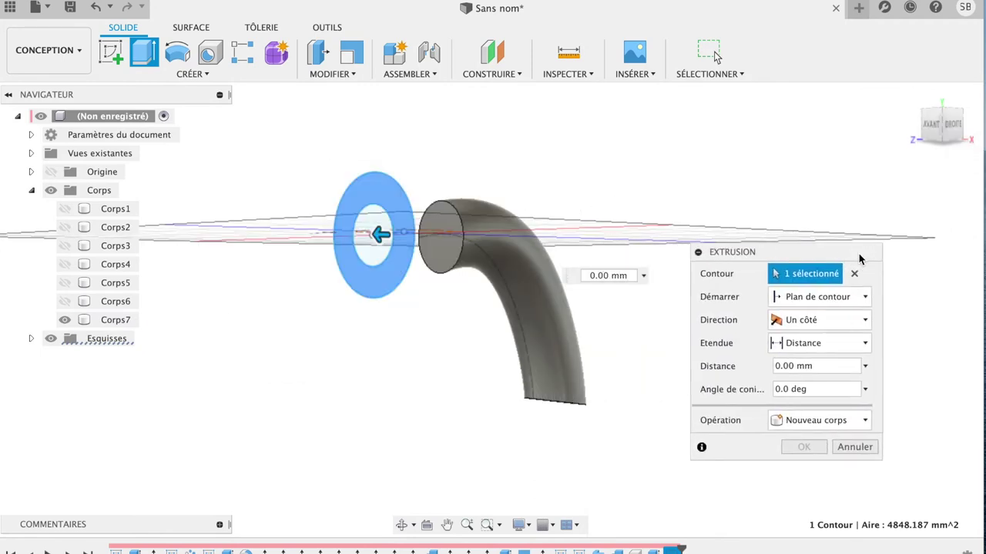
drag(377, 234, 388, 234)
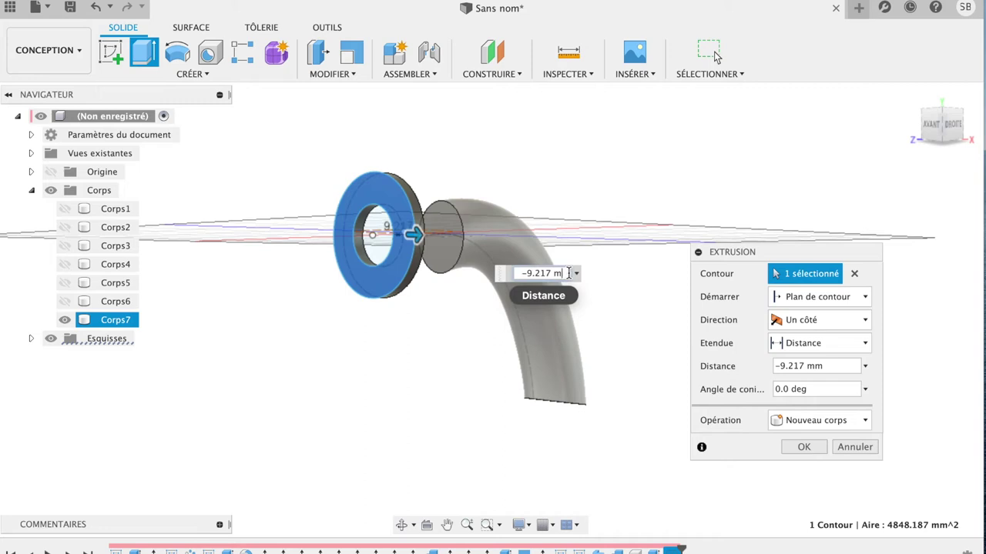
key(BackSpace)
text(5)
key(Return)
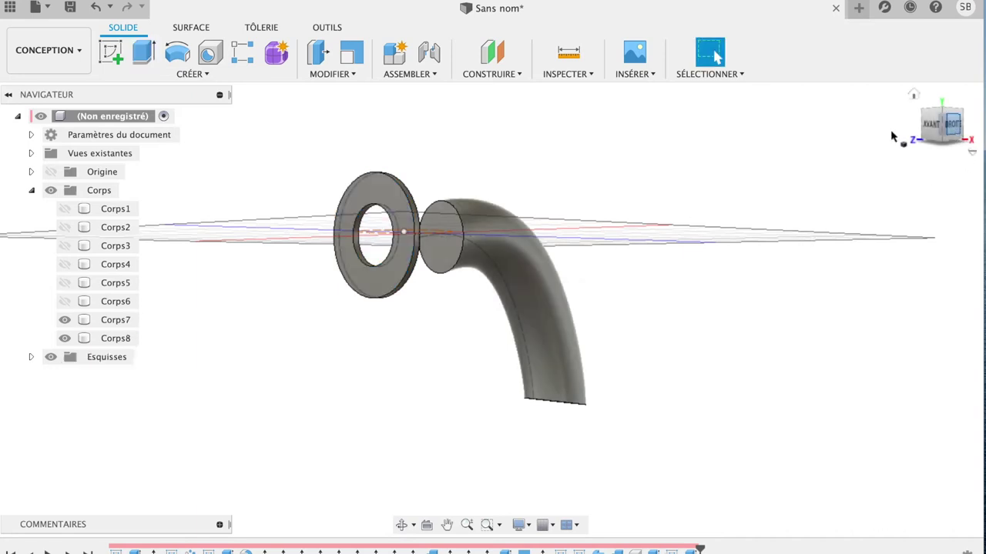
click(396, 208)
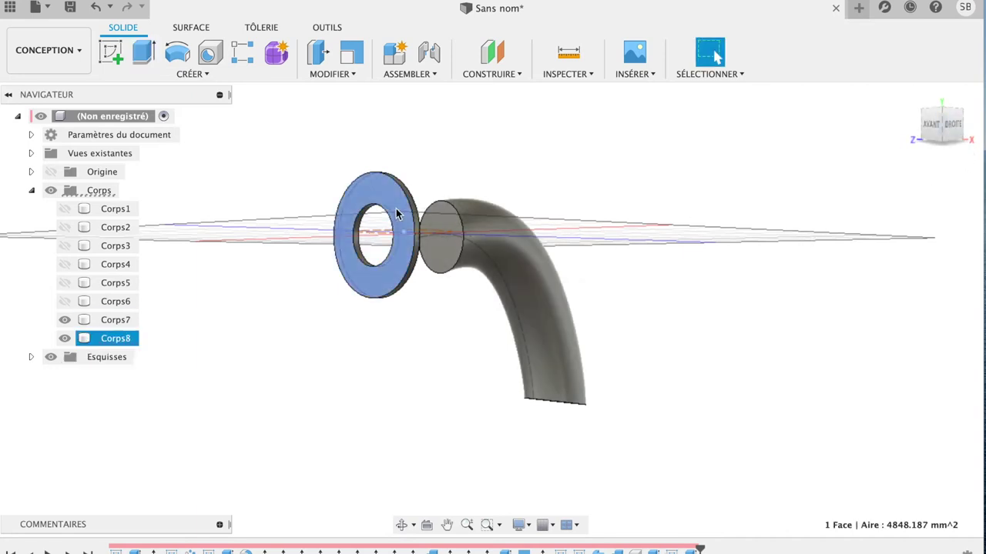
Move washer body Corps8 about −71.762 mm along Z onto the hose's straight end
key(m)
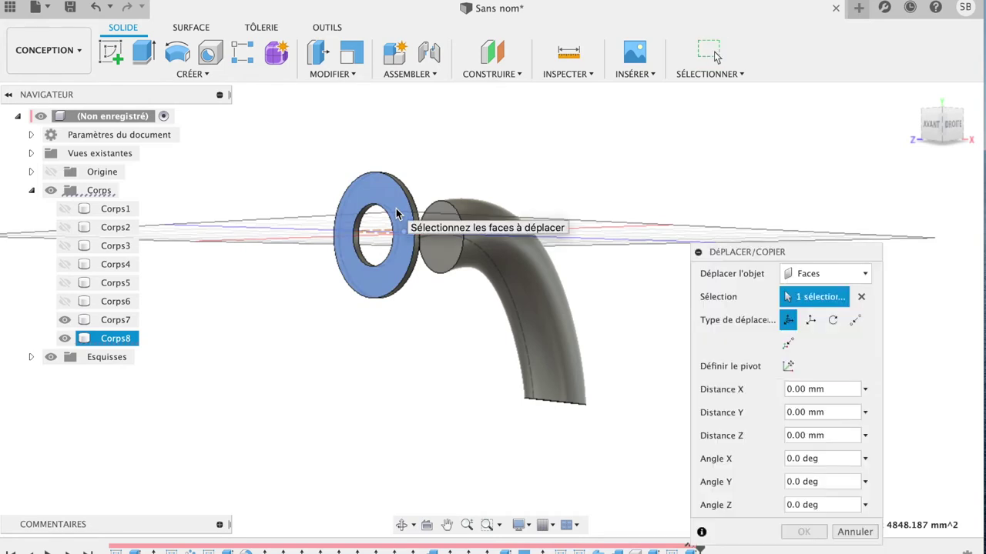
click(847, 278)
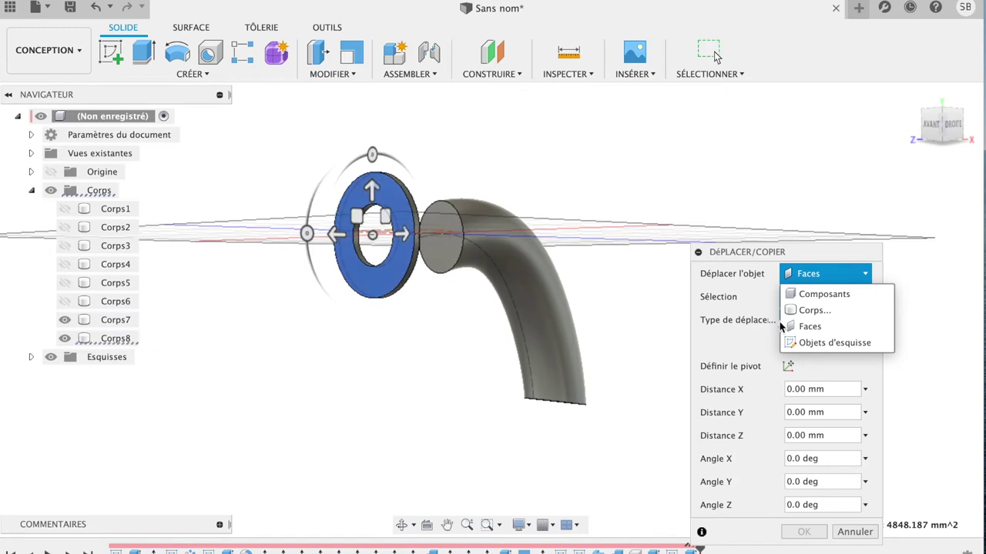
click(815, 310)
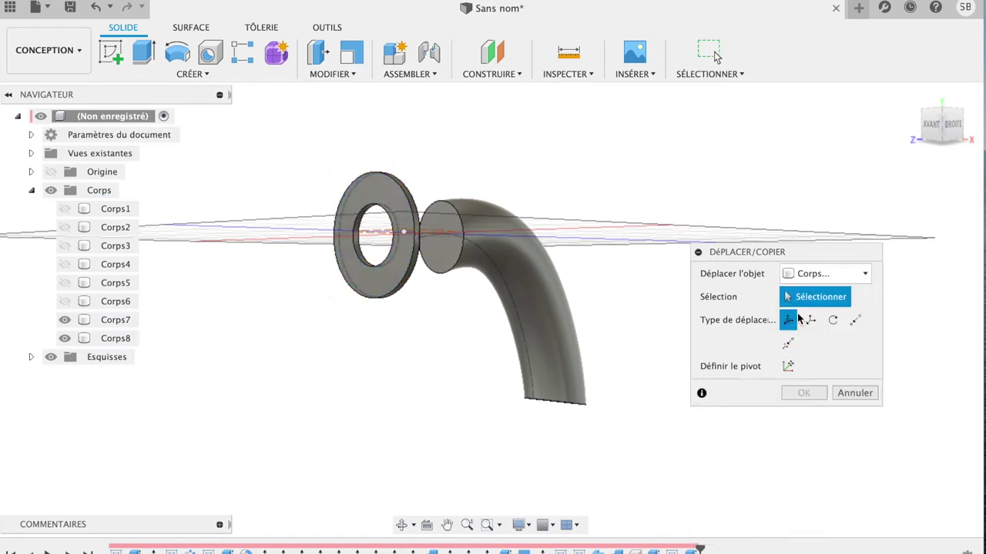
click(389, 277)
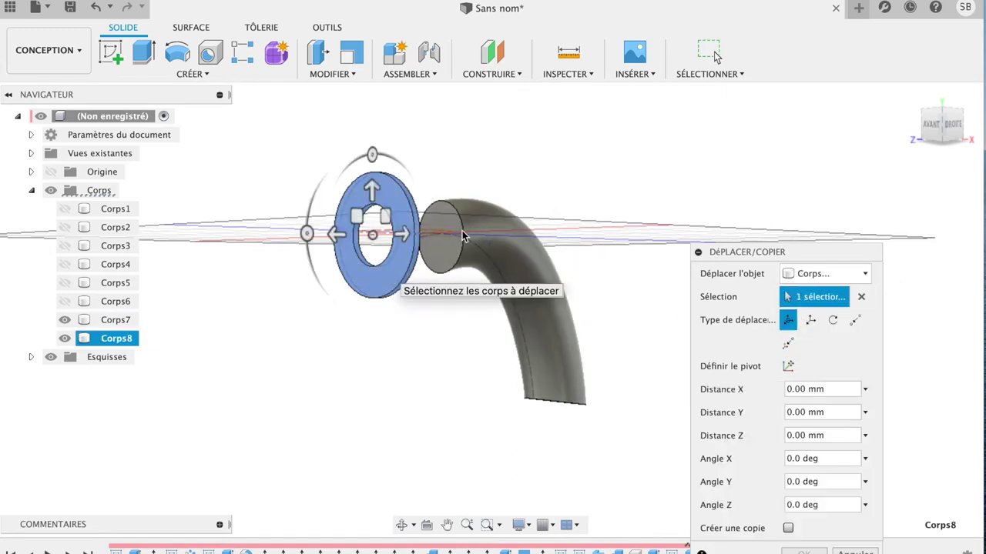
click(955, 131)
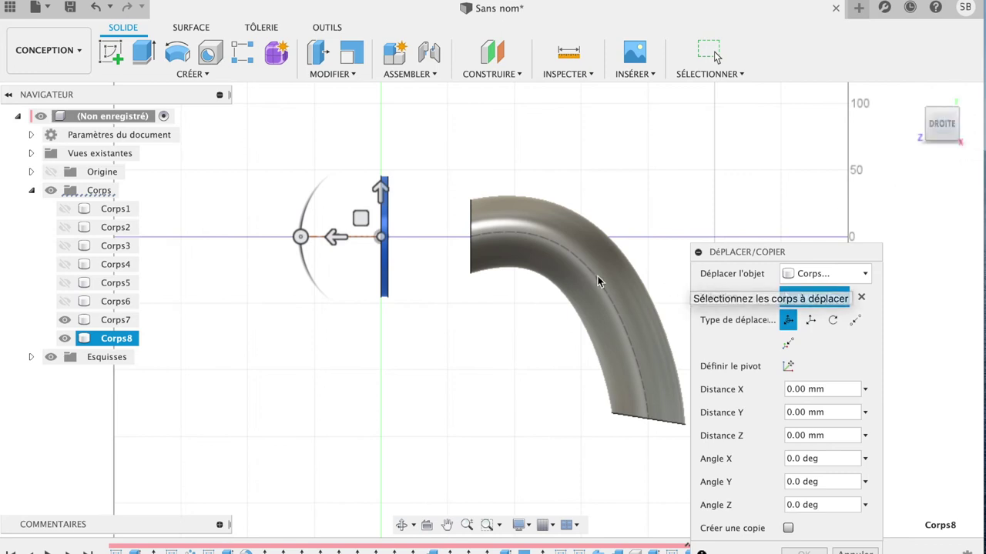
drag(331, 236, 426, 260)
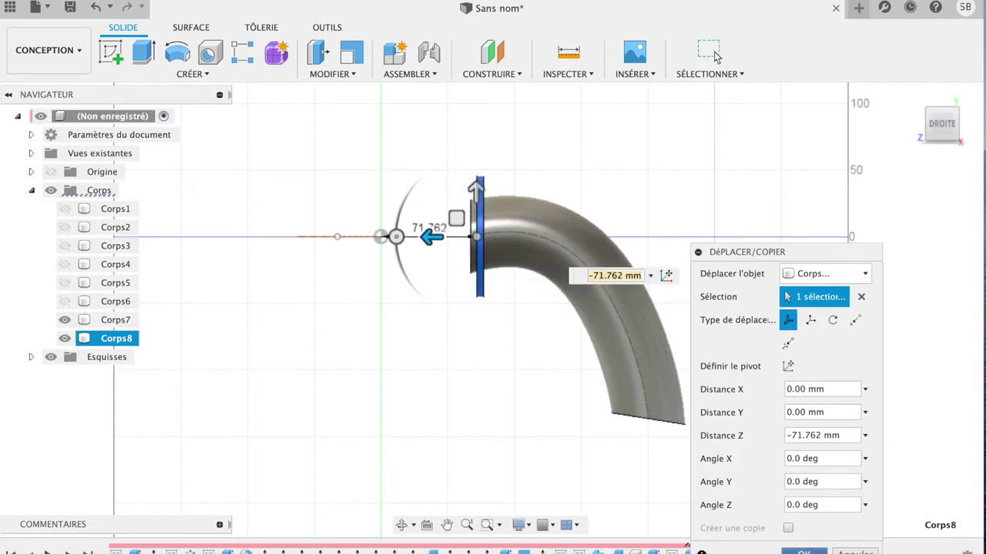
click(712, 54)
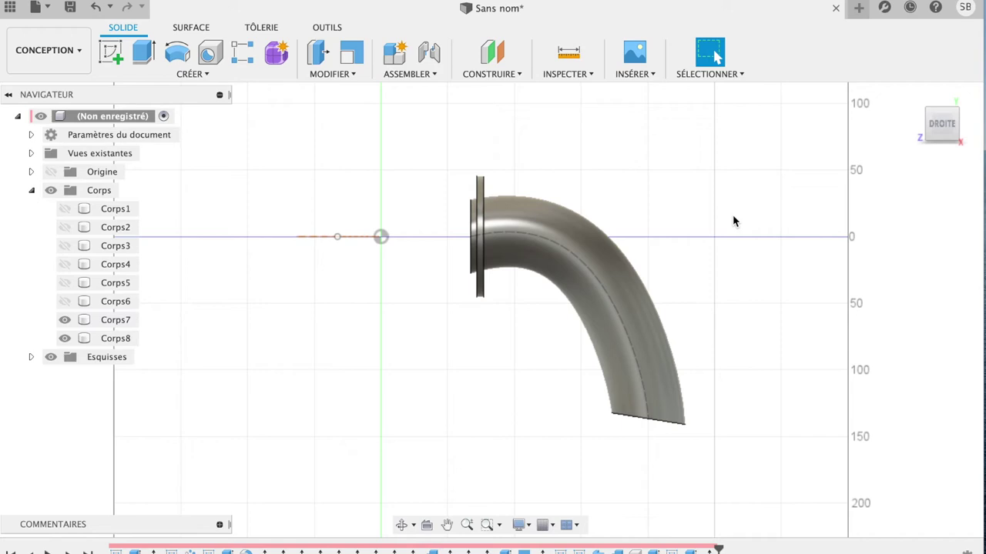
click(163, 74)
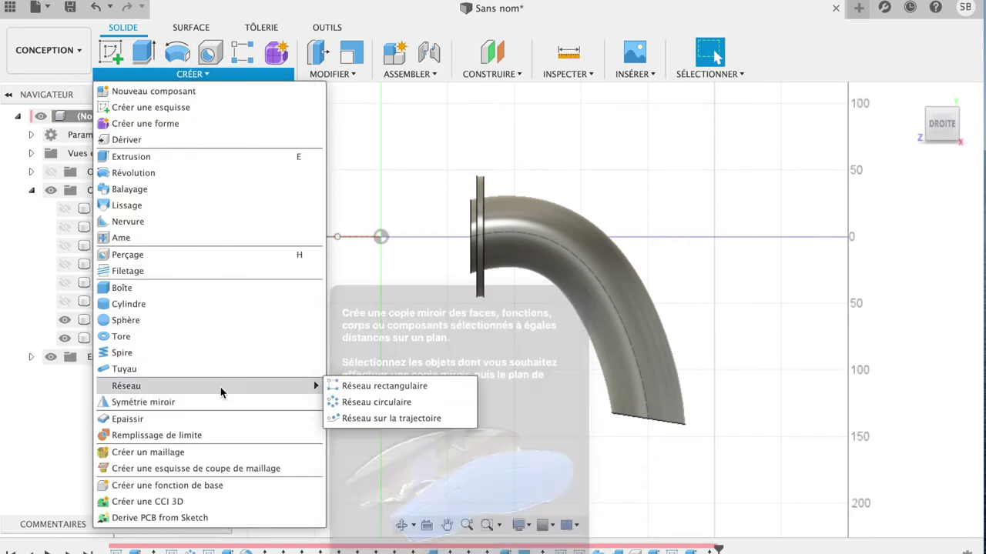
mouse_move(204, 386)
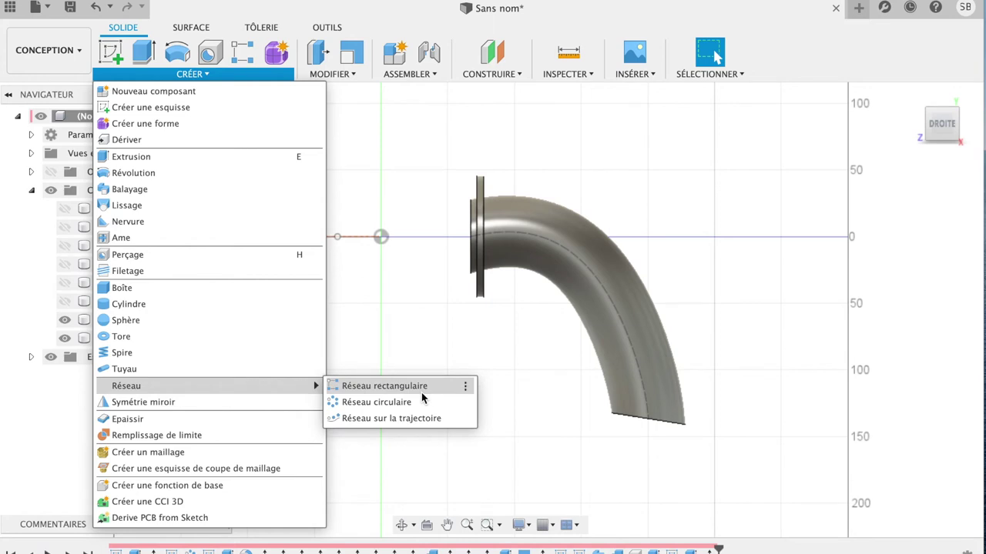
Pattern the washer body along the hose's bent centreline as the path
click(411, 418)
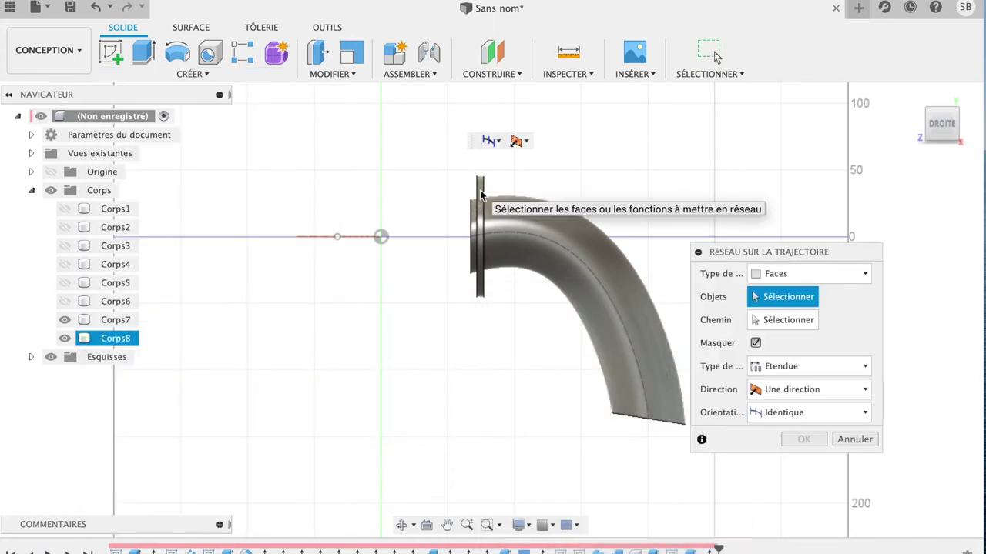
click(808, 273)
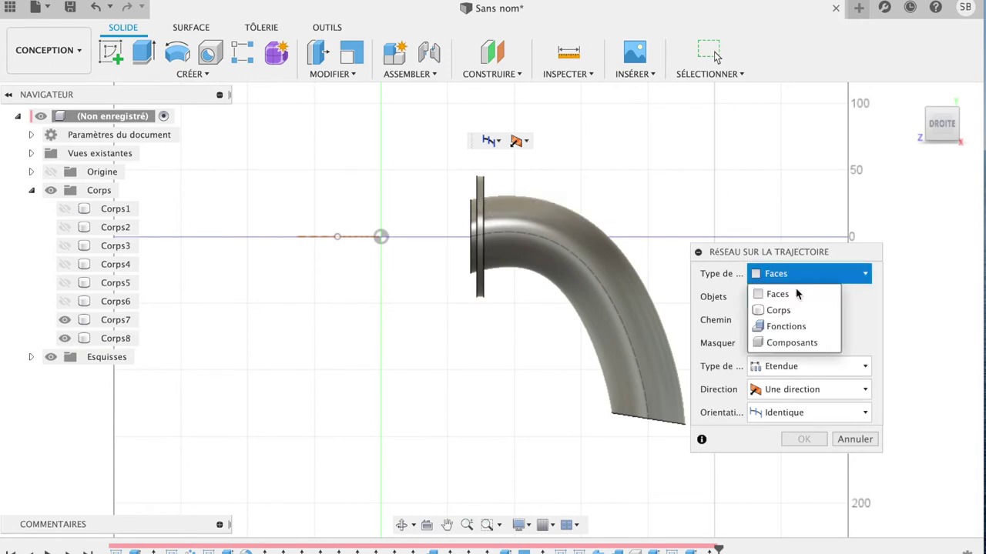
click(778, 310)
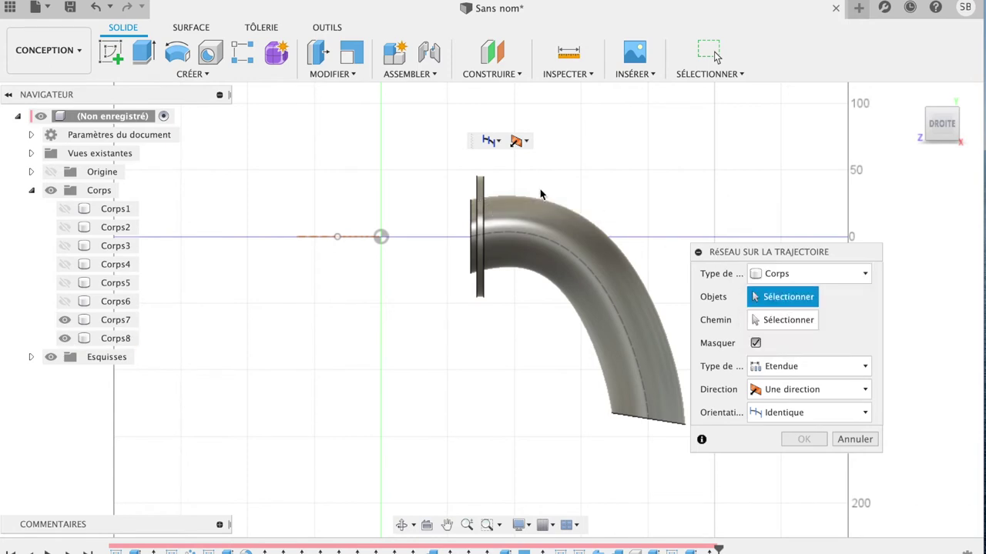
click(482, 197)
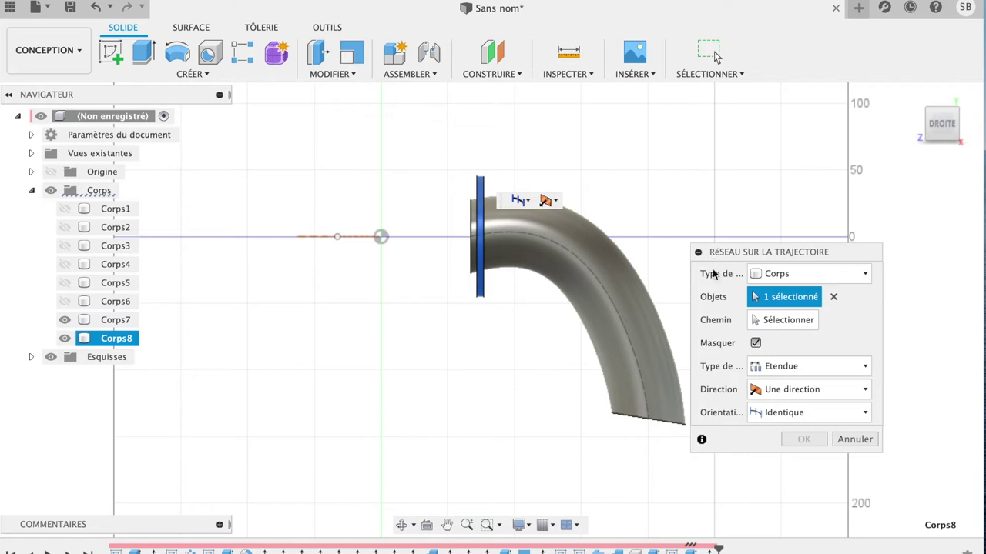
click(781, 320)
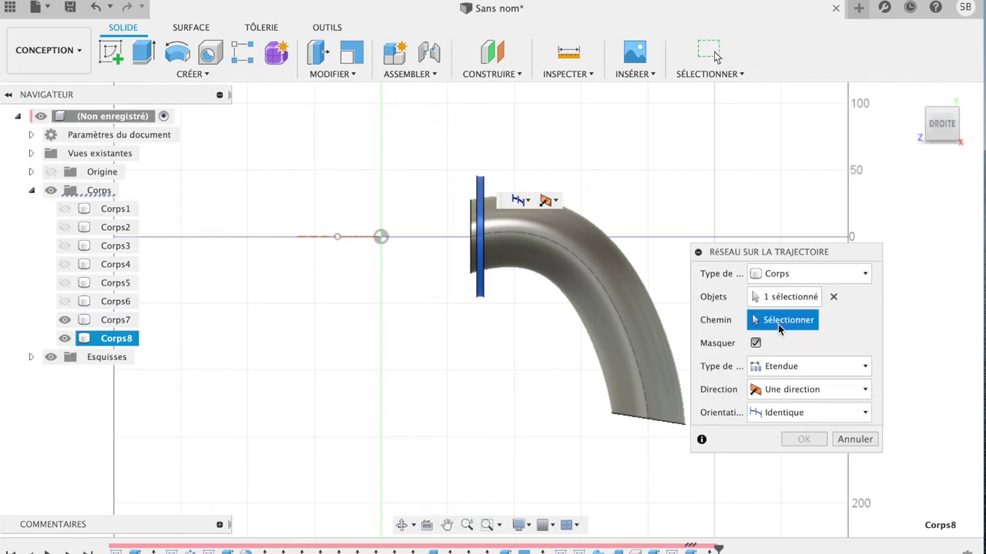
click(591, 275)
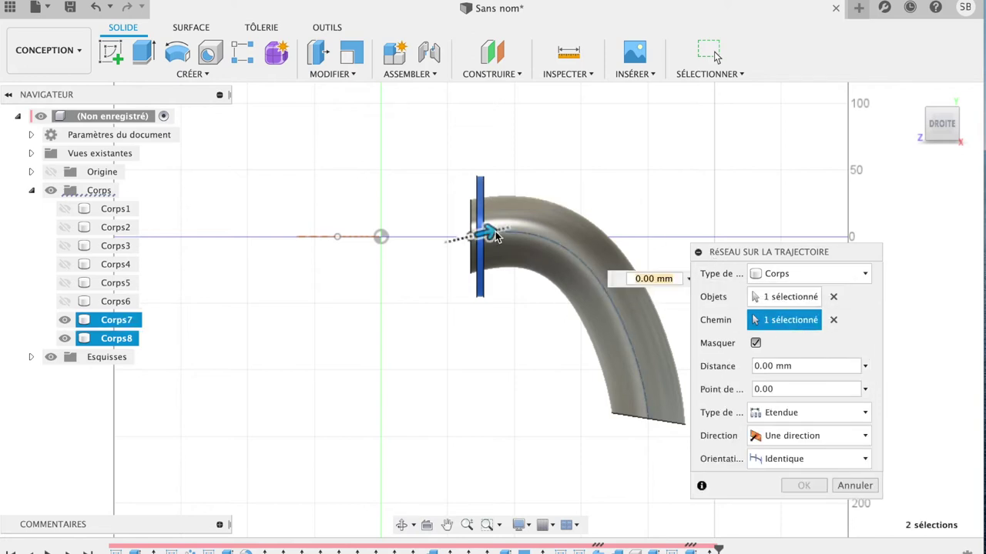
mouse_move(491, 233)
mouse_down()
mouse_move(637, 318)
mouse_move(625, 296)
mouse_move(657, 354)
mouse_move(651, 345)
mouse_up()
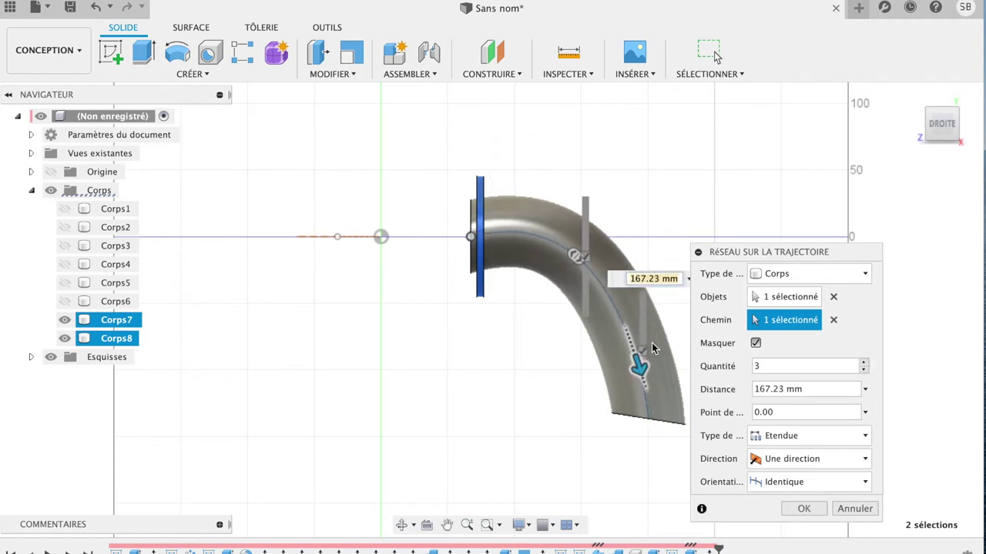
Keep the pattern one-directional over 113.274 mm with copies oriented along the path
click(864, 459)
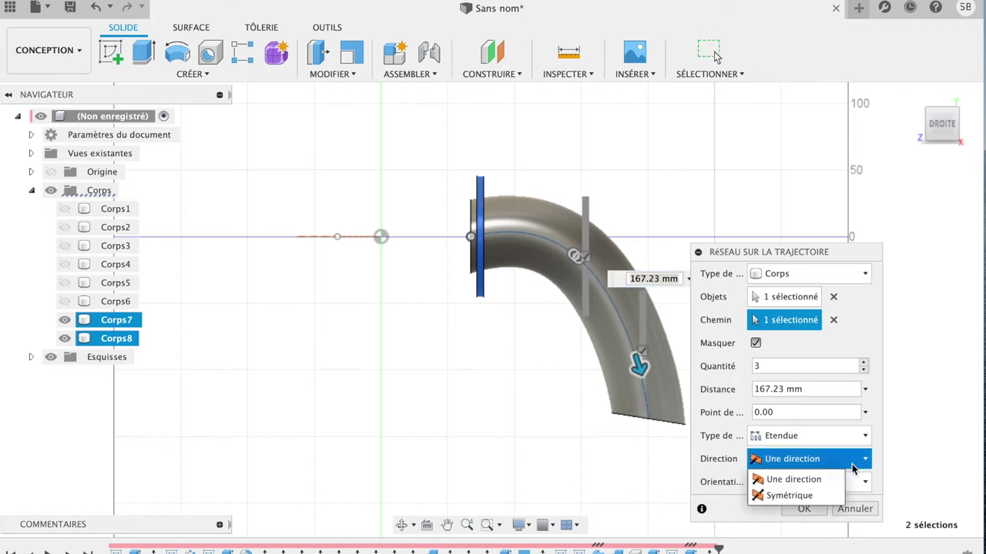
click(813, 497)
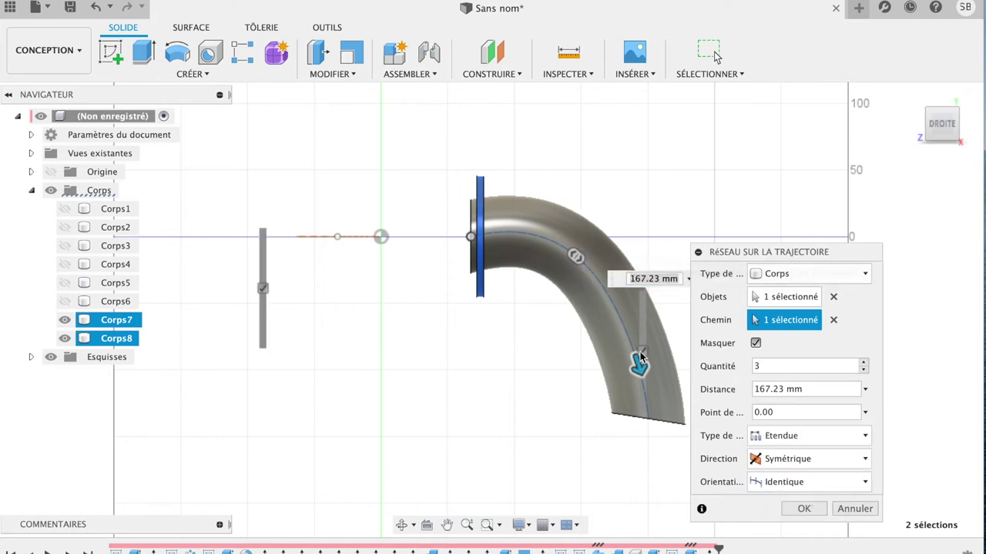
mouse_move(641, 358)
mouse_down()
mouse_move(554, 300)
mouse_move(590, 334)
mouse_up()
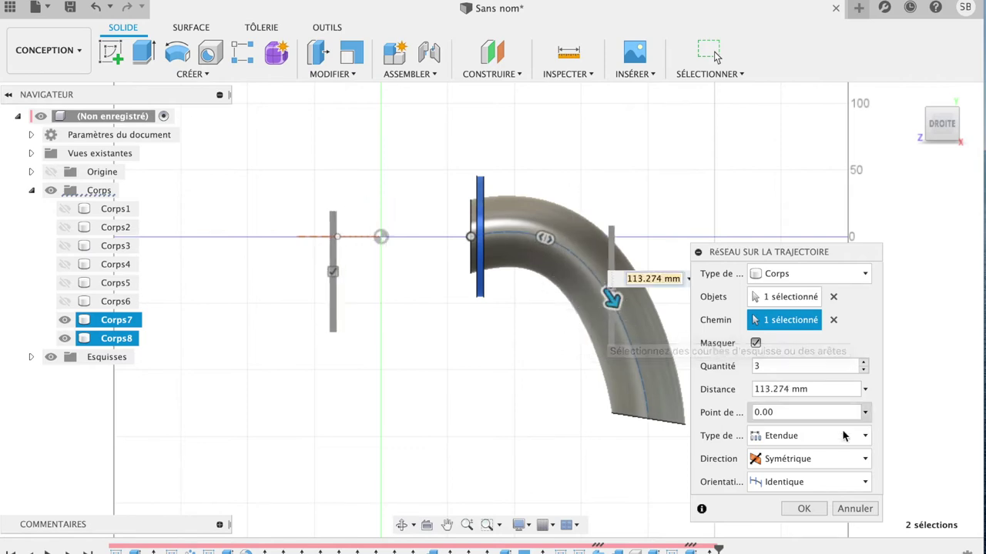
click(766, 459)
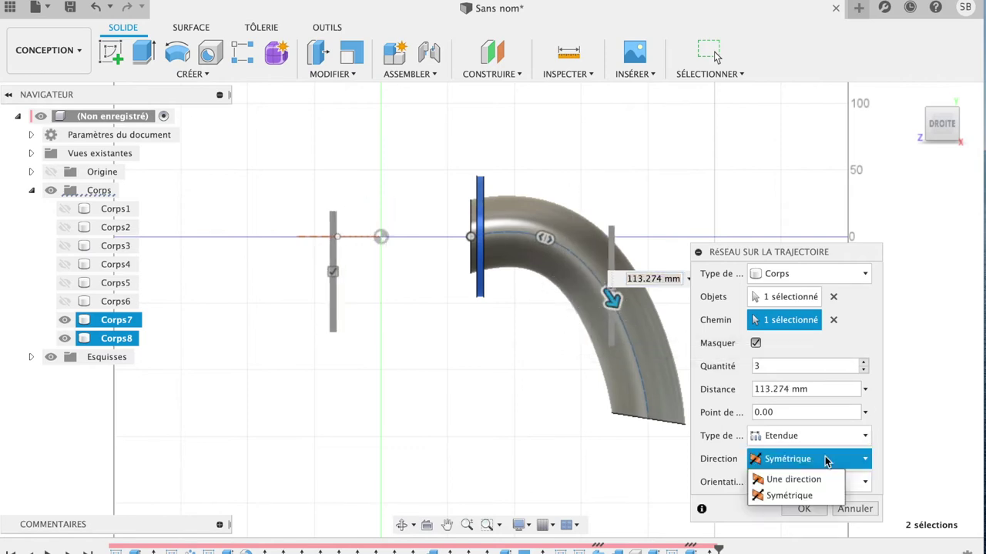
click(793, 479)
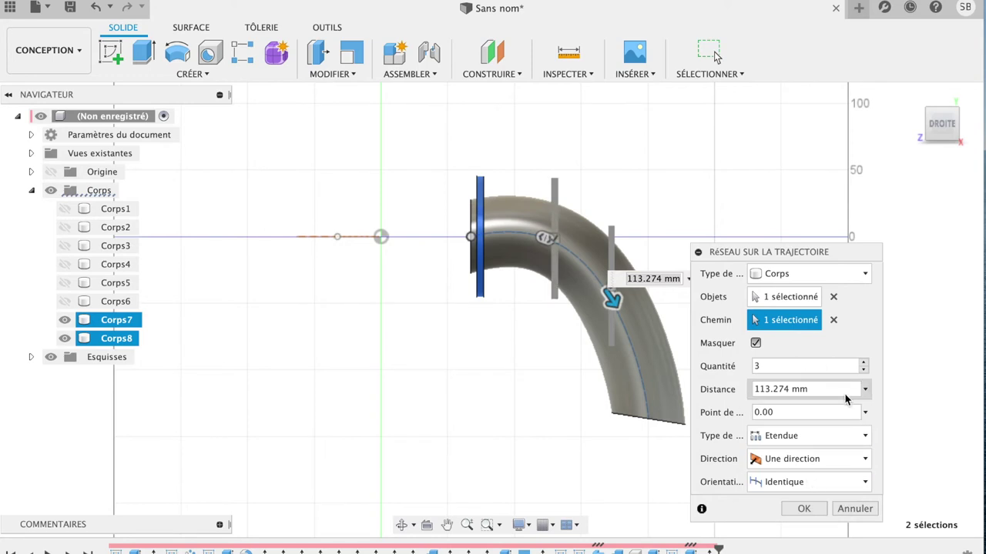
click(856, 482)
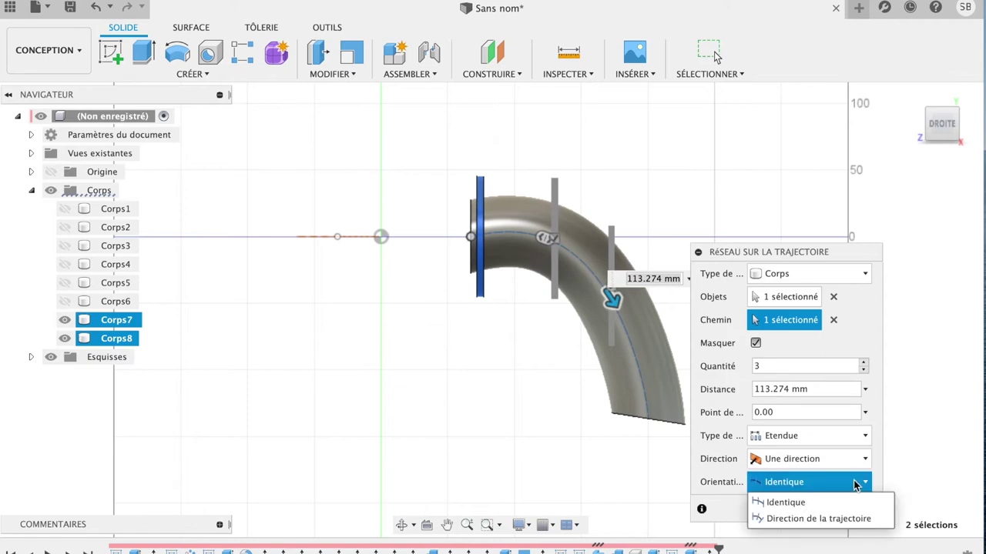
click(843, 519)
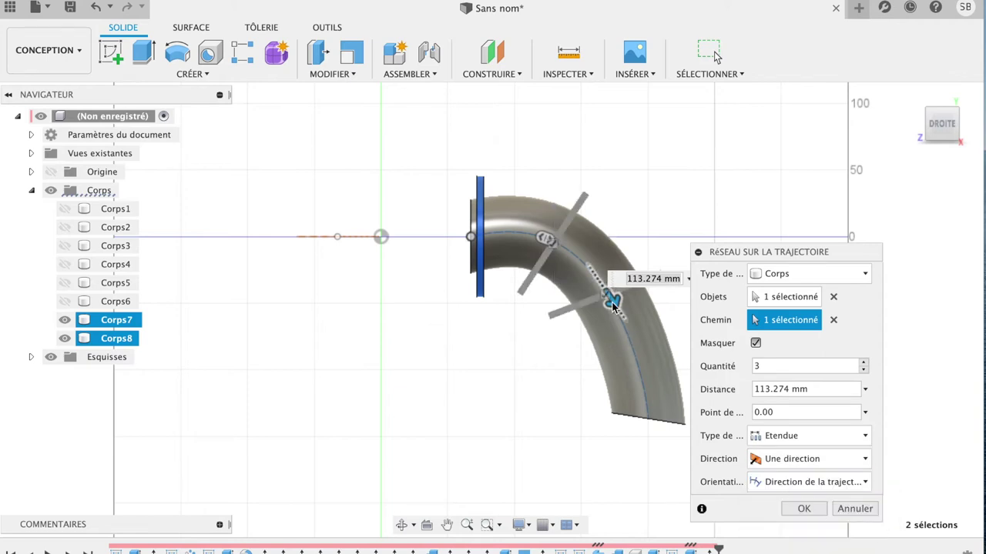
Raise the pattern to 16 ribs spread over 203.13 mm and apply it
drag(612, 305, 646, 399)
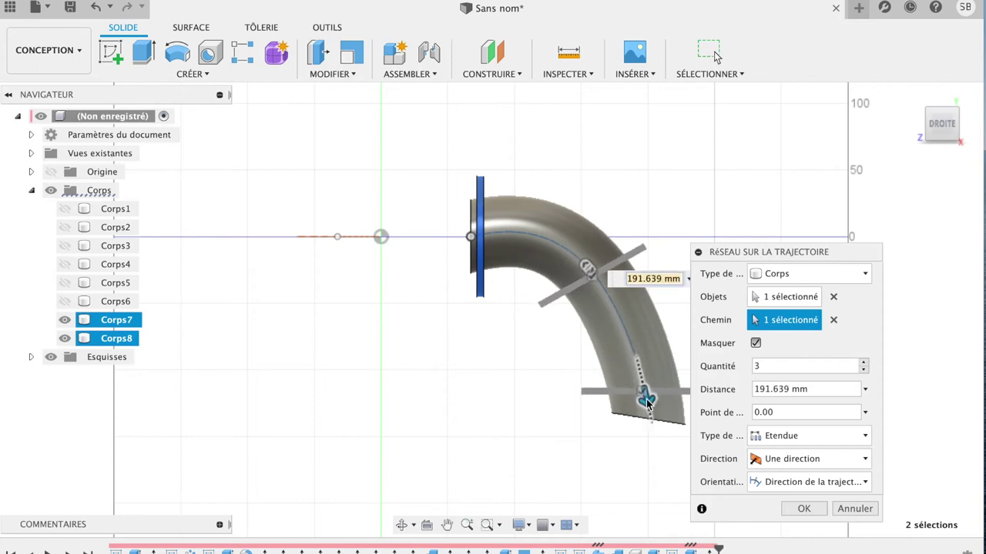
click(863, 362)
click(863, 362)
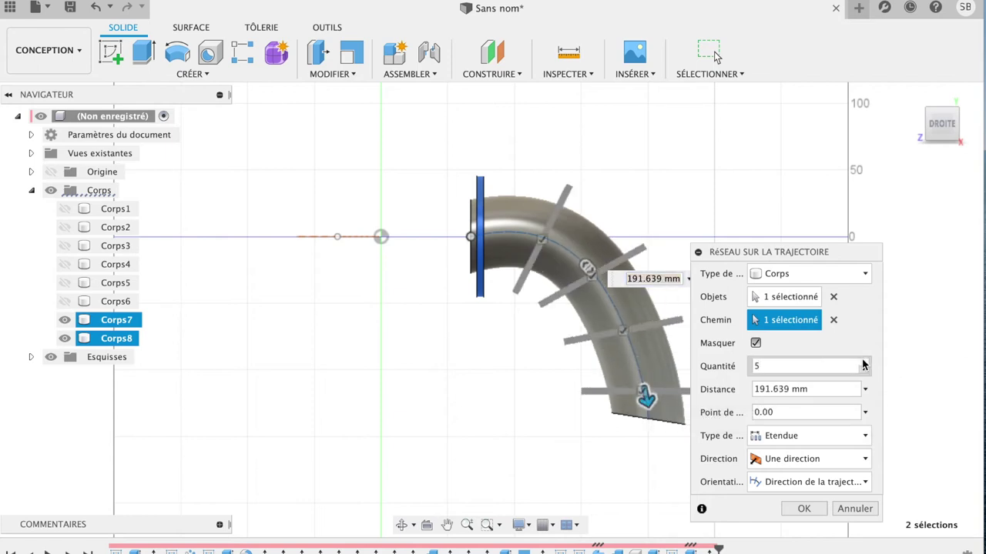
click(863, 362)
click(863, 362)
click(863, 361)
click(863, 362)
click(863, 362)
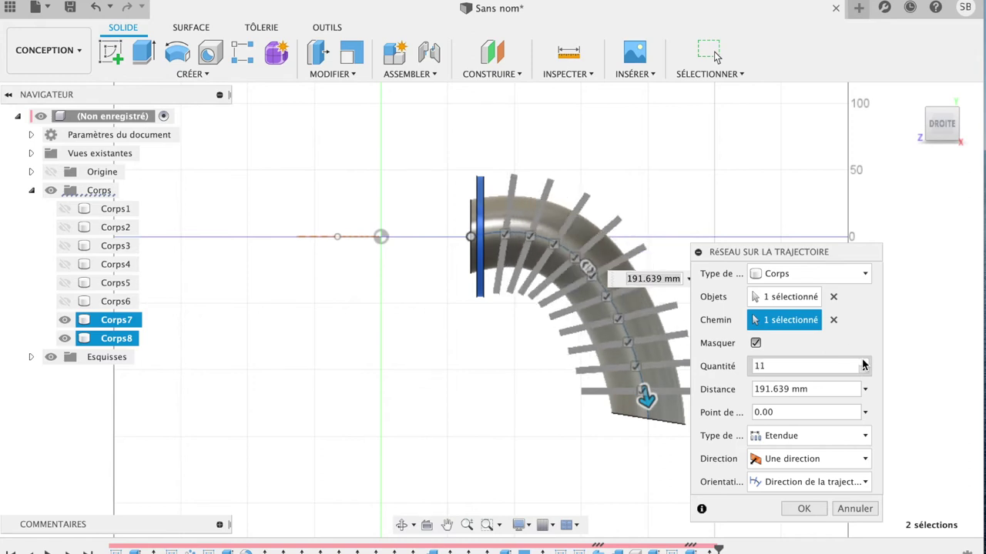
click(863, 362)
click(864, 362)
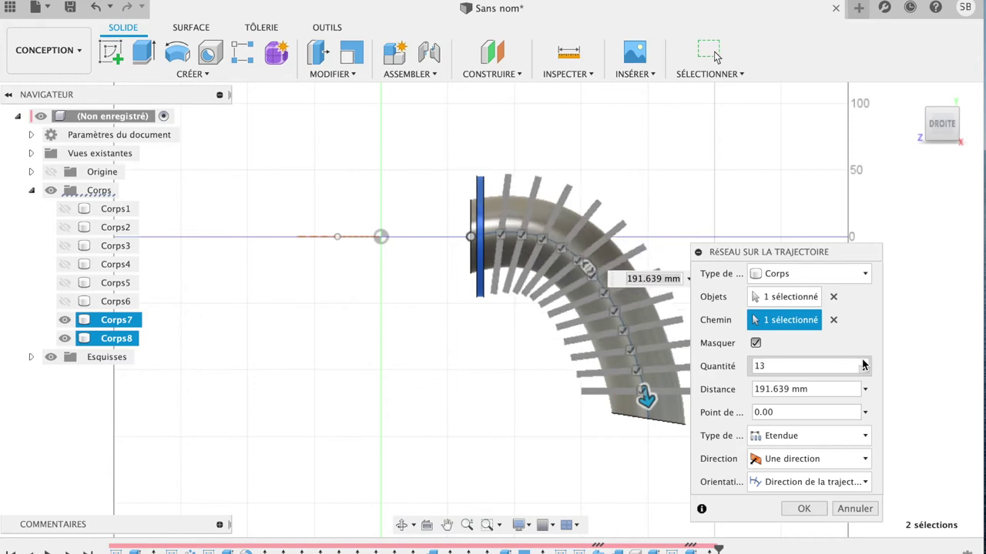
click(863, 362)
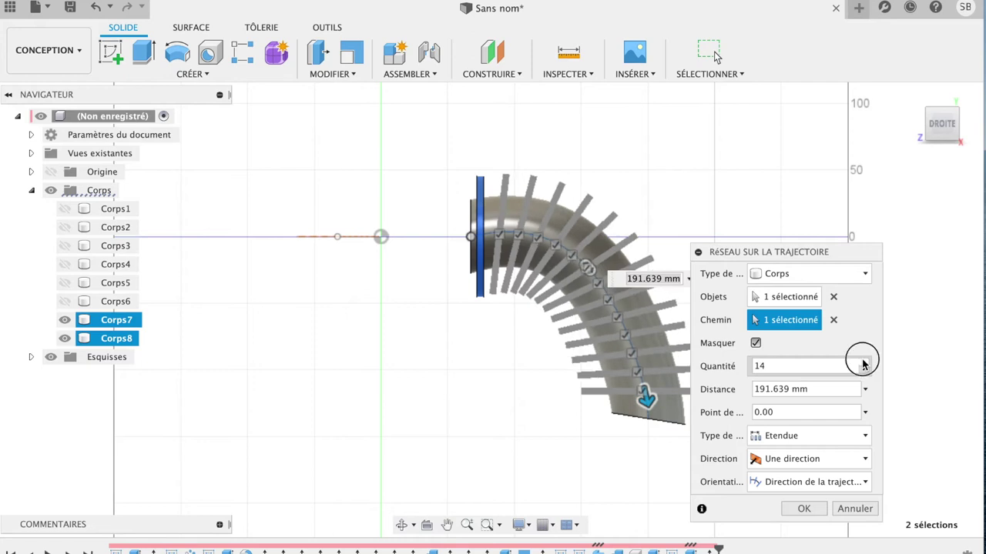
click(863, 362)
drag(647, 406, 649, 416)
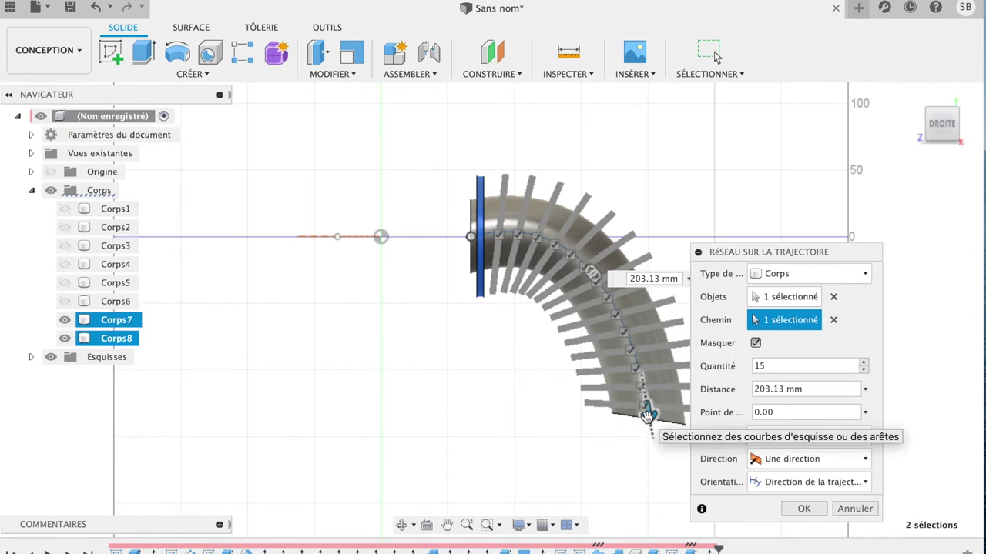
click(864, 363)
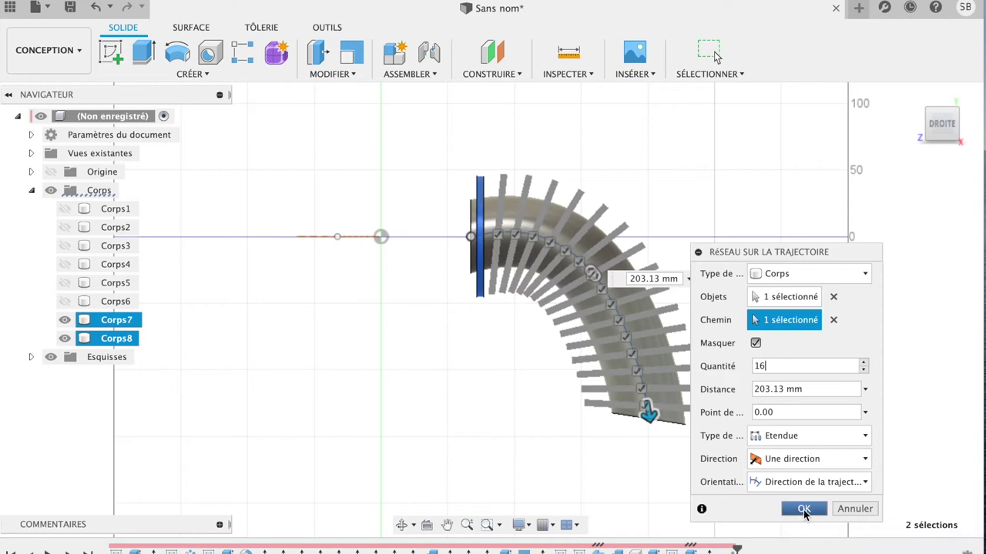
click(803, 509)
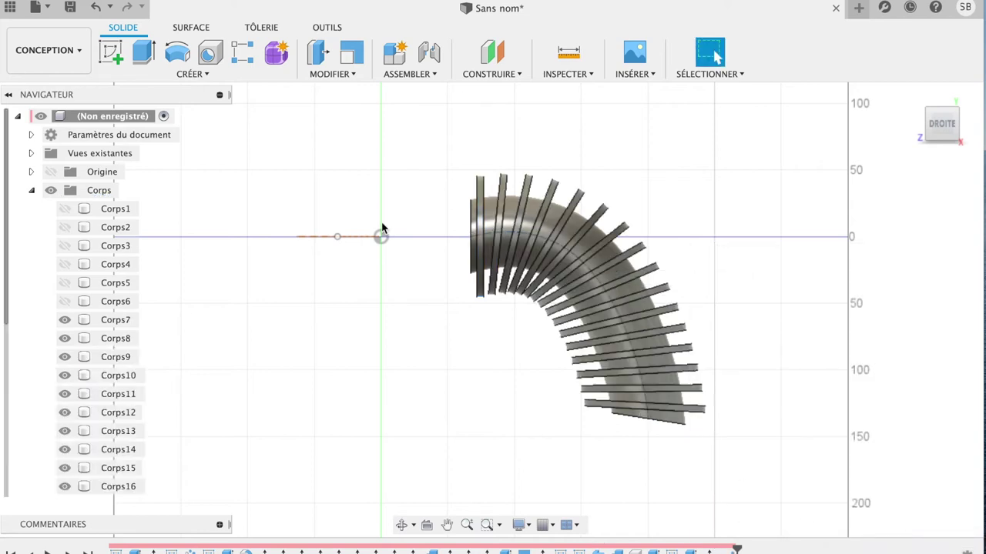
click(339, 74)
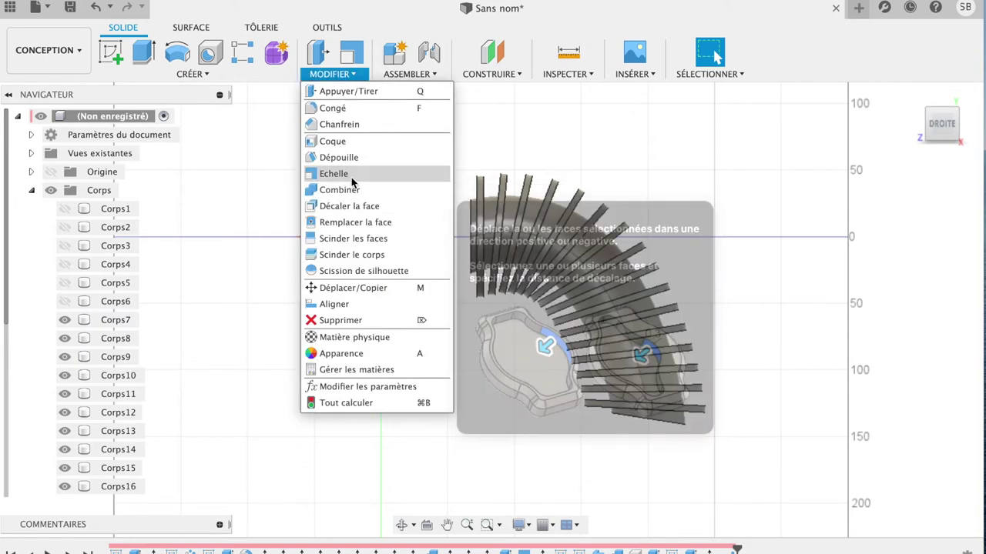
Combine-cut tool bodies Corps8–Corps23 from hose Corps7 without keeping the tools
click(350, 191)
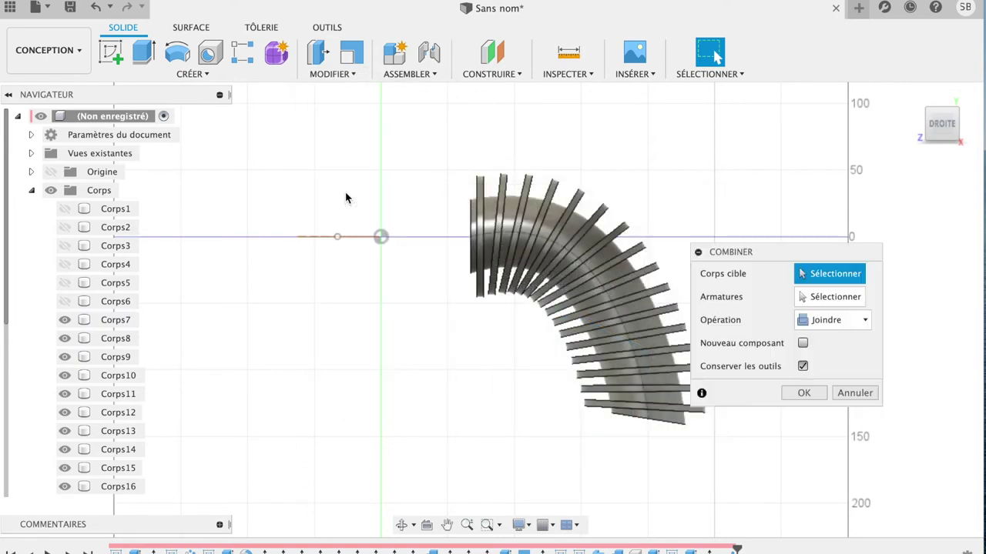
click(593, 248)
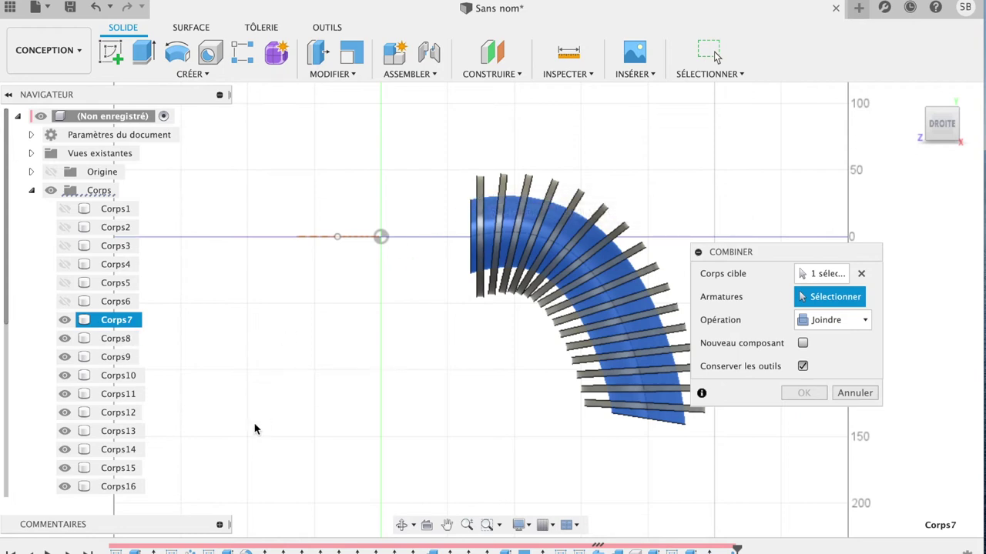
click(127, 340)
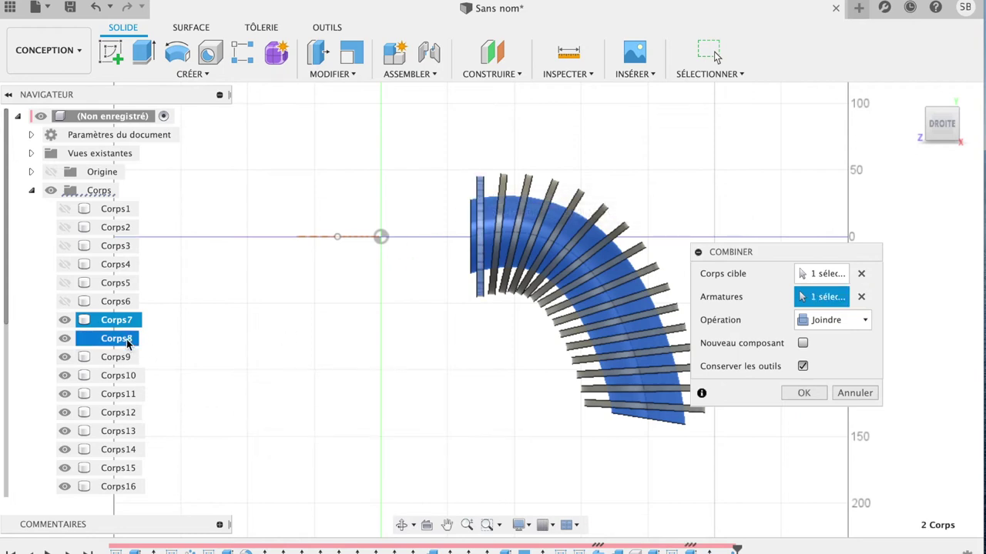
scroll(118, 408, down, 3)
scroll(118, 408, down, 2)
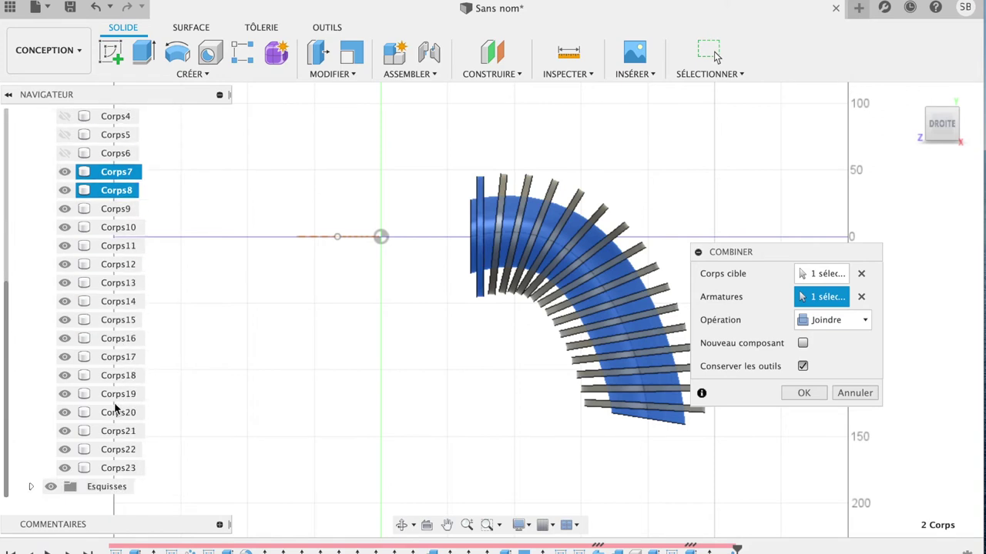
shift+click(118, 470)
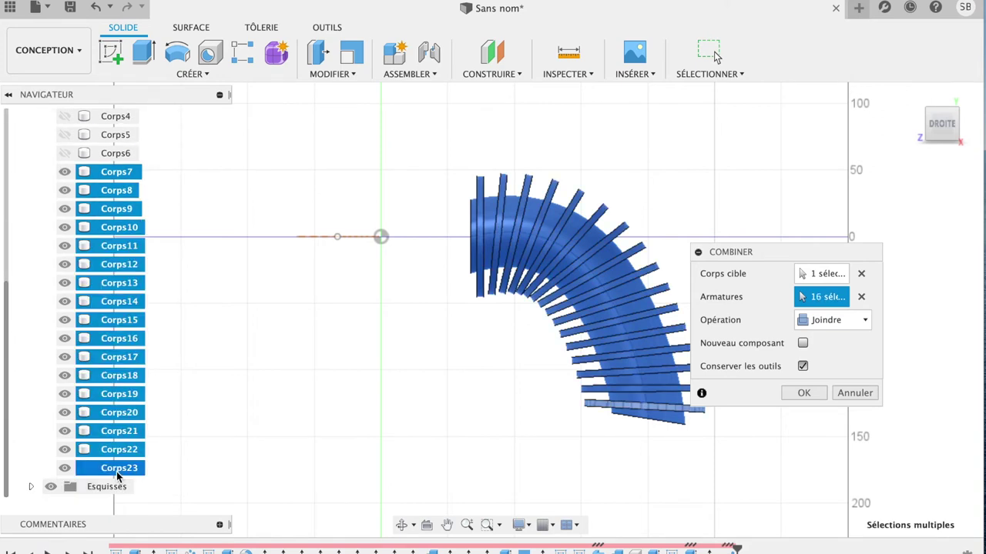
click(858, 318)
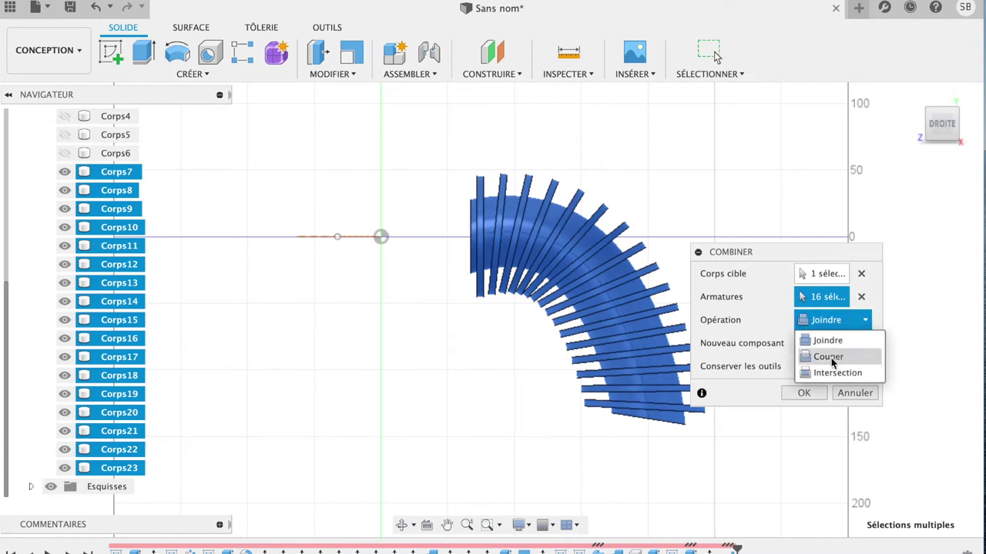
click(830, 358)
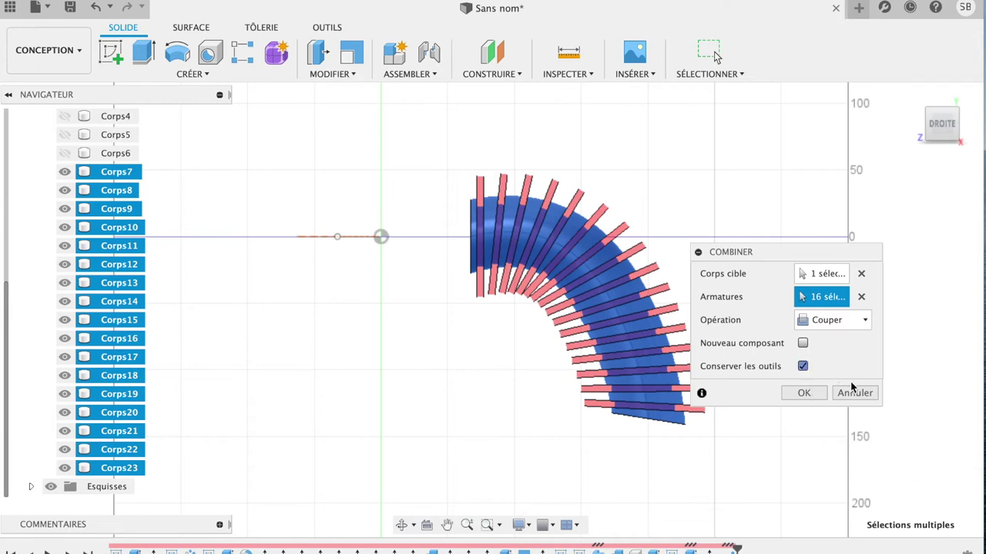
click(803, 366)
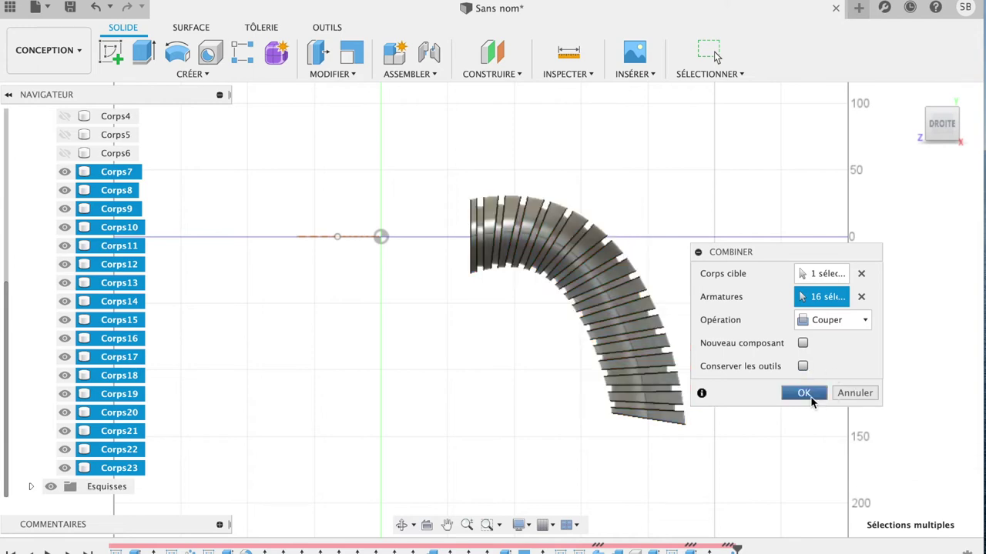
click(804, 393)
mouse_move(946, 127)
mouse_down()
mouse_move(937, 143)
mouse_move(943, 135)
mouse_up()
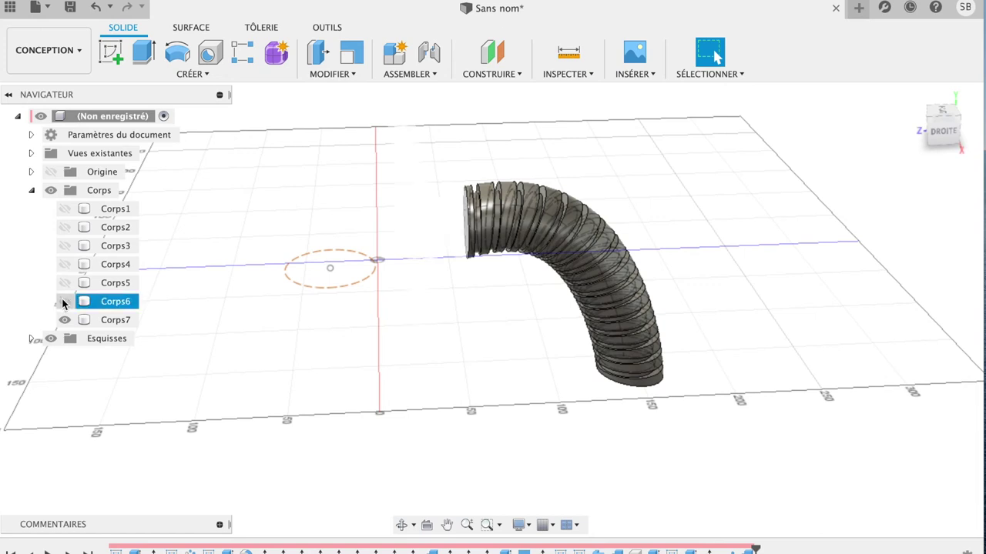
Show fan body Corps6 and pick the hose's far open end face in a tilted view
click(64, 301)
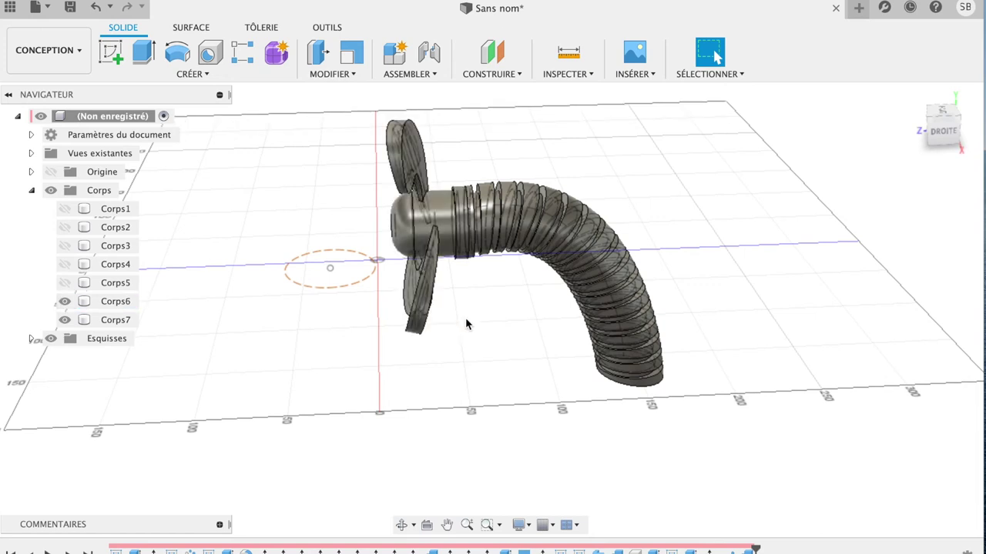
drag(941, 123, 925, 142)
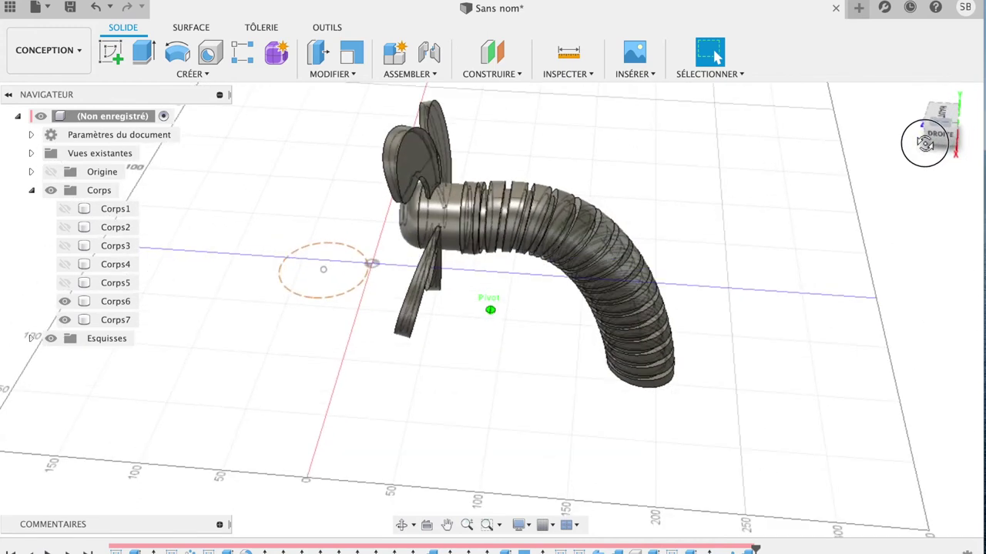
drag(925, 142, 893, 82)
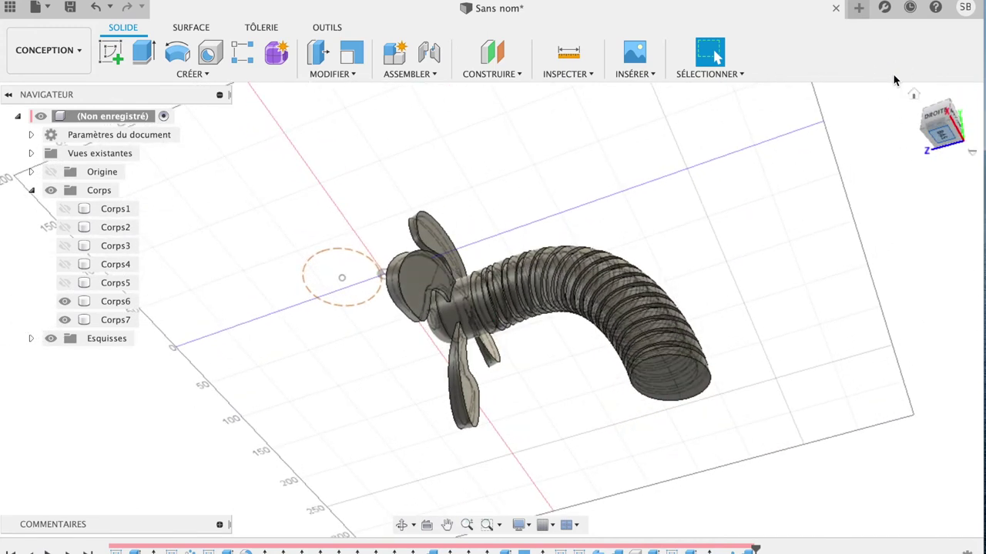
click(679, 388)
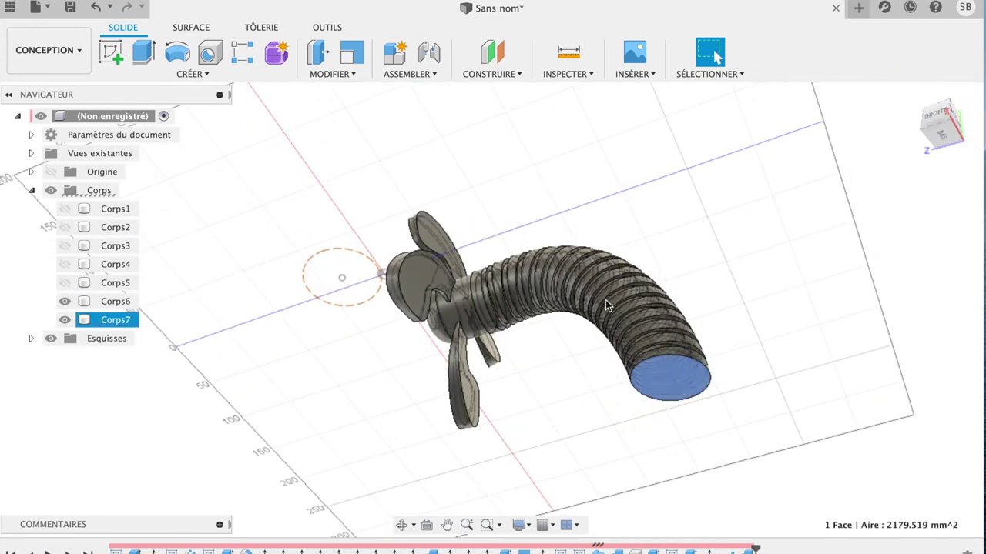
click(346, 74)
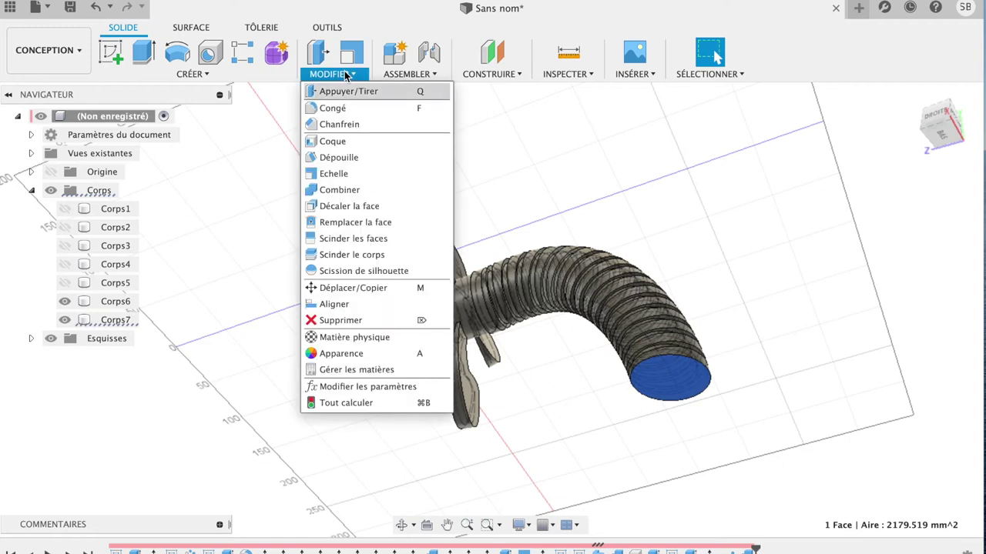
click(346, 74)
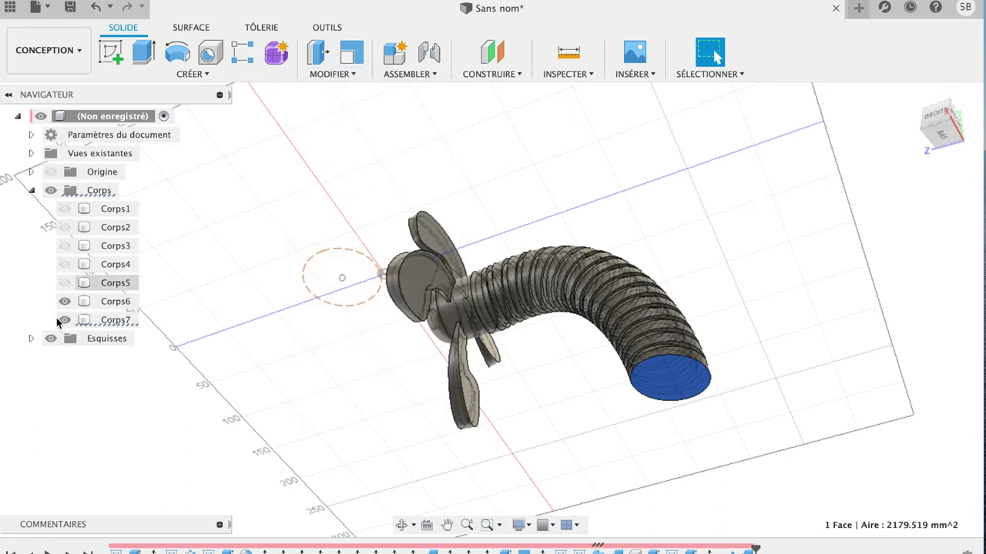
Hide the fan body, reorient around the hose, and clear the dashed sketch circle selection
click(65, 301)
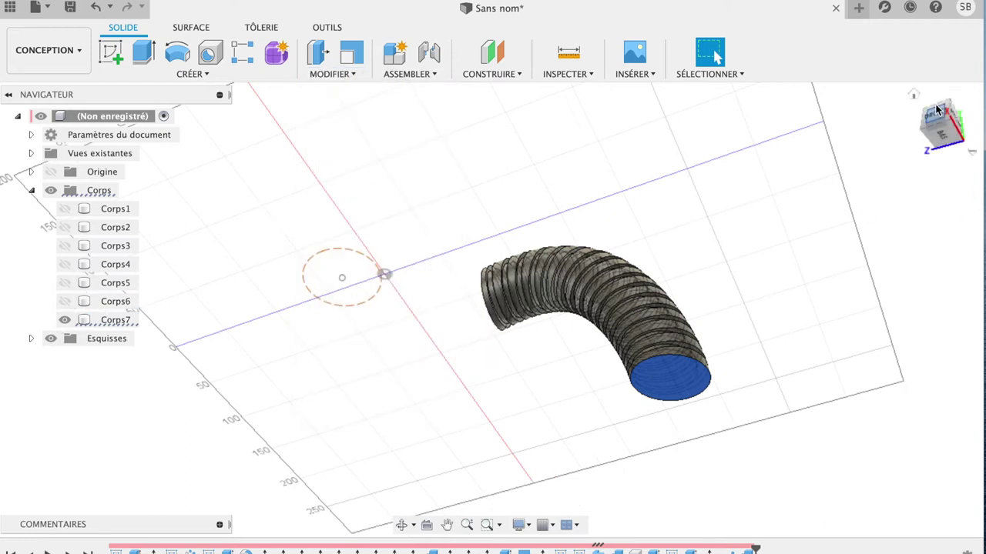
drag(941, 123, 976, 184)
mouse_move(976, 184)
shift+middle_down()
mouse_move(861, 175)
mouse_move(800, 187)
shift+middle_up()
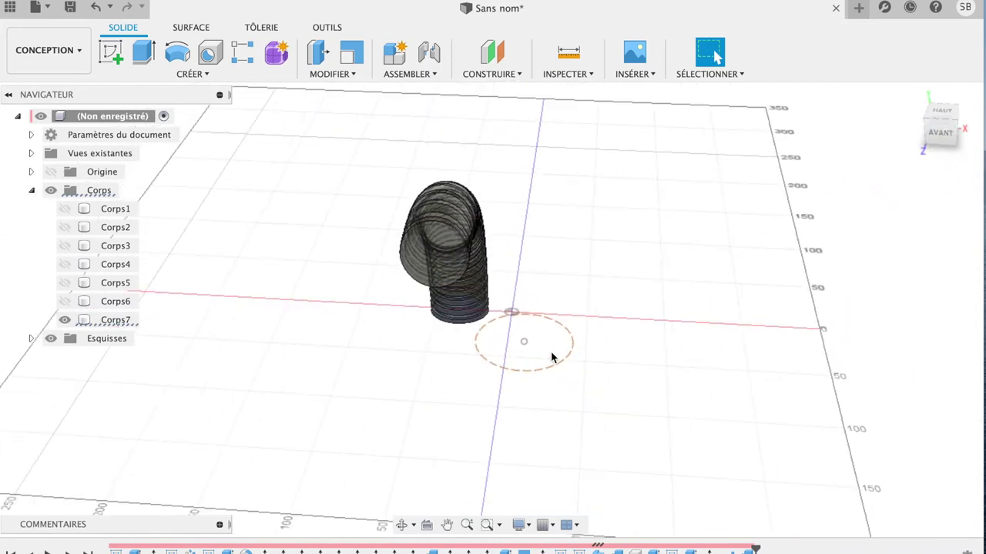
click(552, 371)
key(Escape)
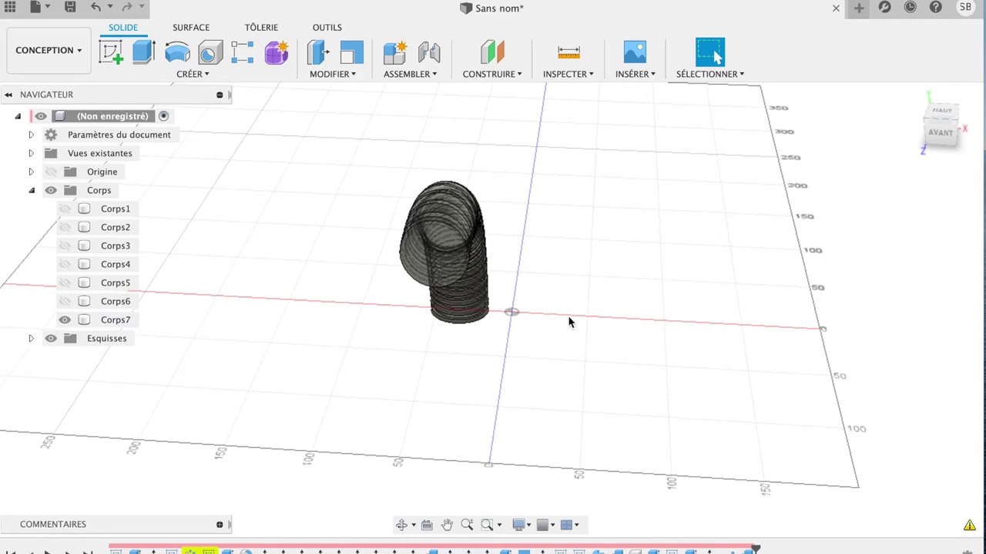
In the front view, select the hose's open end face for a Shell
click(941, 136)
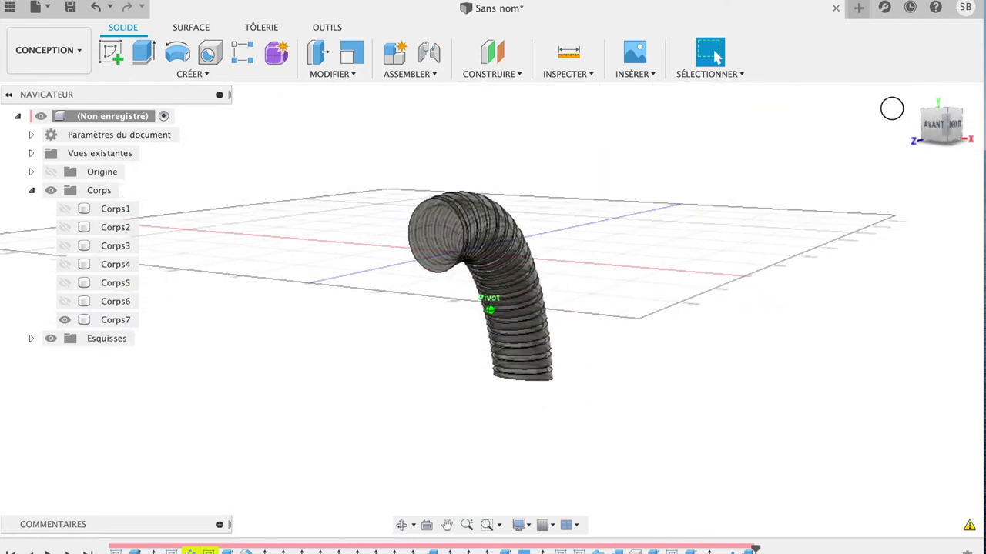
click(63, 304)
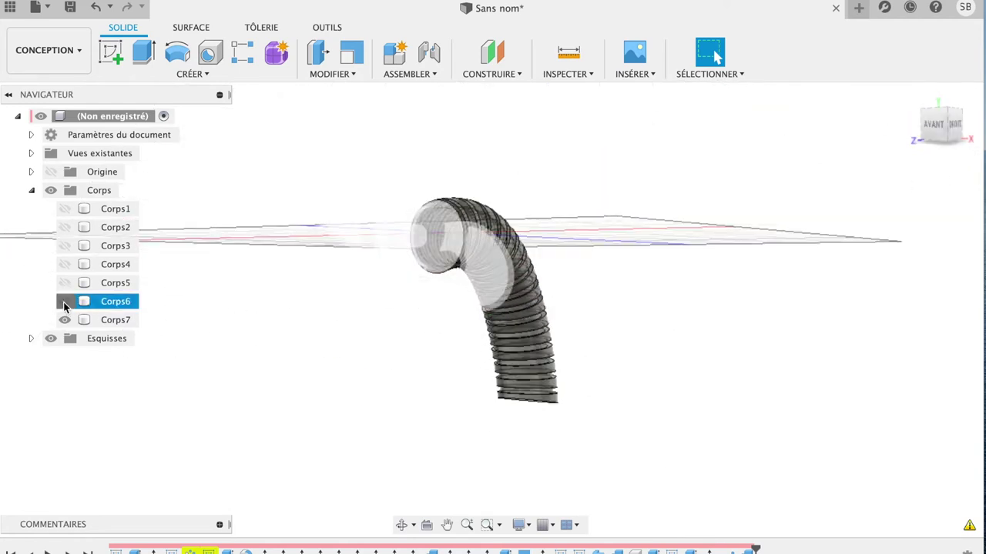
click(65, 302)
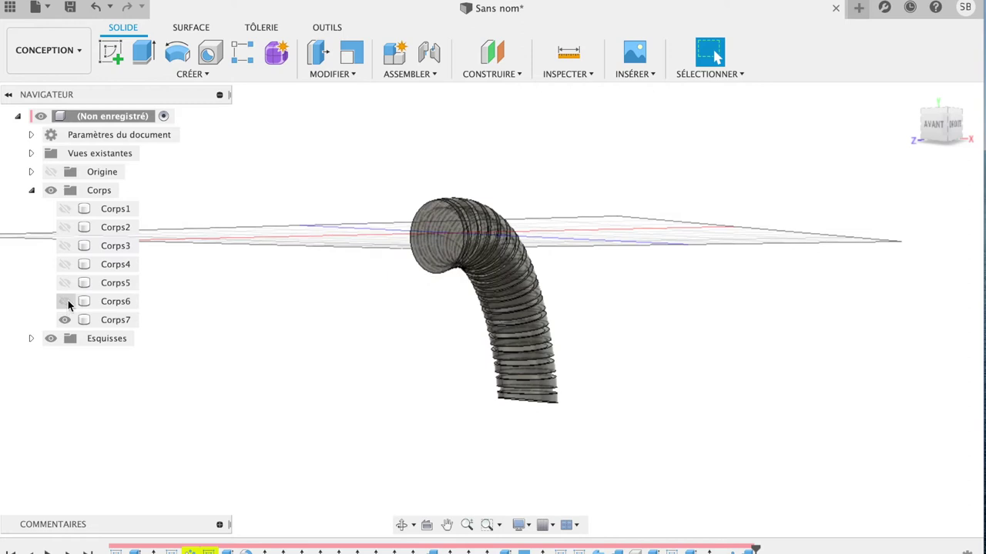
click(438, 235)
click(345, 75)
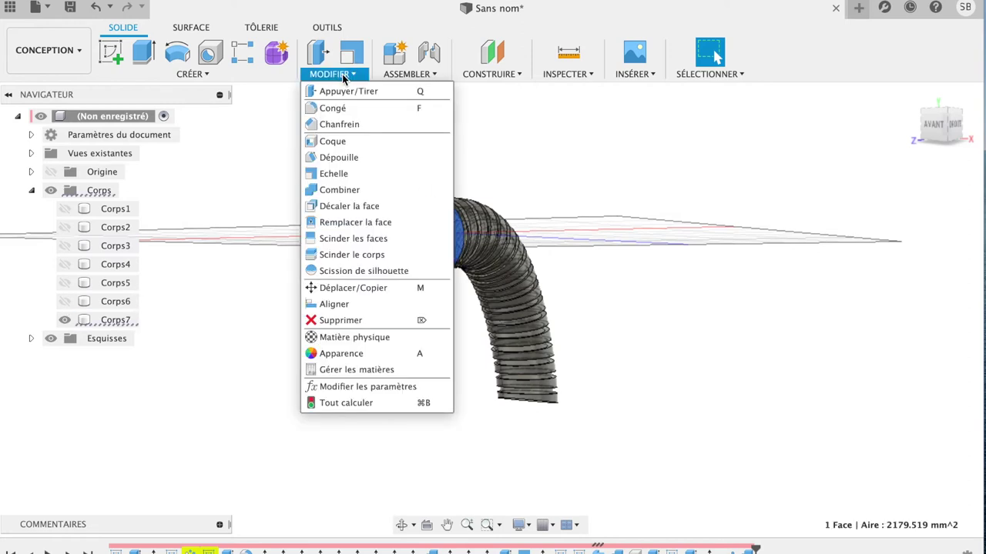
click(333, 141)
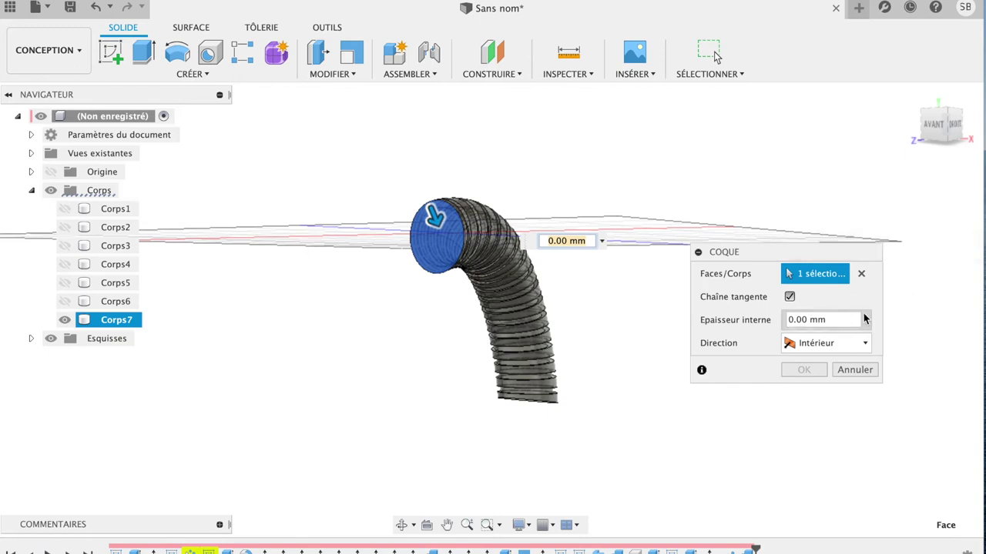
Try Coque inner thicknesses of 3, 5, 1 and 0.5 mm, then cancel when each fails
click(866, 320)
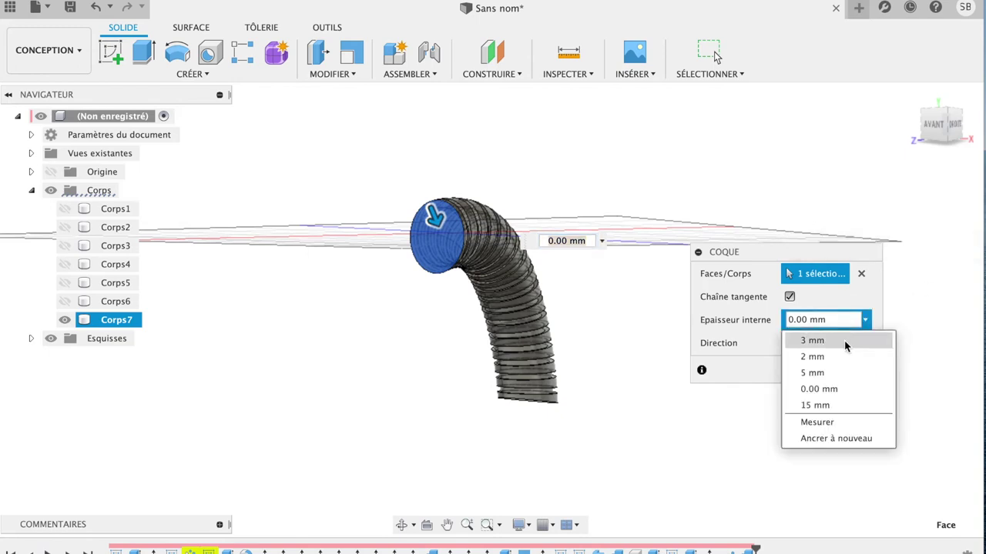
click(844, 342)
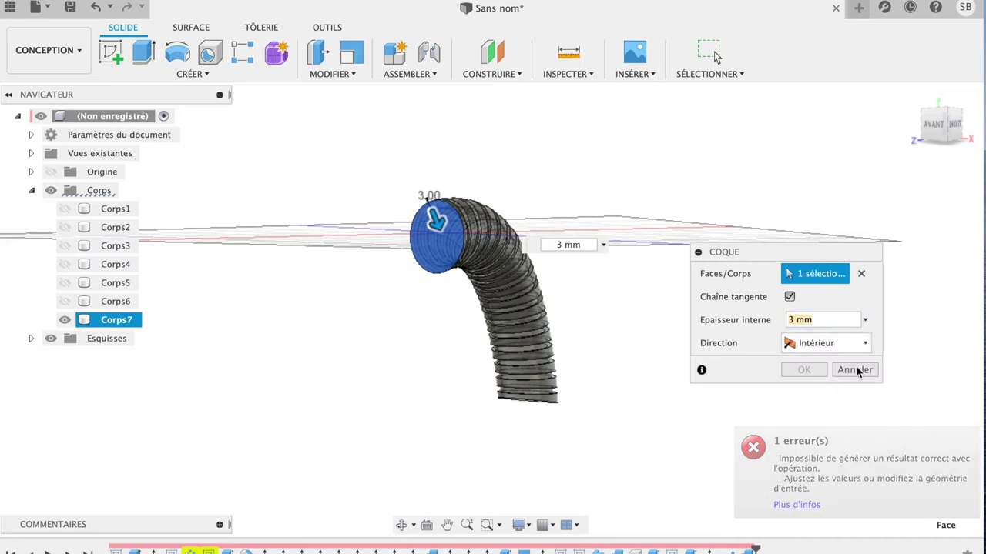
click(865, 320)
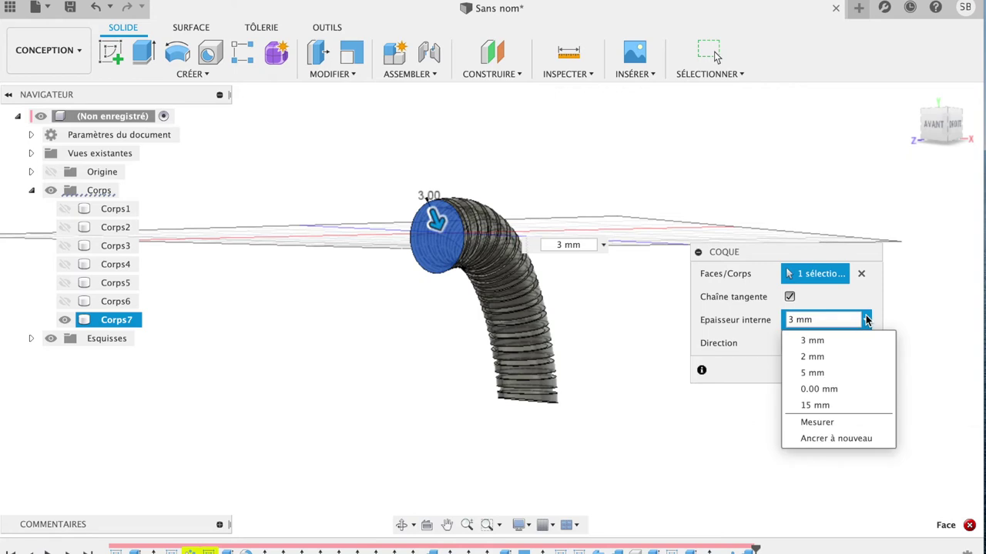
click(812, 373)
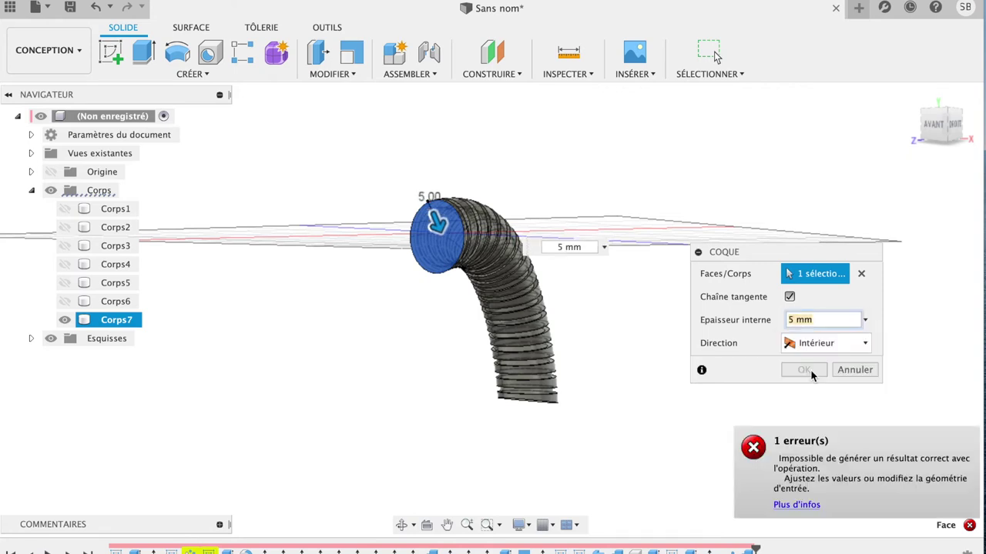
text(1)
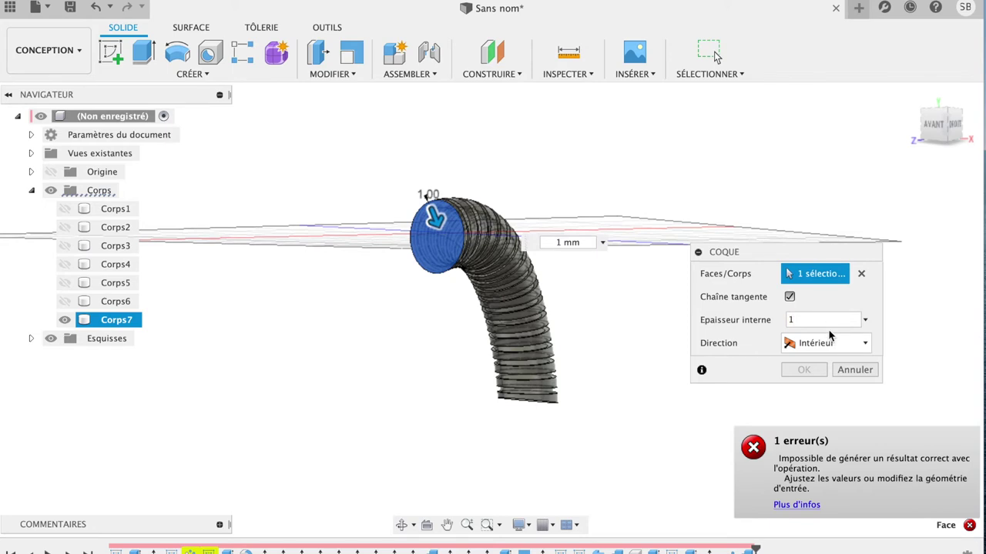
text(5)
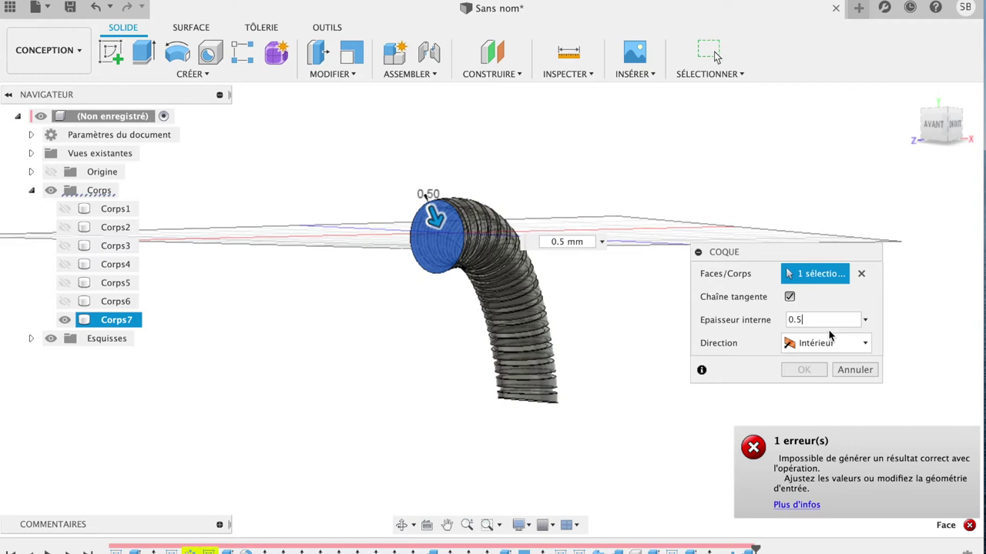
click(853, 370)
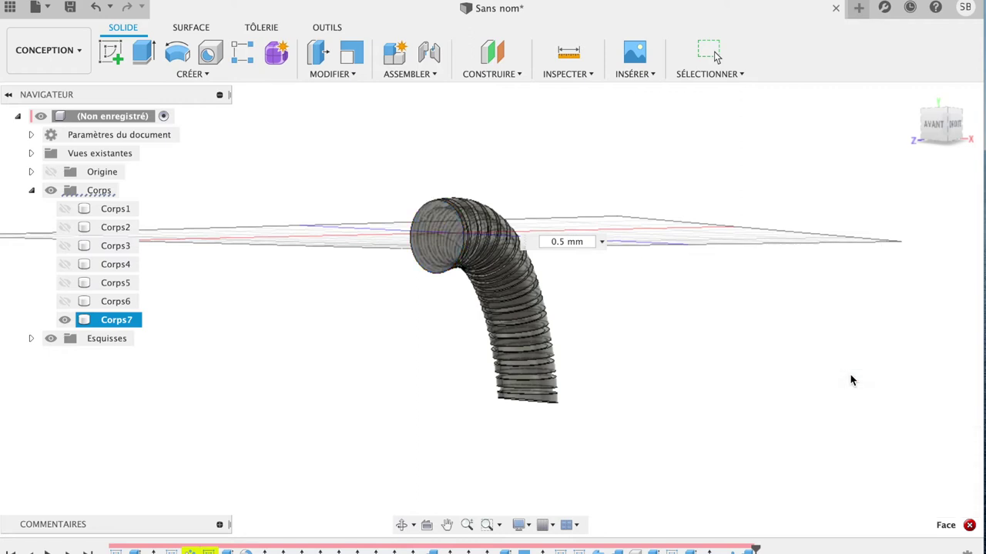
click(954, 130)
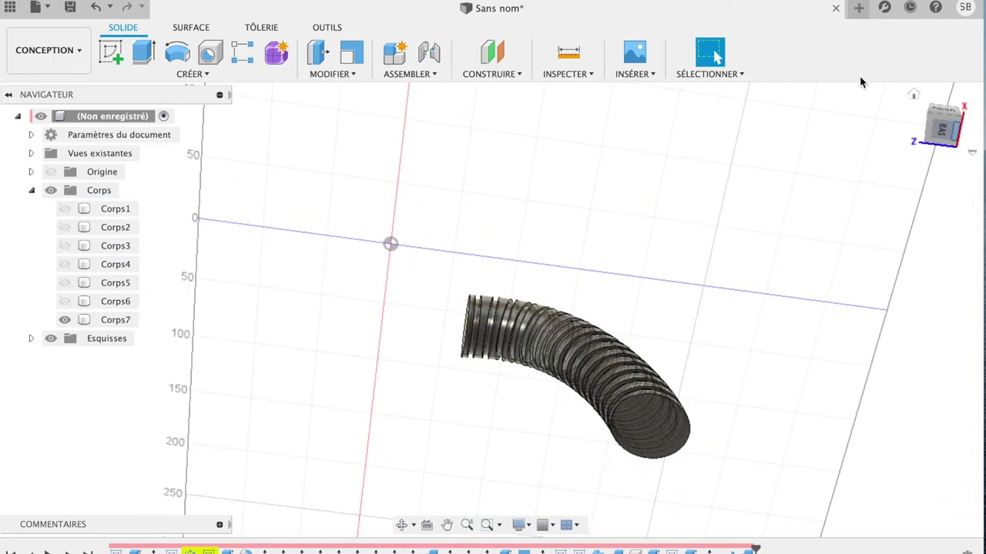
click(645, 434)
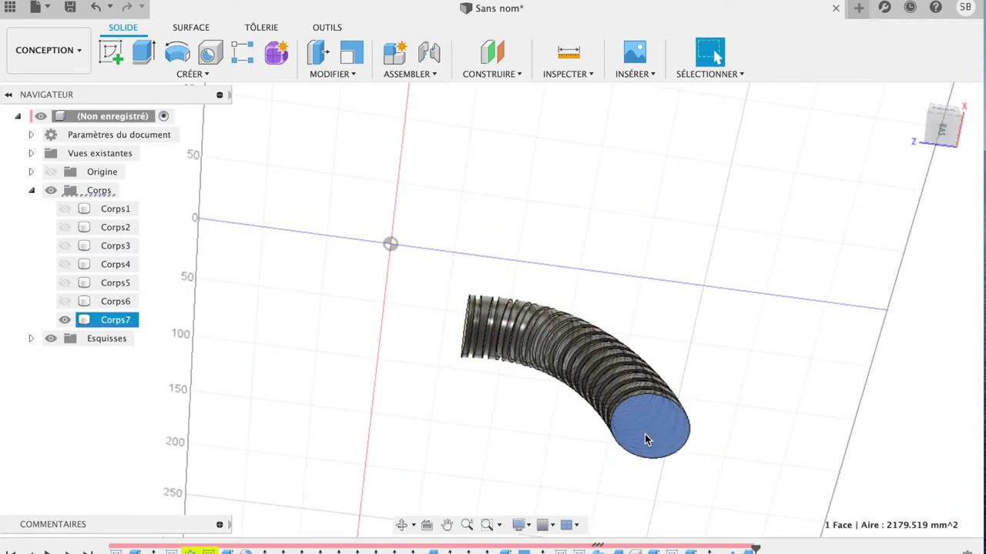
key(e)
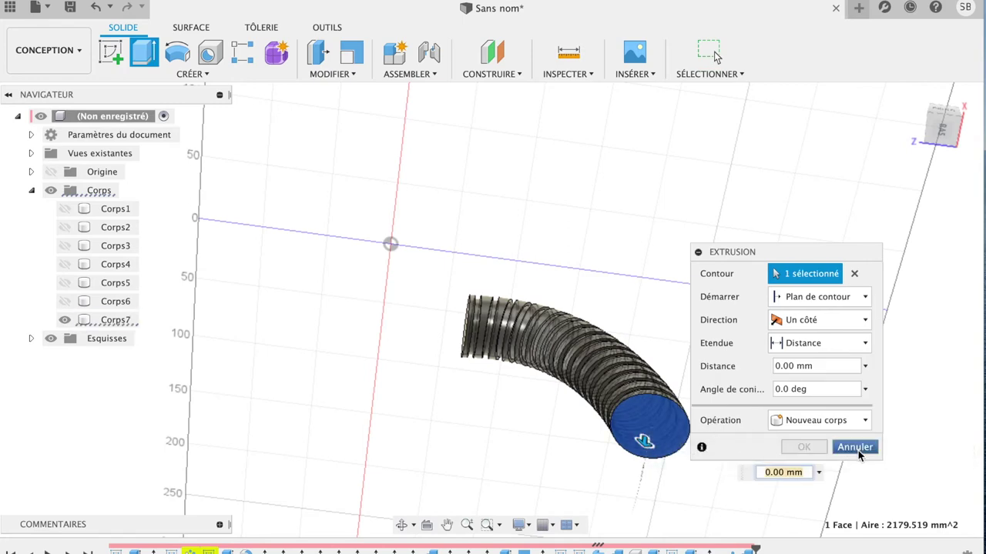
click(856, 449)
click(648, 434)
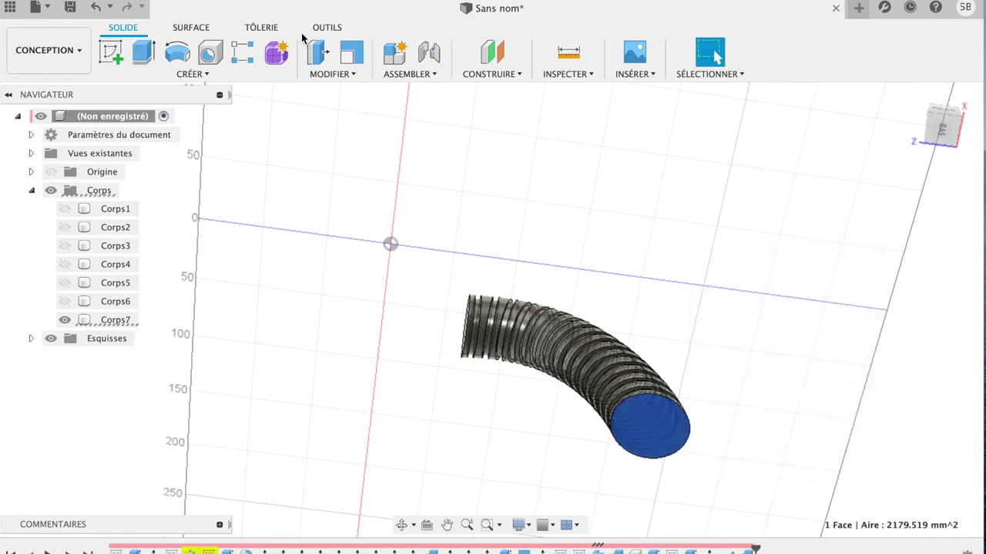
click(320, 74)
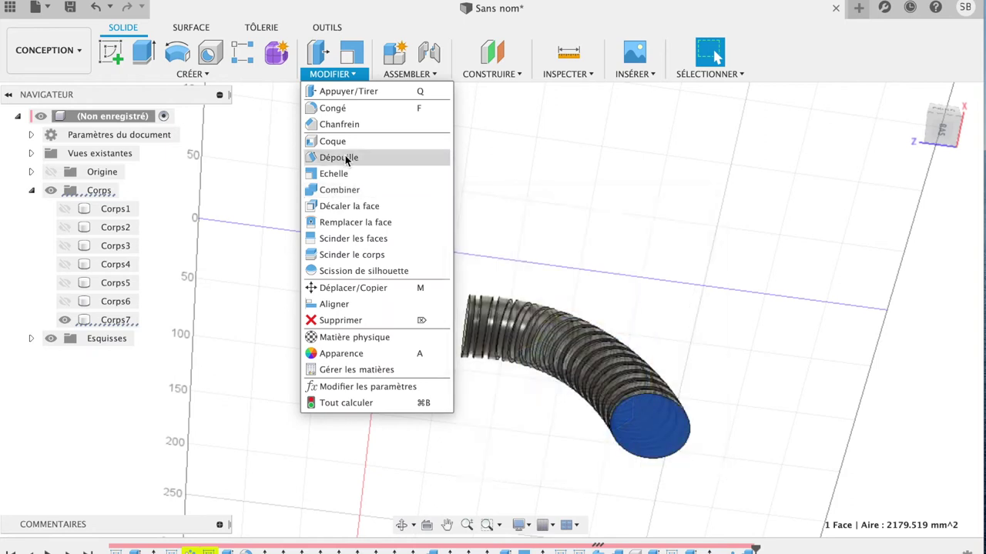
click(345, 143)
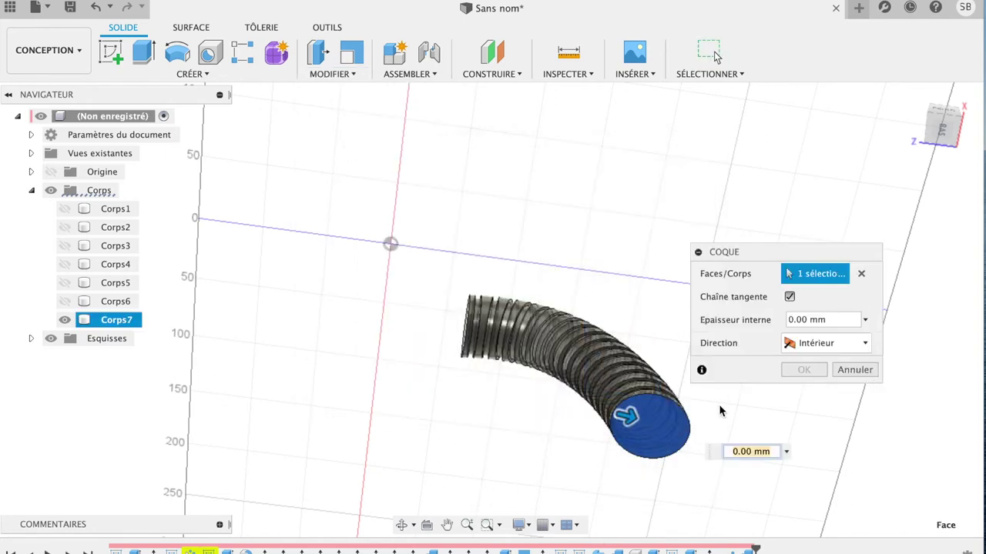
click(865, 320)
click(833, 343)
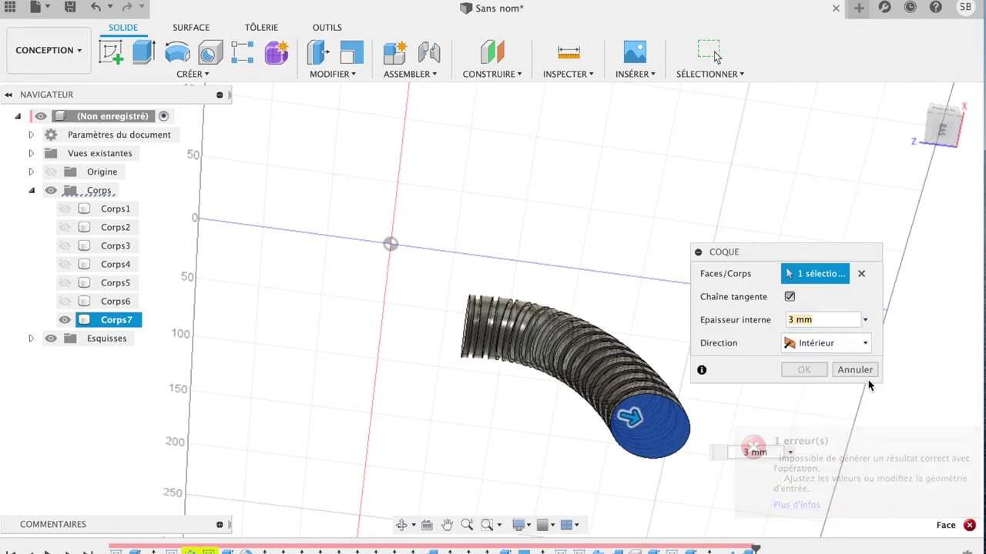
click(864, 348)
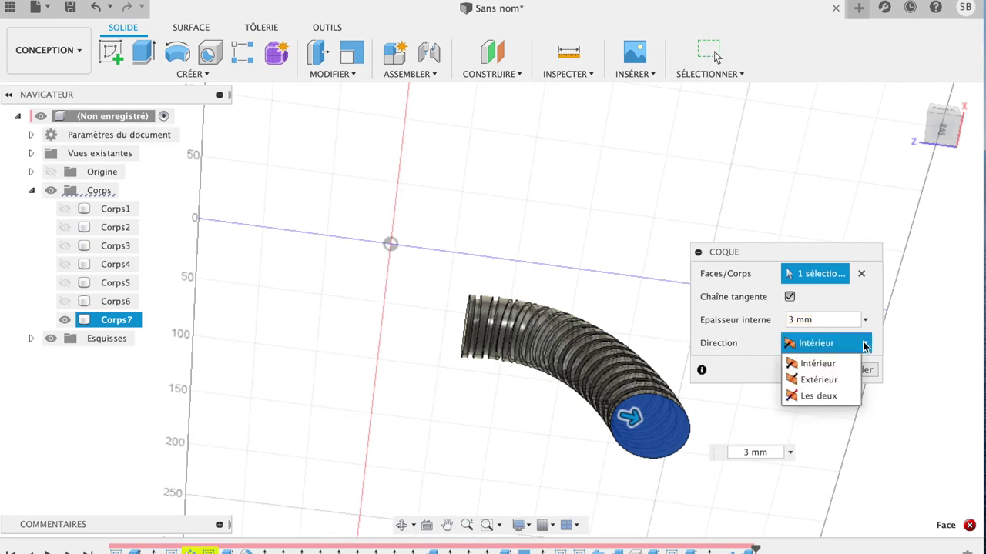
click(834, 380)
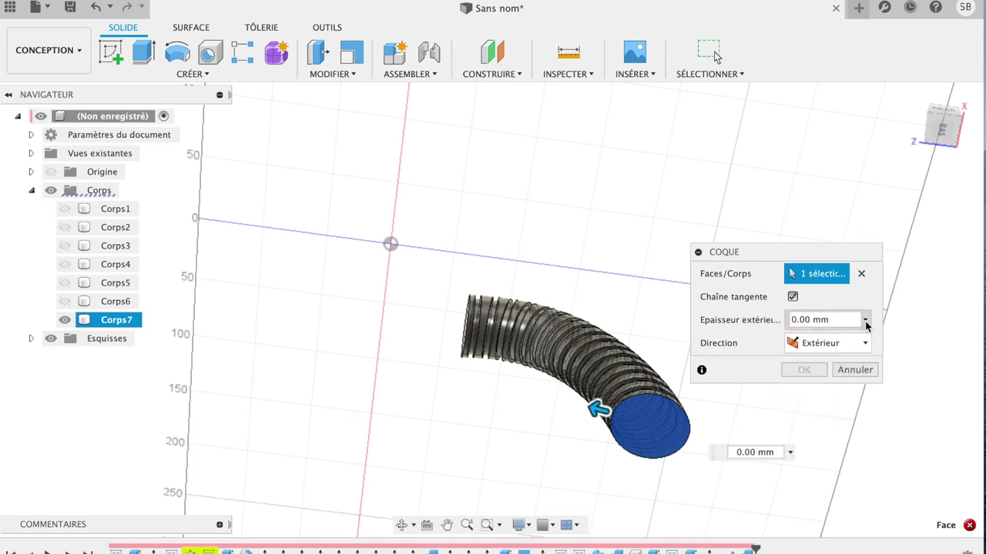
click(864, 319)
click(838, 341)
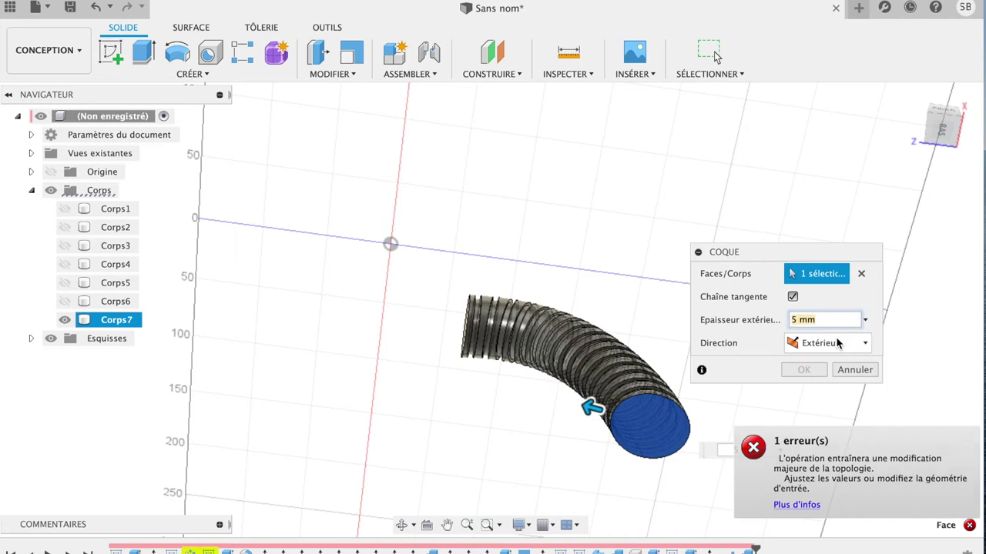
click(854, 370)
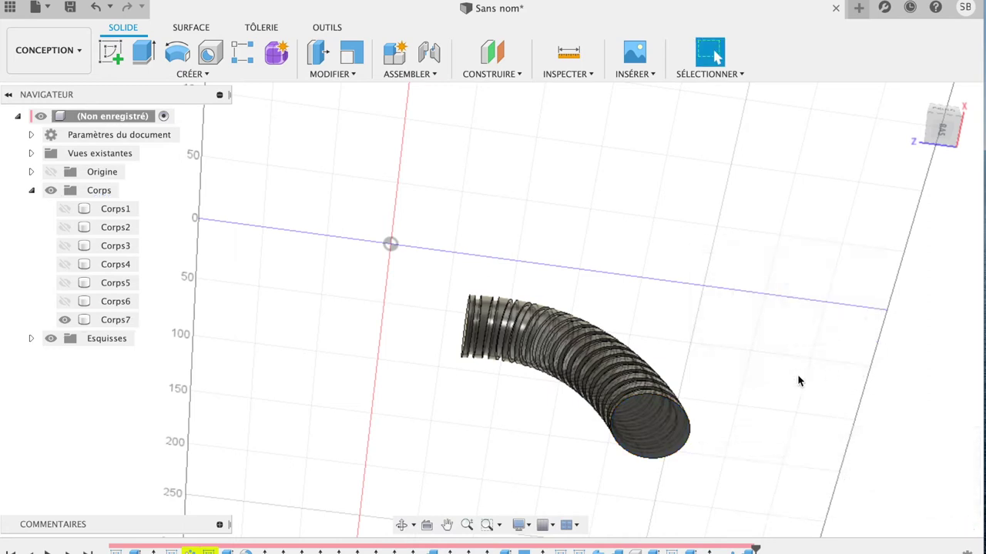
click(660, 430)
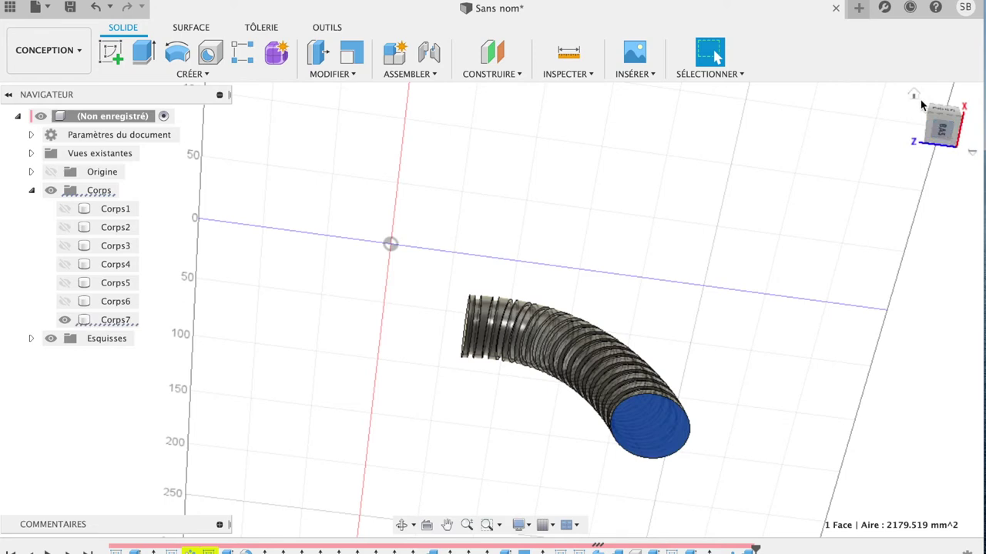
From the front view, start a sketch on the hose's top end face and finish it empty
click(914, 94)
click(934, 137)
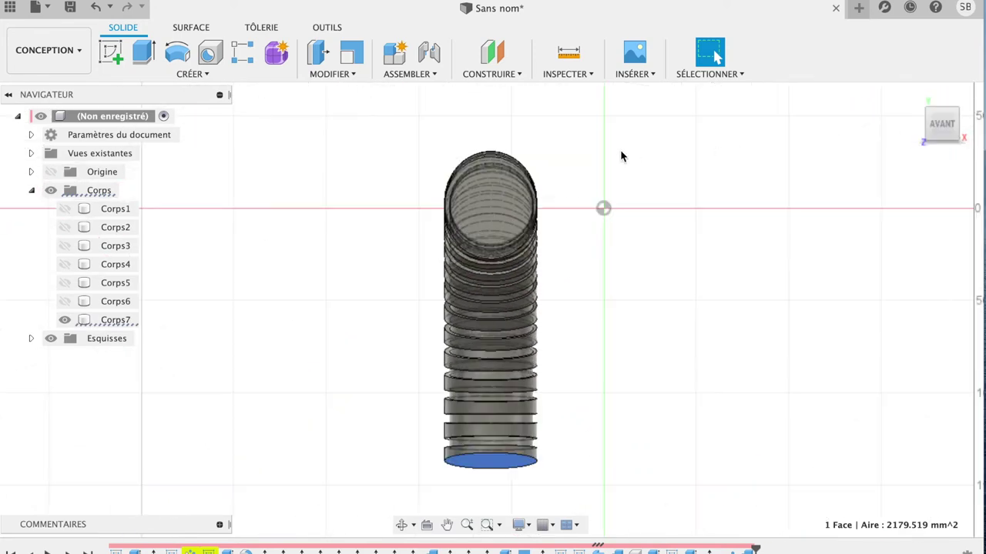
click(110, 51)
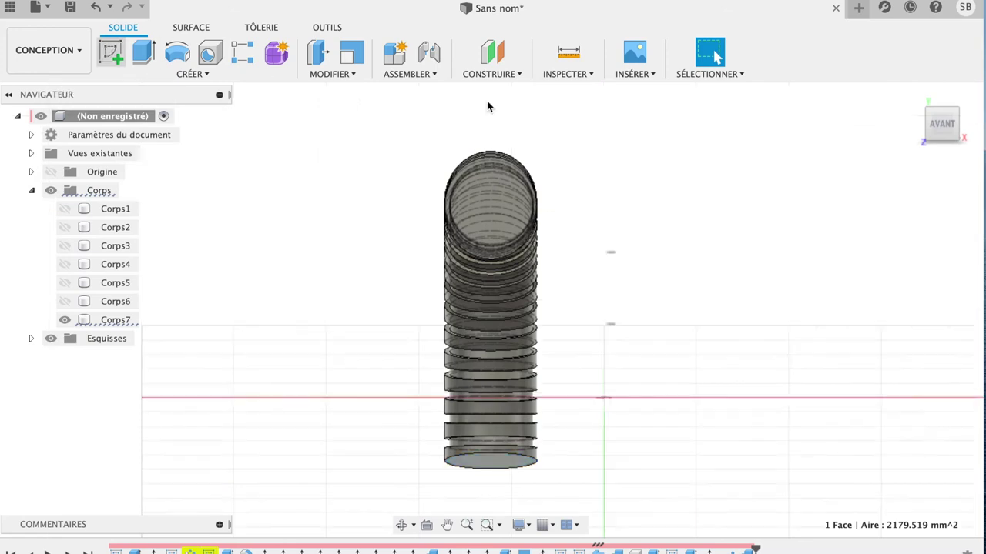
click(489, 208)
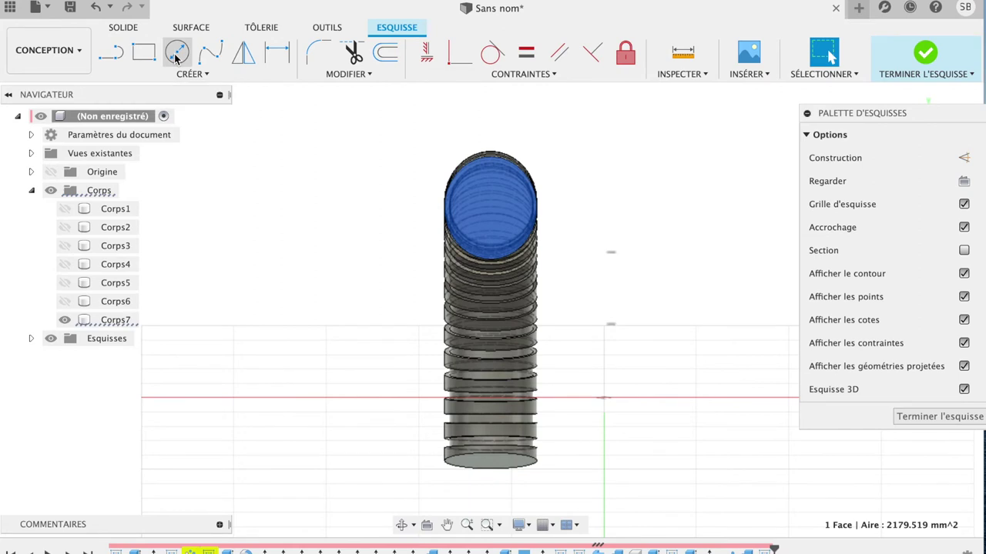
click(176, 57)
click(490, 206)
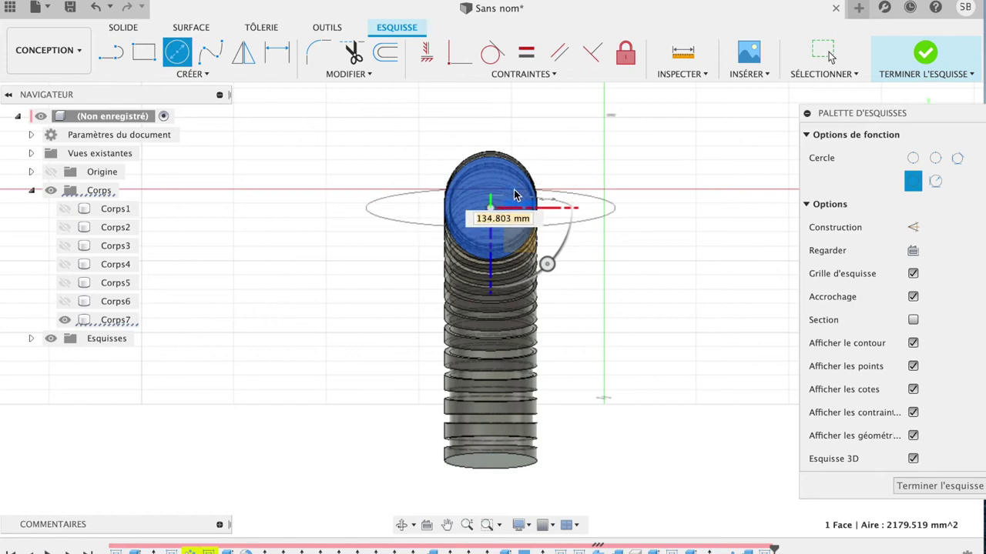
key(Escape)
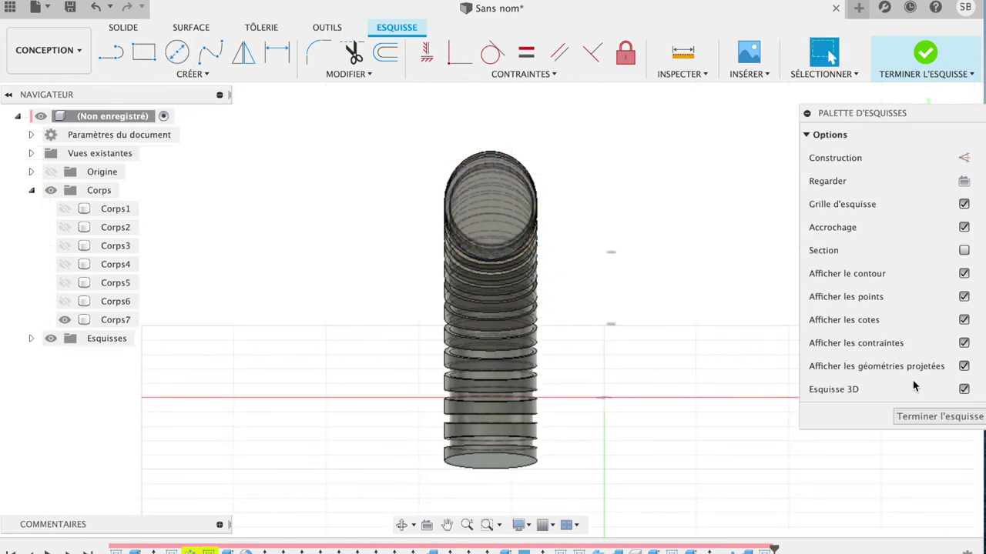
click(928, 417)
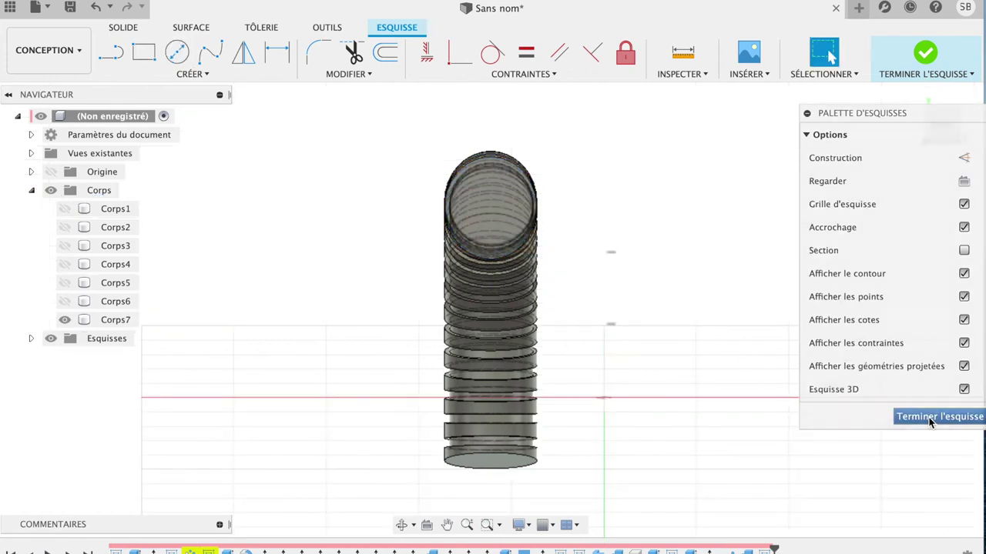
click(913, 95)
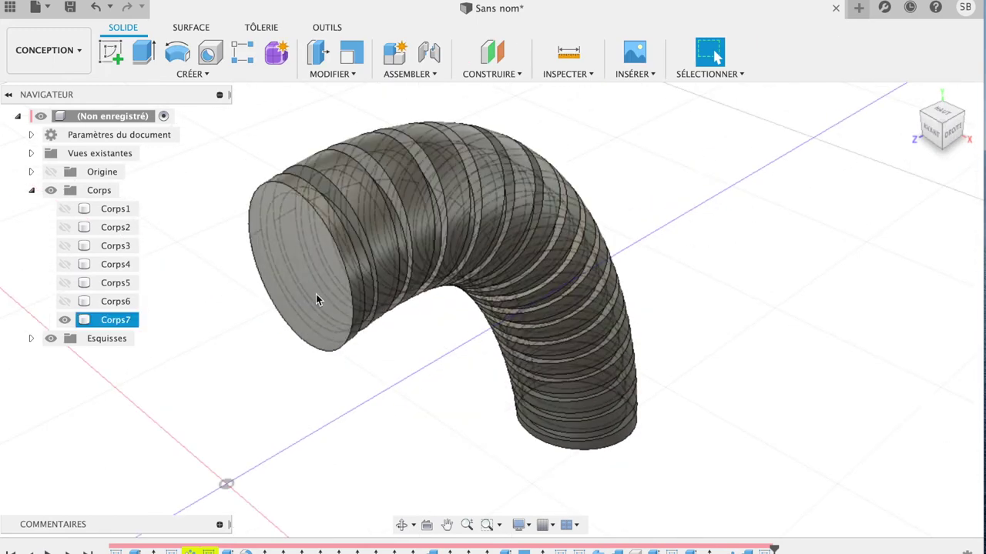
Sketch a centre-diameter circle about 30.5 mm across on the hose's near end face
click(317, 301)
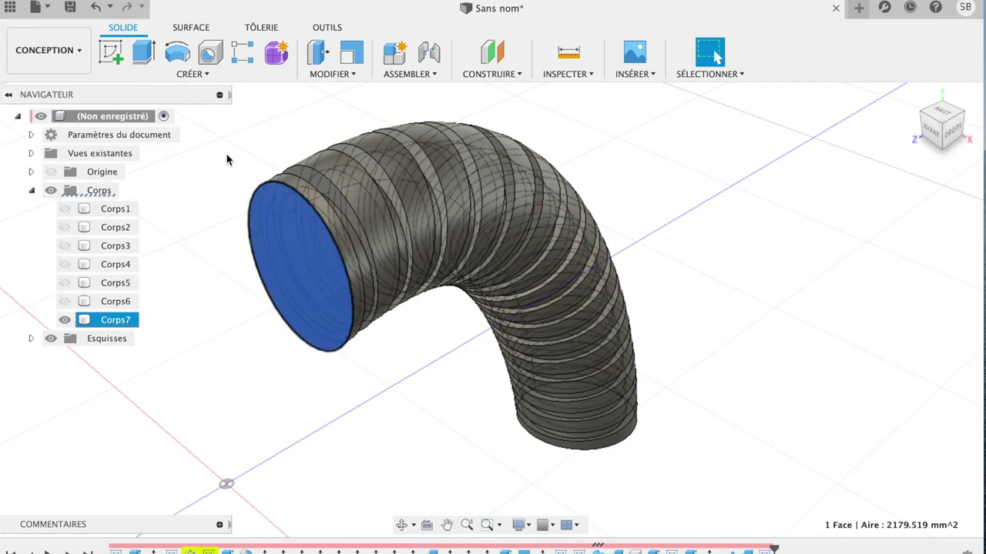
click(122, 63)
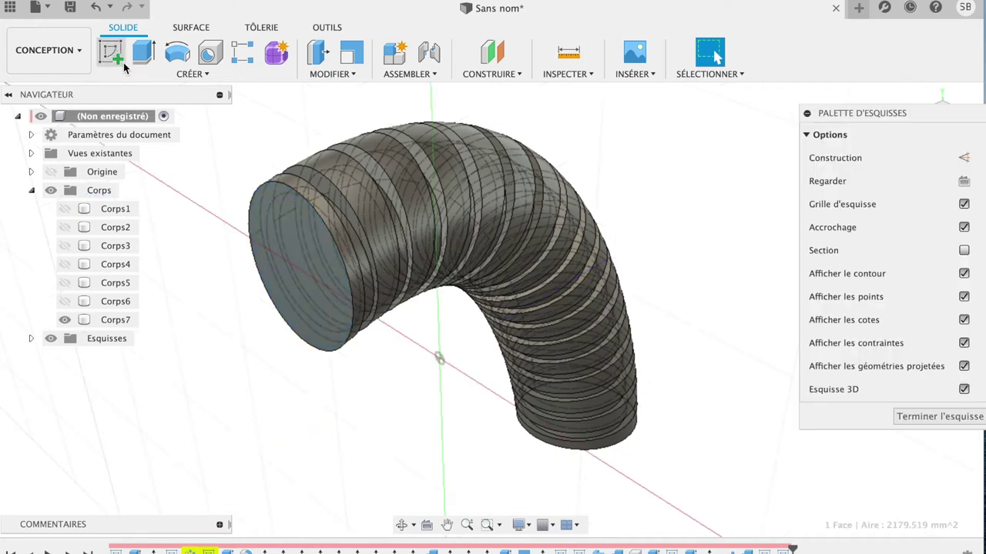
click(315, 243)
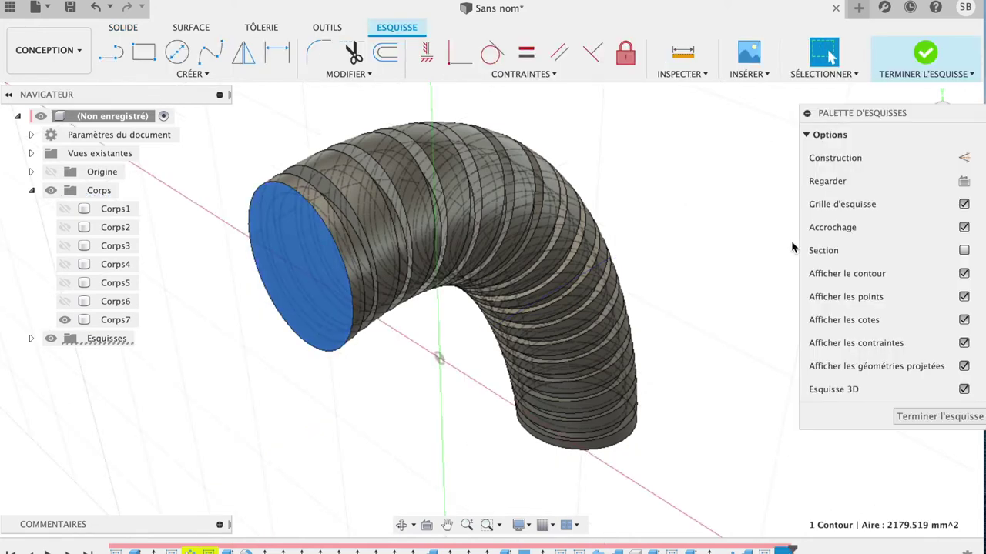
click(964, 181)
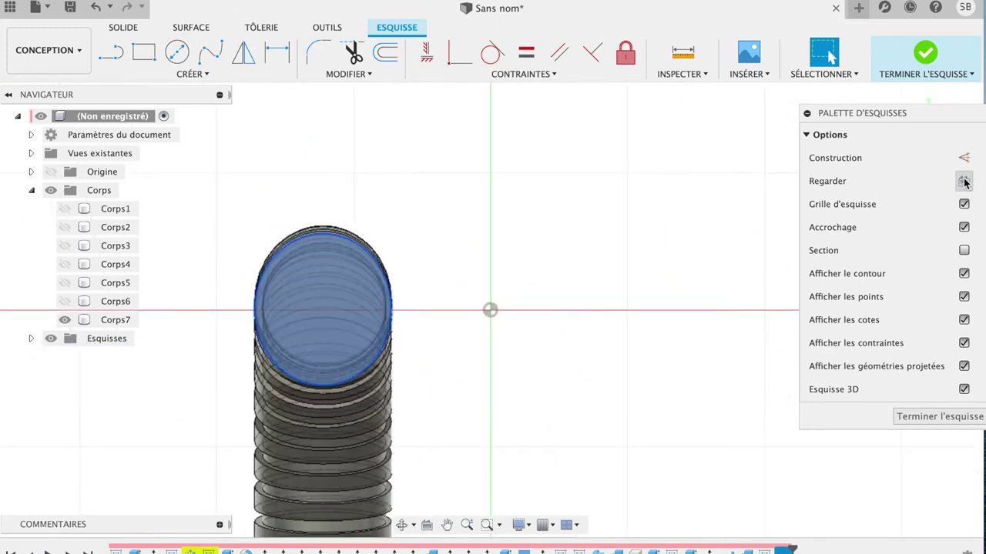
click(175, 51)
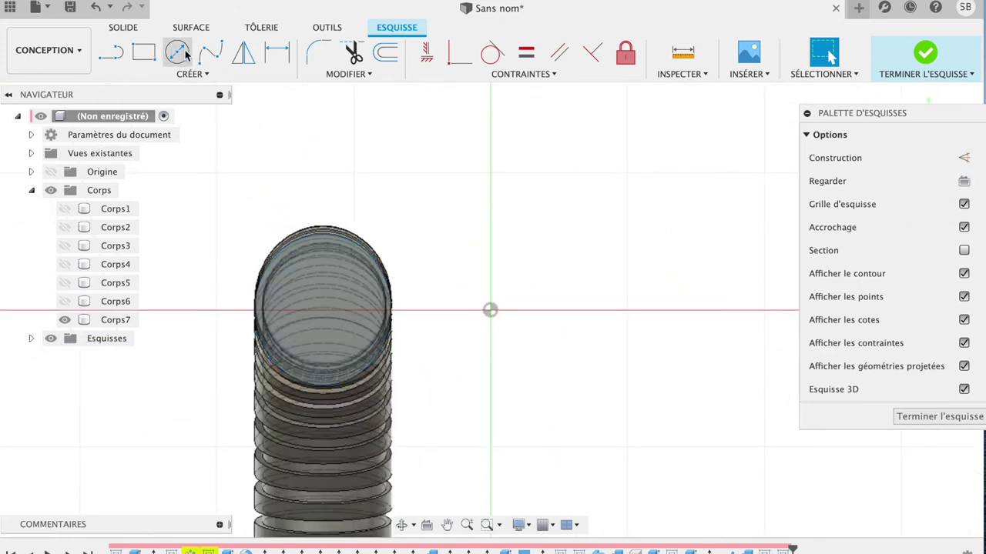
click(324, 300)
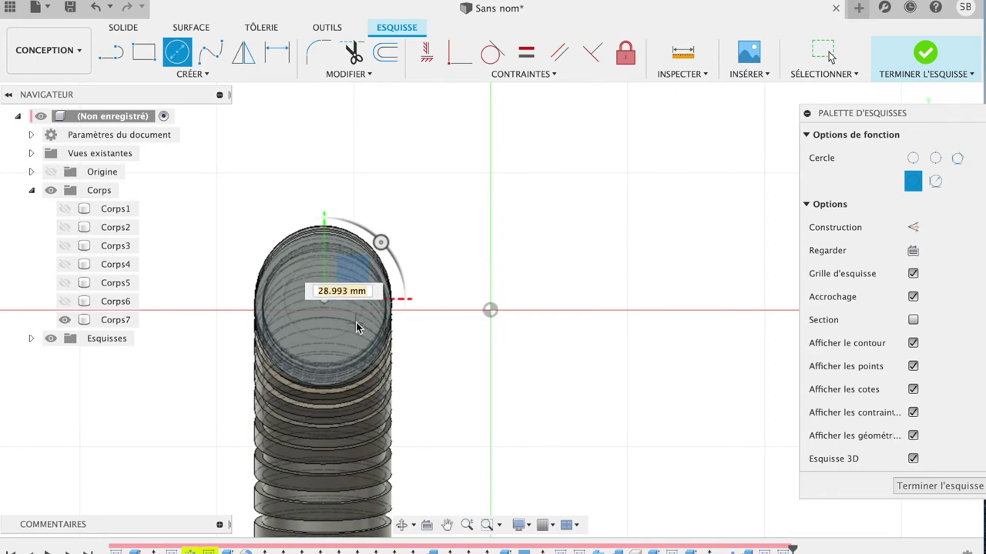
click(359, 321)
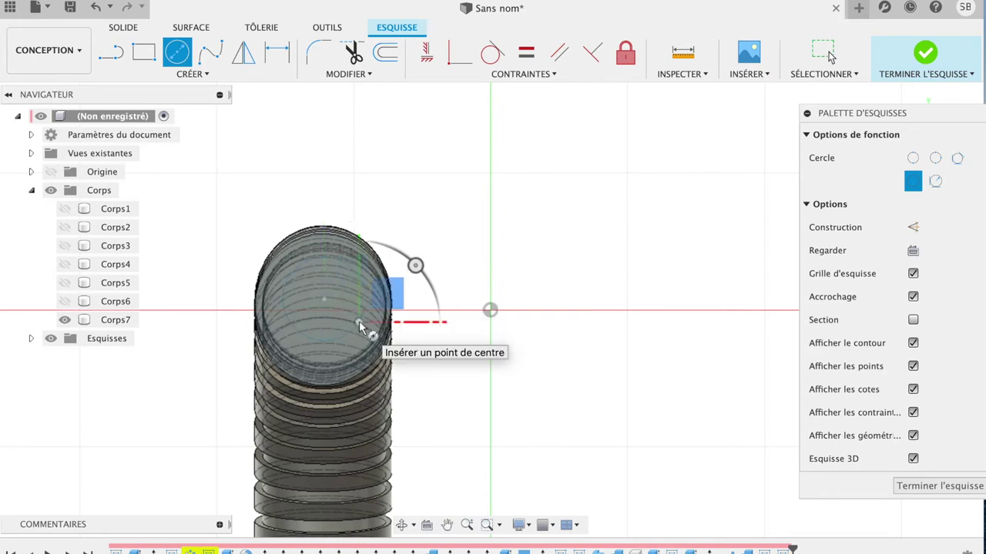
key(e)
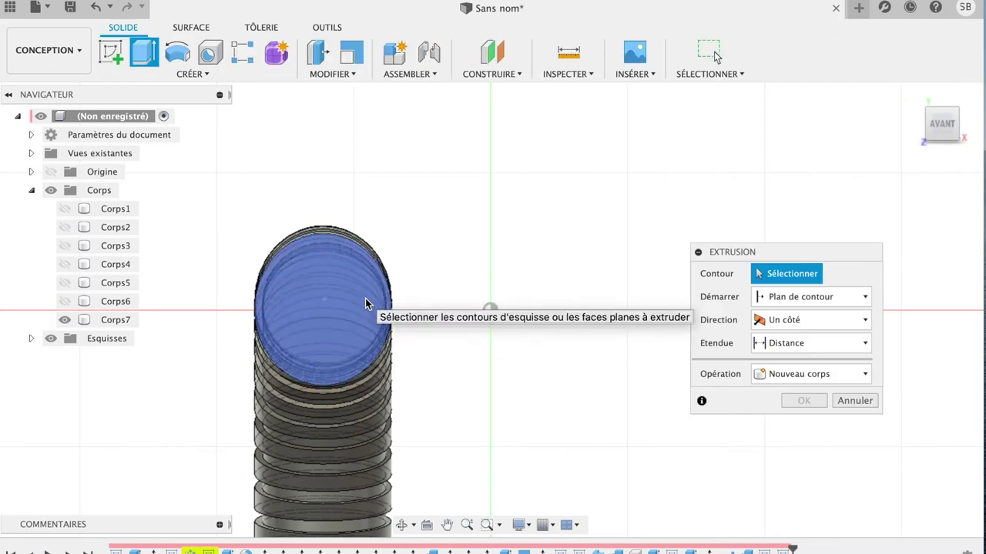
Hide Corps7 and Esquisse2 to select the circle profile, then show Corps7 again
click(65, 319)
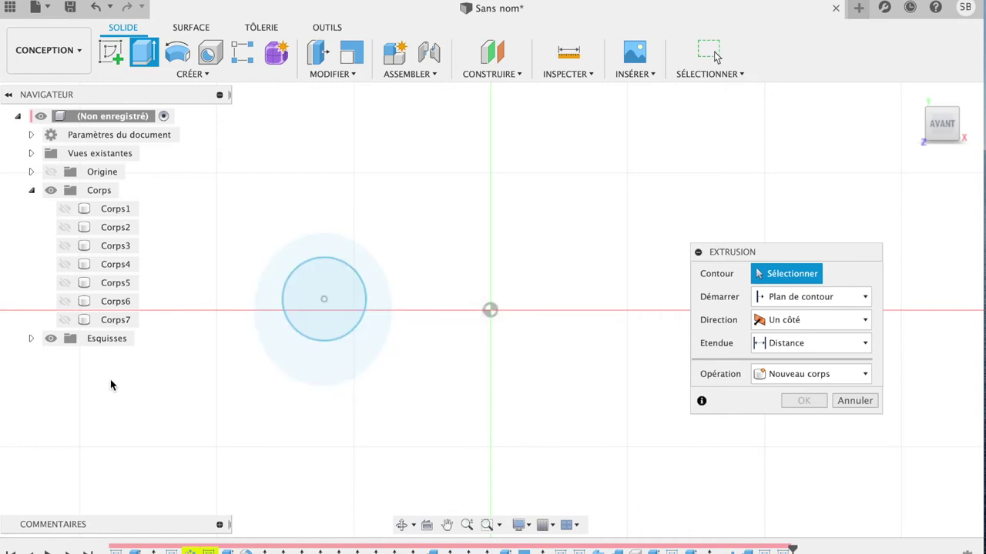
click(31, 339)
click(65, 376)
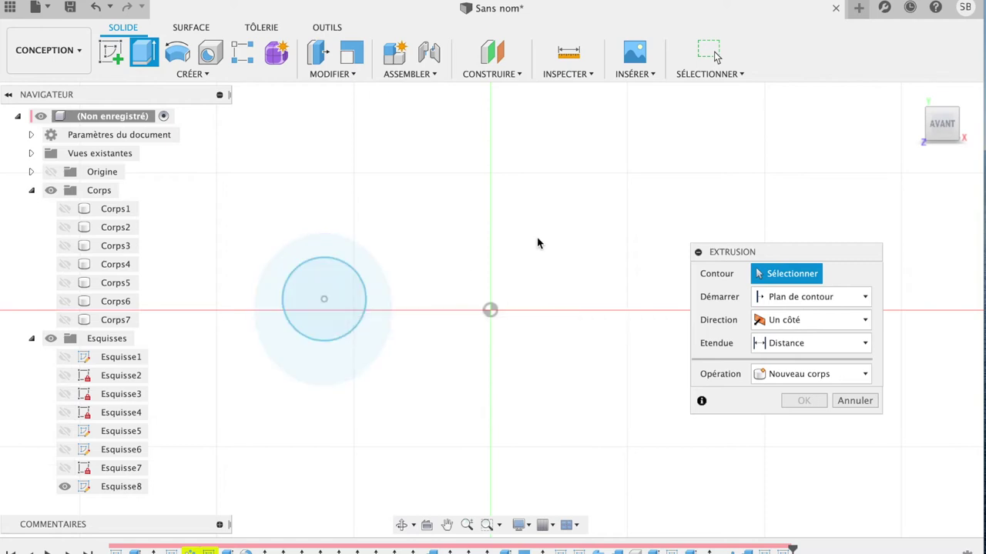
click(952, 133)
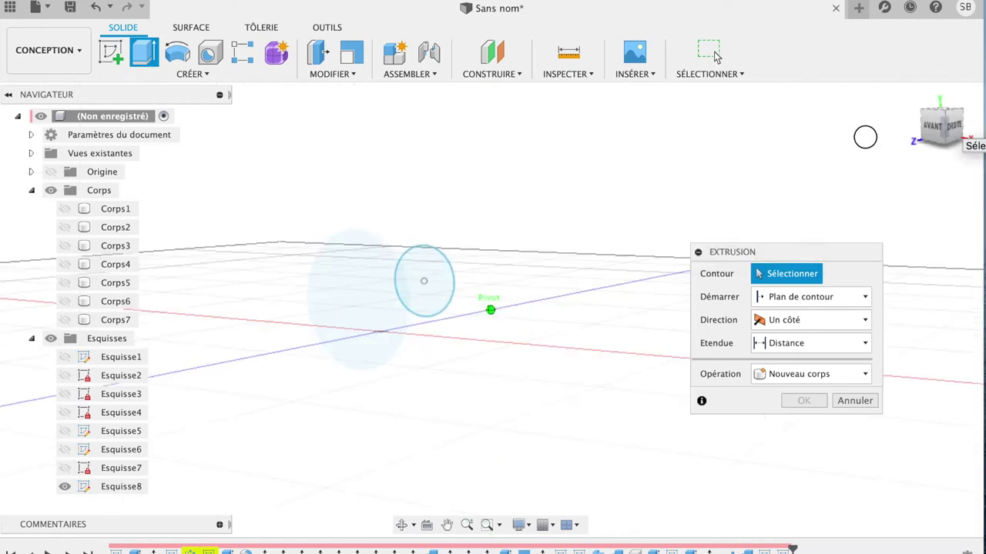
click(513, 255)
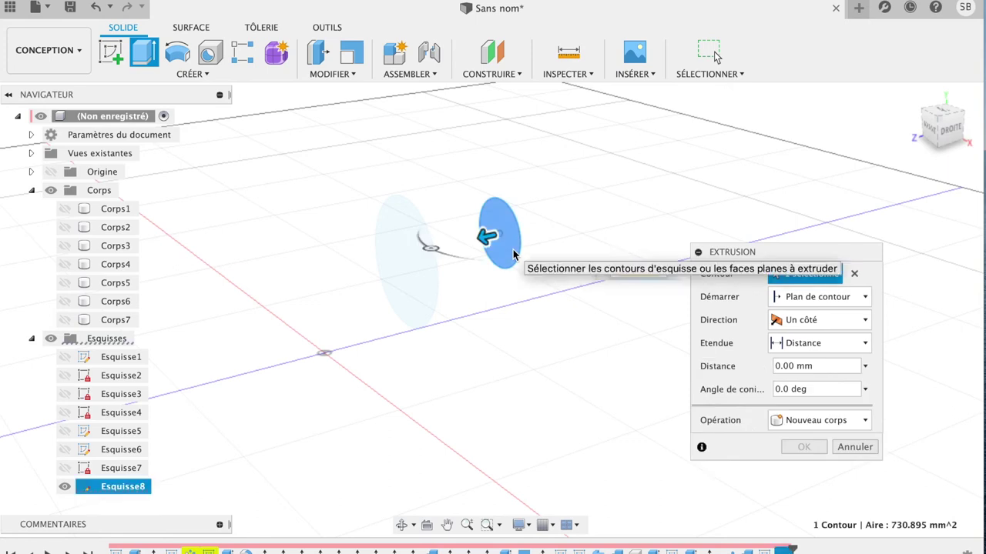
mouse_move(948, 131)
mouse_down()
mouse_move(860, 128)
mouse_move(775, 147)
mouse_up()
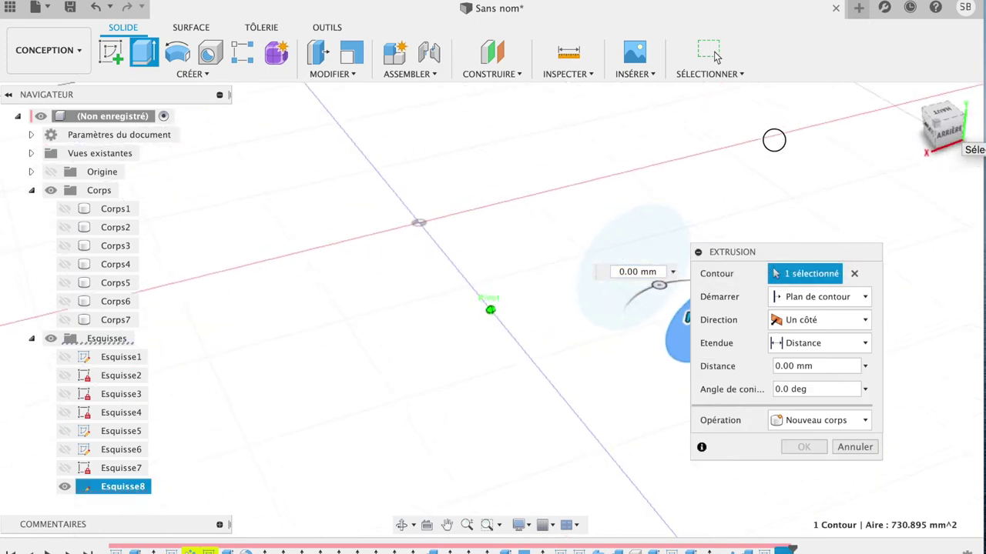
click(65, 319)
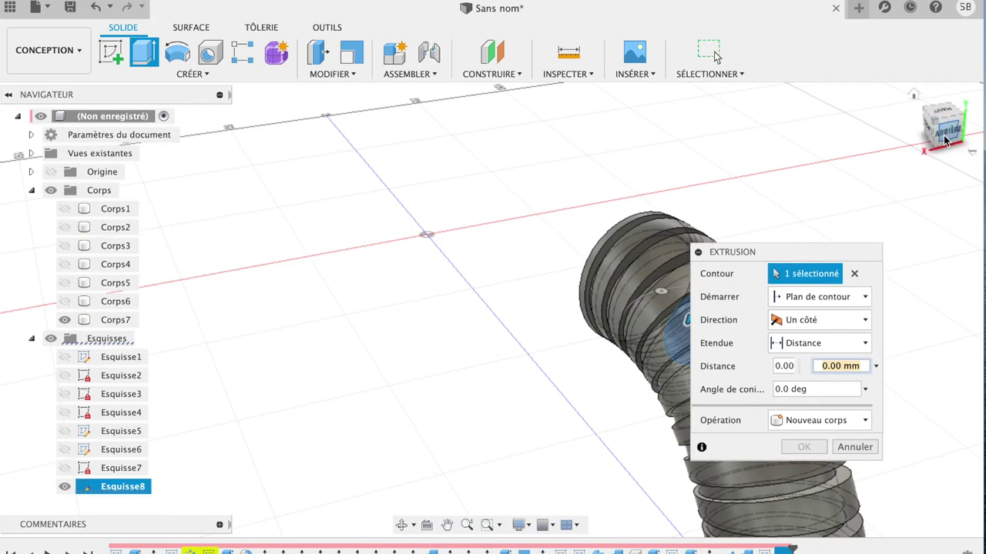
mouse_move(947, 140)
mouse_down()
mouse_move(787, 108)
mouse_move(646, 114)
mouse_up()
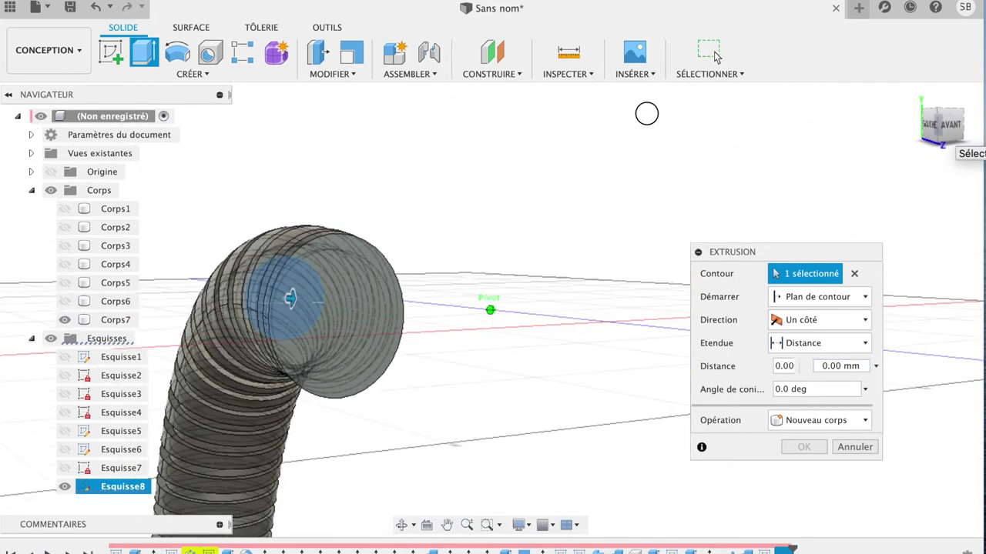
drag(646, 114, 733, 124)
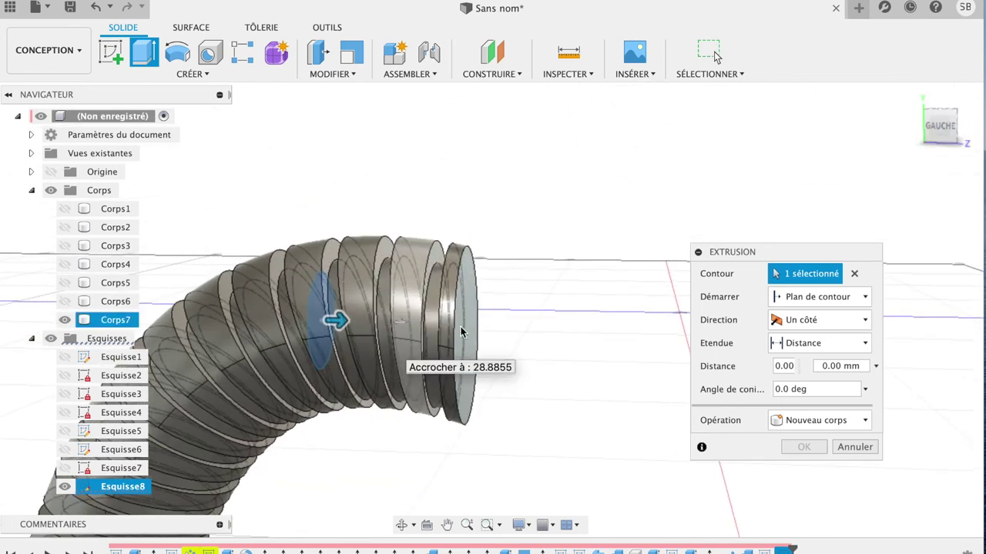
scroll(594, 291, down, 5)
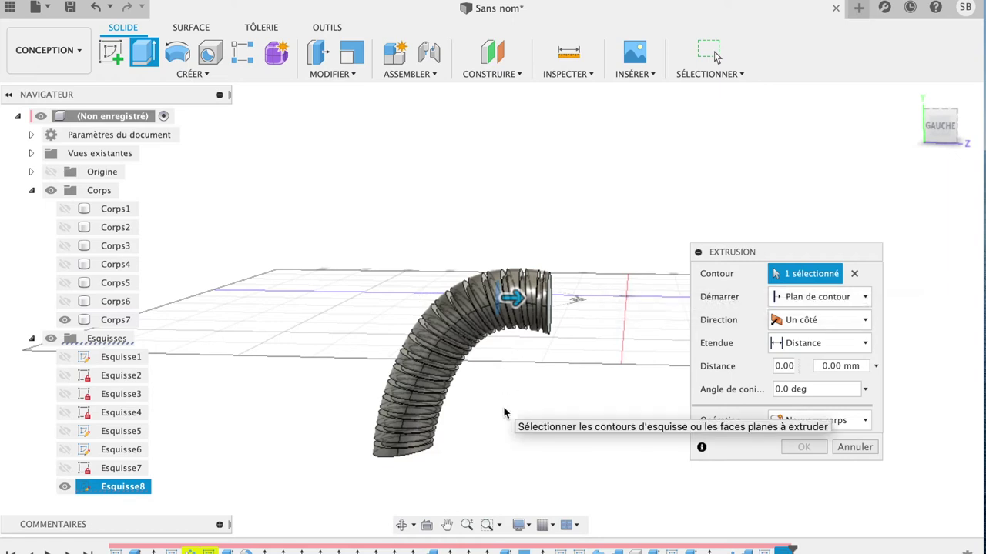
Start the extrusion from the hose end face, drag it to −27.069 mm, then cancel
click(803, 299)
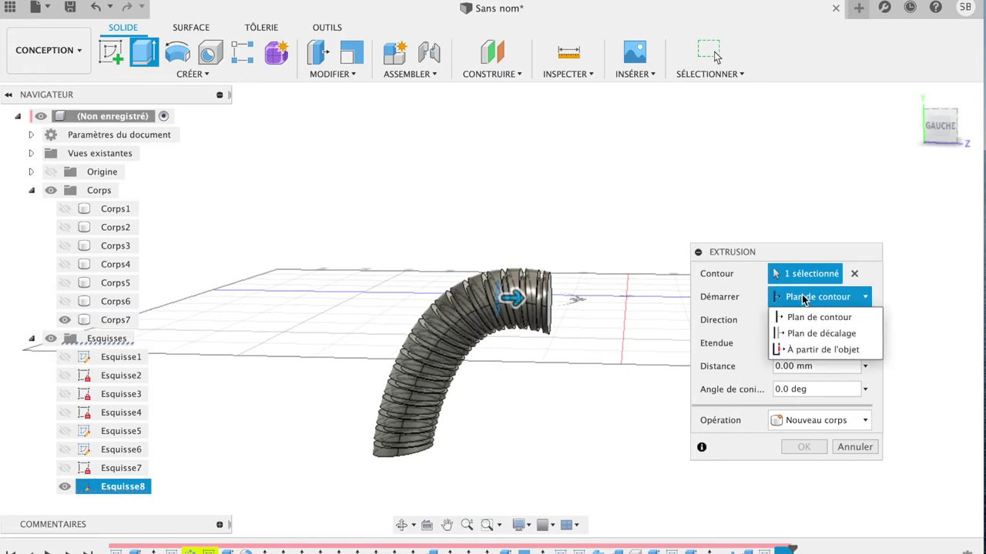
click(816, 350)
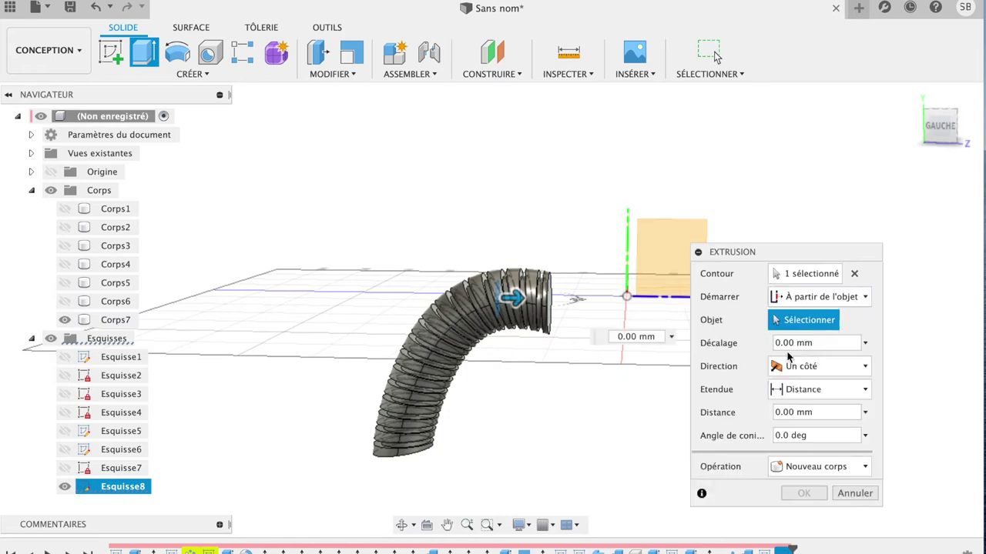
click(543, 320)
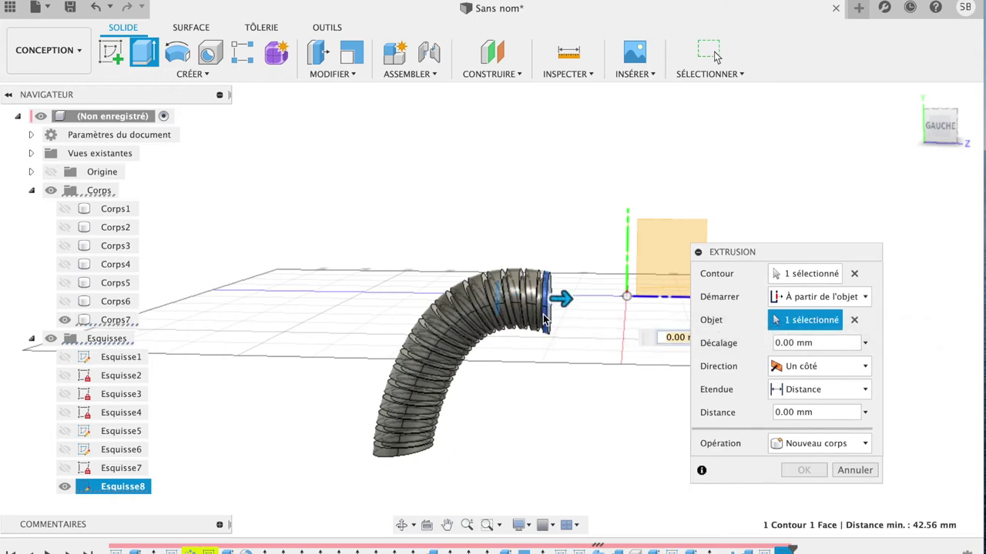
mouse_move(566, 300)
mouse_down()
mouse_move(483, 307)
mouse_move(501, 301)
mouse_up()
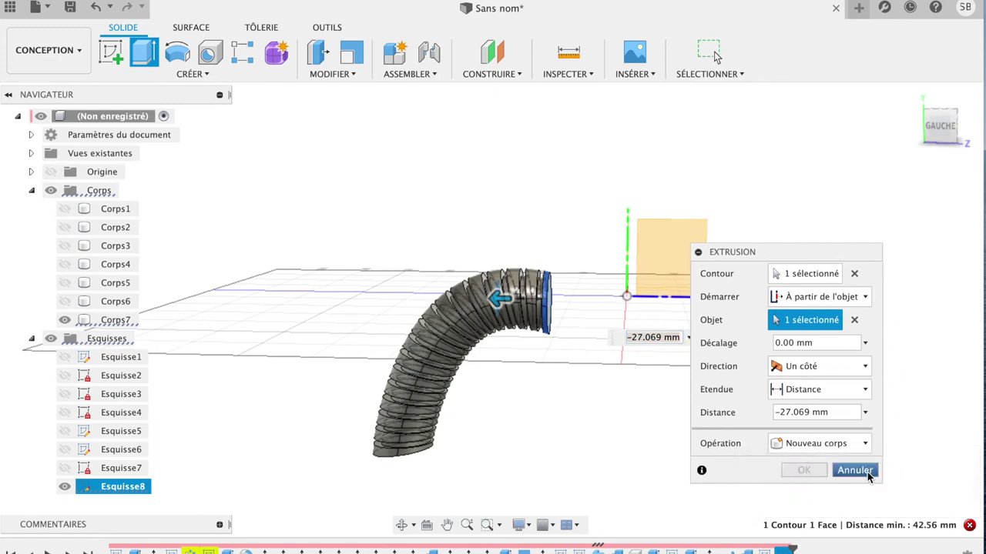
click(855, 471)
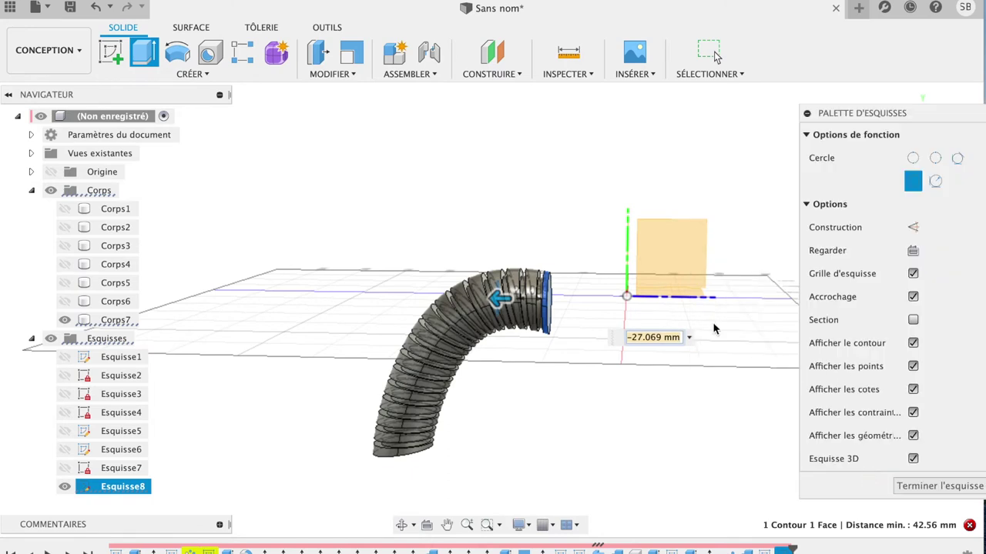
Finish the circle sketch and delete sketch Esquisse8 from the browser
key(Escape)
drag(886, 117, 787, 122)
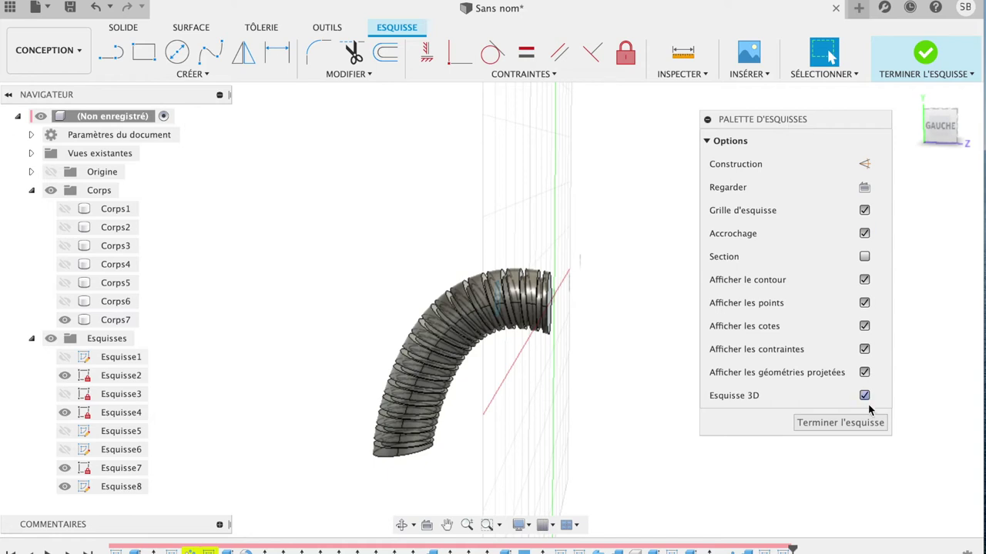
click(857, 423)
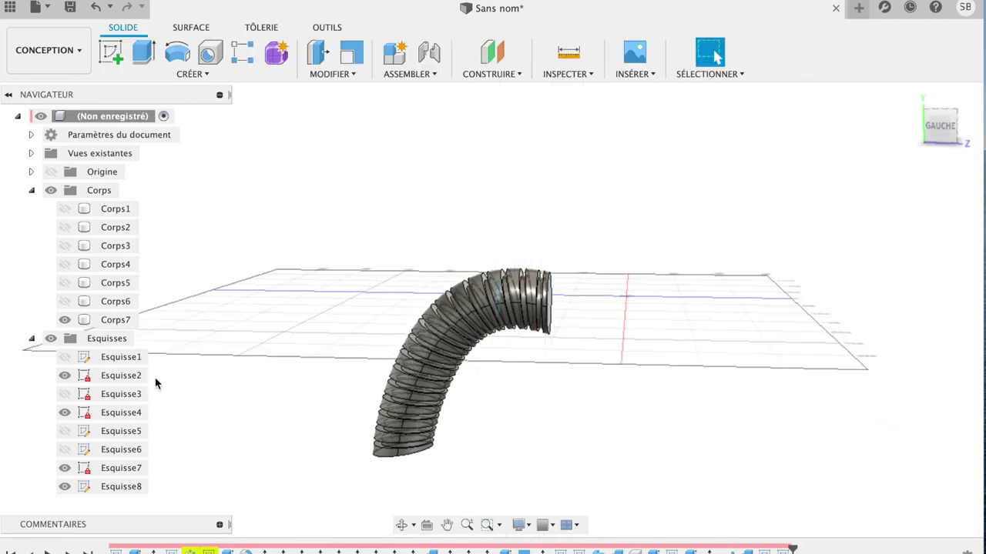
click(65, 489)
double_click(109, 489)
right_click(110, 490)
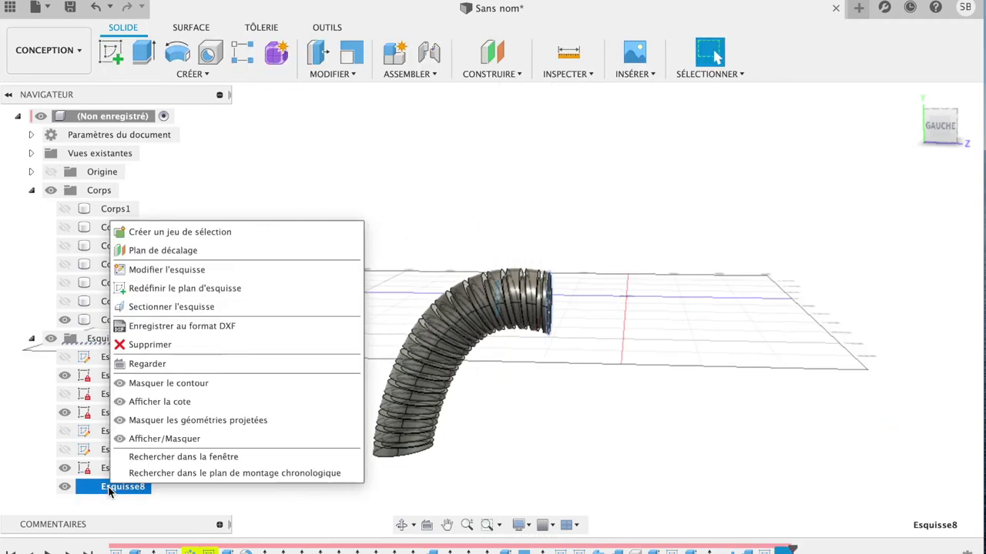
click(174, 352)
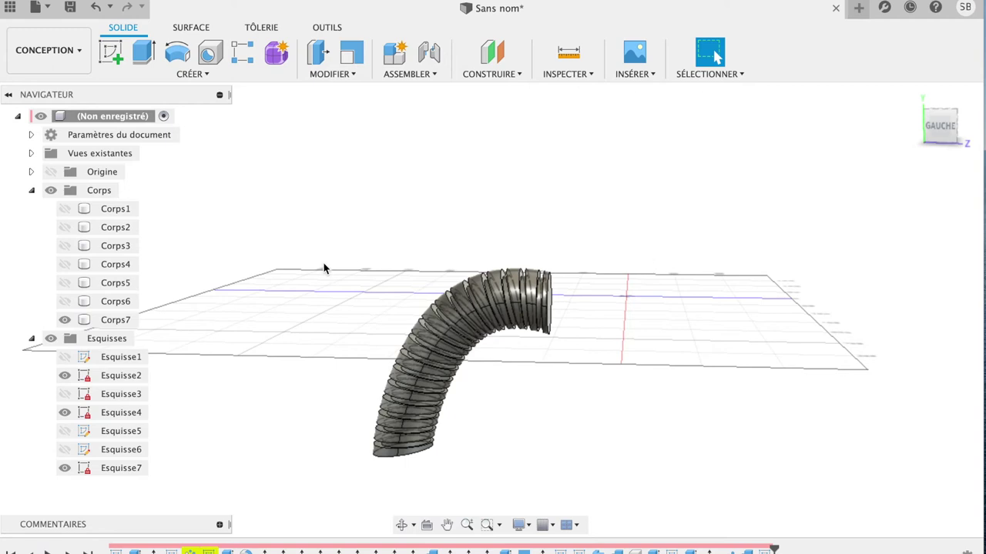
click(112, 319)
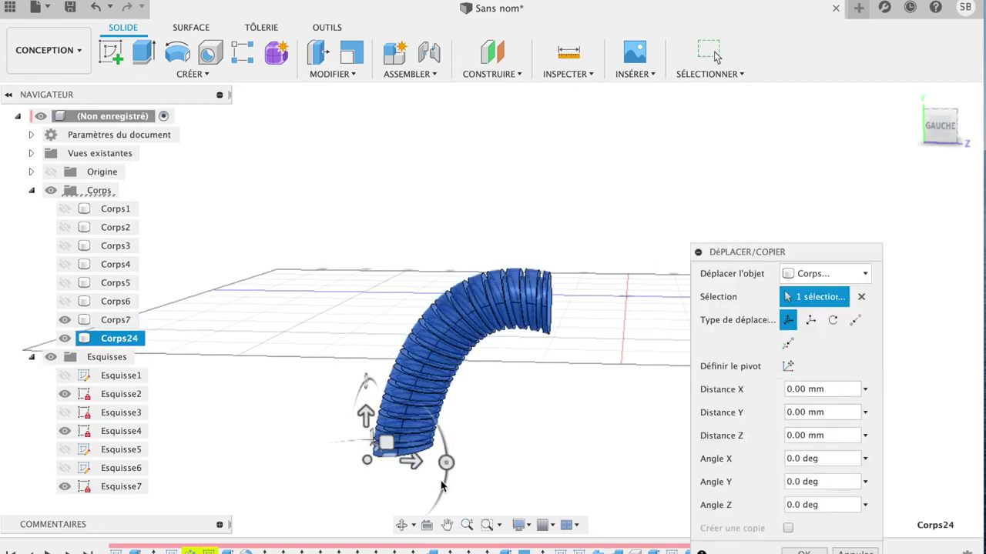
Move the pasted hose copy Corps24 89.55 mm along Z beside the original
drag(414, 468, 513, 475)
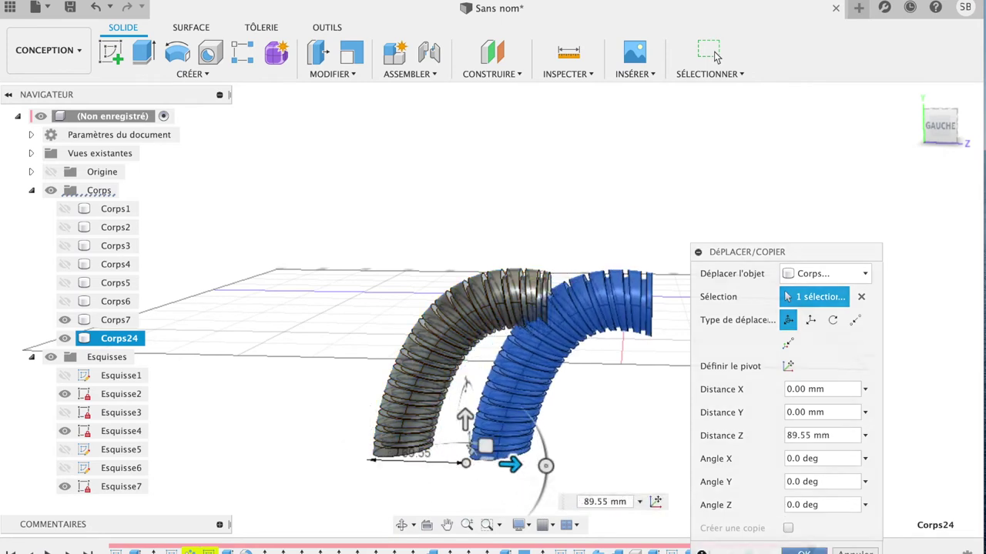
click(800, 551)
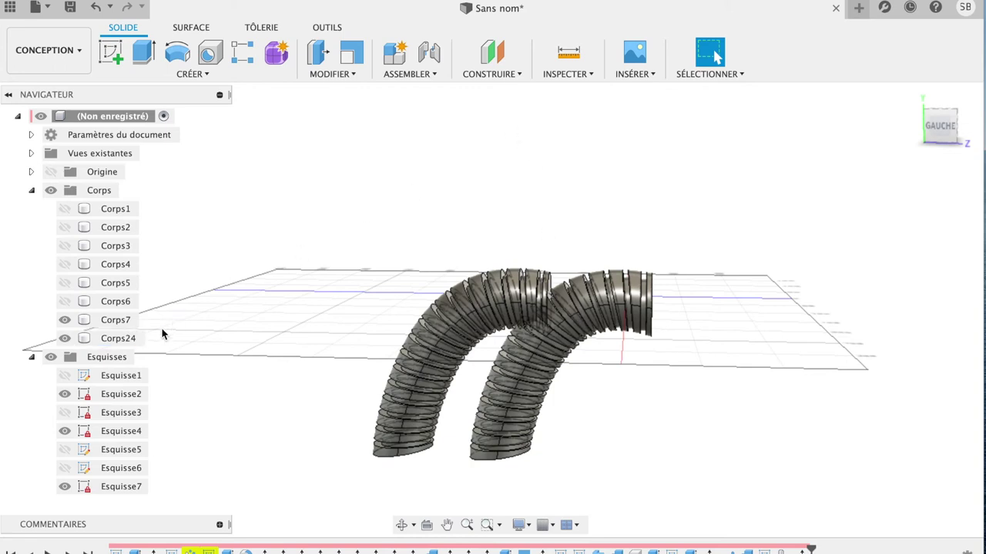
click(135, 338)
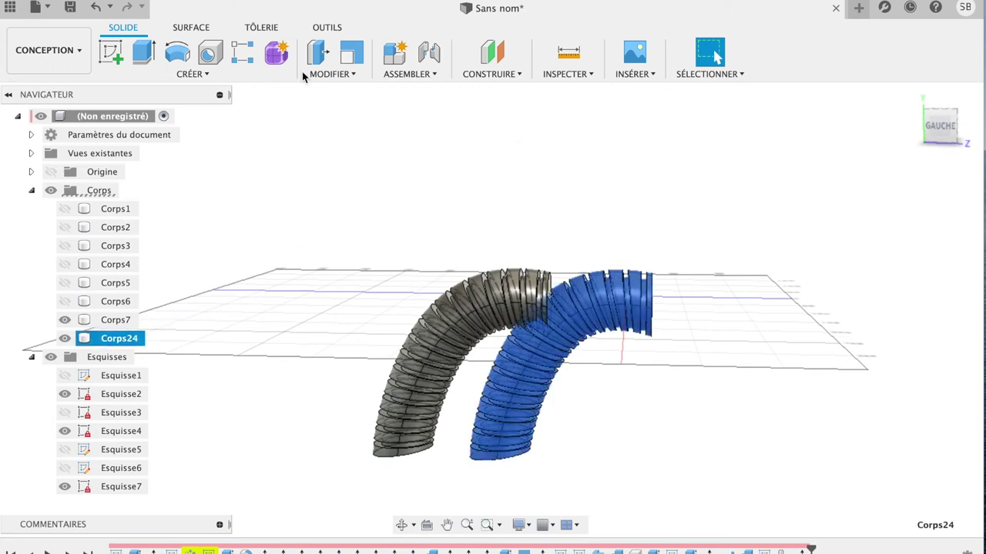
Scale the hose copy Corps24 uniformly by a factor of 0.9
click(348, 74)
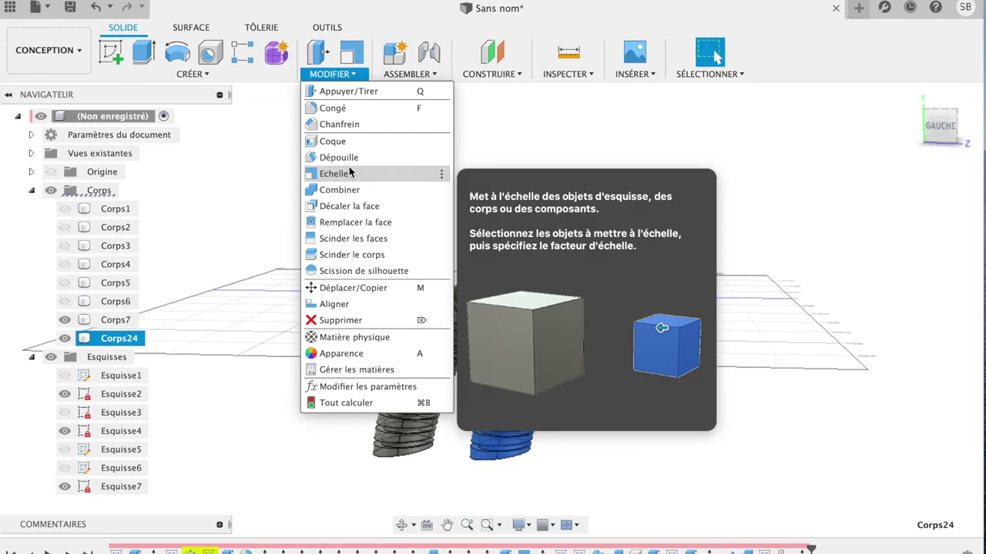
click(348, 174)
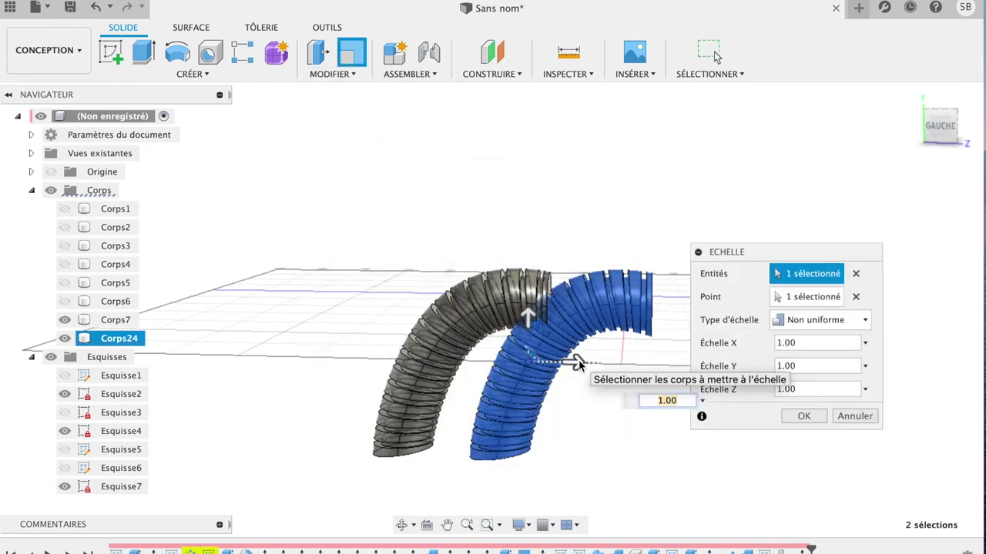
drag(576, 365, 481, 361)
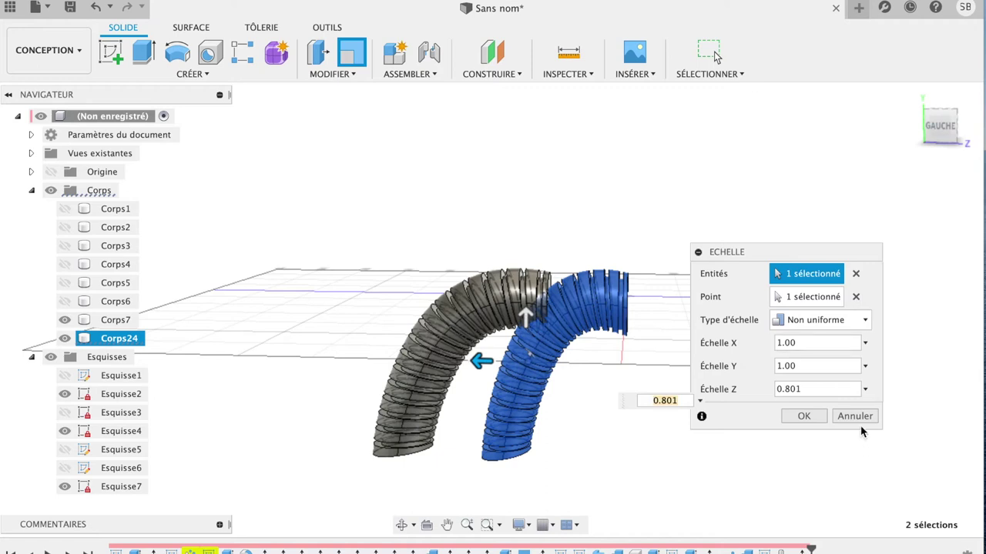
click(864, 319)
click(816, 352)
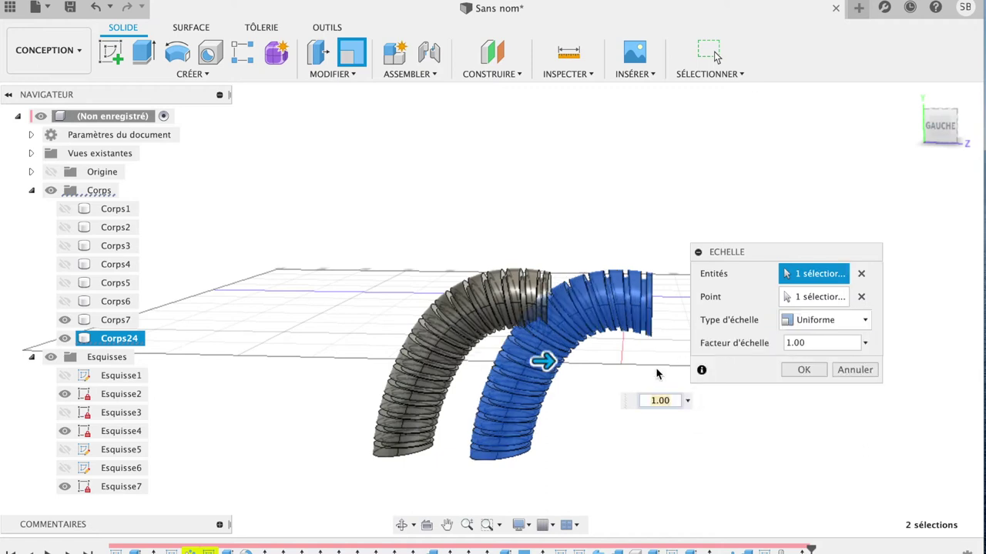
drag(547, 362, 545, 364)
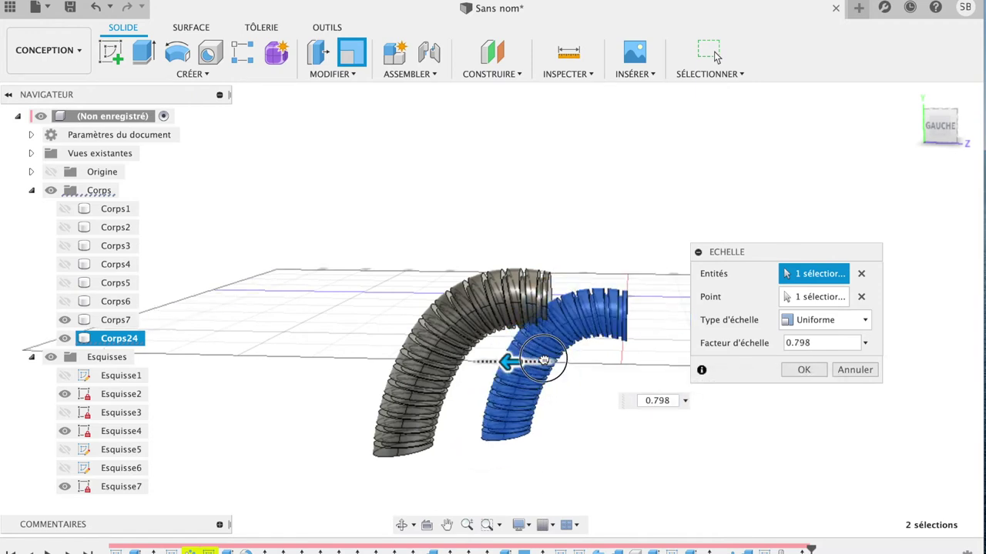
click(859, 344)
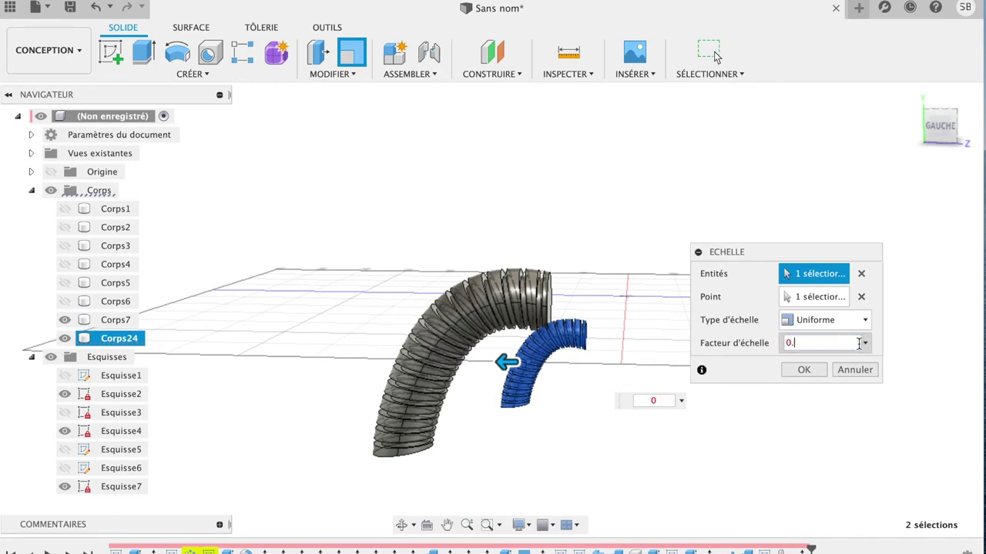
text(9)
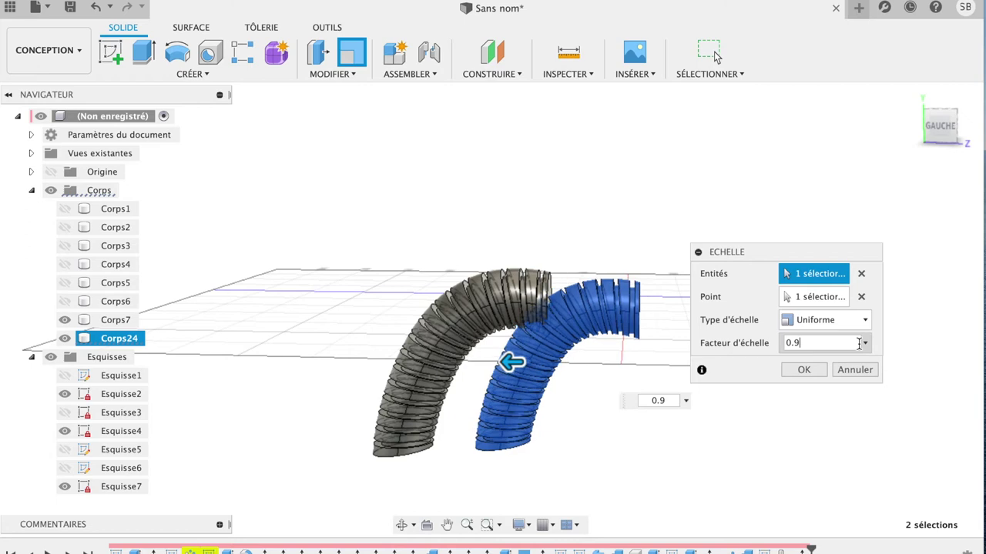
click(806, 370)
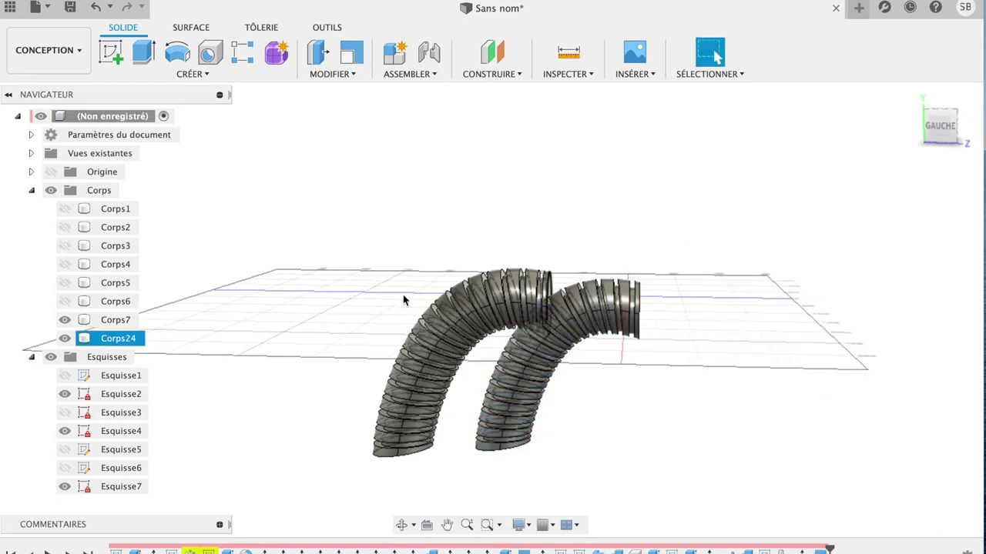
click(127, 339)
Move Corps24 into Corps7, offsetting it 3.466 mm along Z and 1.186 mm along Y
key(m)
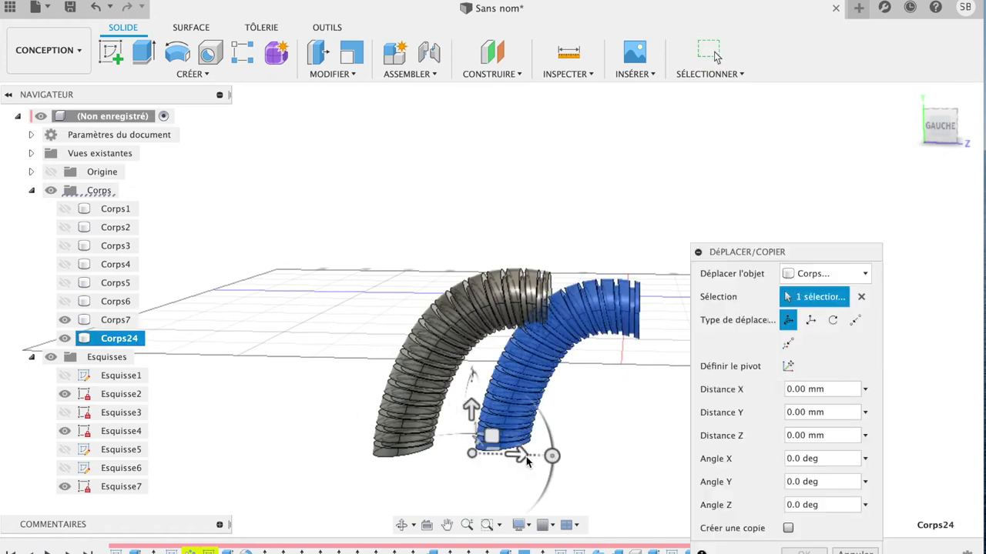
drag(517, 455, 422, 452)
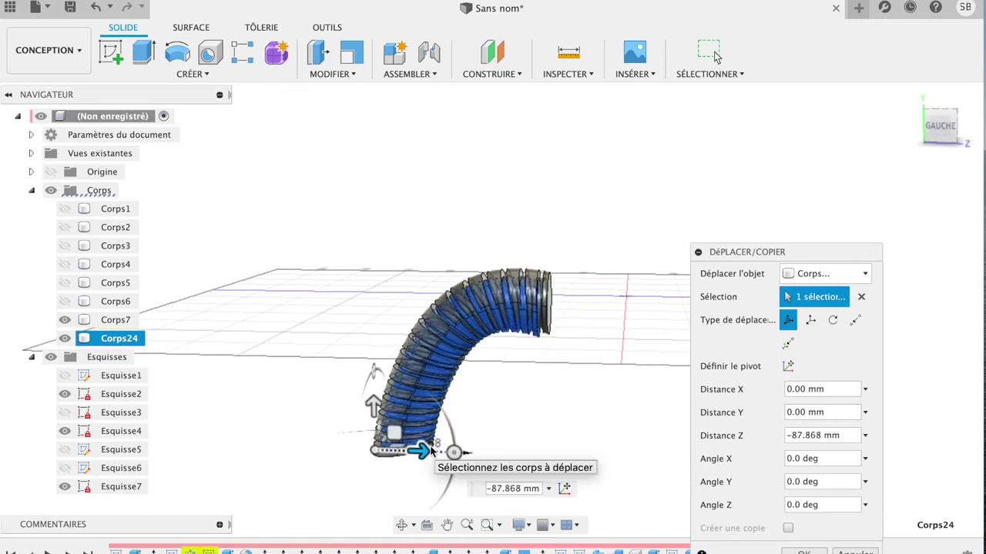
drag(372, 396, 373, 396)
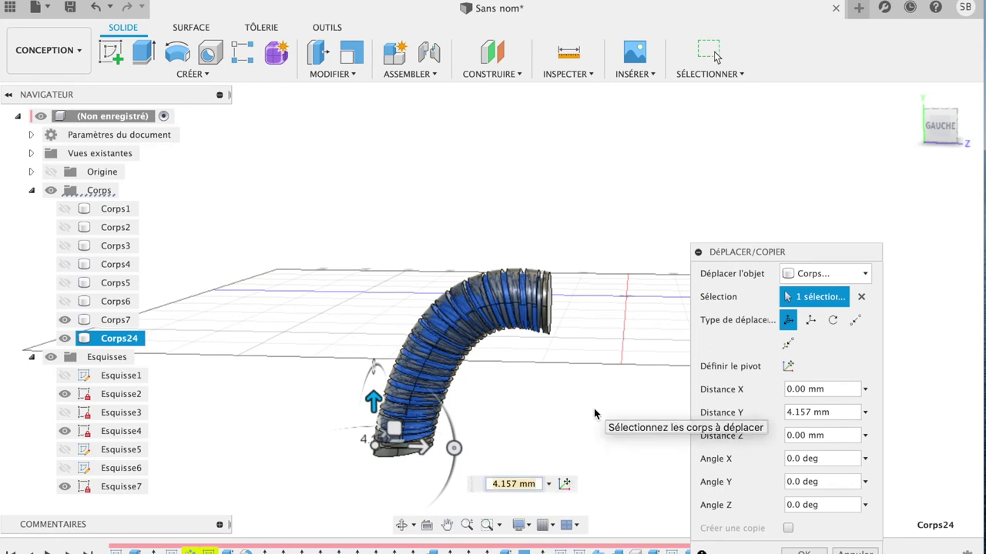
scroll(594, 409, up, 2)
scroll(593, 409, up, 3)
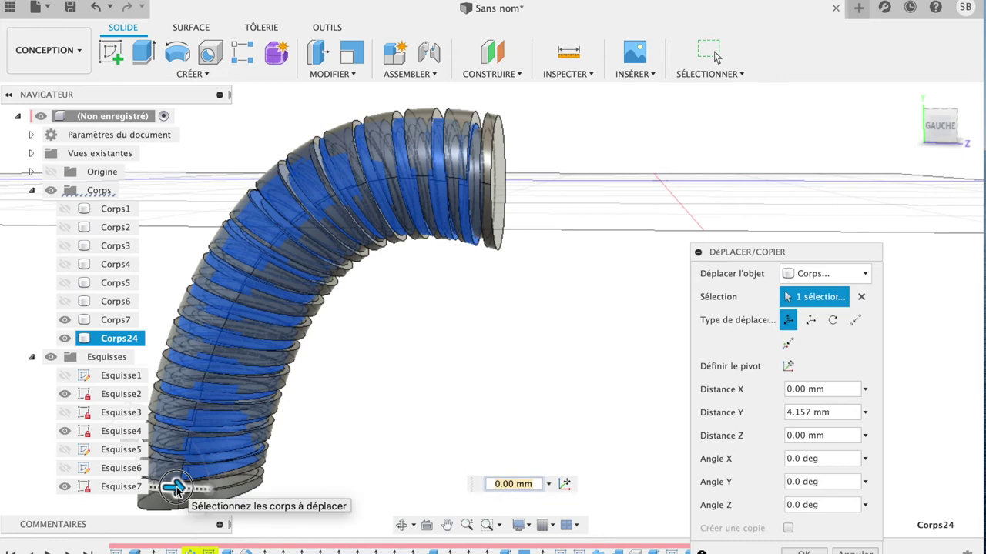
drag(176, 488, 184, 493)
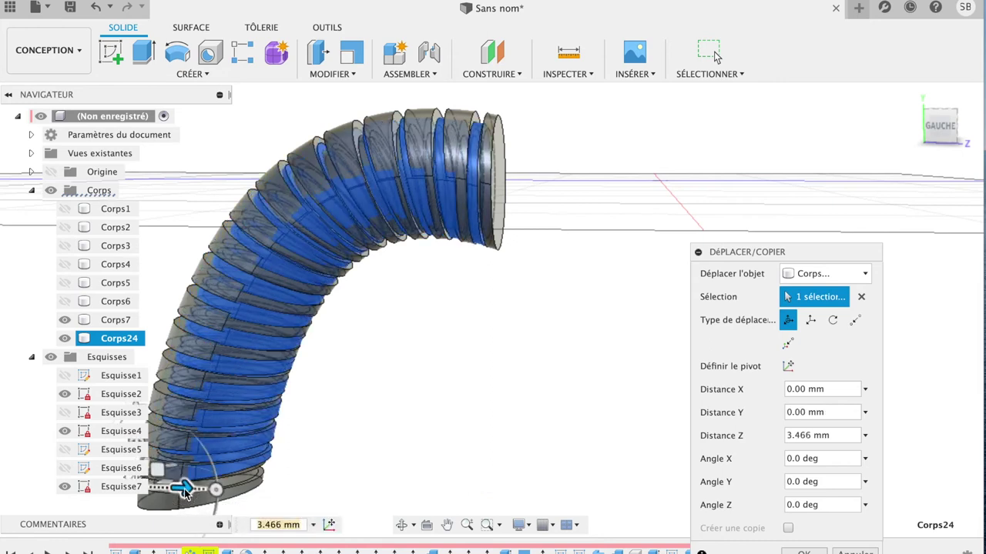
shift+scroll(432, 415, down, 5)
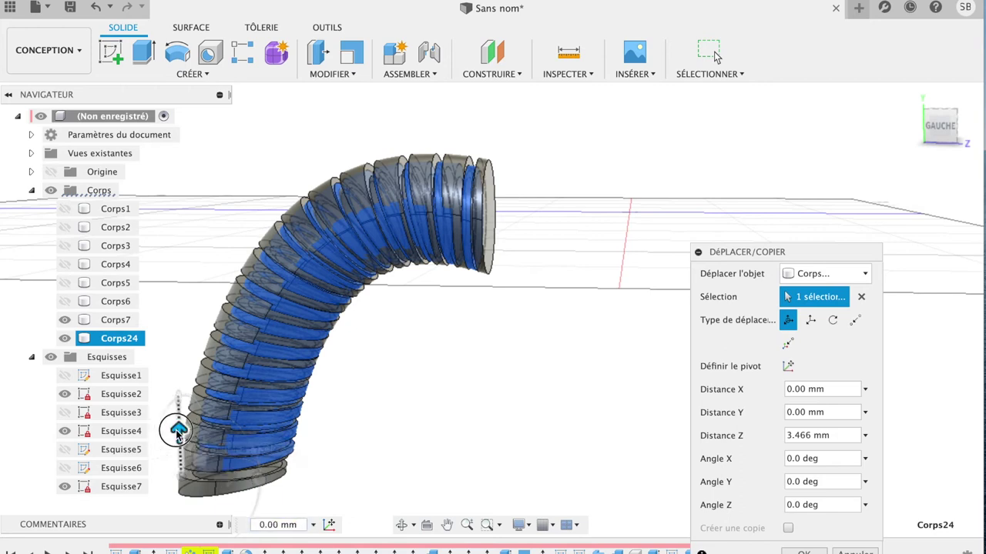
drag(177, 429, 176, 431)
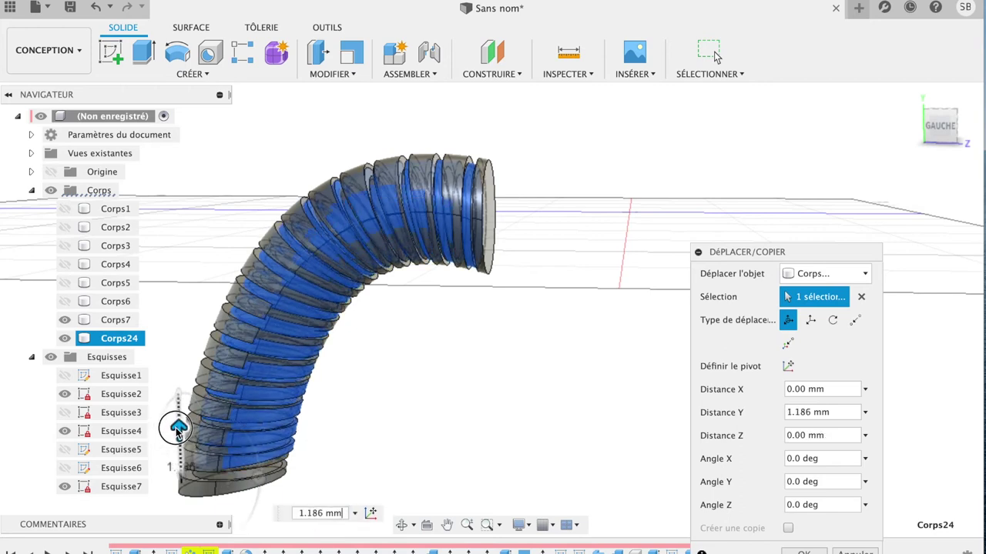
drag(177, 431, 176, 430)
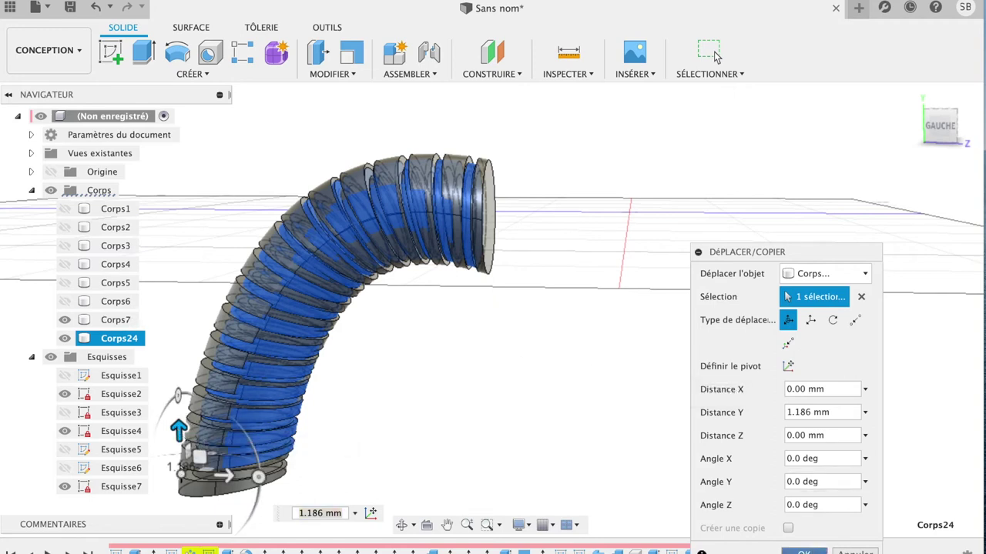
click(714, 56)
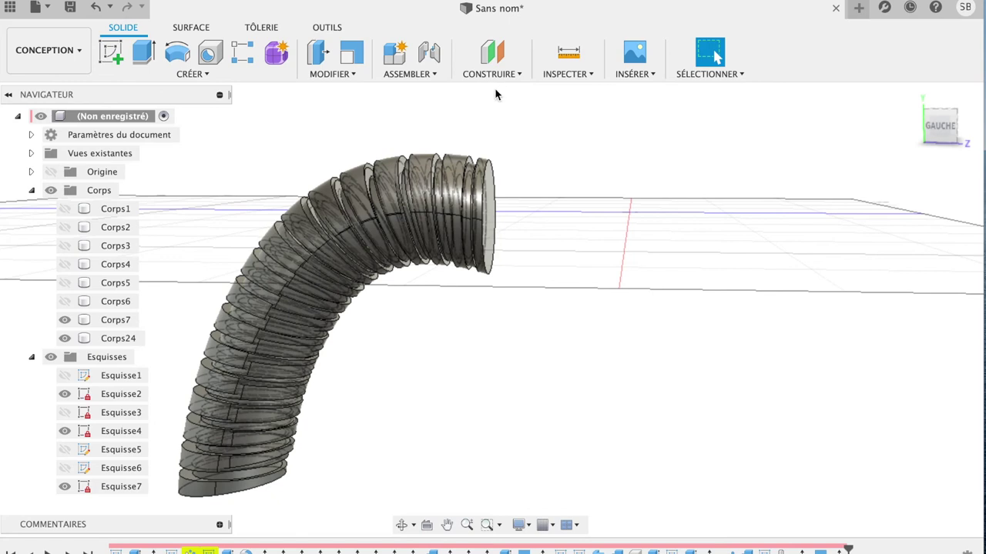
Preview a Combine cut of Corps24 from target body Corps7, then cancel it
click(328, 77)
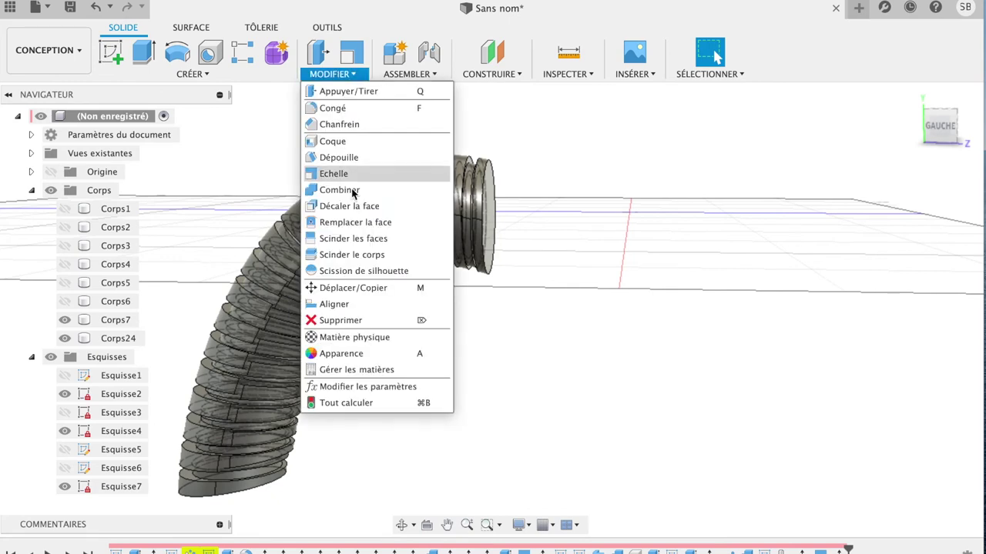
click(346, 193)
click(448, 186)
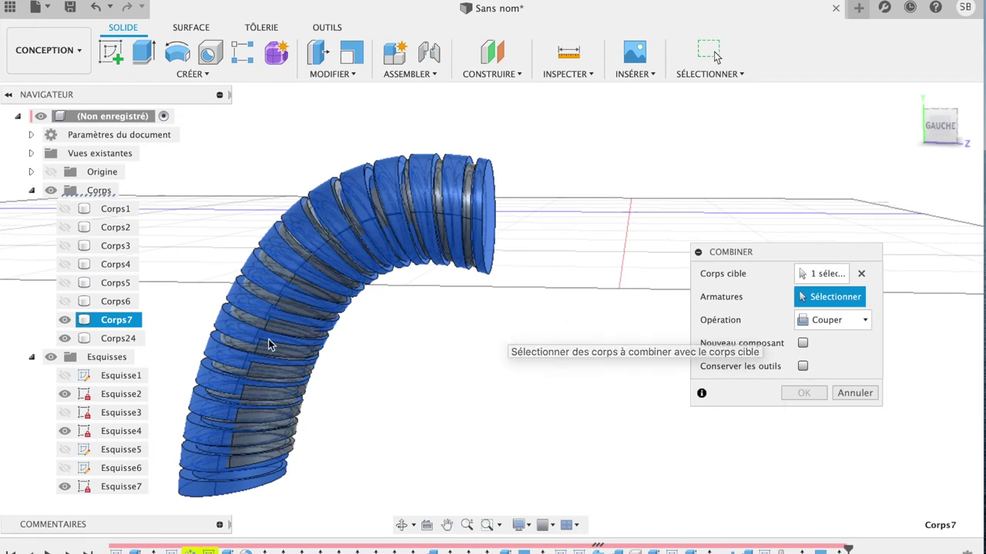
click(141, 344)
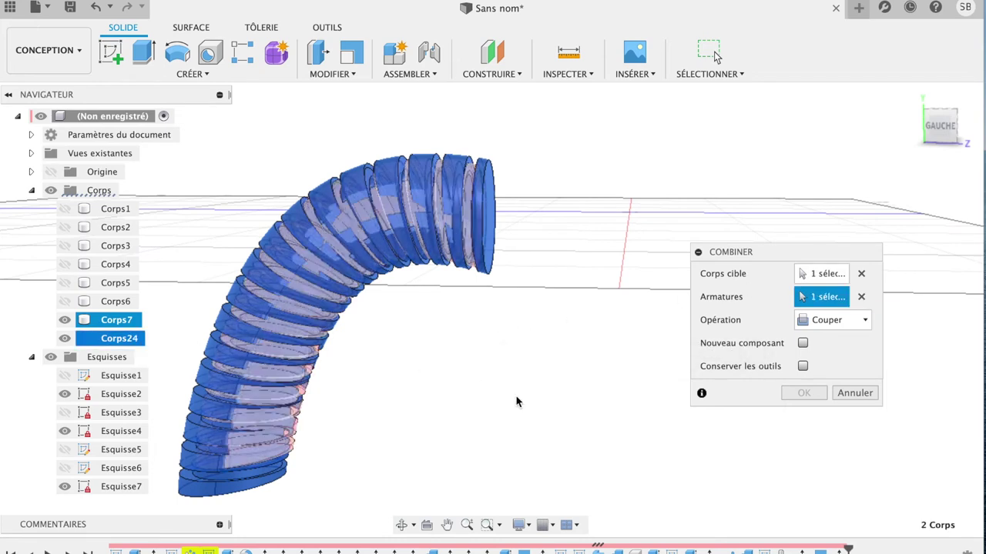
click(800, 394)
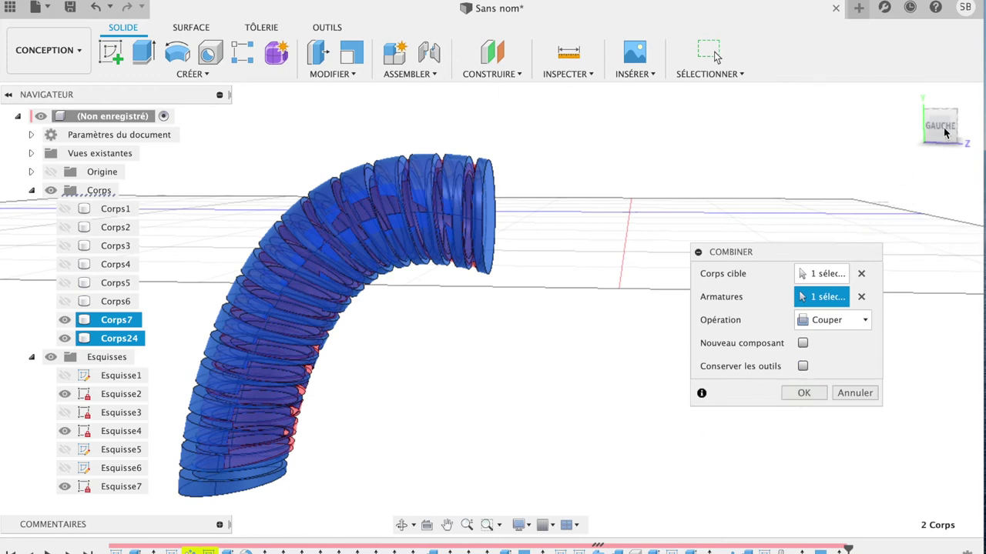
mouse_move(891, 114)
shift+middle_down()
mouse_move(839, 129)
mouse_move(739, 103)
mouse_move(688, 112)
mouse_move(658, 133)
mouse_move(880, 132)
mouse_move(941, 113)
mouse_move(957, 121)
shift+middle_up()
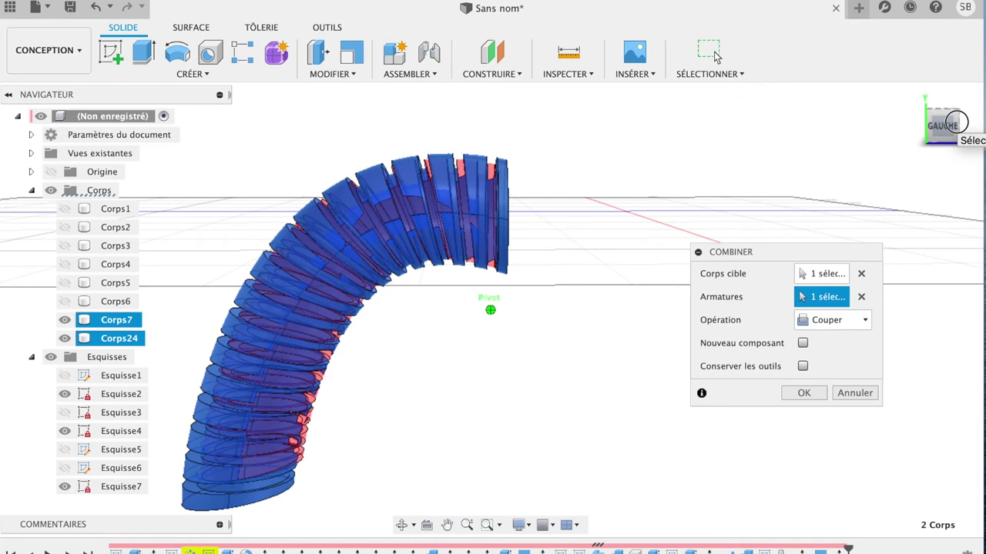
click(848, 394)
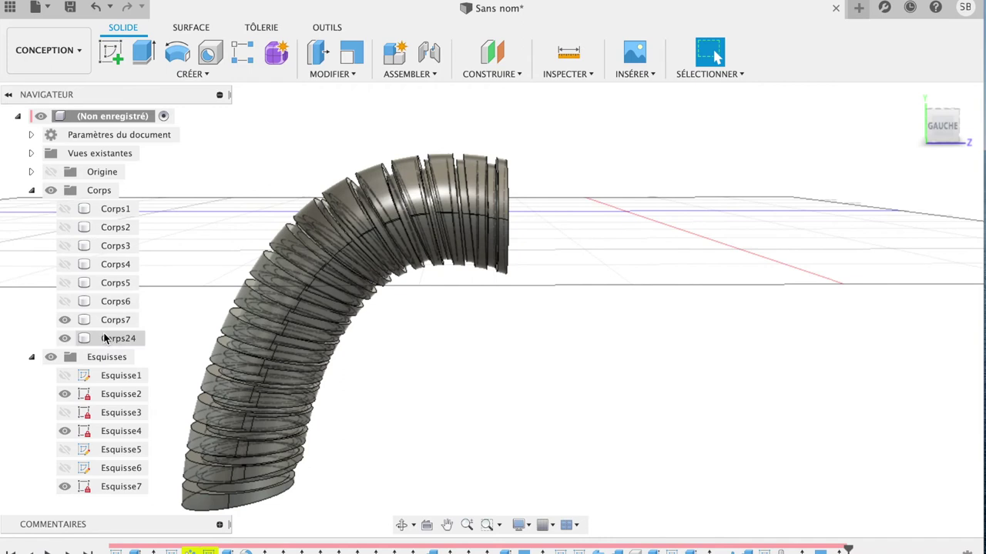
With Corps7 hidden, scale Corps24 by 0.929, then show Corps7 again
click(77, 320)
click(61, 322)
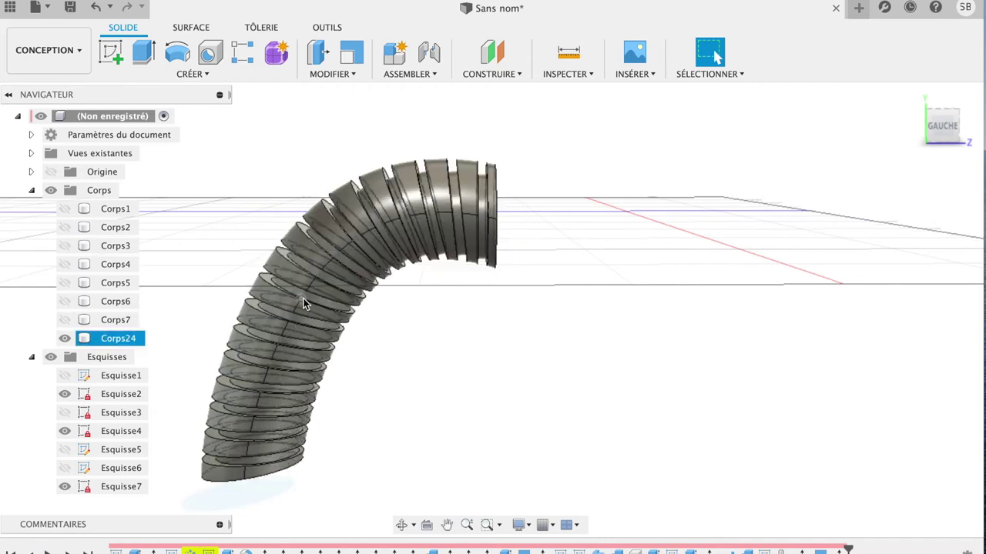
click(342, 73)
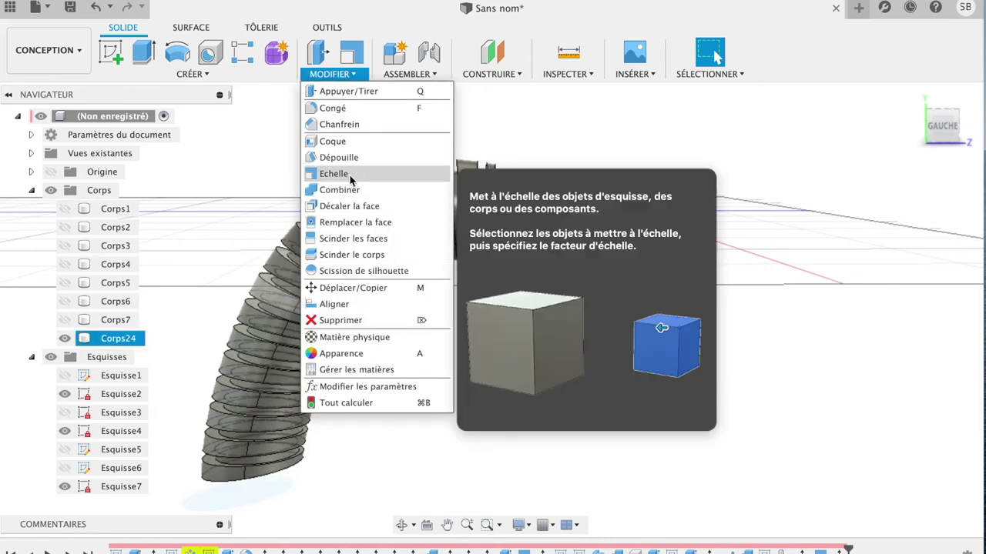
click(333, 173)
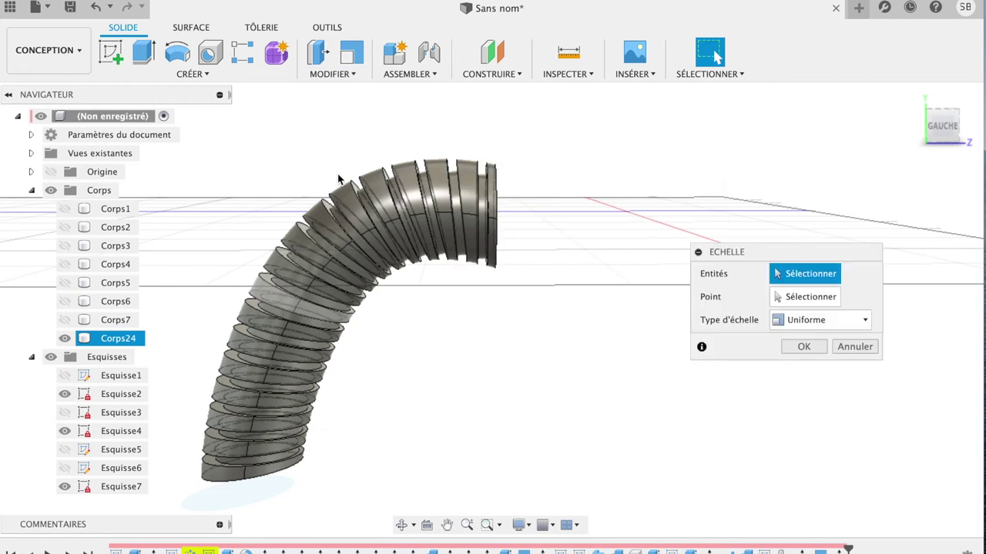
click(362, 239)
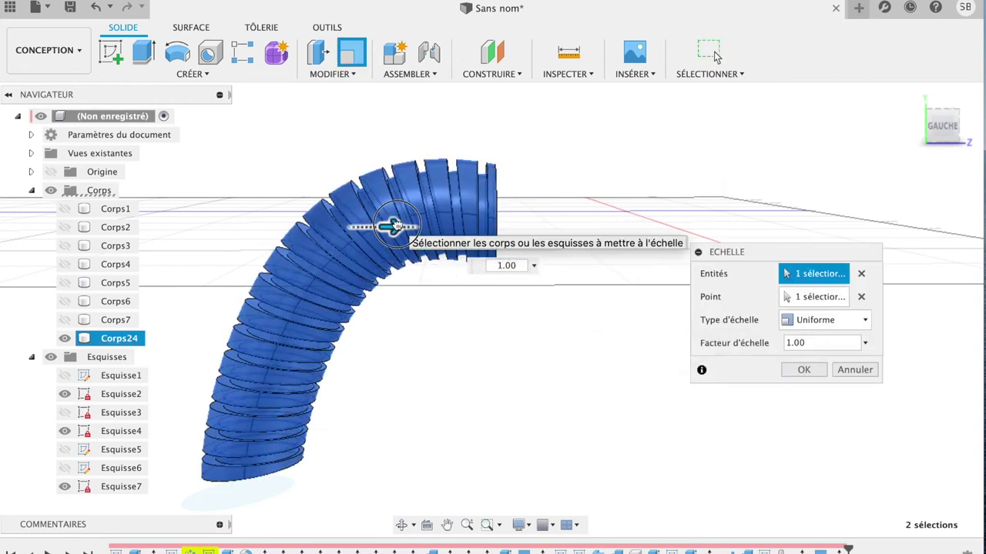
drag(393, 225, 358, 227)
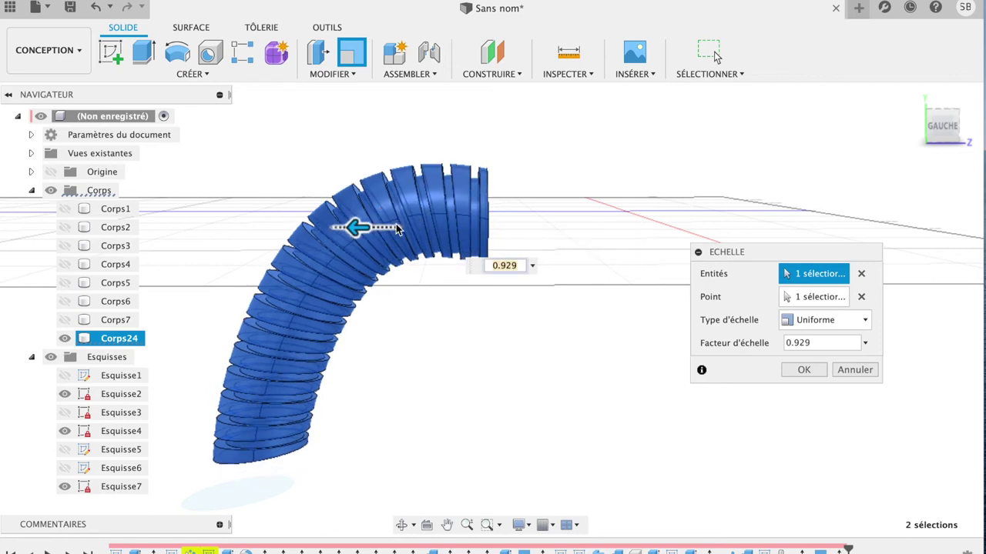
click(805, 370)
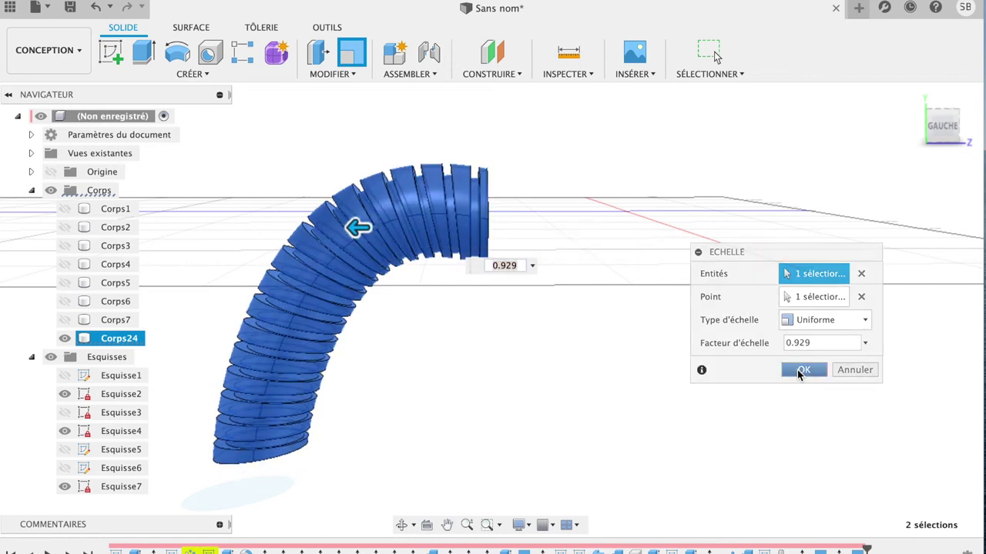
click(64, 319)
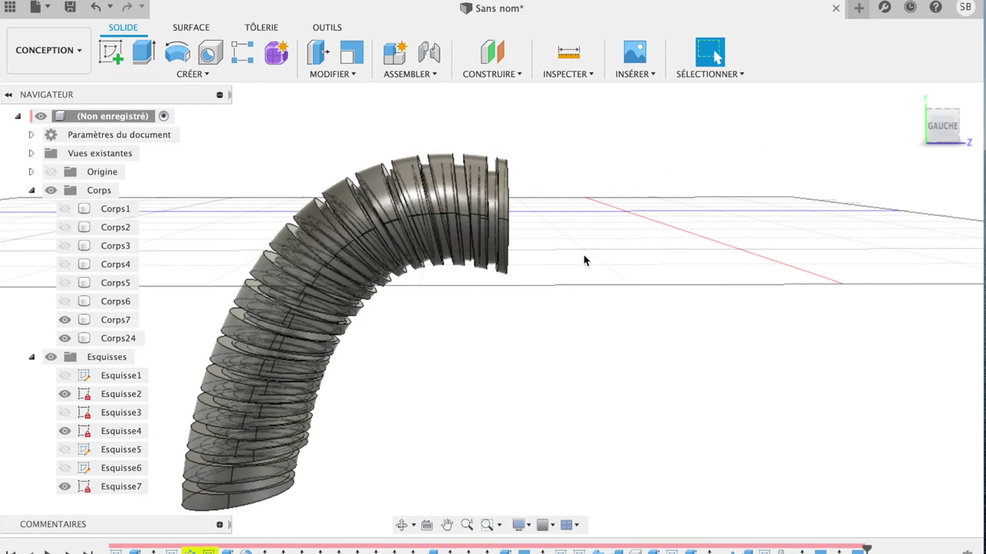
Move the inner Corps24 hose slightly along Z and tilt it a little about X
click(126, 343)
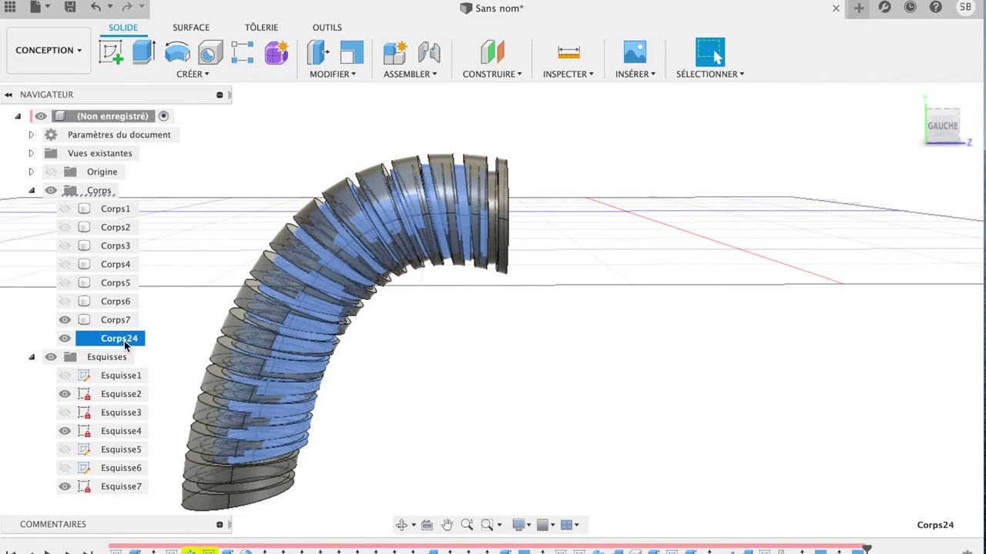
key(m)
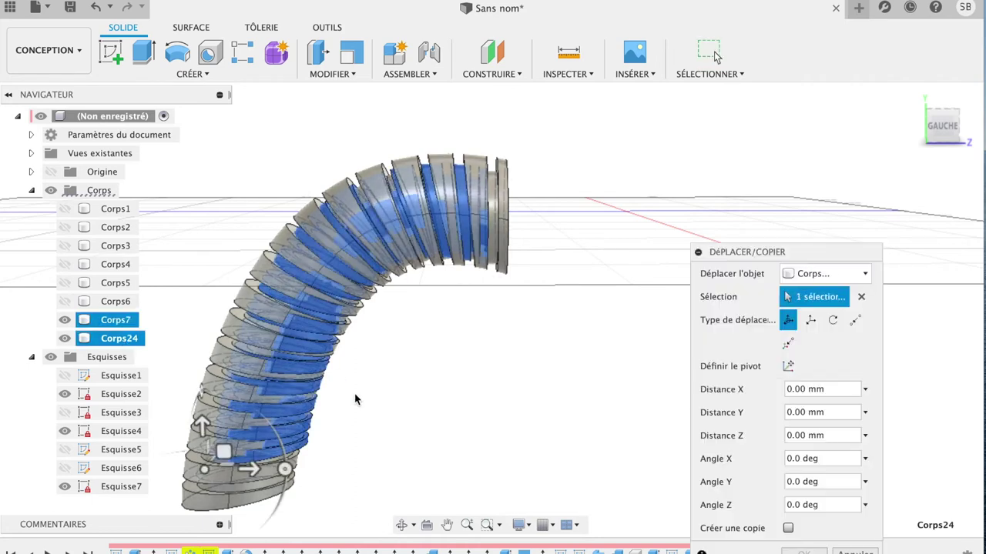
drag(250, 476, 248, 475)
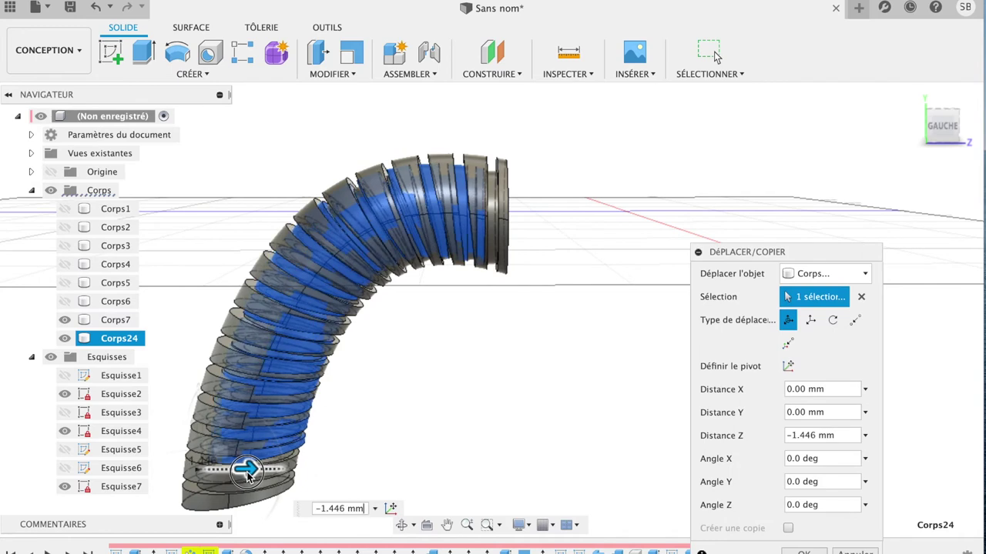
drag(248, 475, 241, 476)
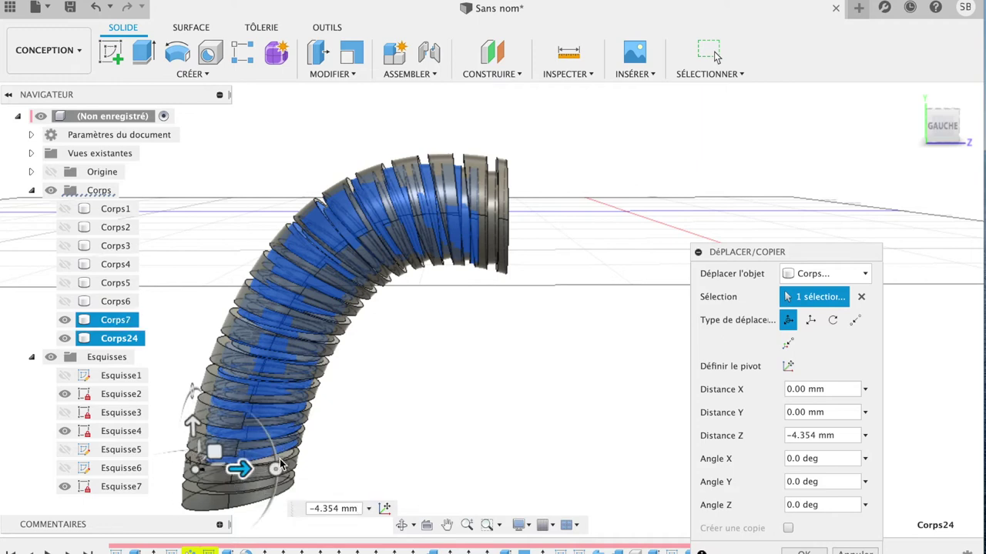
click(275, 468)
drag(276, 469, 276, 473)
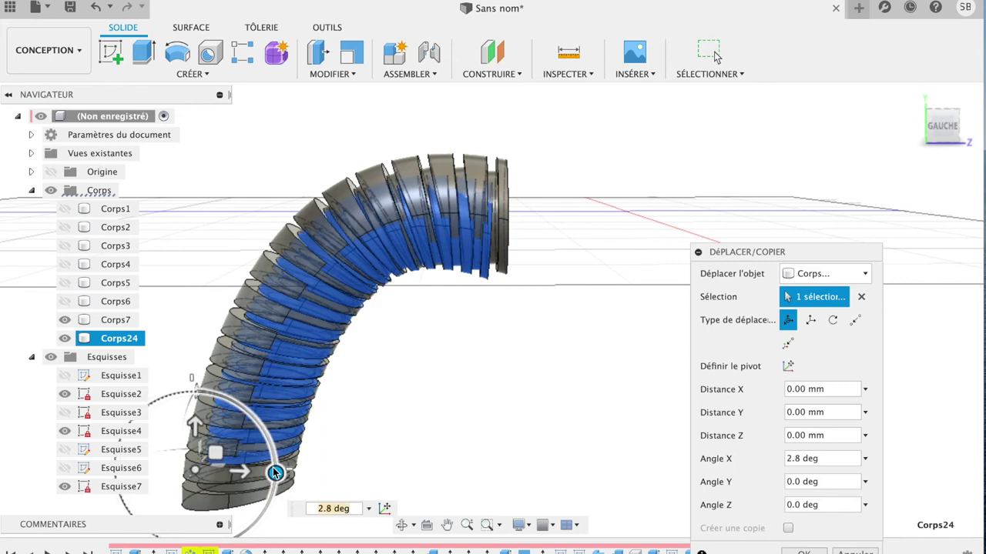
Shift Corps24 about 5.94 mm along Y, then hide the outer Corps7 tube
click(194, 425)
drag(194, 425, 195, 413)
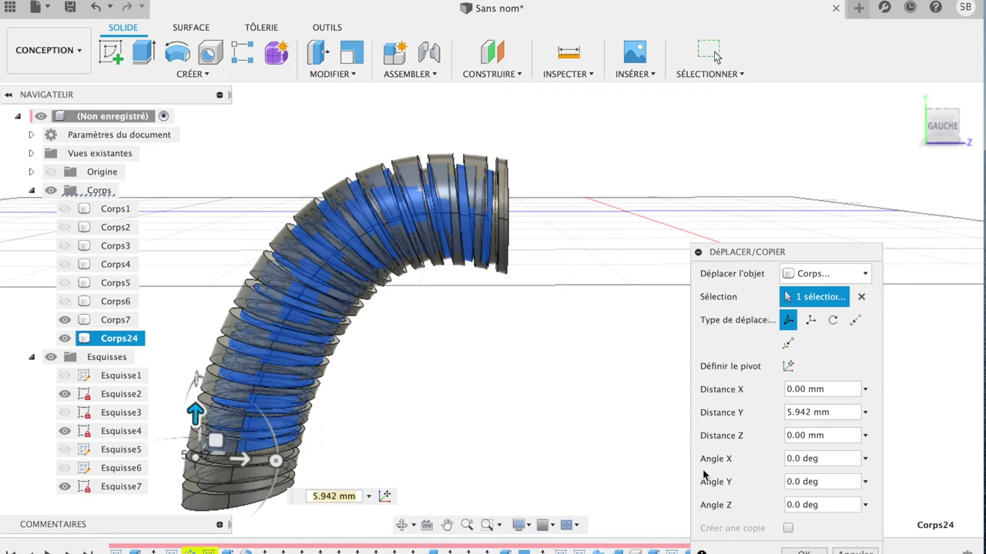
click(803, 552)
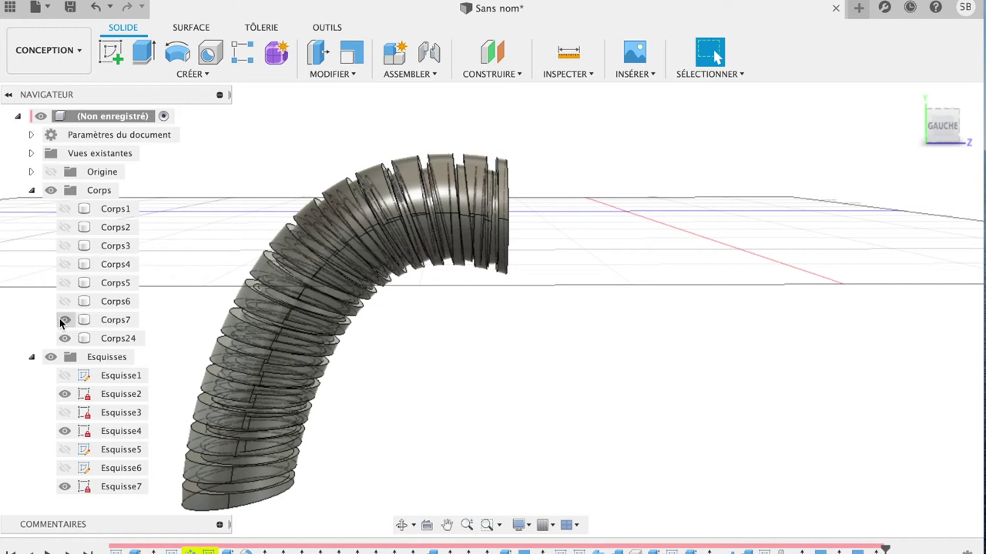
click(64, 320)
click(363, 257)
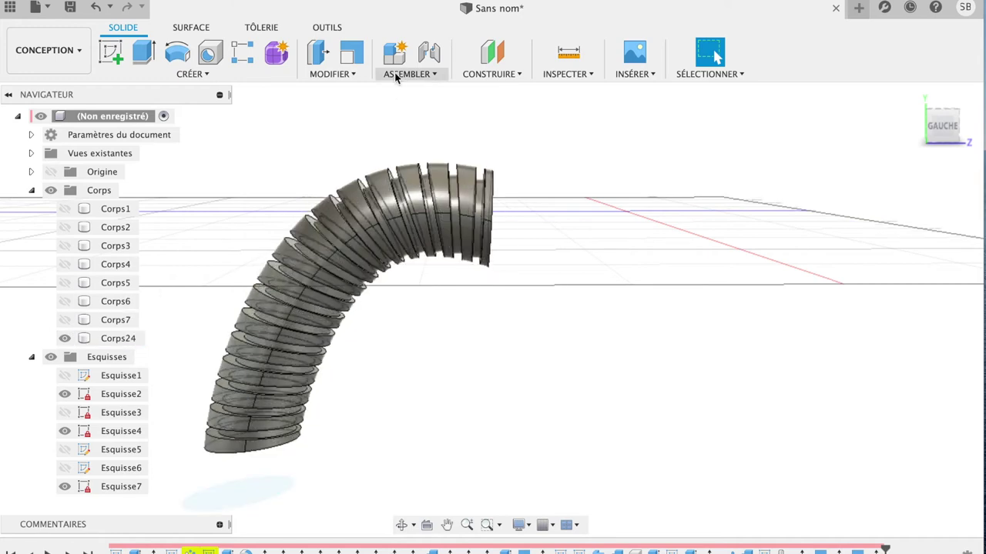
Scale Corps24 uniformly by factor 0.964, then make Corps7 visible again
click(339, 74)
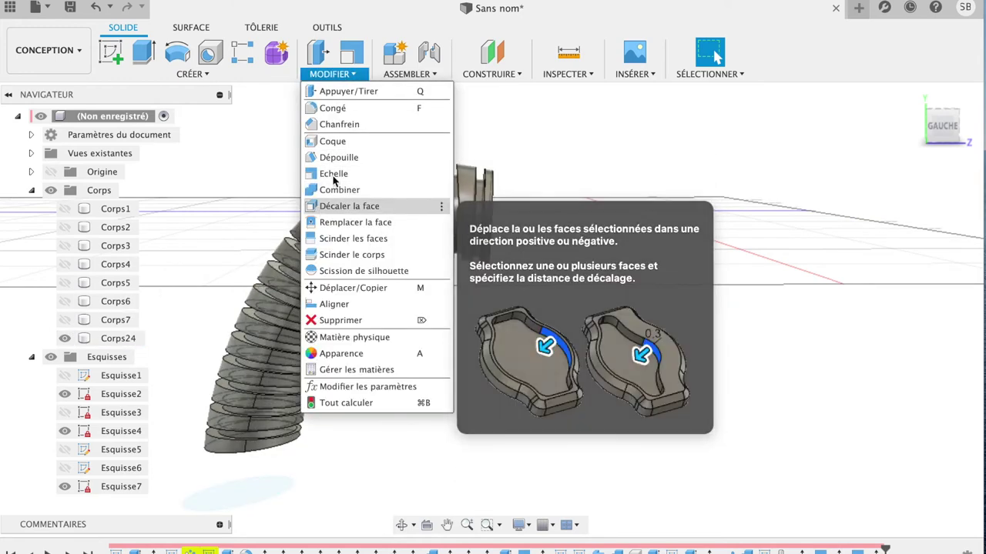
click(336, 174)
click(339, 240)
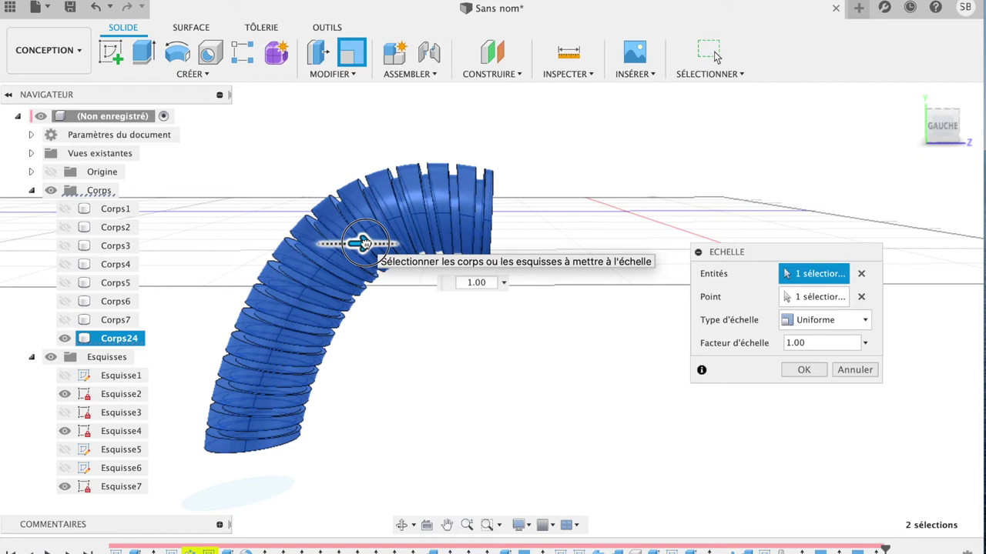
drag(365, 243, 330, 244)
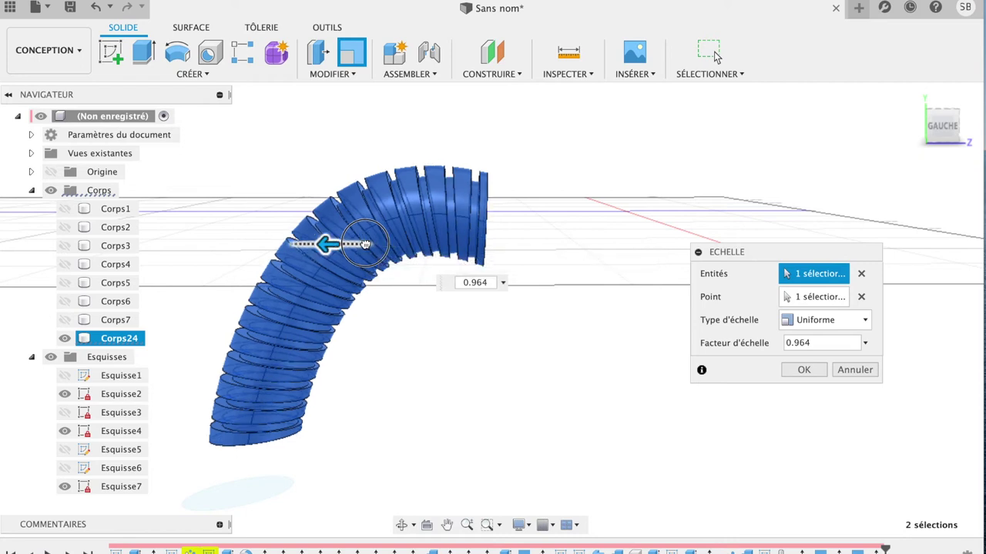
click(788, 370)
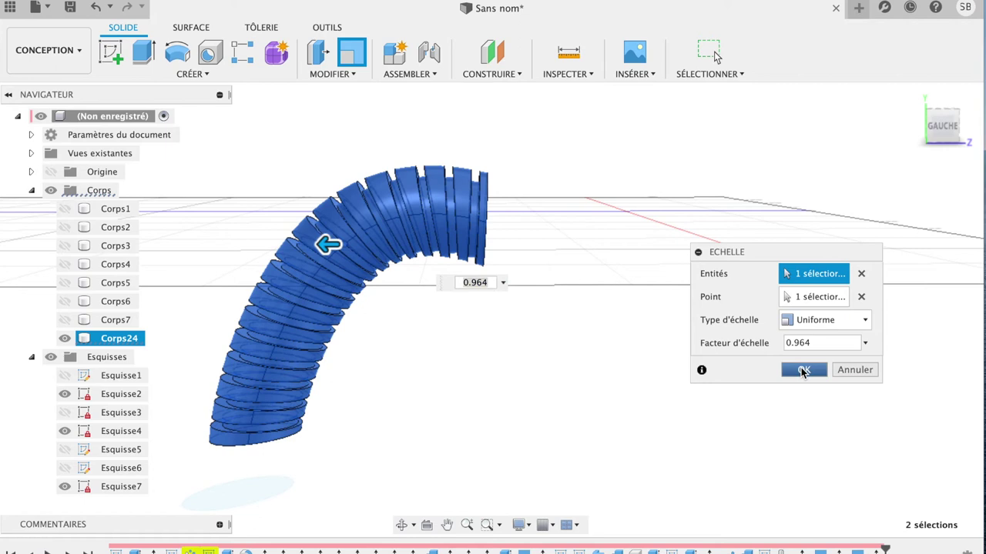
click(64, 321)
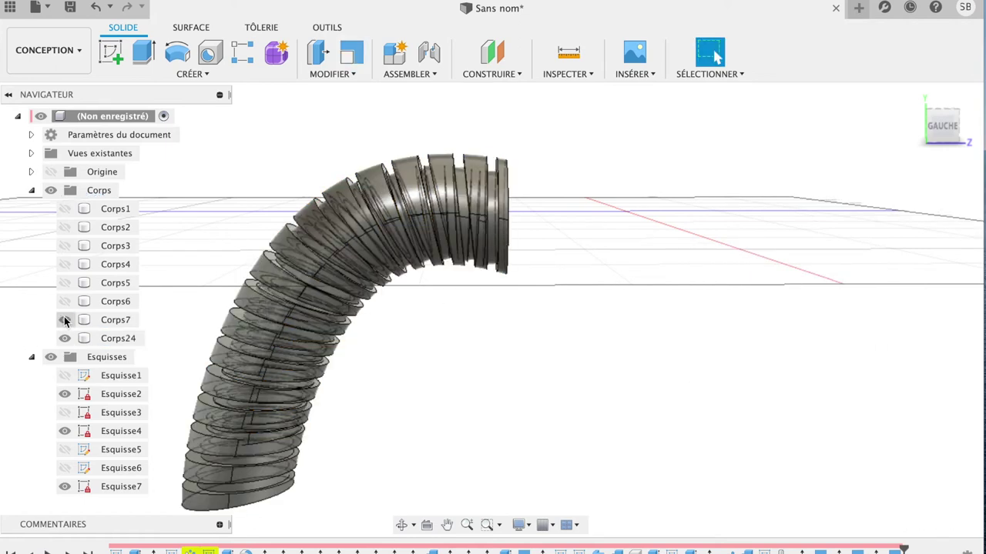
Combine with Cut: target Corps7, tool Corps24 kept, then hide Corps24
click(342, 74)
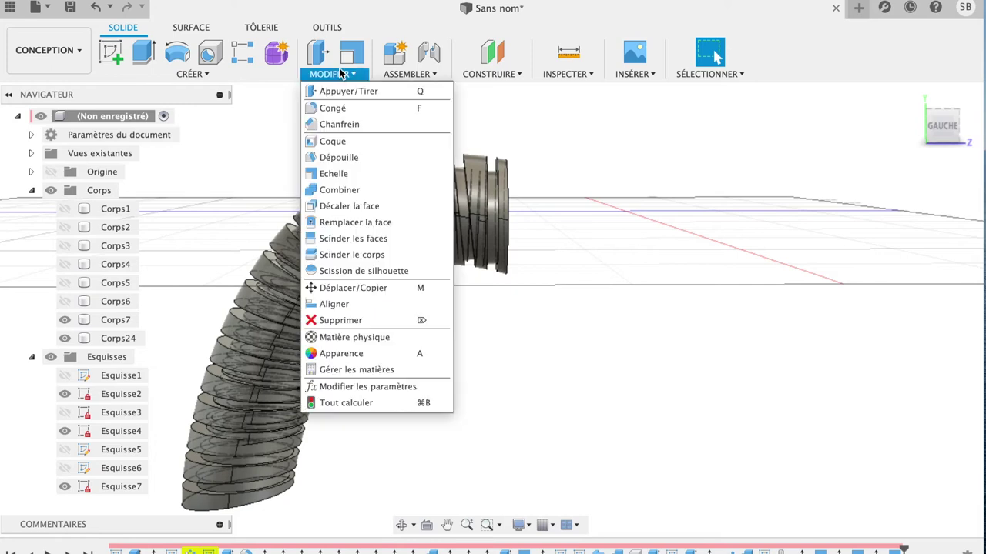
click(368, 192)
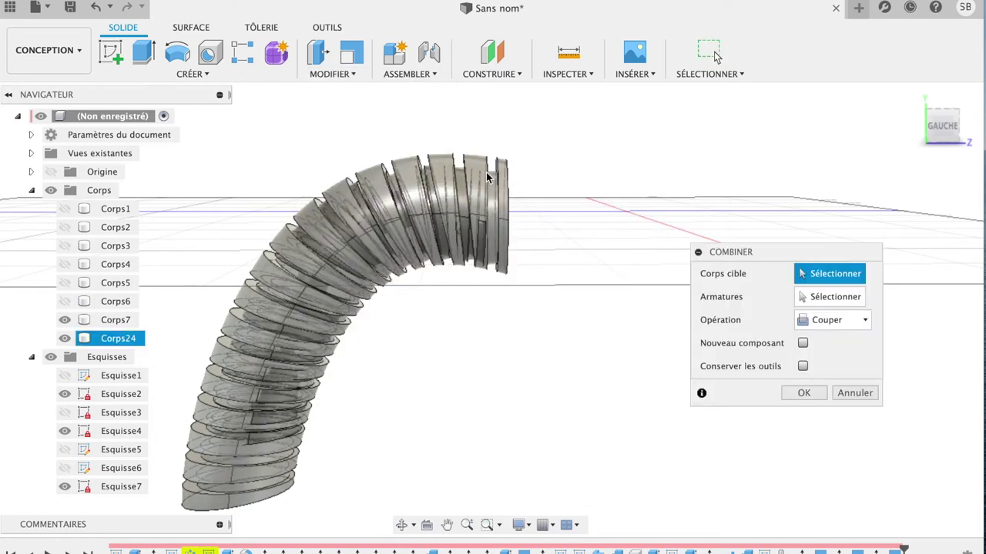
click(497, 171)
click(432, 206)
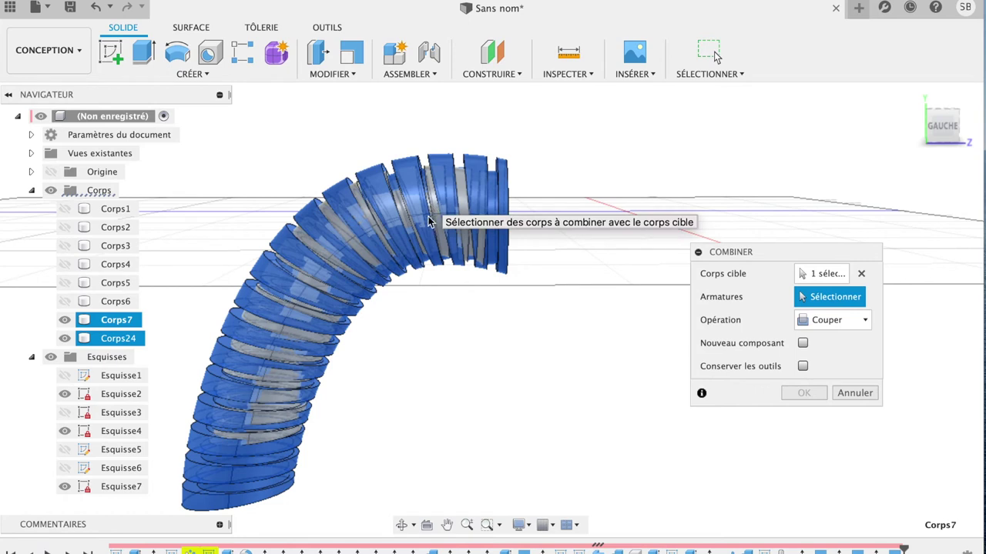
click(433, 219)
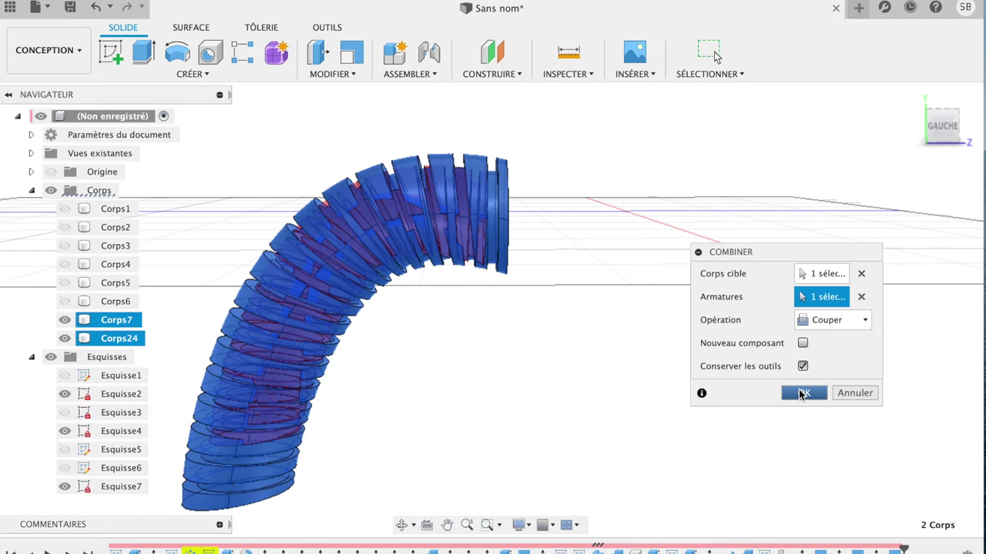
click(801, 393)
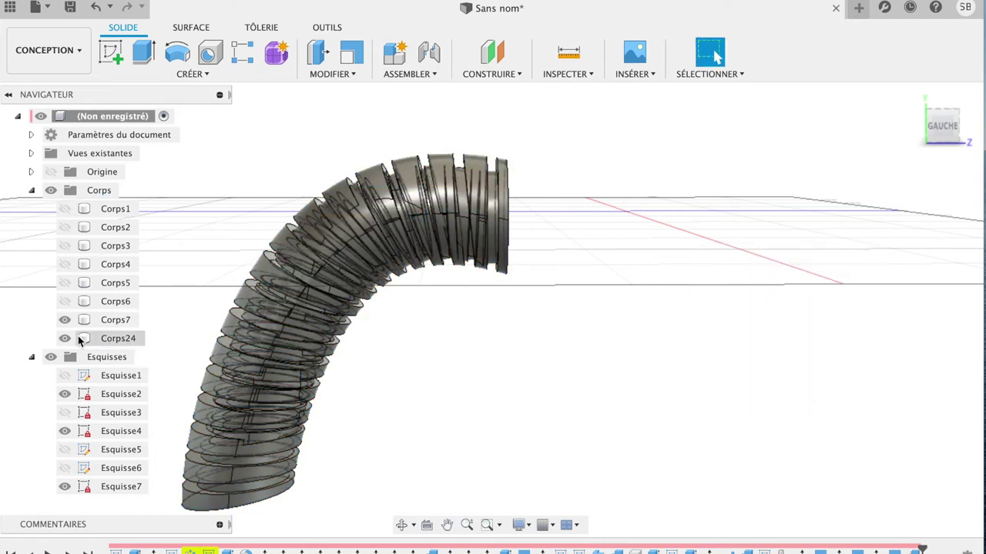
click(64, 338)
Orbit to a side view of the tube and toggle Corps24's visibility
click(675, 148)
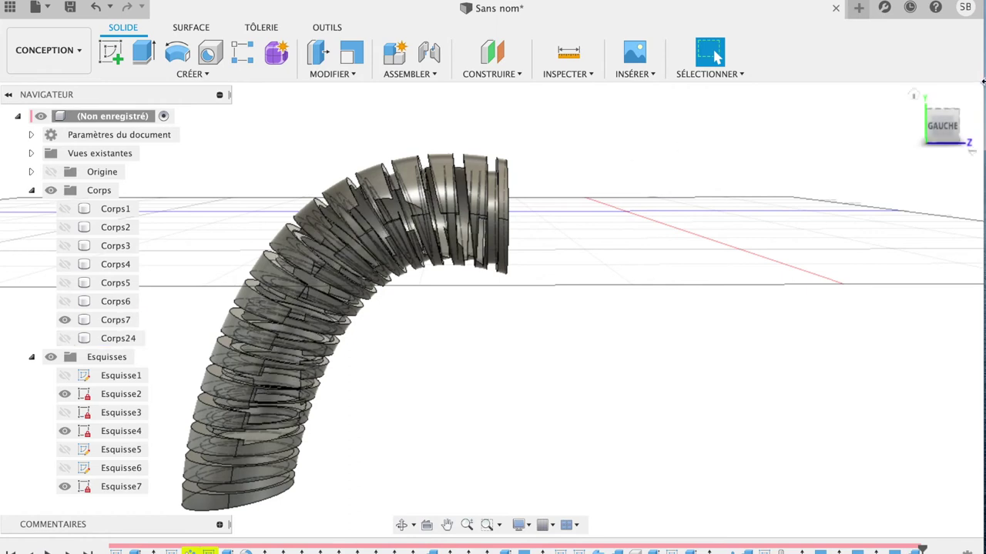
mouse_move(897, 104)
shift+middle_down()
mouse_move(876, 91)
mouse_move(778, 142)
shift+middle_up()
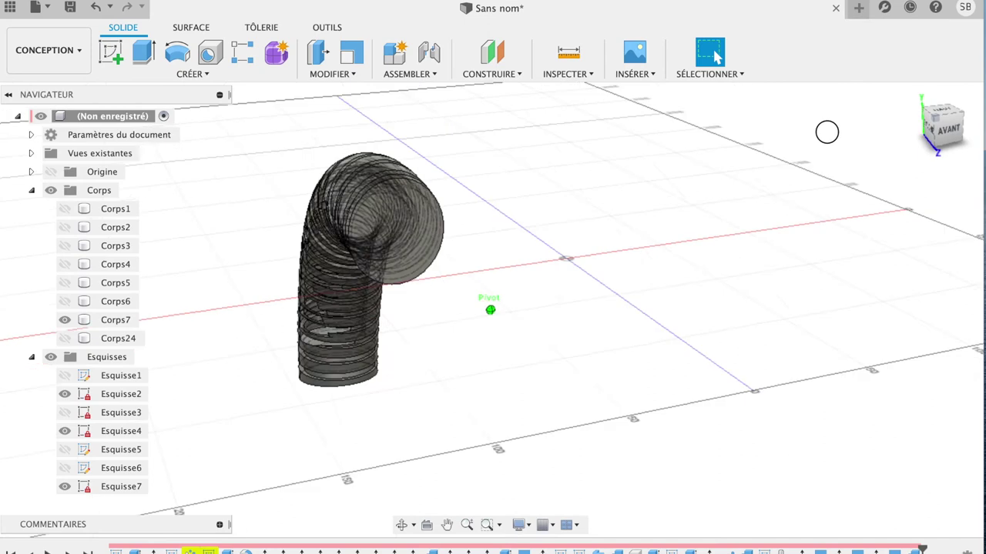
shift+middle_drag(778, 141, 931, 108)
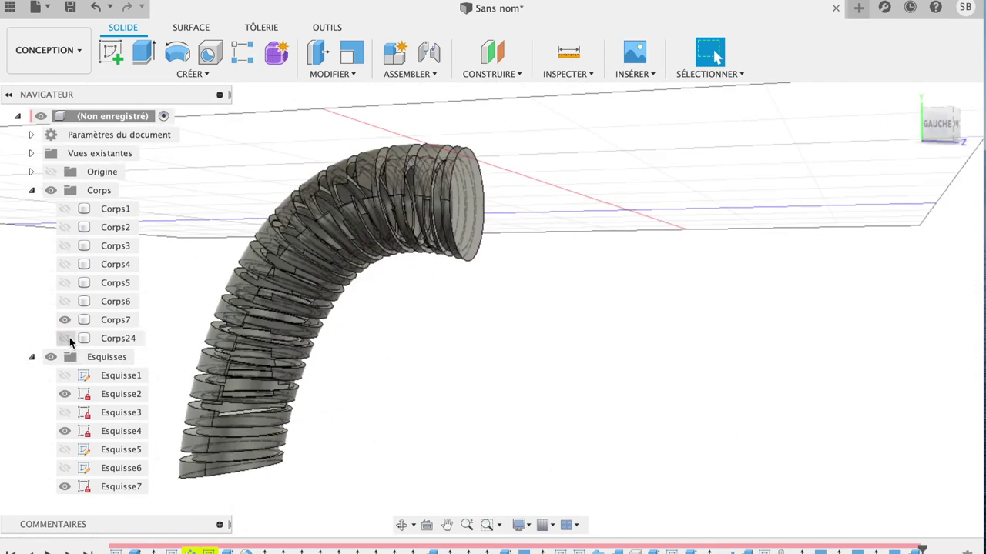
click(64, 338)
click(65, 338)
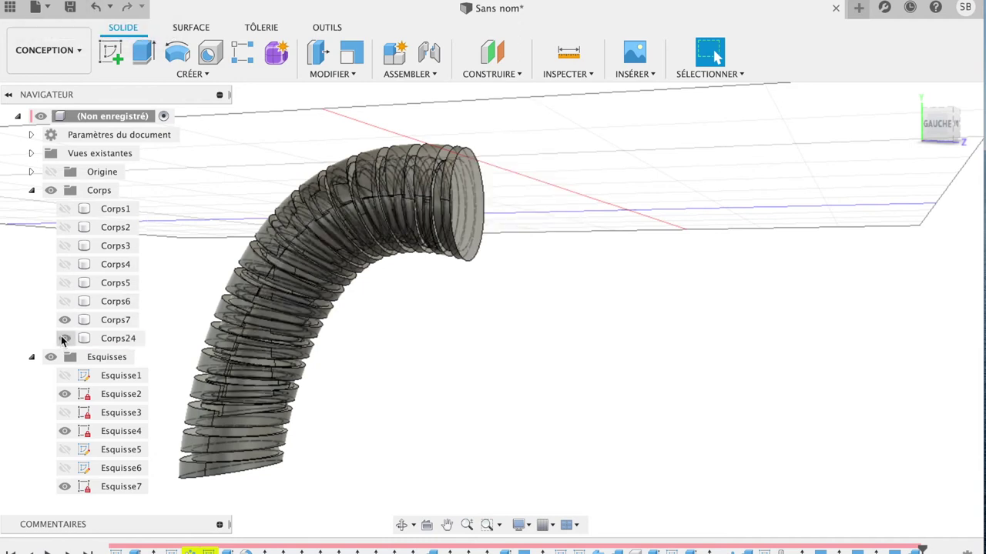
Delete Corps24 despite the warning, then view and select the tube's round end face
right_click(125, 342)
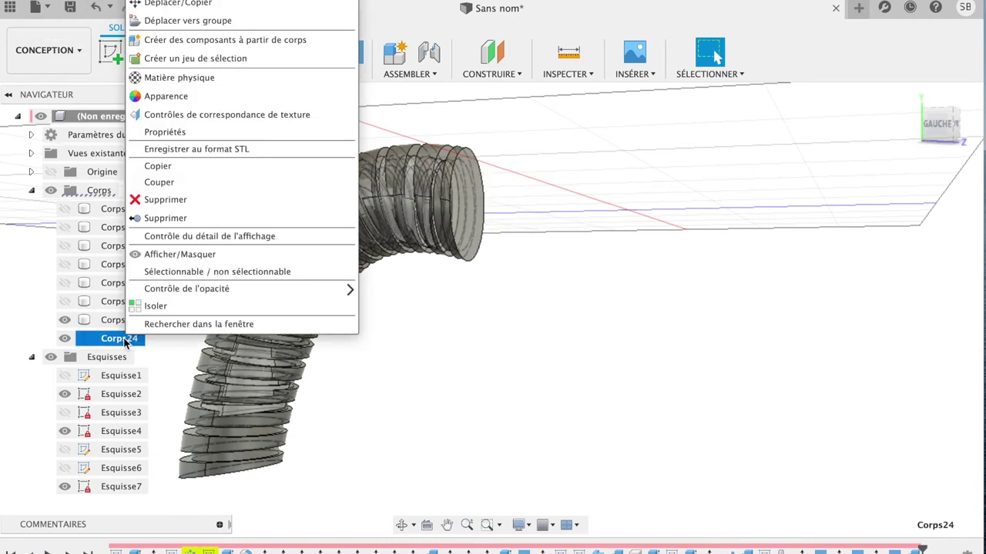
click(192, 206)
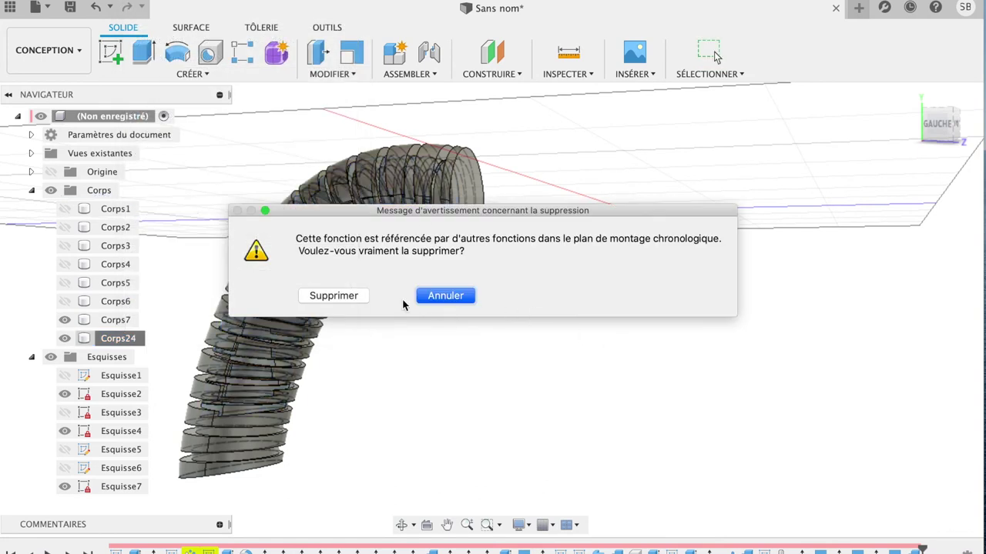
click(331, 295)
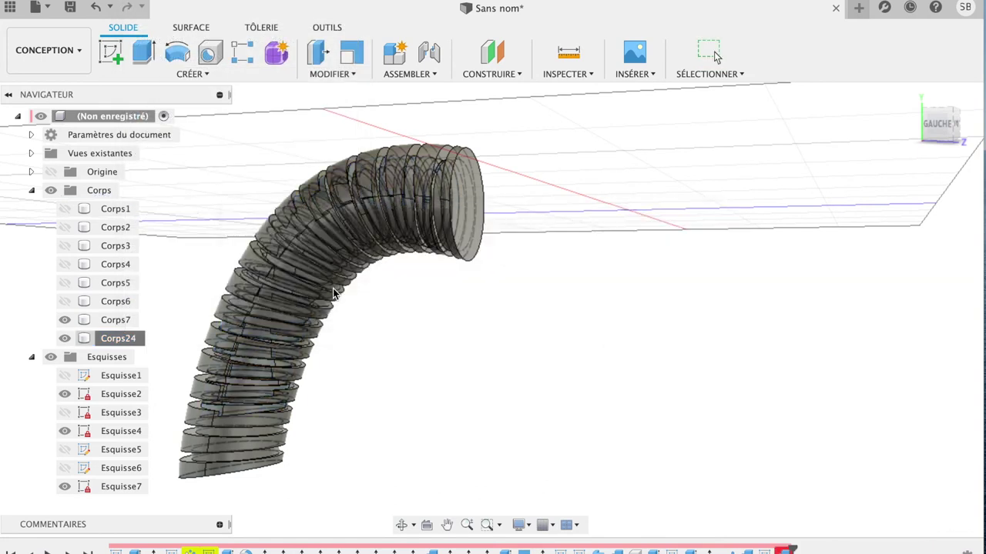
click(609, 217)
mouse_move(947, 135)
mouse_down()
mouse_move(891, 142)
mouse_move(842, 128)
mouse_up()
click(402, 214)
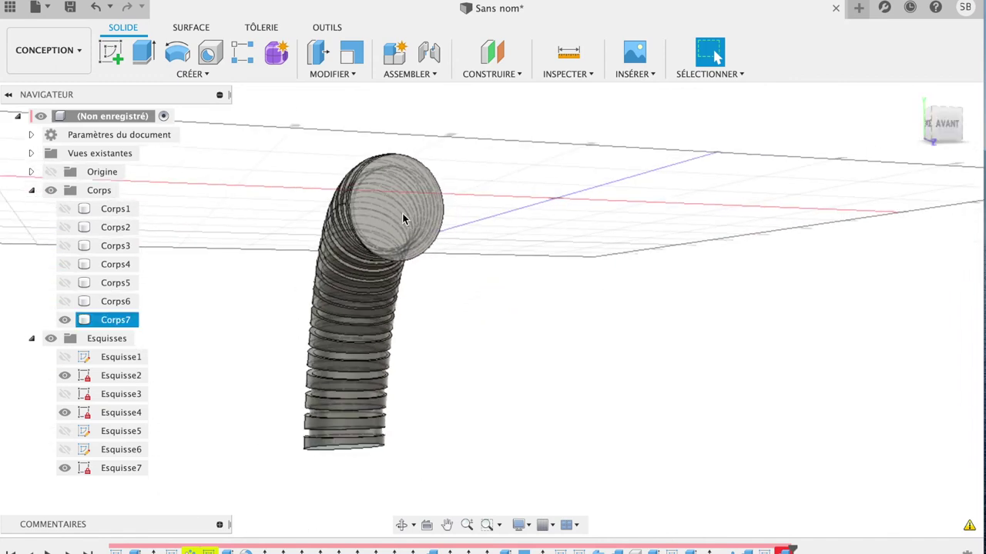
click(402, 215)
click(330, 73)
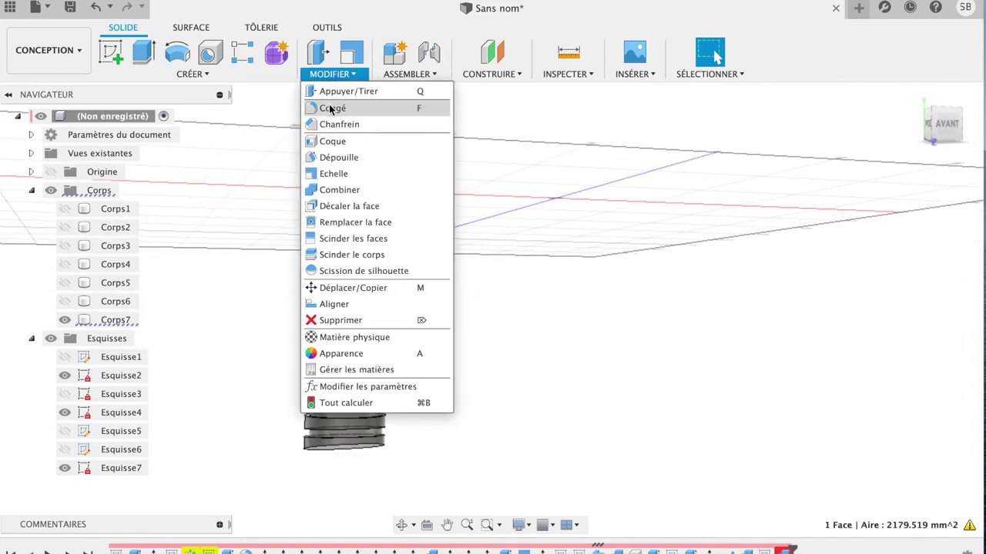
click(322, 141)
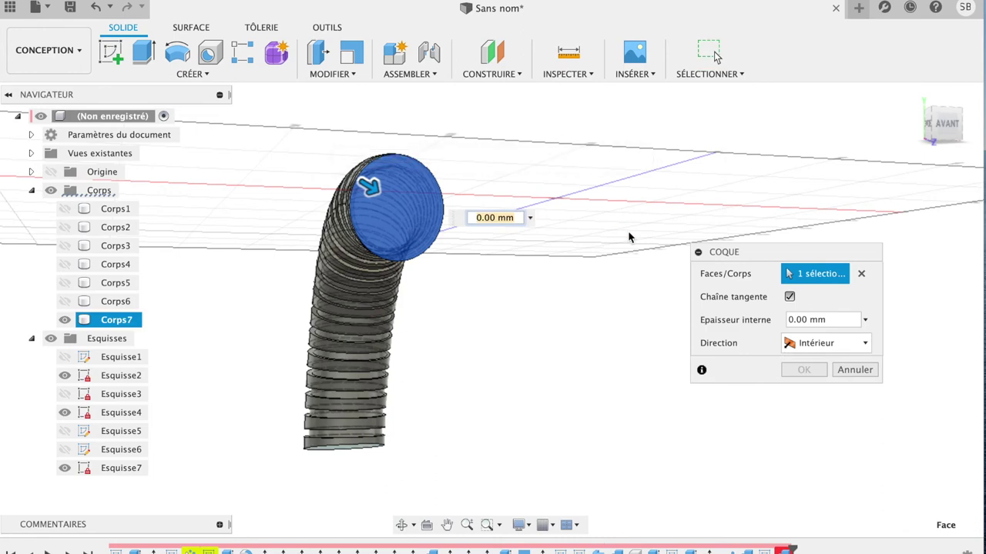
click(865, 320)
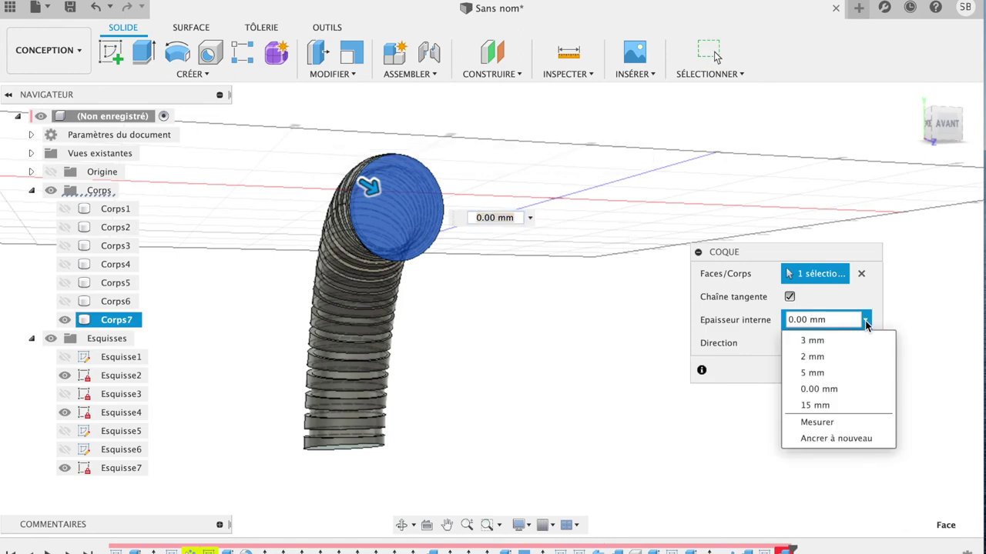
click(821, 355)
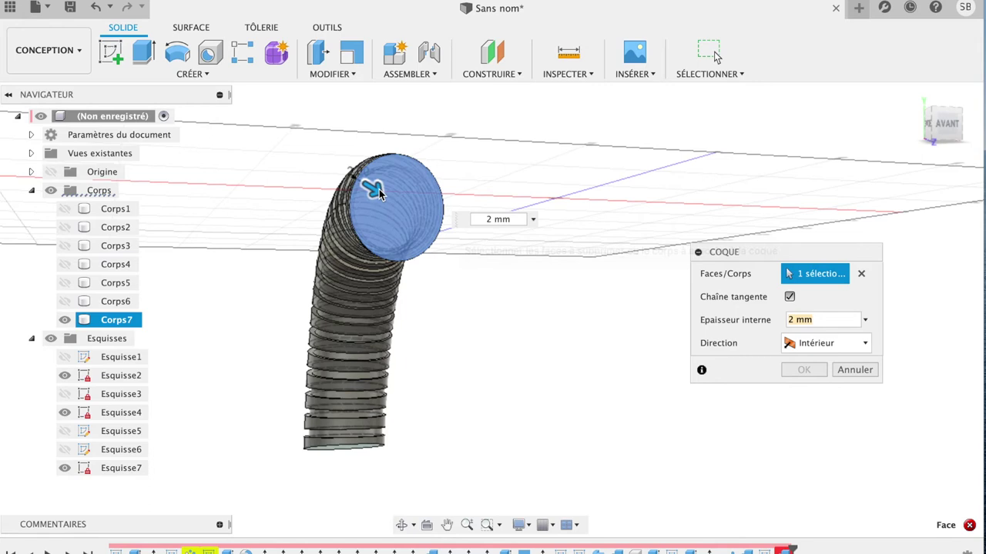
drag(376, 191, 363, 180)
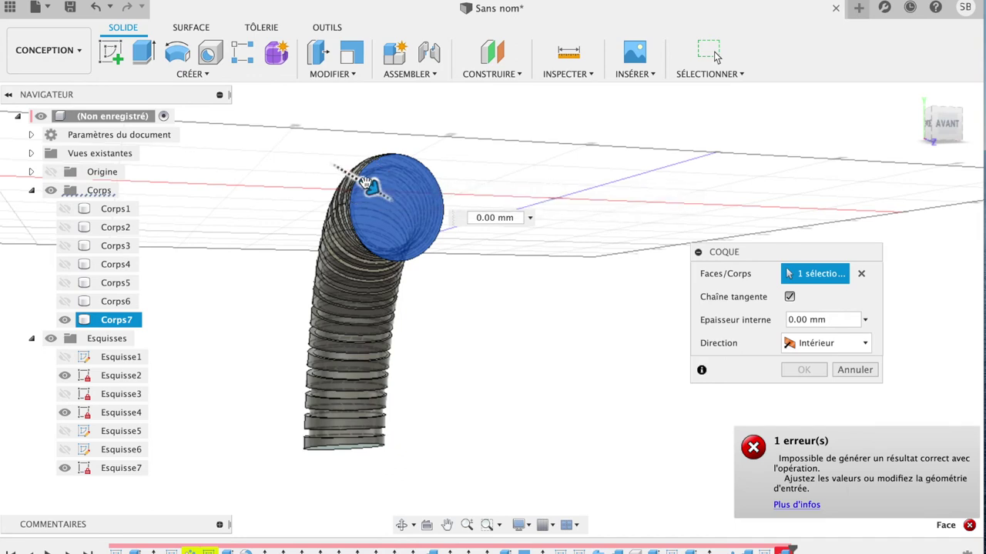
click(853, 371)
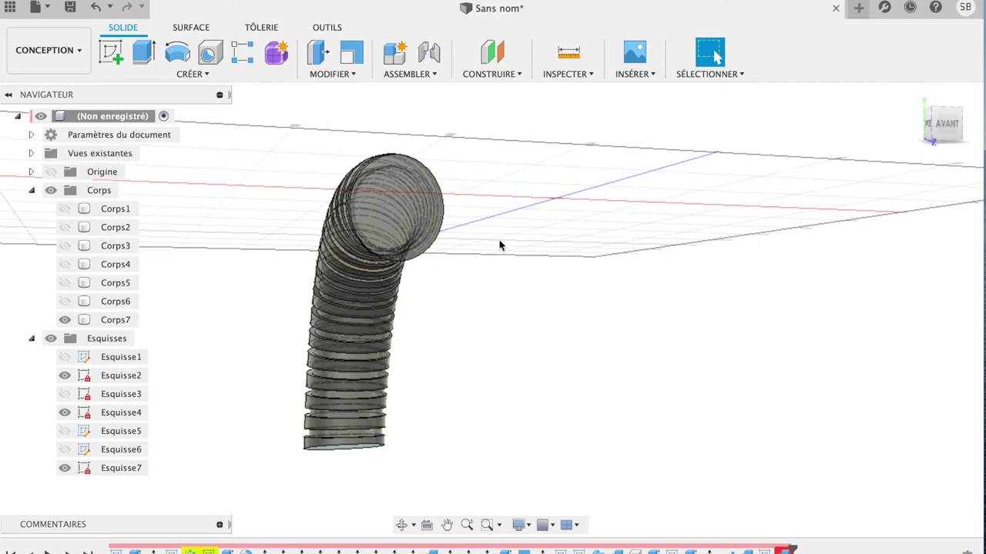
click(942, 125)
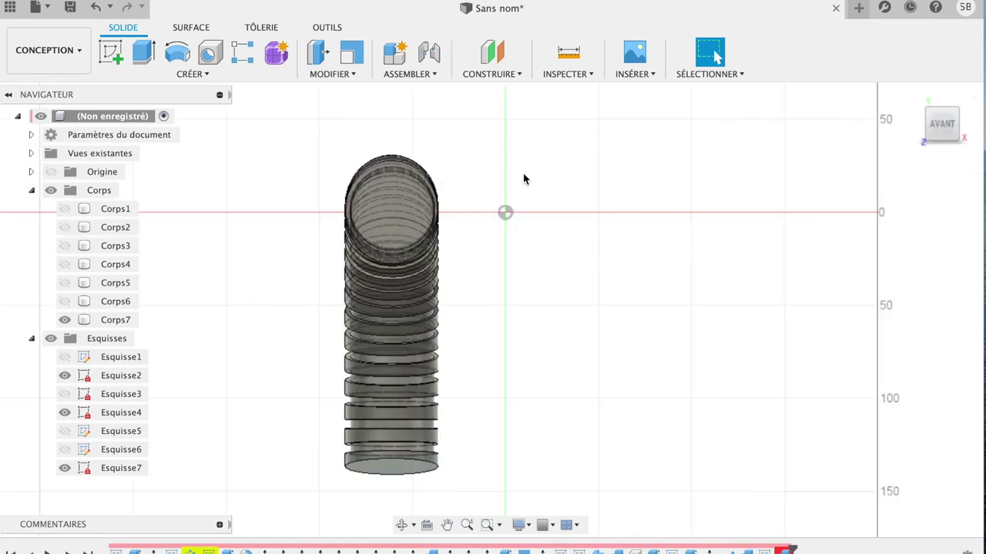
View the hose from below, zoom and pan to centre its bottom end, and start a new sketch
mouse_move(940, 124)
click(943, 147)
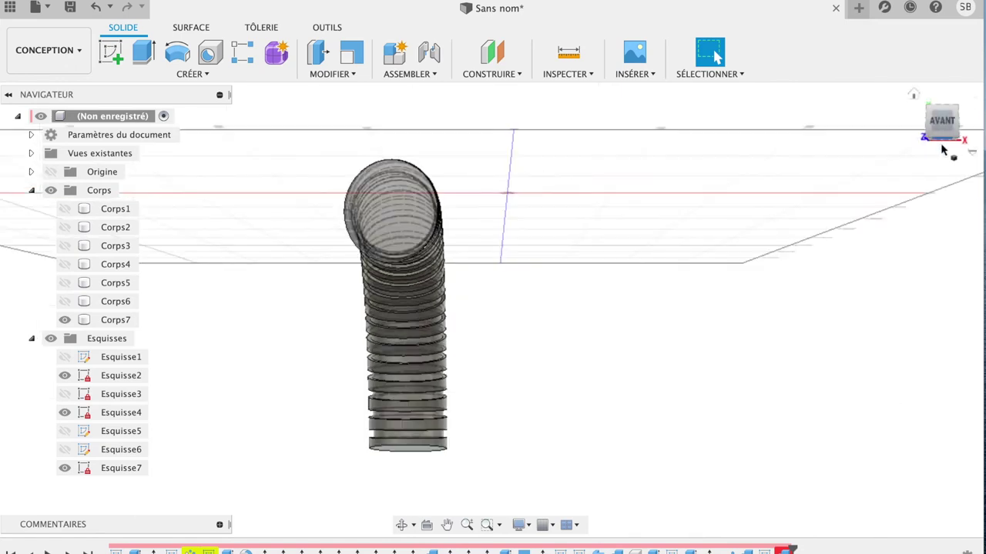
scroll(571, 416, up, 1)
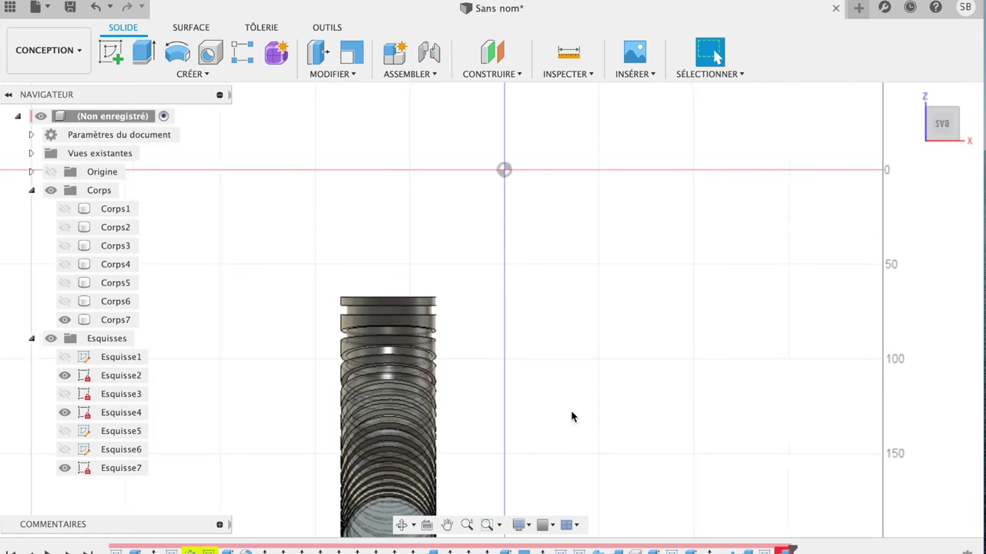
click(447, 525)
drag(565, 420, 674, 192)
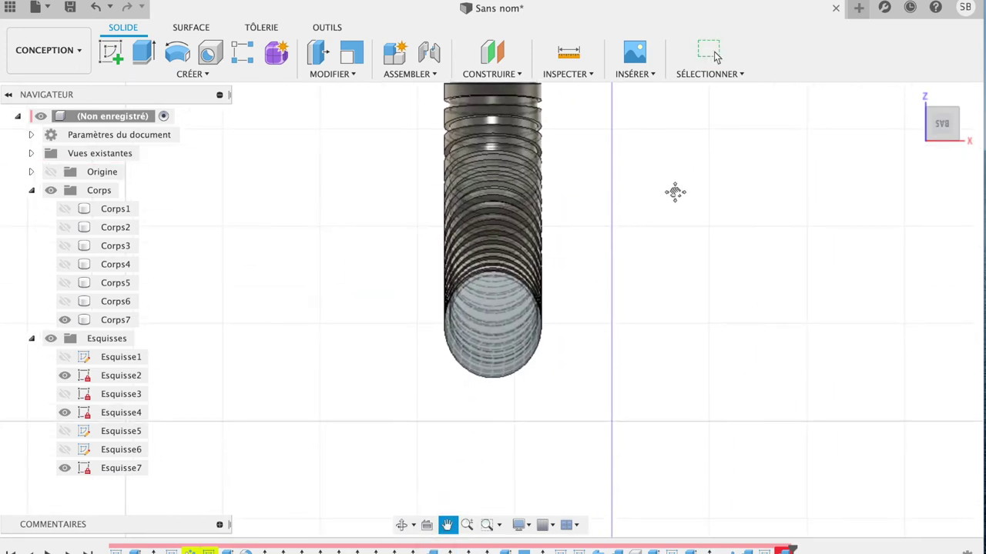
key(Escape)
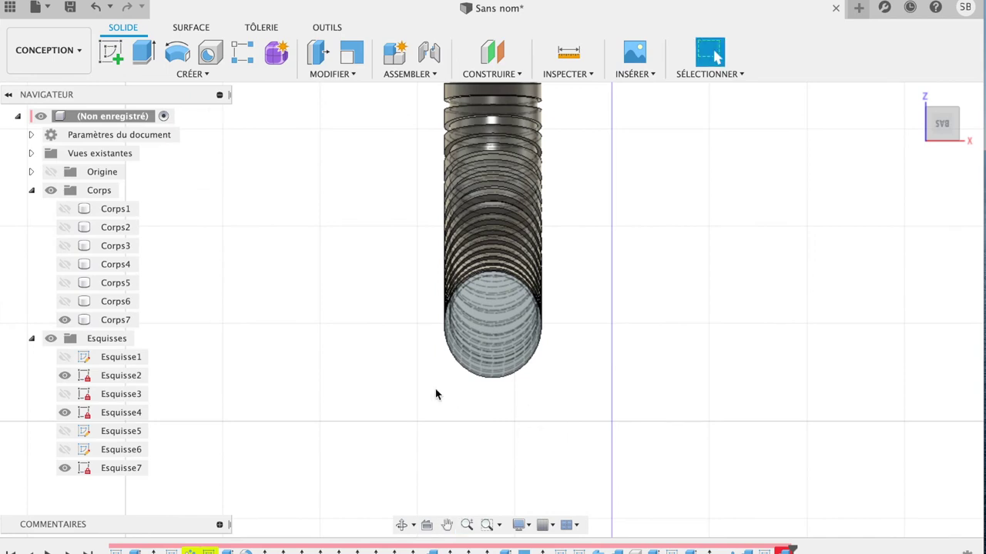
click(110, 52)
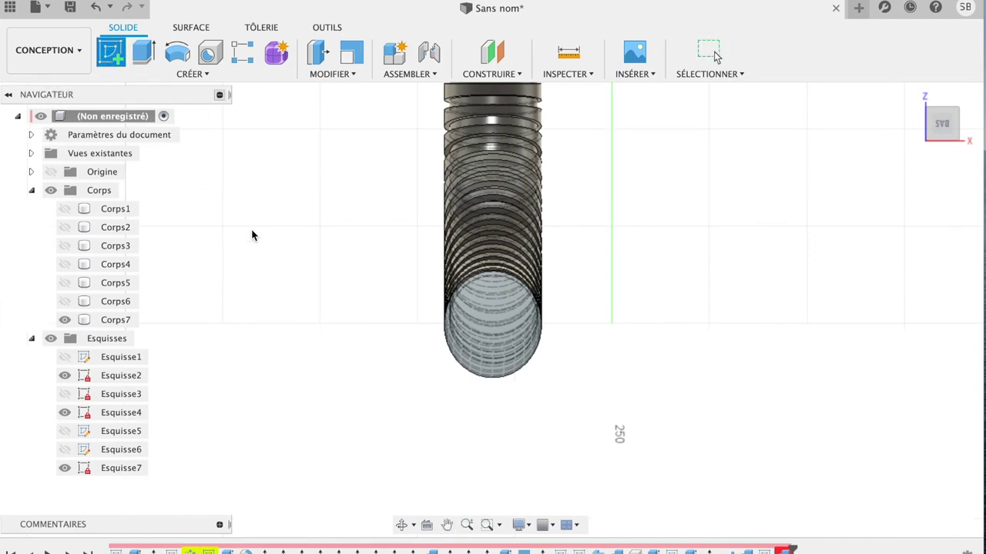
Sketch a centre-diameter circle on the hose's bottom end face, then launch Extrude
click(499, 330)
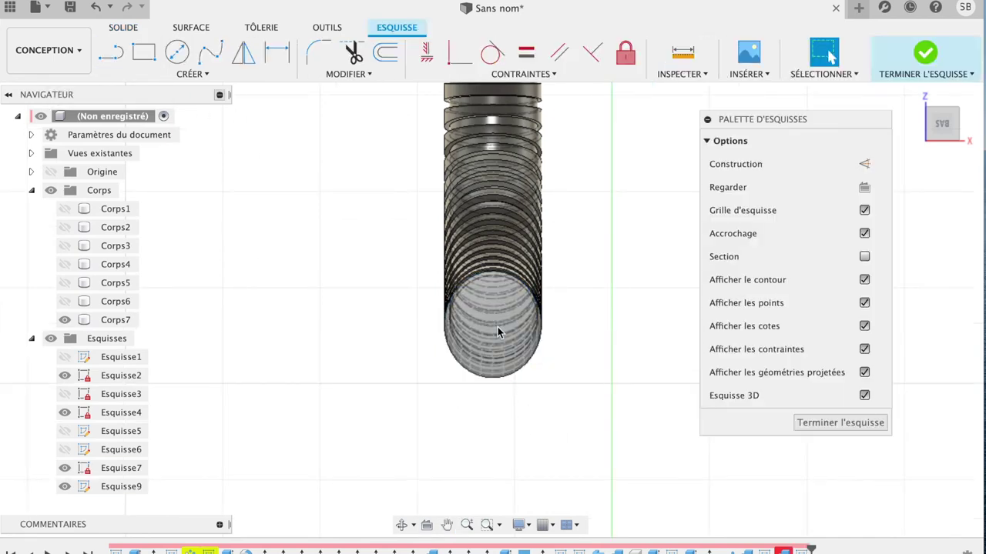
click(176, 52)
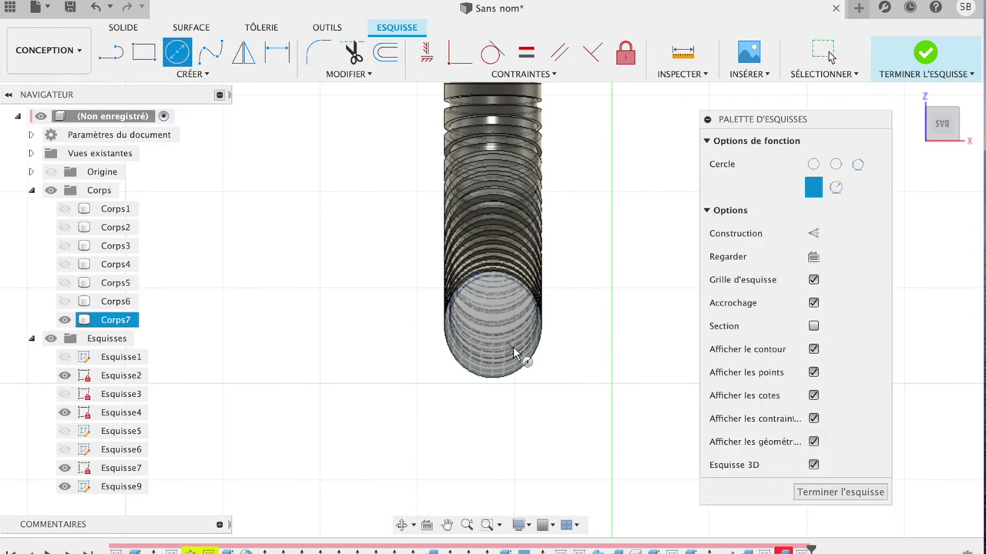
click(492, 324)
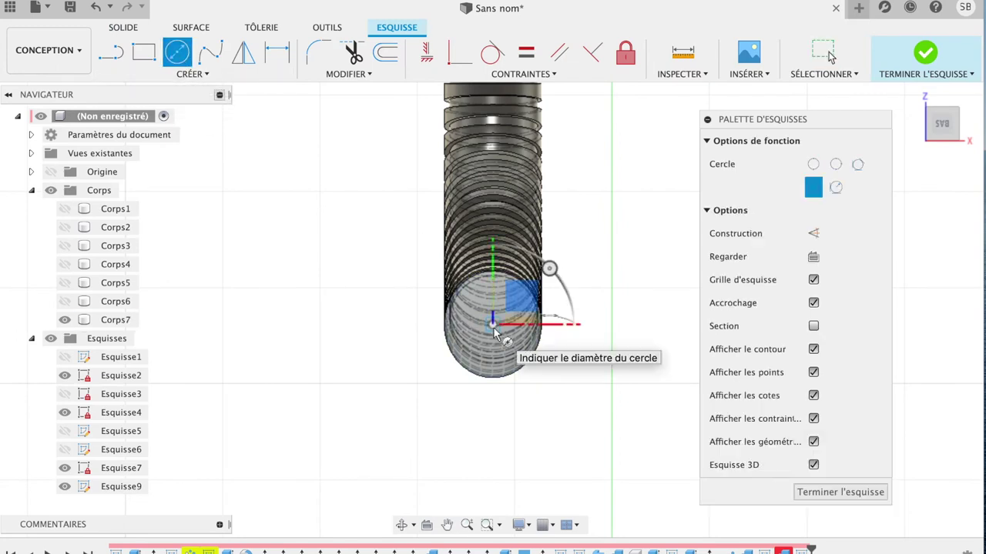
click(521, 332)
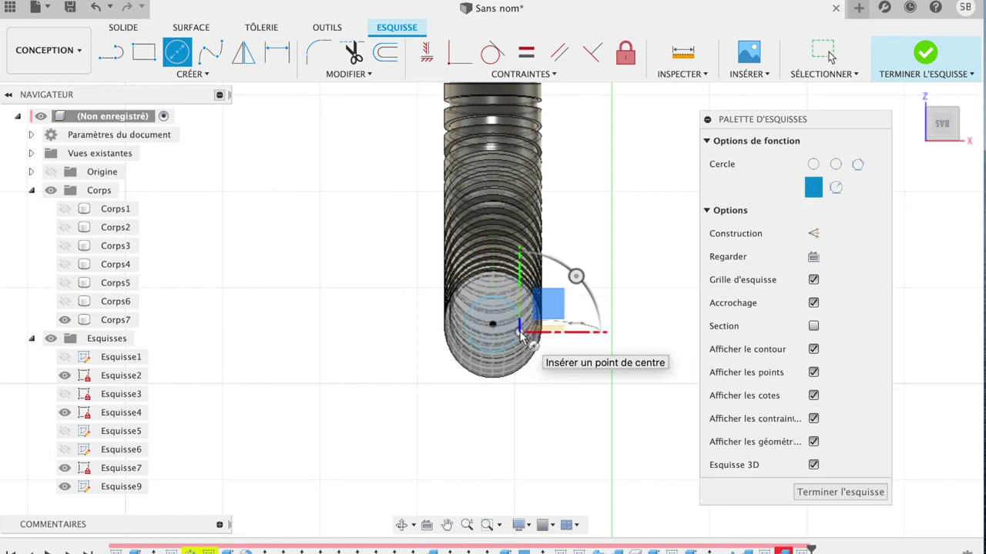
key(e)
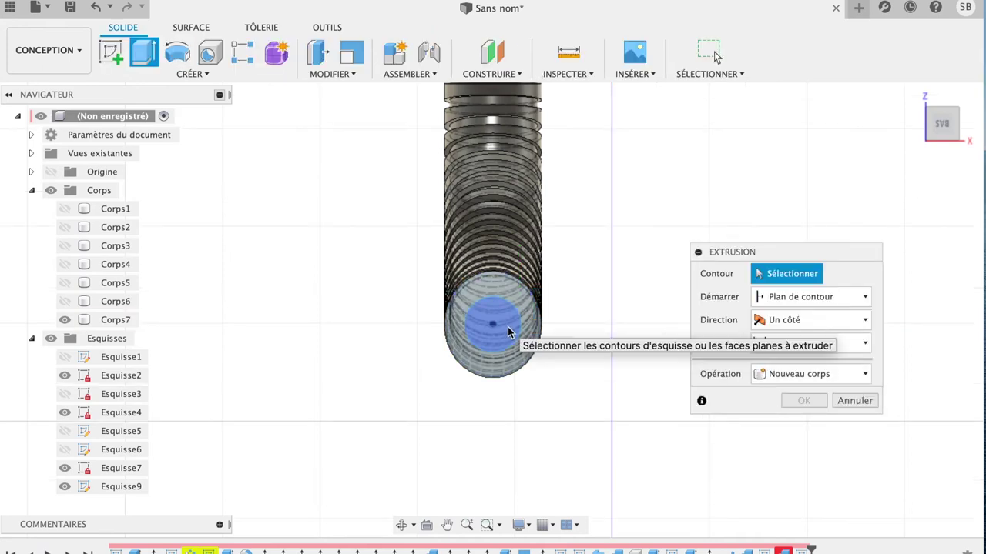
Extrude the circle -15.316 mm into the hose end as new body Corps25
click(508, 331)
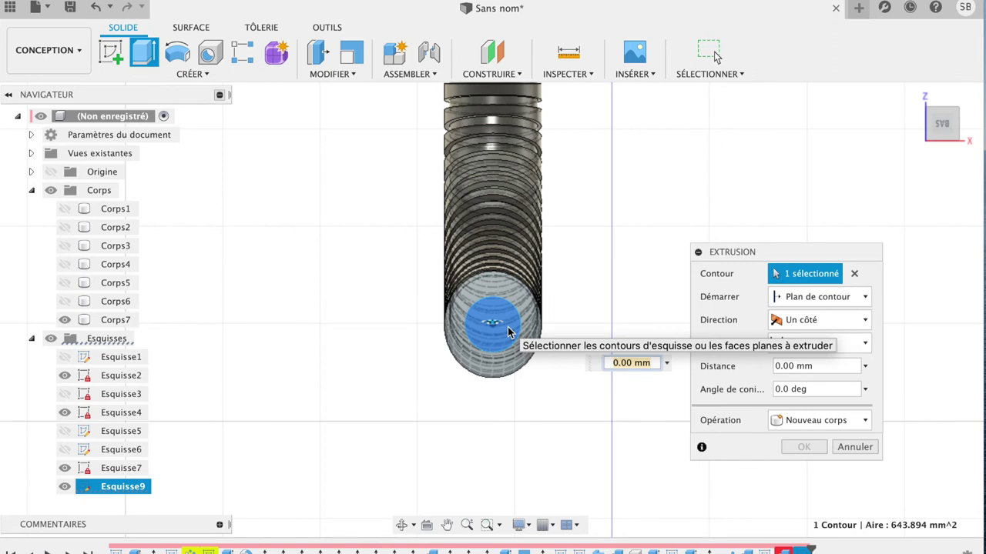
mouse_move(491, 324)
mouse_down()
mouse_move(488, 362)
mouse_move(489, 327)
mouse_move(540, 324)
mouse_up()
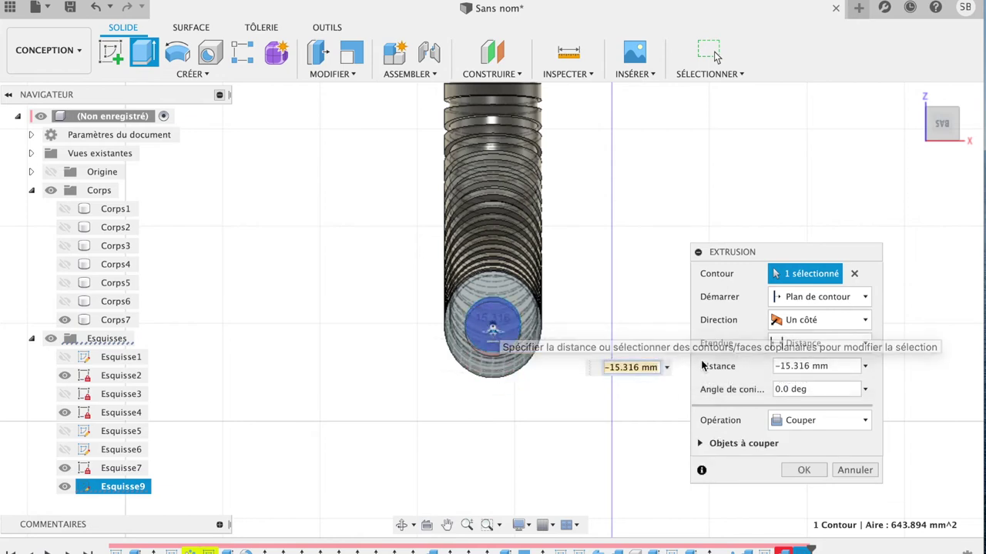
click(836, 422)
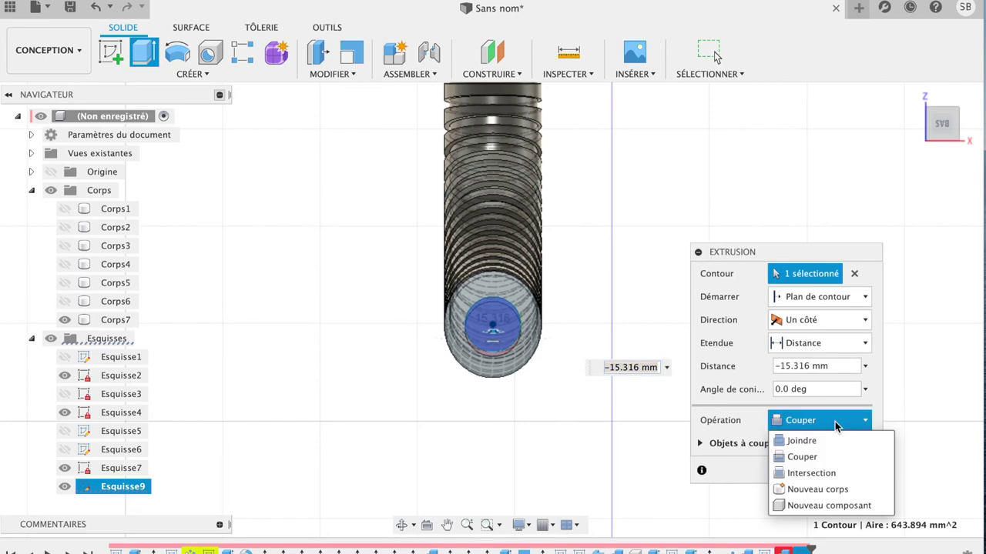
click(809, 491)
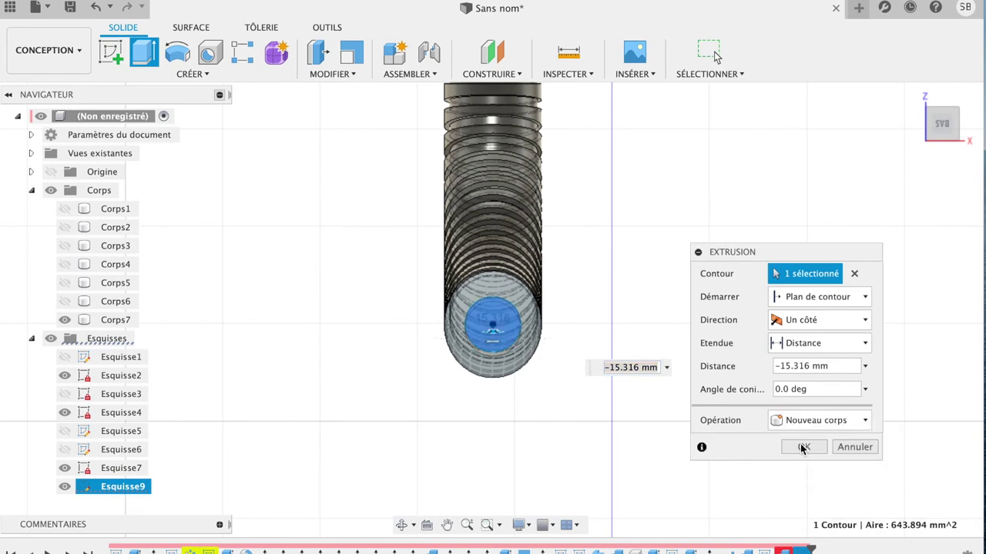
click(801, 448)
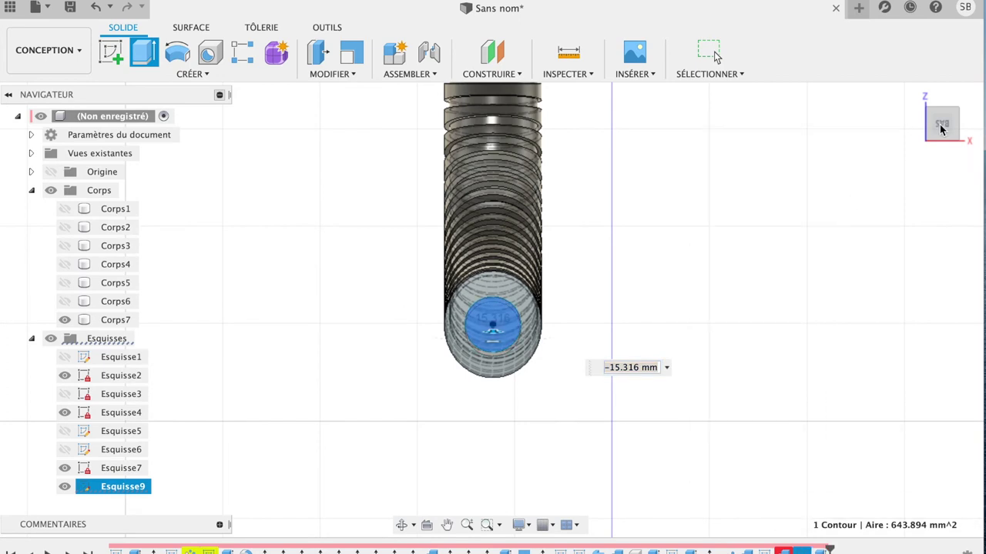
mouse_move(940, 127)
shift+middle_down()
mouse_move(878, 177)
mouse_move(886, 182)
shift+middle_up()
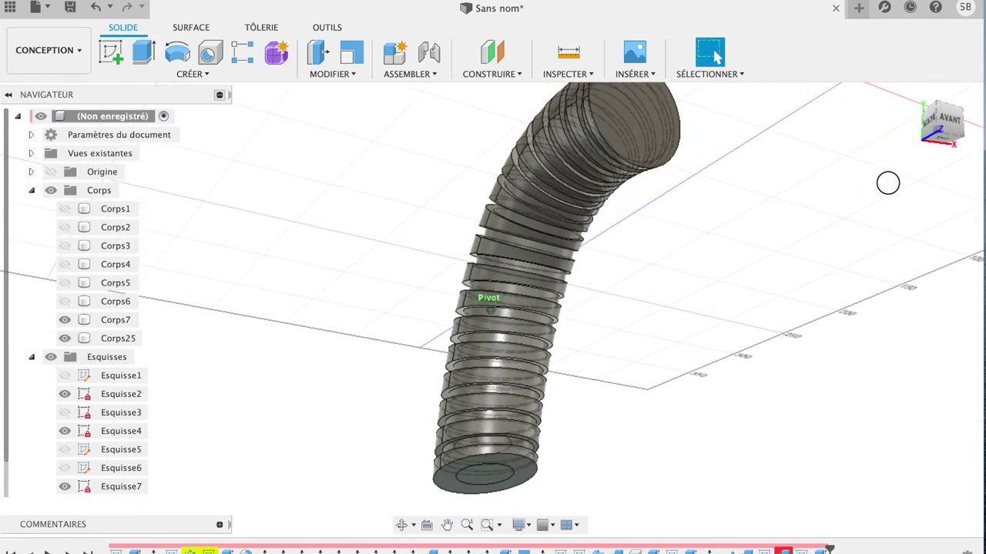
Hide the ribbed Corps7 hose and select the small Corps25 cylinder
click(490, 477)
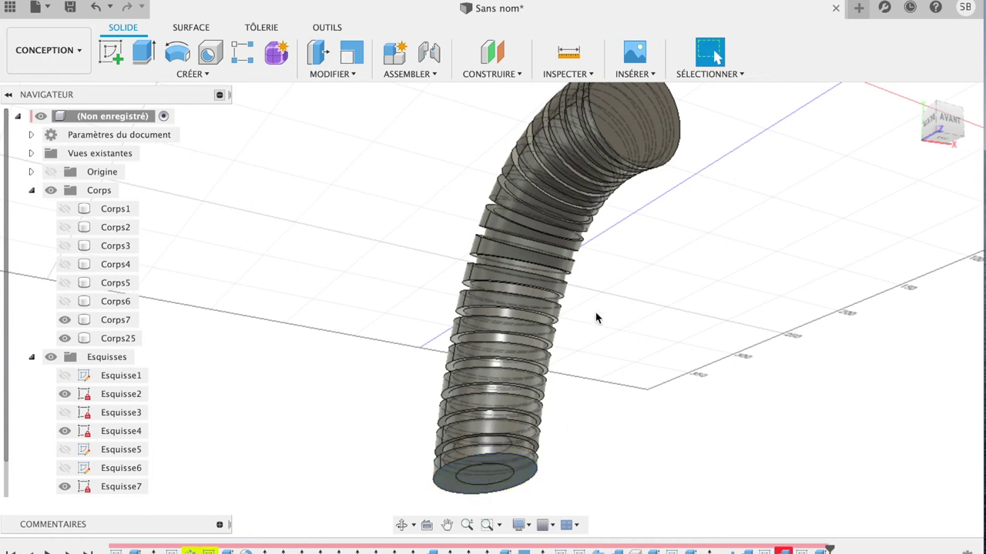
click(65, 320)
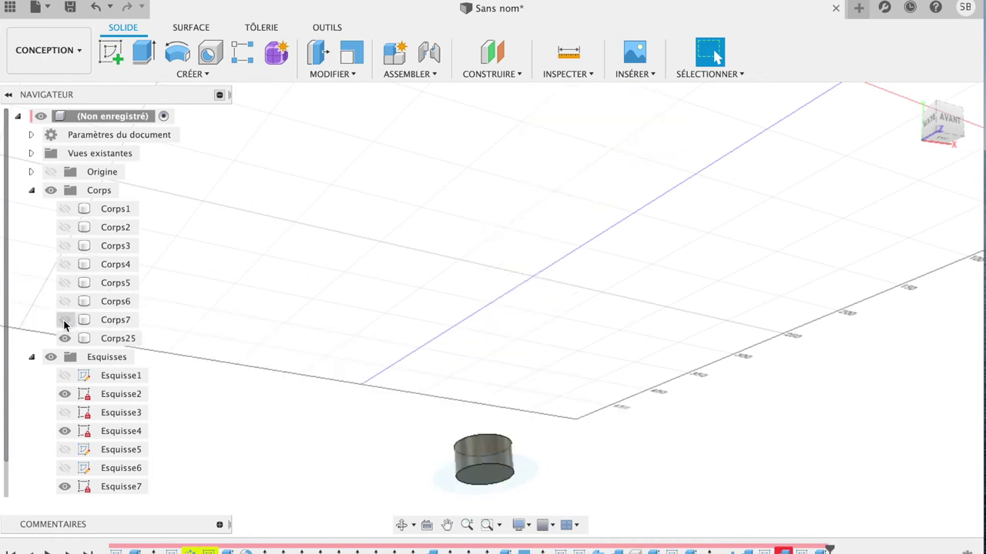
click(495, 481)
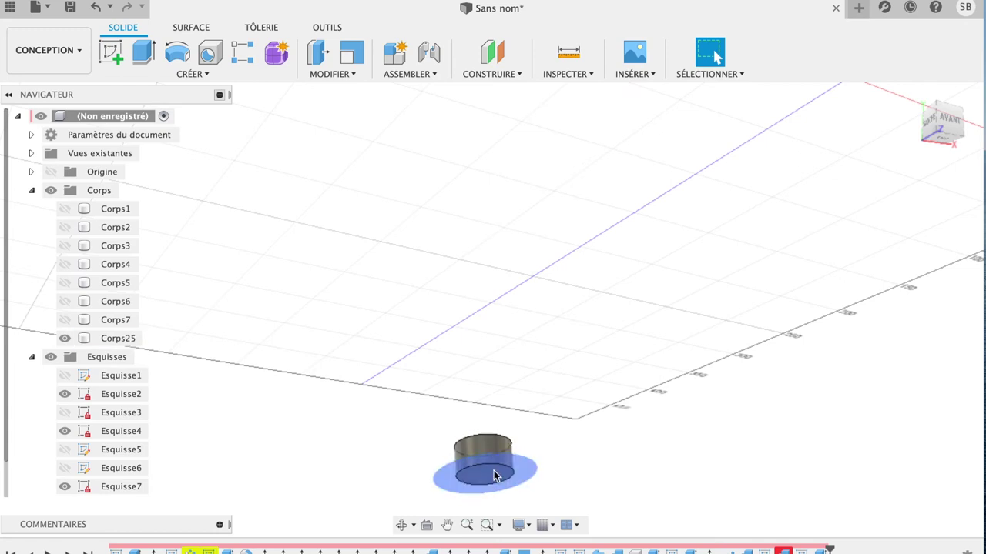
click(495, 476)
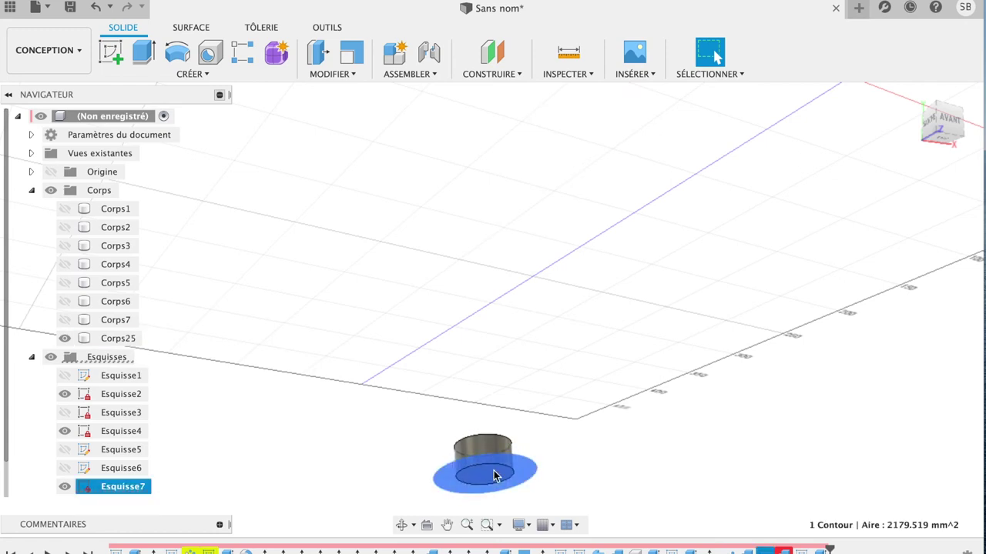
click(226, 363)
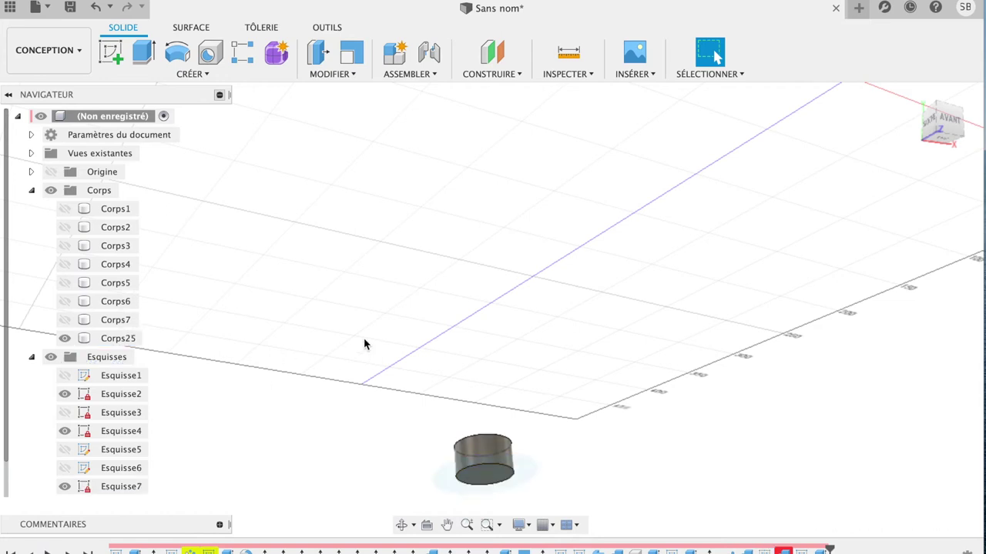
click(489, 450)
click(489, 451)
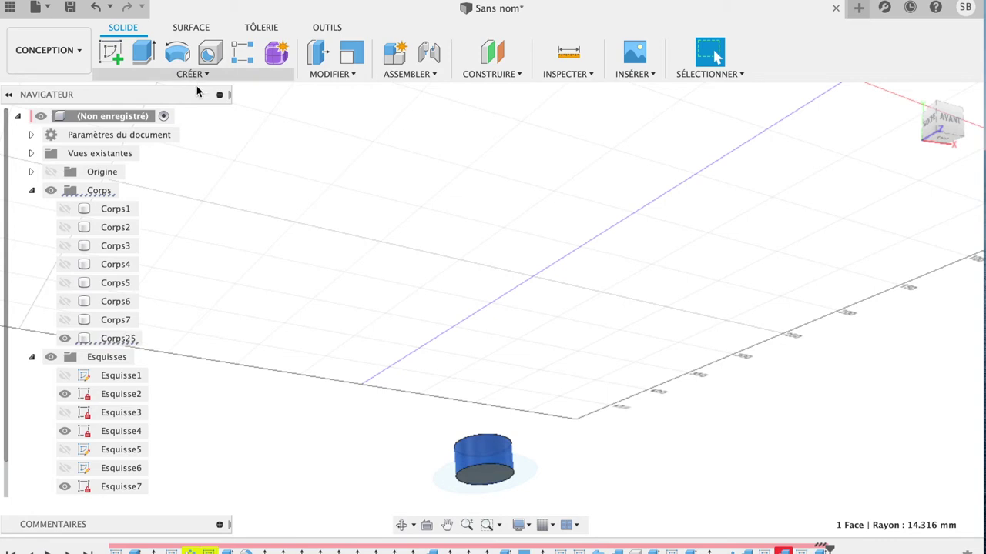
Keep sketch Esquisse6 hidden and show the curved path sketch Esquisse5
click(64, 469)
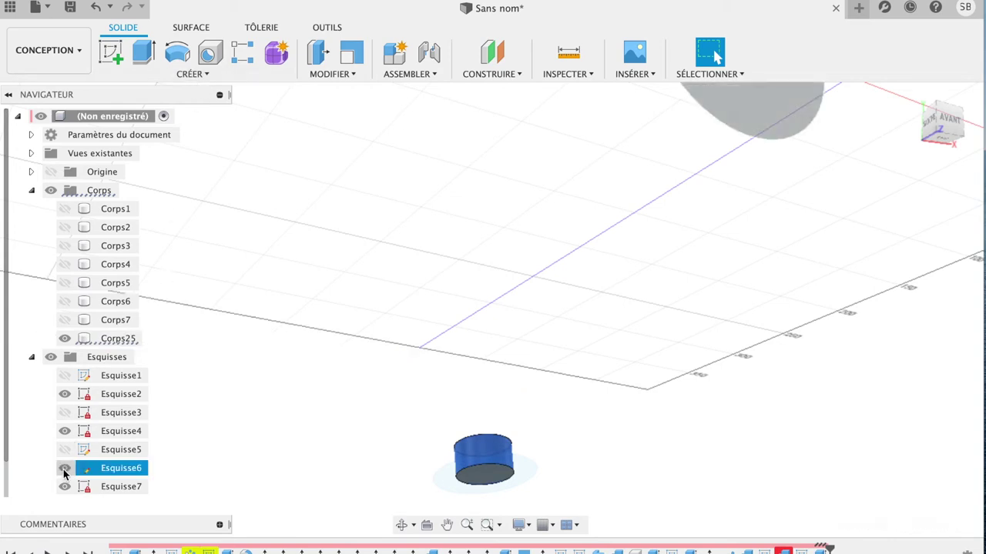
click(65, 469)
click(64, 470)
click(64, 451)
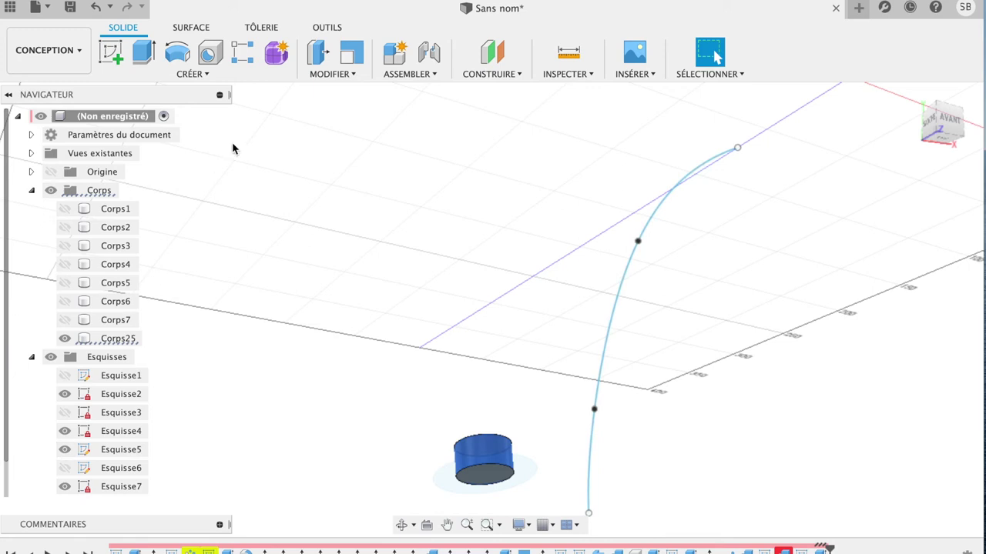
click(207, 74)
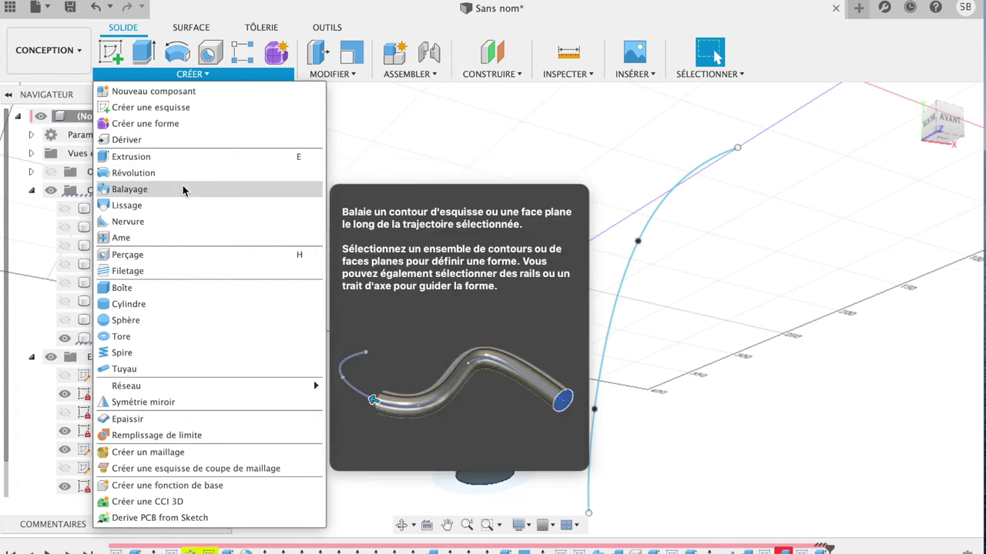
Sweep the Corps25 cylinder's end face along the Esquisse5 spline as new body Corps26
click(131, 189)
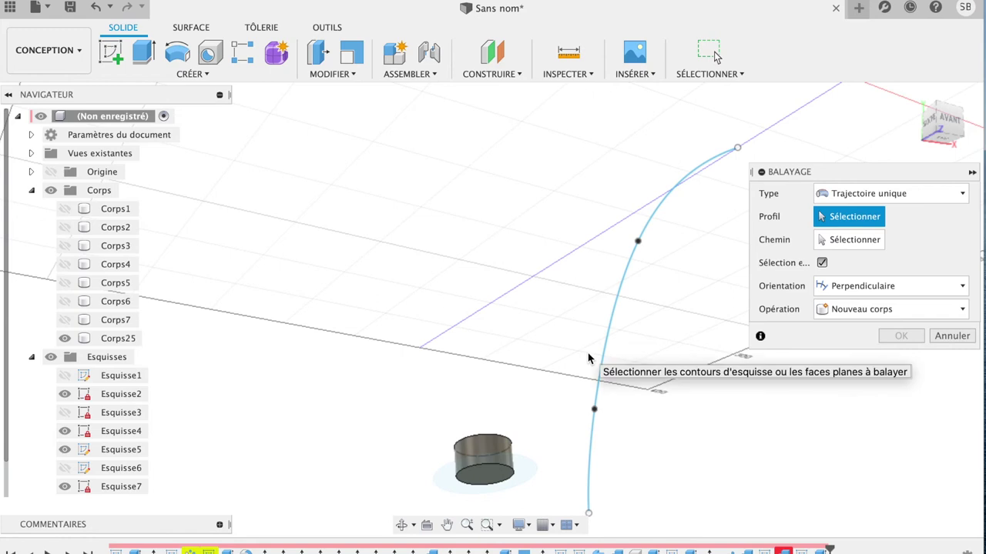
click(492, 450)
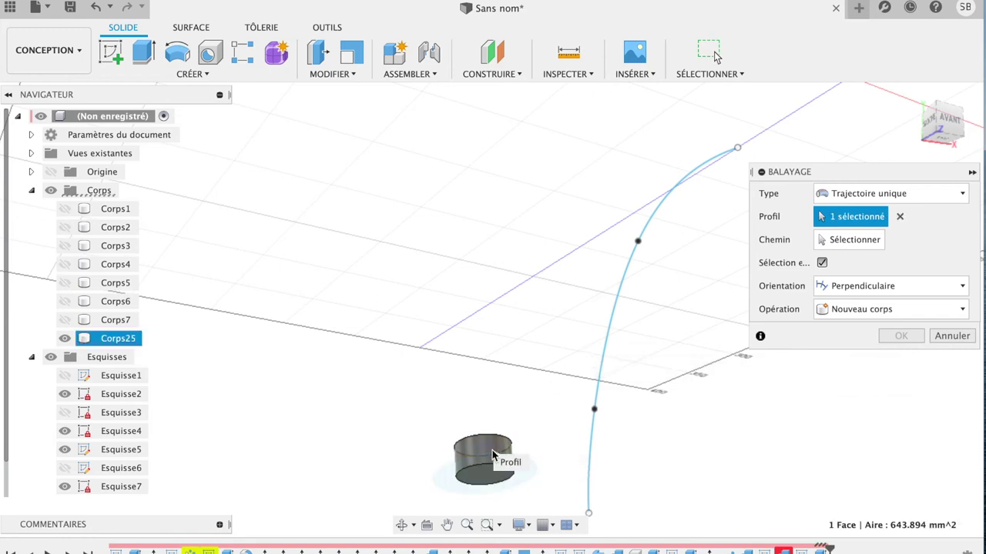
click(849, 241)
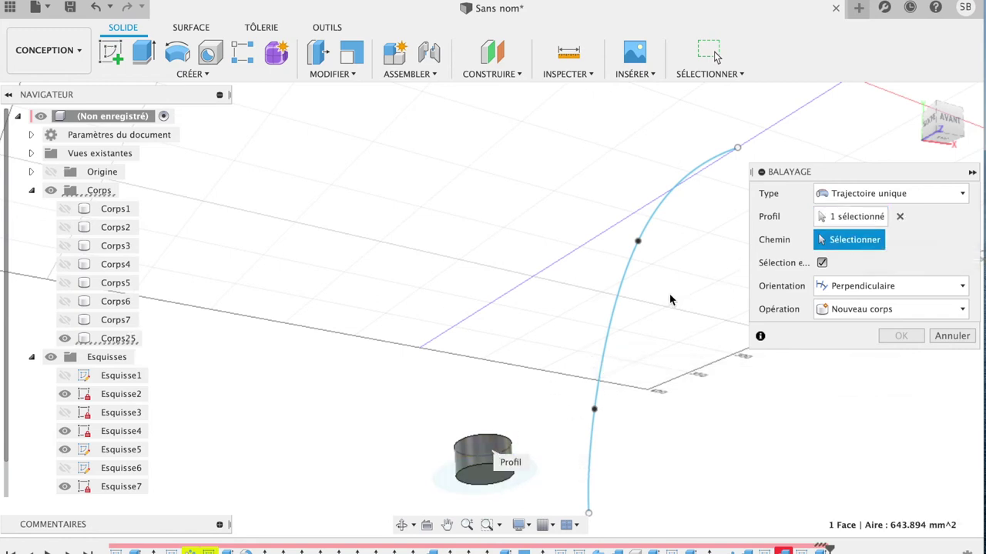
click(617, 306)
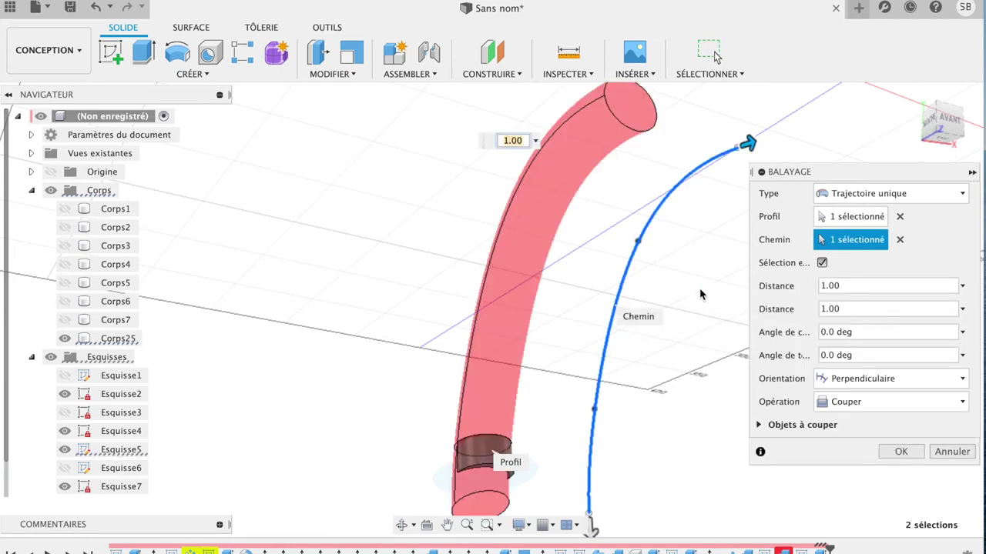
click(842, 402)
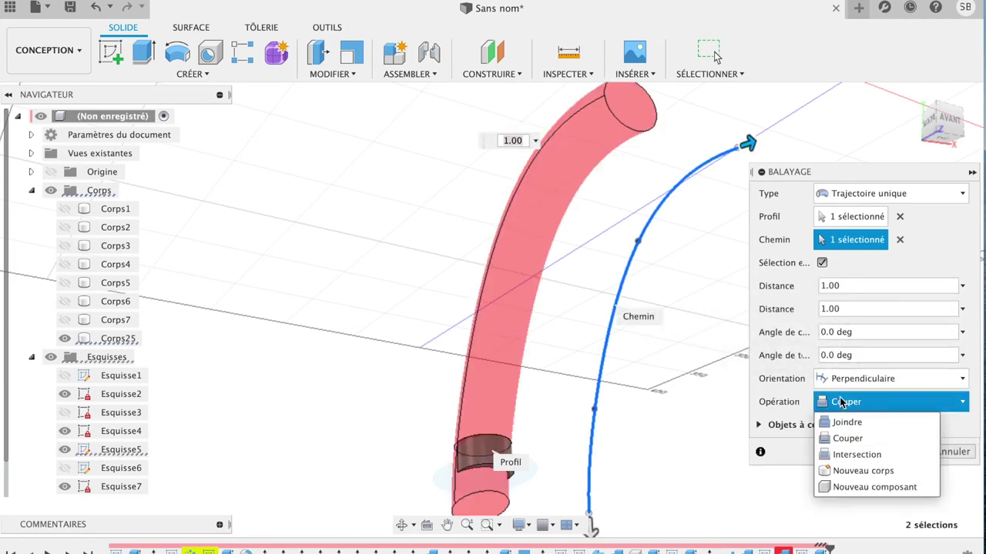
click(858, 470)
click(893, 429)
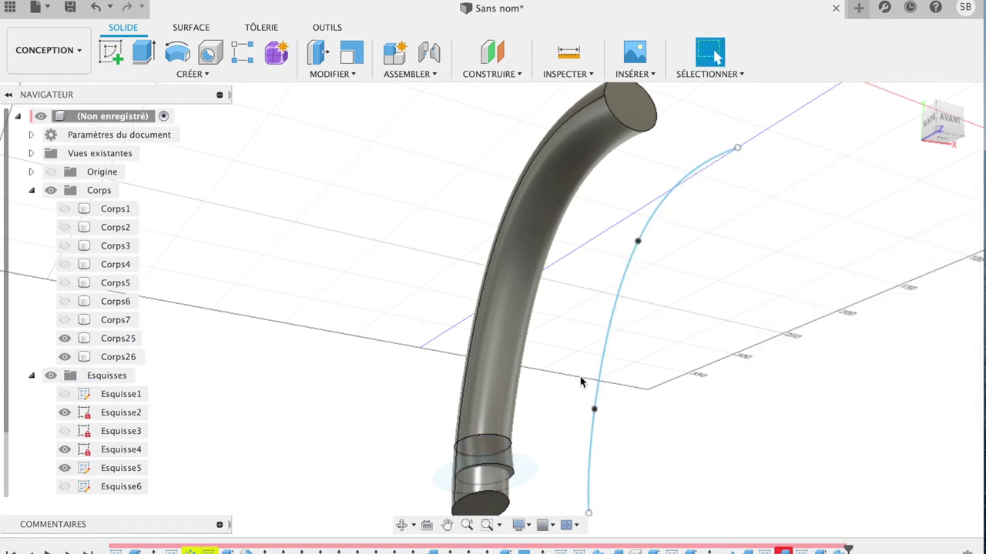
Hide Corps25 and Corps7, checking the smooth Corps26 tube from the left side view
click(496, 451)
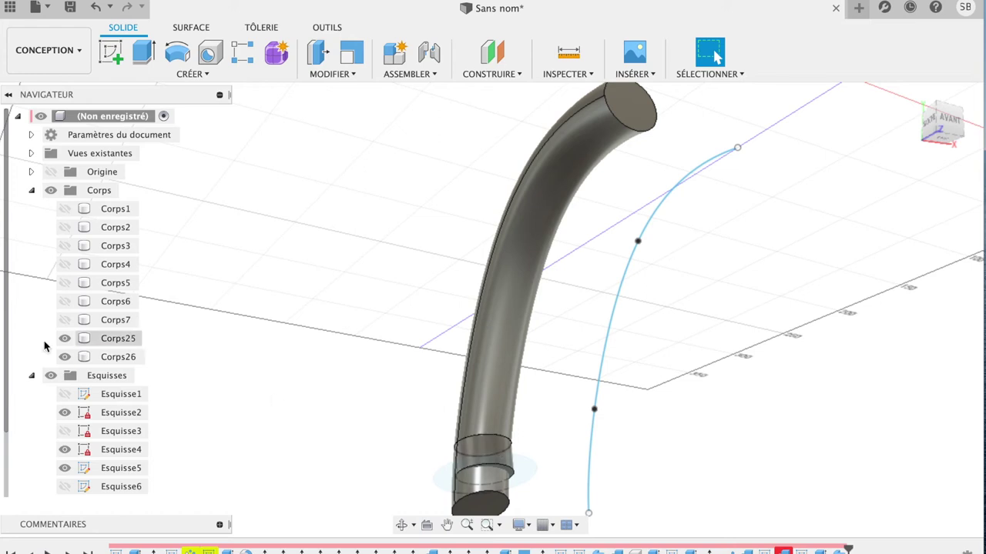
click(65, 339)
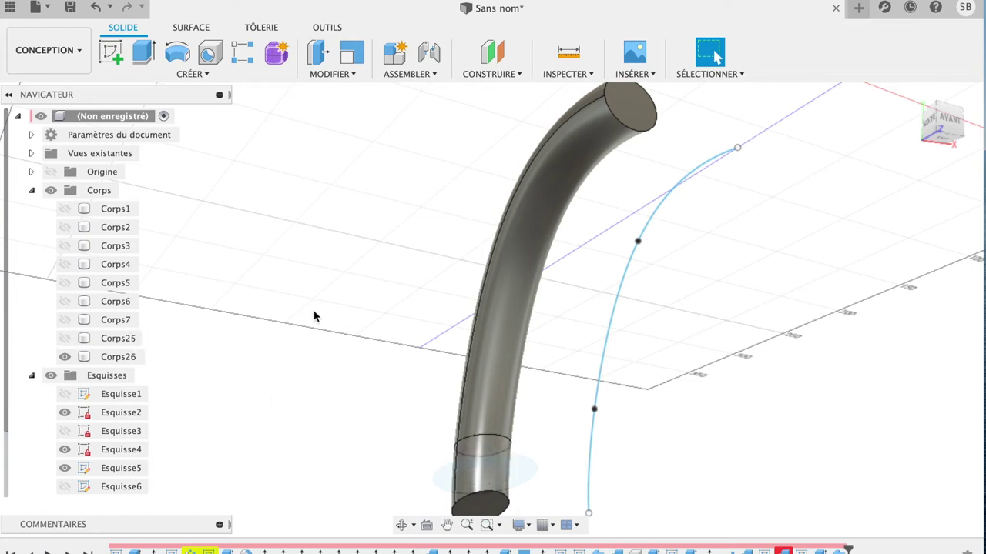
click(65, 320)
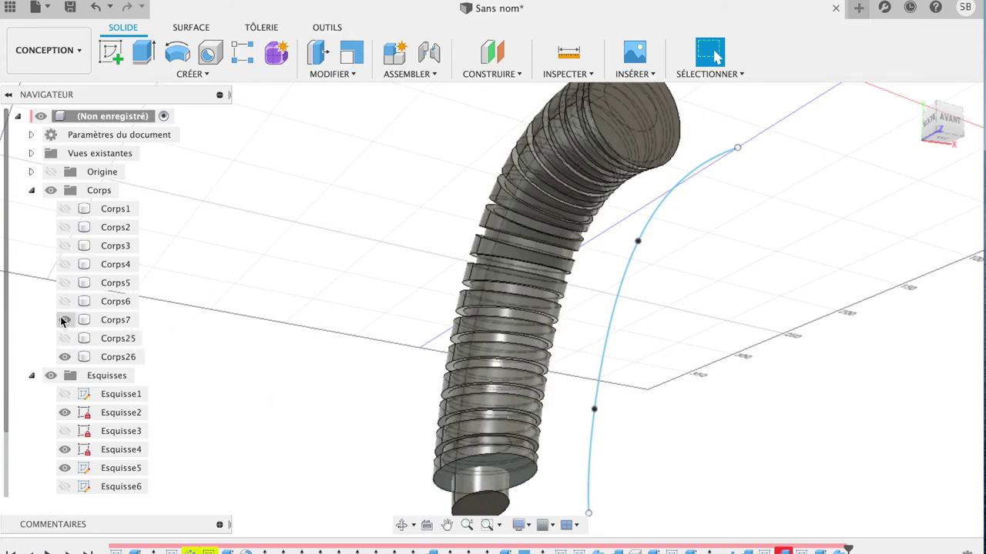
click(930, 123)
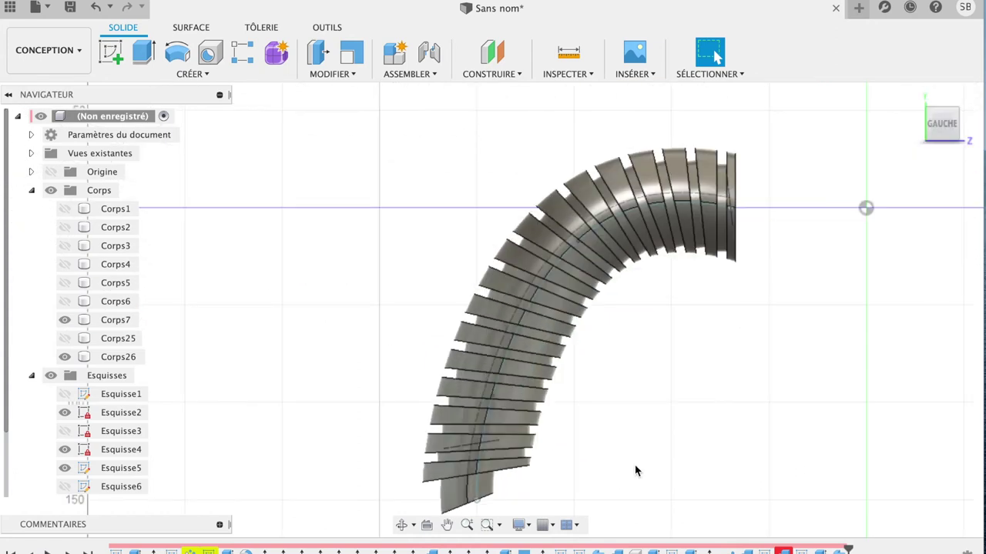
click(125, 361)
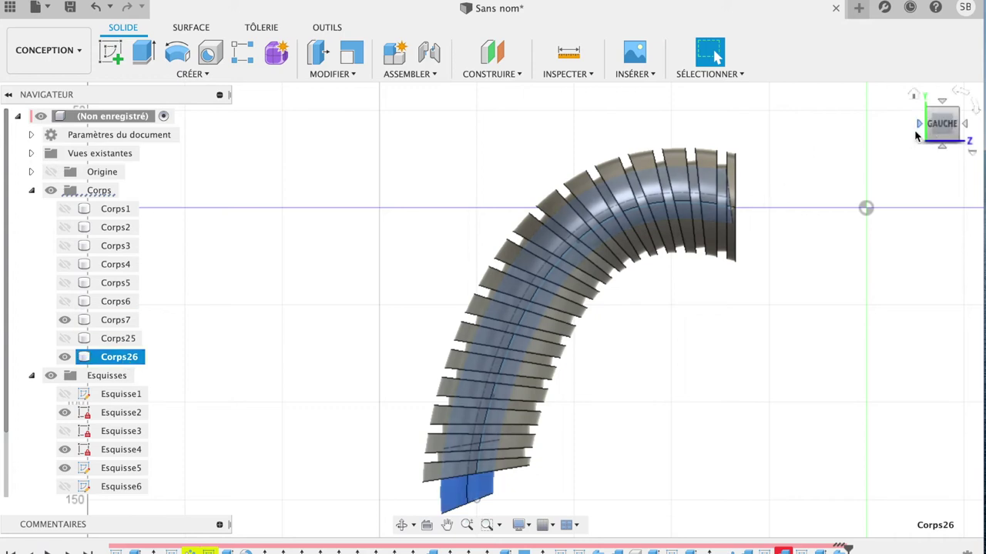
click(65, 320)
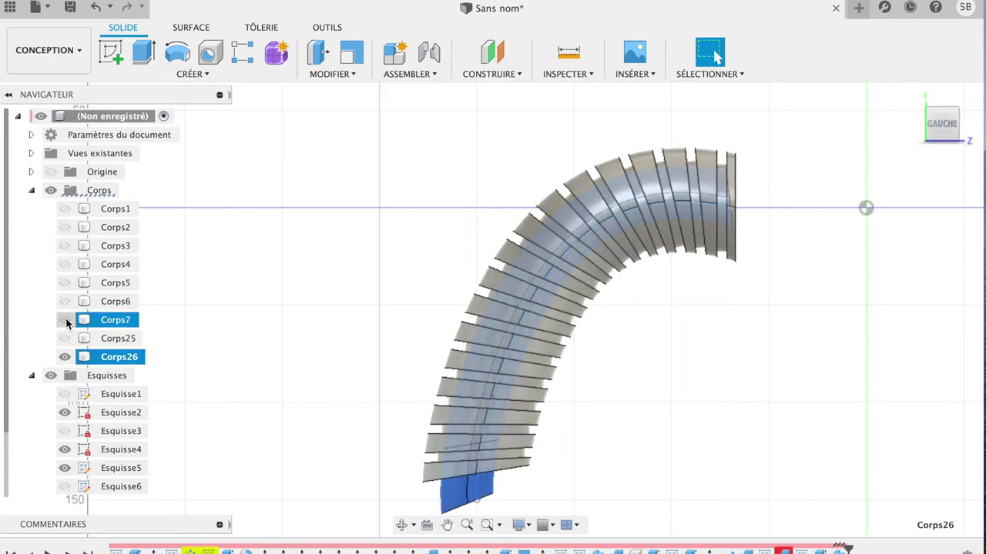
Back in 3D, start extruding Corps26's upper end face, pulling it about 18.37 mm
click(934, 137)
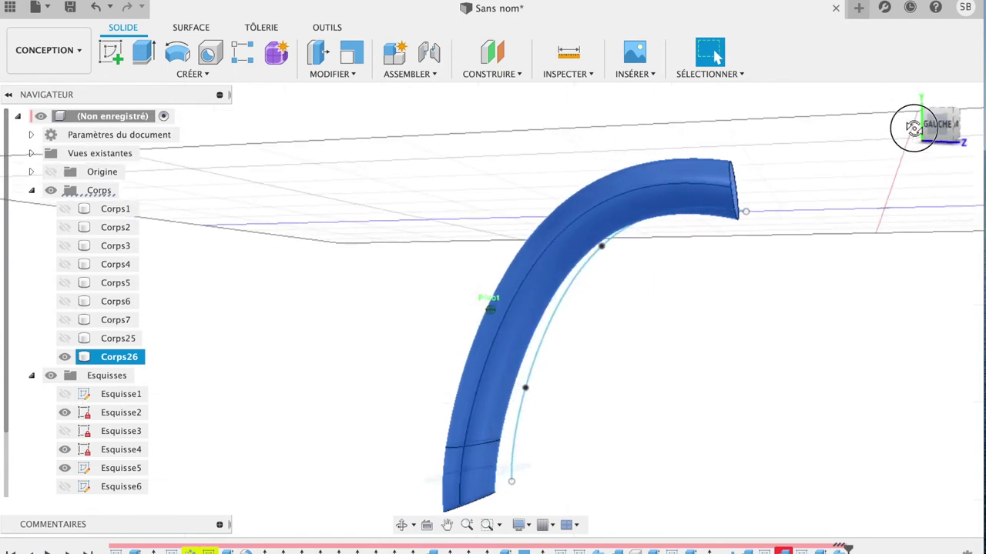
click(730, 203)
click(732, 204)
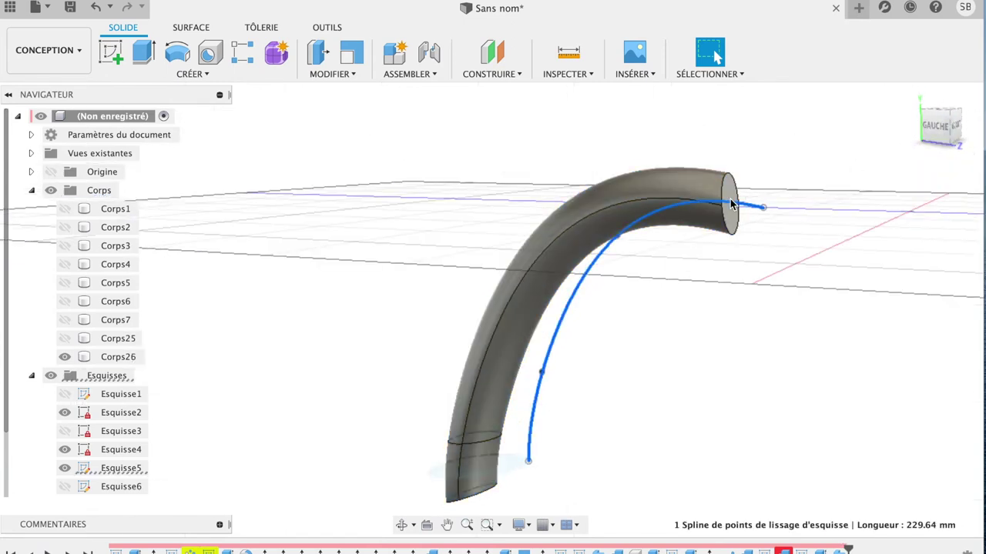
click(733, 221)
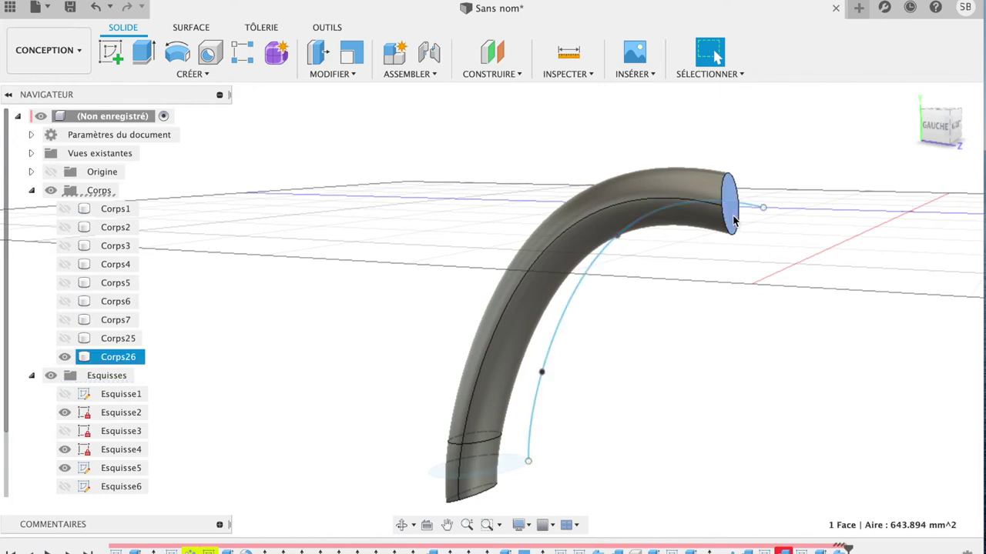
key(e)
drag(755, 214, 798, 223)
Extrude the tube's end face 18.37 mm as a Join operation
click(807, 421)
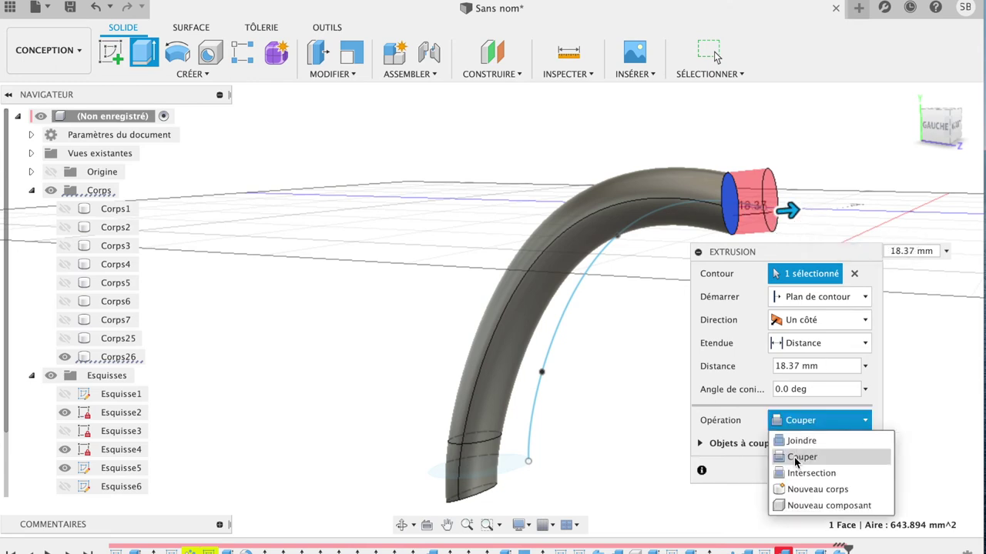
click(801, 440)
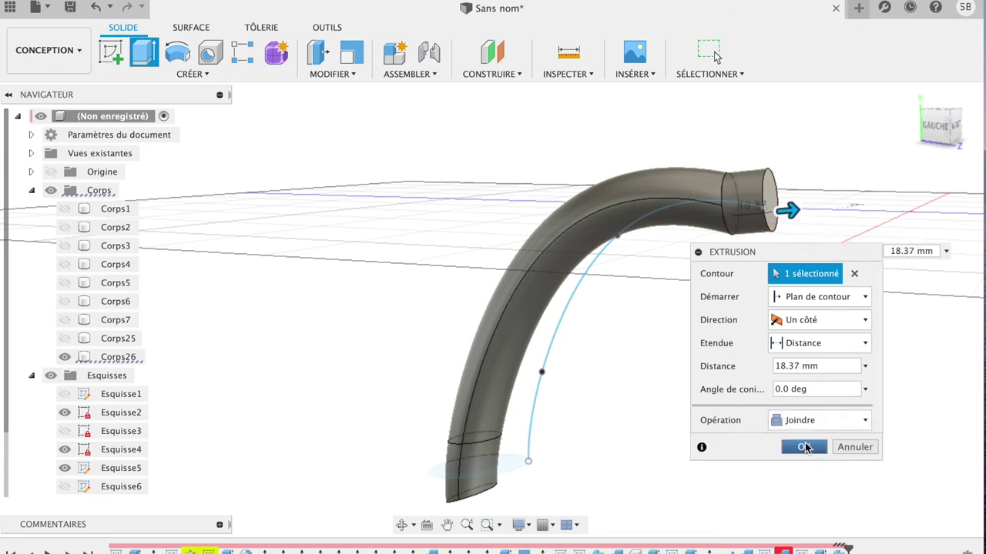
click(804, 449)
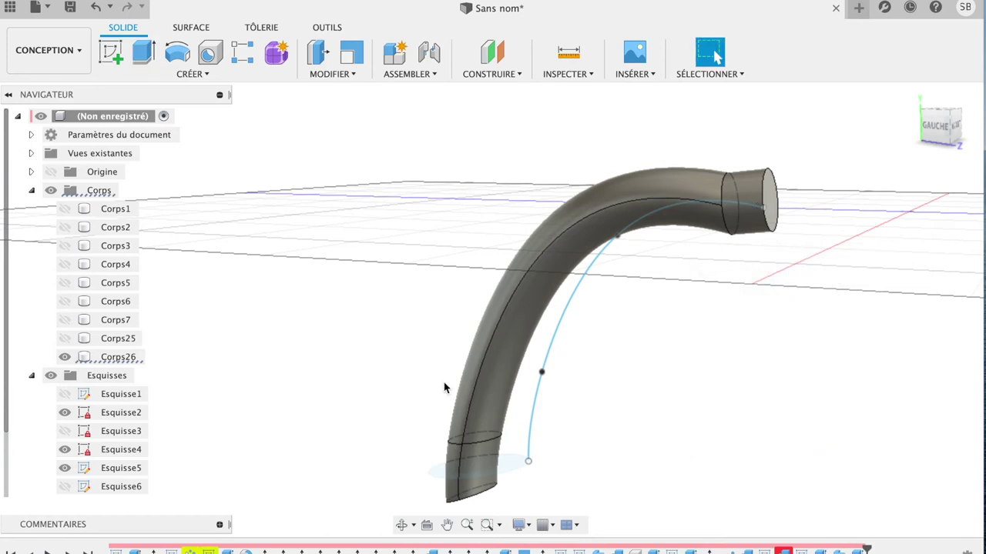
Show Corps7 and Combine-cut smooth tube Corps26 from it, without keeping the tool body
click(65, 320)
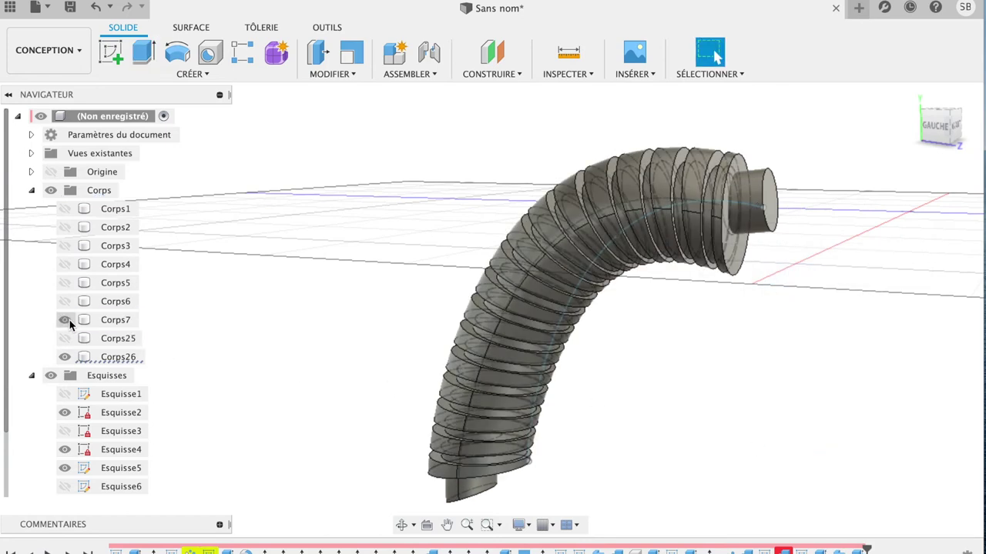
click(342, 73)
click(354, 191)
click(593, 215)
click(768, 200)
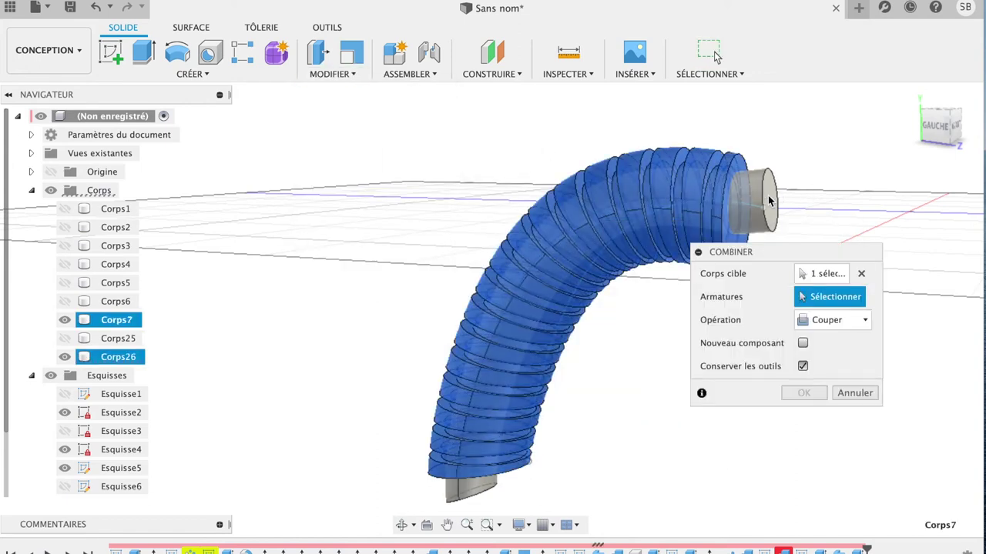
click(768, 200)
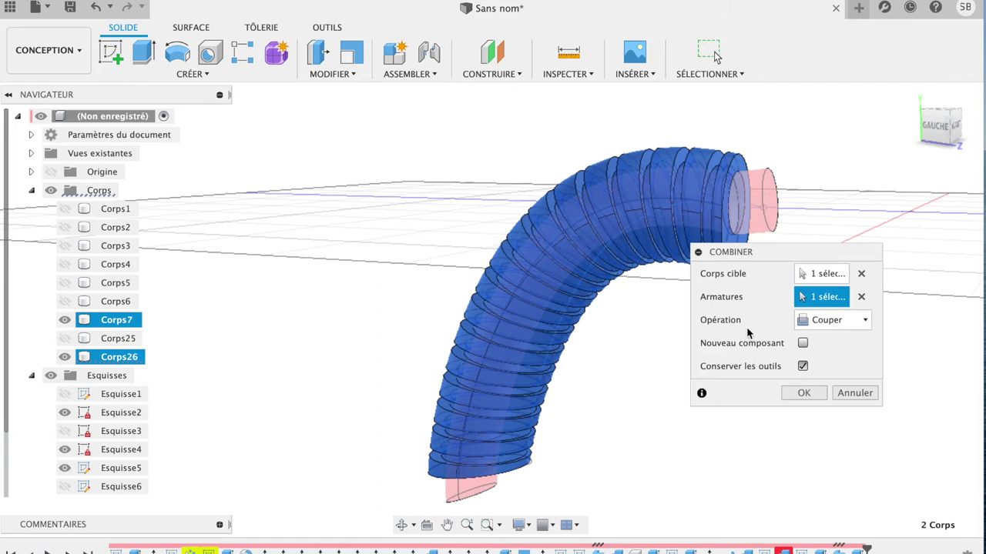
click(803, 366)
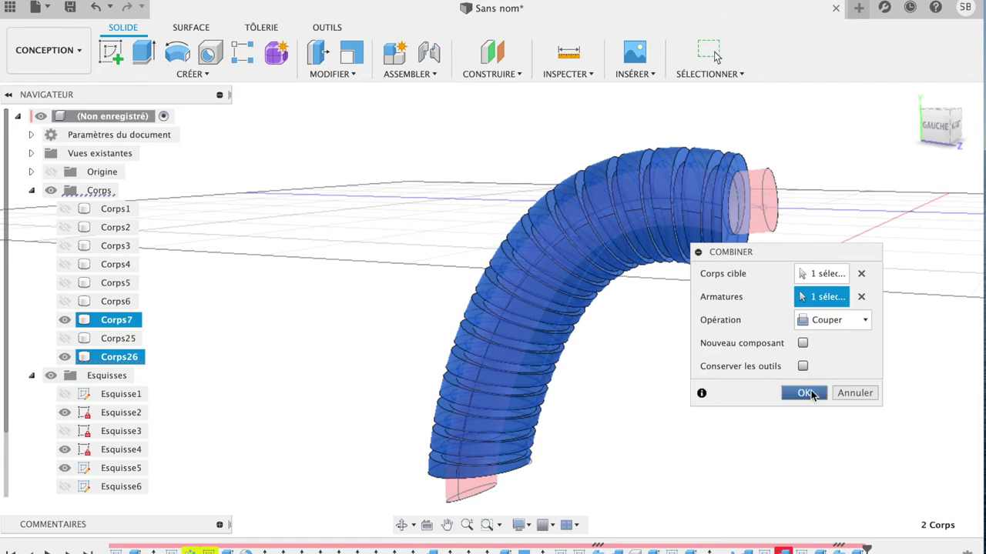
click(803, 394)
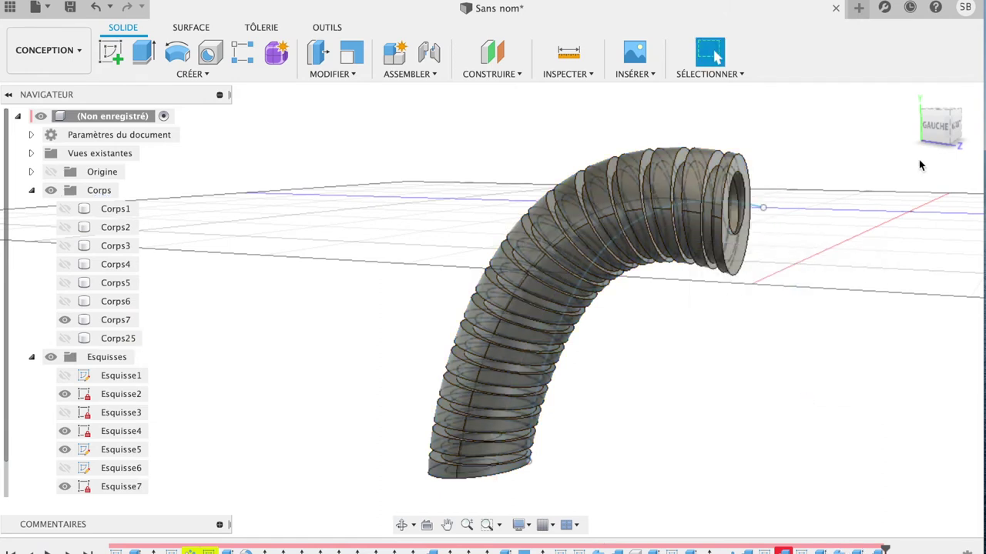
mouse_move(928, 123)
mouse_down()
mouse_move(857, 146)
mouse_move(831, 139)
mouse_move(796, 90)
mouse_move(805, 37)
mouse_move(798, 154)
mouse_move(778, 146)
mouse_up()
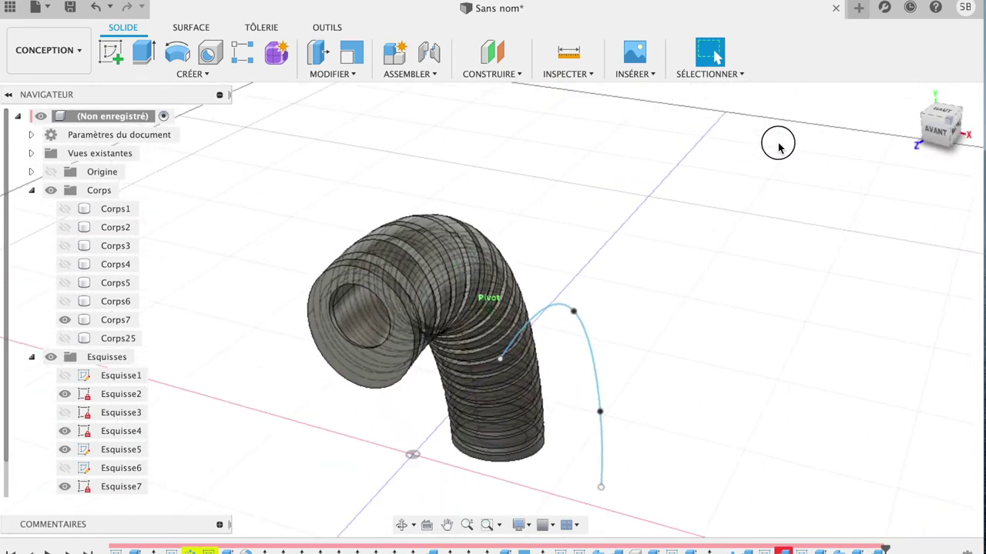
Show the propeller body Corps5 and rename it 'Ventilateur'
click(77, 283)
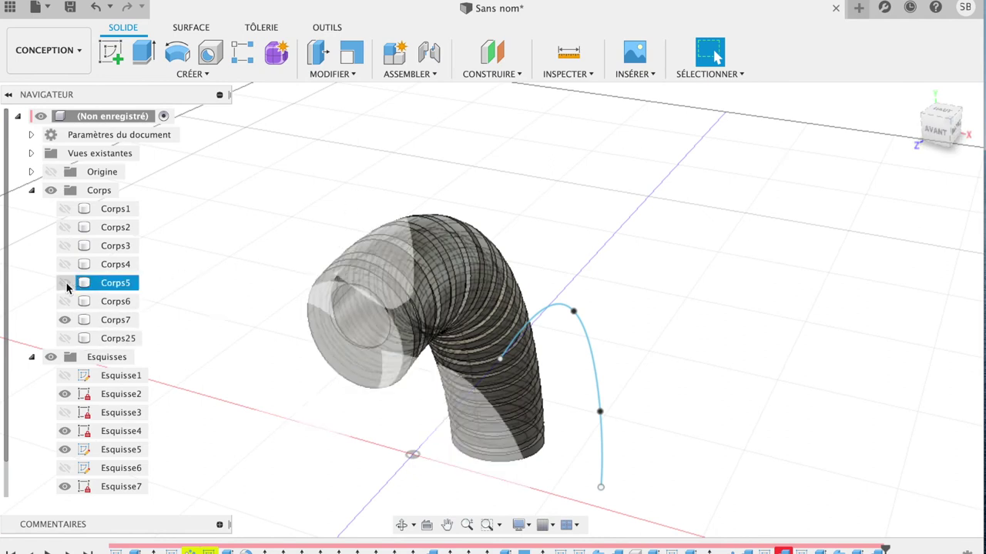
click(66, 283)
double_click(111, 284)
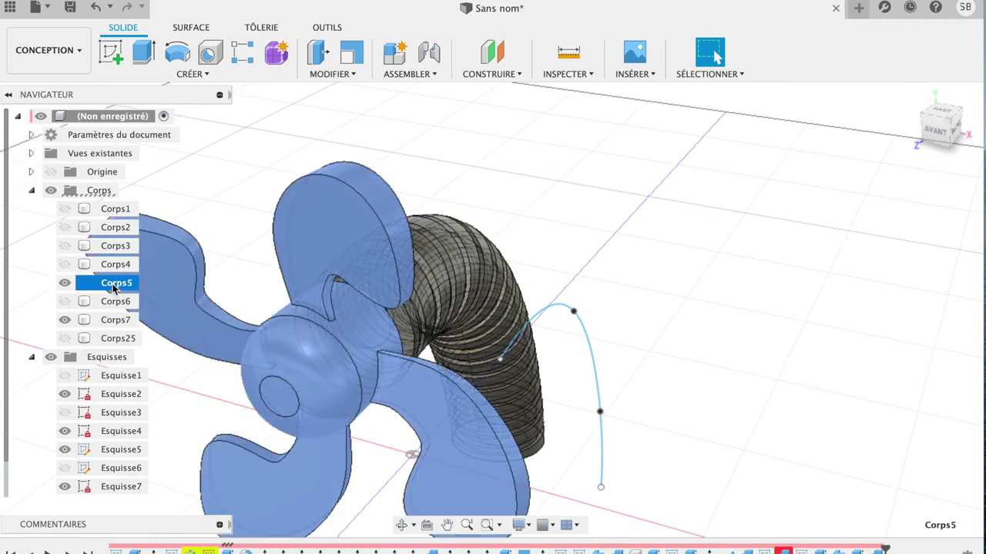
text(Ventilateur)
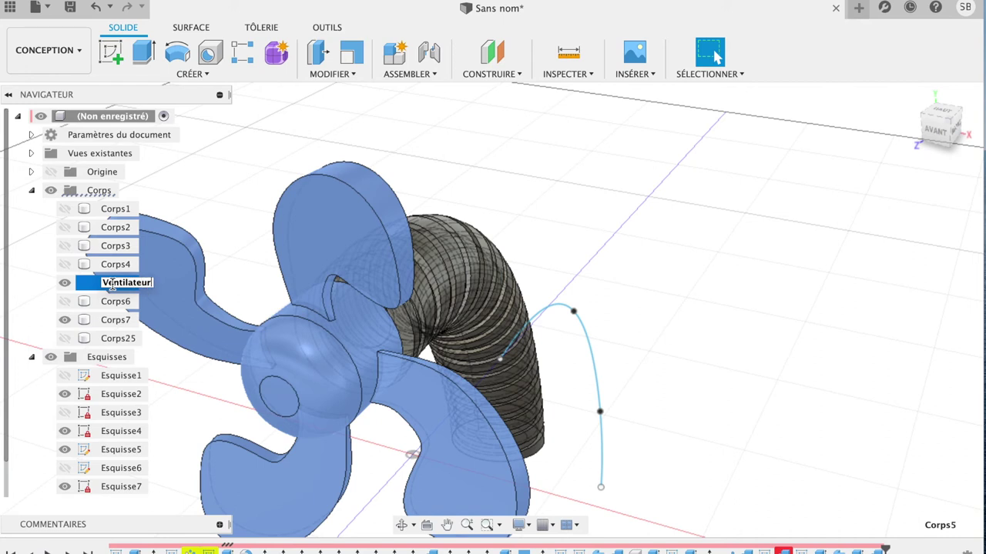
key(Return)
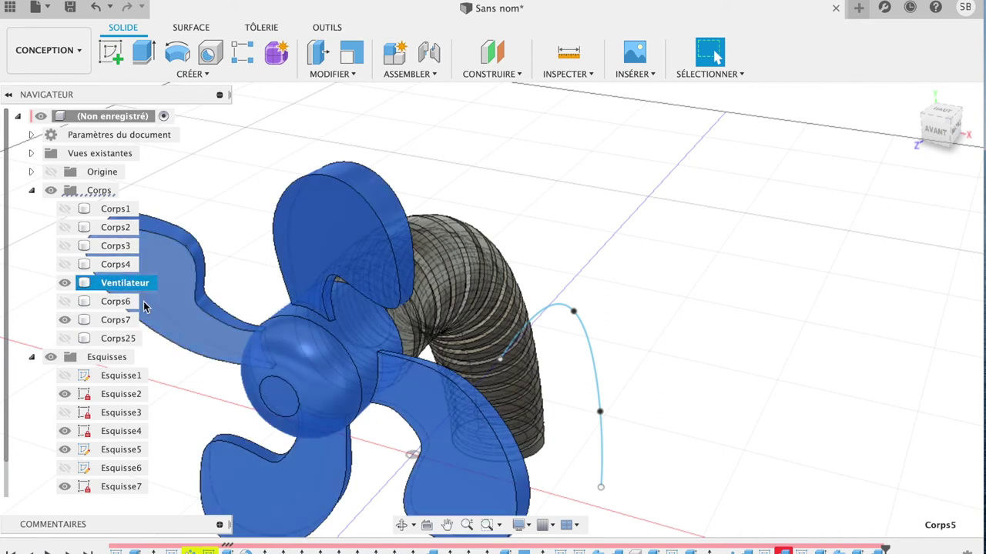
Rename hose body Corps7 to 'Corps ventilateur' and return to the Home view
click(114, 320)
double_click(114, 319)
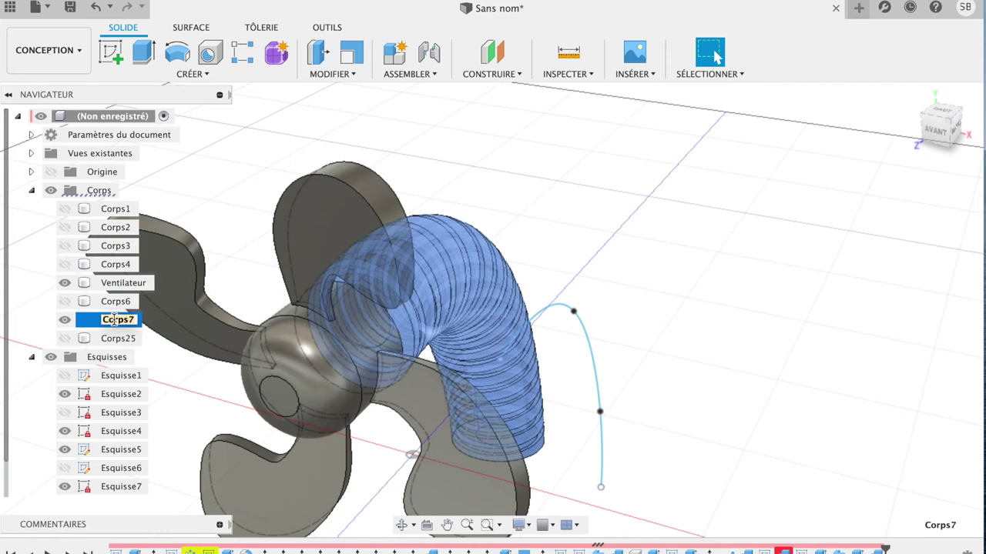
text(C)
text(ventilateur)
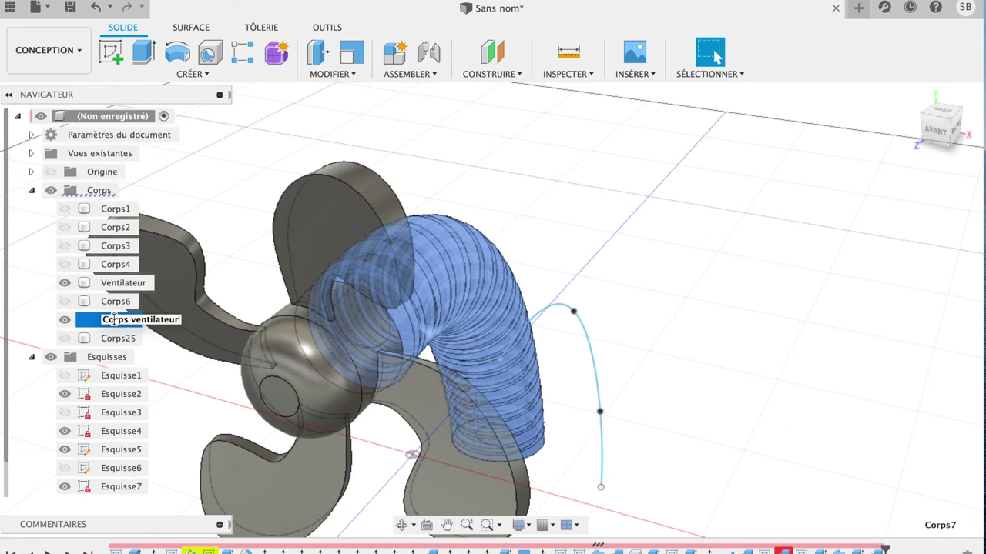
key(Return)
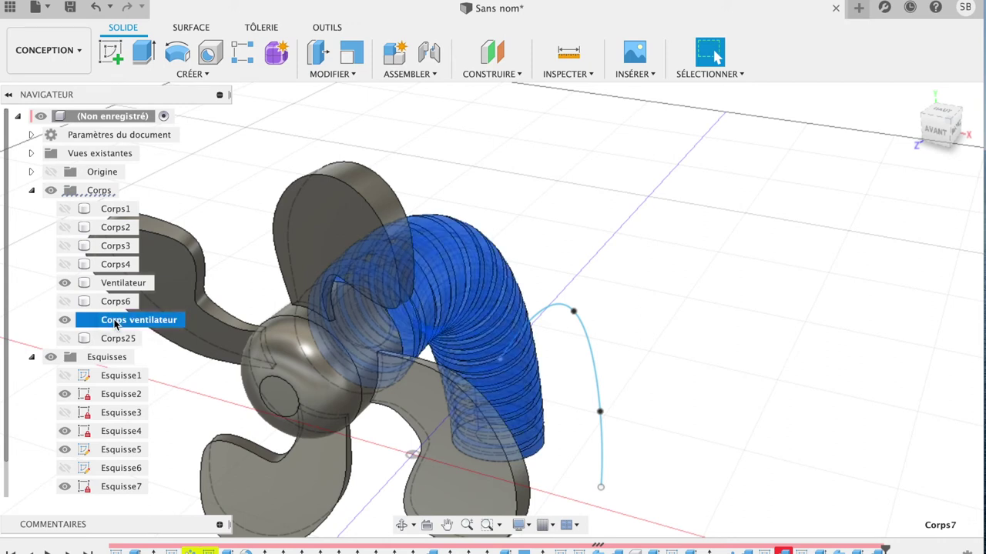
ctrl+click(107, 283)
click(108, 320)
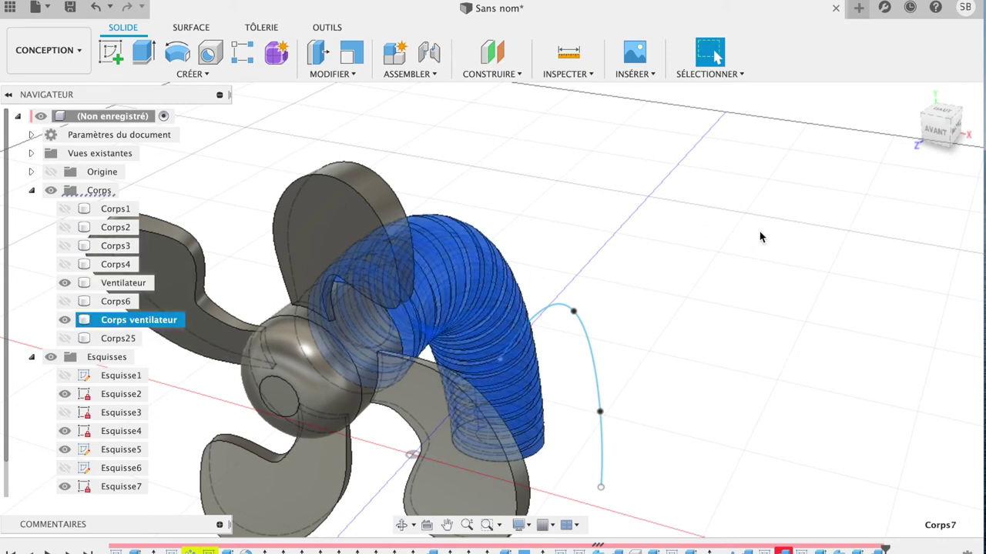
click(914, 95)
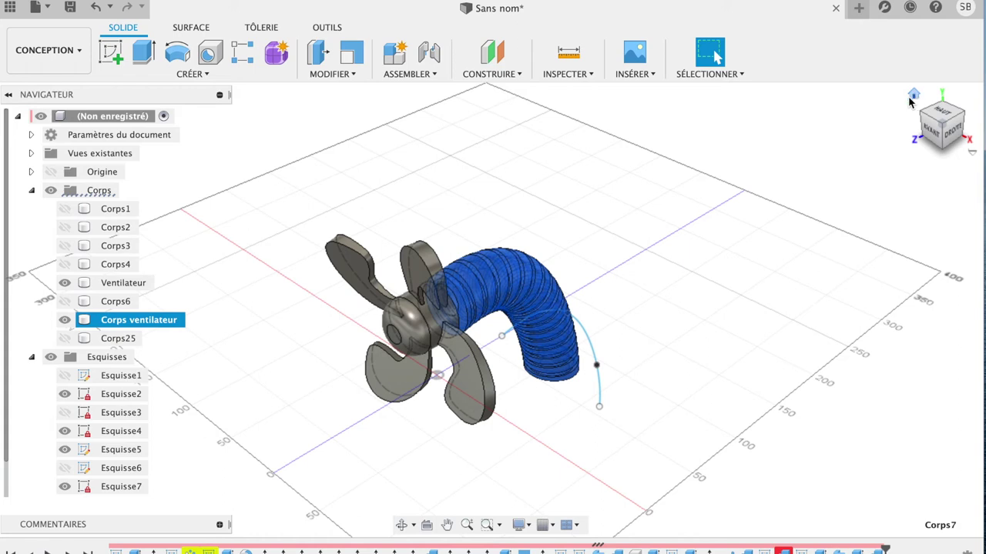
Sketch a 150 × 200 mm rectangle on the origin plane over the hose's straight end
click(947, 116)
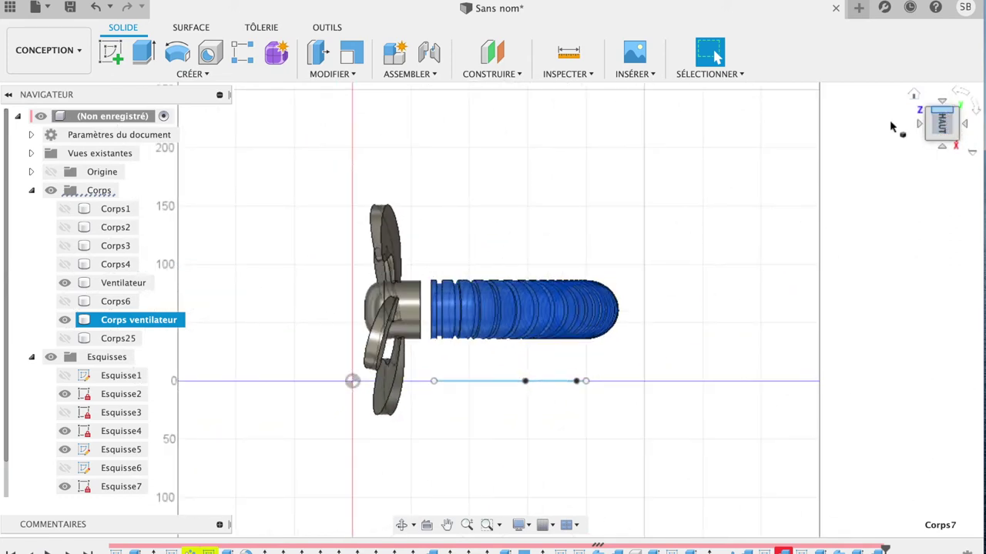
click(107, 52)
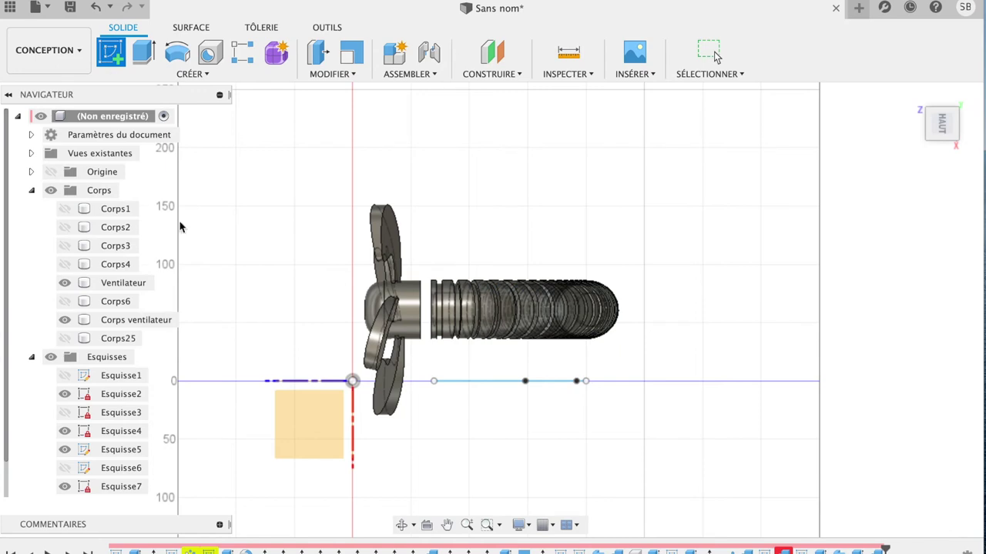
click(306, 415)
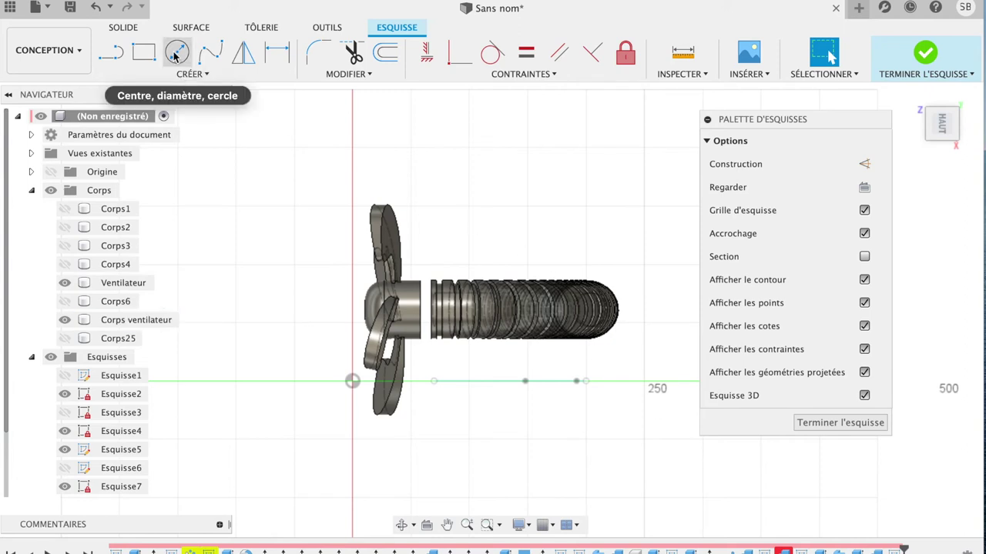
click(143, 52)
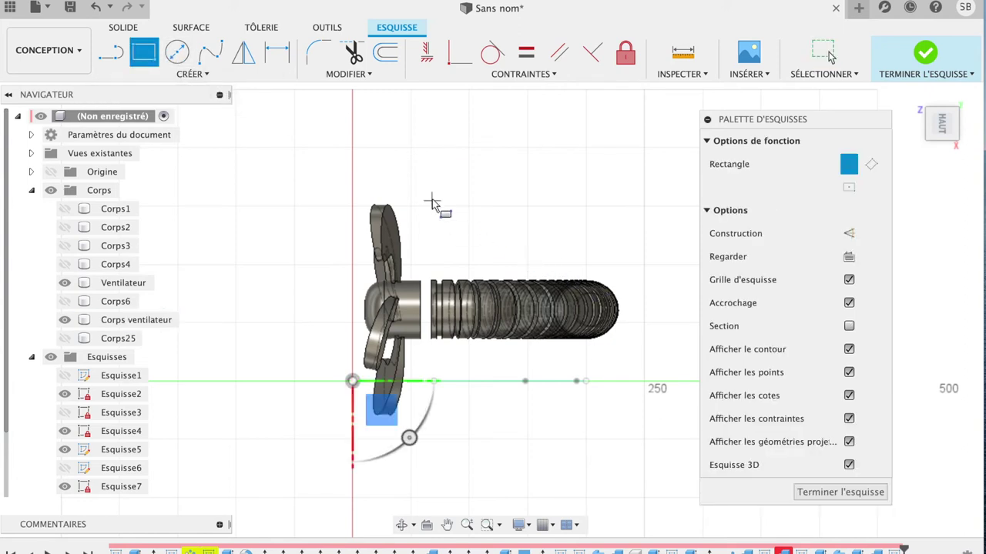
click(468, 207)
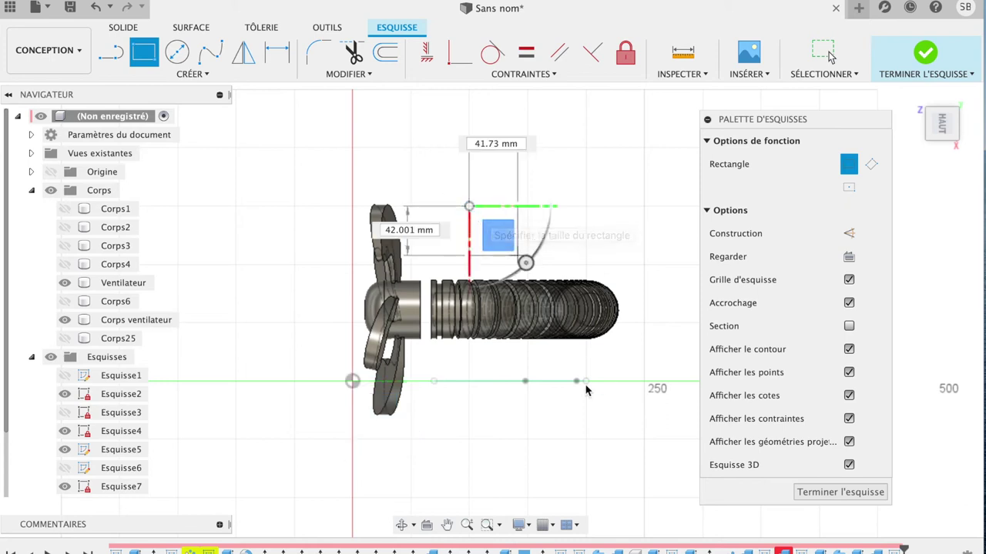
click(643, 441)
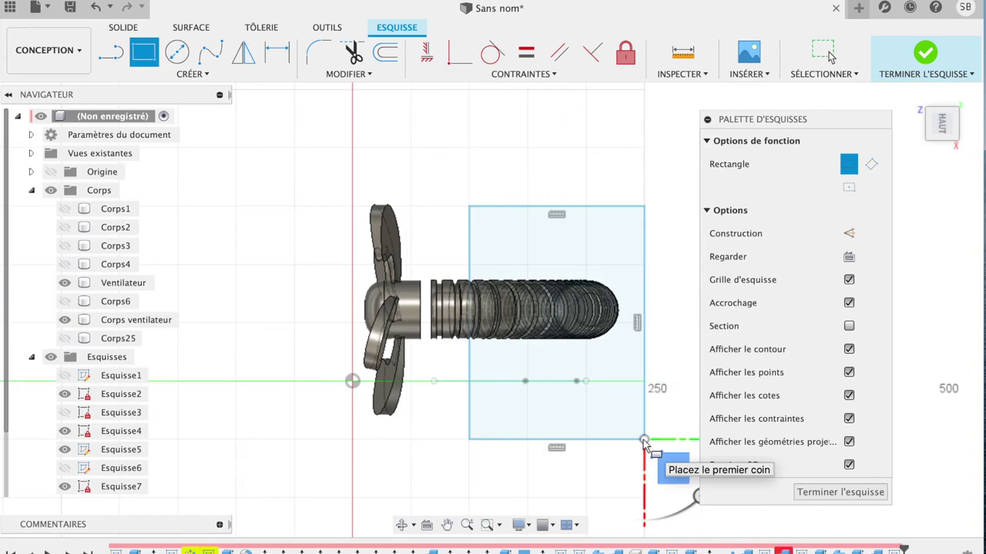
key(e)
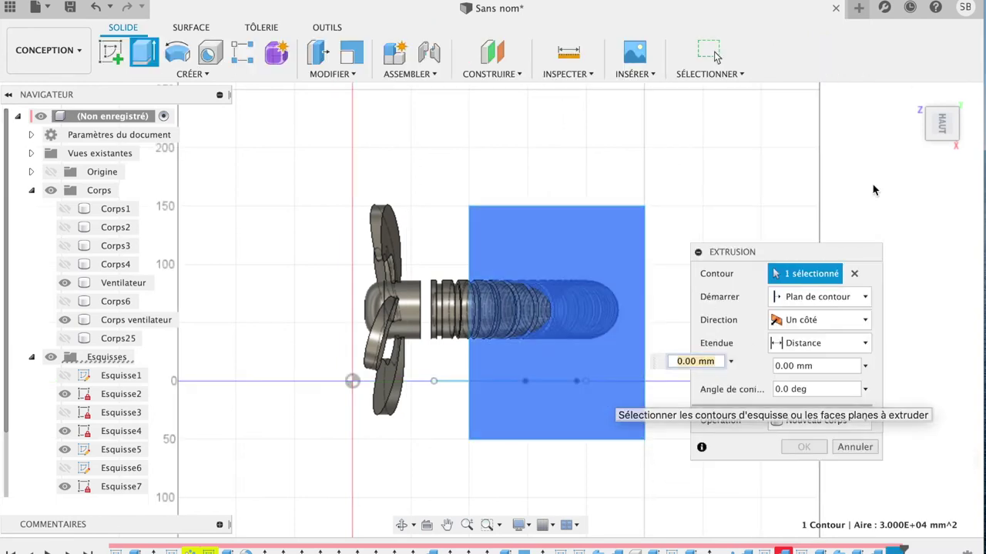
Extrude the rectangle 20 mm as a new body, Corps27
drag(941, 129, 909, 73)
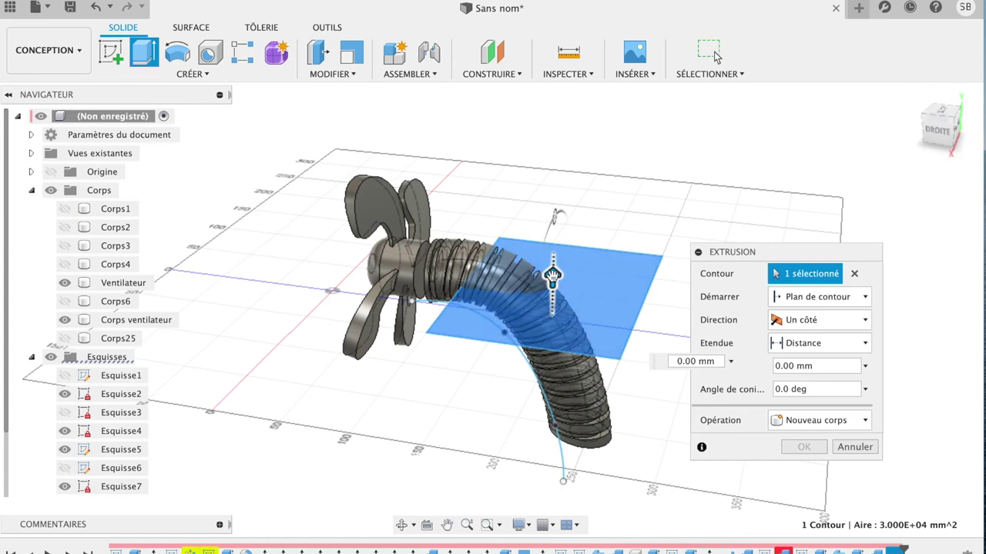
drag(552, 275, 553, 308)
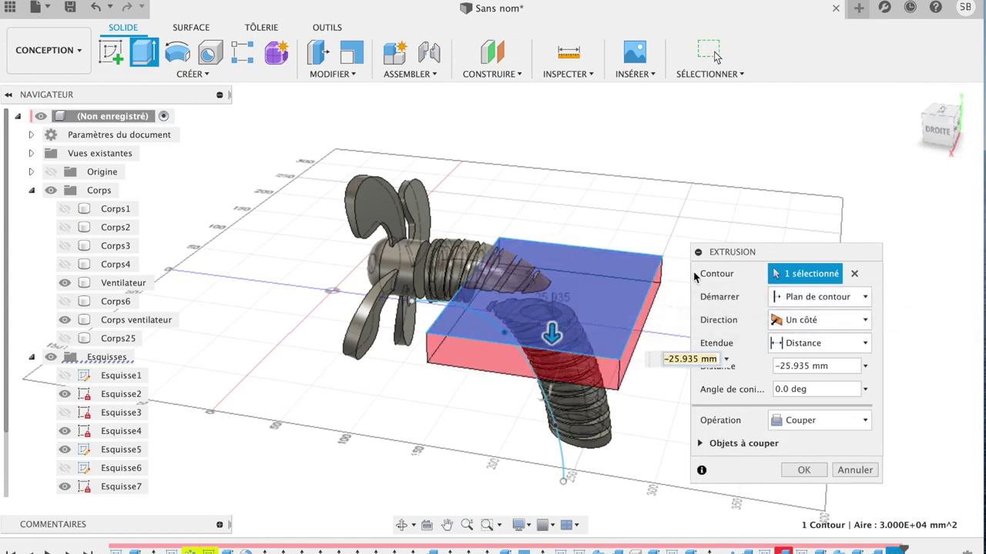
text(20)
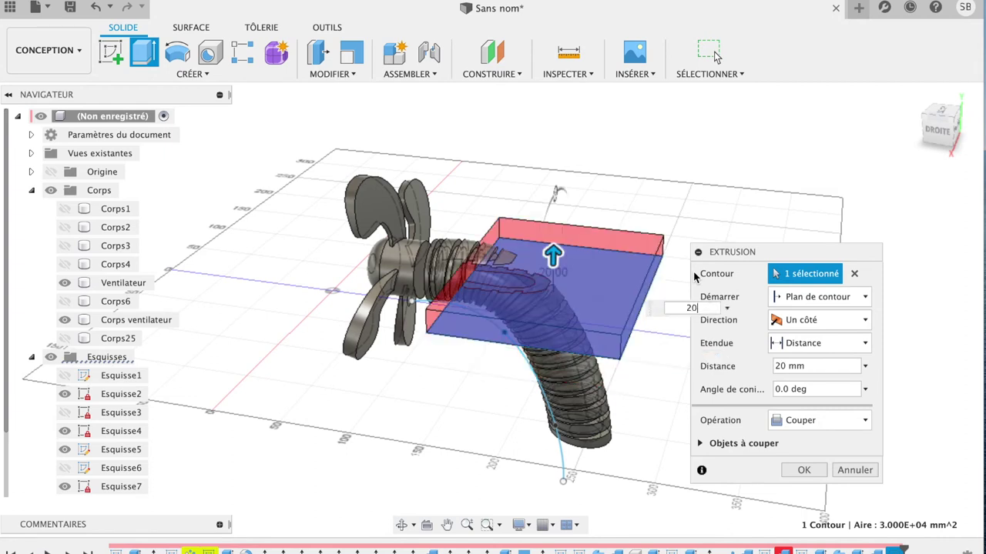
click(806, 429)
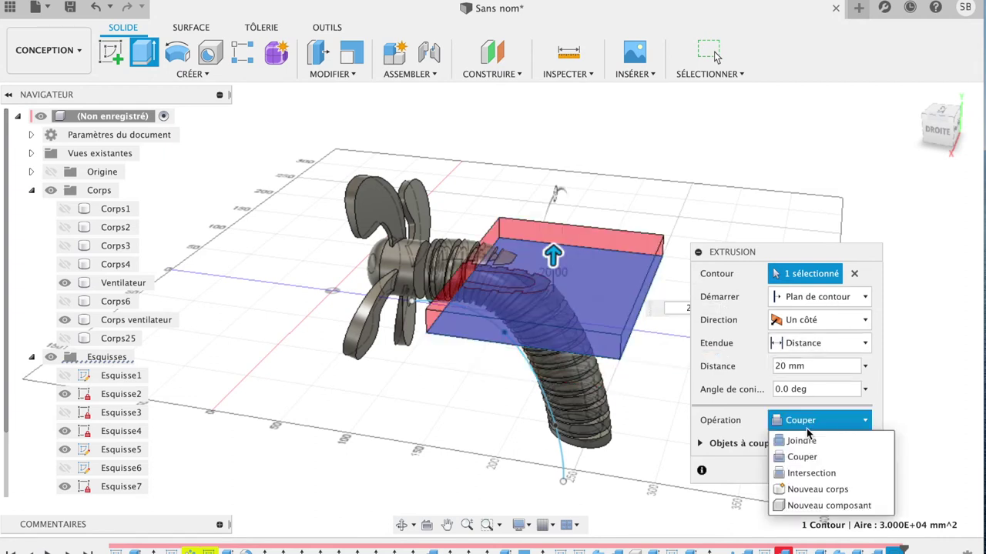
click(807, 491)
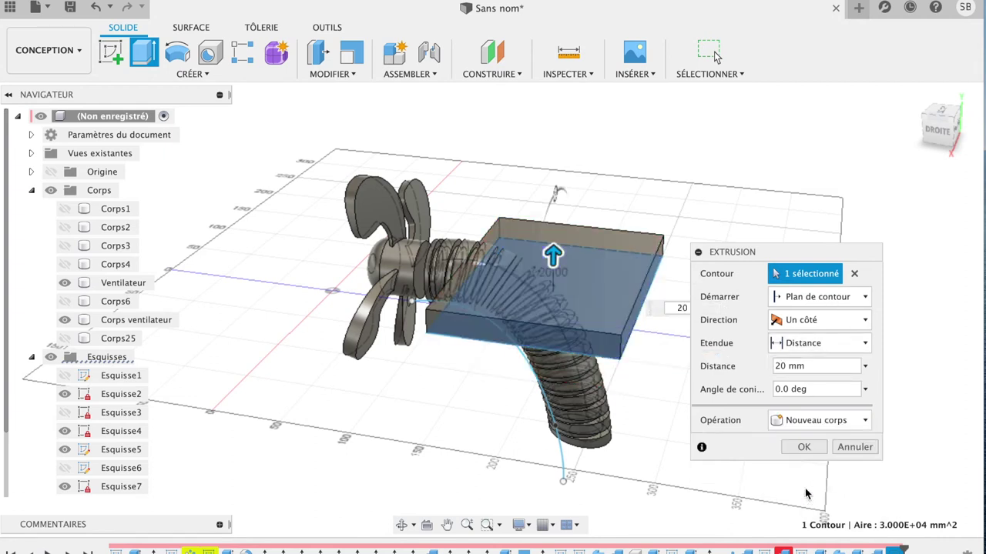
click(806, 447)
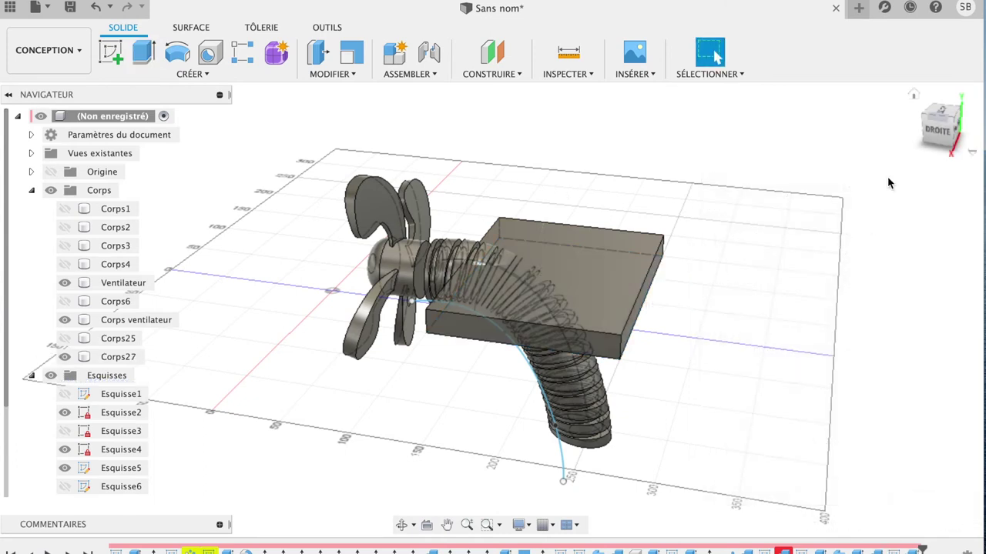
click(939, 136)
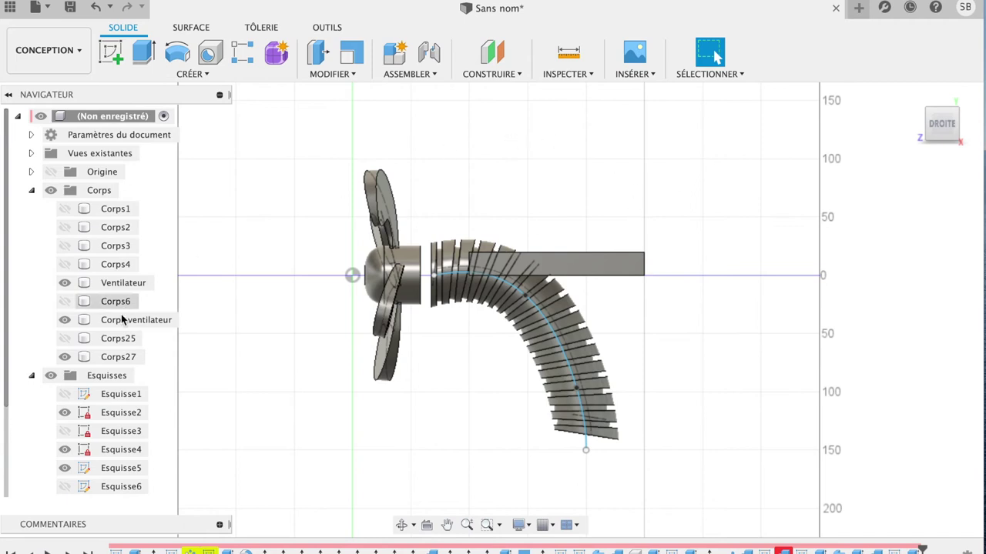
Move plate Corps27 down about 149 mm to sit under the hose's bent end
click(130, 357)
key(m)
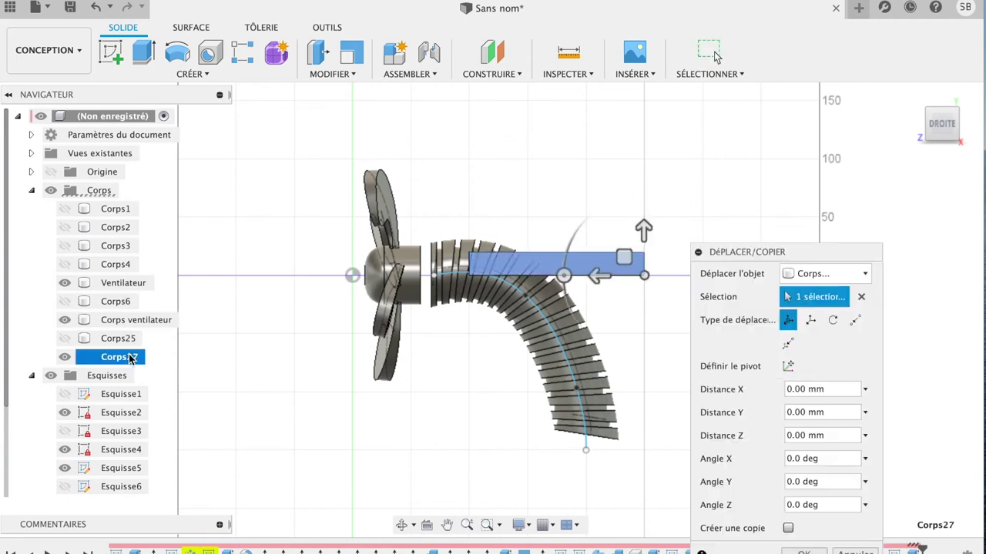
drag(643, 229, 645, 401)
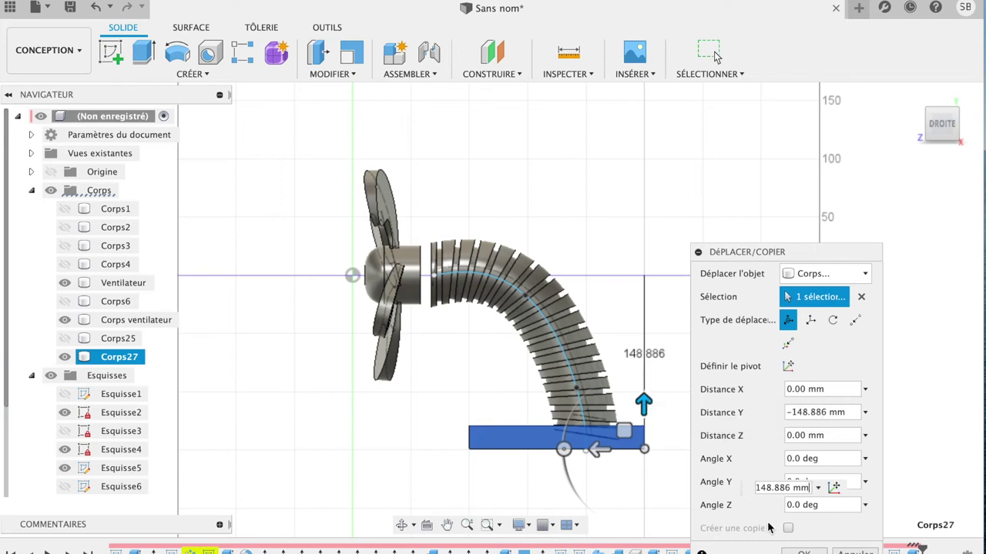
click(821, 552)
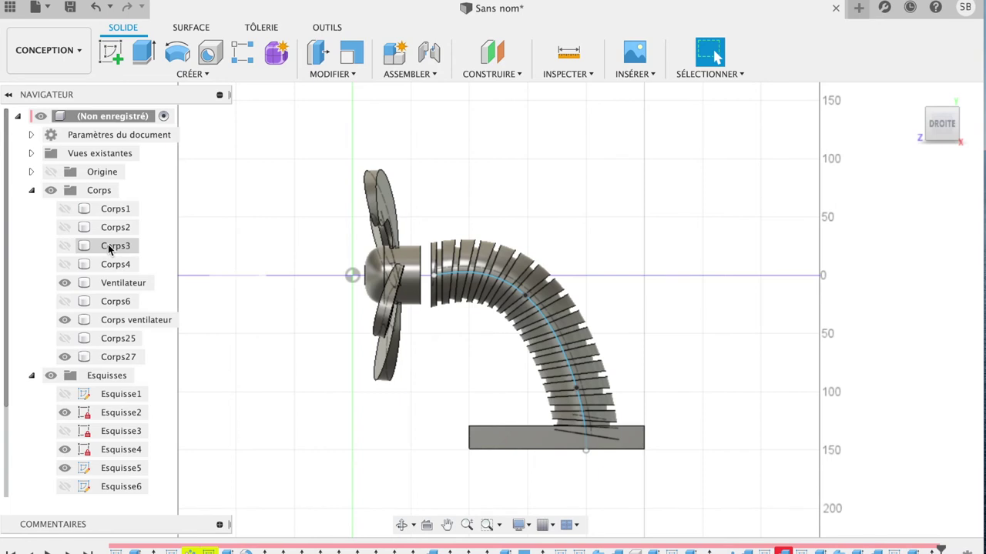
click(120, 285)
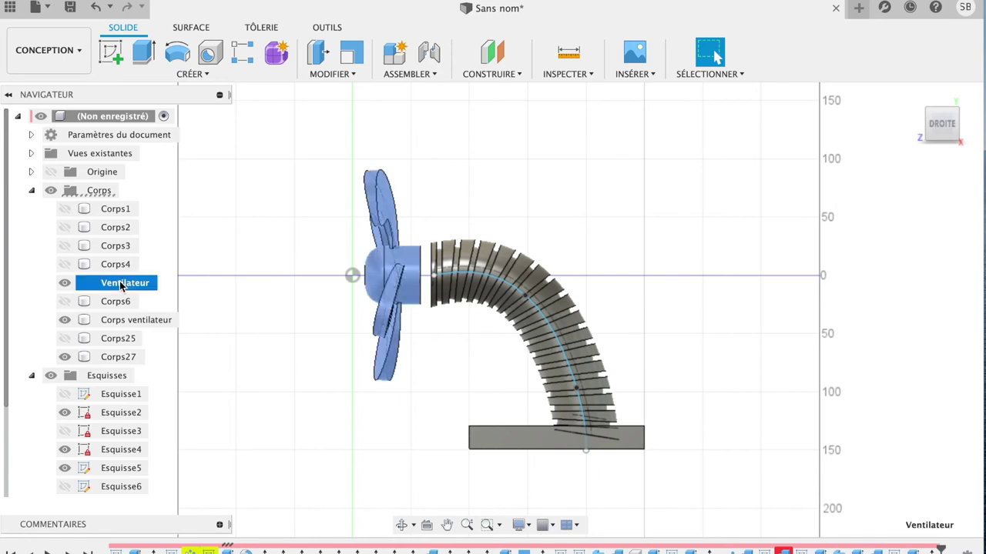
Shift the Ventilateur fan body along Z, leaving a small gap at its hub
key(m)
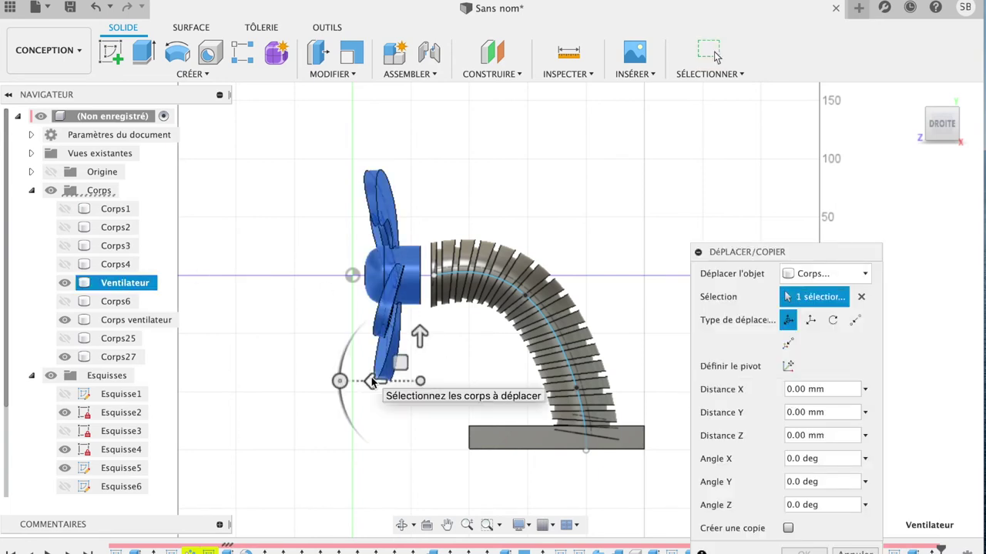
drag(371, 382, 391, 387)
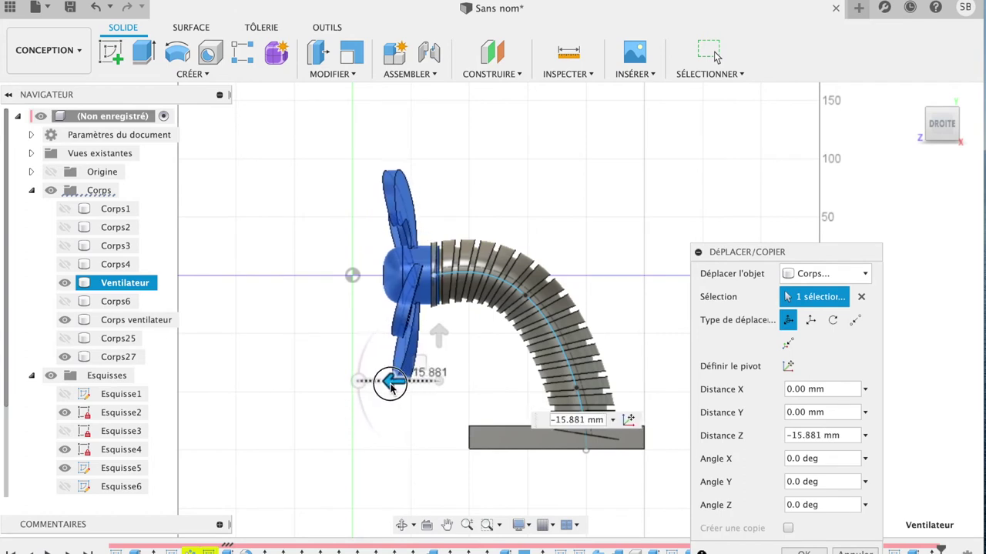
drag(391, 387, 365, 389)
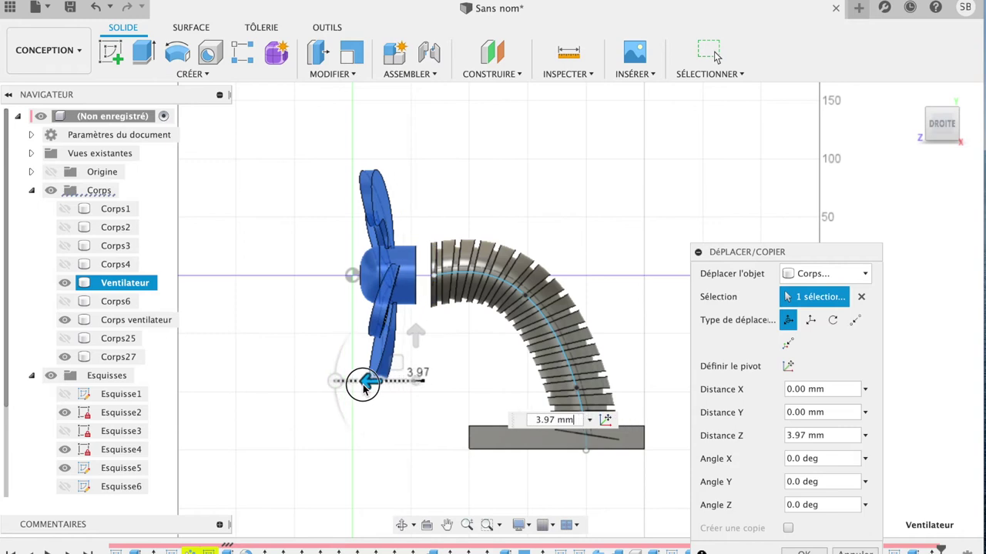
click(803, 551)
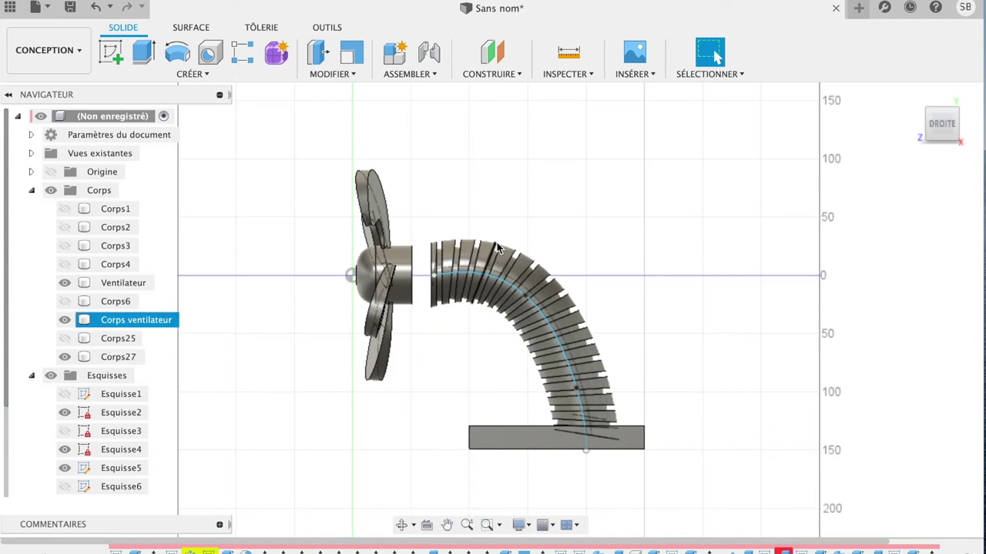
Combine-cut the hose shape out of plate Corps27, keeping the hose as tool body
click(343, 75)
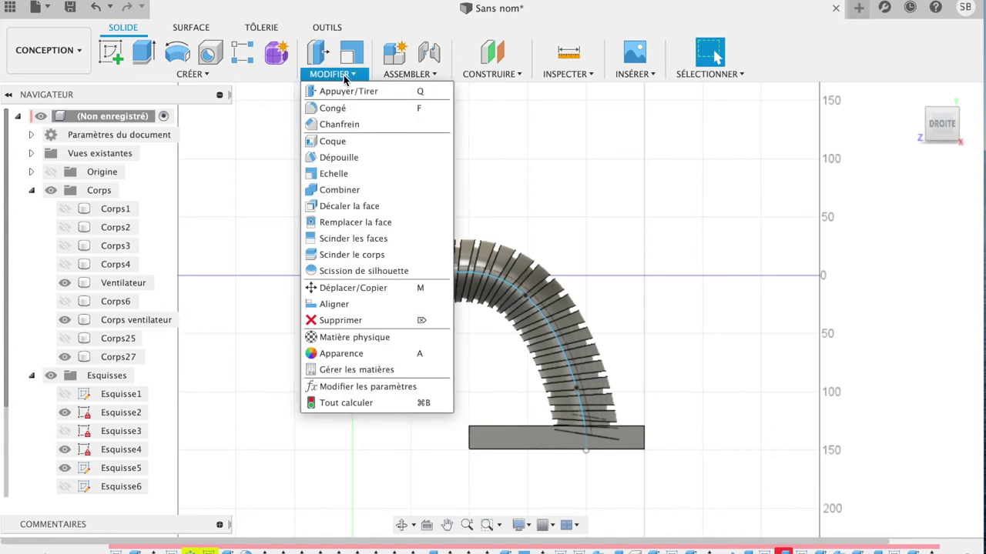
click(341, 190)
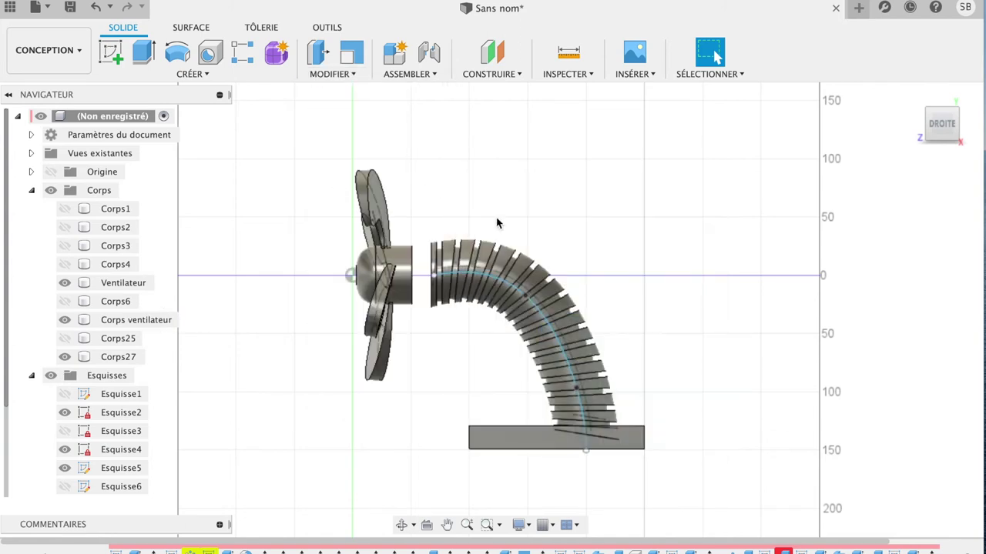
click(552, 306)
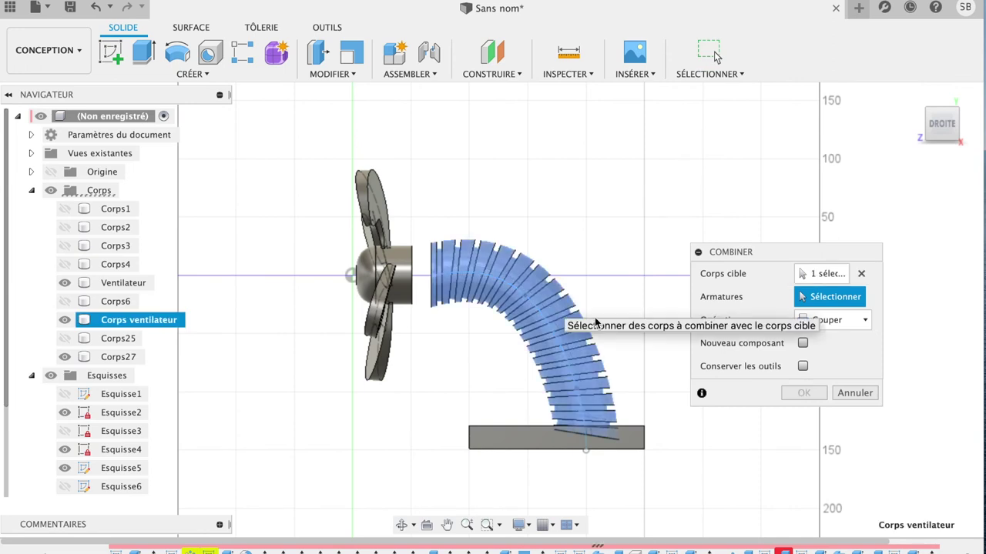
click(615, 434)
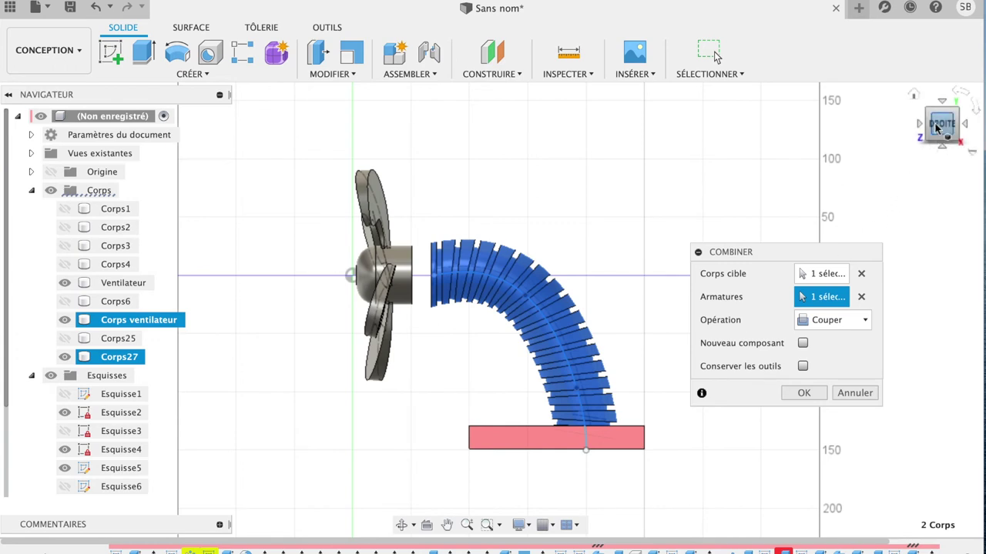
drag(941, 129, 926, 150)
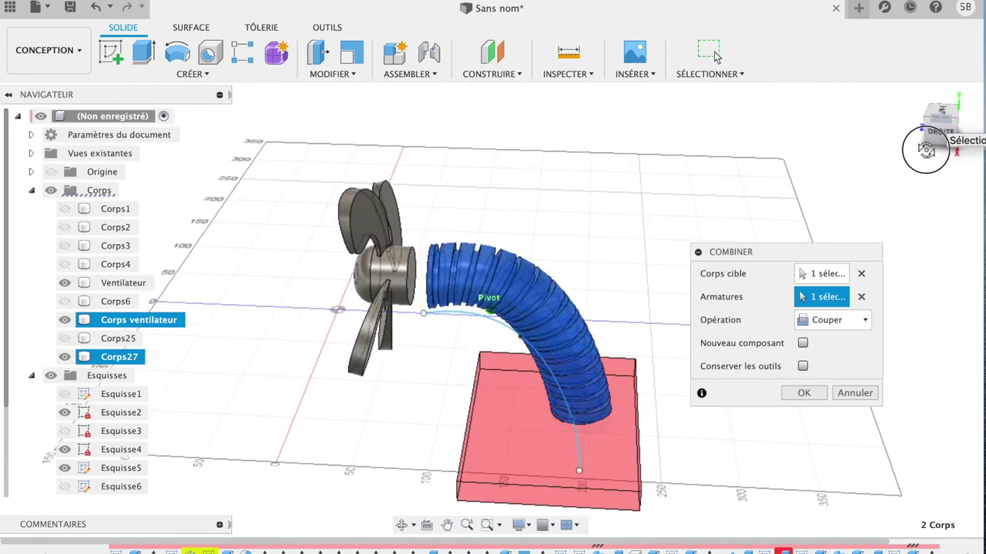
click(861, 274)
click(861, 298)
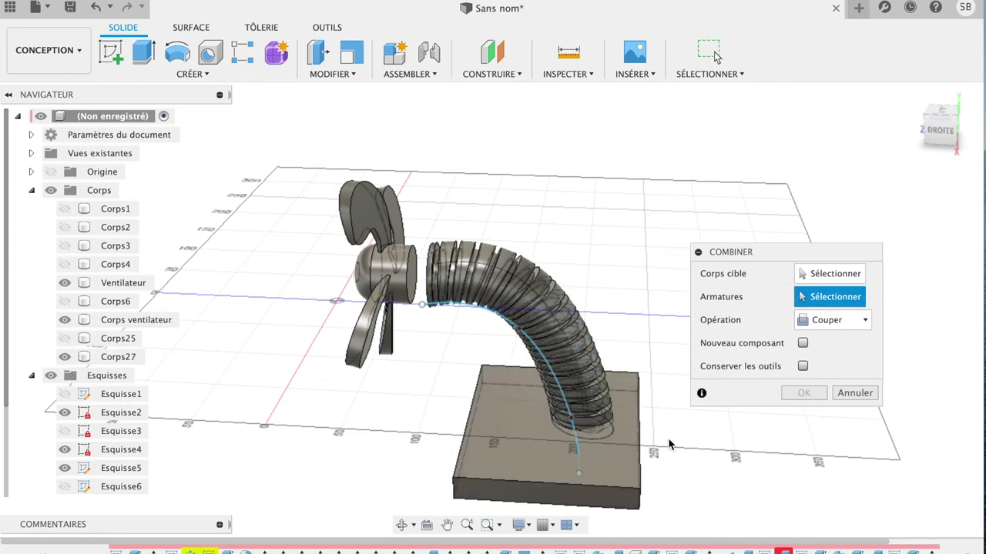
click(836, 274)
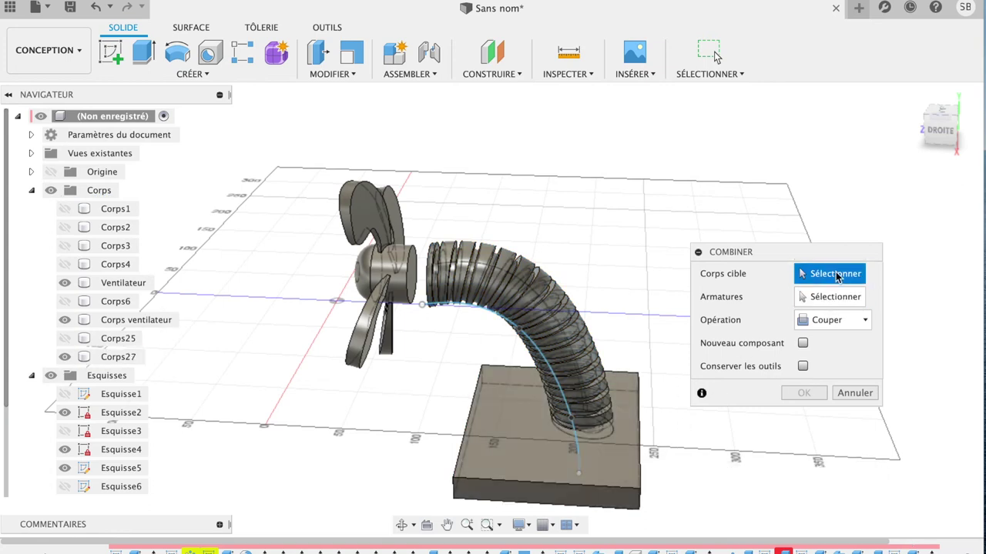
click(627, 441)
click(541, 326)
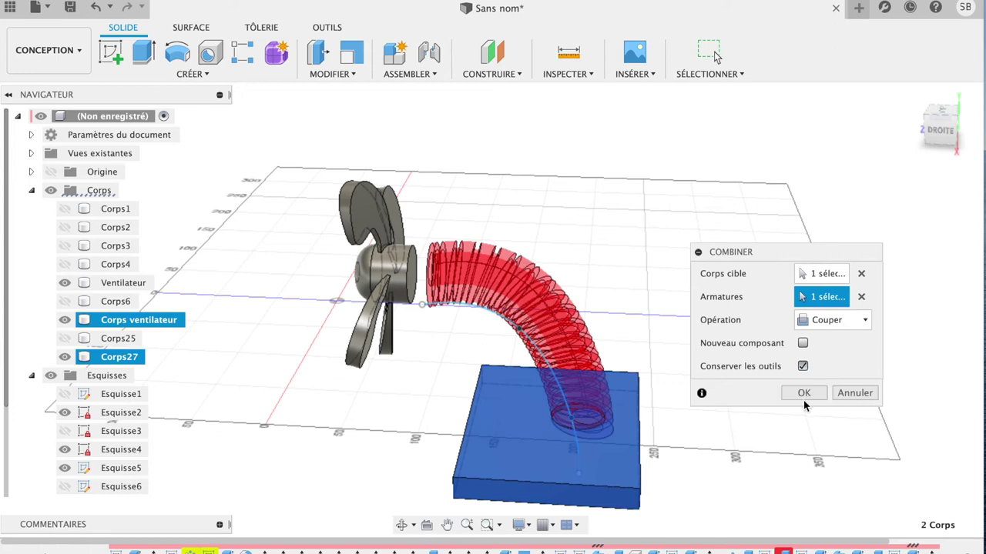
click(805, 396)
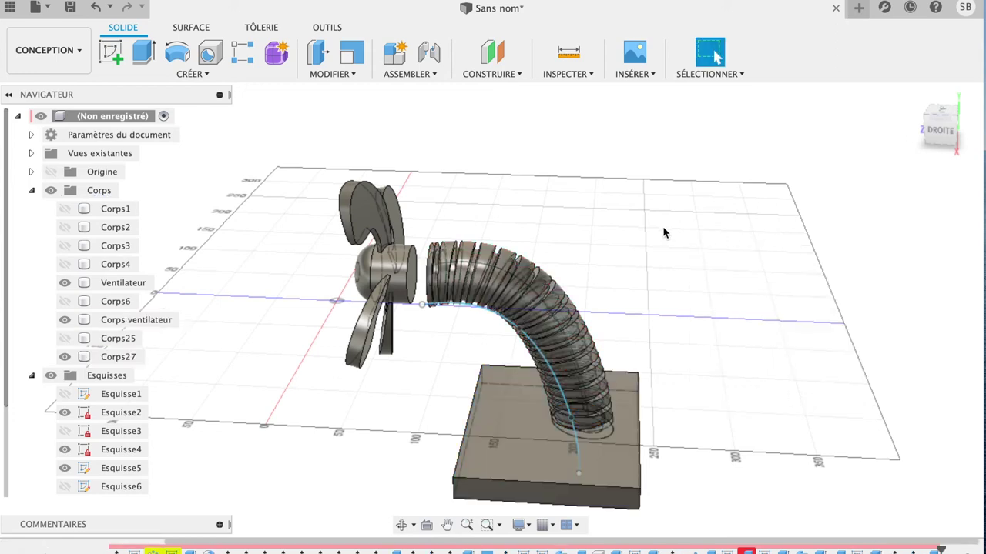
Hide and re-show the duct body to inspect the cut plate
click(113, 319)
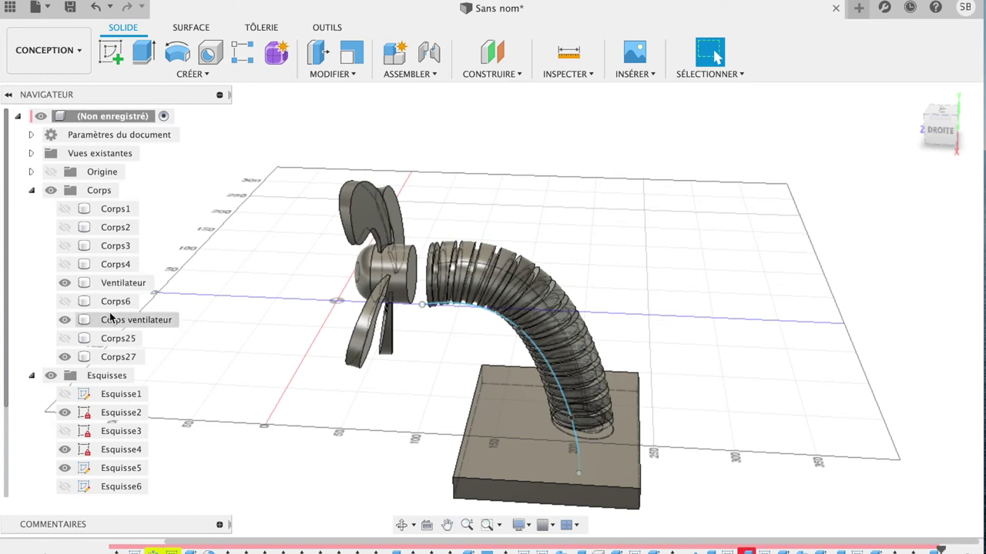
click(65, 320)
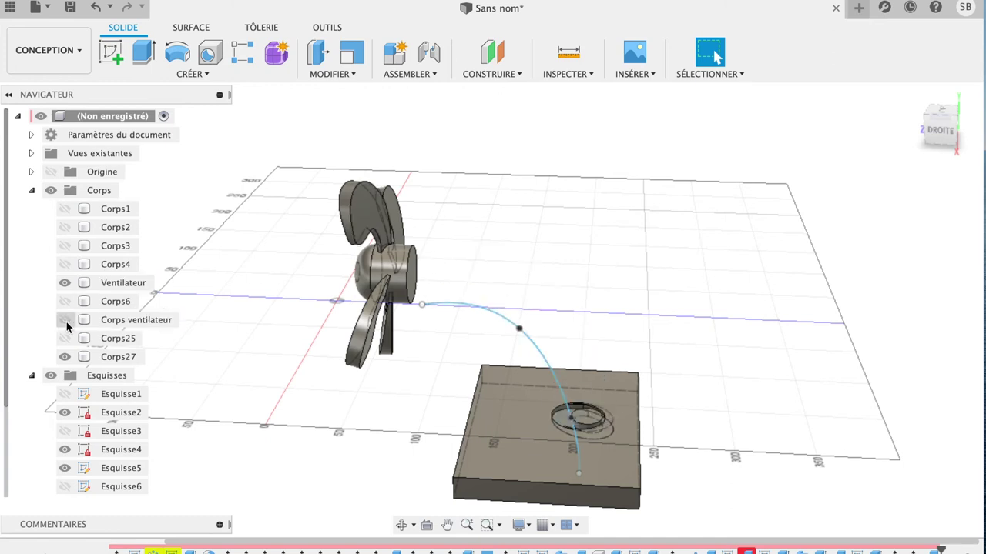
click(65, 322)
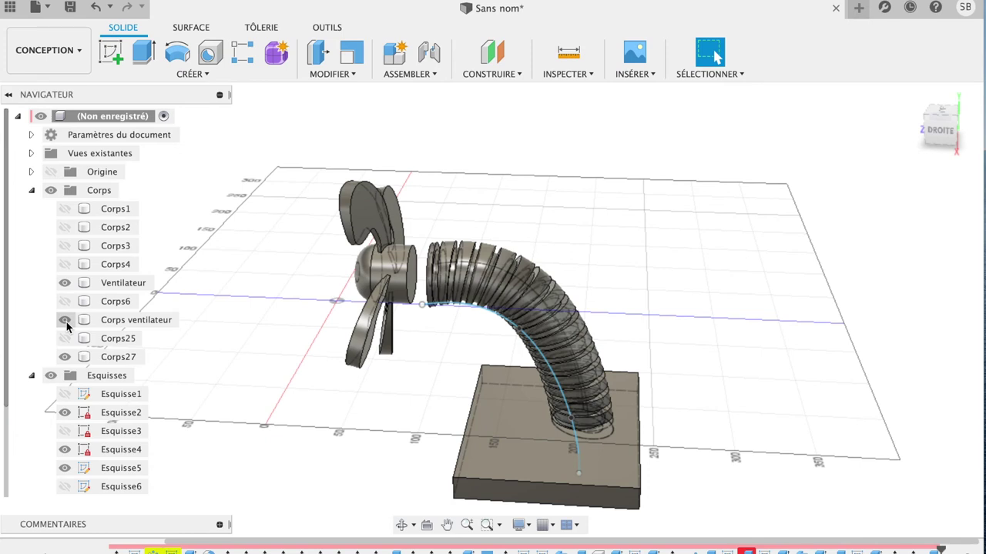
click(392, 273)
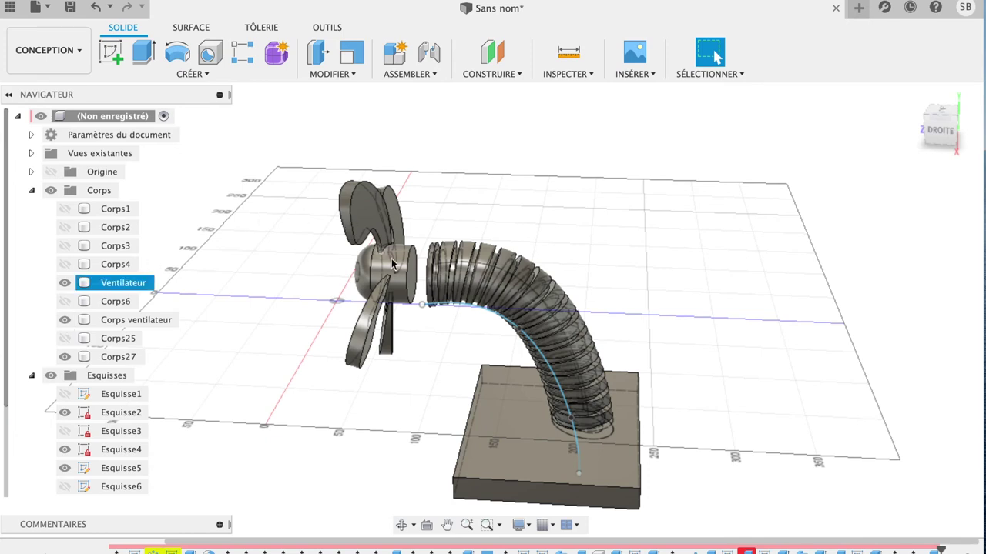
Add a modelled M50x4 ISO metric thread, 8 mm long, to the fan hub
click(207, 76)
click(168, 270)
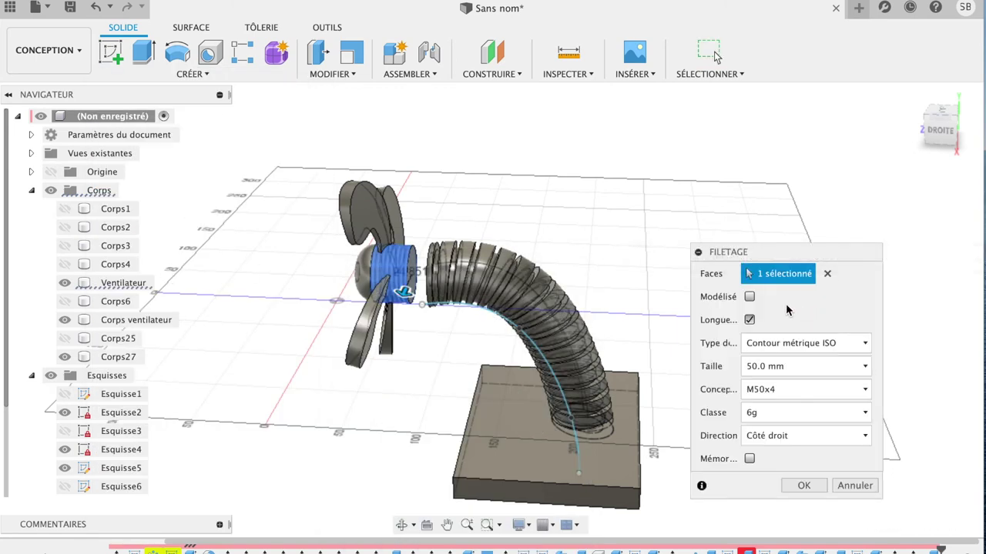
click(749, 298)
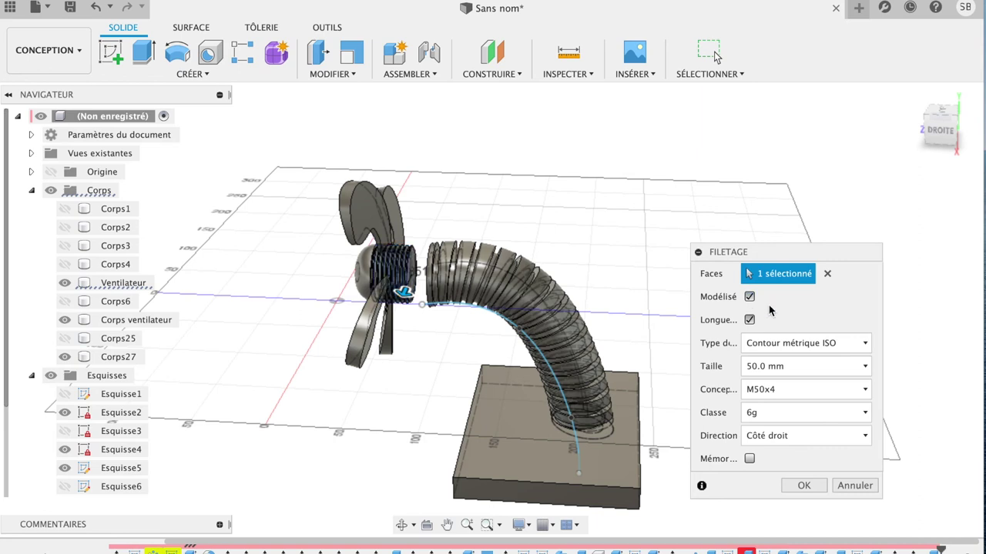
click(749, 320)
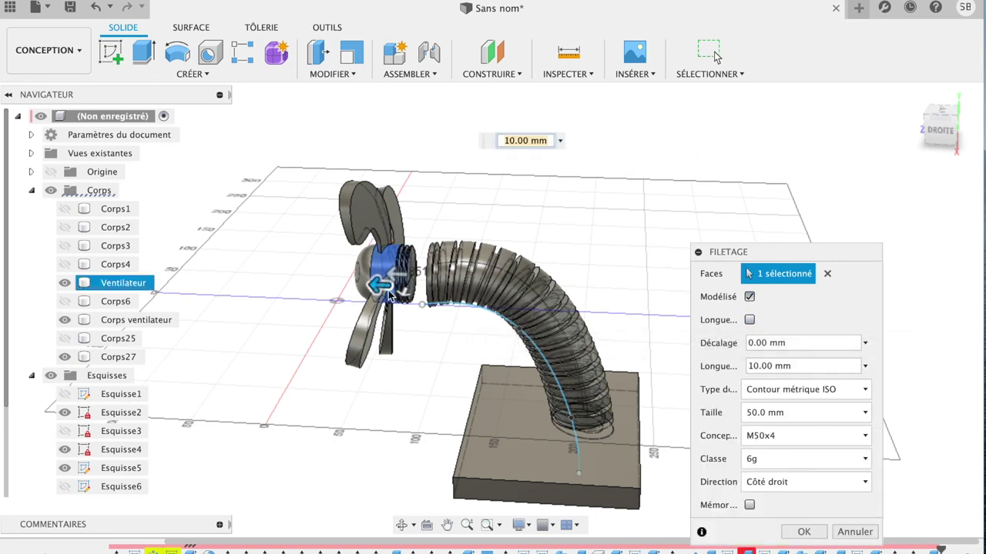
drag(375, 285, 378, 291)
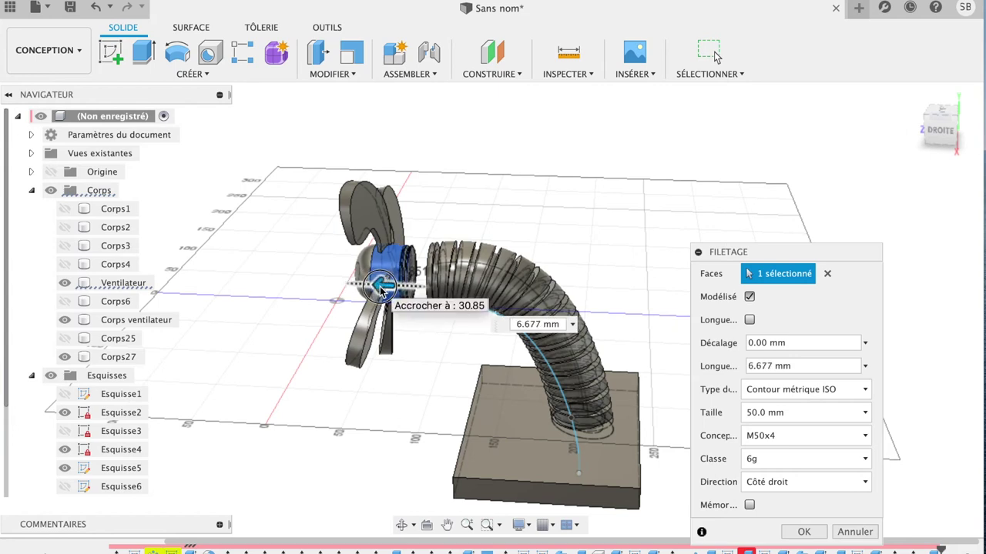
text(6)
key(Return)
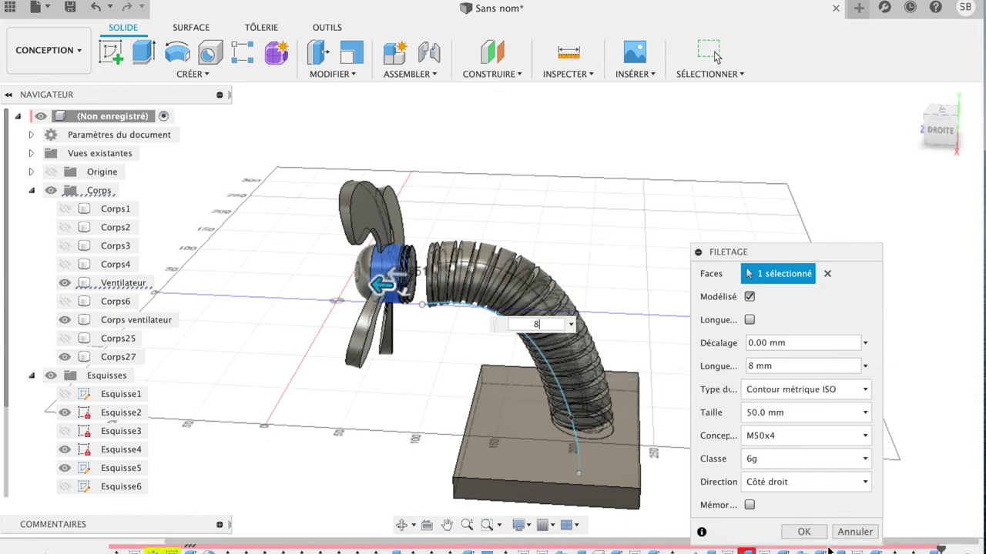
click(805, 532)
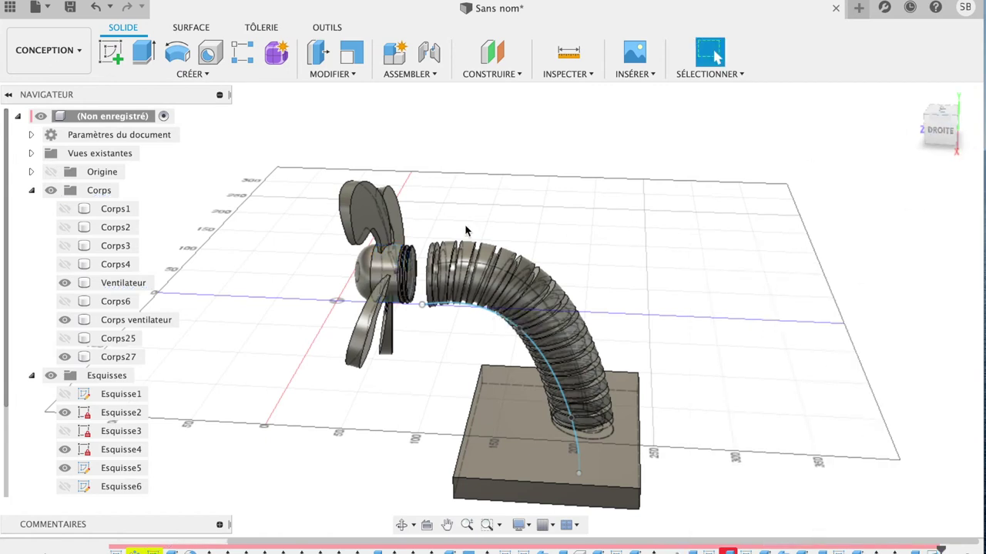
Hide the Ventilateur fan body and orbit to face the hose end
click(65, 282)
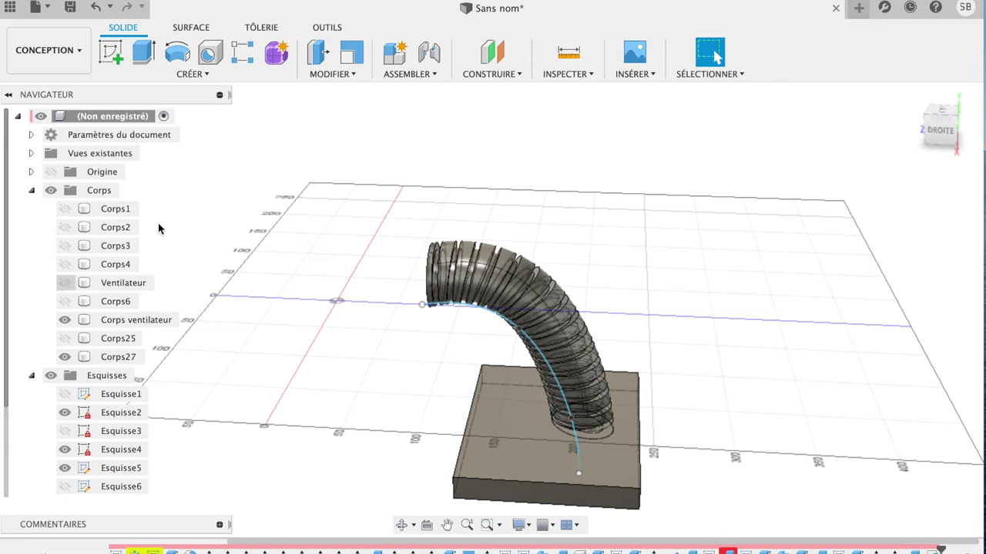
mouse_move(928, 127)
mouse_down()
mouse_move(982, 115)
mouse_move(906, 104)
mouse_up()
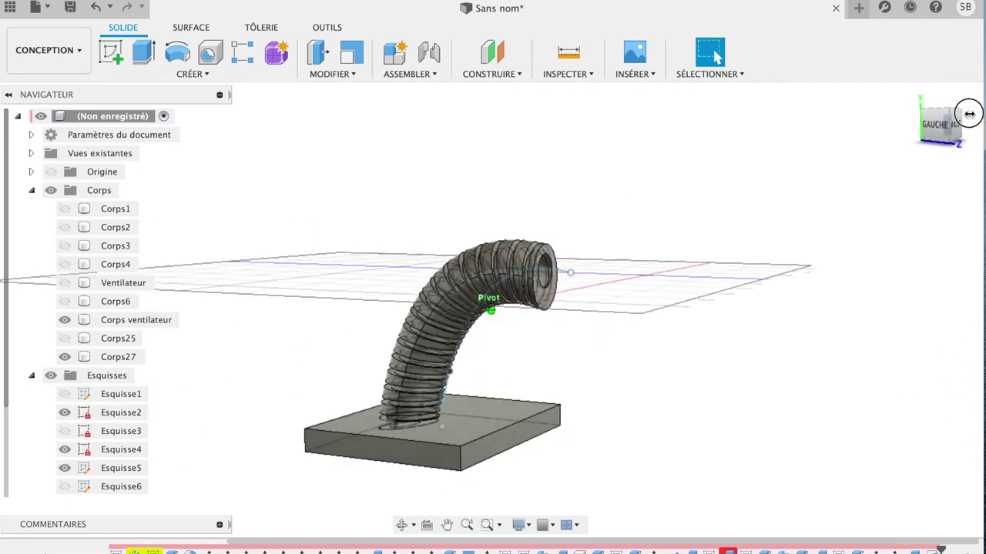
shift+middle_drag(868, 112, 770, 114)
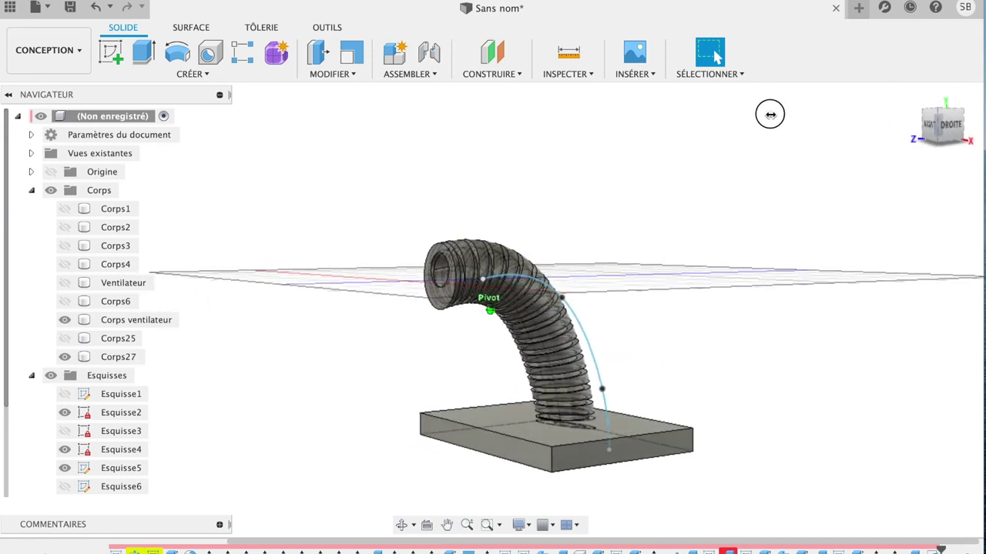
click(437, 301)
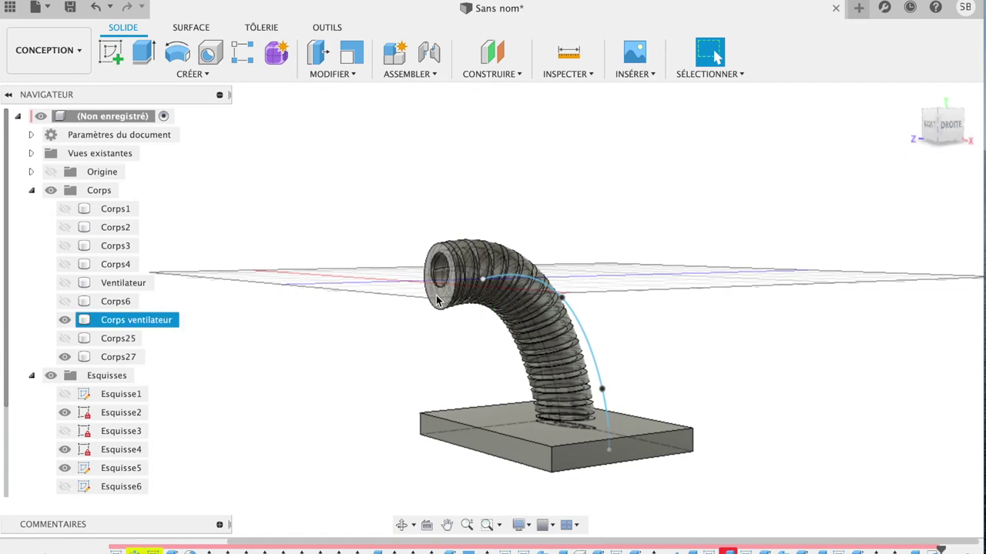
click(437, 301)
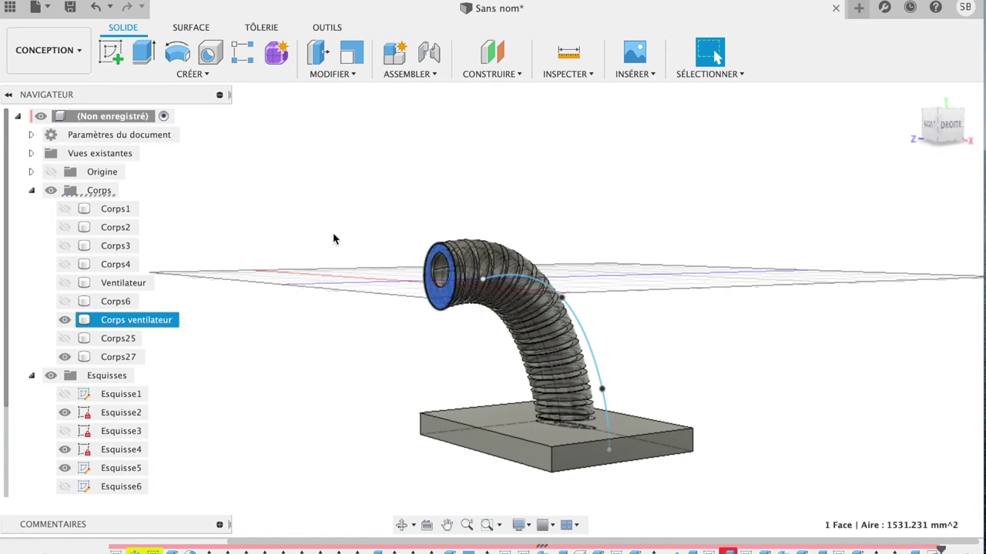
click(212, 75)
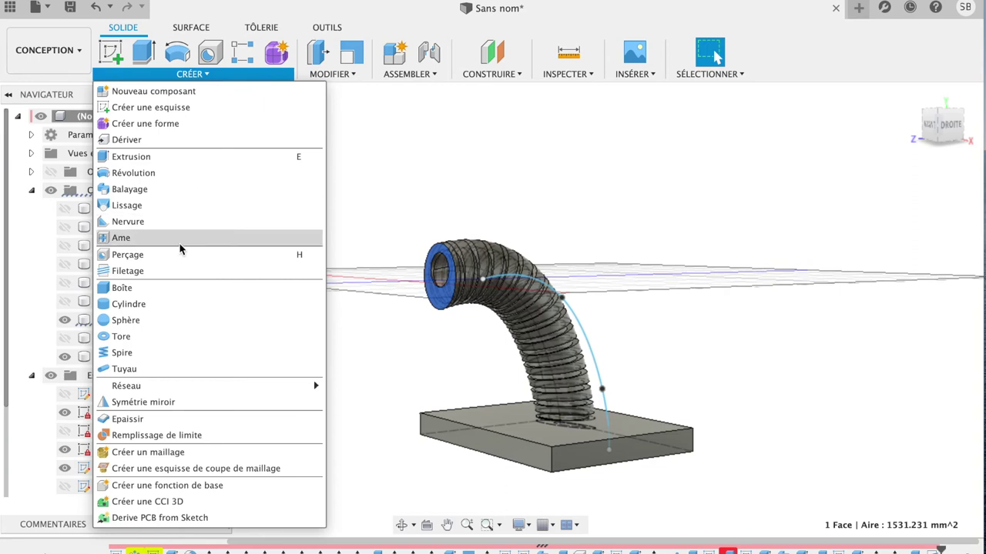
click(170, 282)
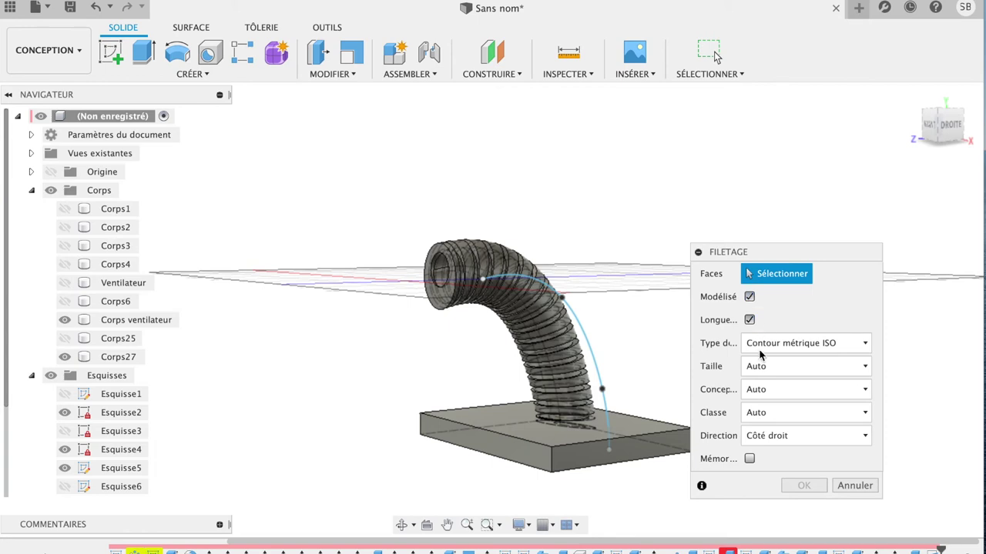
click(852, 487)
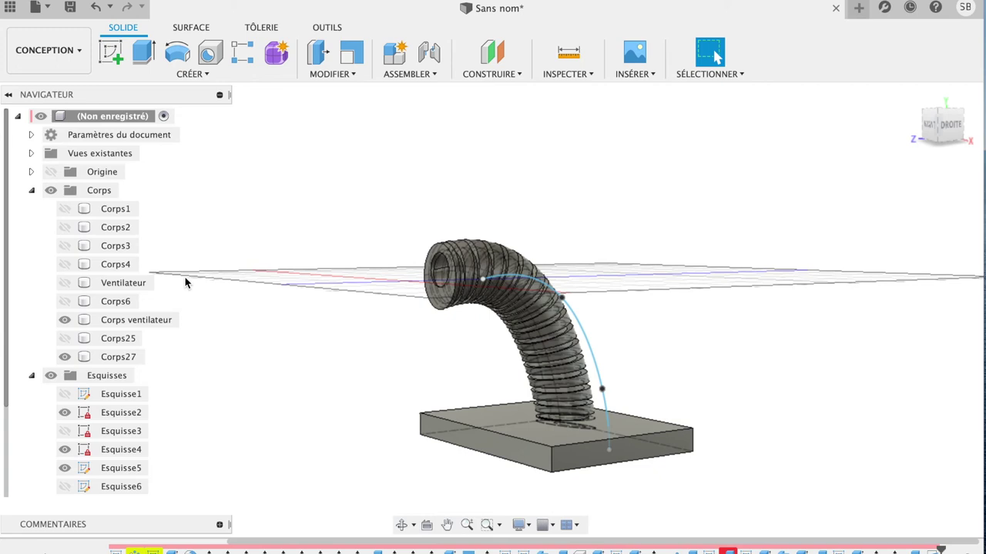
Zoom in on the hose's end face and inspect it from front and home views
click(432, 299)
scroll(432, 297, up, 2)
scroll(432, 297, up, 2)
scroll(432, 297, up, 2)
scroll(432, 296, up, 2)
scroll(432, 296, up, 1)
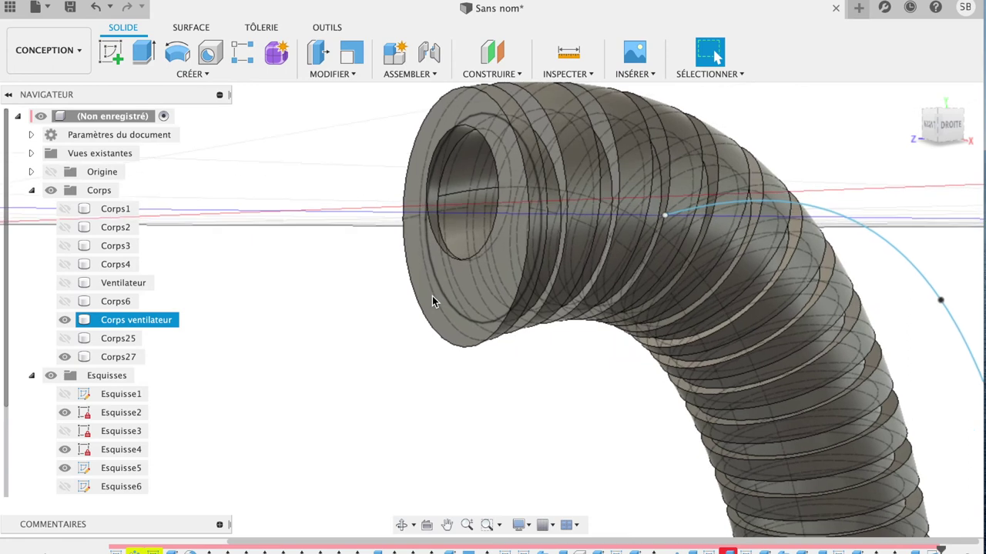
click(488, 286)
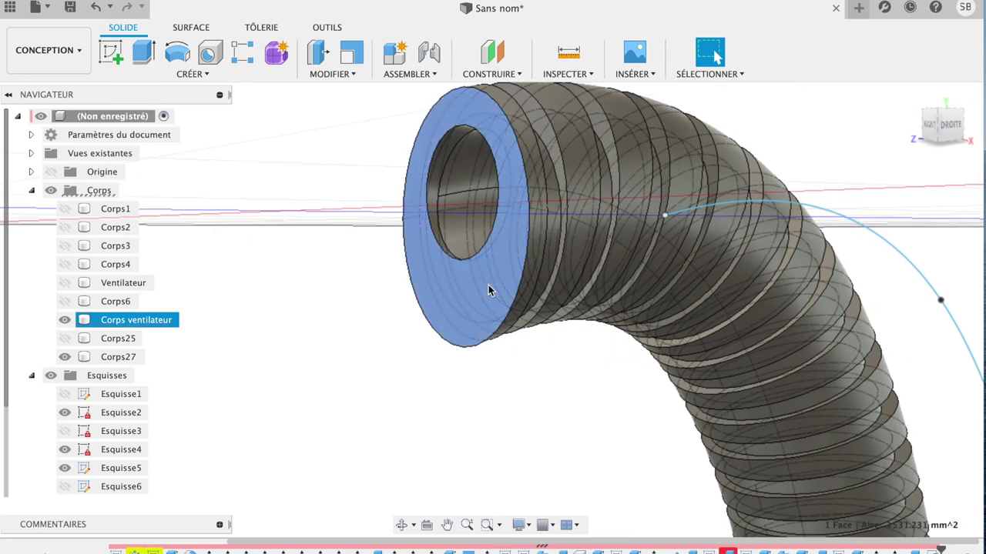
click(927, 123)
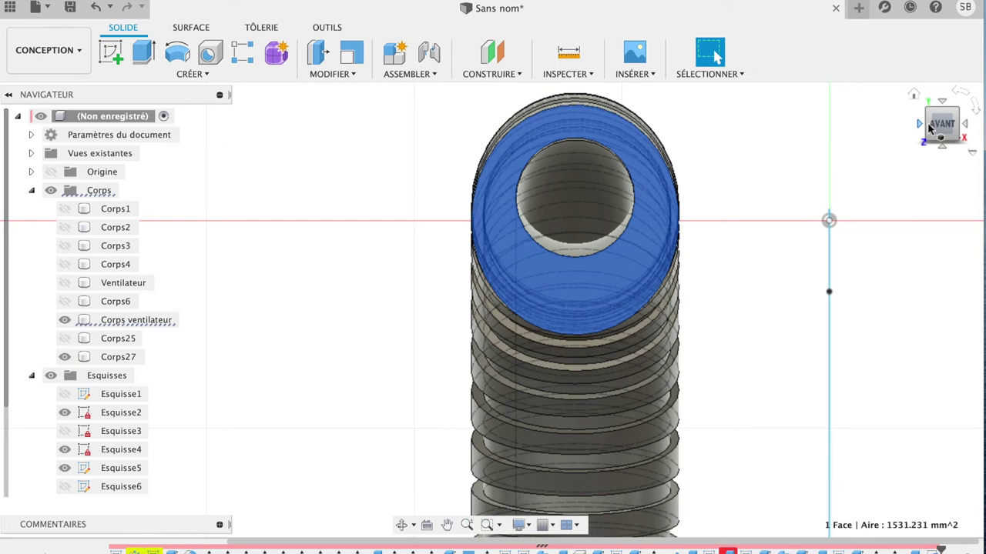
click(914, 96)
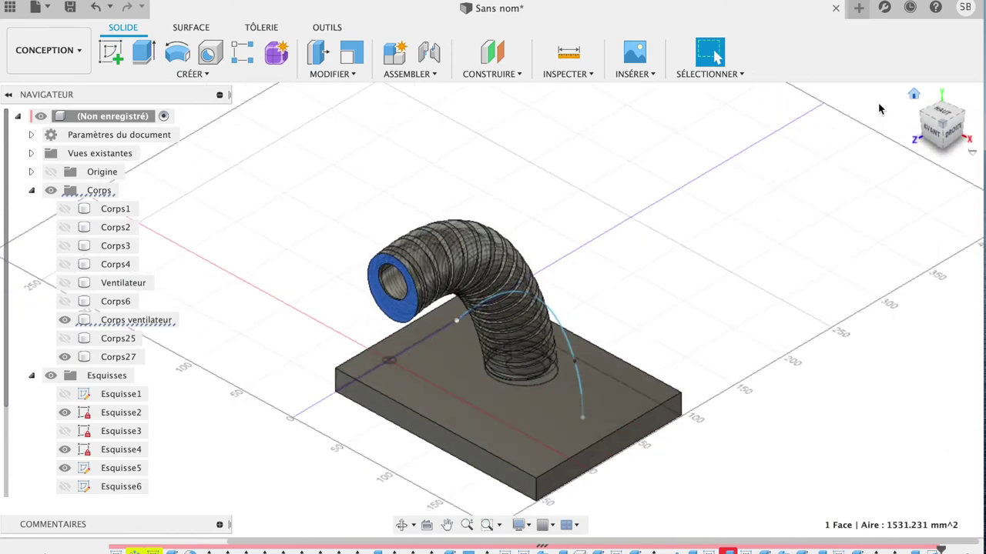
Show the Ventilateur fan again and orbit into a tilted 3D view
click(64, 283)
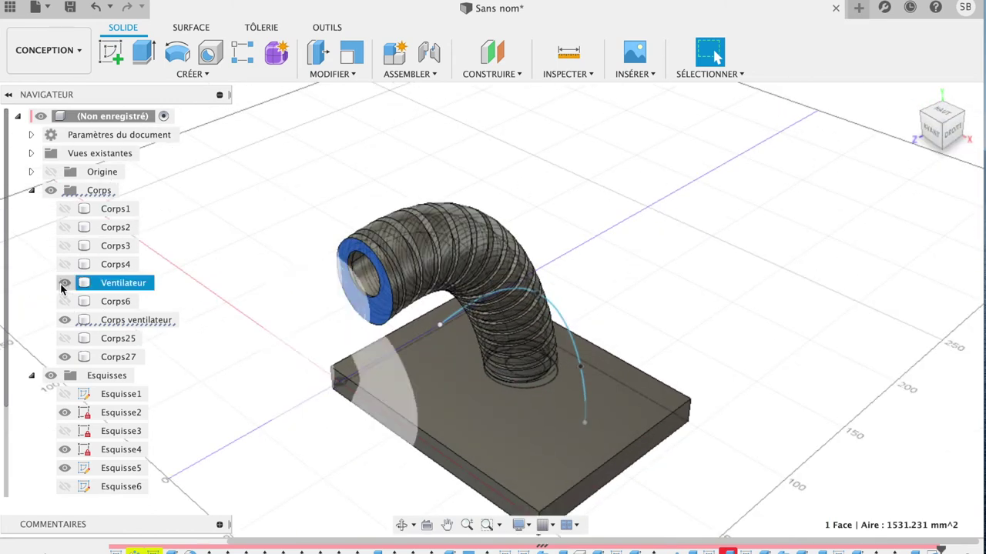
click(953, 139)
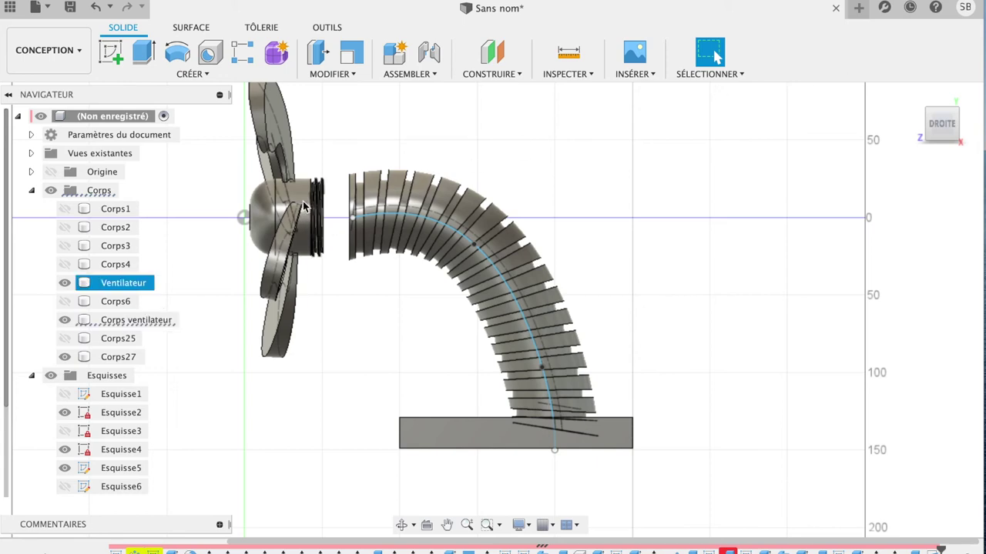
click(97, 7)
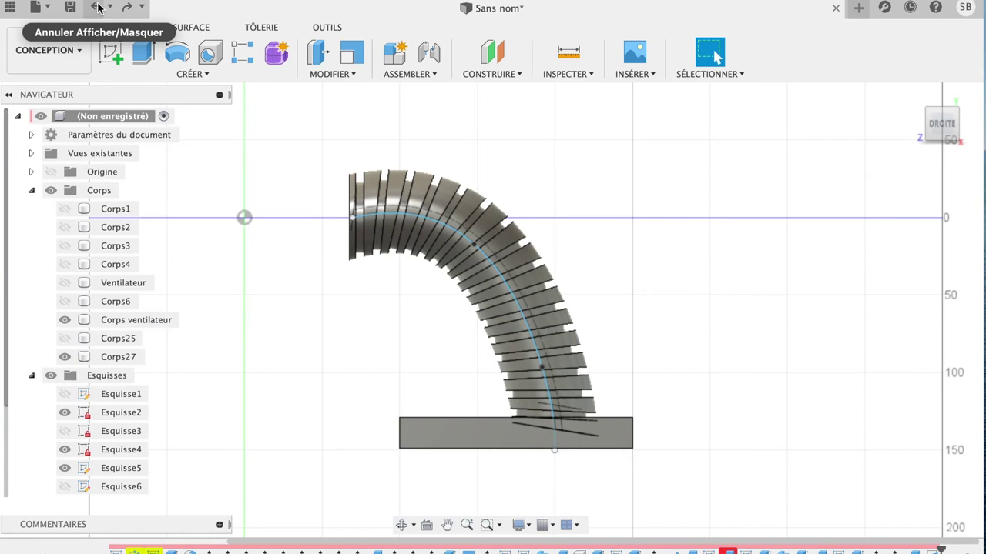
click(97, 7)
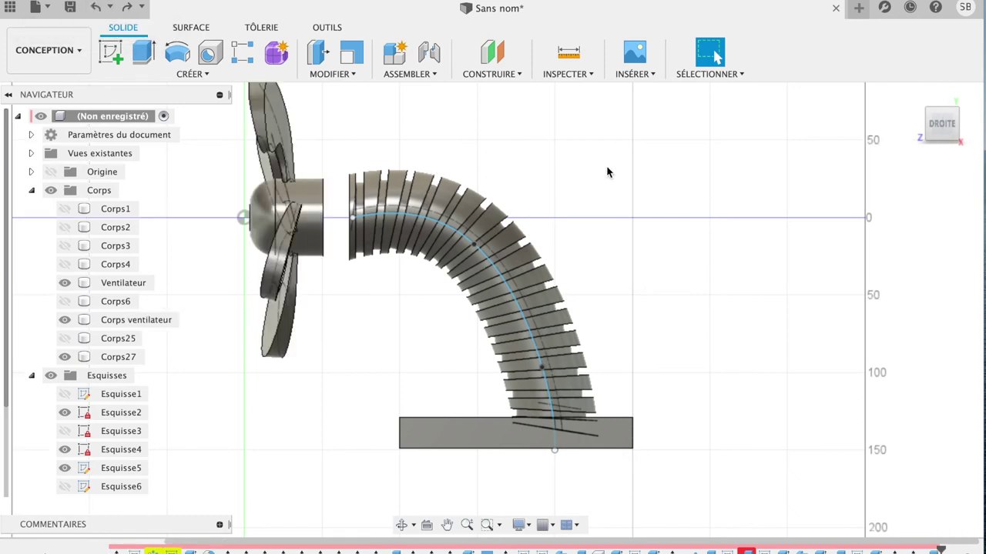
mouse_move(941, 123)
drag(938, 121, 429, 290)
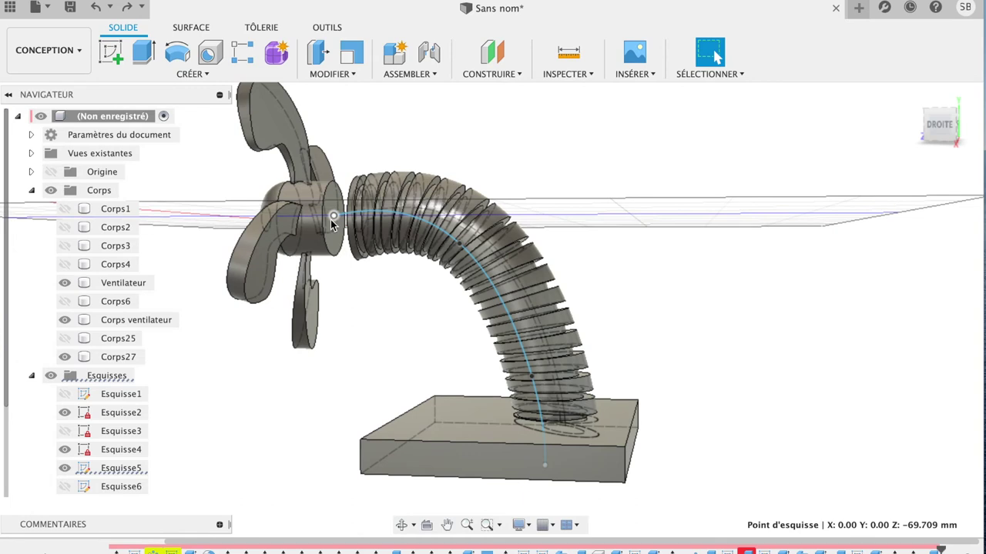
key(e)
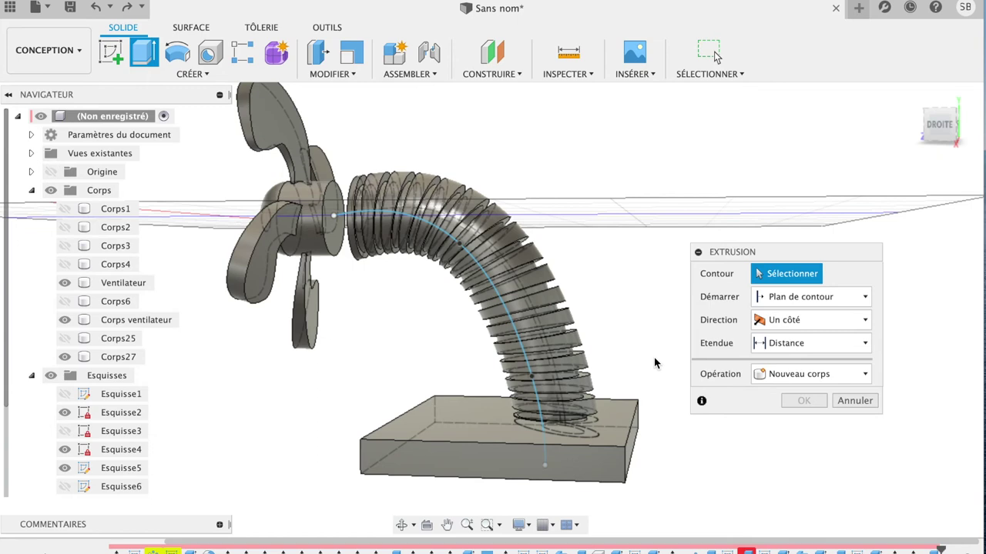
Hide the ribbed hose and the Corps27 base block
click(941, 127)
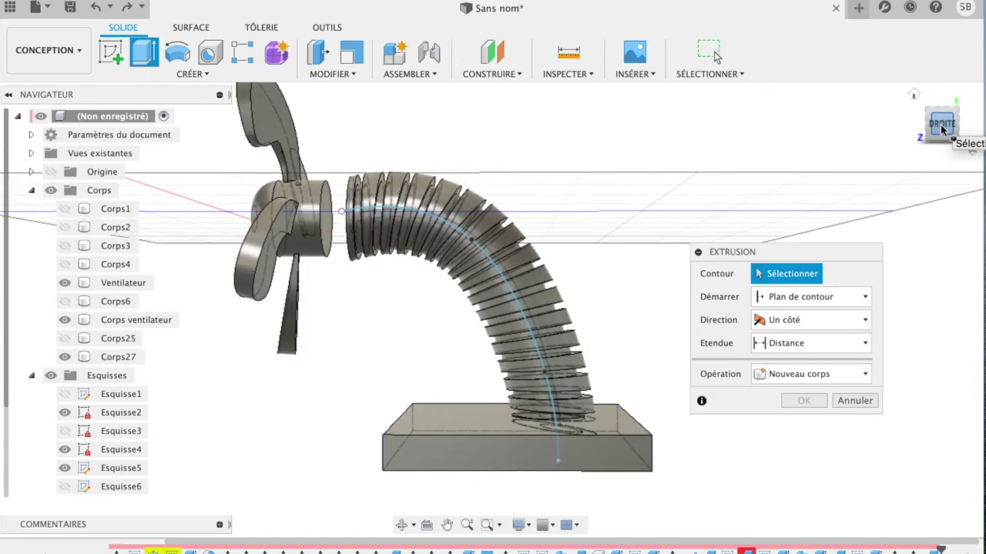
click(64, 319)
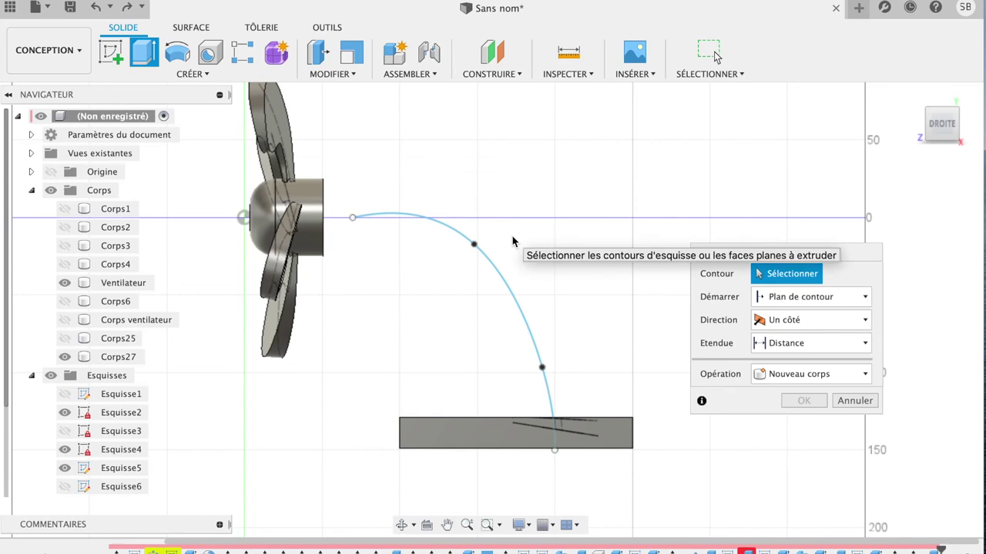
click(64, 357)
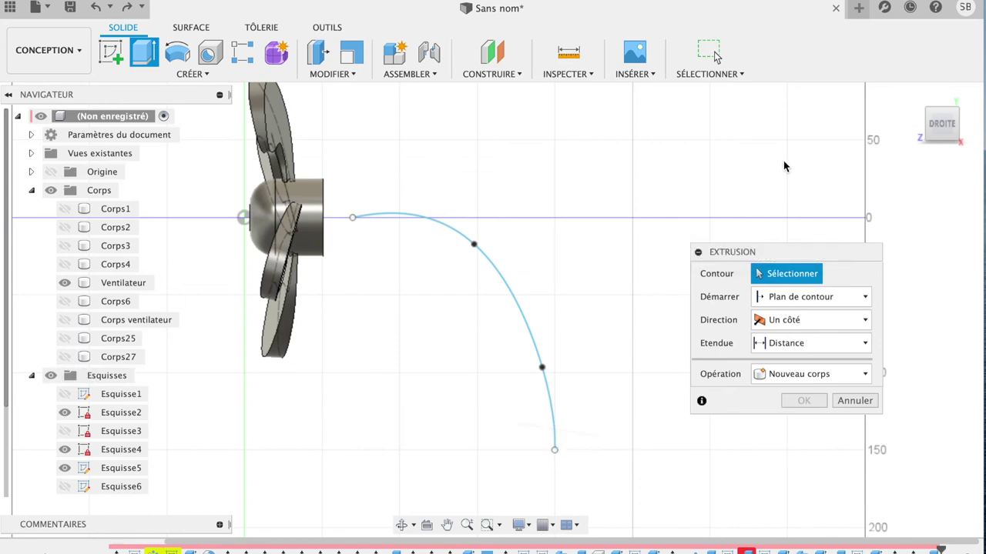
drag(942, 134, 914, 134)
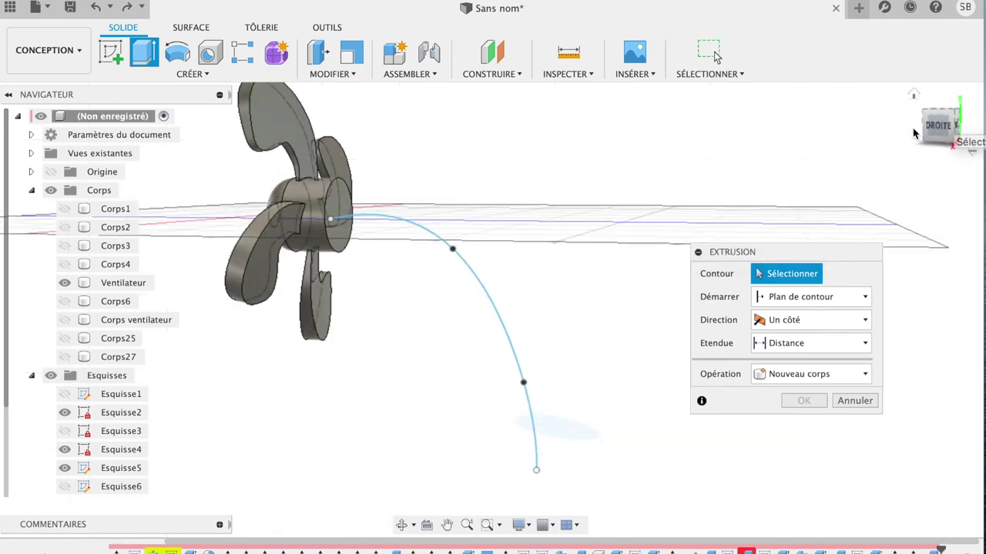
Extrude the hub's end face 9.85 mm as new cylinder body Corps28
click(342, 200)
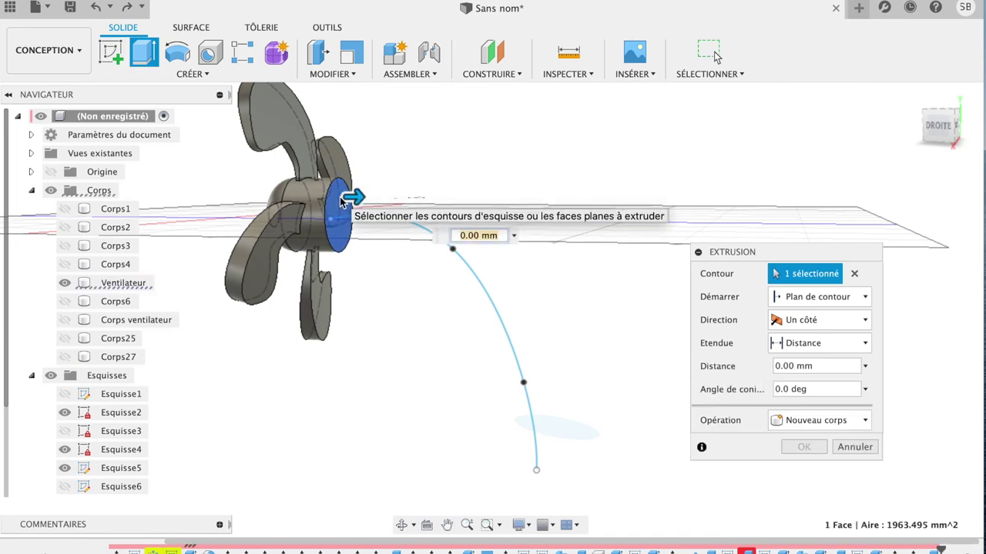
drag(359, 197, 374, 197)
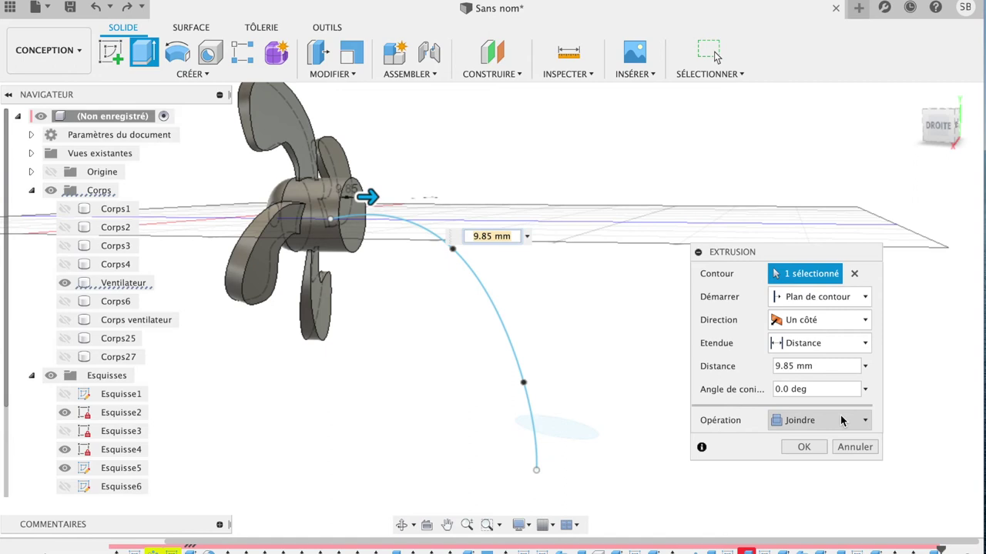
click(841, 419)
click(822, 490)
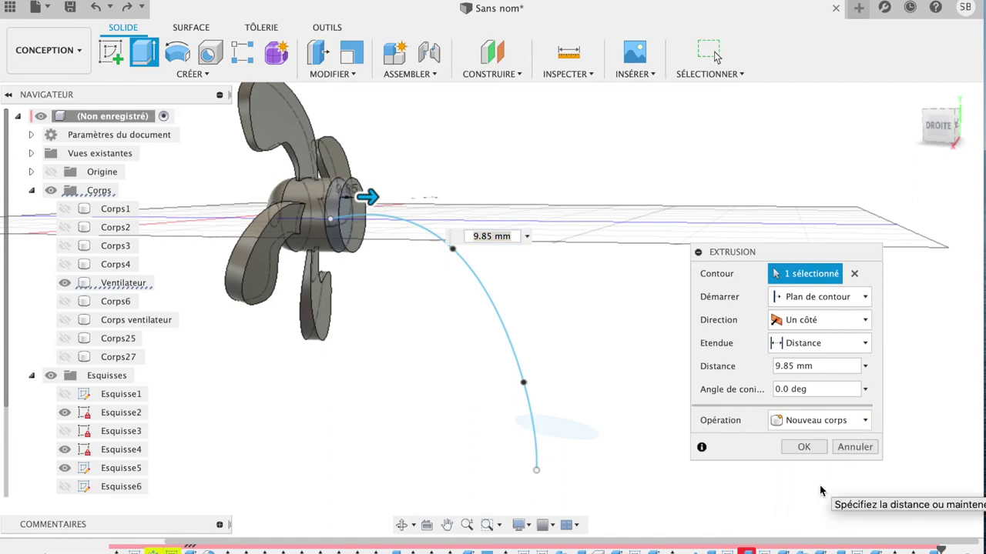
click(804, 447)
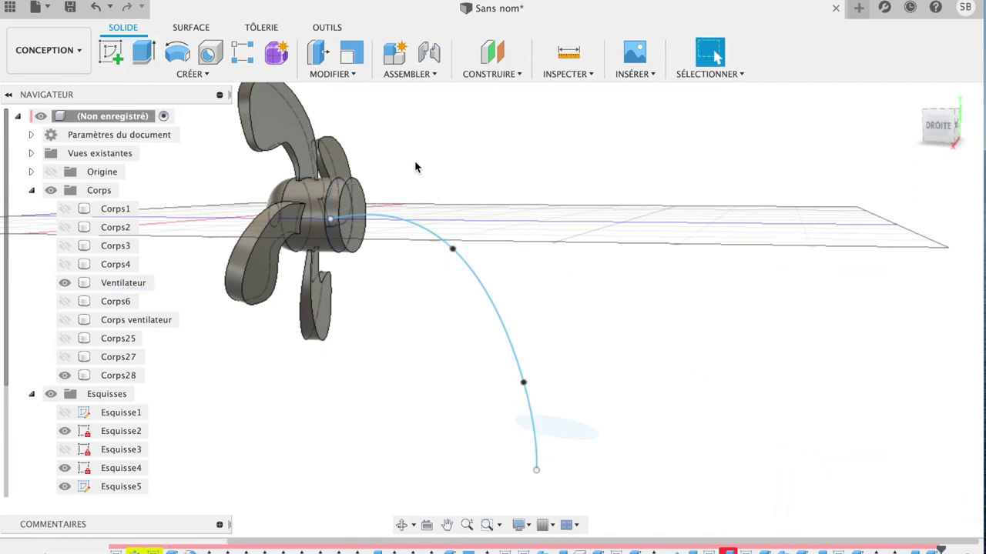
click(351, 214)
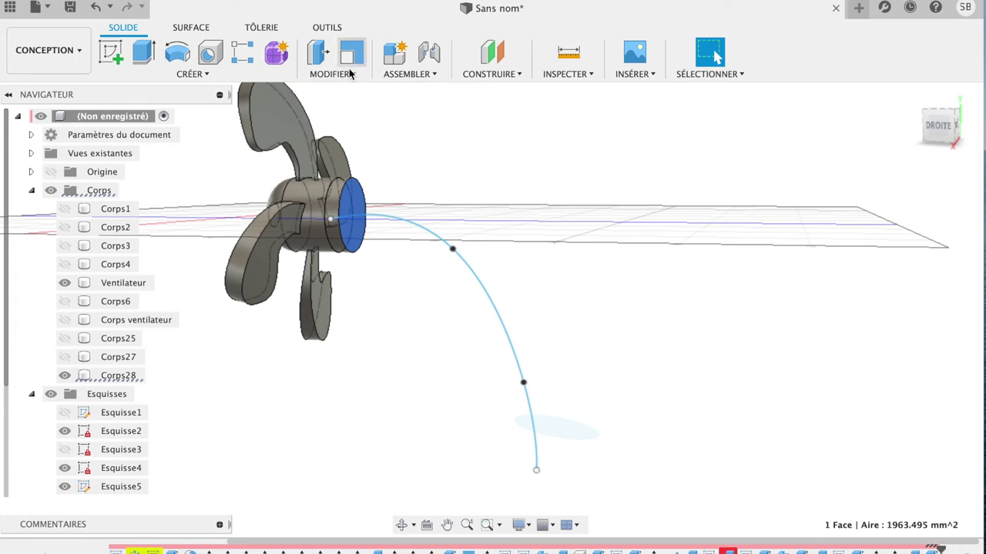
Shell the cylinder from its front face with a 5 mm inner wall thickness
click(339, 74)
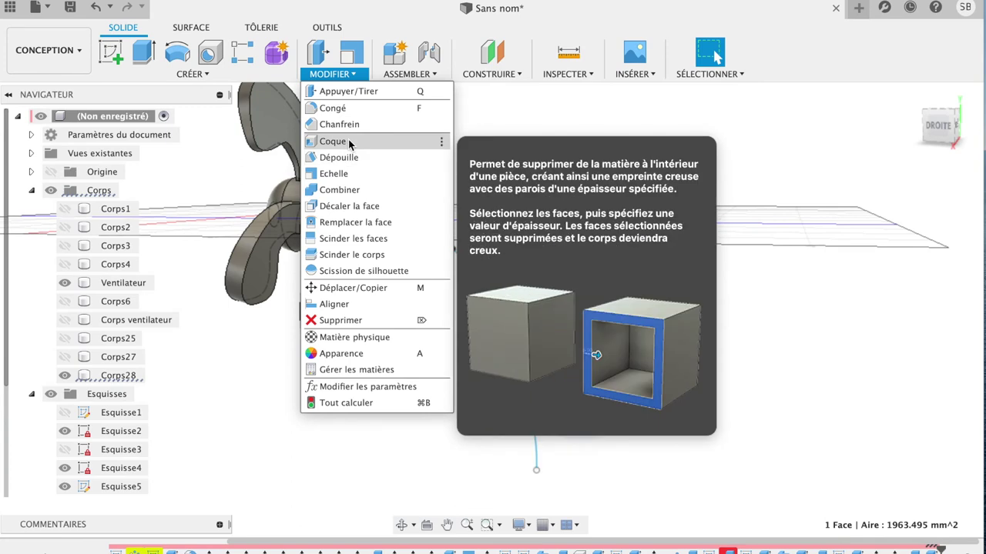
click(333, 141)
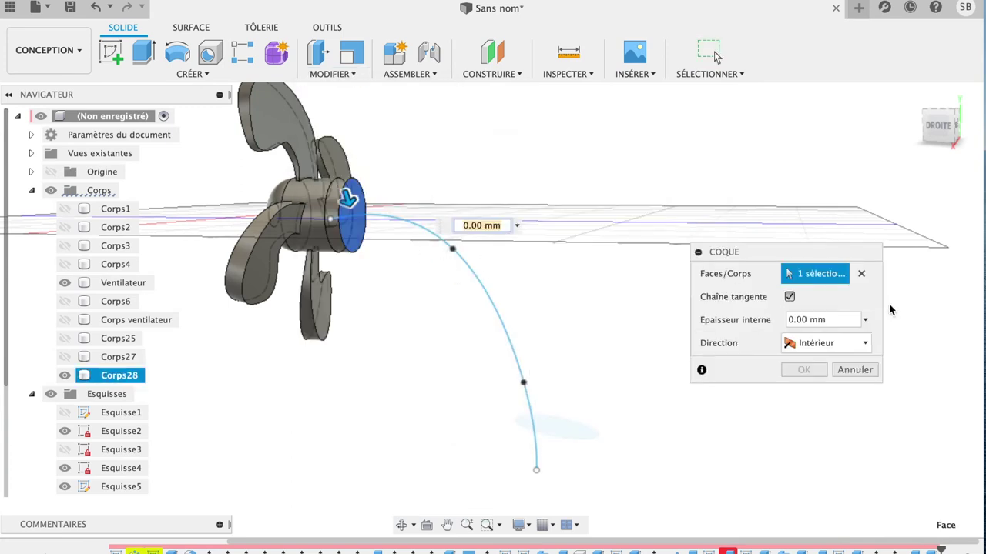
click(866, 321)
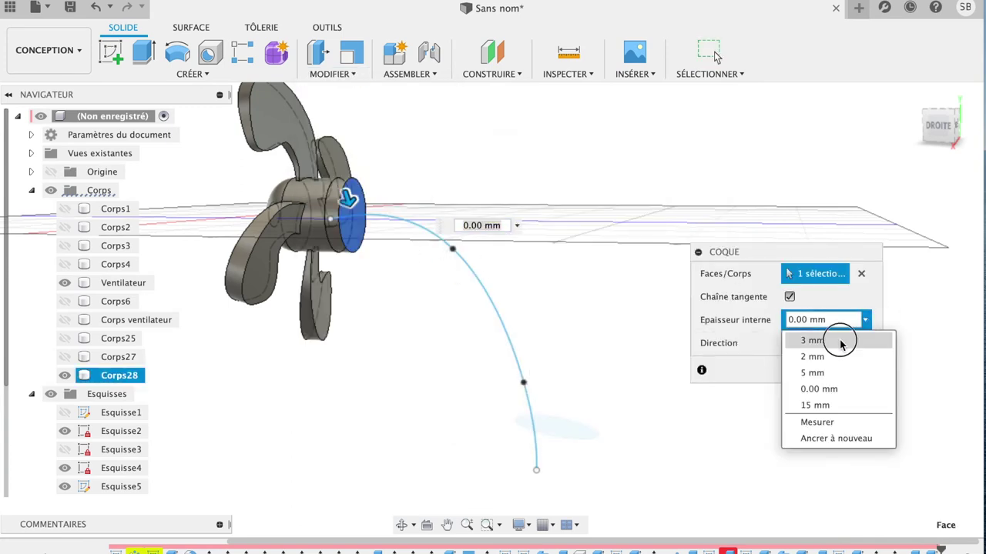
click(837, 341)
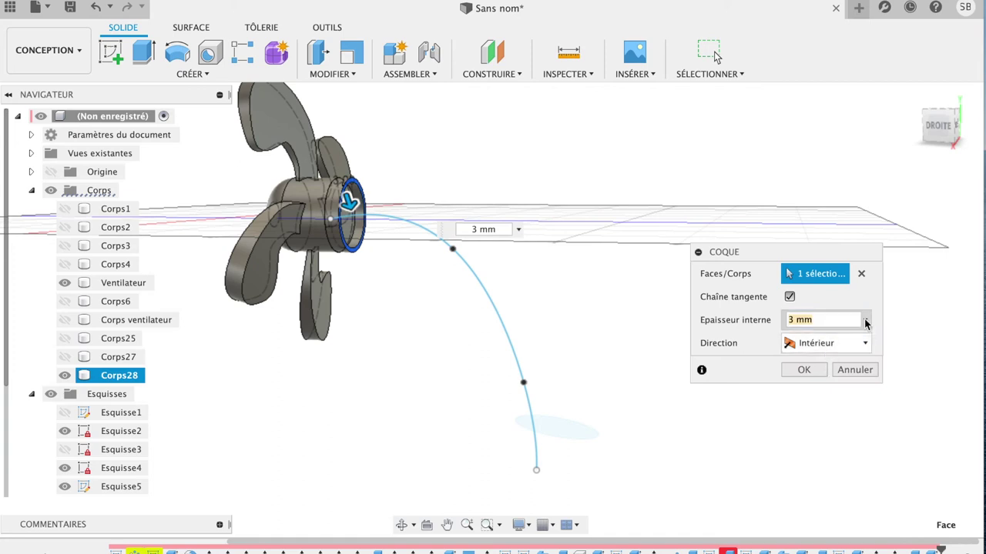
click(866, 320)
click(820, 373)
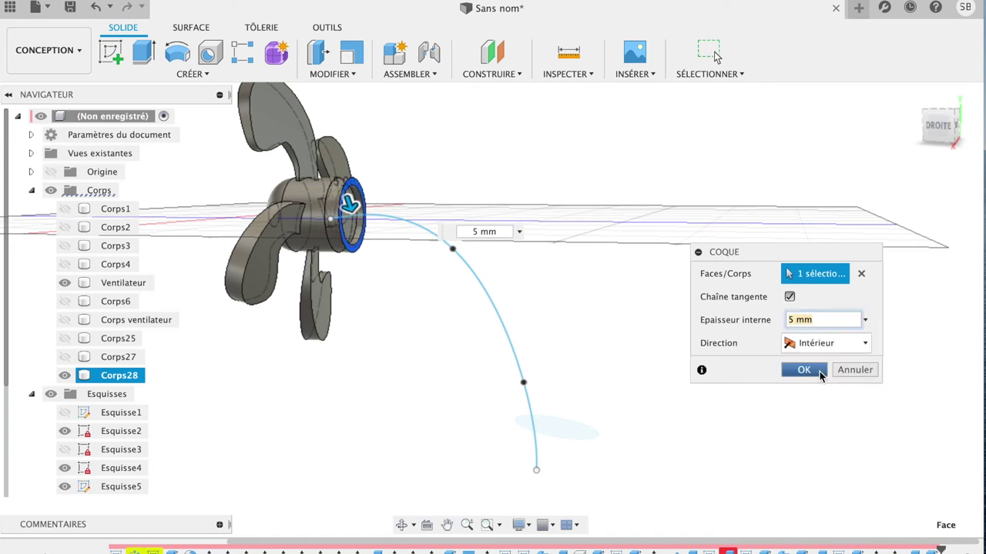
click(802, 371)
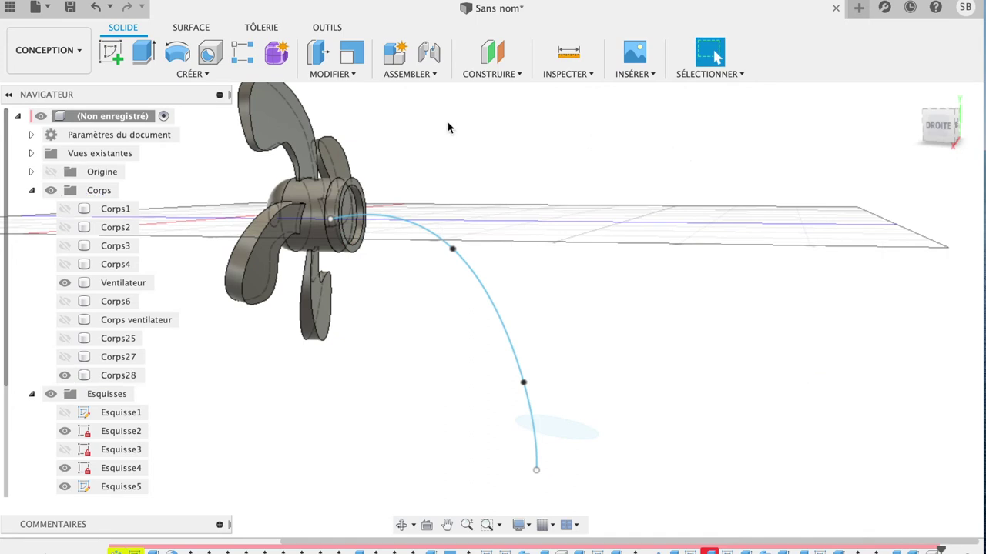
click(202, 74)
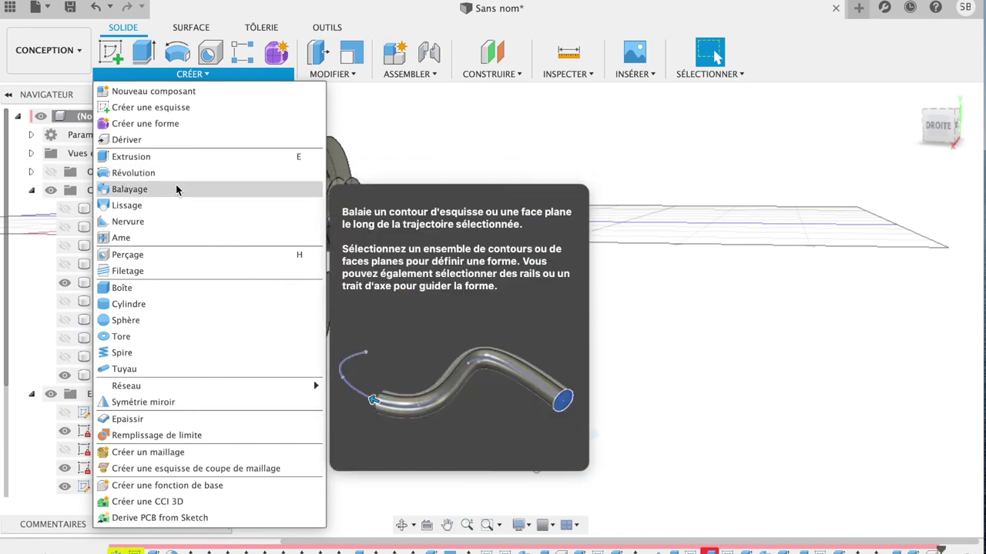
Hide the Ventilateur fan body to isolate the ring
click(528, 132)
click(284, 124)
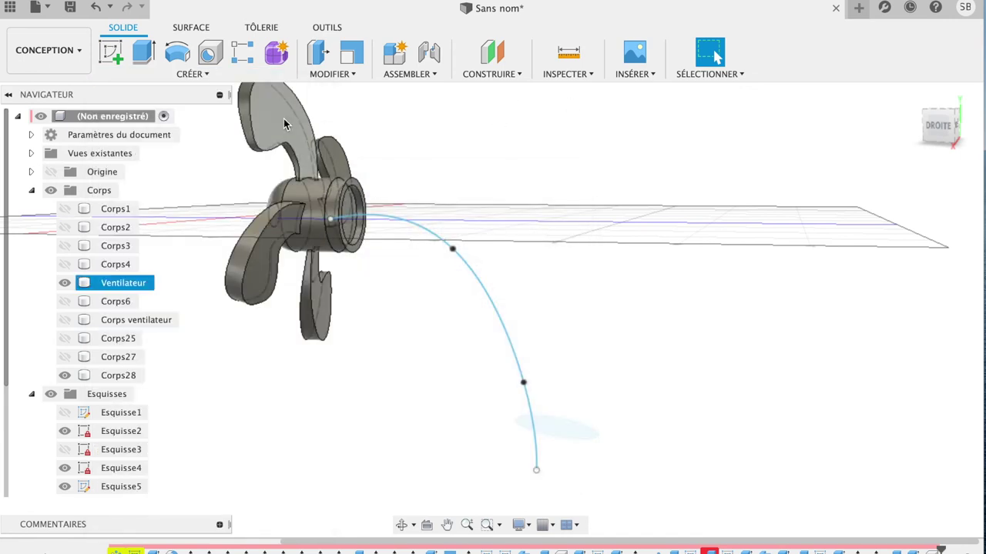
click(65, 283)
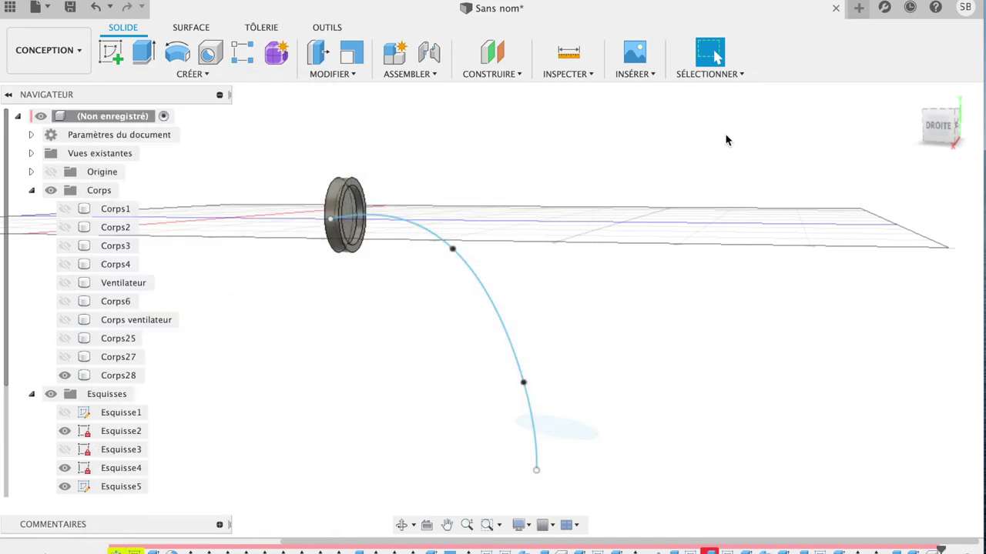
Cut the ring's closed back face through with a -48.764 mm extrusion
mouse_move(941, 130)
mouse_down()
mouse_move(970, 140)
mouse_move(944, 127)
mouse_up()
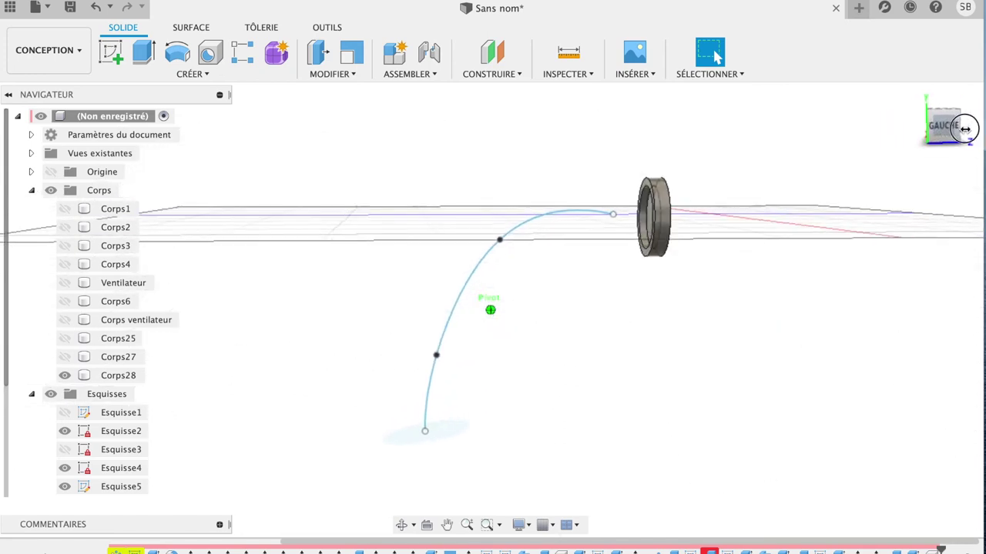
click(647, 227)
key(e)
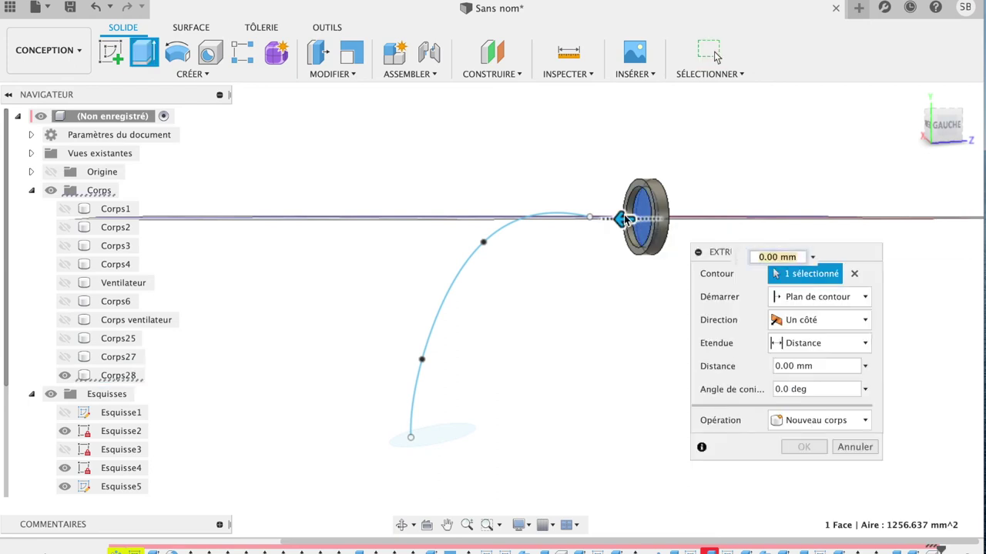
drag(625, 220, 717, 219)
click(817, 470)
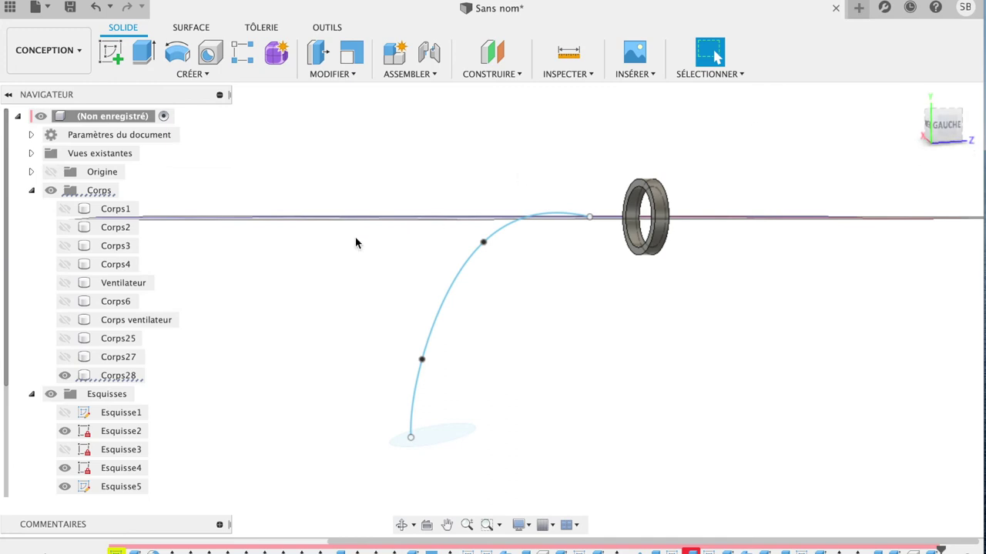
Show the Ventilateur fan body again and hide the Corps28 ring
click(65, 283)
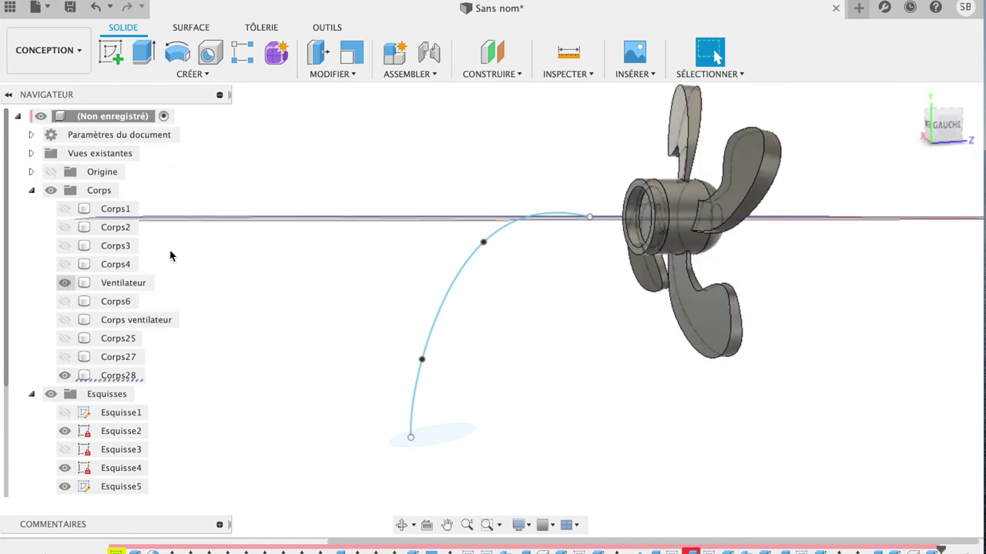
mouse_move(945, 123)
mouse_move(950, 130)
mouse_down()
mouse_move(926, 129)
mouse_move(955, 127)
mouse_up()
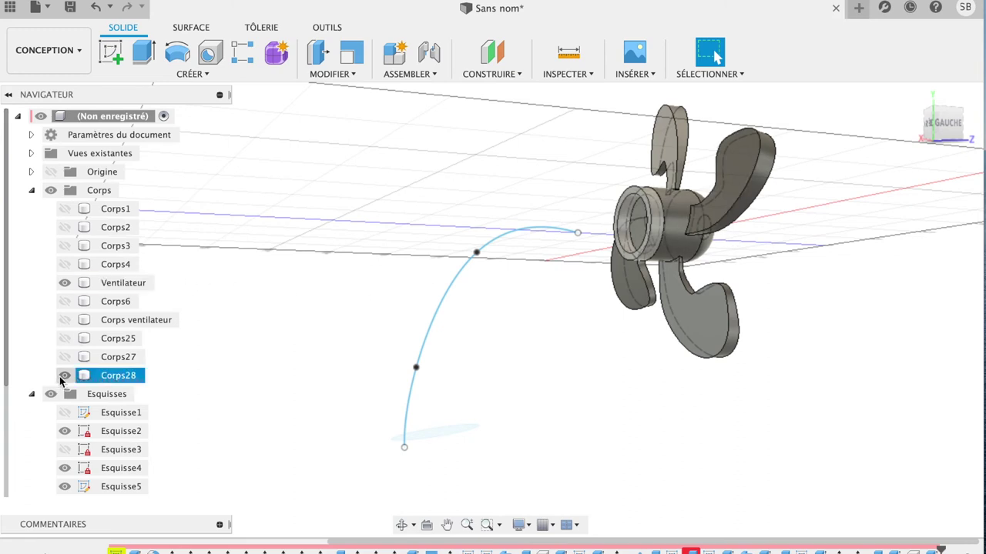
click(64, 375)
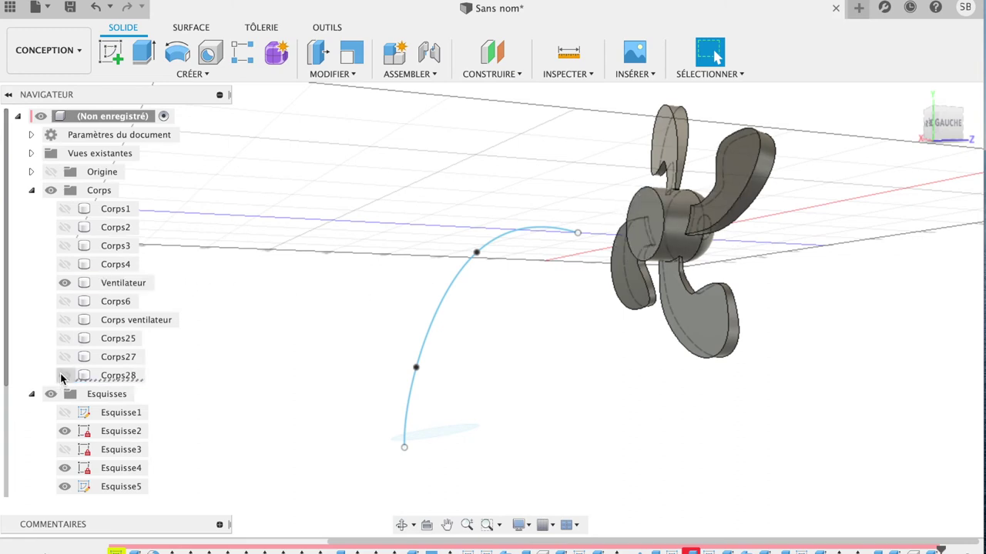
Shell the fan hub from its front face with 5 mm walls
click(647, 224)
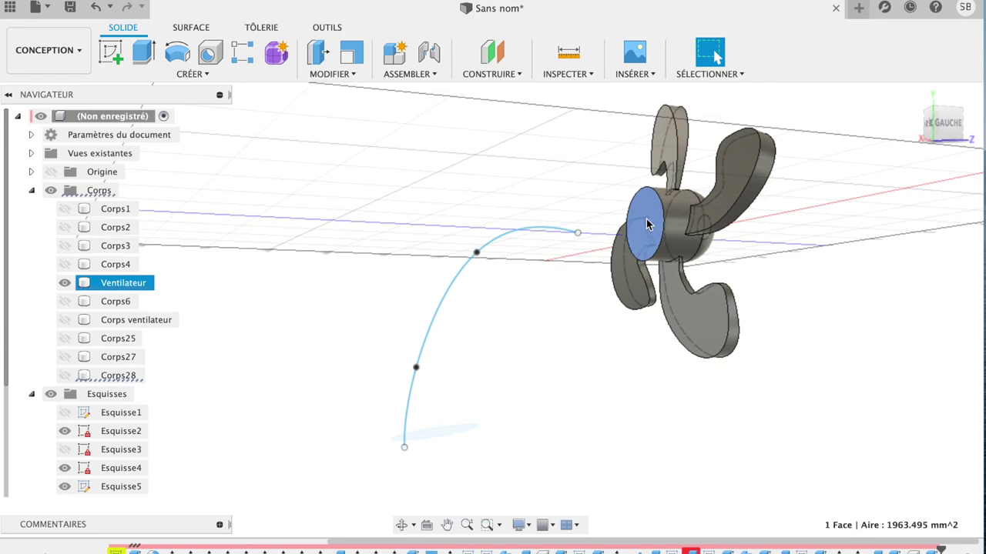
click(344, 74)
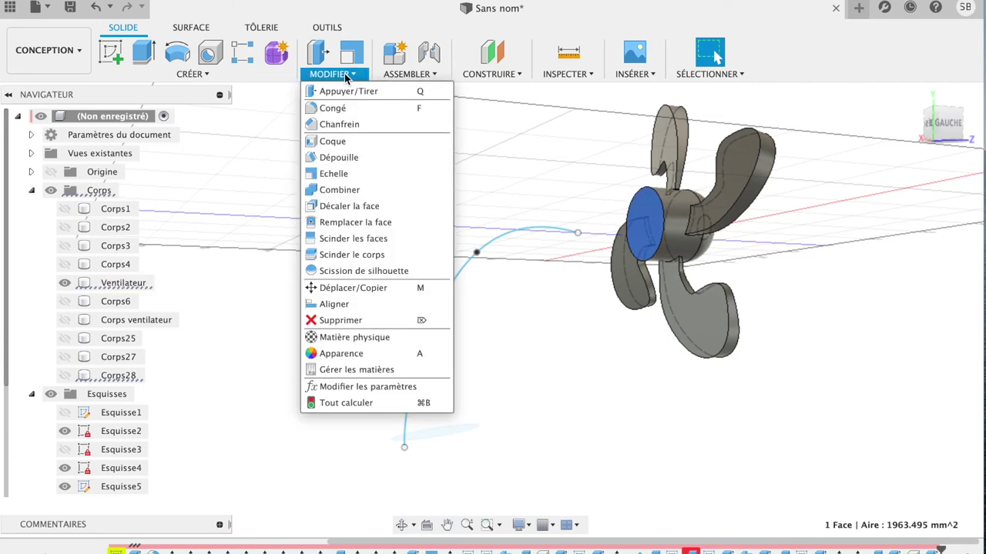
click(333, 143)
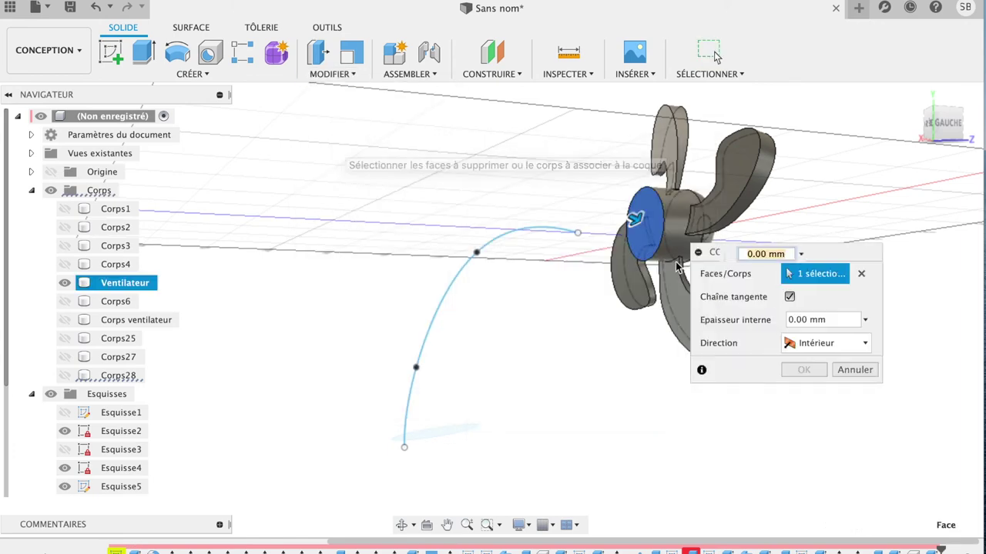
click(865, 320)
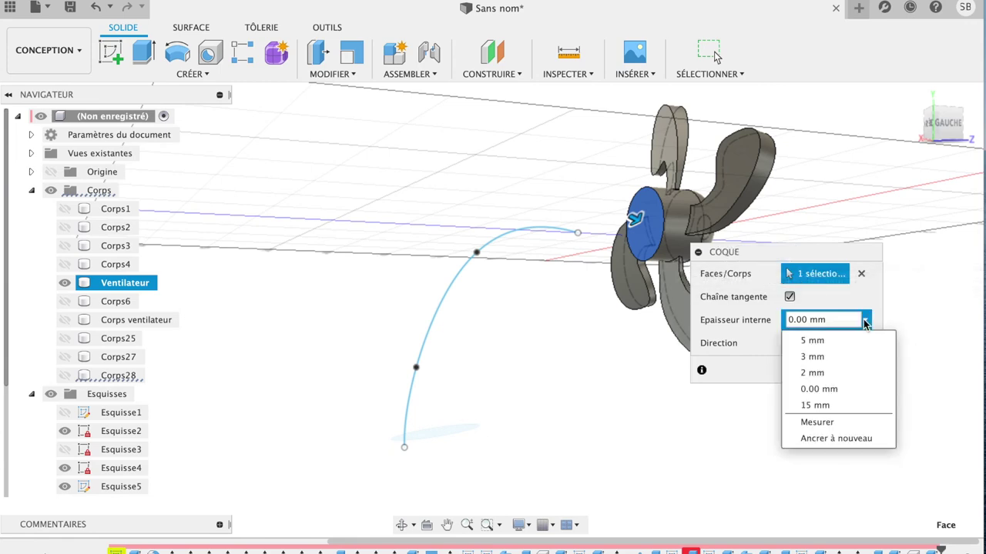
click(831, 340)
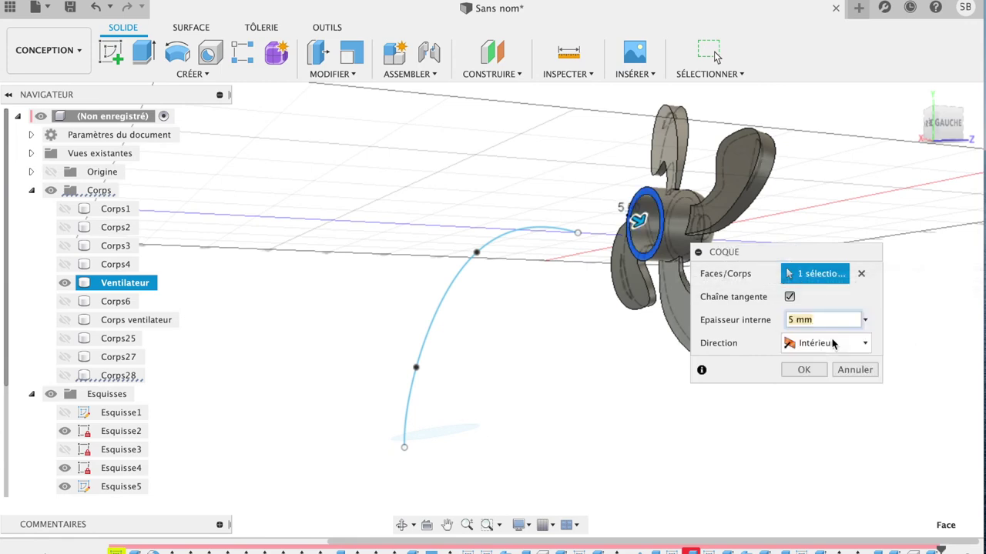
click(797, 372)
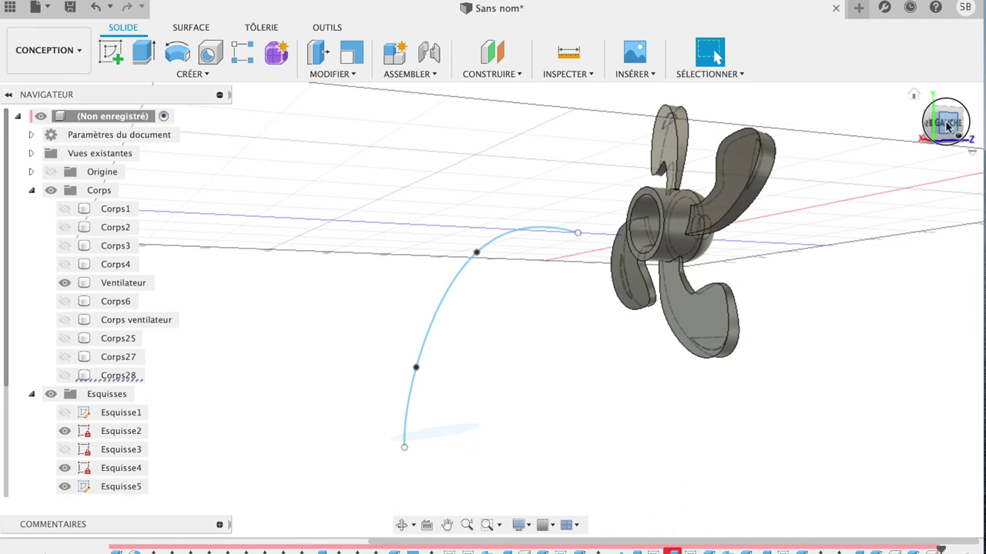
Undo the 5 mm shell so the hub is solid again
mouse_move(949, 122)
mouse_down()
mouse_move(973, 127)
mouse_move(857, 129)
mouse_up()
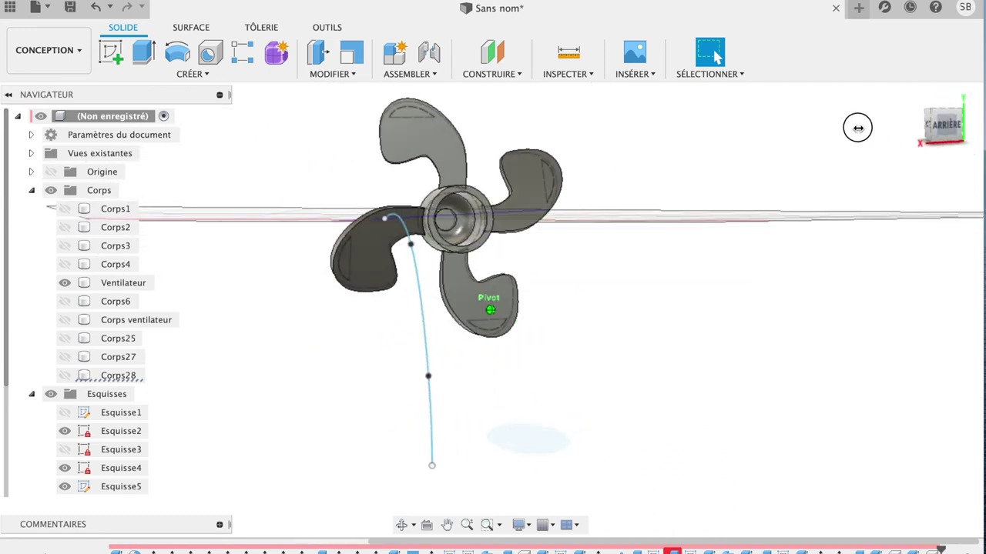
click(464, 223)
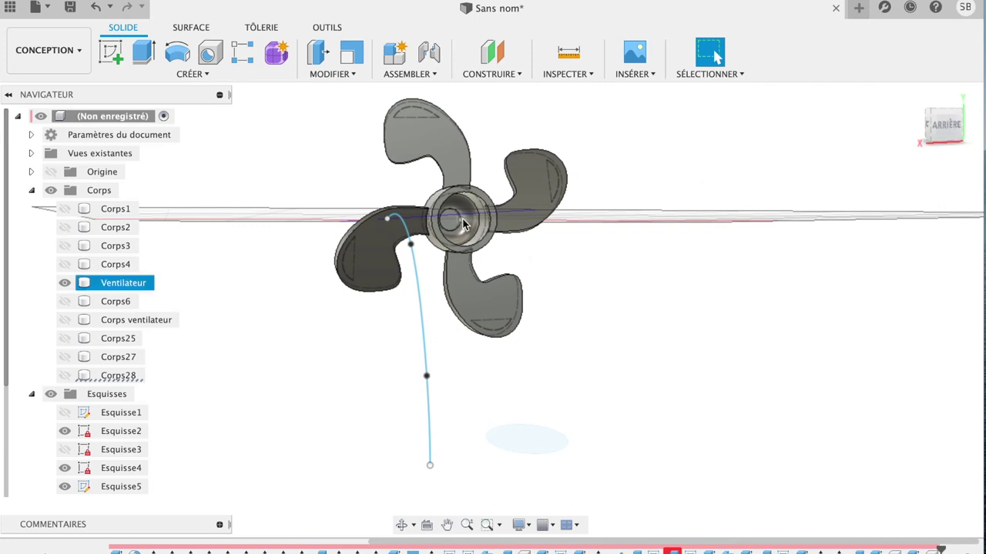
click(94, 8)
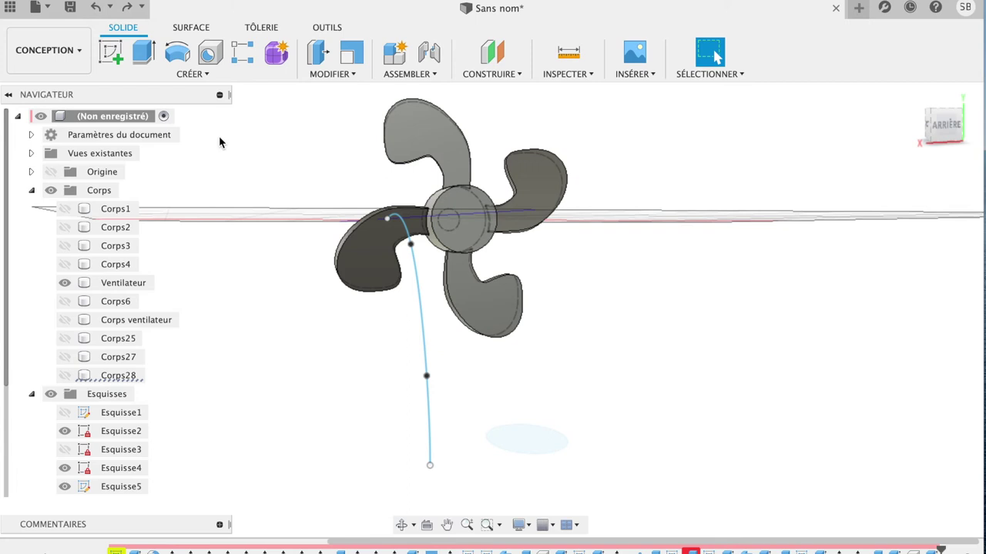
Show the Corps28 body and start an extrusion from the hub's circular front face
click(414, 210)
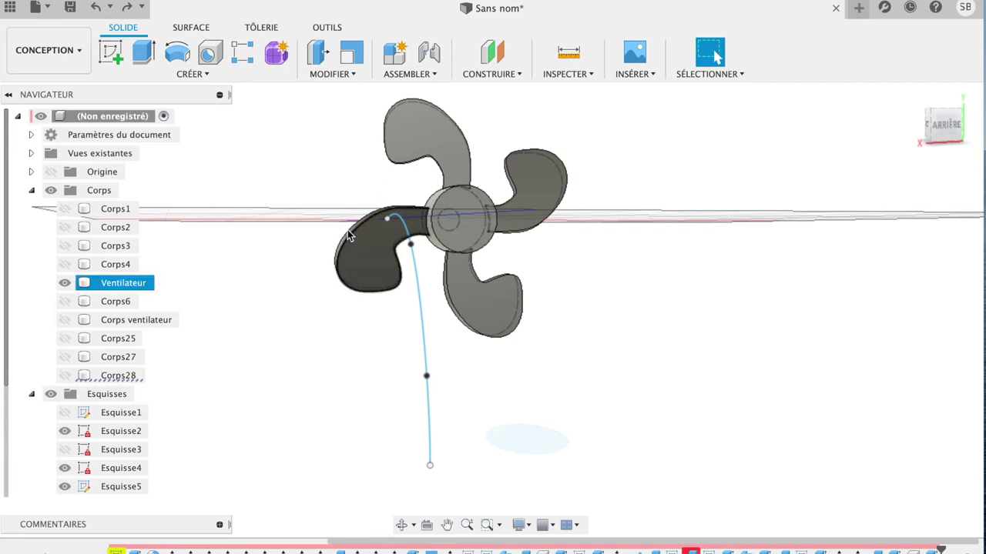
click(70, 376)
click(64, 376)
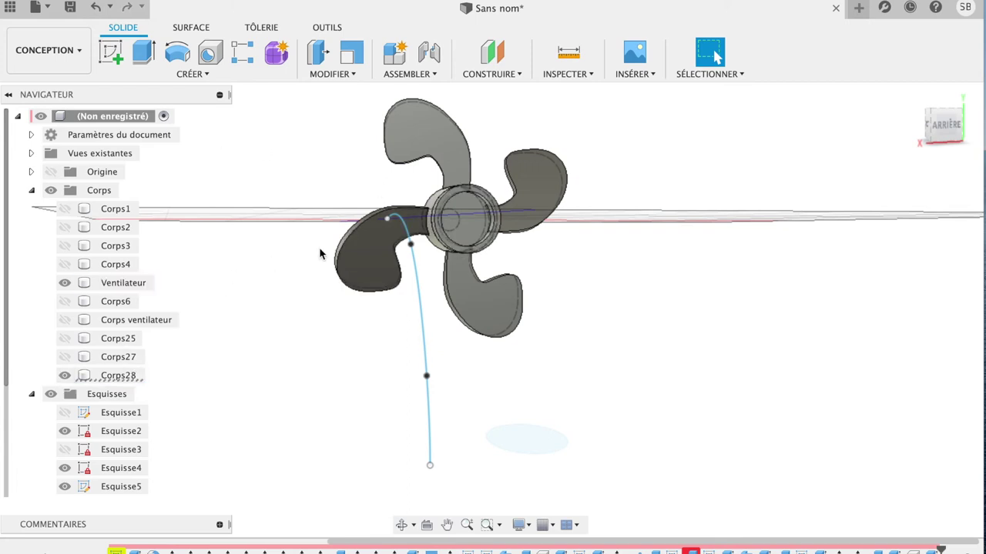
click(217, 282)
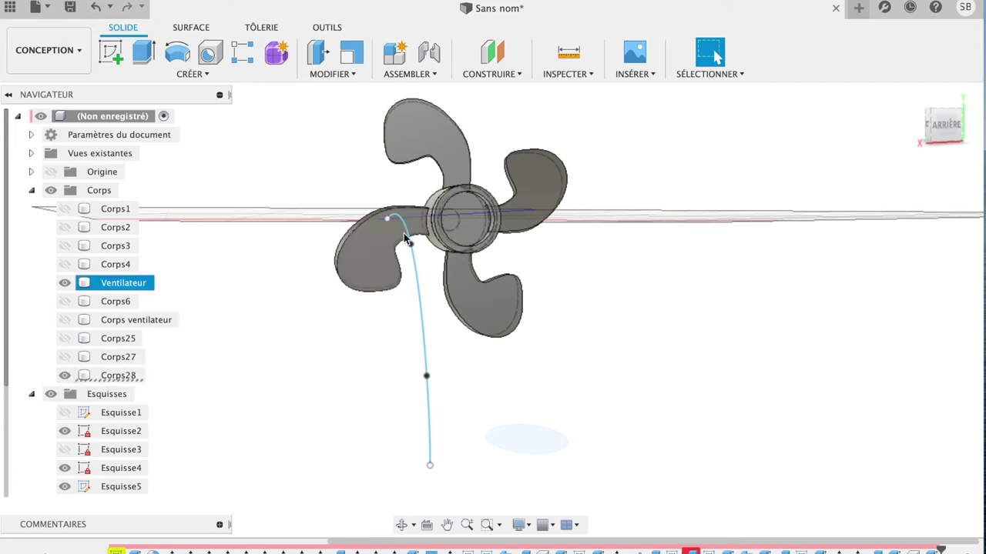
click(468, 224)
key(e)
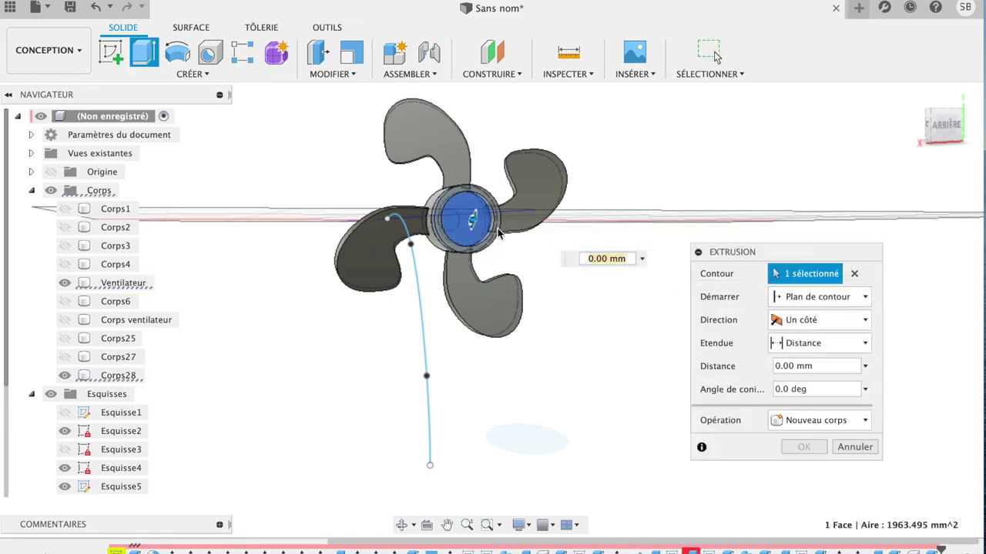
drag(473, 223, 486, 225)
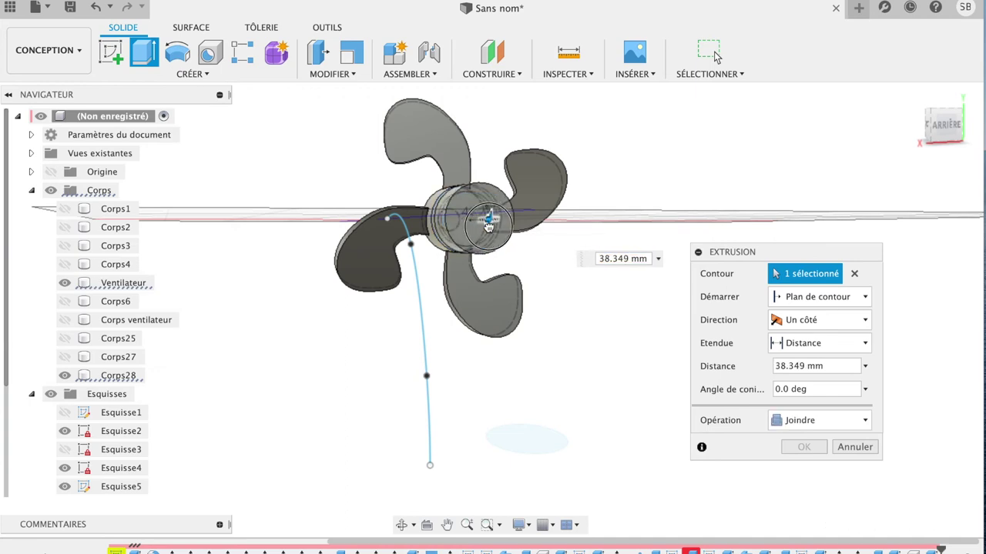
mouse_move(486, 224)
mouse_down()
mouse_move(468, 224)
mouse_move(475, 219)
mouse_up()
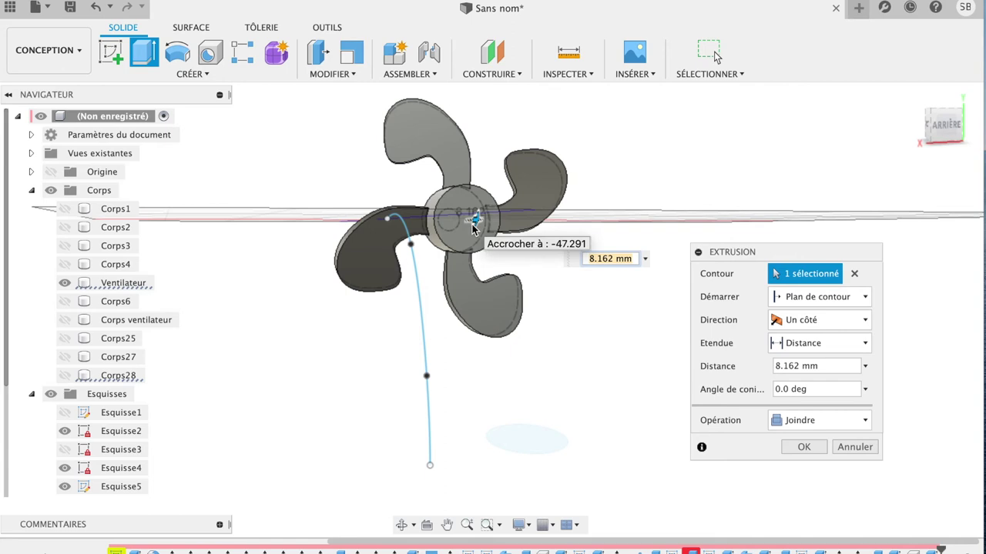
click(951, 133)
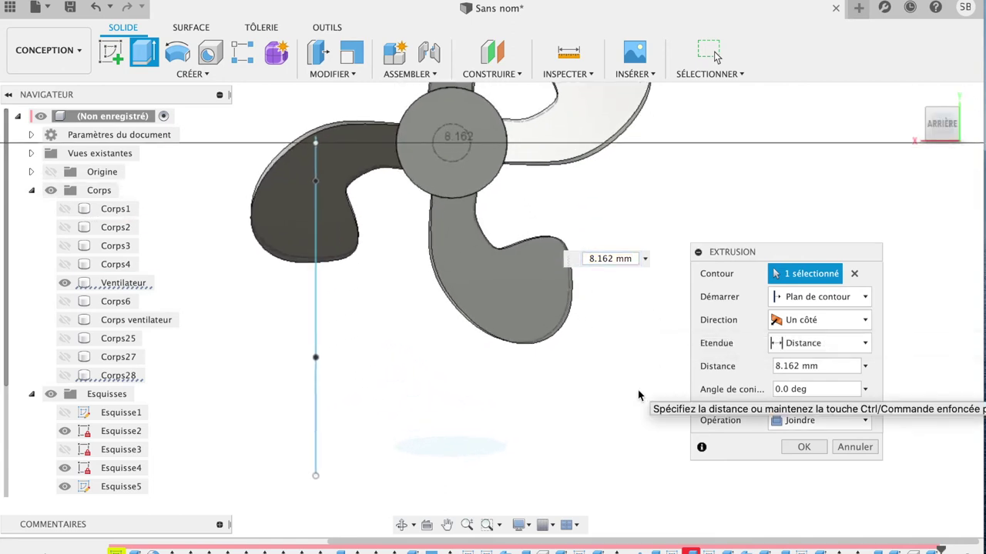
click(66, 376)
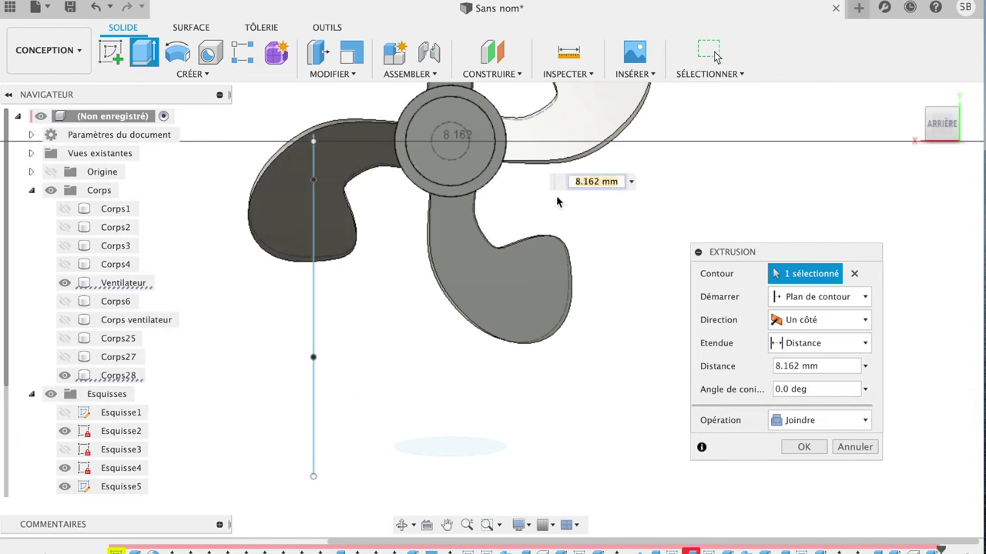
click(854, 274)
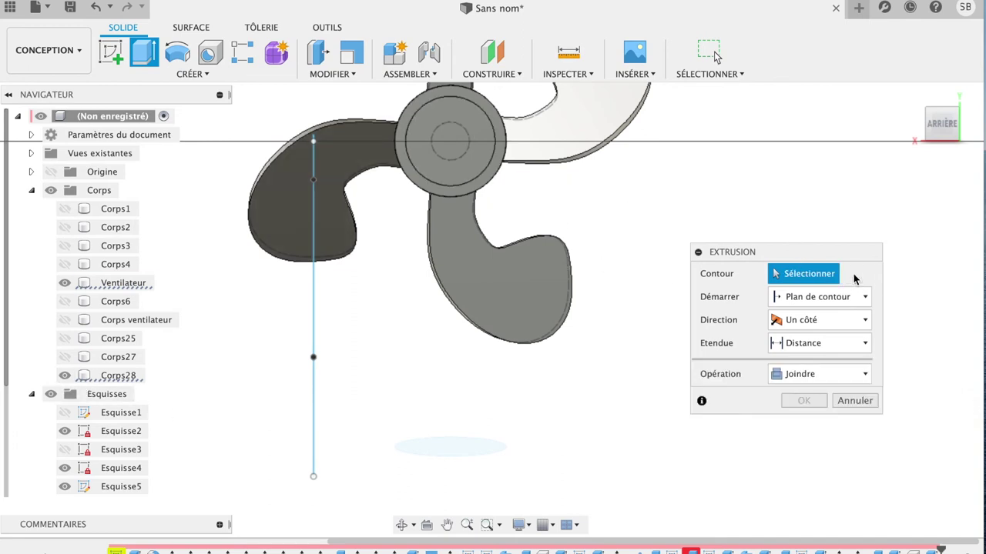
click(480, 144)
text(e)
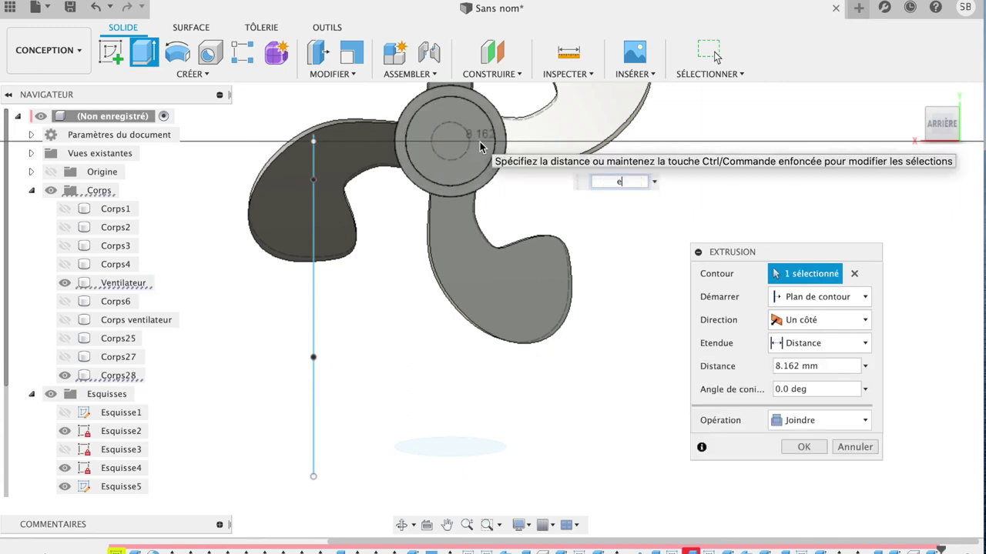
key(Escape)
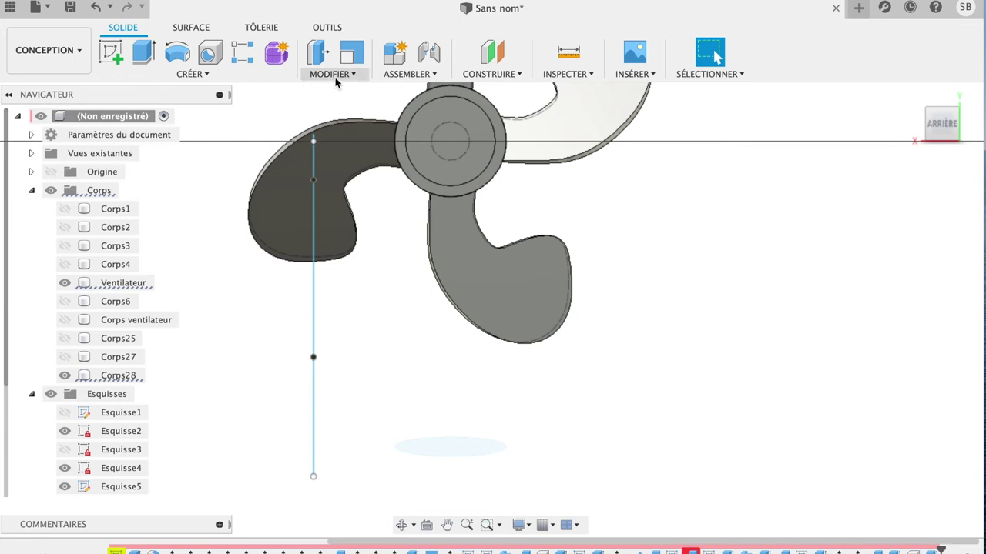
key(e)
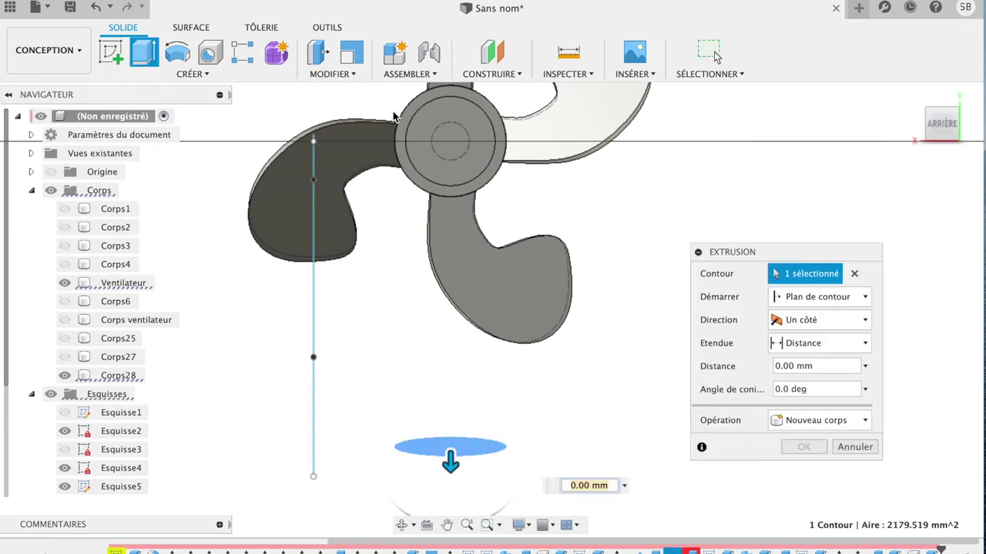
click(474, 124)
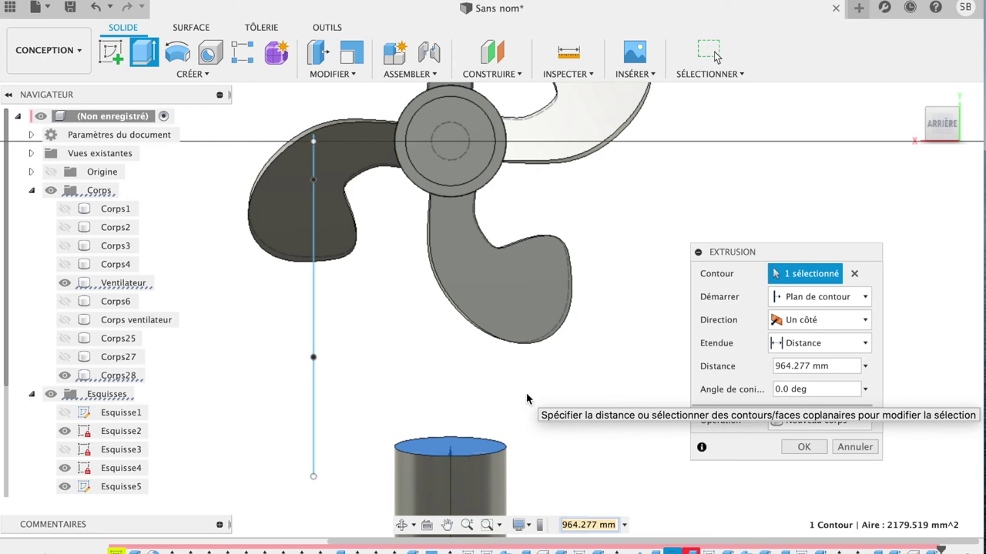
click(468, 162)
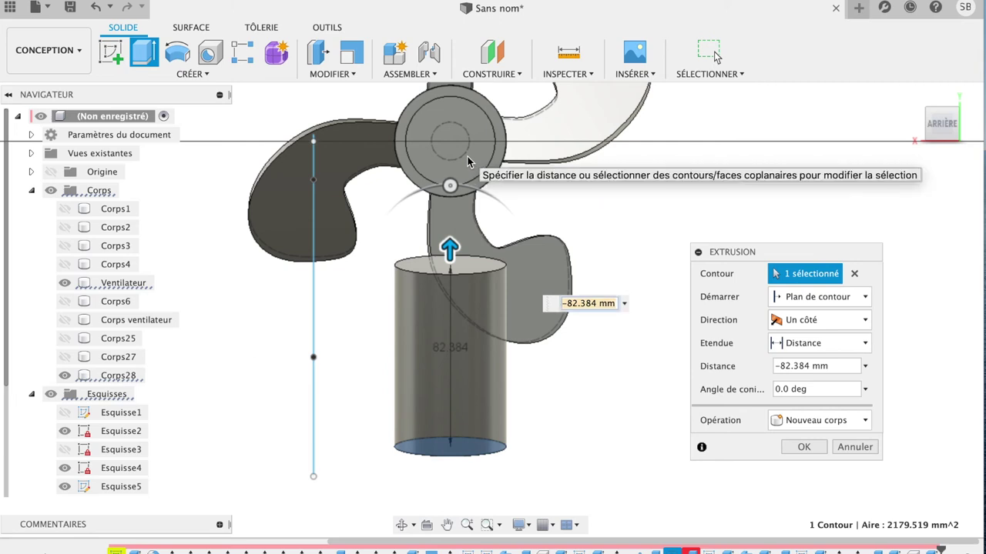
click(868, 453)
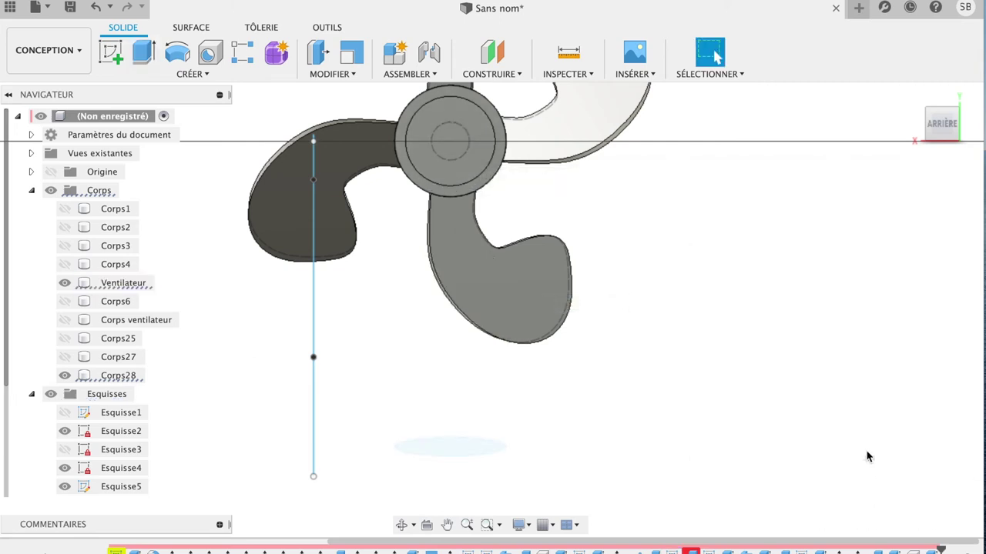
key(e)
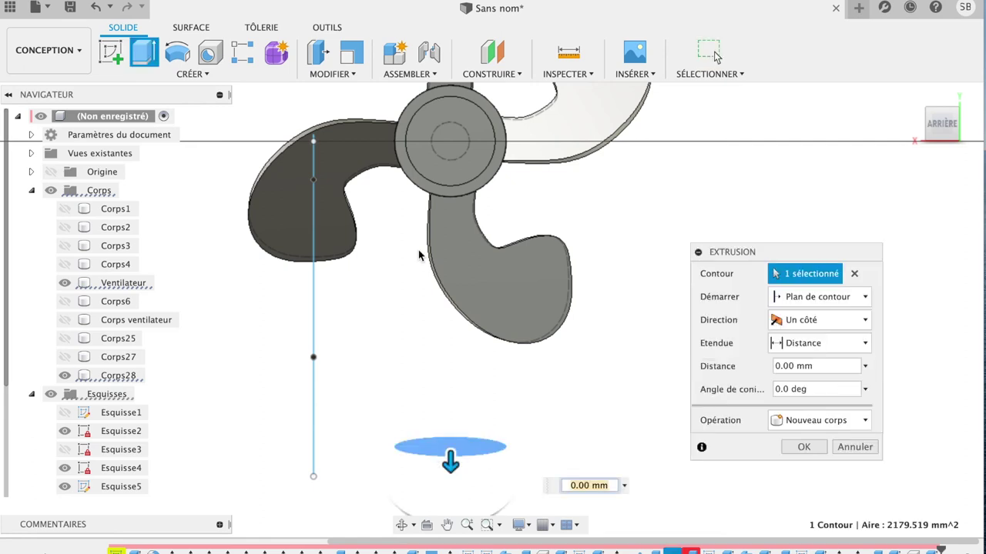
click(475, 151)
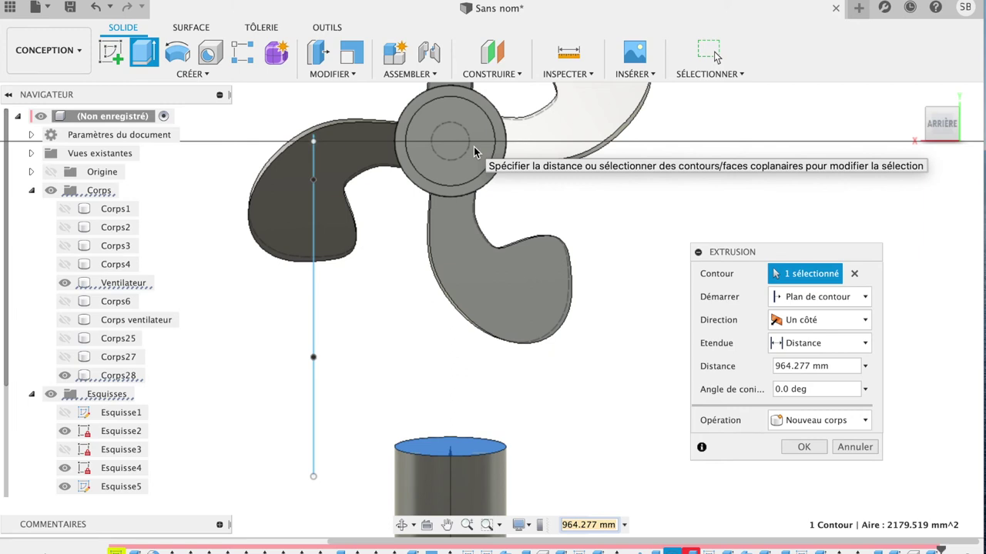
click(858, 448)
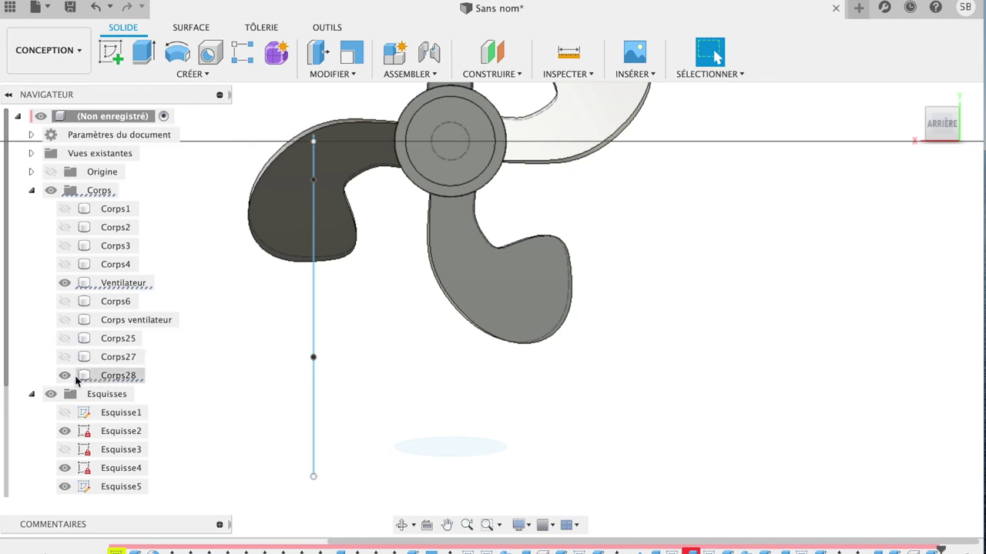
click(65, 376)
click(65, 375)
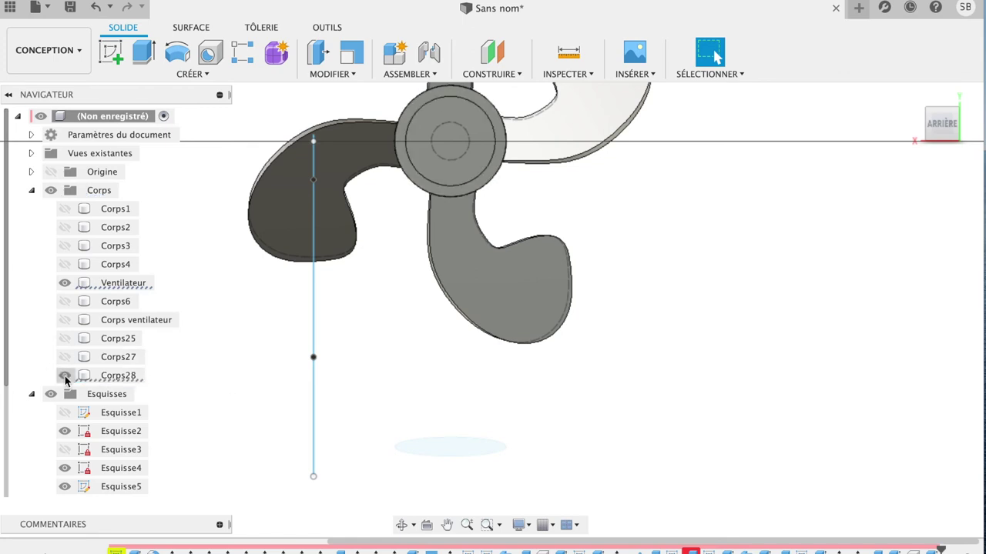
On the hub's plane, sketch a Ø40 mm circle centred on the fan hub
click(109, 56)
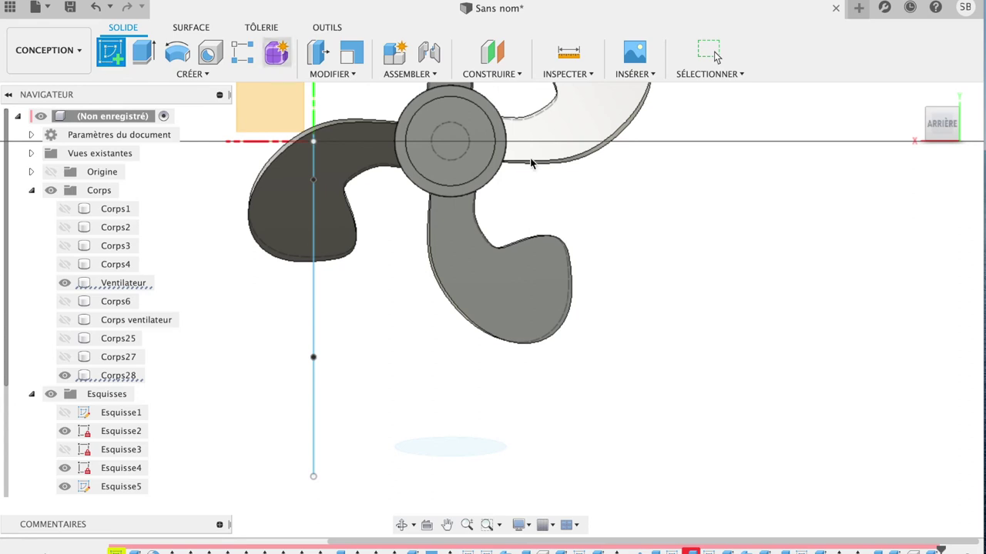
click(276, 102)
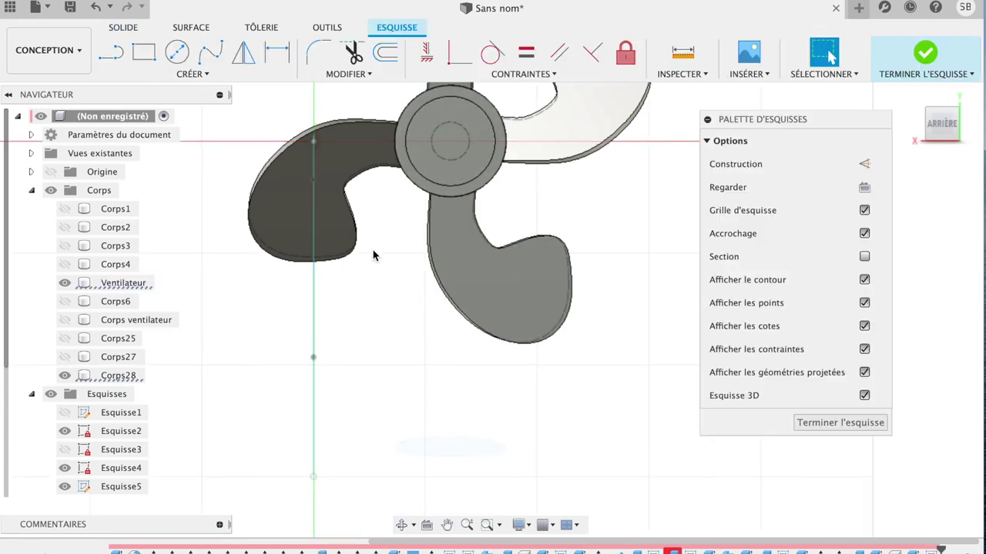
click(177, 52)
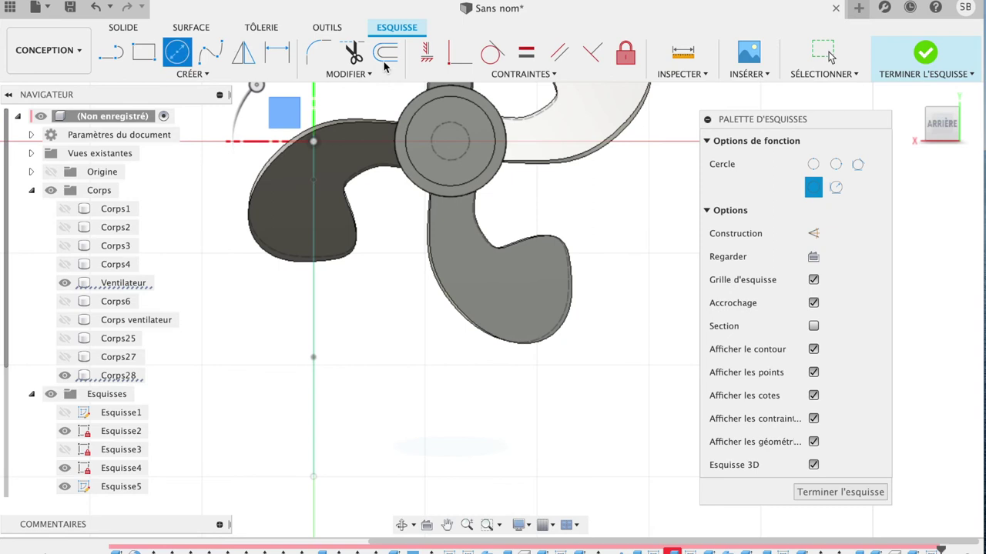
click(451, 141)
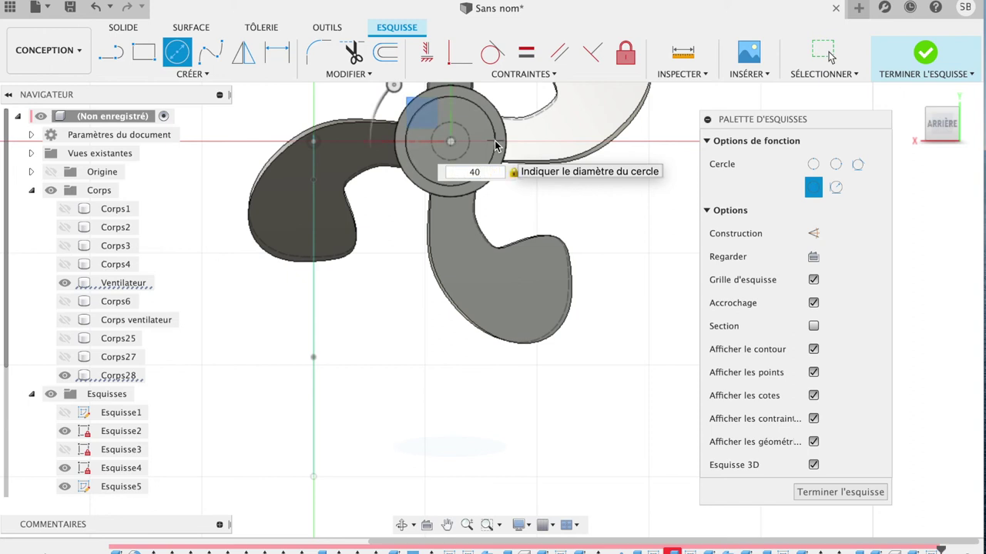
key(Return)
key(Escape)
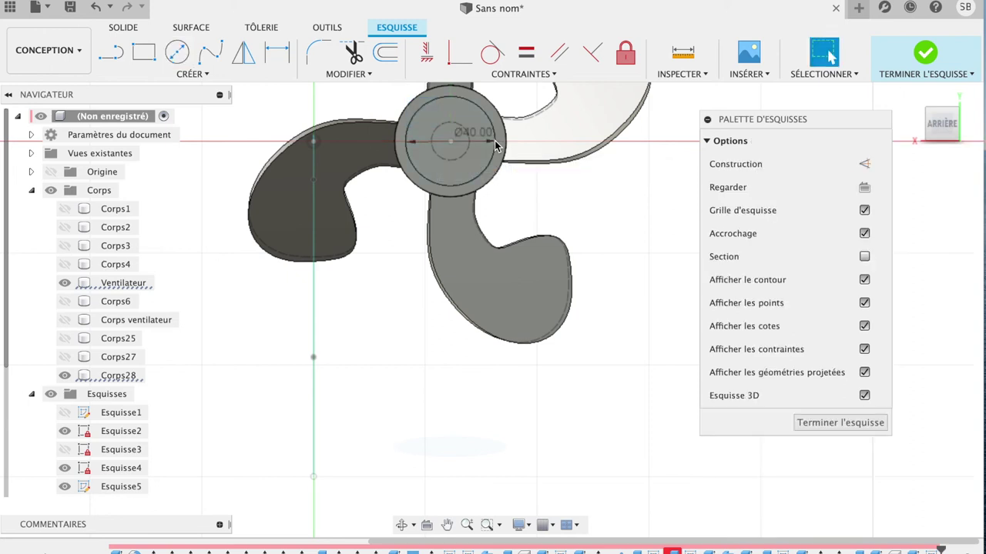
Extrude the Ø40 mm circle profile, dragging it about 17 mm into the hub
key(e)
click(480, 164)
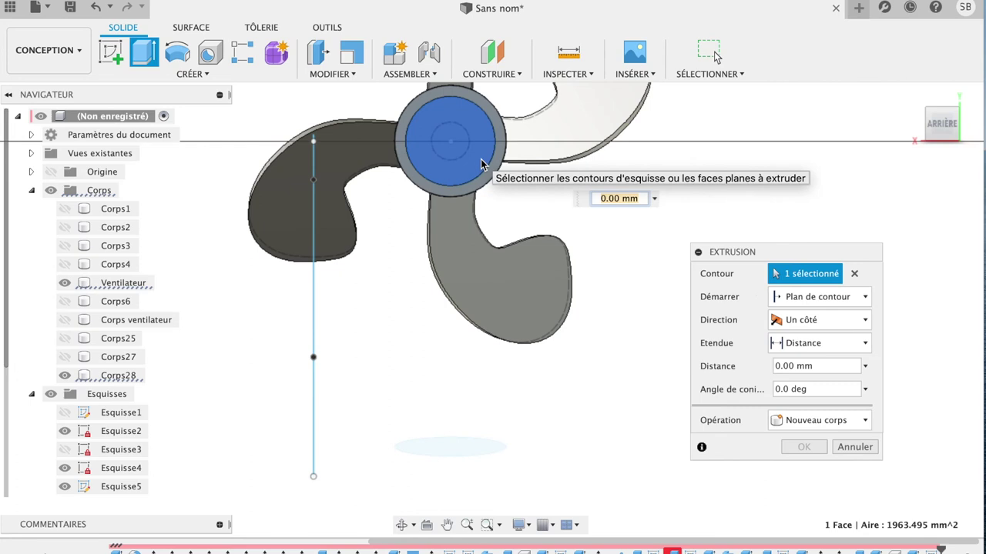
mouse_move(940, 123)
mouse_move(940, 125)
mouse_down()
mouse_move(837, 136)
mouse_move(826, 146)
mouse_up()
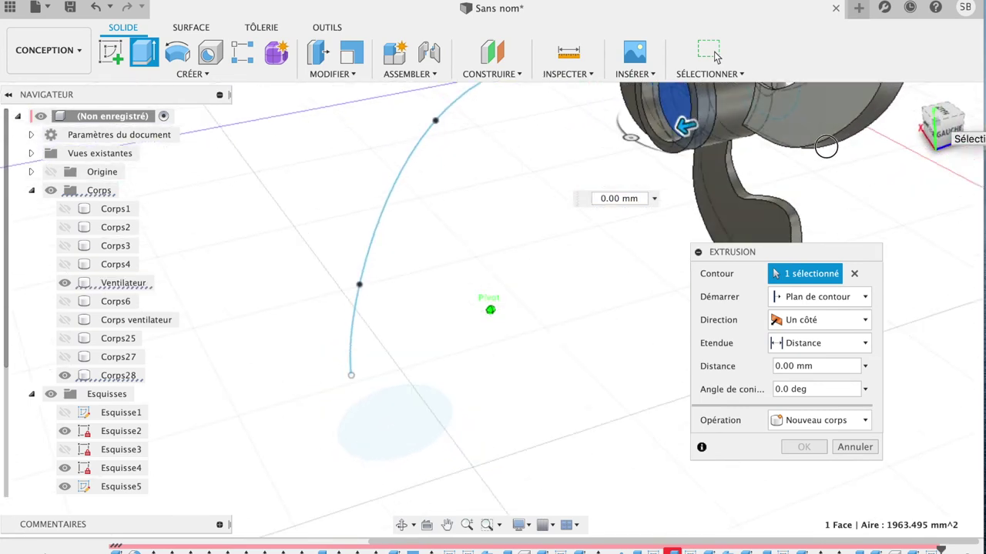
click(653, 137)
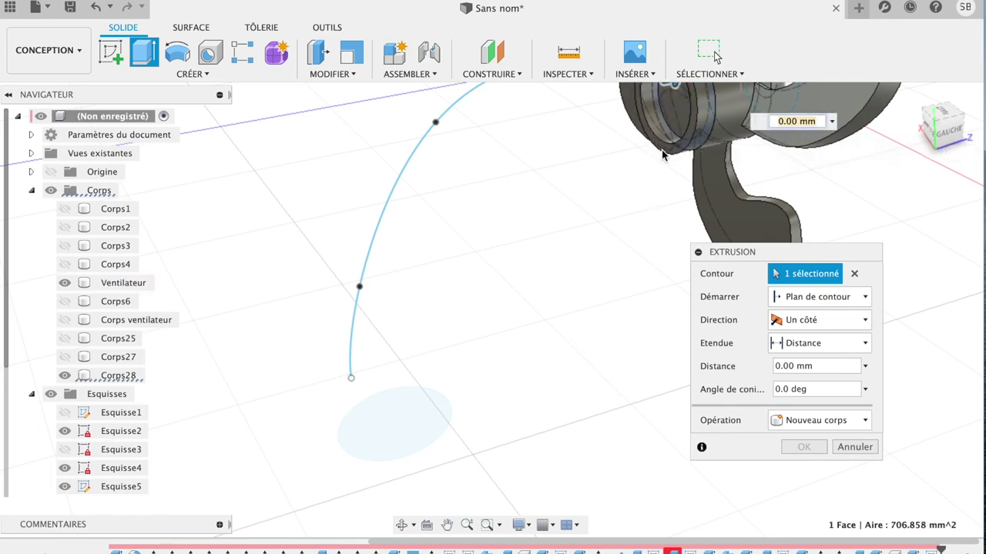
scroll(571, 298, down, 2)
scroll(570, 299, down, 2)
mouse_move(658, 113)
mouse_down()
mouse_move(631, 117)
mouse_move(673, 108)
mouse_up()
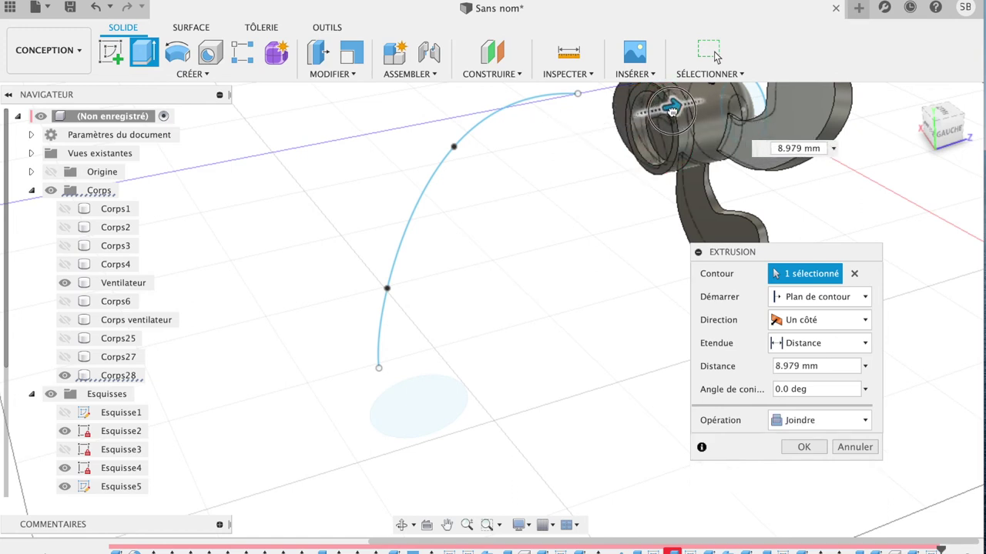
Hide Corps28 and Ventilateur, then reselect the circular face as the extrusion profile
click(65, 376)
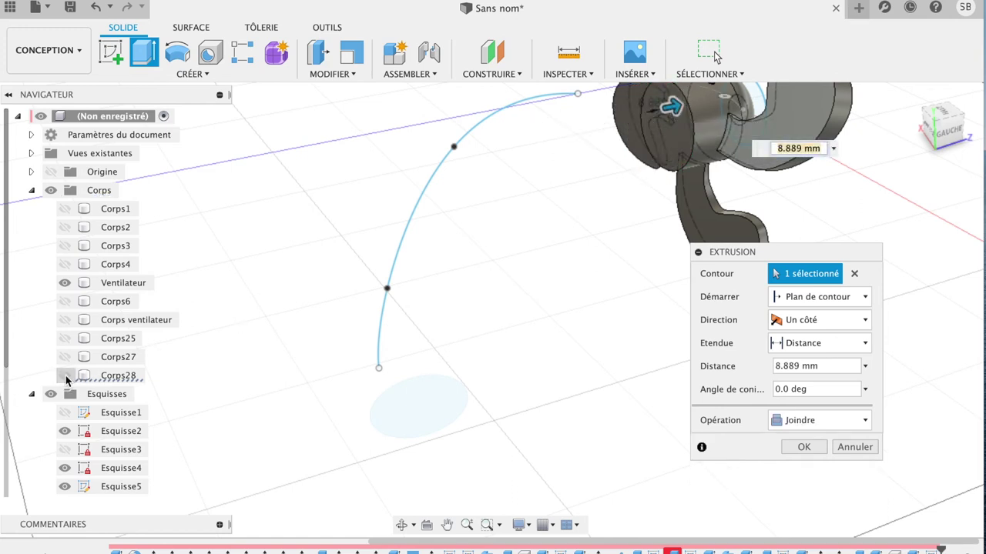
click(855, 275)
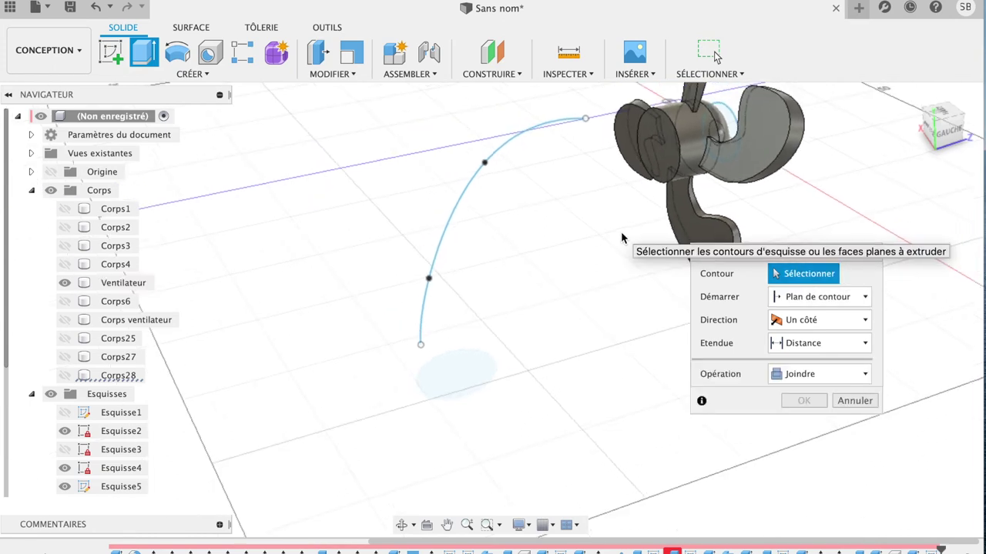
click(627, 125)
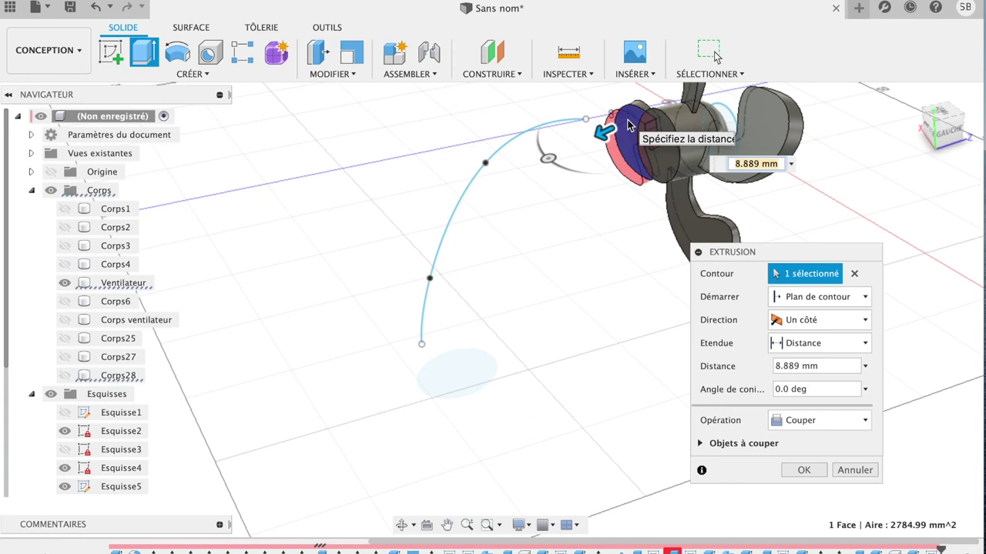
click(64, 284)
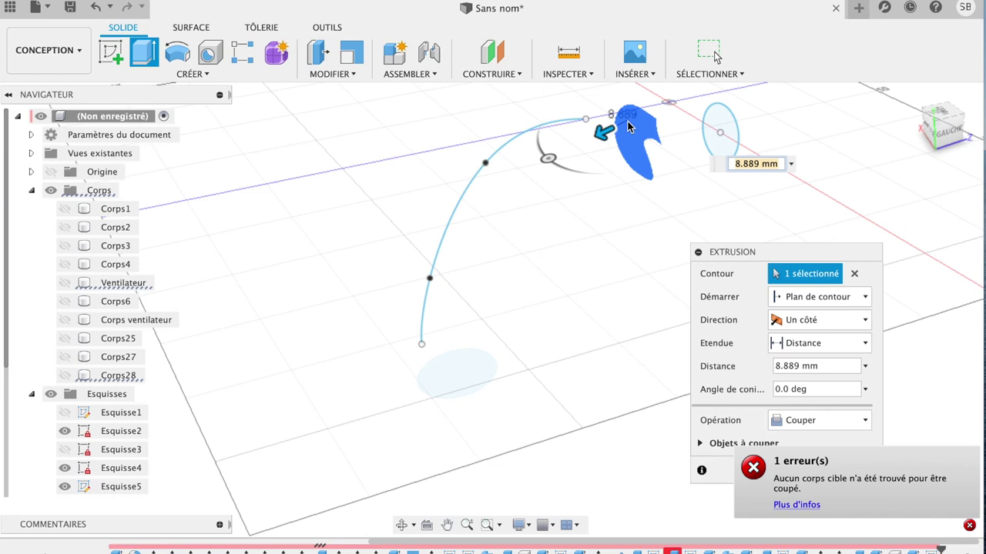
click(855, 275)
click(733, 153)
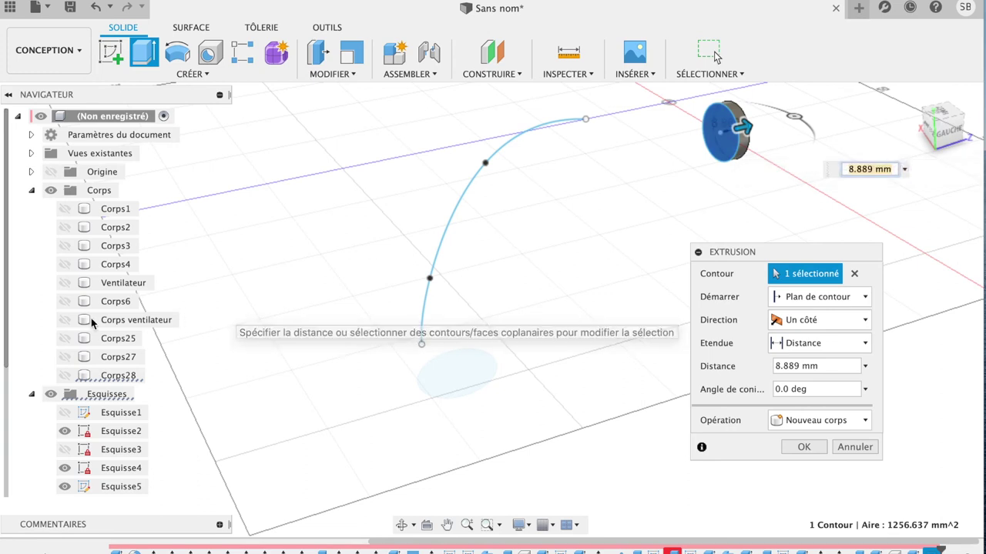
Show Ventilateur and make the circle extrusion two-sided, adjusting both distances
click(64, 284)
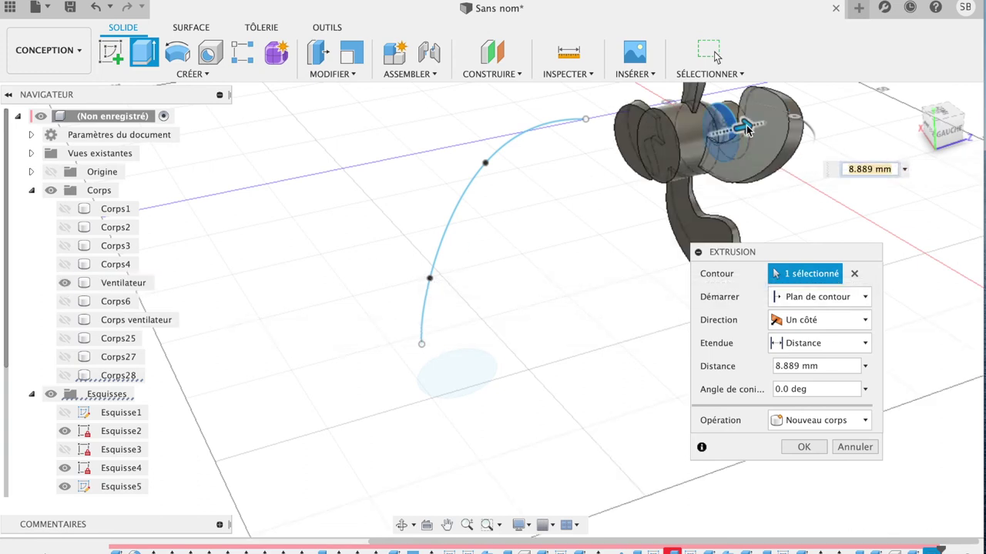
drag(742, 129, 599, 159)
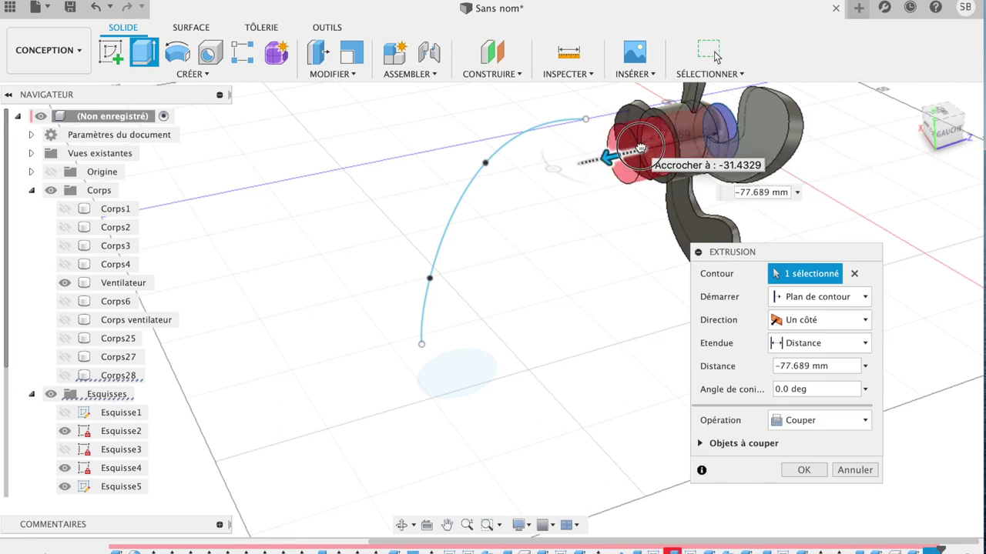
click(848, 322)
click(820, 357)
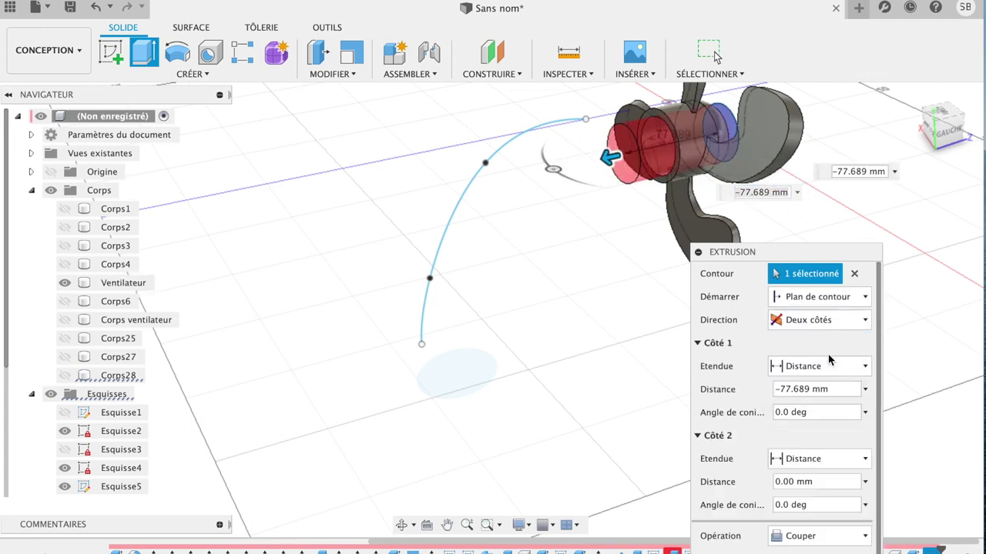
drag(706, 143, 612, 173)
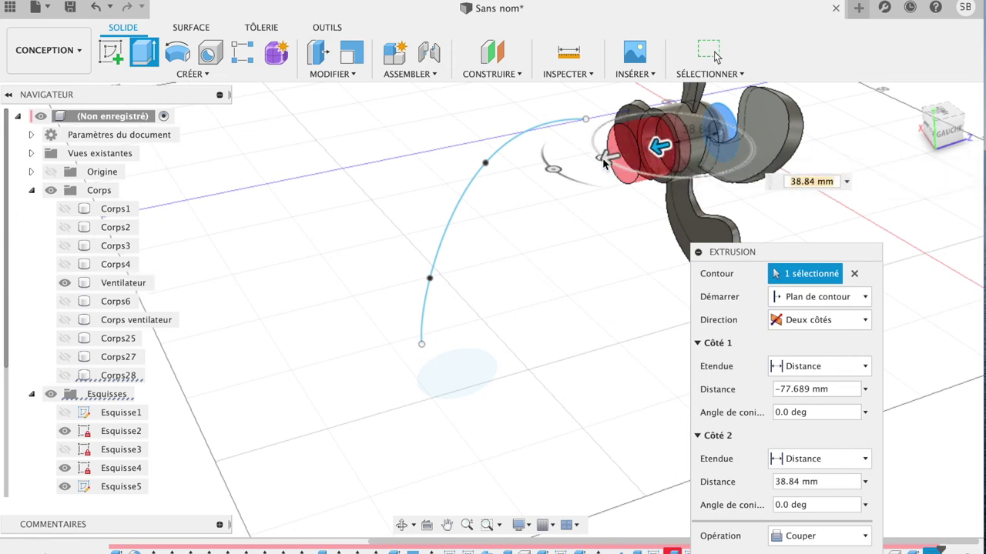
mouse_move(610, 158)
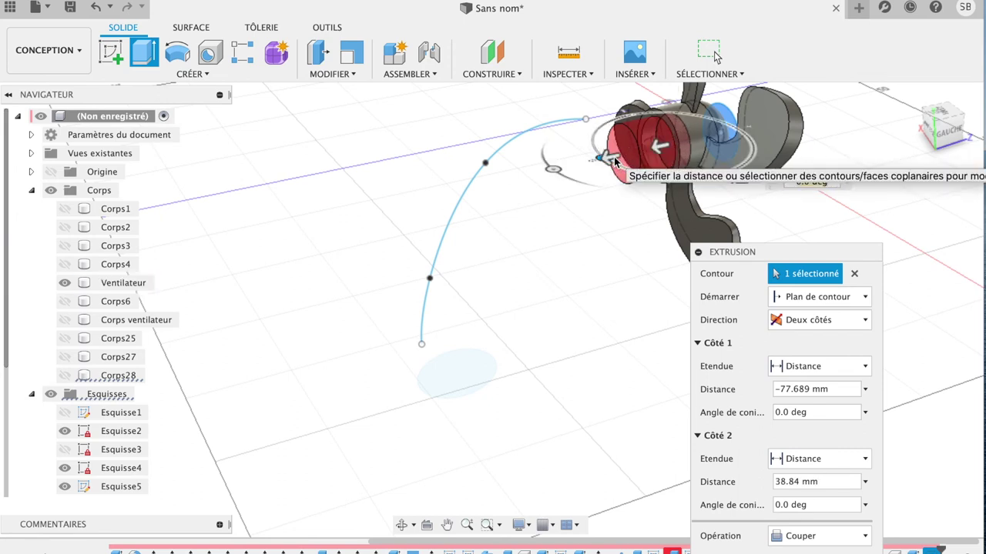
drag(611, 159, 637, 142)
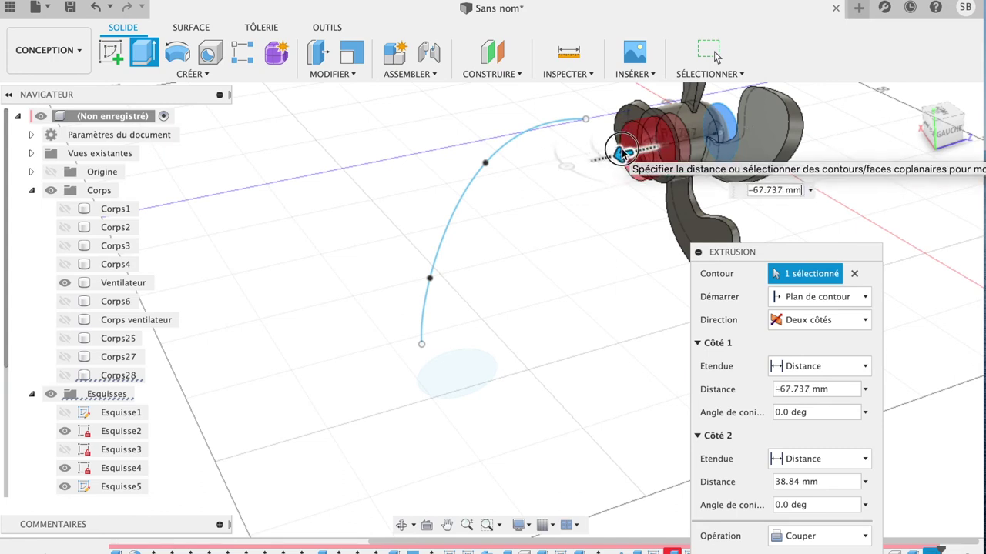
click(955, 131)
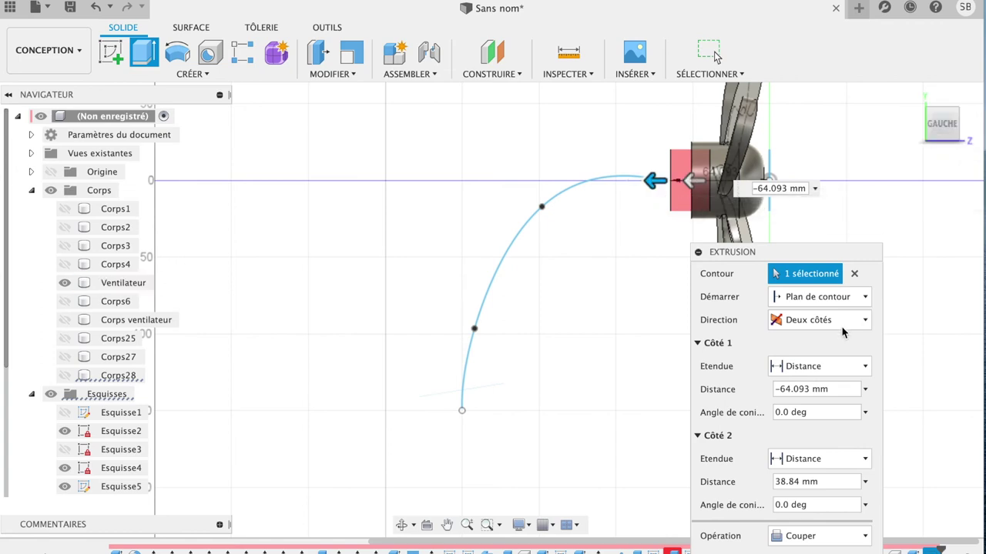
Join the extrusion to the hub, then hide sketches Esquisse4 and Esquisse2
click(830, 539)
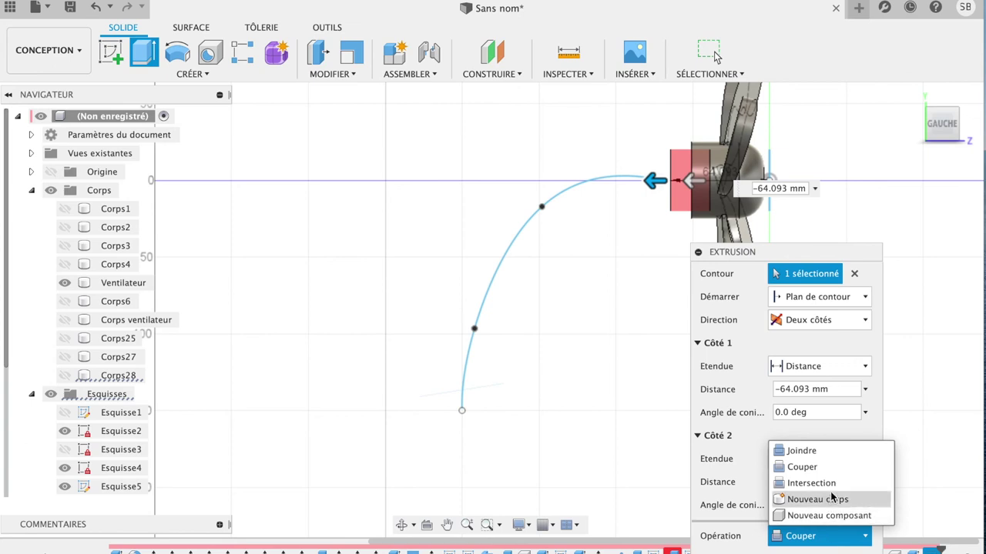
click(824, 454)
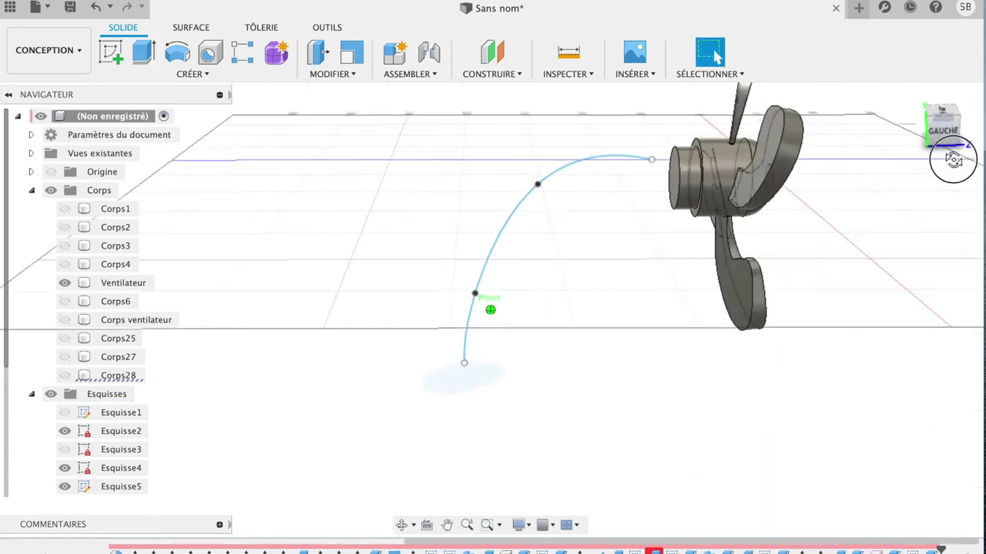
drag(941, 135, 966, 154)
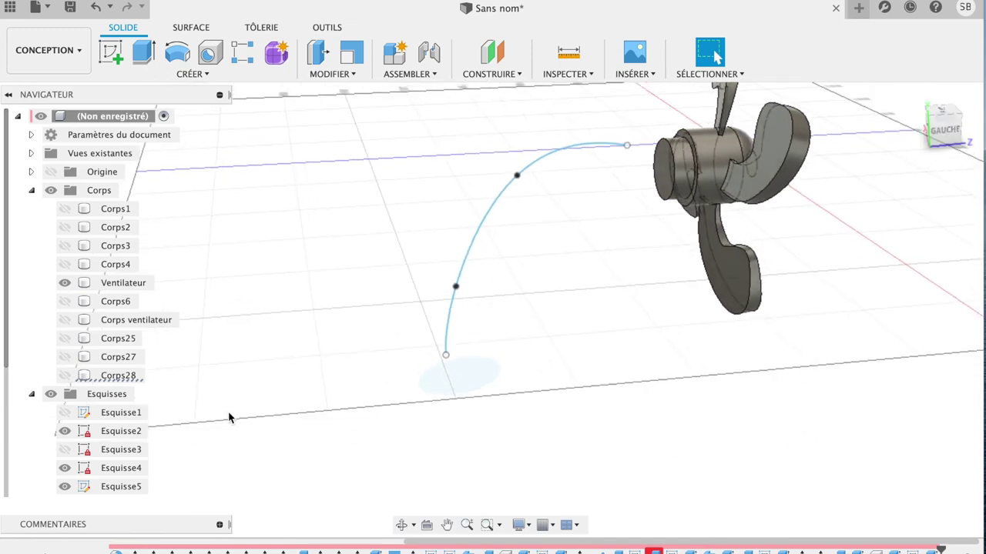
click(64, 468)
click(64, 431)
Hide Esquisse5 and shell the hub's front face with 3 mm inner walls
click(65, 487)
click(667, 171)
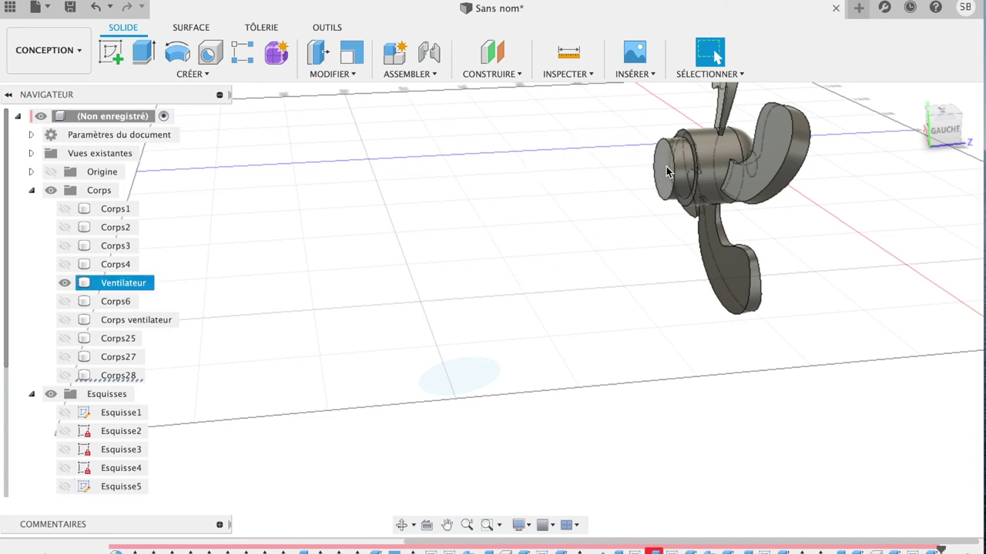
click(667, 171)
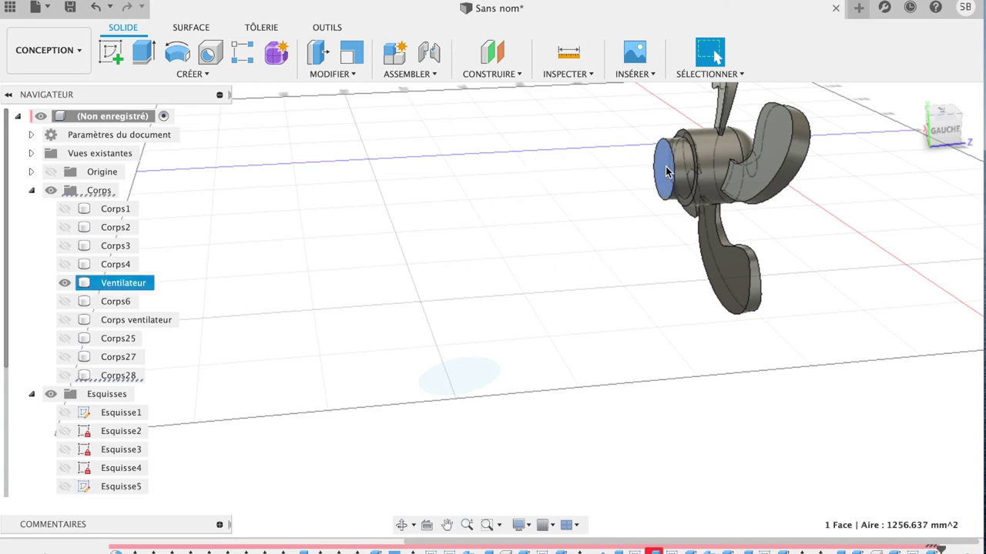
click(331, 74)
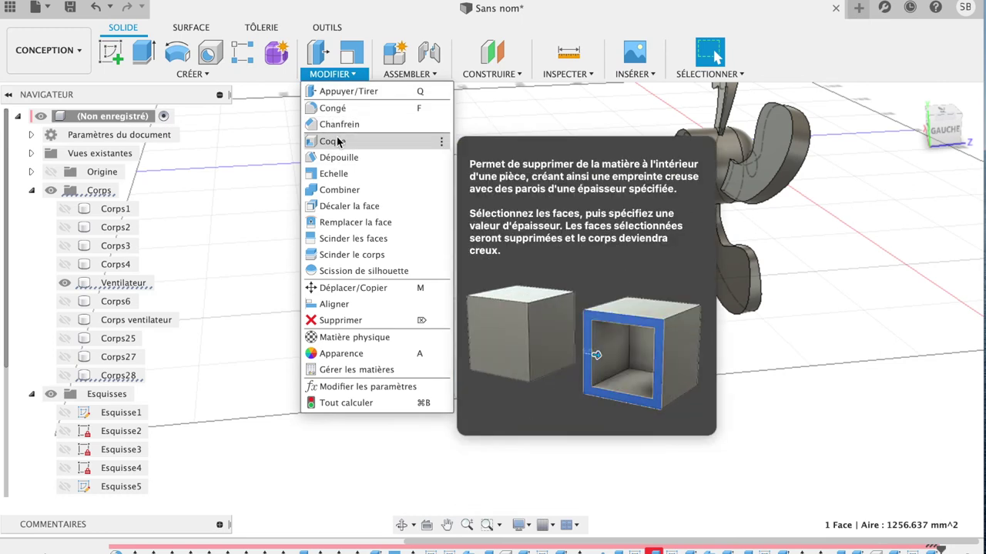
click(333, 140)
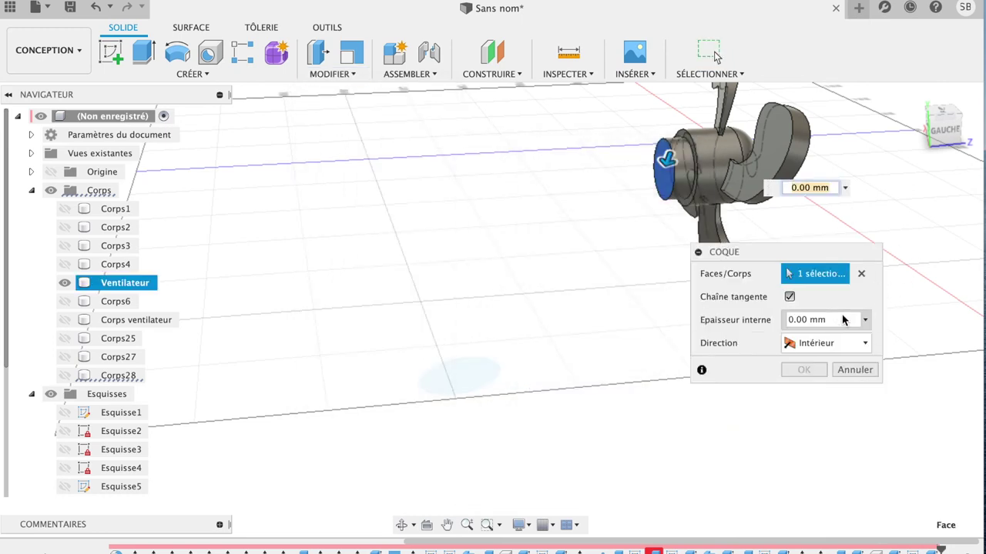
click(866, 320)
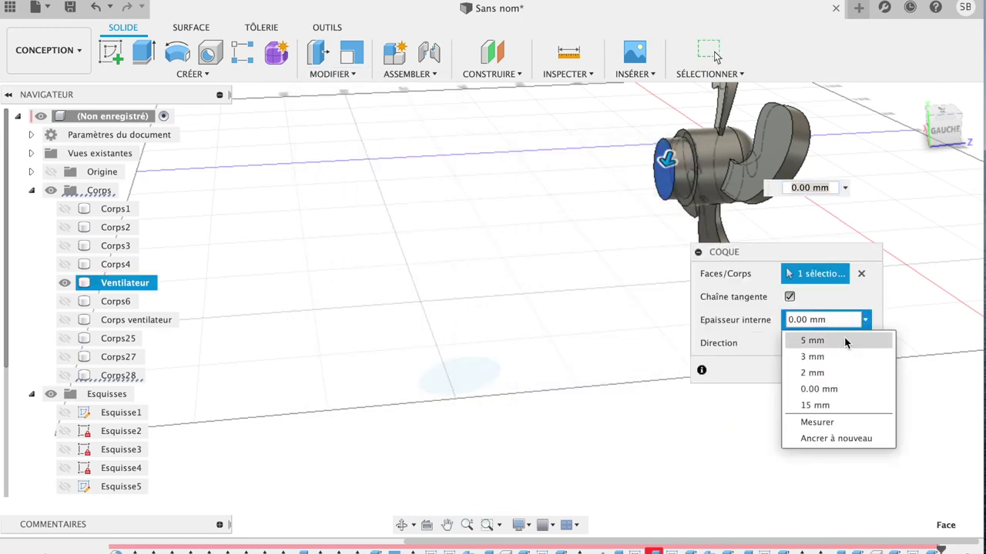
click(830, 356)
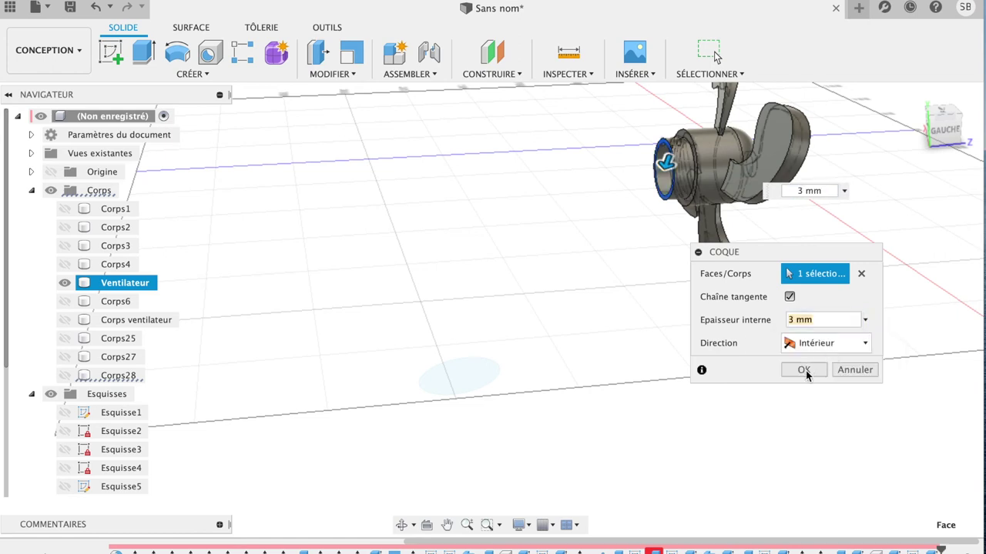
click(803, 370)
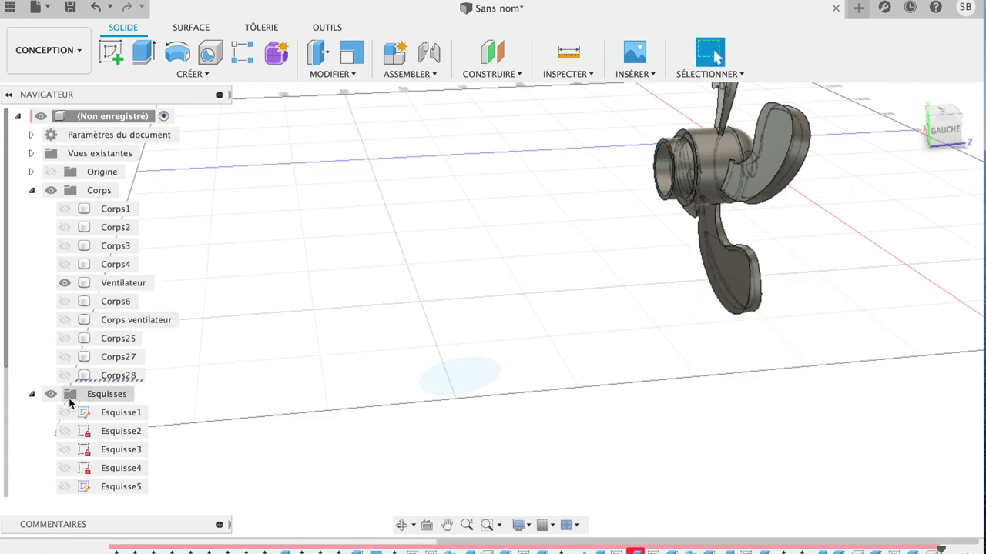
Show the hose and Corps28, then move the collar -8.054 mm along Z onto the hub
click(64, 321)
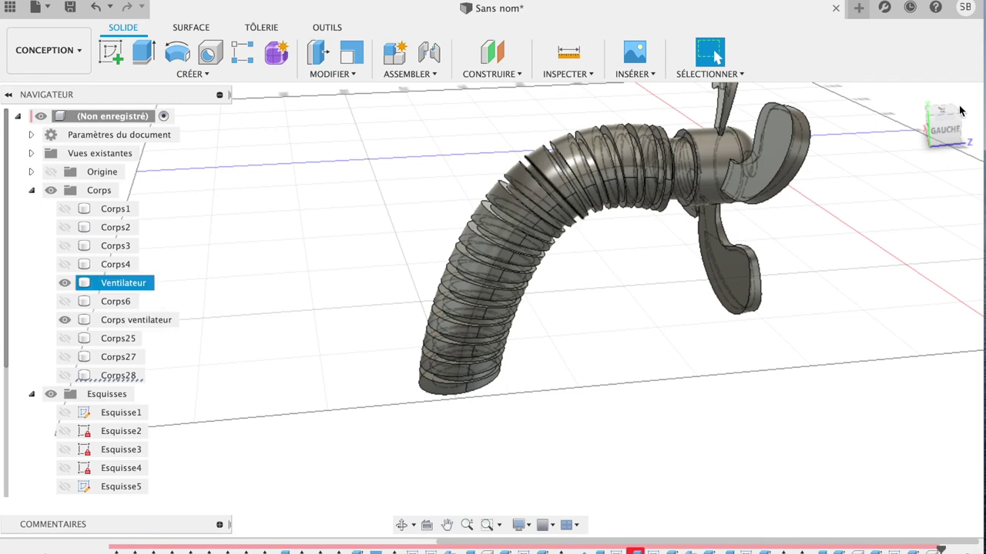
drag(939, 133, 890, 123)
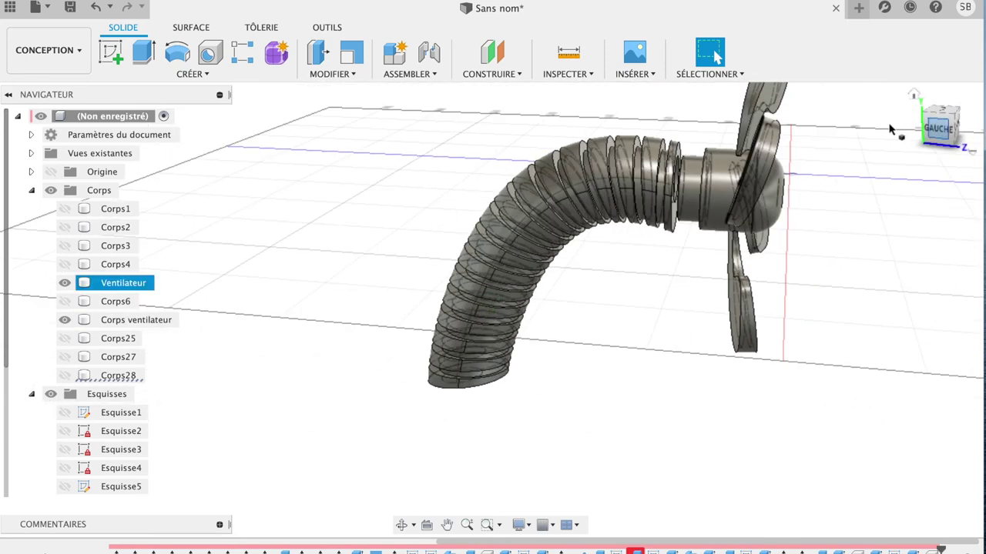
click(65, 376)
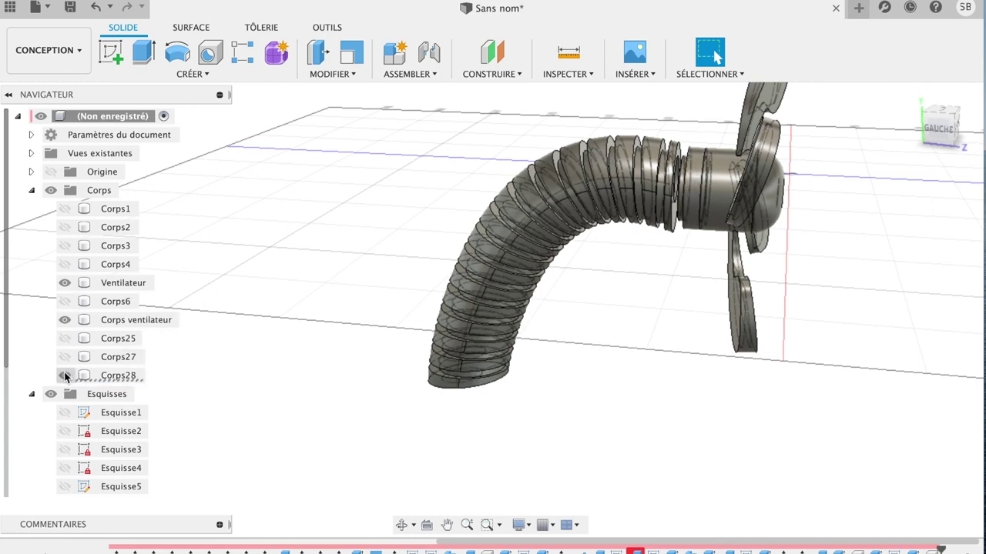
click(119, 376)
key(m)
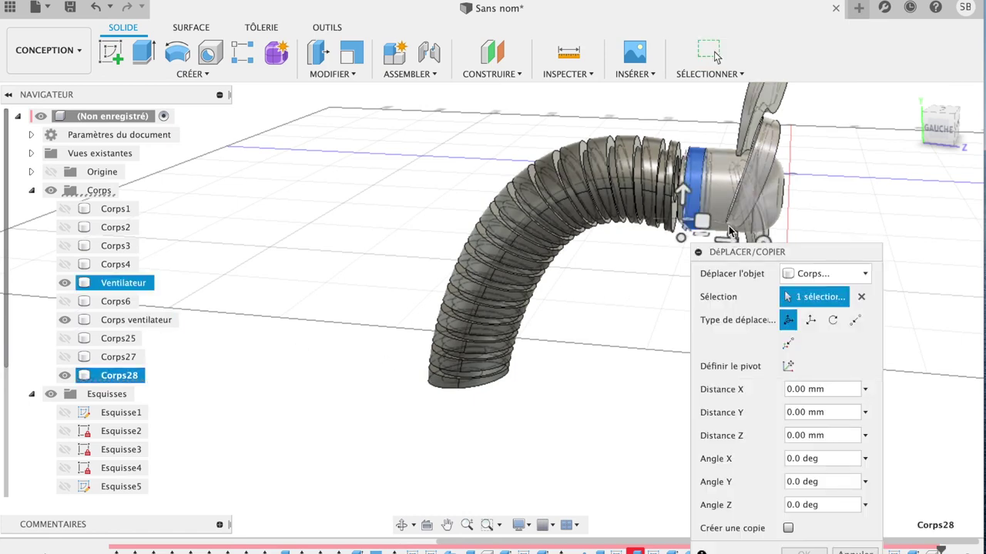
drag(731, 238, 714, 237)
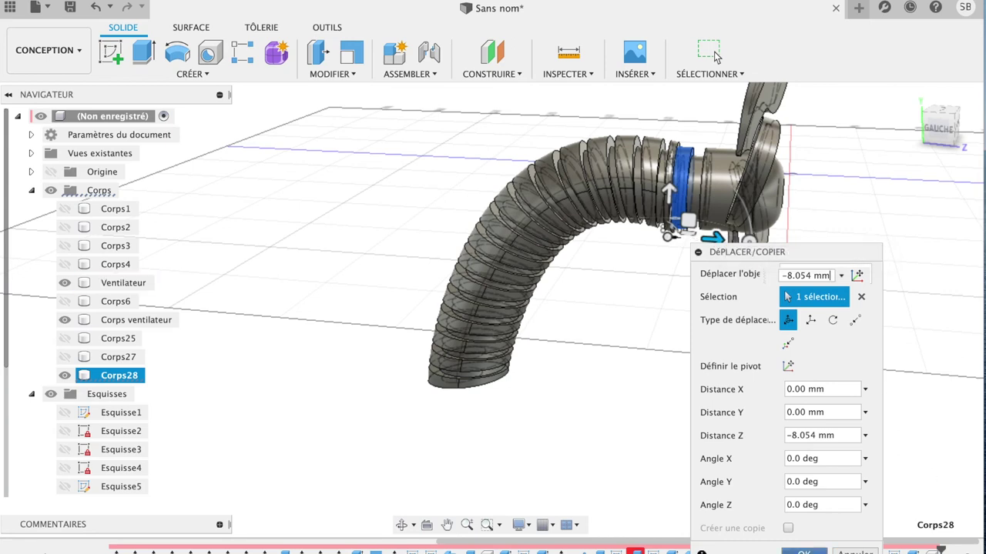
key(Return)
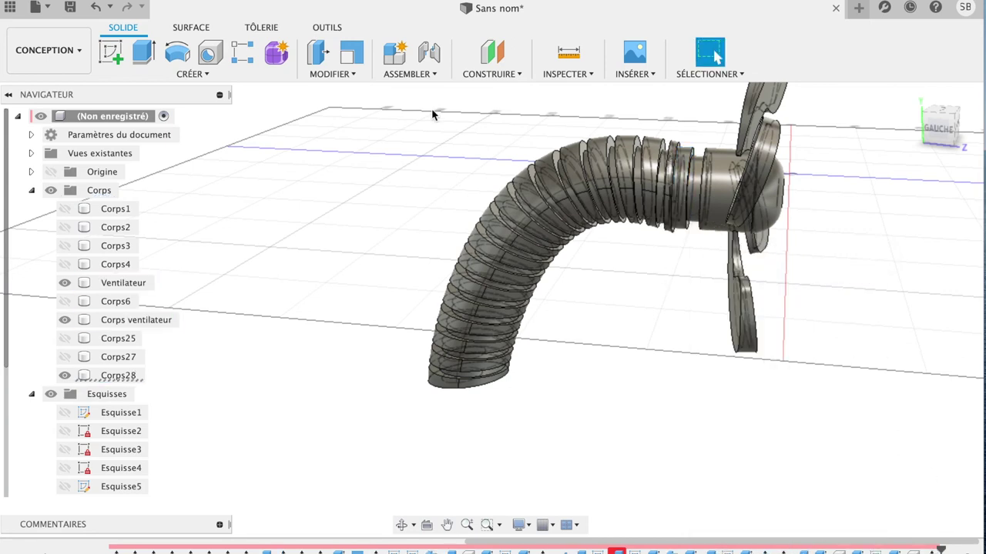
Combine the red Corps28 ring into the Corps ventilateur hose using Join
click(343, 75)
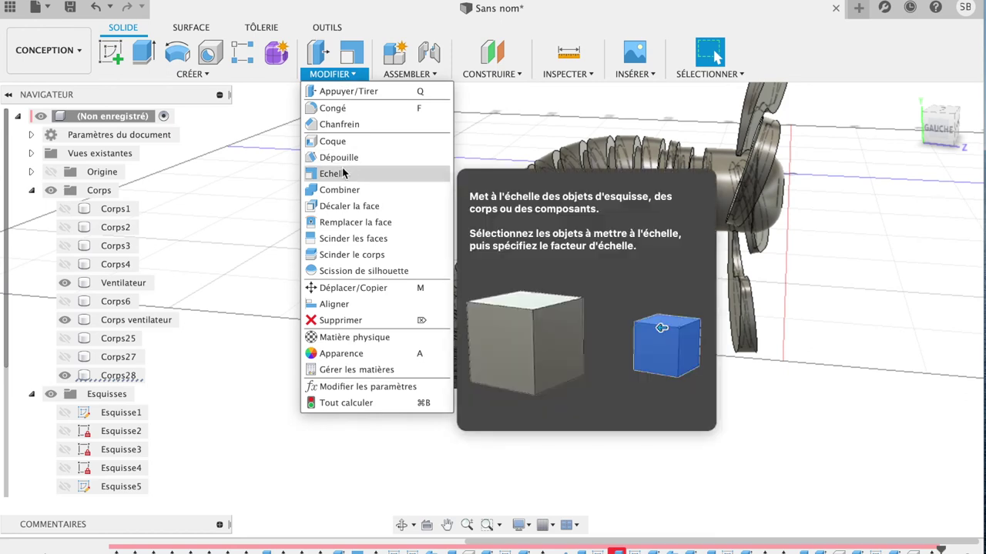
click(338, 190)
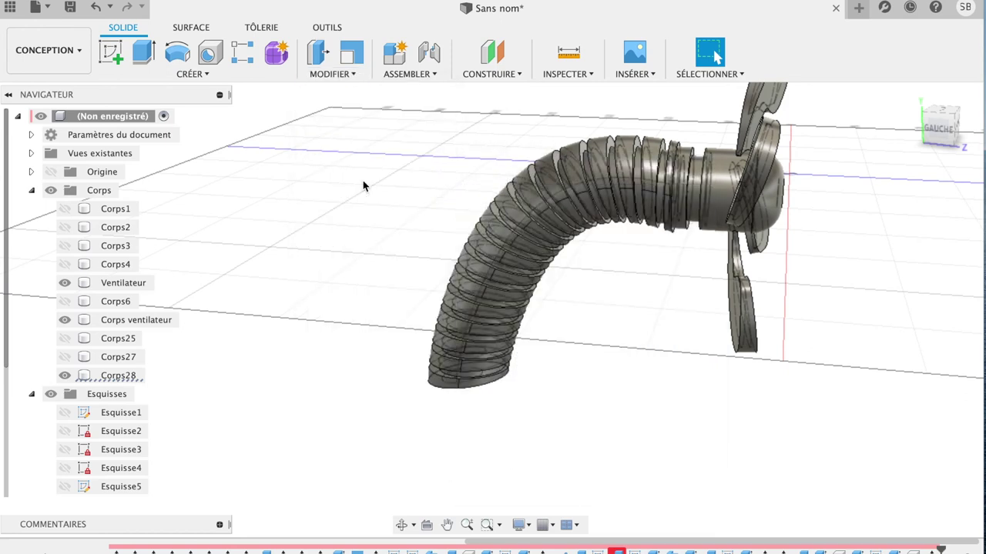
click(589, 181)
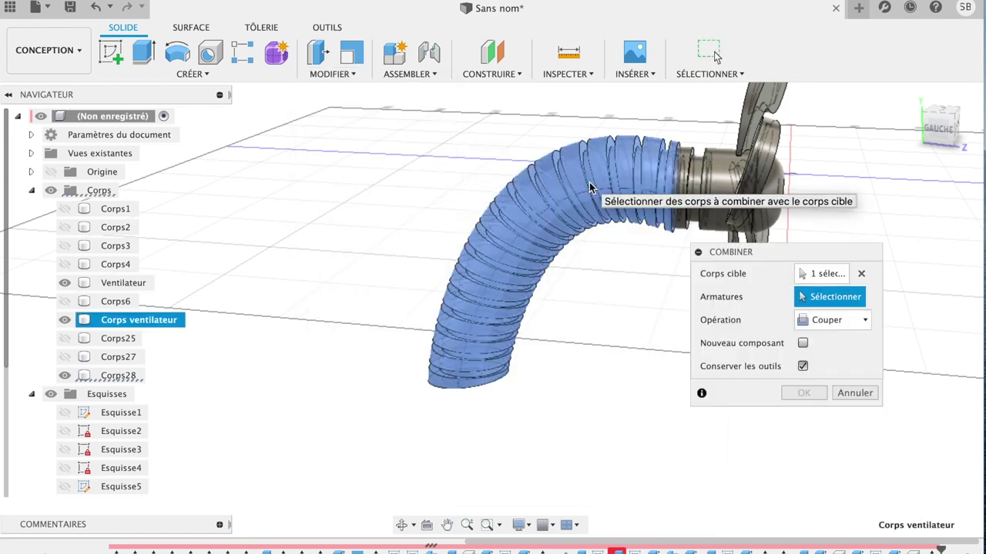
click(686, 162)
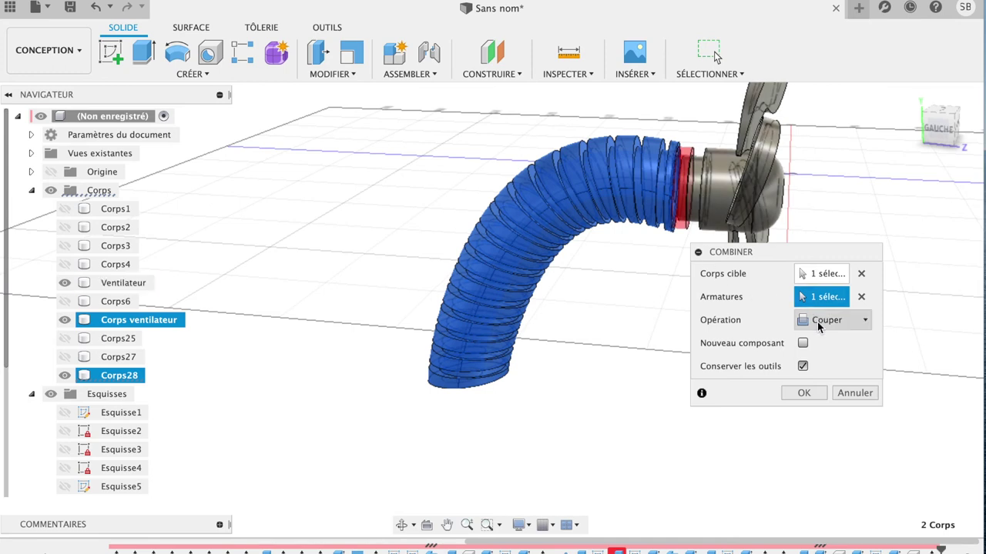
click(817, 321)
click(820, 340)
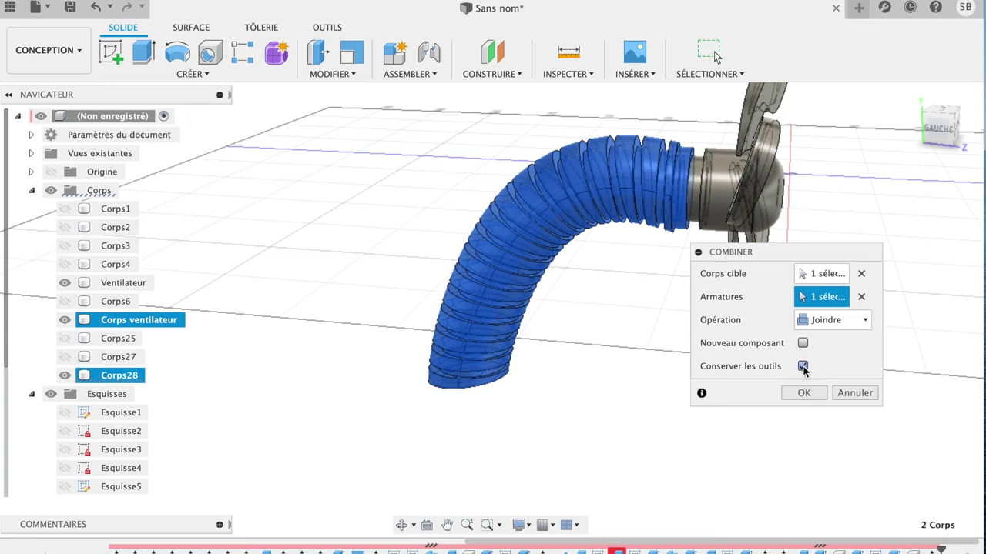
click(798, 393)
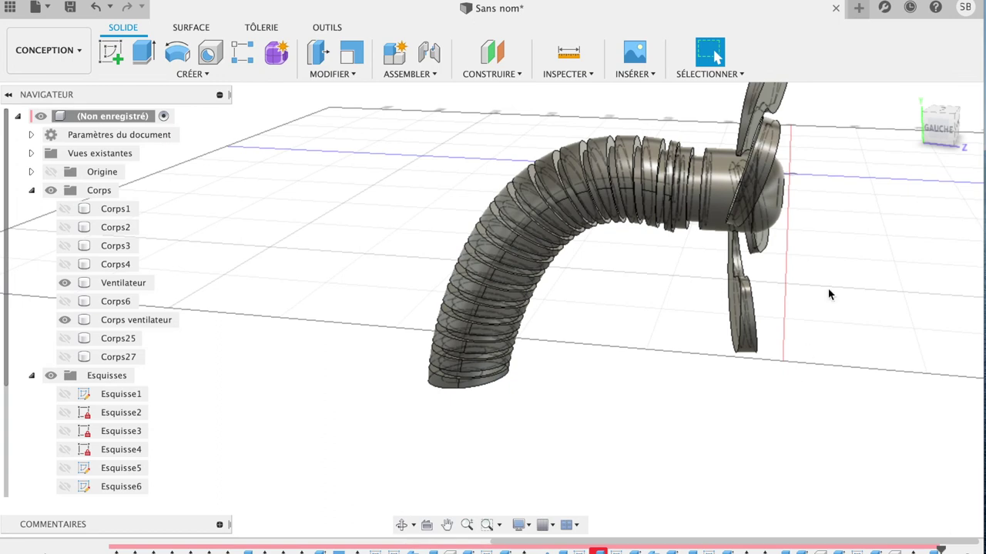
click(573, 188)
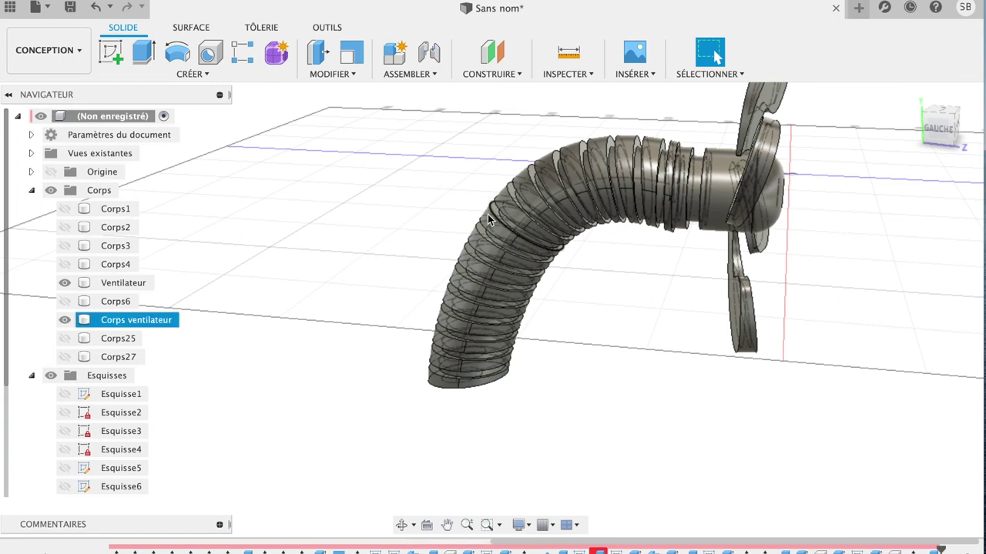
View the model from the left and pan and zoom in on the hose end
click(65, 285)
click(64, 284)
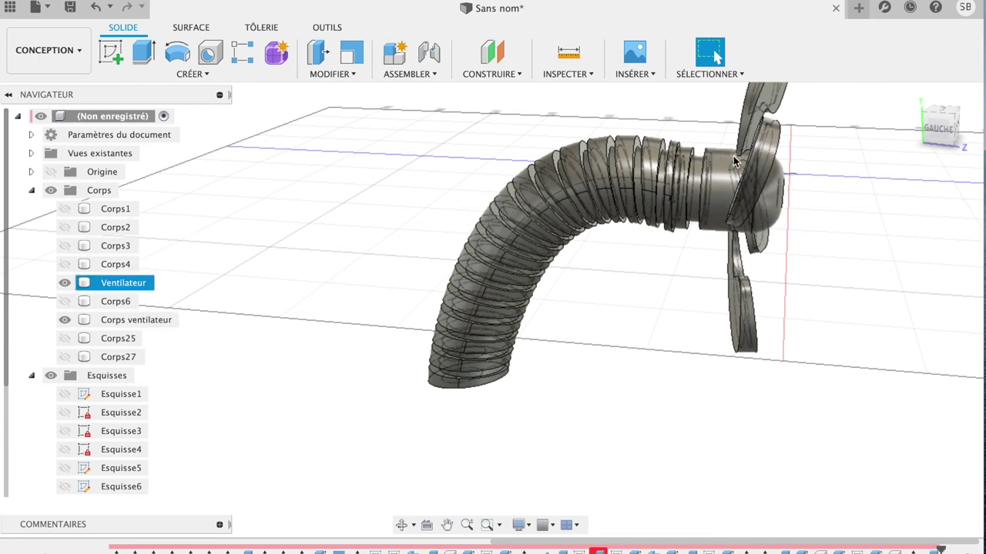
click(923, 145)
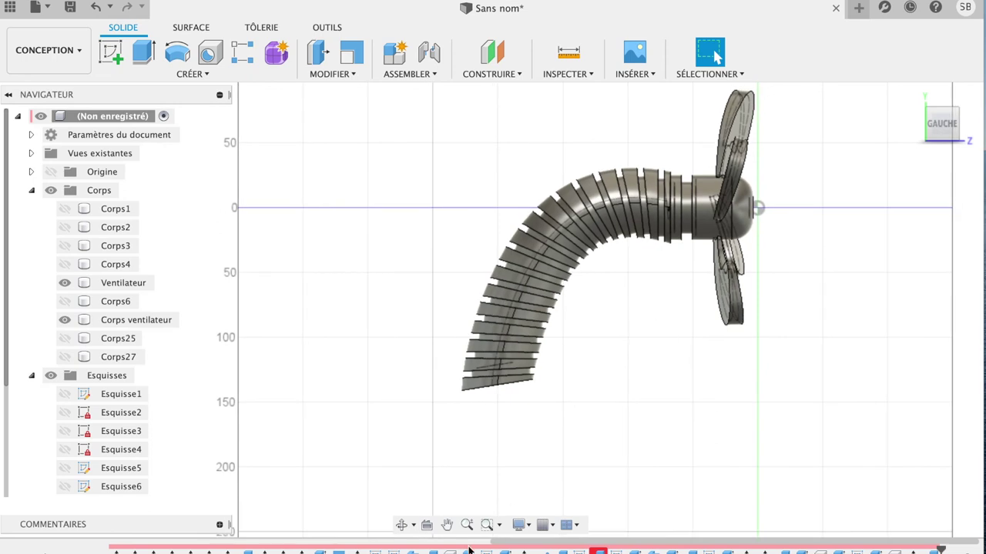
click(446, 524)
mouse_move(673, 313)
mouse_down()
mouse_move(537, 458)
mouse_move(541, 406)
mouse_up()
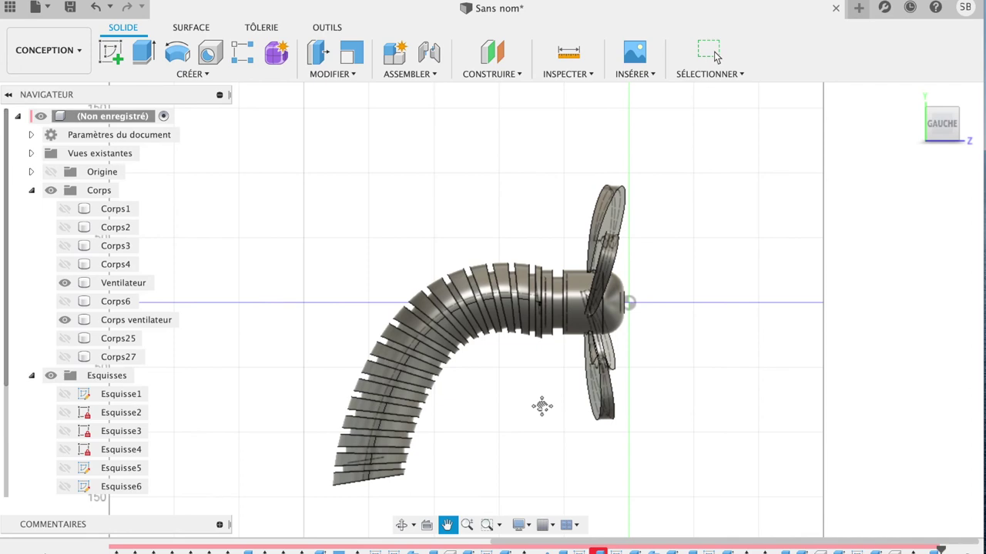
scroll(541, 406, up, 1)
scroll(541, 406, up, 1)
scroll(541, 406, up, 1)
scroll(541, 406, up, 1)
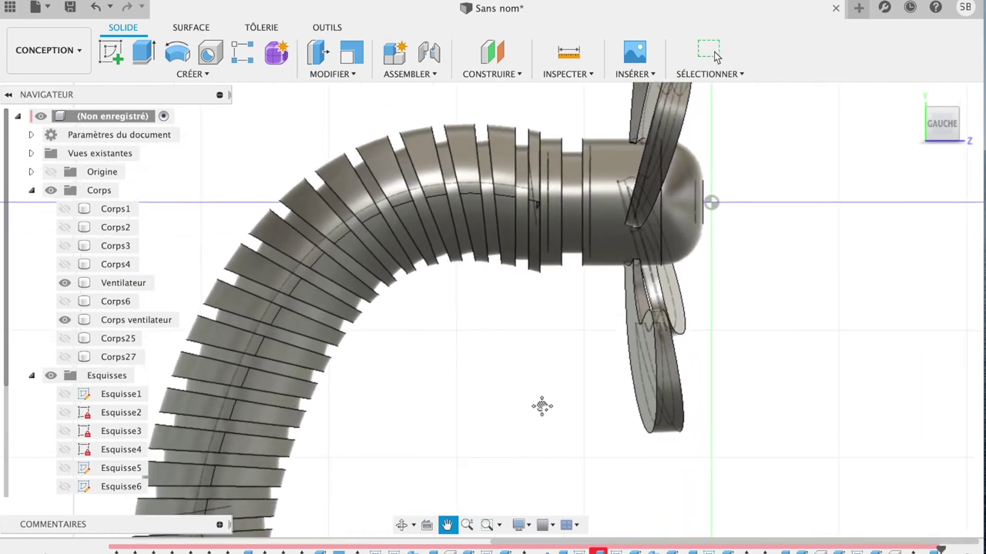
key(Escape)
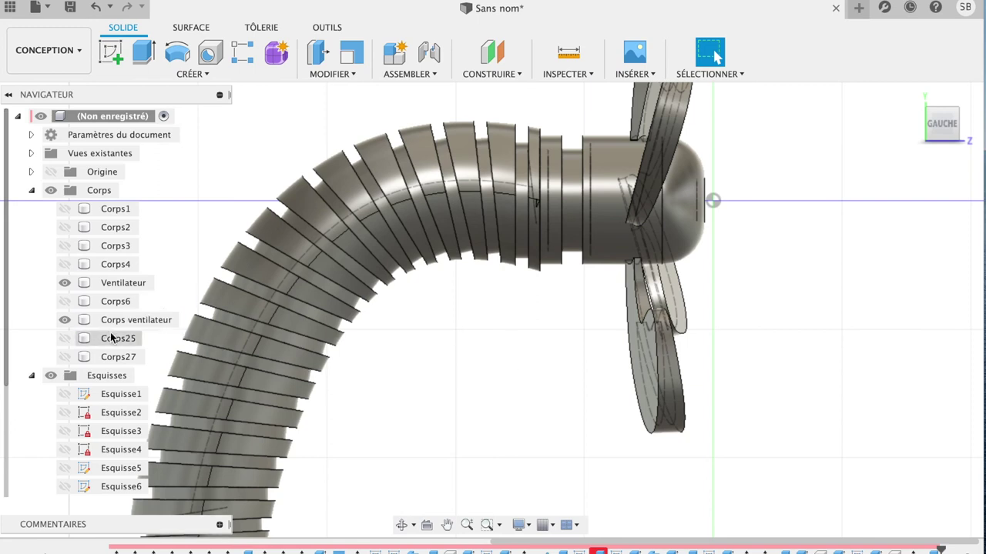
Hide the Ventilateur fan and pick the hose's 706.858 mm² end rim for extrusion
click(64, 282)
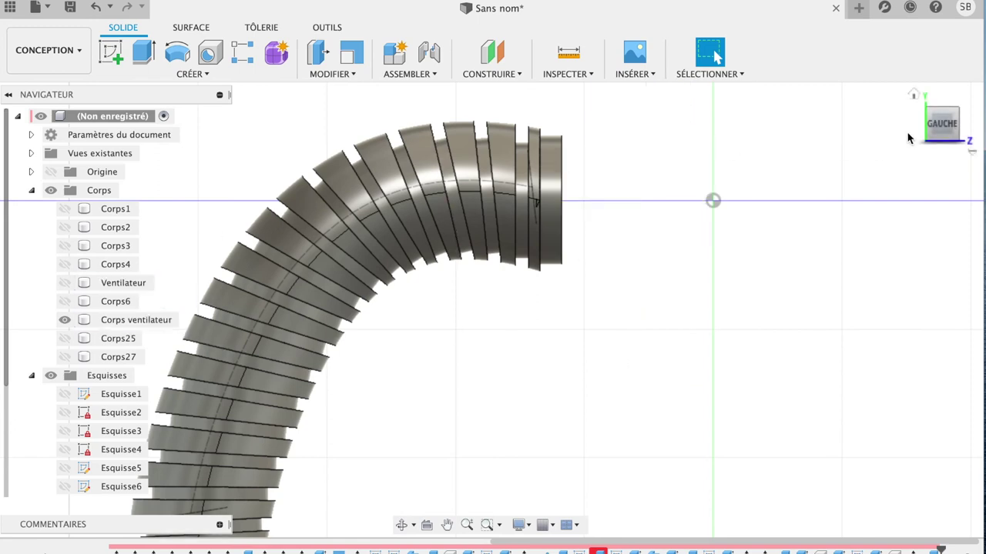
click(965, 124)
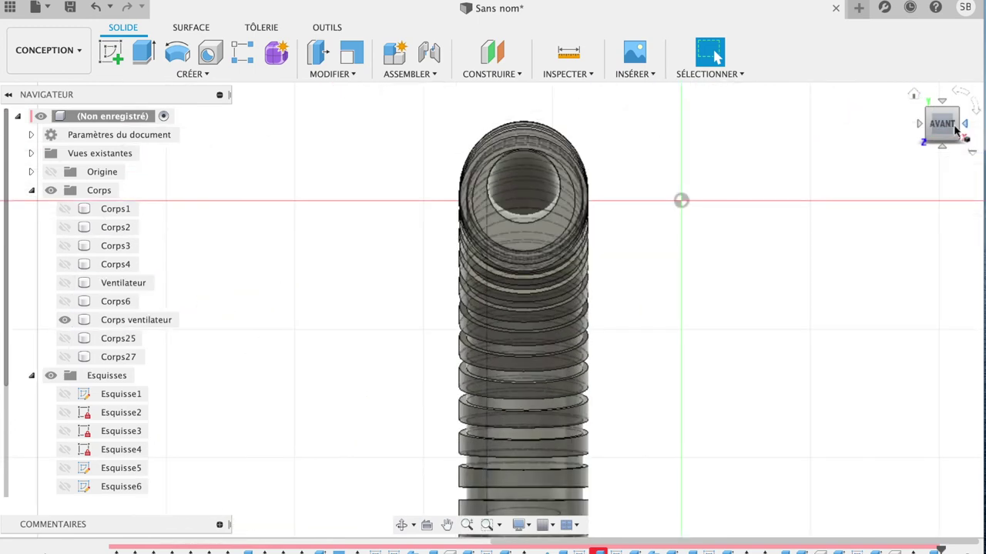
mouse_move(927, 123)
click(929, 128)
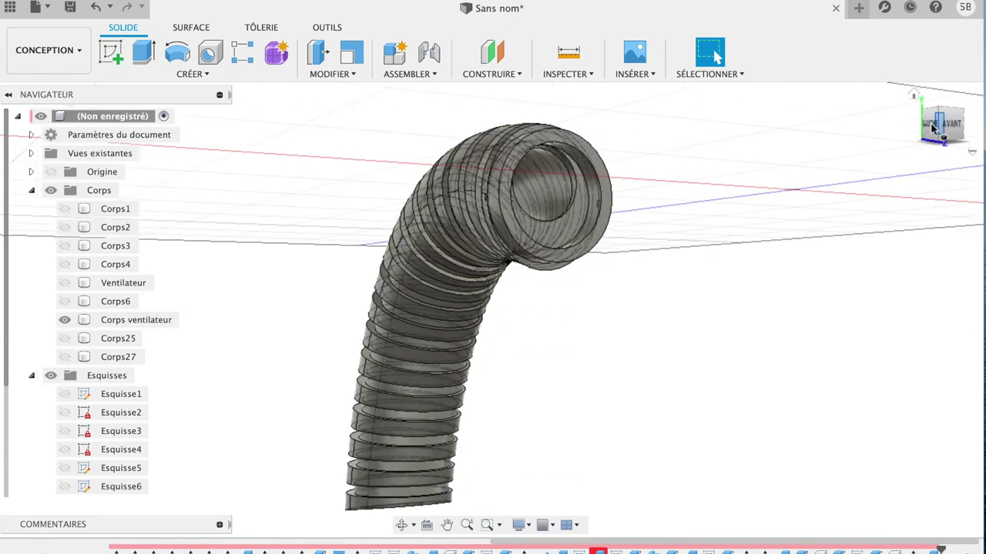
click(575, 145)
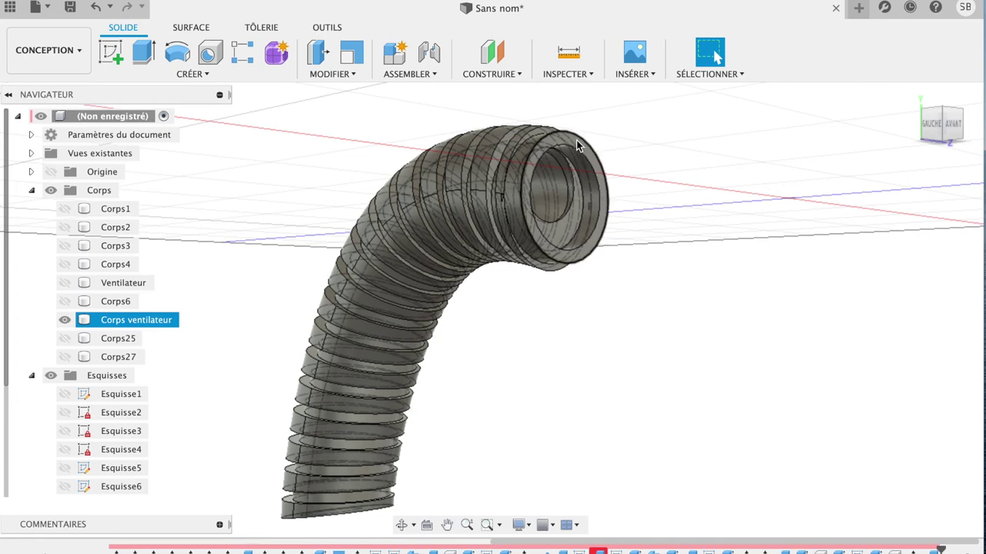
click(575, 145)
key(e)
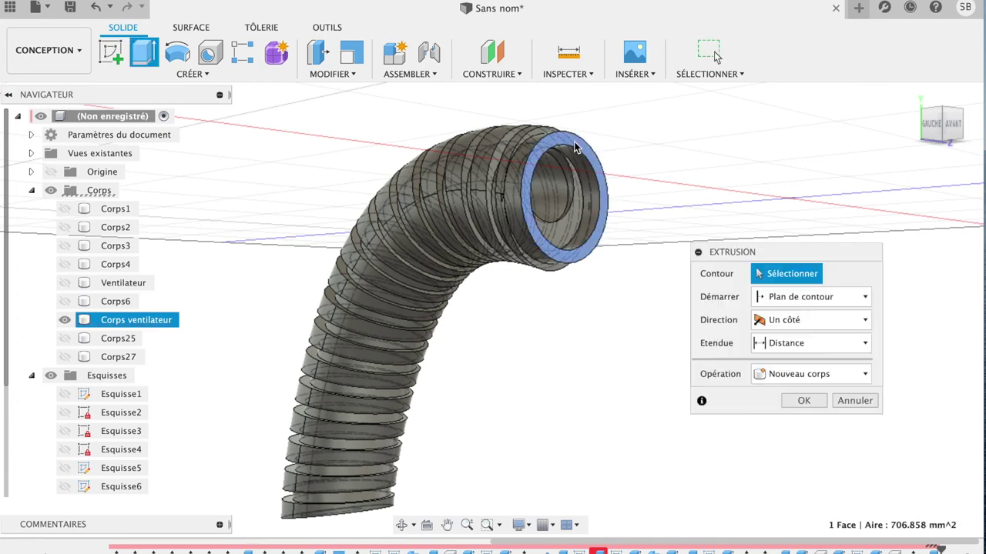
Extrude the hose's end rim 8.088 mm, joined to the hose, with the fan hidden
click(65, 283)
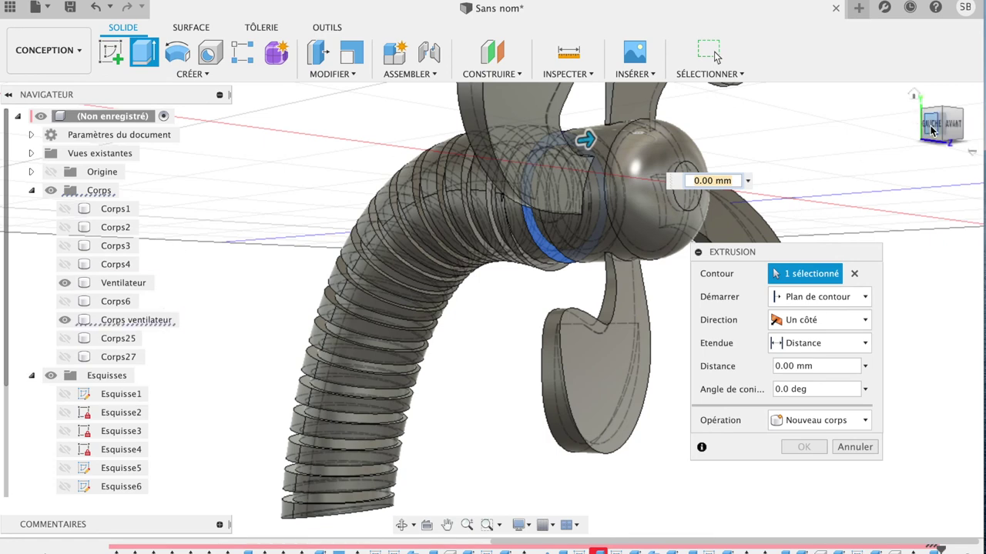
click(924, 123)
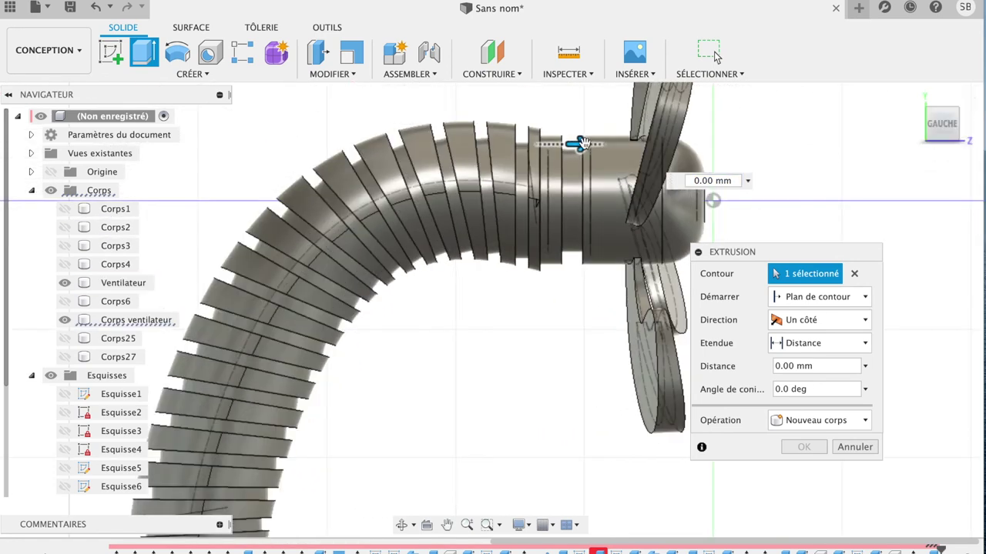
drag(577, 144, 603, 143)
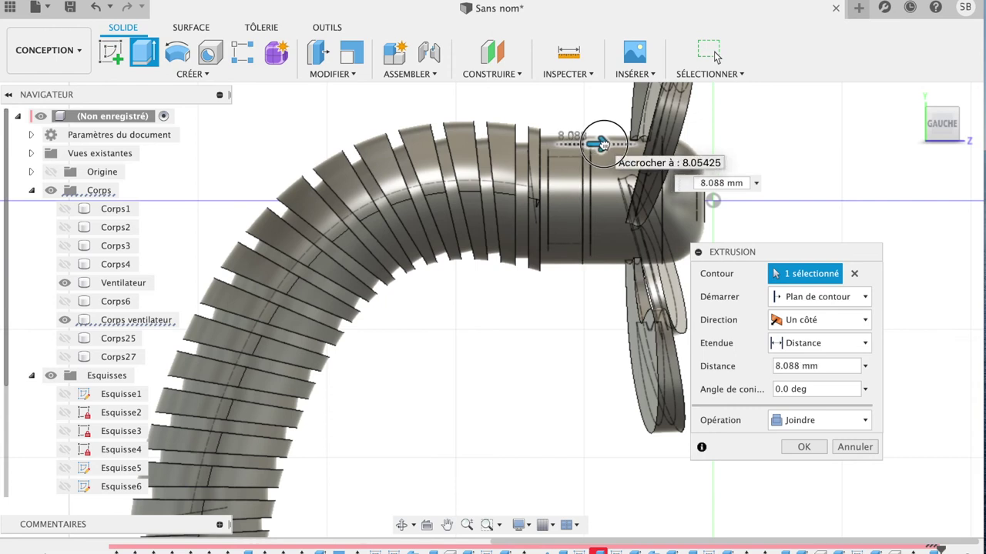
drag(602, 144, 603, 144)
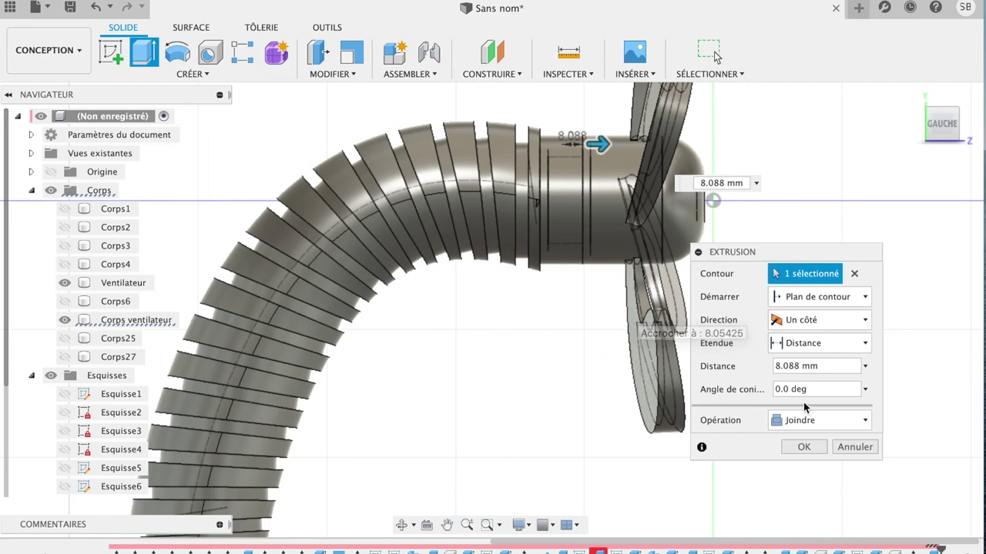
click(821, 421)
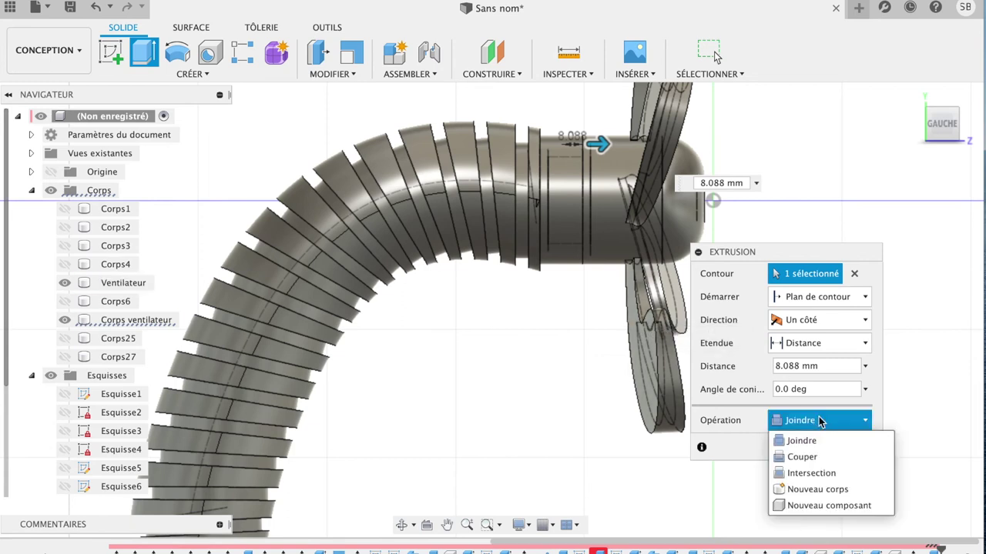
click(65, 284)
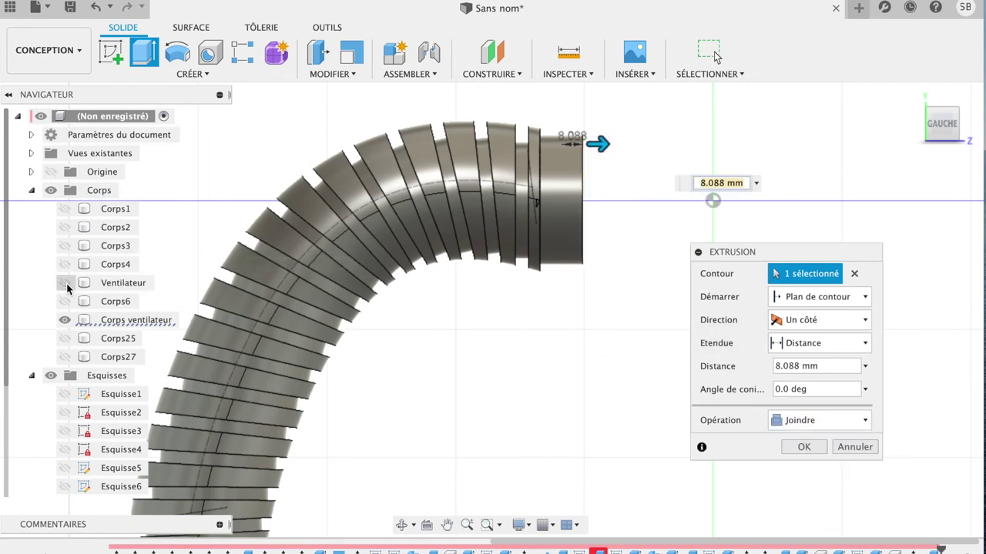
click(804, 447)
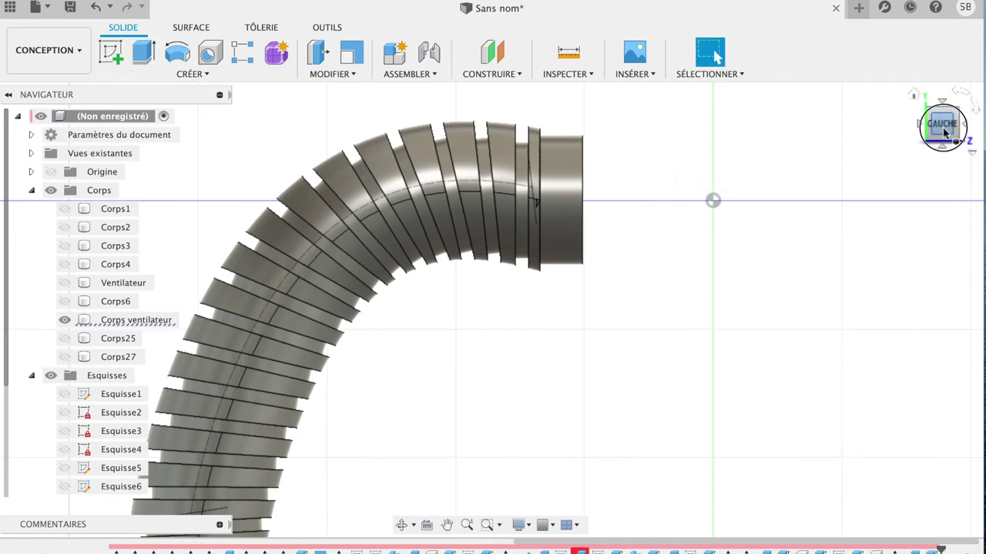
drag(946, 132, 882, 134)
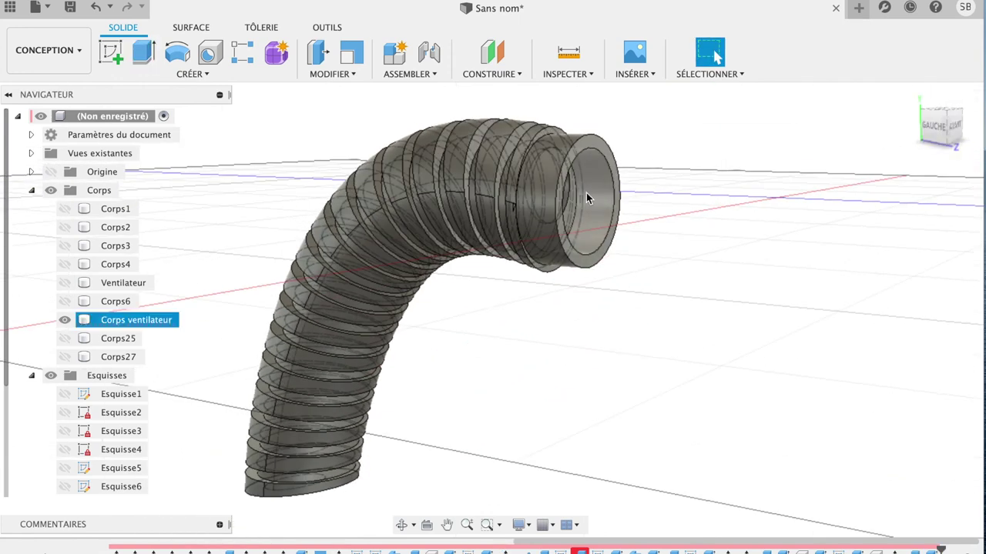
Show the fan body, hide the hose body, and select the hub's cylindrical face
key(Escape)
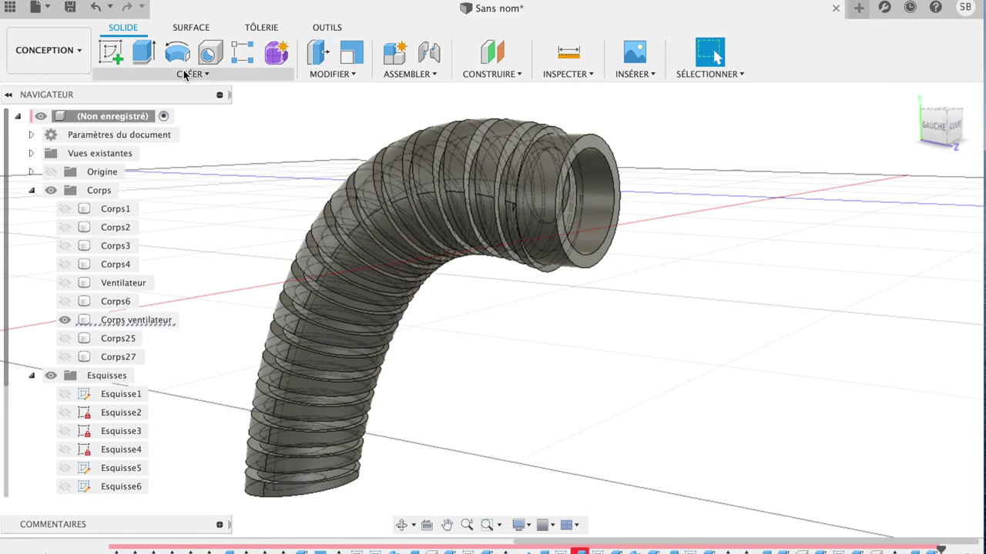
click(64, 282)
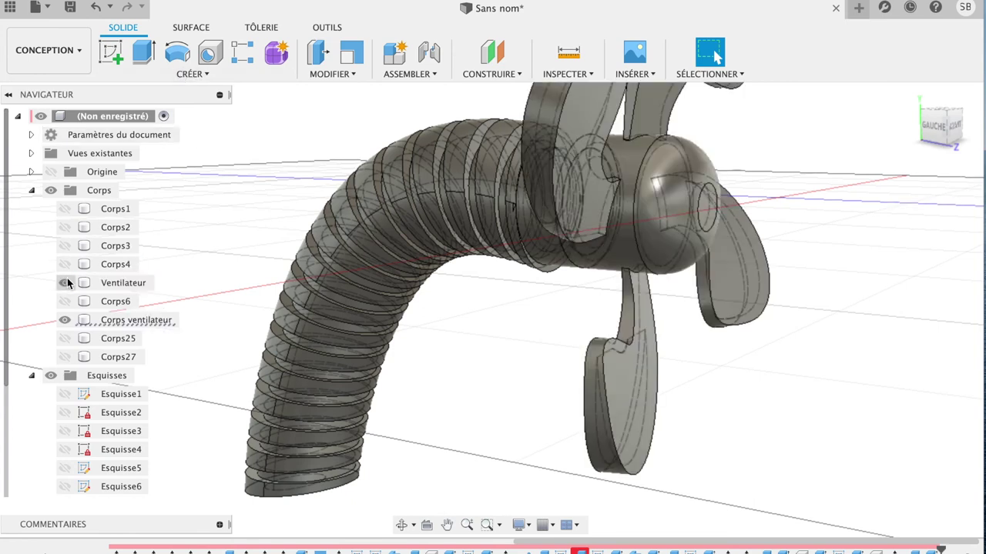
click(65, 319)
click(119, 283)
key(Escape)
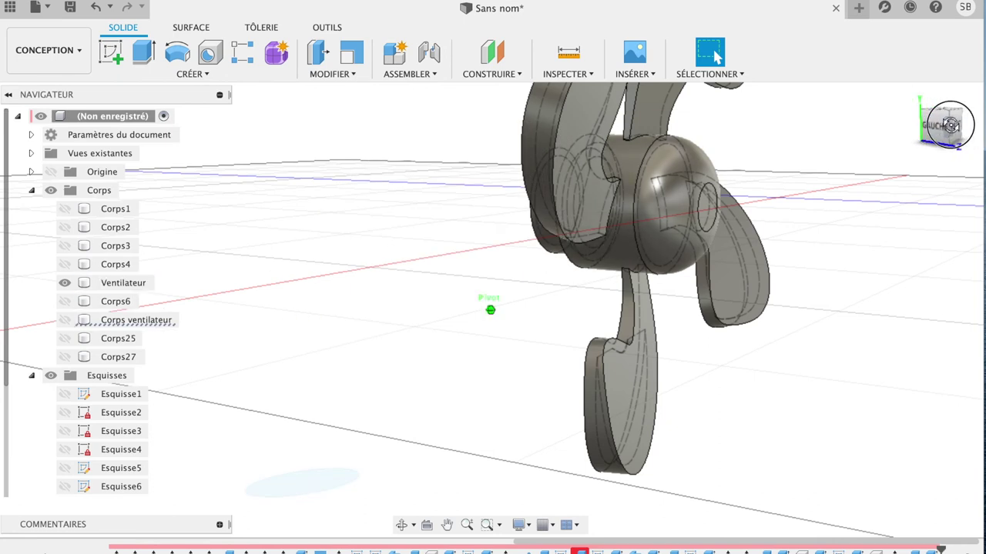
drag(946, 124, 969, 126)
click(557, 206)
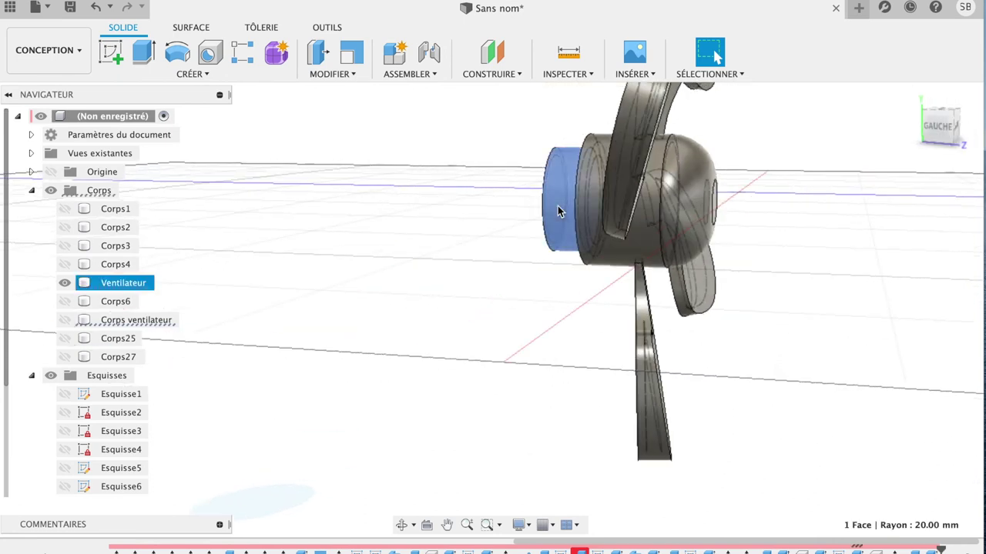
Add a modelled M40x3 ISO metric thread, class 6g, to the fan hub face
click(205, 74)
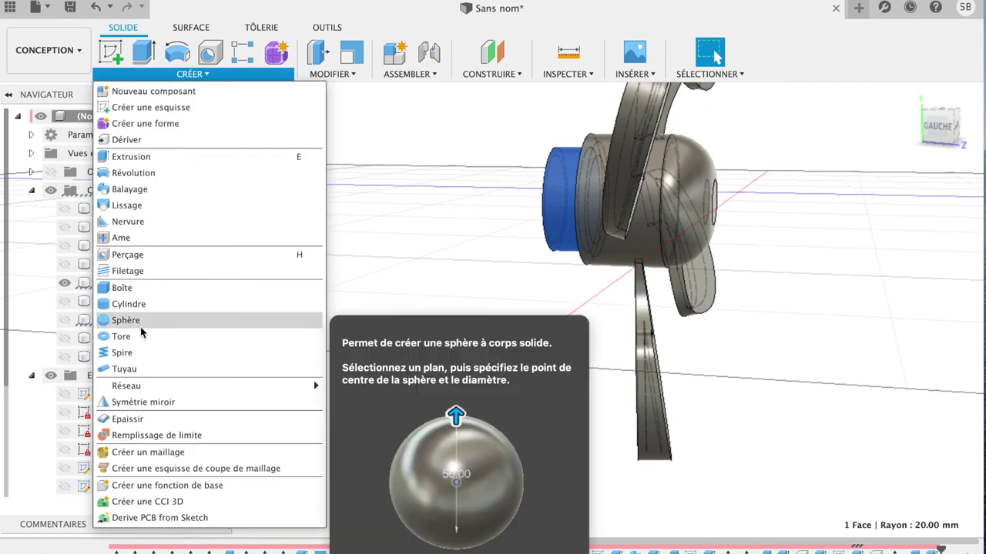
click(142, 270)
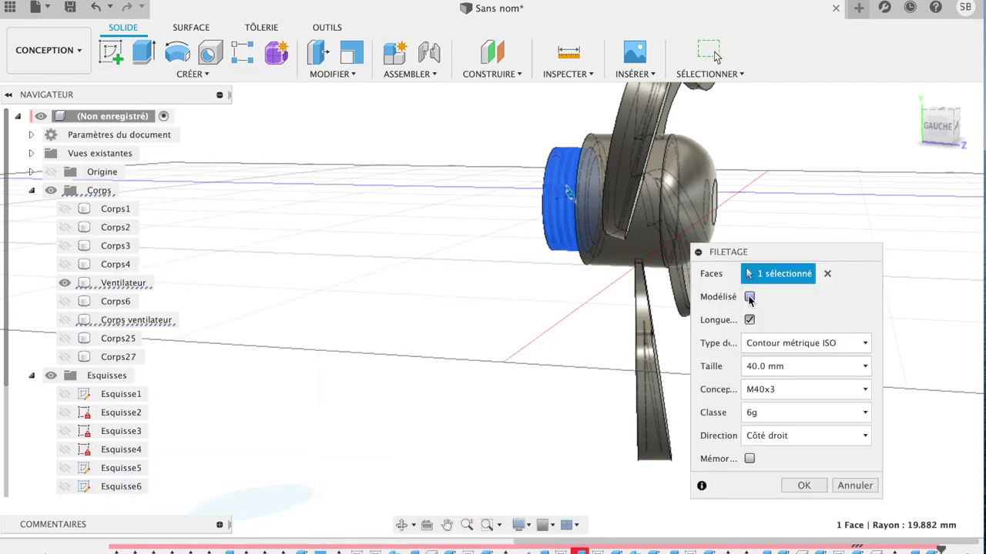
click(749, 297)
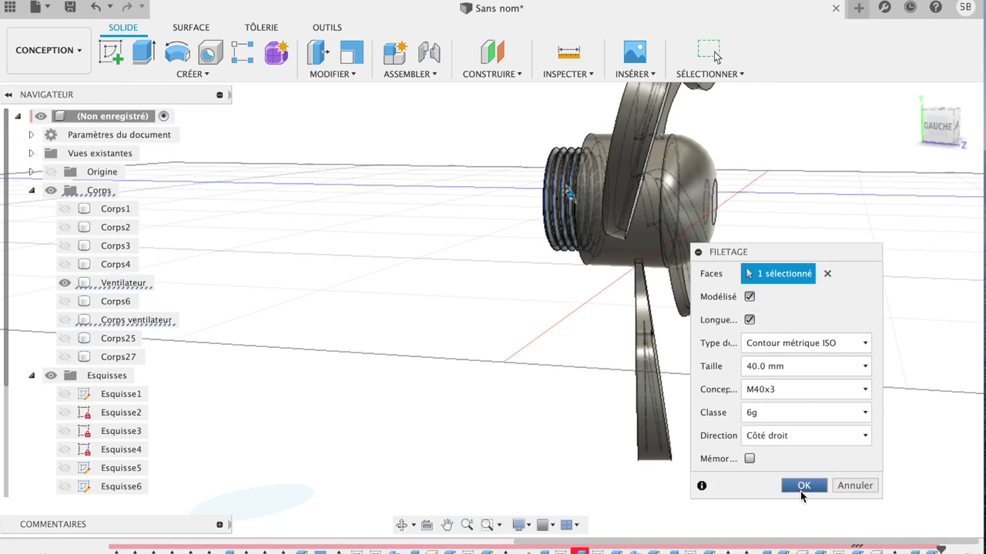
click(749, 459)
click(801, 493)
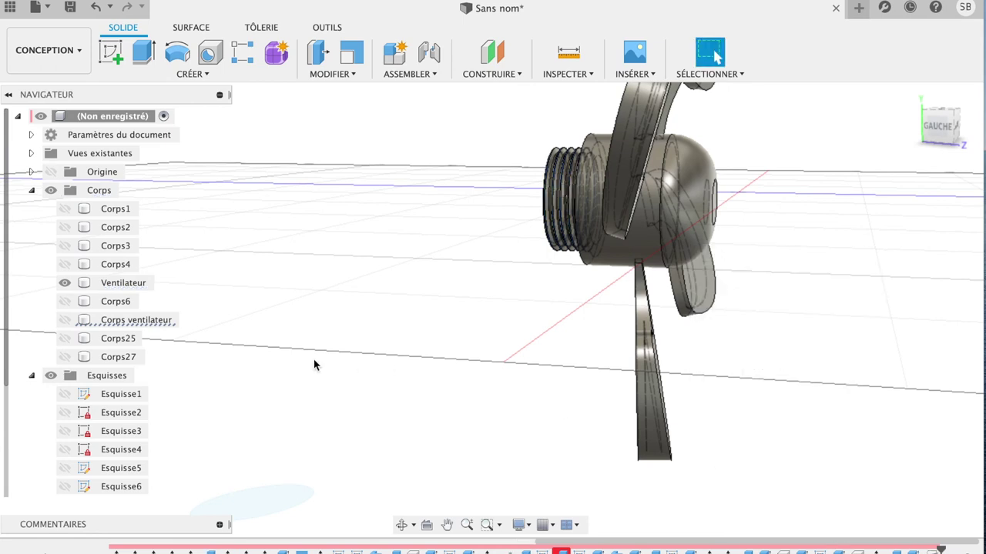
click(67, 327)
Show Corps ventilateur, hide Ventilateur, leave Corps6 hidden, and select the hose end's inner face
click(65, 322)
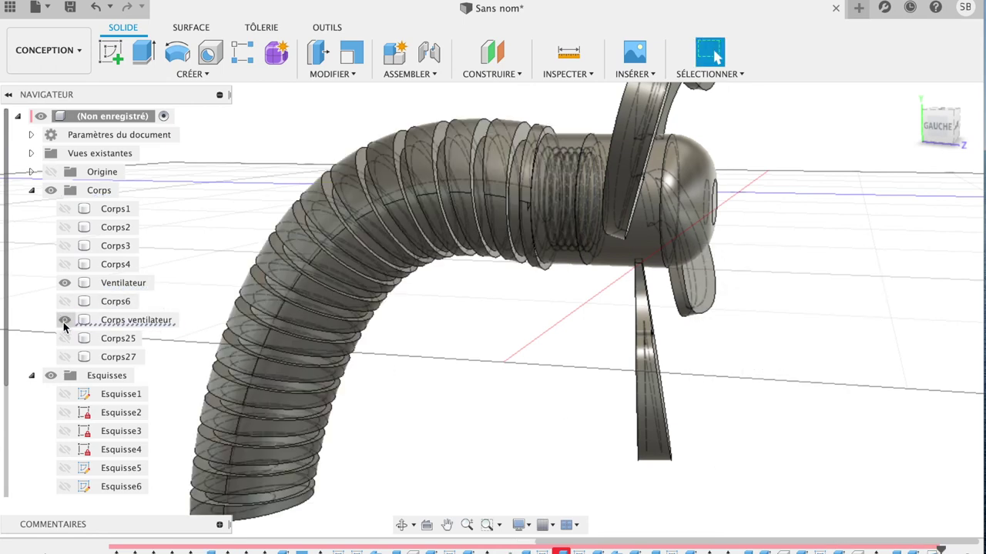
click(65, 283)
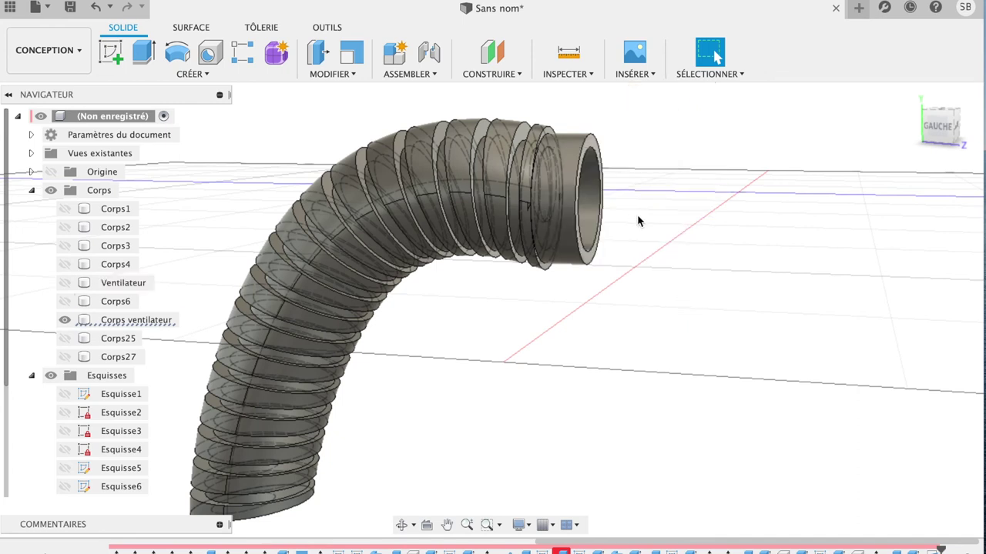
click(592, 199)
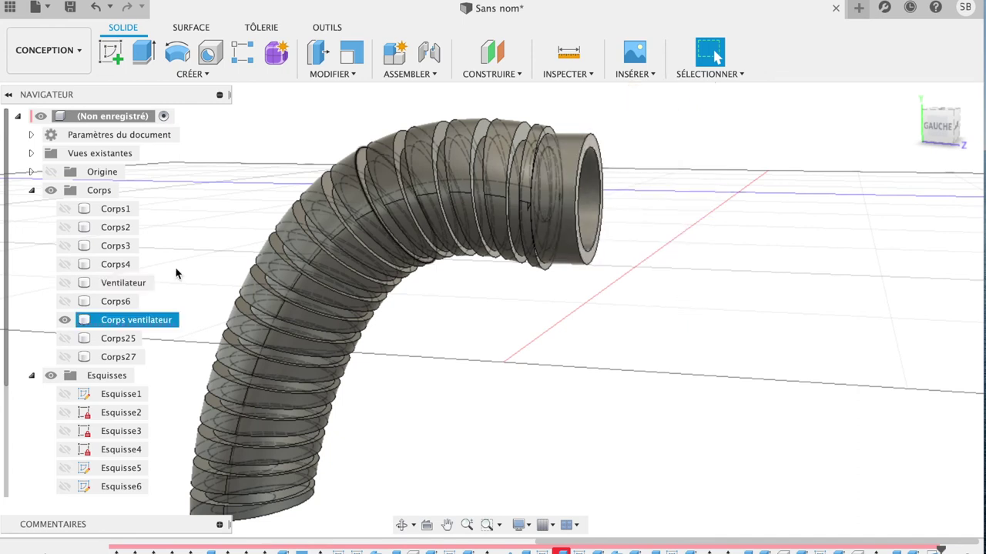
click(65, 302)
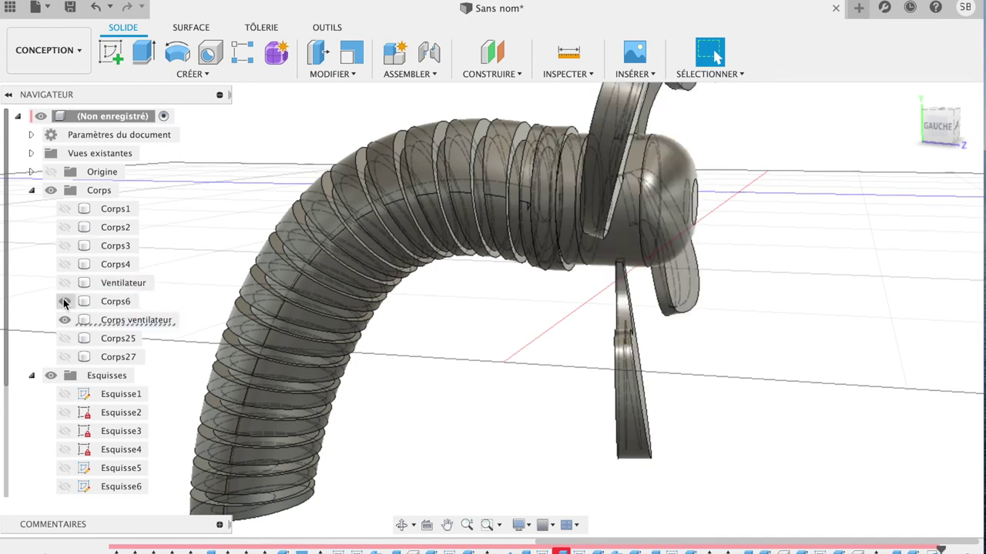
click(65, 301)
click(64, 302)
click(65, 302)
click(587, 215)
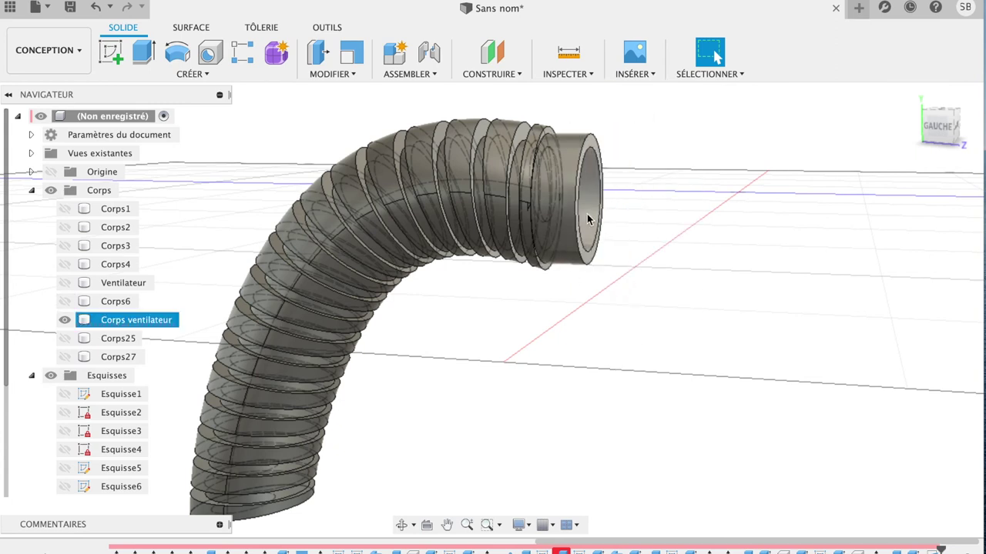
click(192, 73)
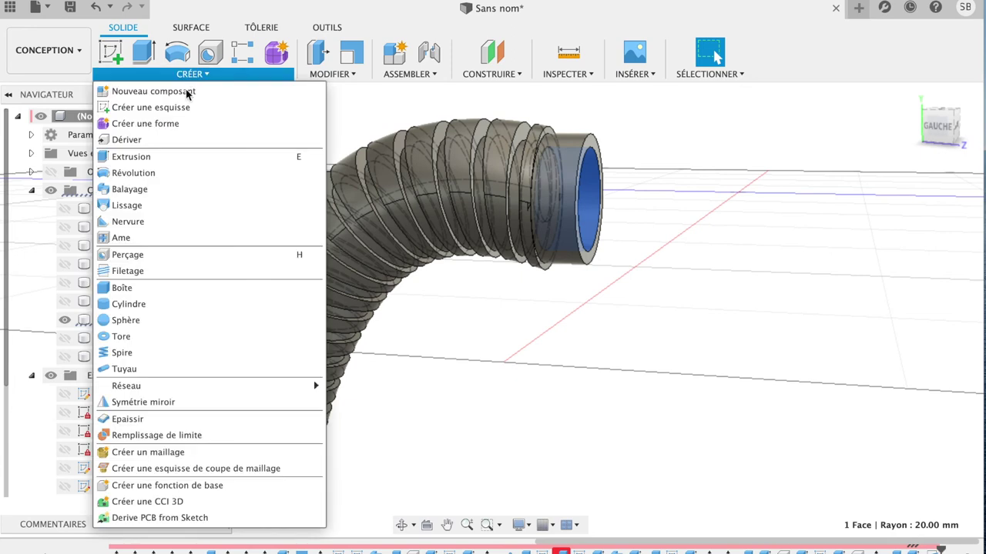
click(137, 272)
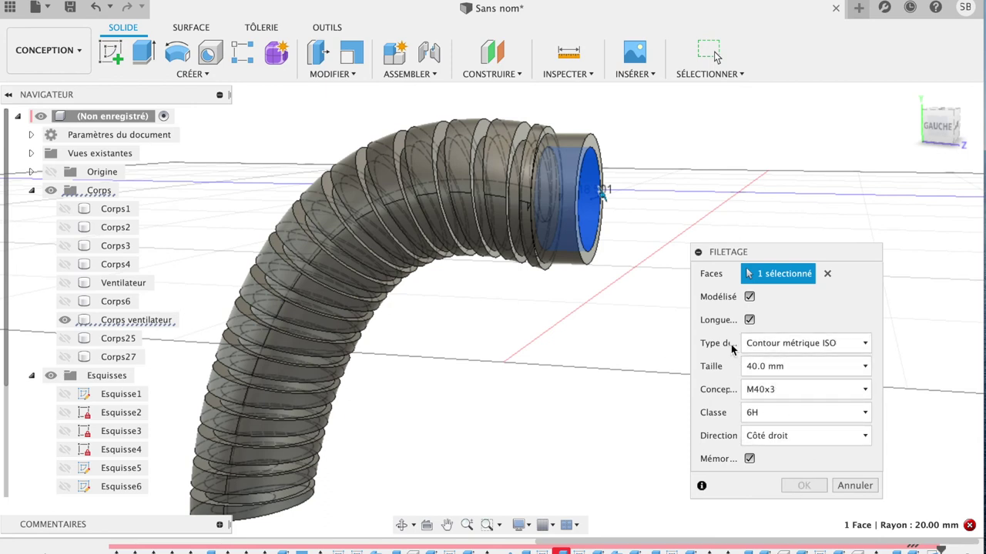
click(591, 200)
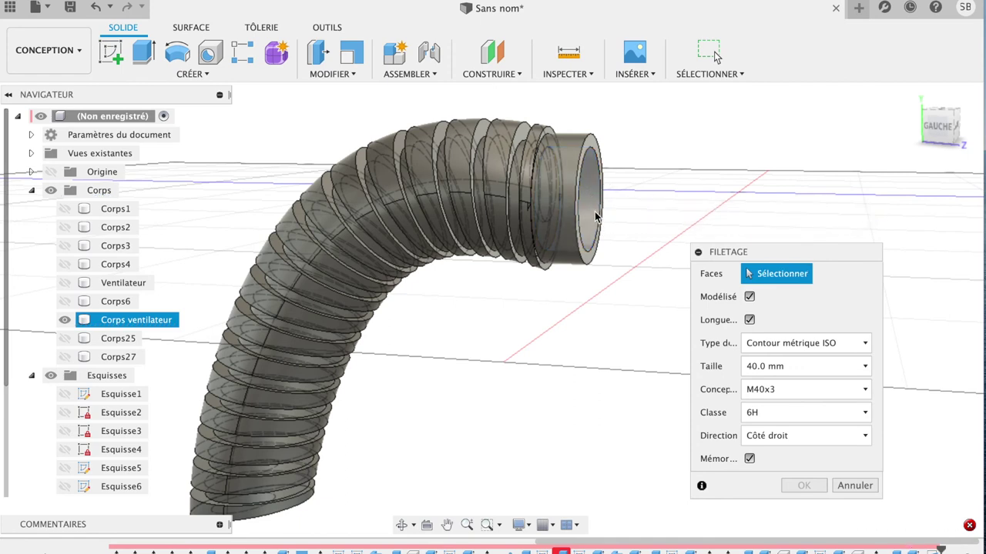
click(596, 217)
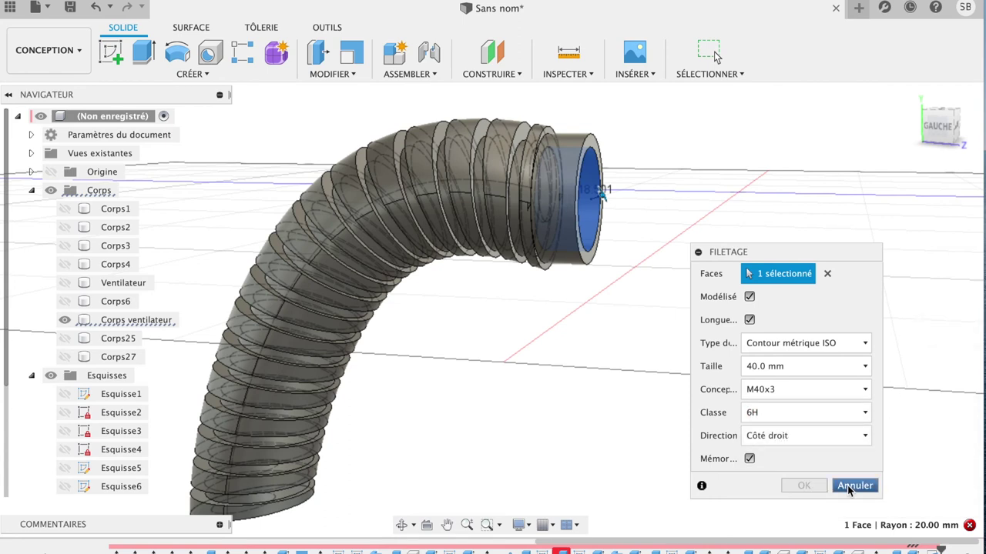
click(851, 486)
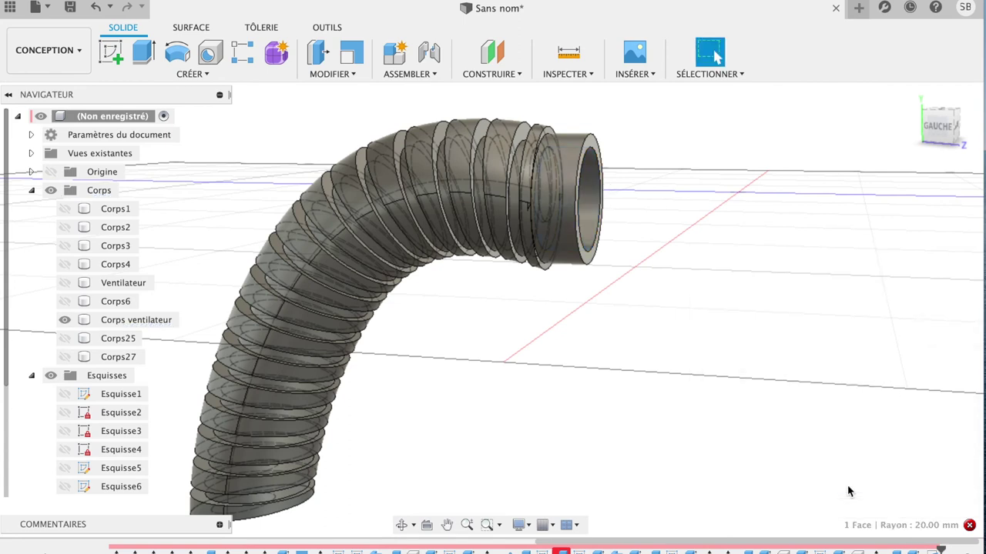
click(64, 283)
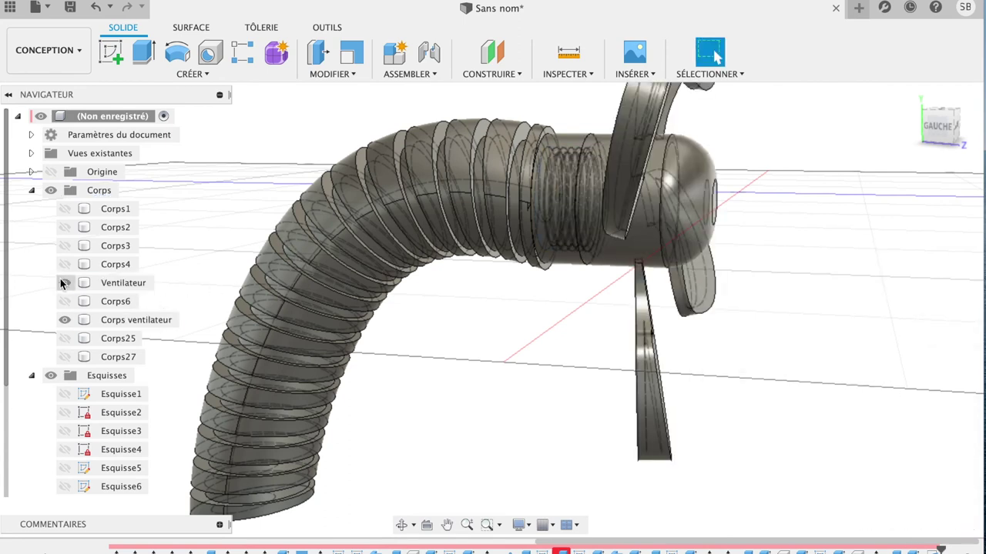
click(940, 131)
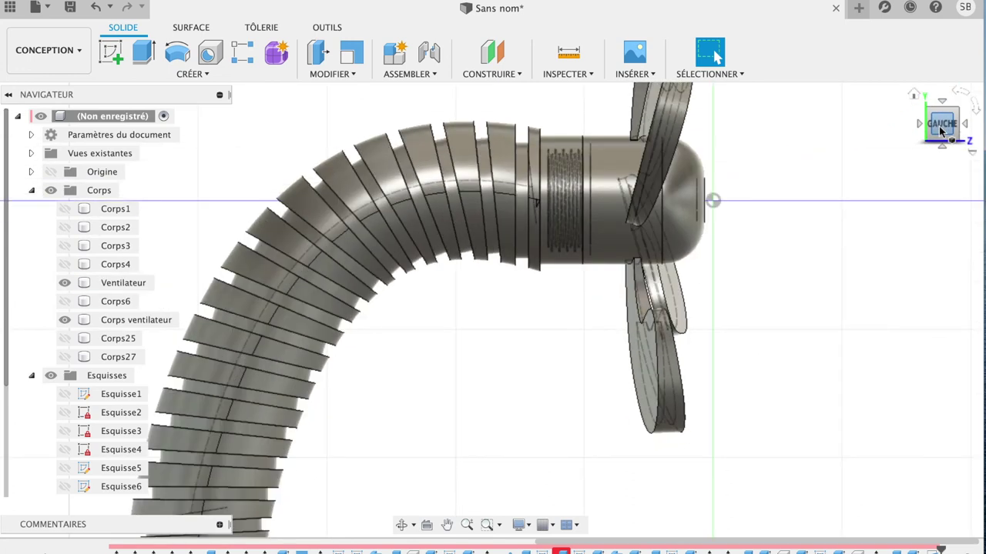
scroll(598, 271, up, 2)
scroll(598, 271, up, 4)
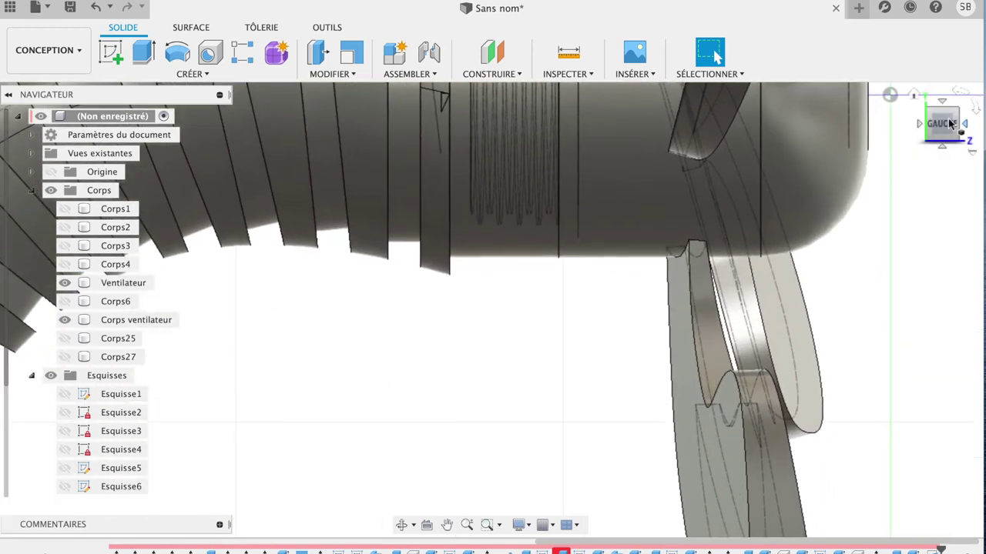
mouse_move(906, 132)
shift+middle_down()
mouse_move(902, 166)
mouse_move(848, 171)
mouse_move(851, 179)
shift+middle_up()
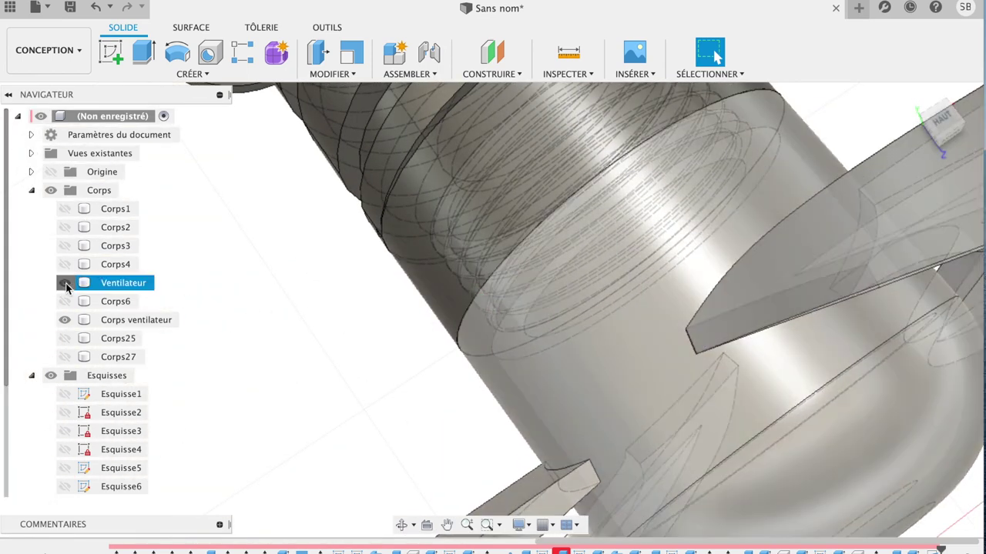
click(64, 283)
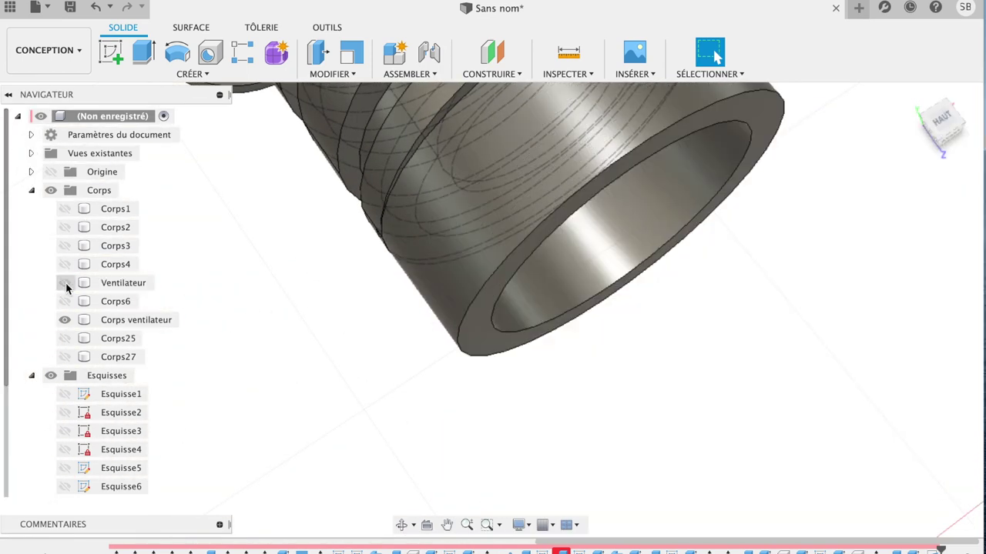
Thread the hose bore with a 50 mm M50x4 internal thread, class 6H, with Ventilateur shown
click(614, 243)
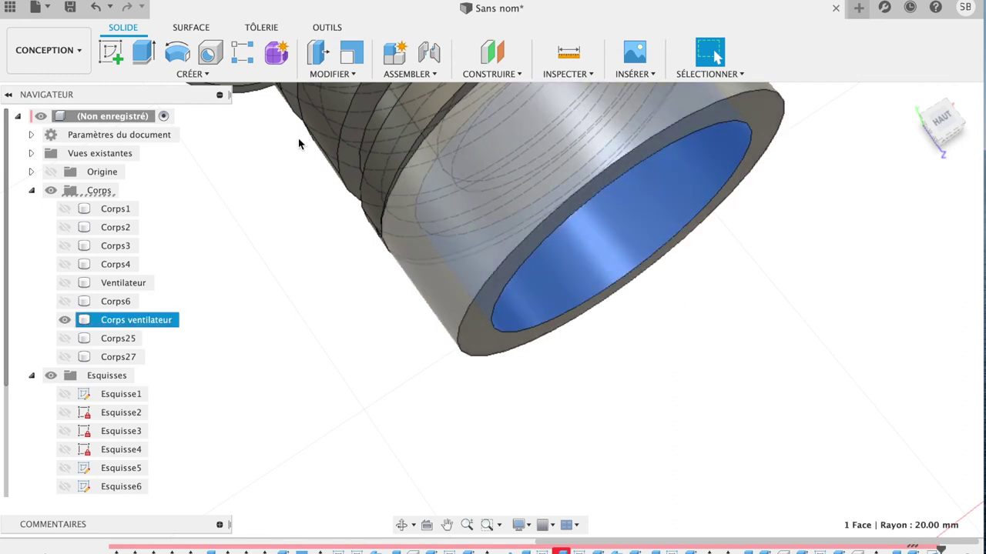
click(194, 73)
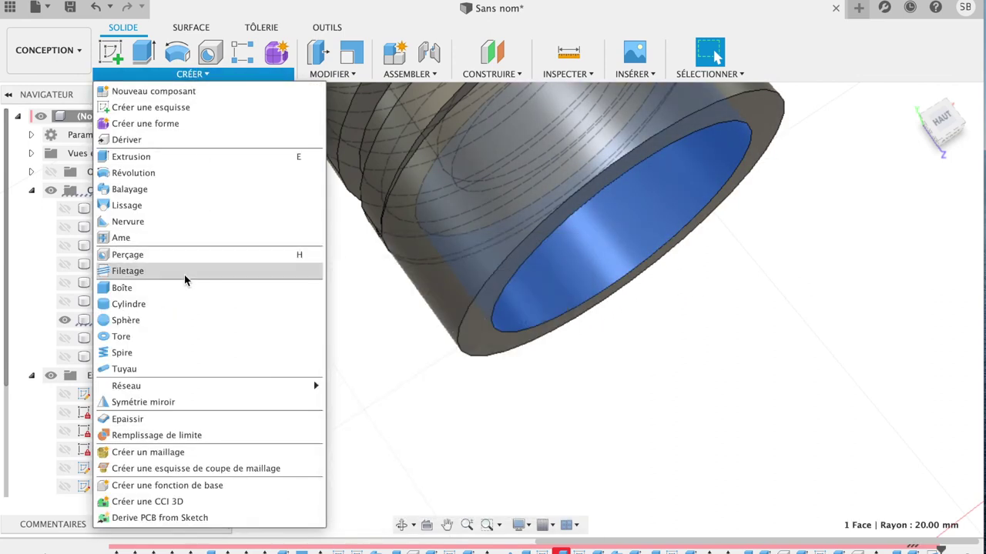
click(185, 278)
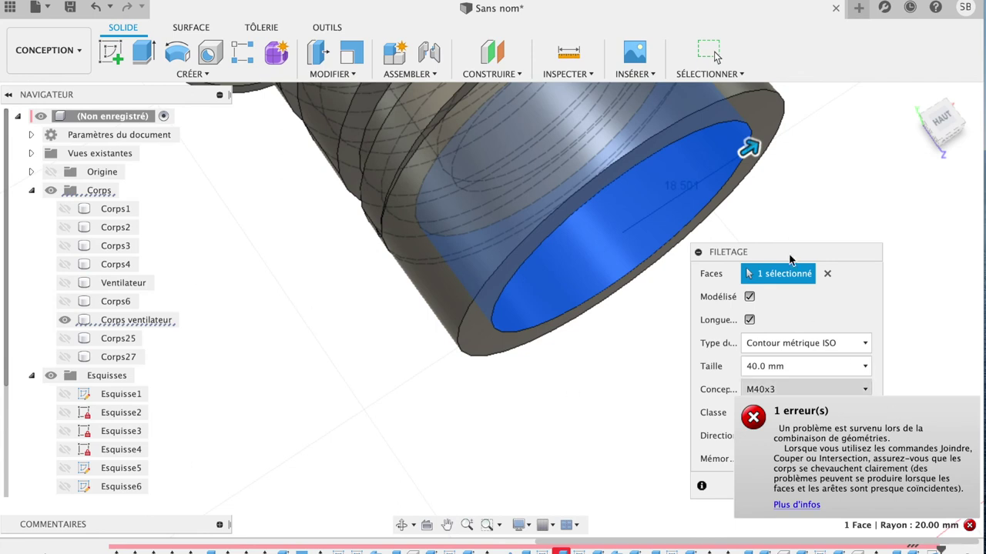
drag(750, 149, 760, 145)
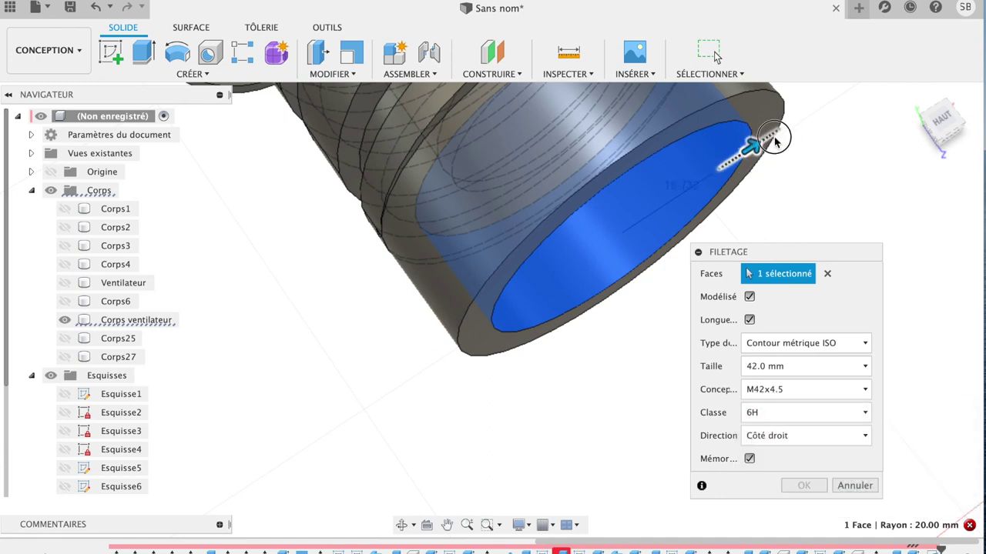
drag(760, 145, 776, 141)
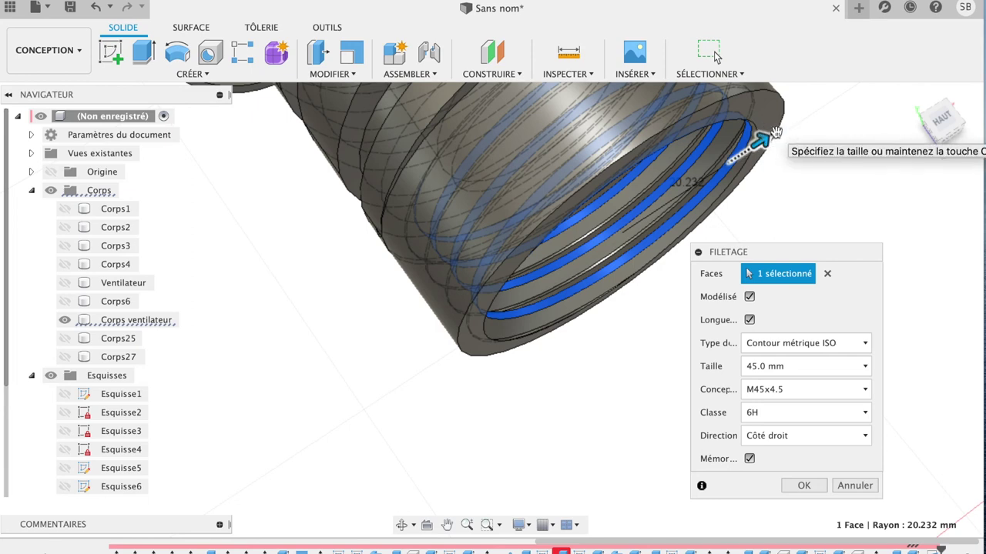
drag(759, 136, 775, 125)
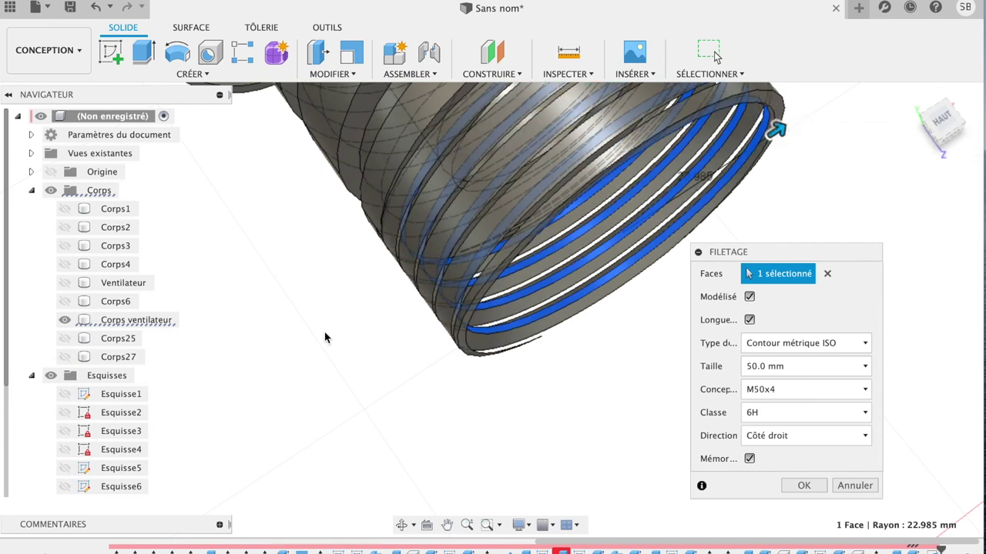
click(65, 284)
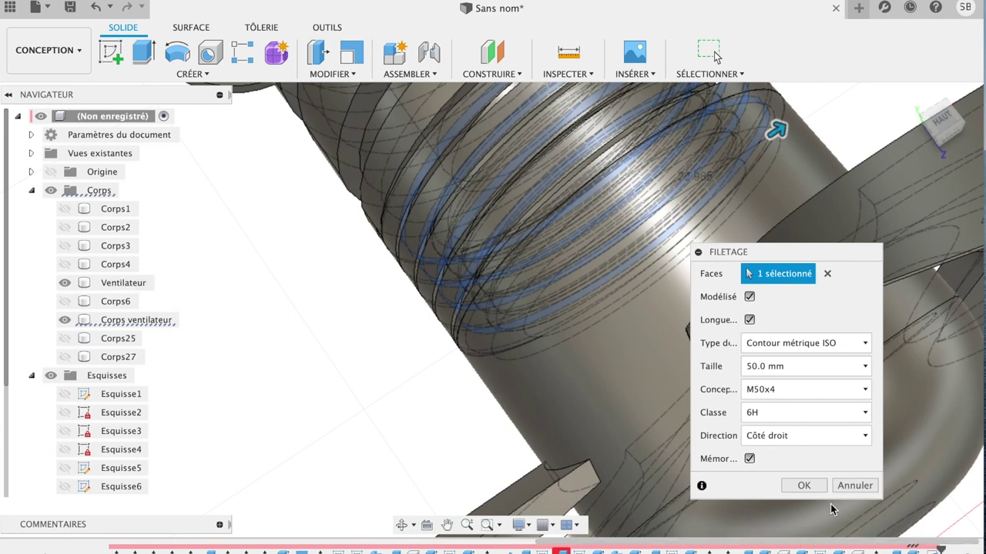
click(804, 486)
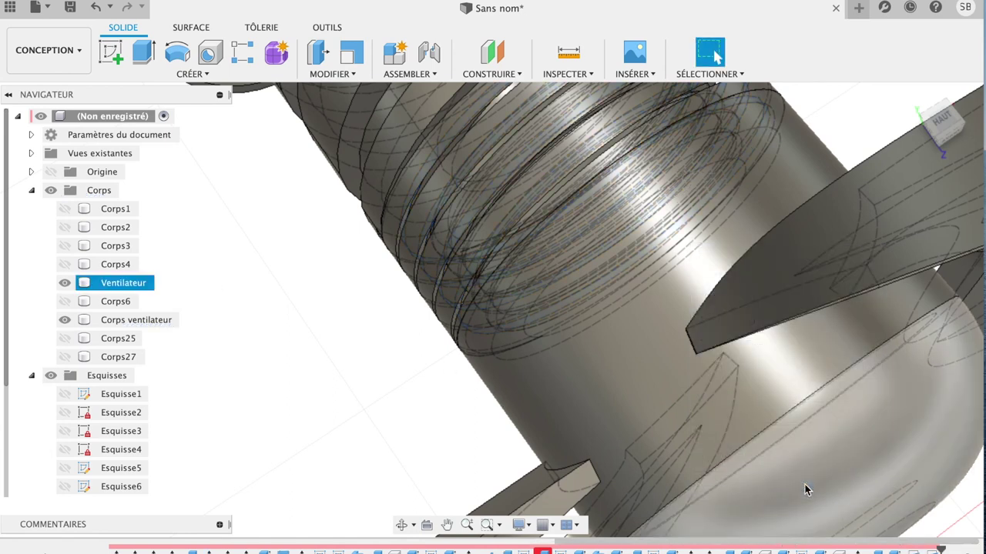
Switch the whole fan and duct assembly to the right side view and zoom in
click(63, 283)
click(64, 283)
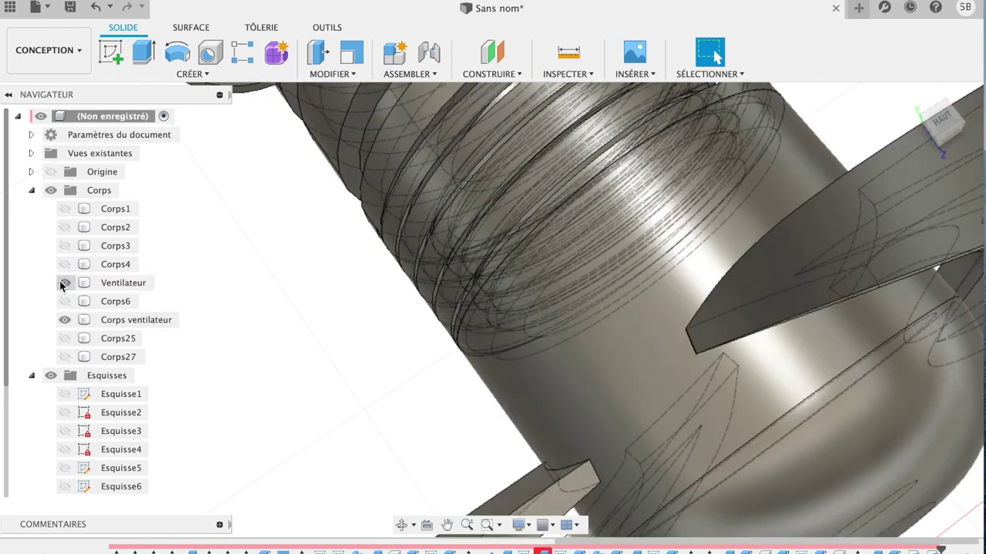
click(486, 270)
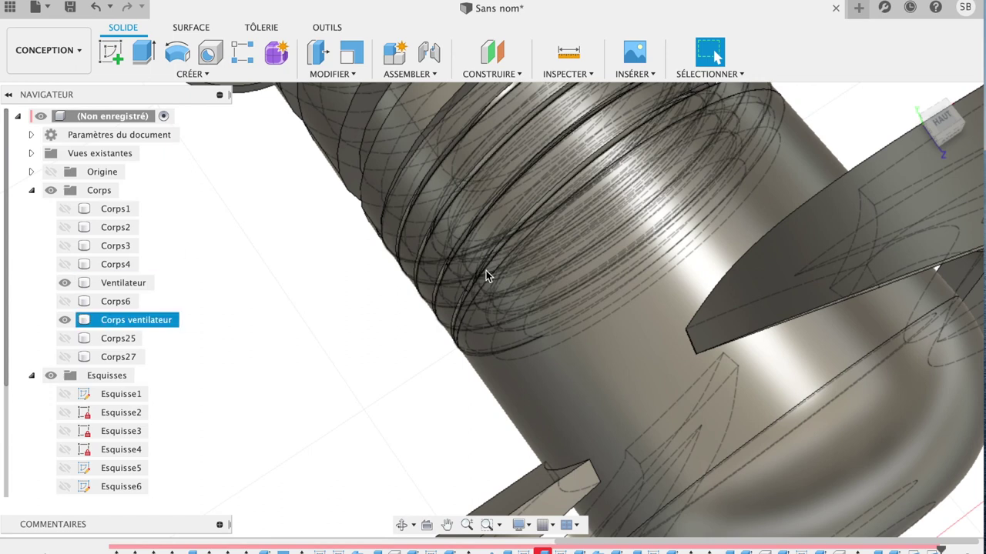
key(Escape)
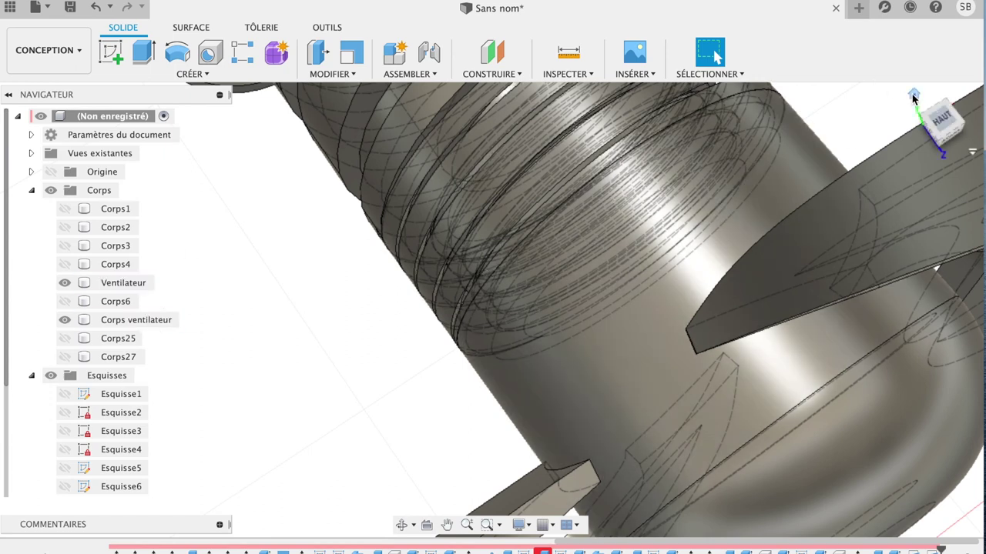
click(913, 95)
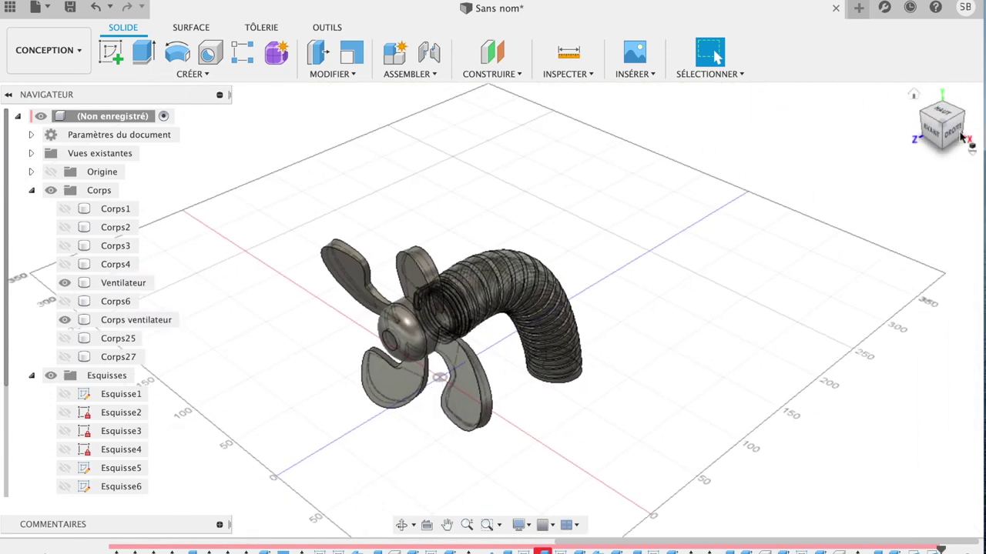
click(960, 135)
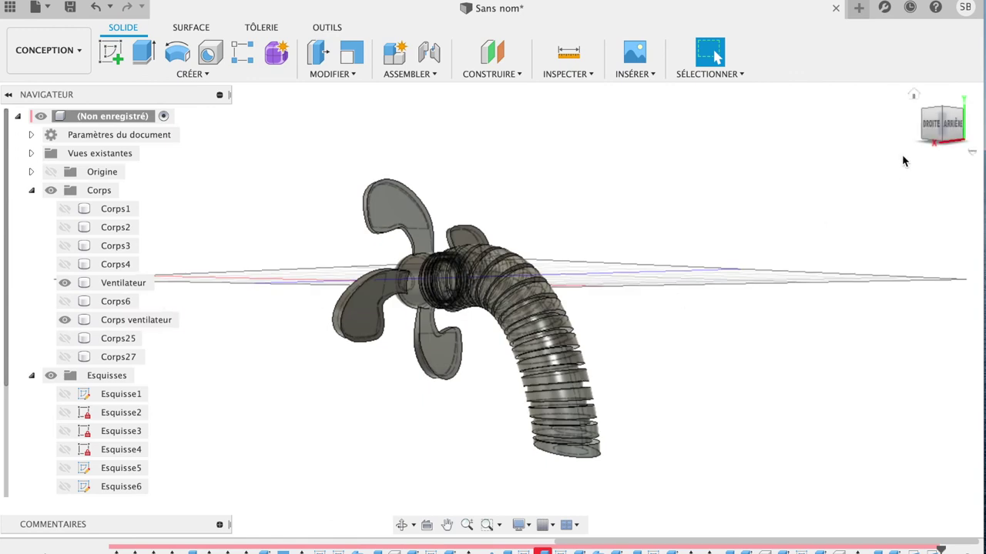
click(932, 130)
scroll(462, 401, up, 2)
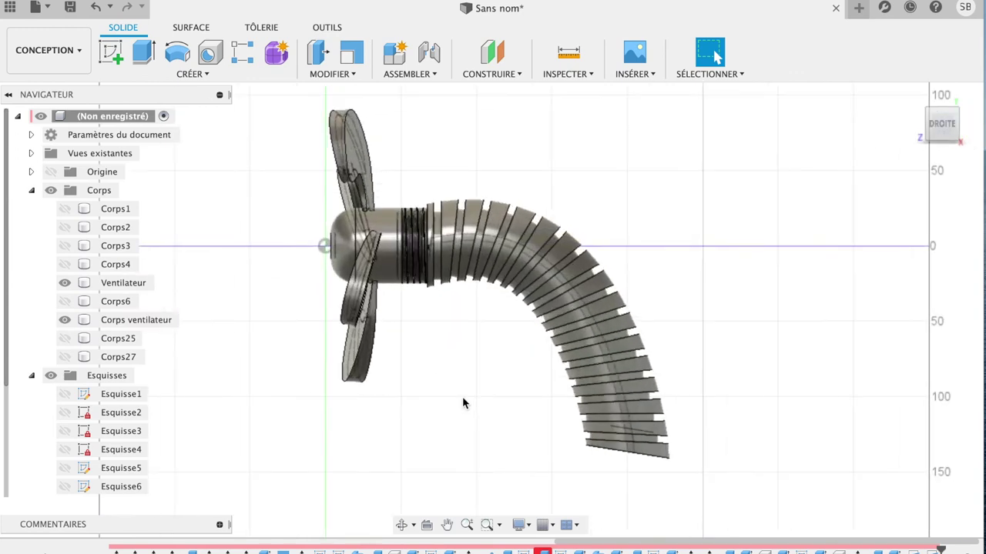
scroll(462, 401, up, 5)
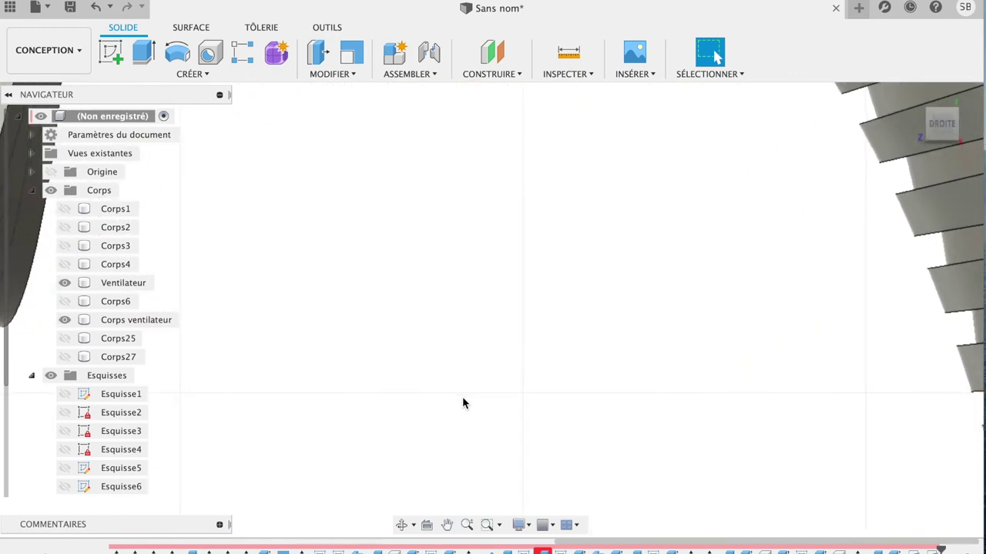
Pan and zoom to centre the threaded hub junction in the view
click(446, 524)
drag(406, 257, 469, 472)
drag(405, 126, 483, 444)
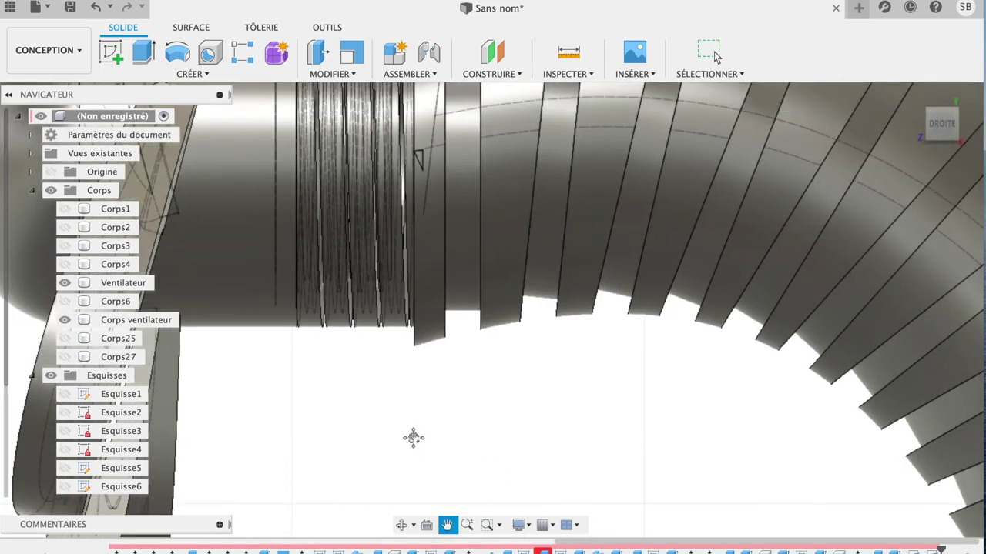
scroll(414, 437, up, 2)
scroll(413, 437, up, 2)
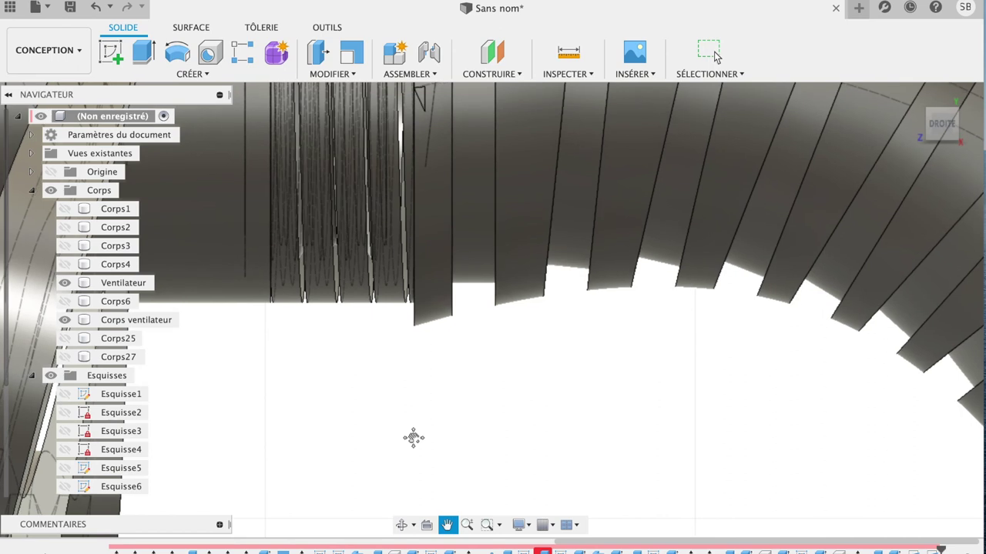
drag(414, 437, 447, 370)
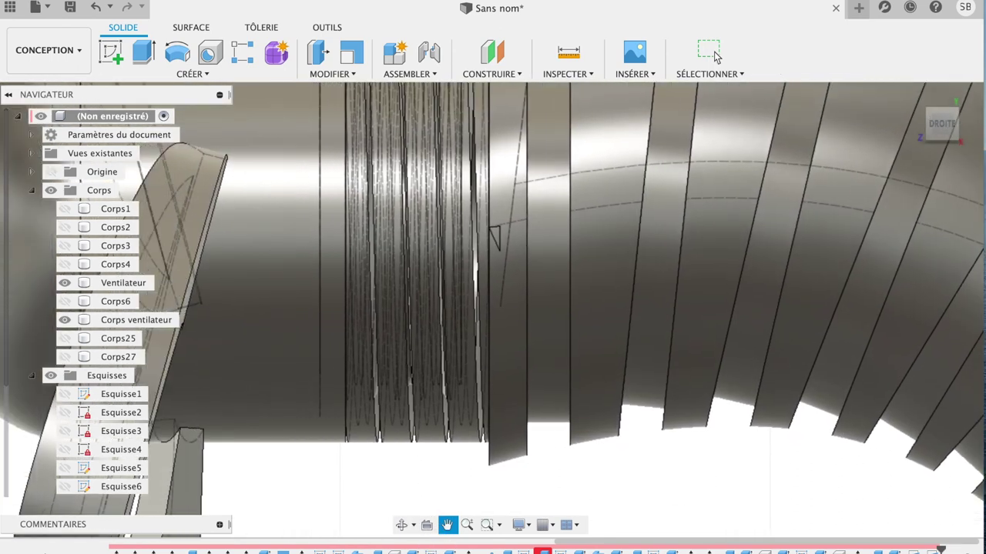
mouse_move(445, 294)
mouse_down()
mouse_move(455, 402)
mouse_move(467, 376)
mouse_up()
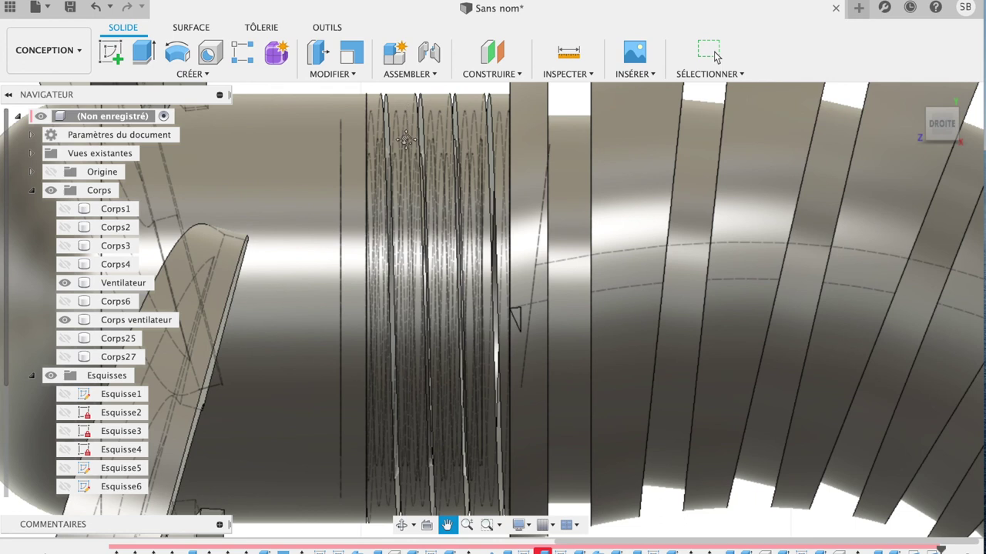
Undo the last two actions and toggle the Ventilateur body's visibility
click(94, 9)
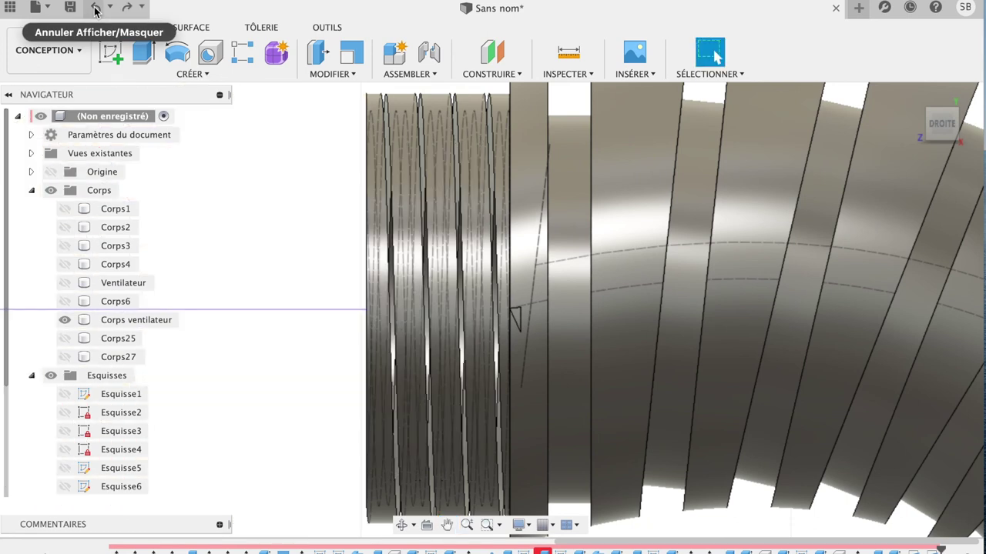
click(94, 9)
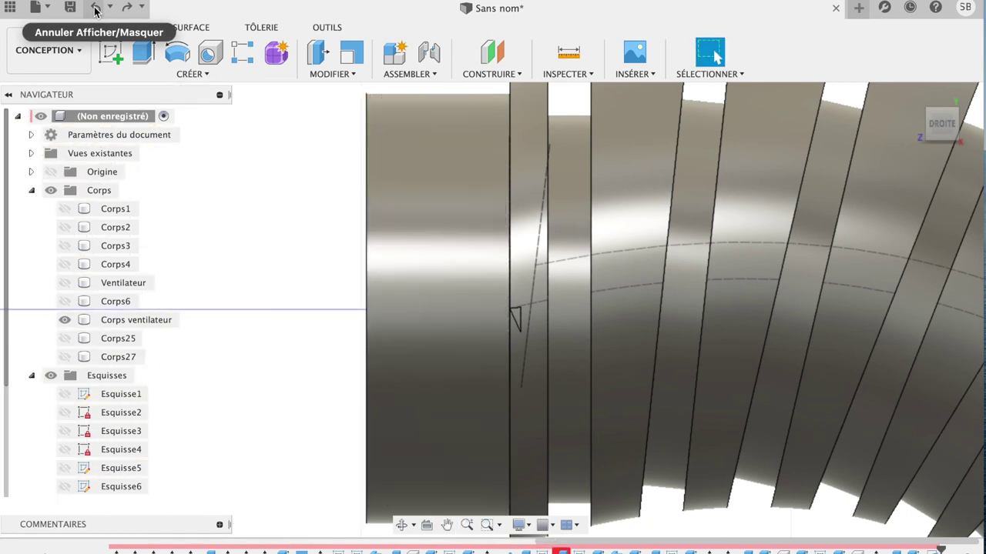
click(82, 287)
click(63, 283)
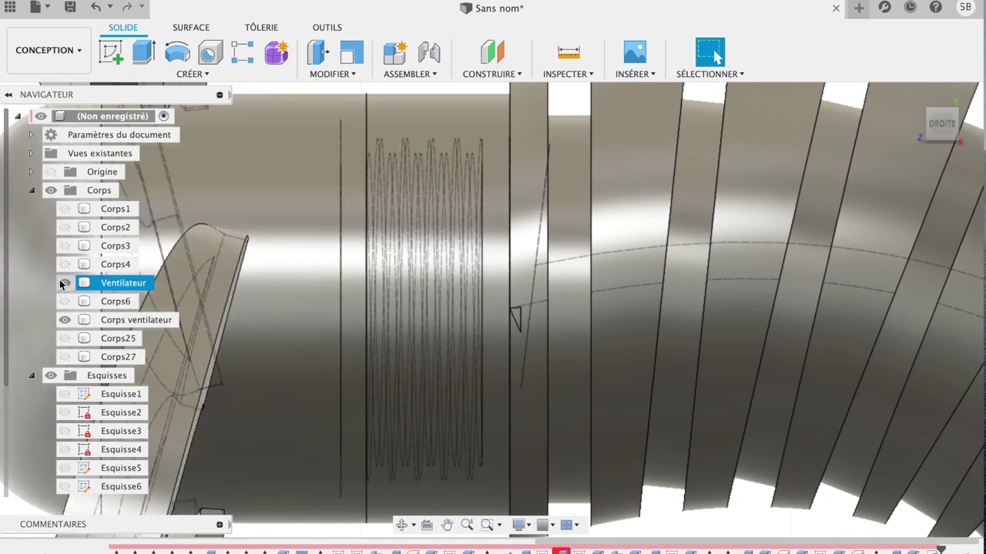
click(64, 282)
click(64, 282)
click(436, 274)
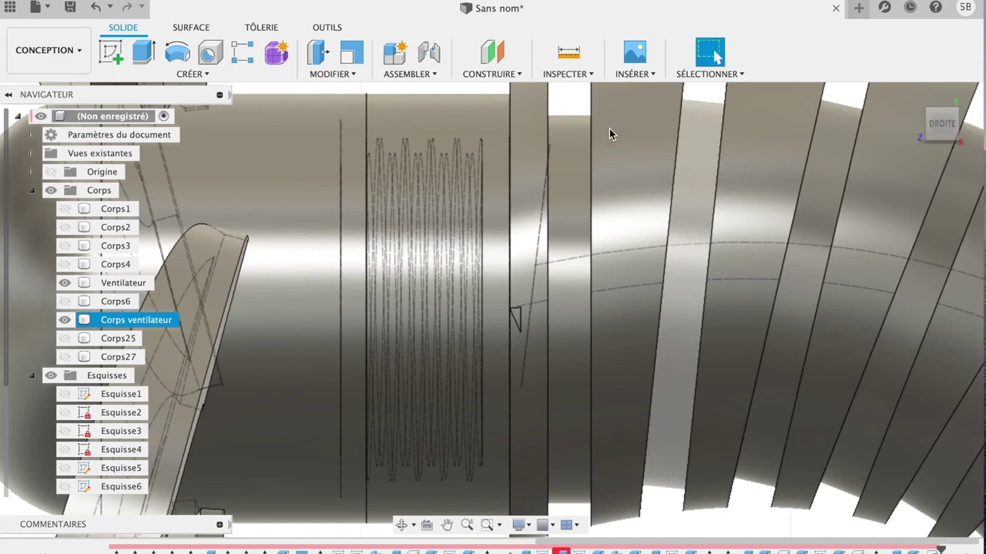
key(Escape)
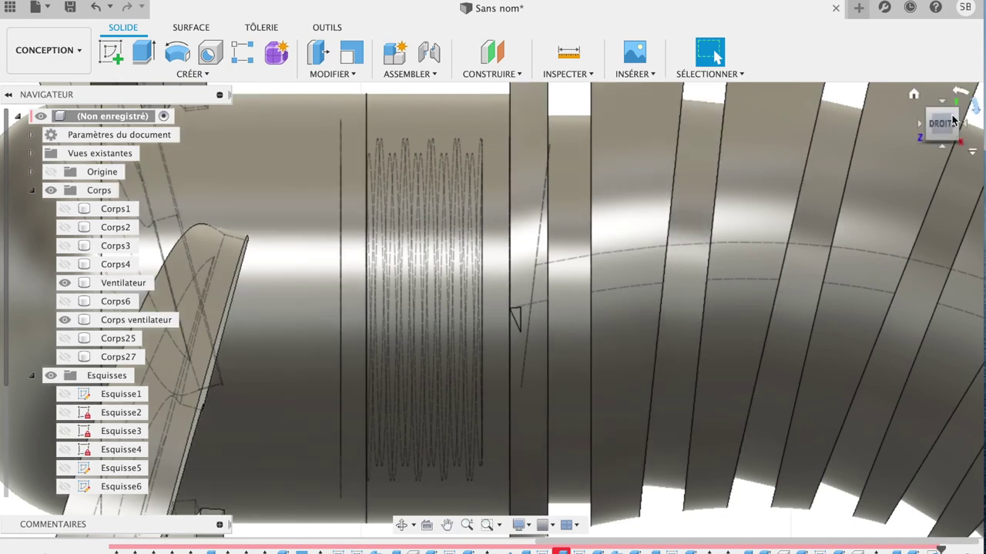
Hide Ventilateur, orbit to look into the collar bore, and select its inner ring face
mouse_move(942, 127)
mouse_down()
mouse_move(965, 131)
mouse_move(523, 138)
mouse_up()
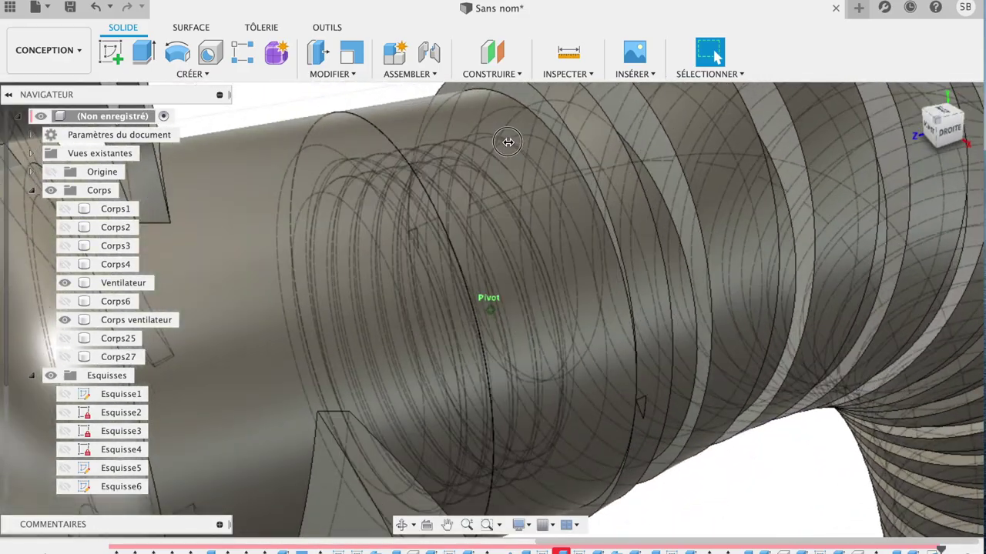
drag(523, 137, 508, 141)
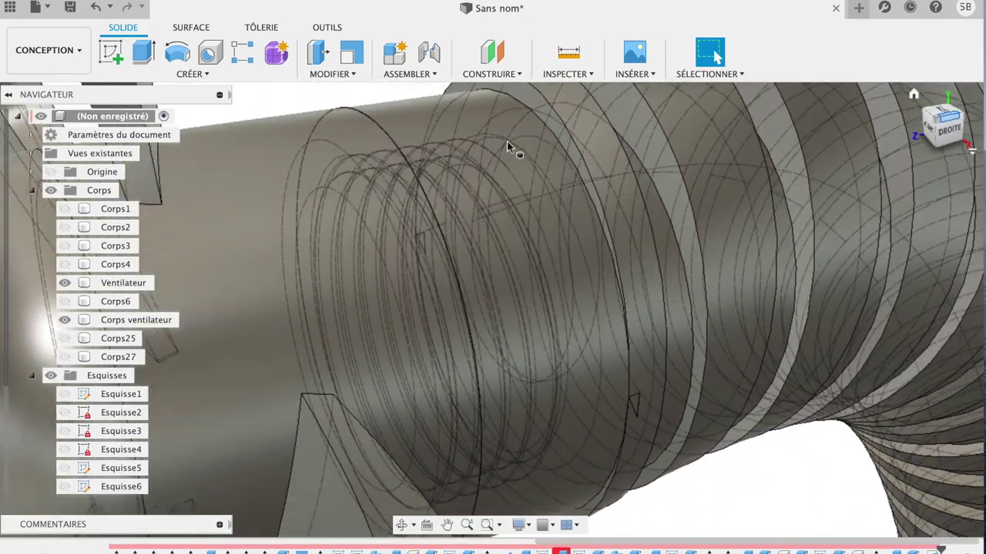
click(63, 284)
click(64, 283)
click(64, 285)
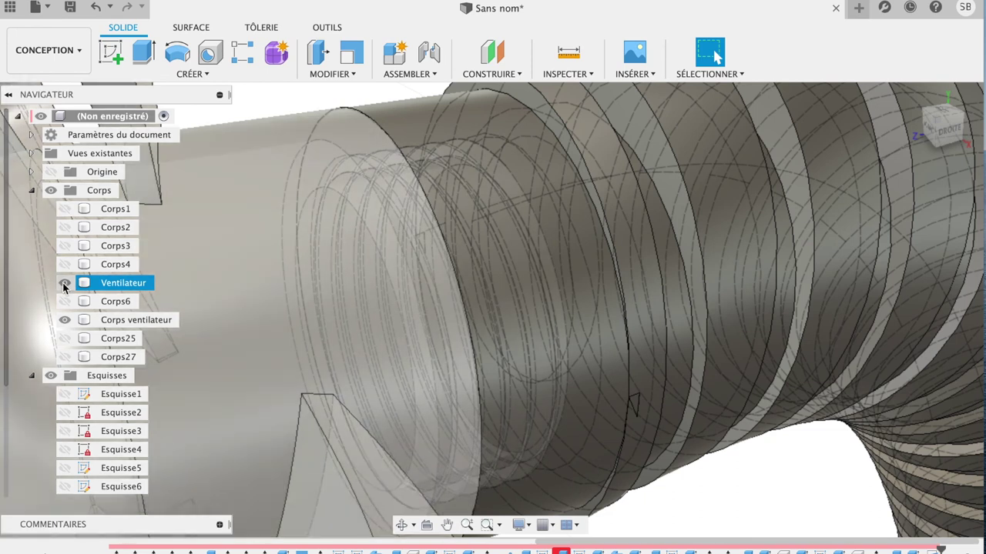
click(64, 285)
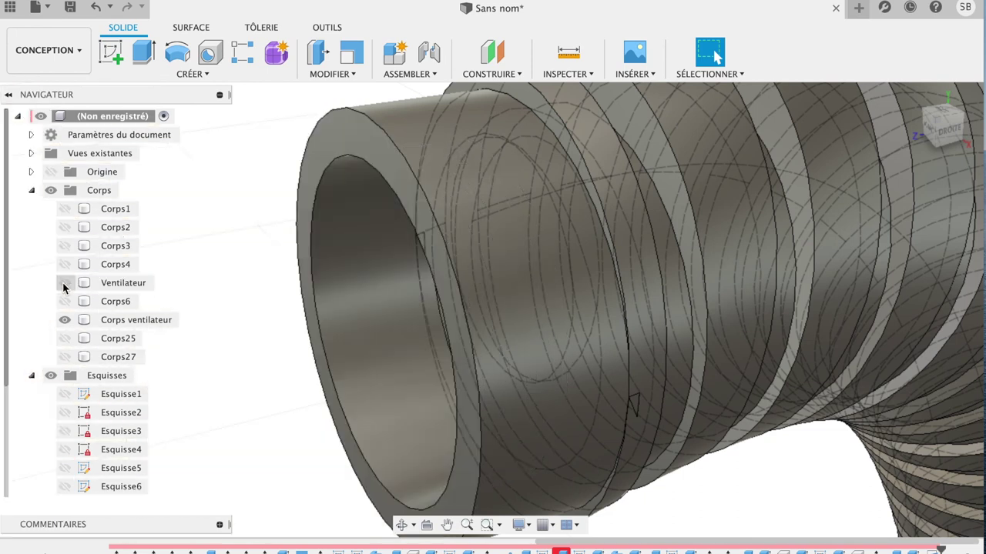
click(411, 342)
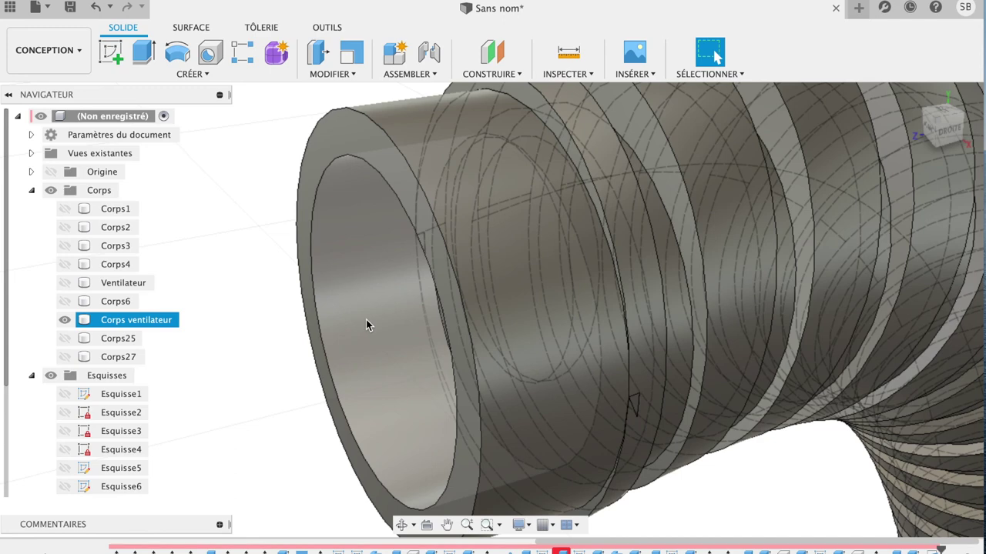
mouse_move(949, 123)
mouse_down()
mouse_move(962, 133)
mouse_move(824, 125)
mouse_up()
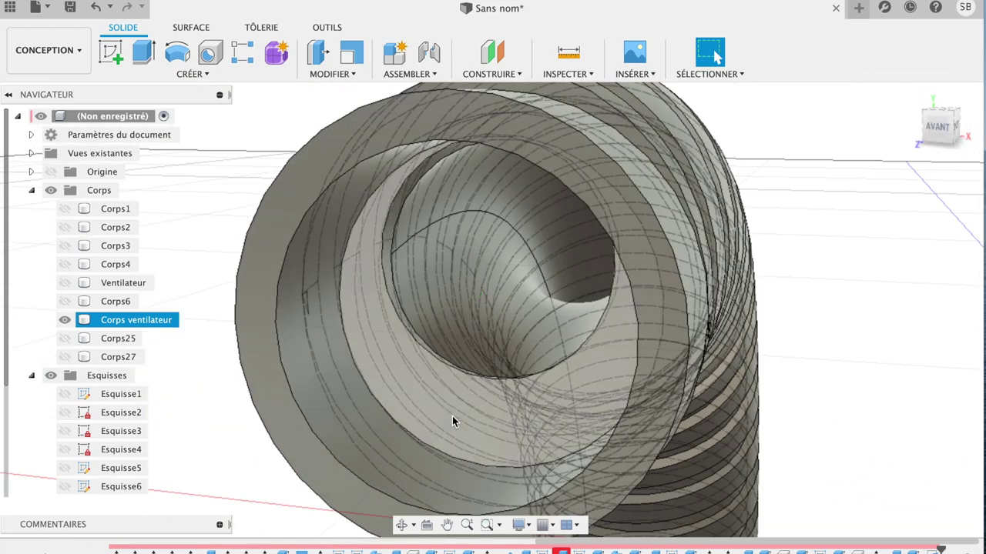
click(452, 419)
Extrude-cut the collar's inner ring face 4.267 mm back into Corps ventilateur
key(e)
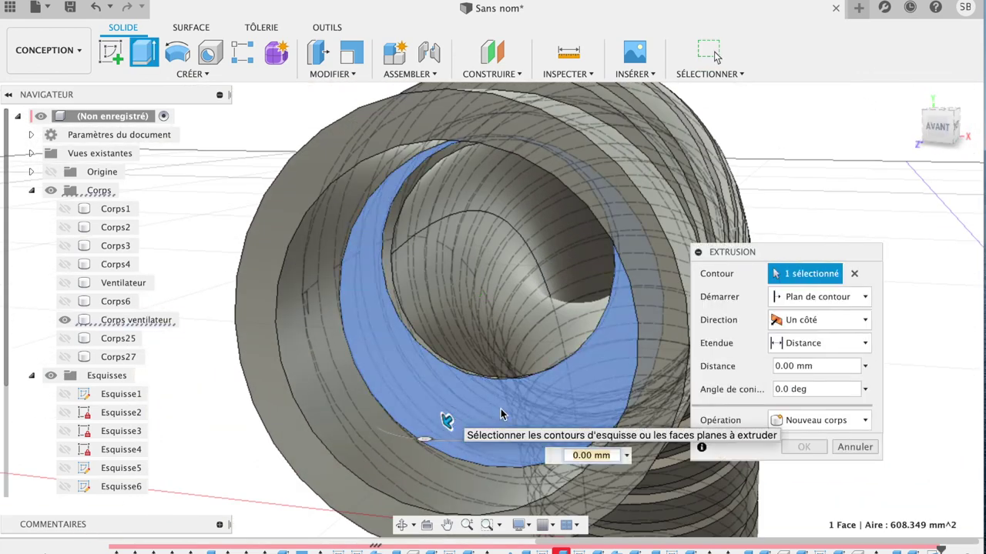
drag(447, 421, 295, 505)
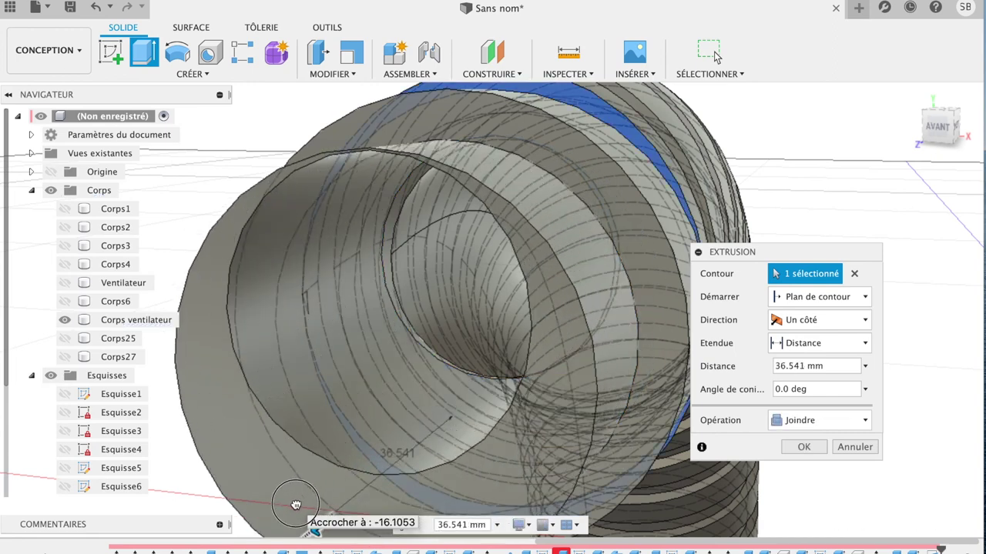
click(845, 423)
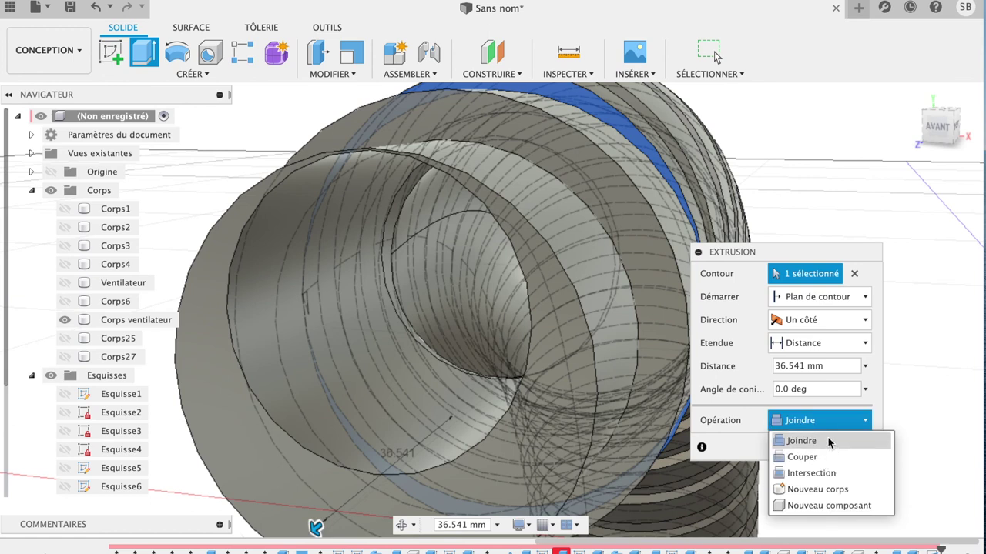
click(816, 456)
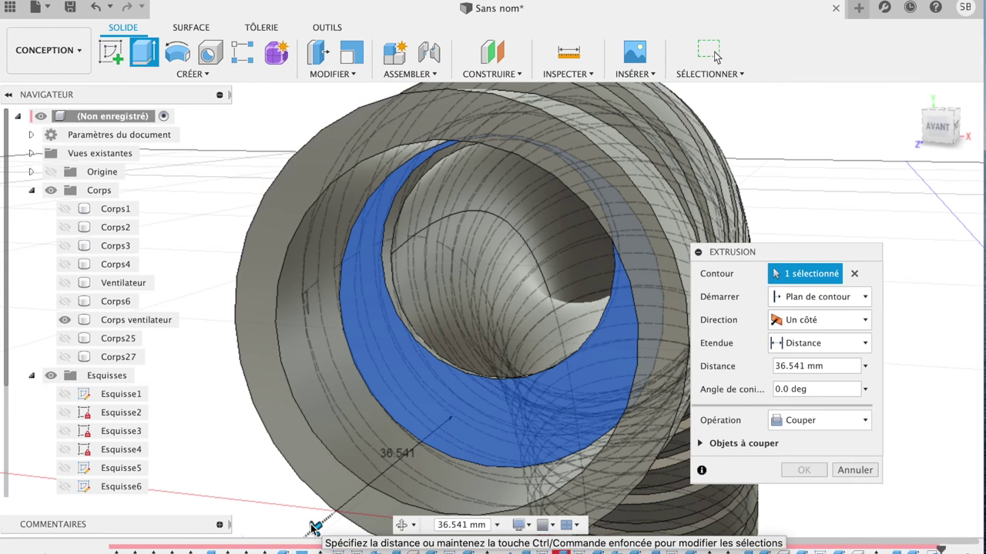
drag(316, 527, 462, 416)
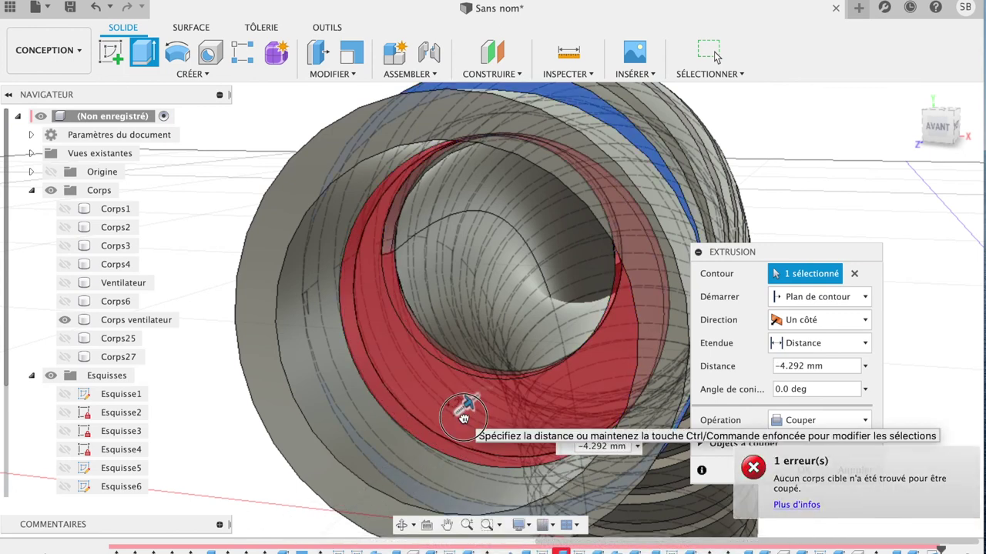
drag(462, 416, 467, 402)
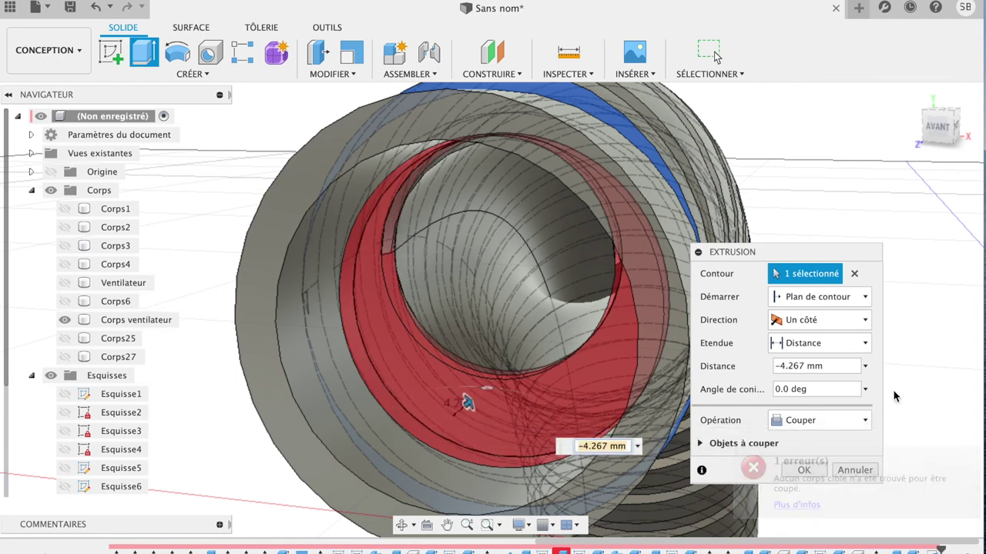
drag(836, 254, 891, 150)
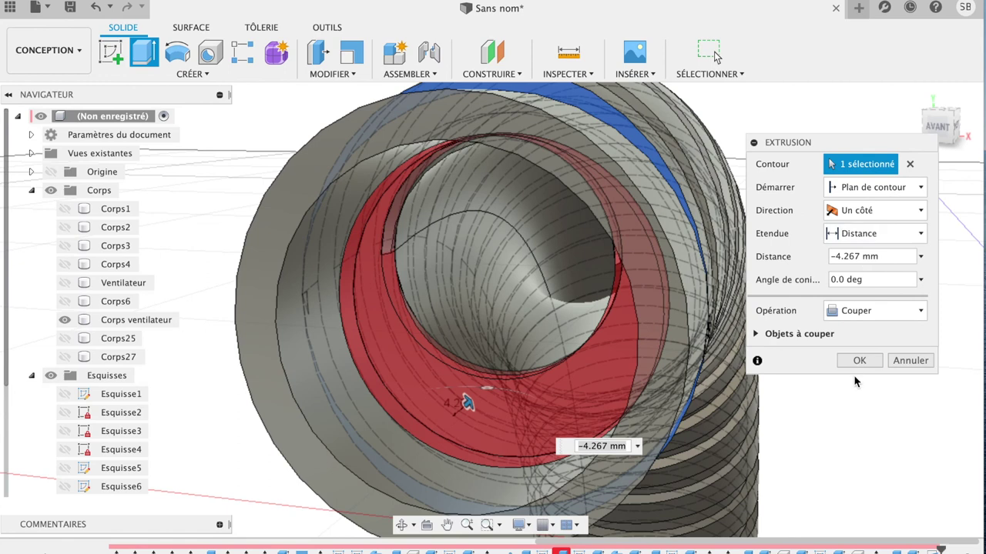
click(859, 360)
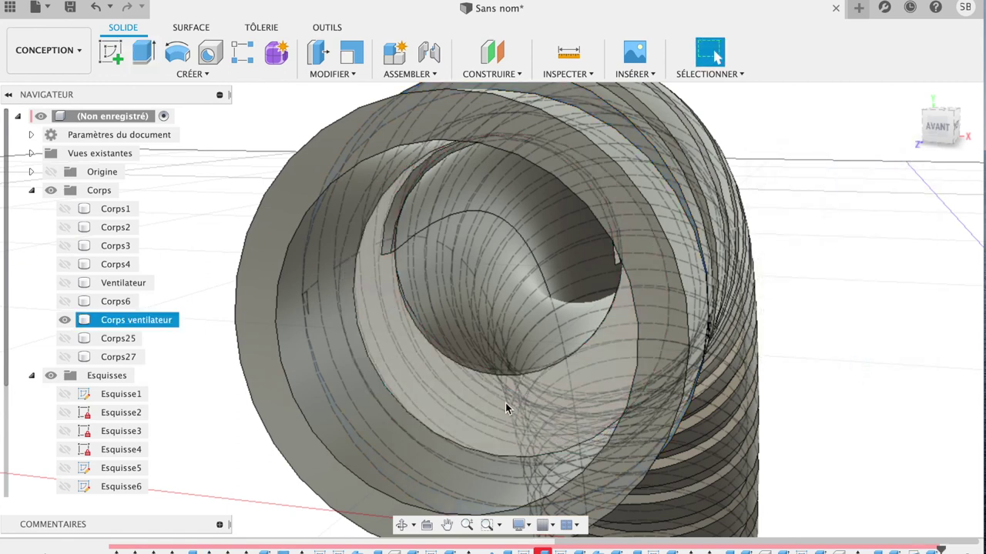
mouse_move(937, 127)
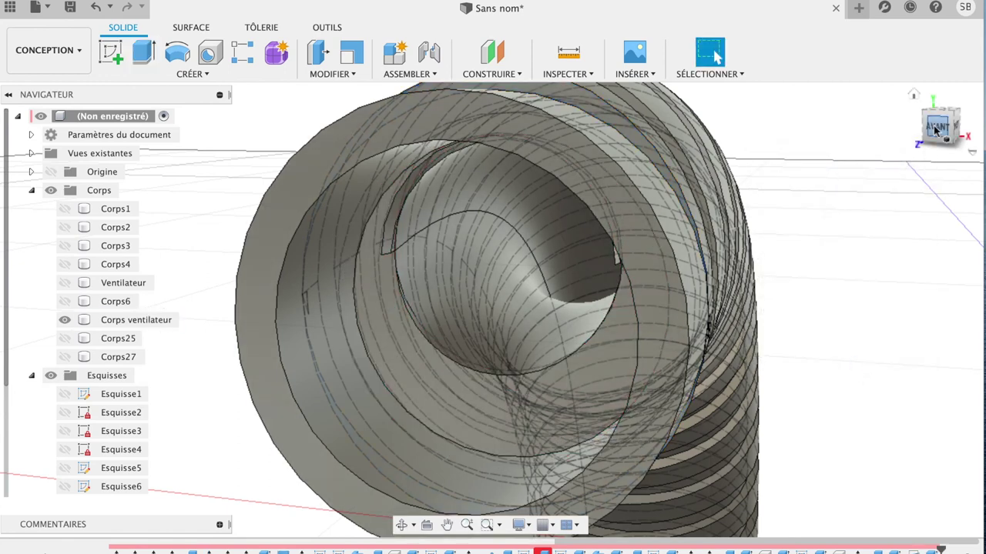
Extrude the collar's outer ring face out 6.308 mm as a join
mouse_move(926, 125)
mouse_down()
mouse_move(813, 115)
mouse_move(891, 112)
mouse_up()
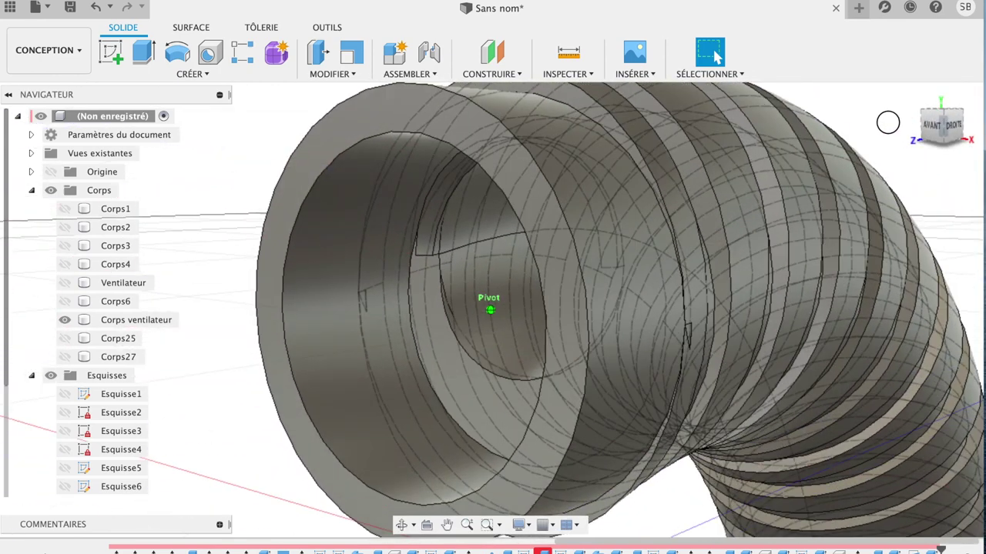
drag(891, 112, 890, 125)
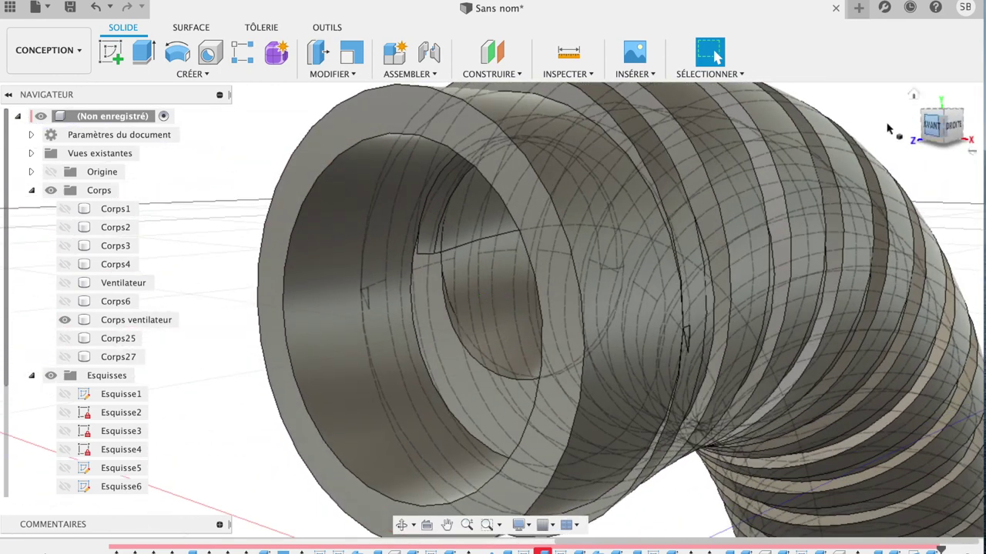
click(63, 284)
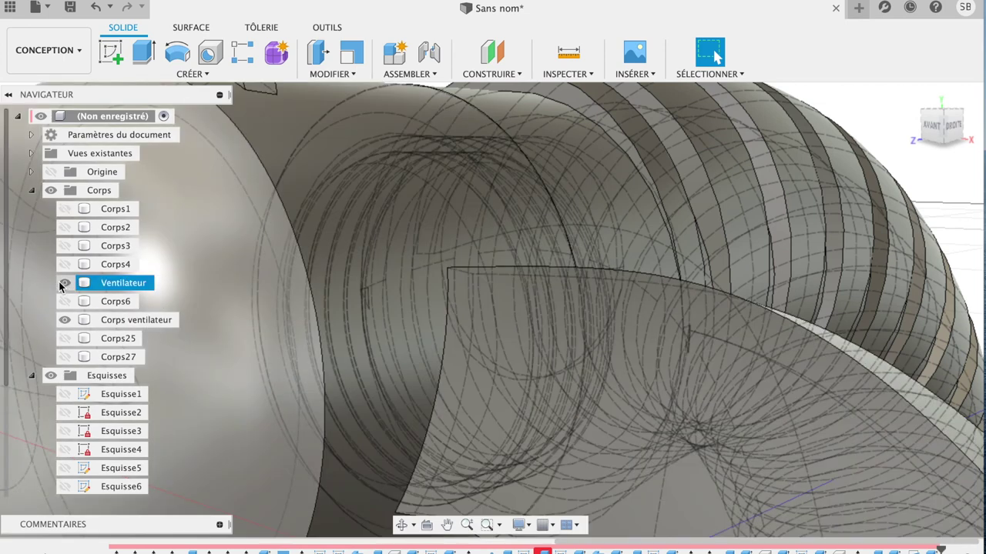
click(63, 284)
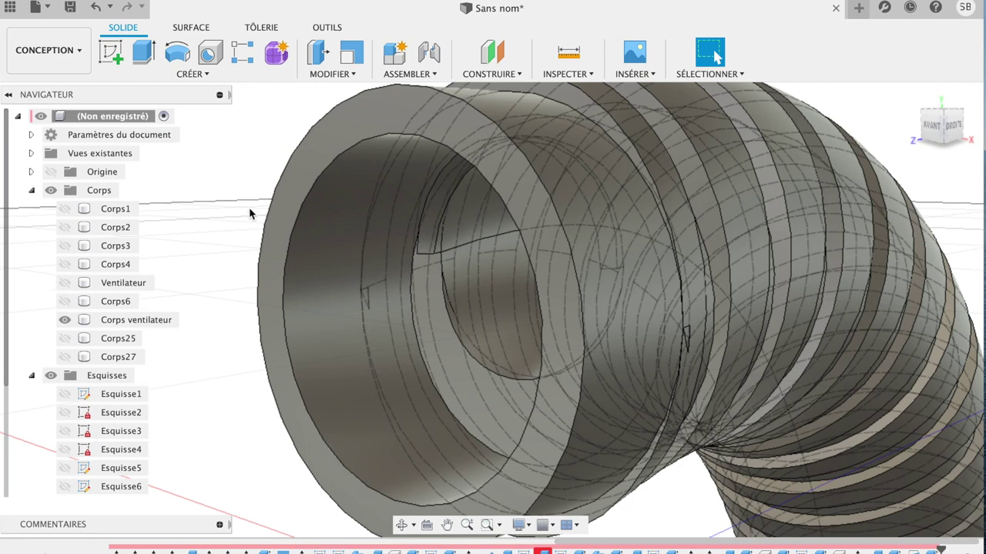
click(289, 199)
key(e)
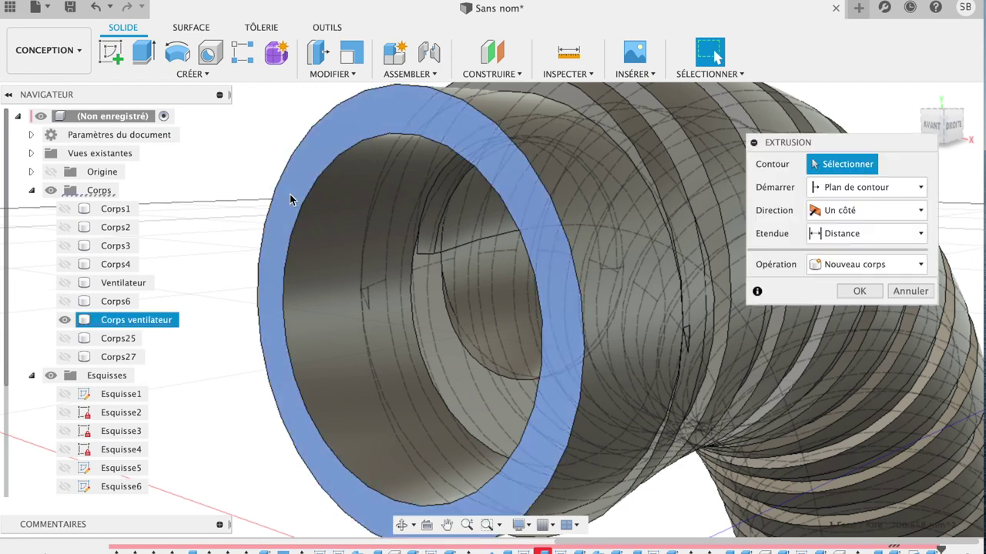
drag(278, 192, 231, 195)
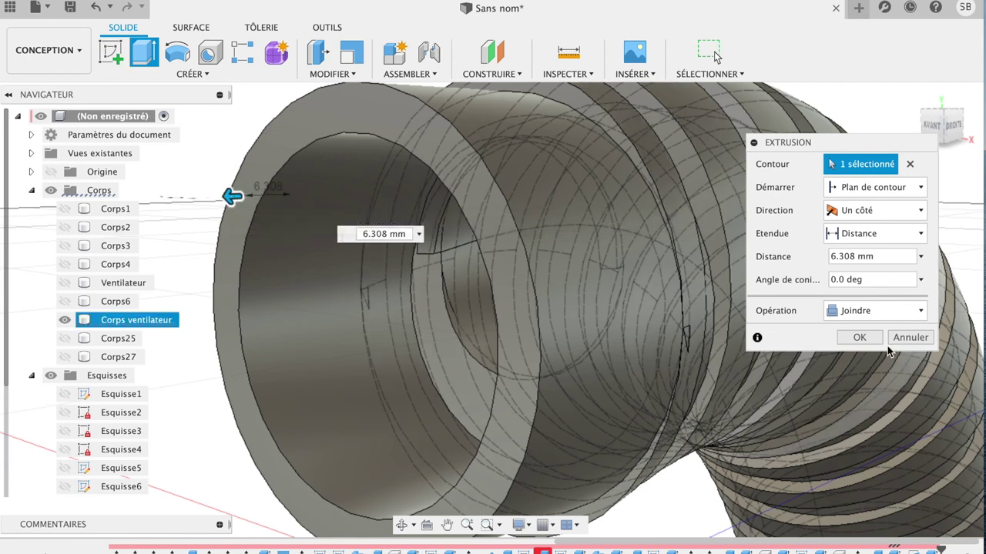
click(866, 338)
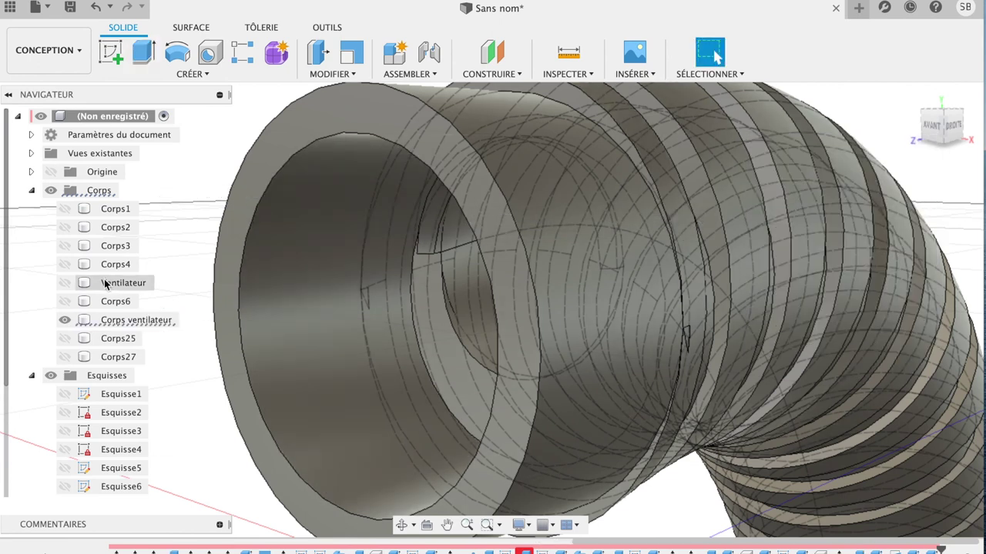
Show the Ventilateur fan body again and view the model from the right side
click(115, 283)
click(64, 283)
click(64, 283)
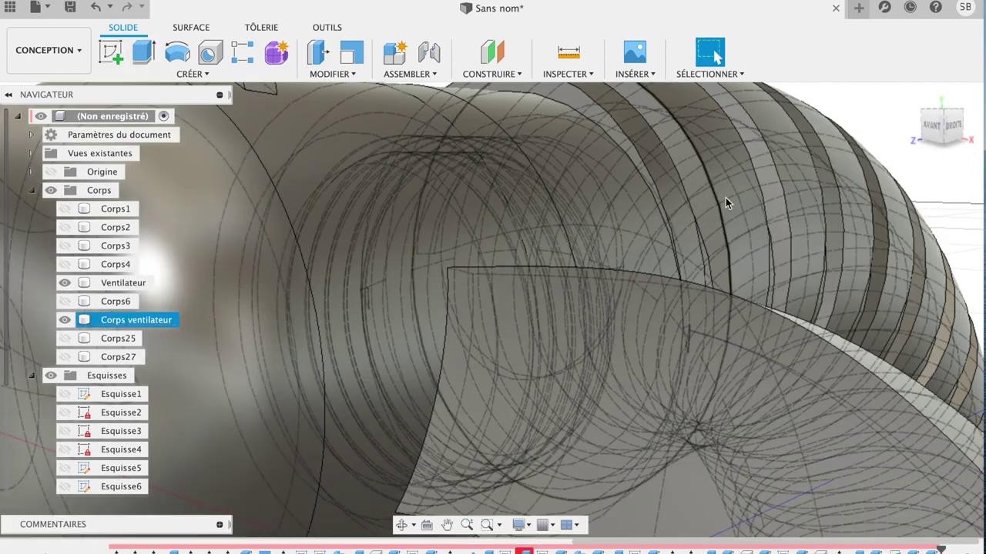
click(952, 127)
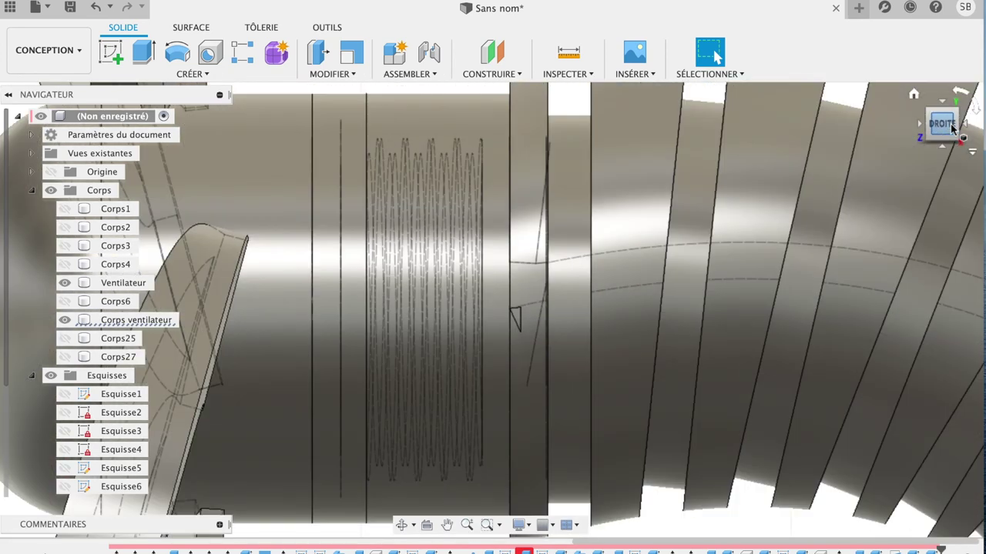
click(124, 284)
Move the Ventilateur fan body 6.359 mm along Z with Move/Copy
key(m)
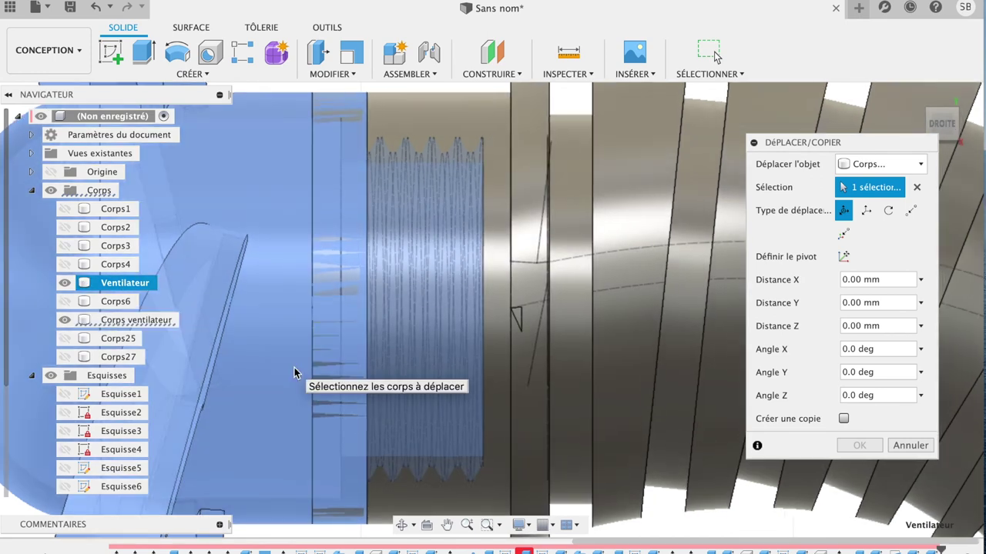
scroll(294, 367, down, 2)
scroll(294, 368, down, 2)
scroll(294, 368, down, 2)
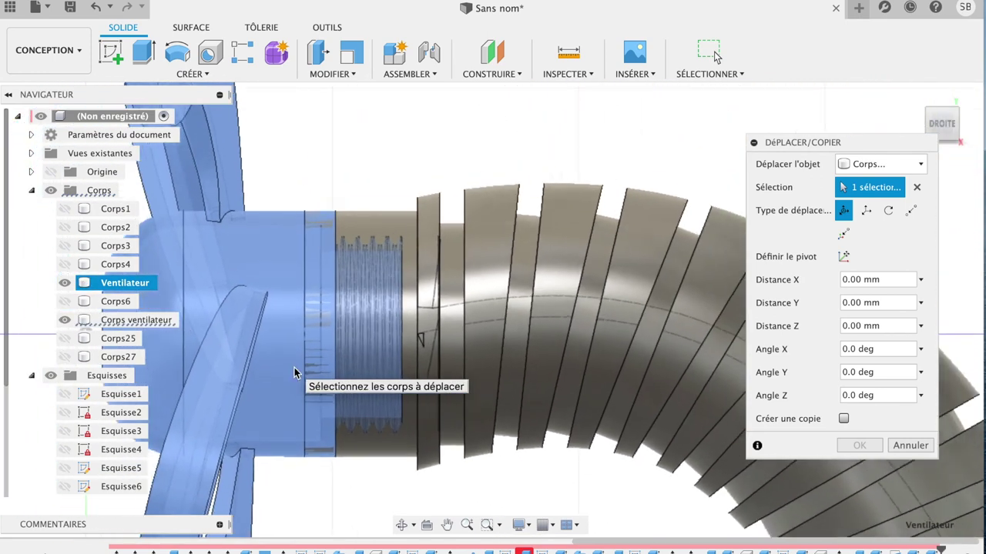
scroll(294, 368, down, 2)
scroll(294, 367, down, 2)
scroll(294, 367, down, 2)
scroll(294, 368, down, 1)
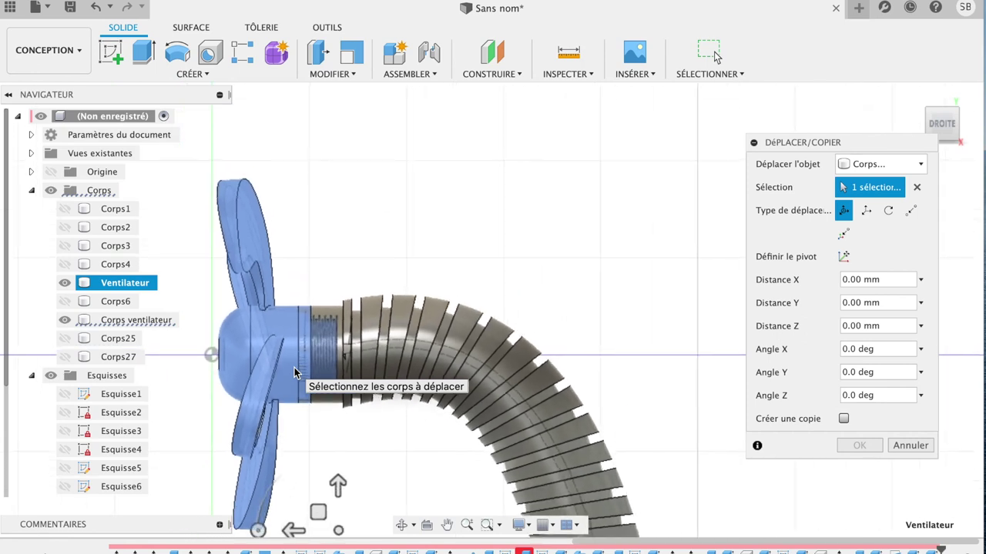
drag(286, 528, 281, 534)
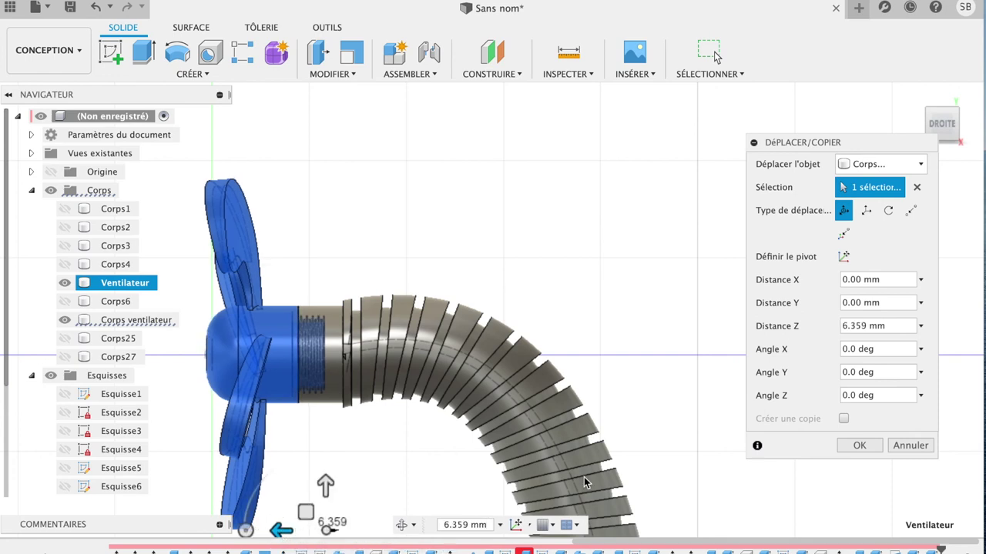
click(859, 445)
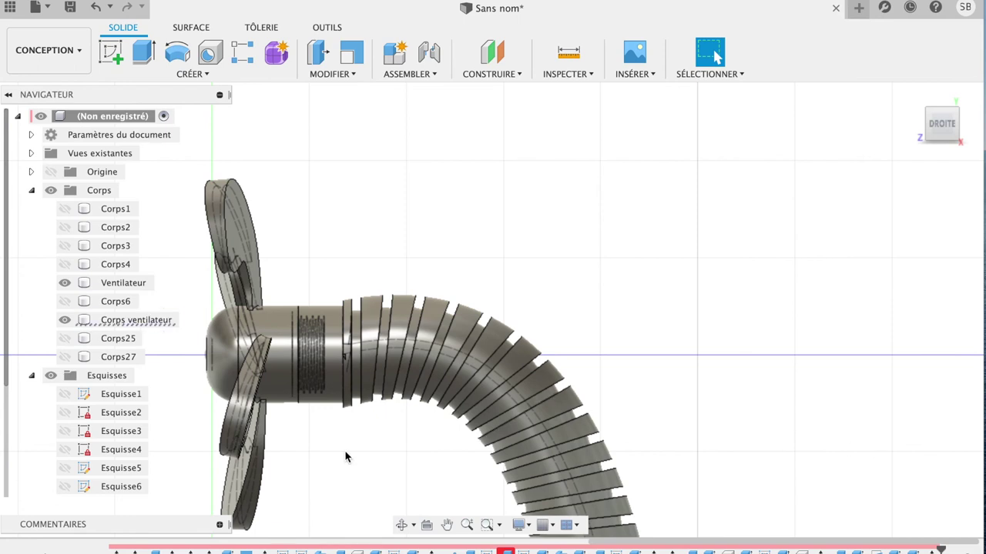
Hide the fan body and select the hose's inner bore face
click(64, 282)
mouse_move(937, 127)
mouse_down()
mouse_move(948, 115)
mouse_move(913, 180)
mouse_move(742, 117)
mouse_up()
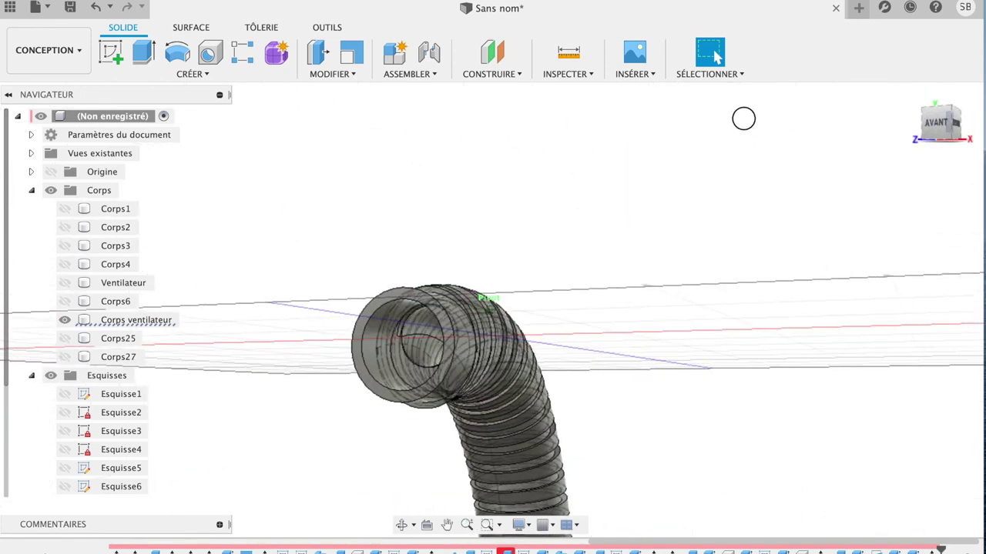
click(370, 324)
click(378, 351)
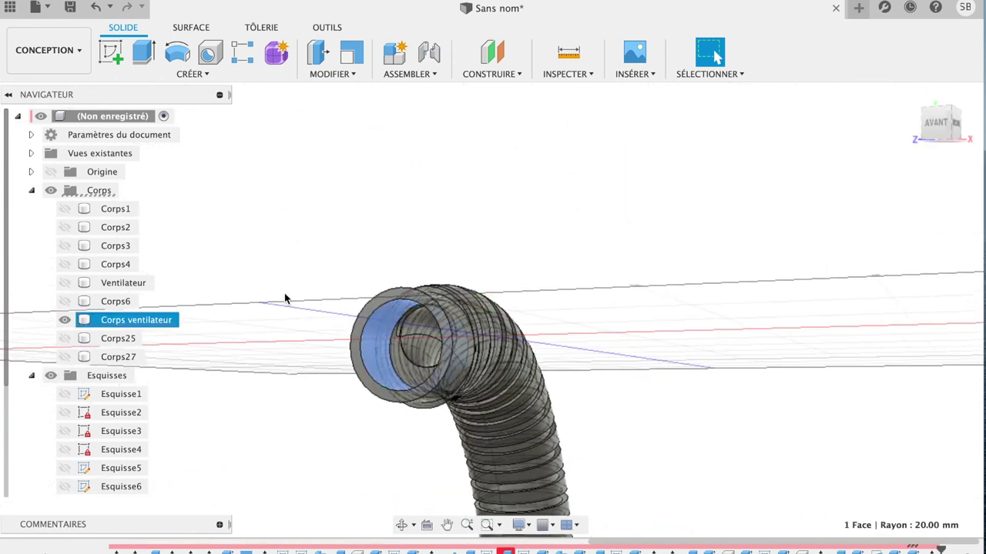
Add a 45 mm M45x4.5 ISO metric thread, class 6H, to the collar bore
click(217, 75)
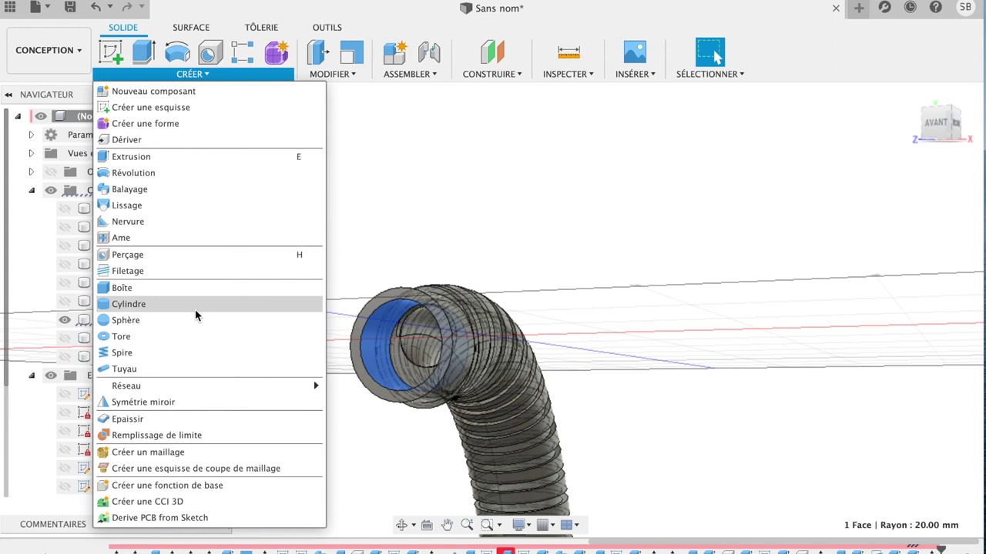
click(189, 276)
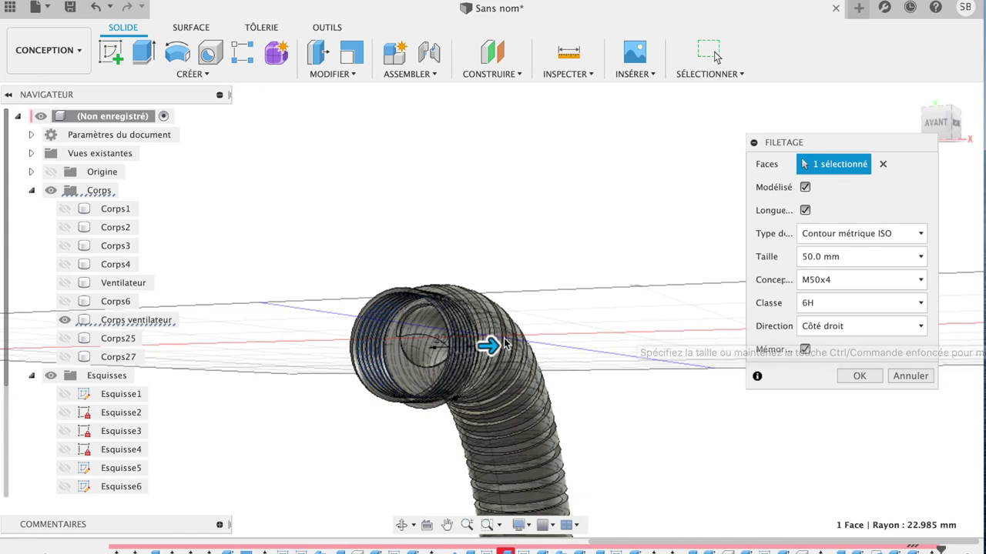
drag(490, 345, 485, 344)
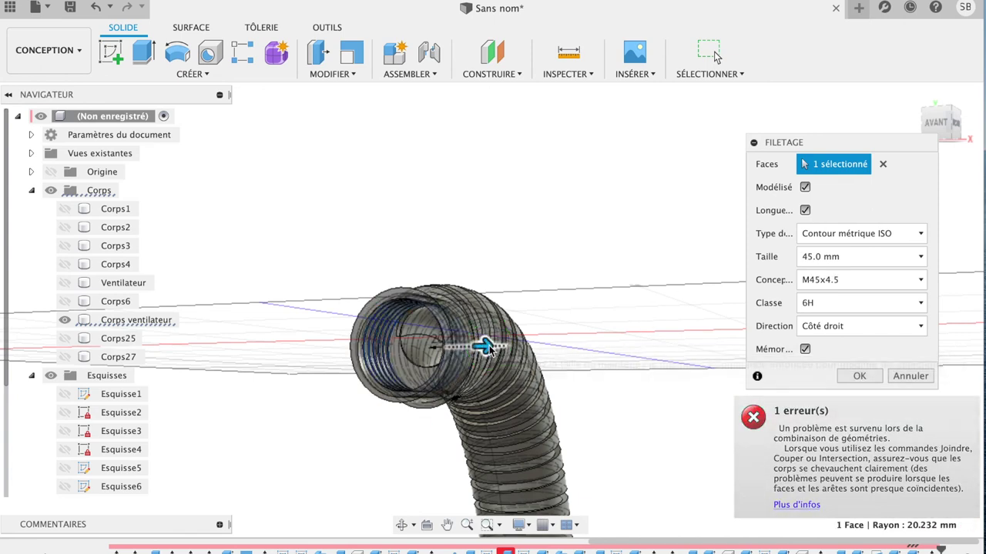
right_click(484, 347)
click(484, 346)
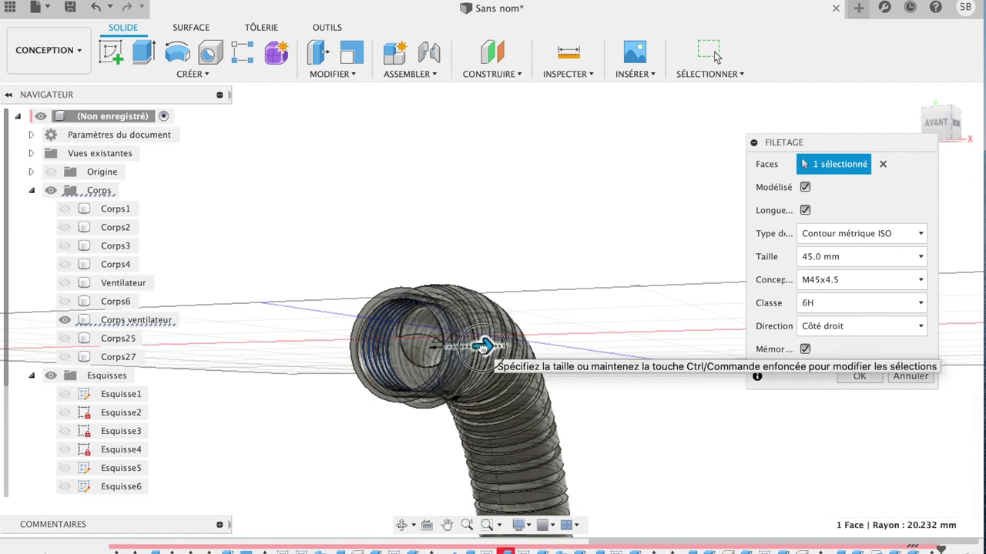
drag(484, 347, 422, 350)
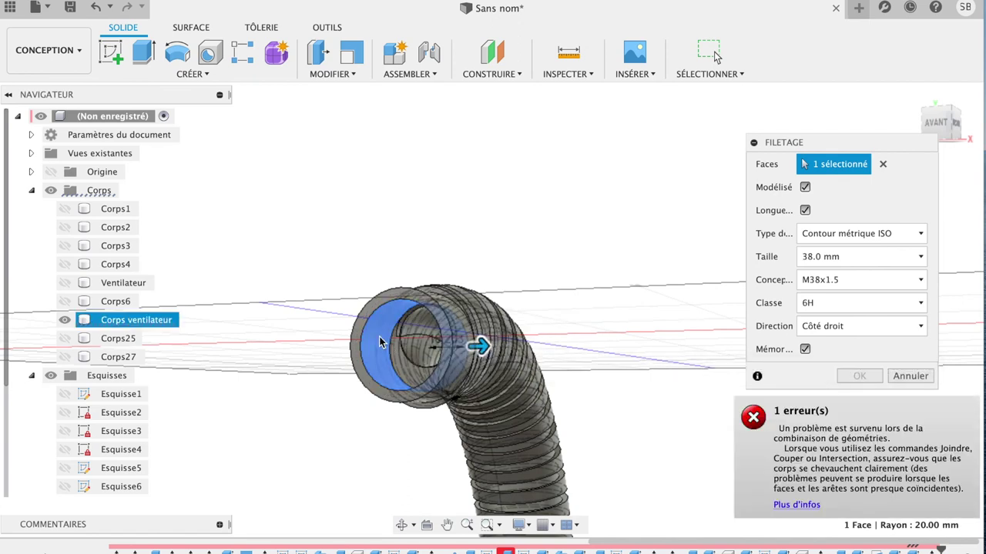
click(422, 351)
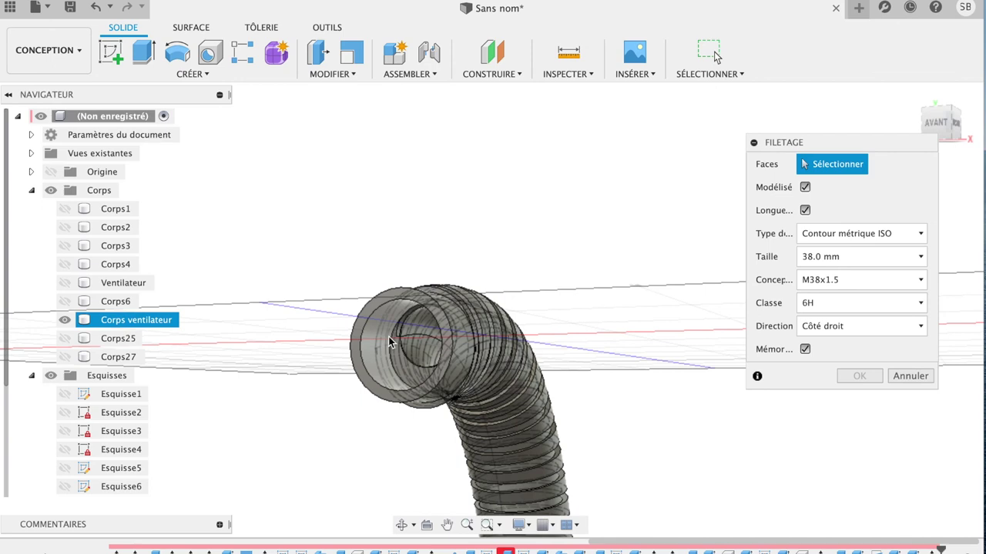
click(381, 340)
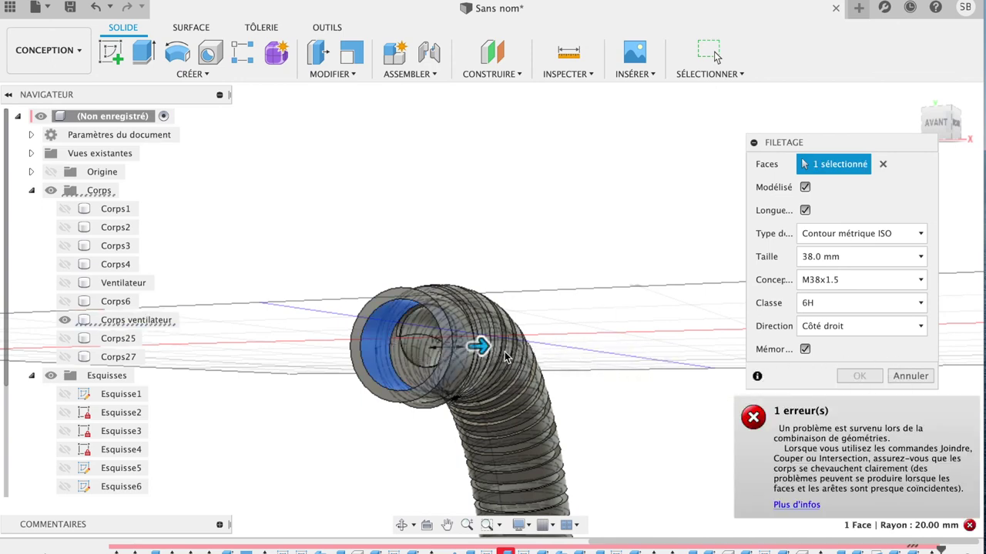
click(481, 347)
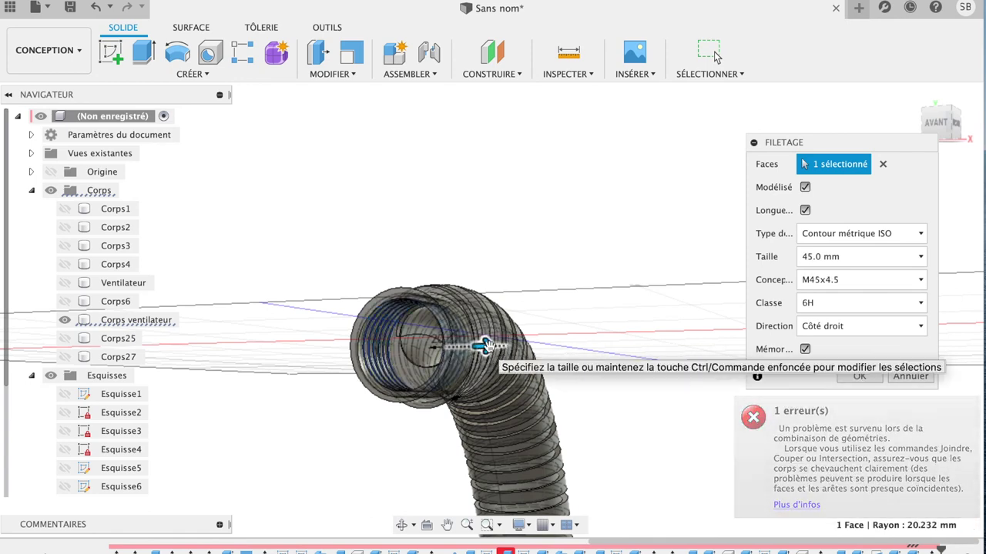
click(859, 376)
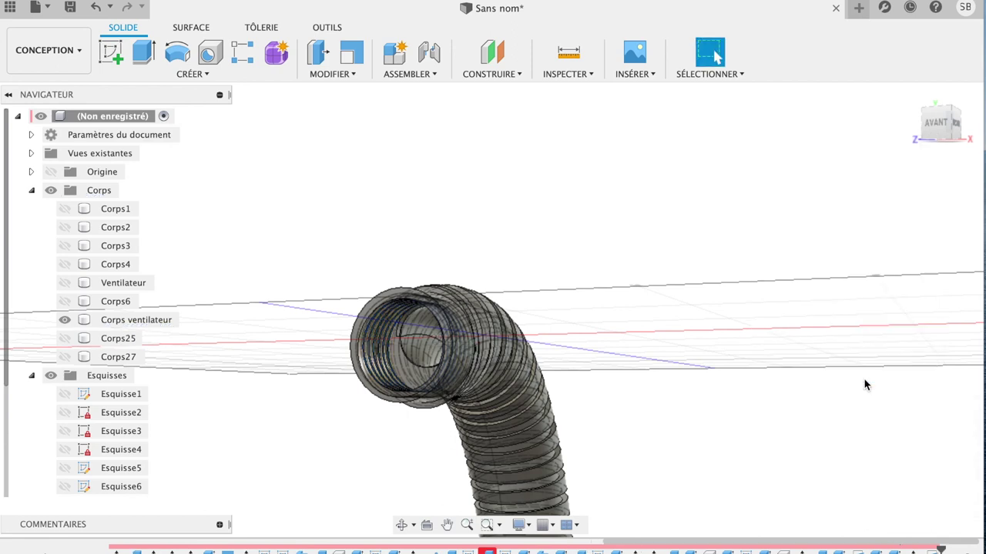
Show the fan body again, then orbit and pan to locate the model
click(65, 282)
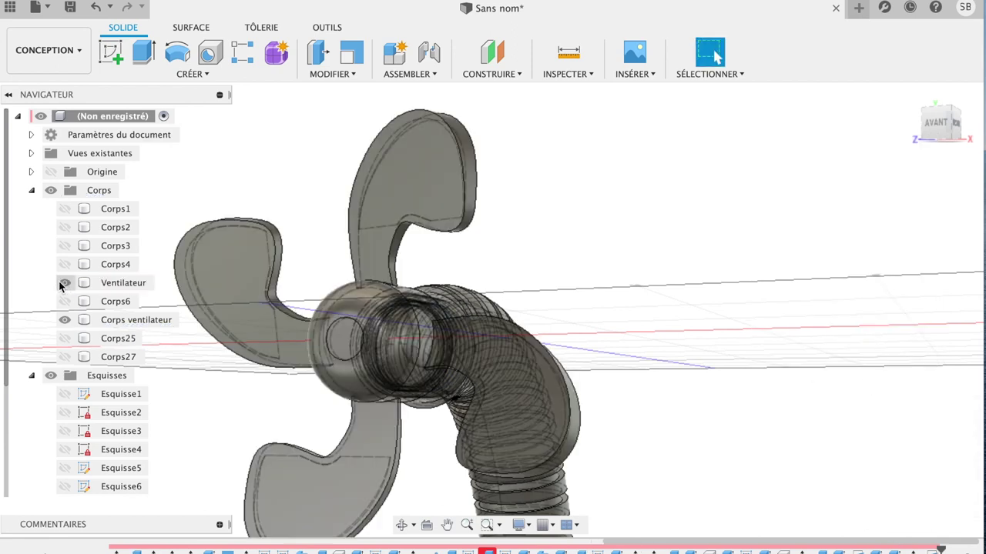
mouse_move(937, 123)
mouse_down()
mouse_move(825, 126)
mouse_move(835, 146)
mouse_move(832, 127)
mouse_up()
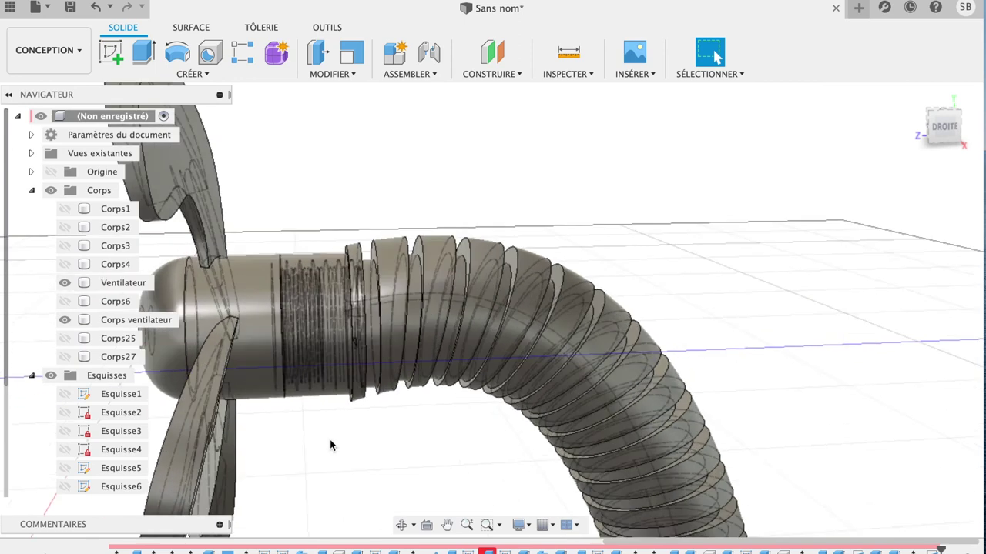
click(446, 524)
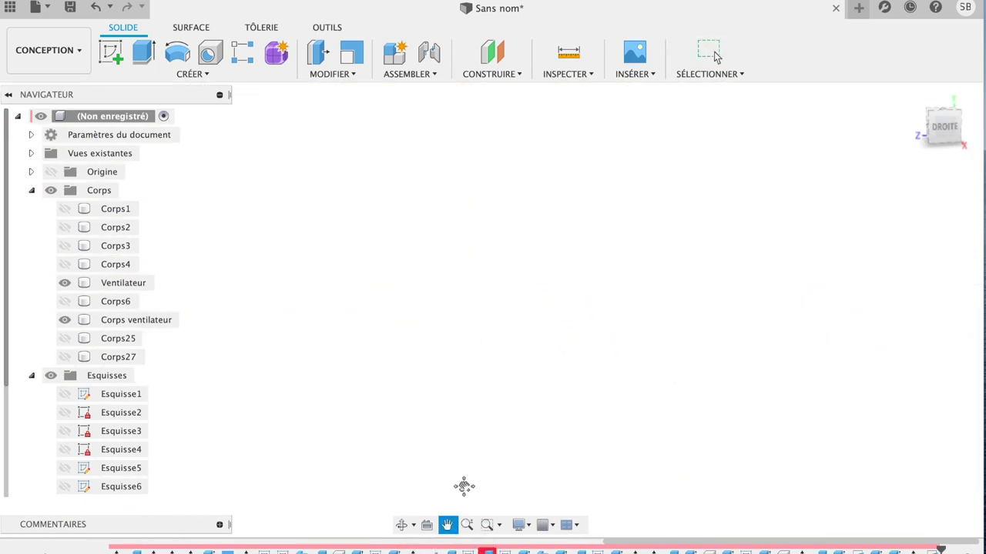
drag(437, 190, 443, 447)
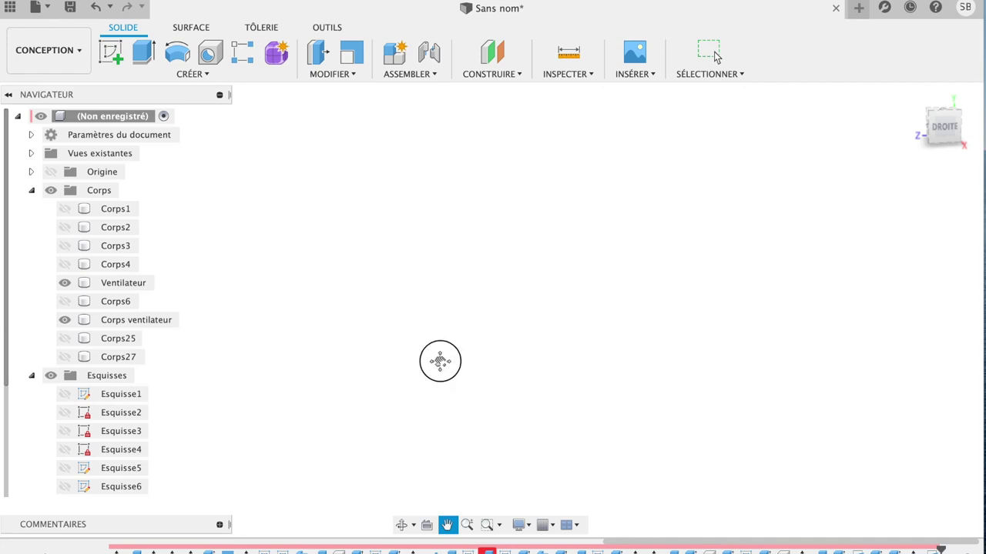
key(Escape)
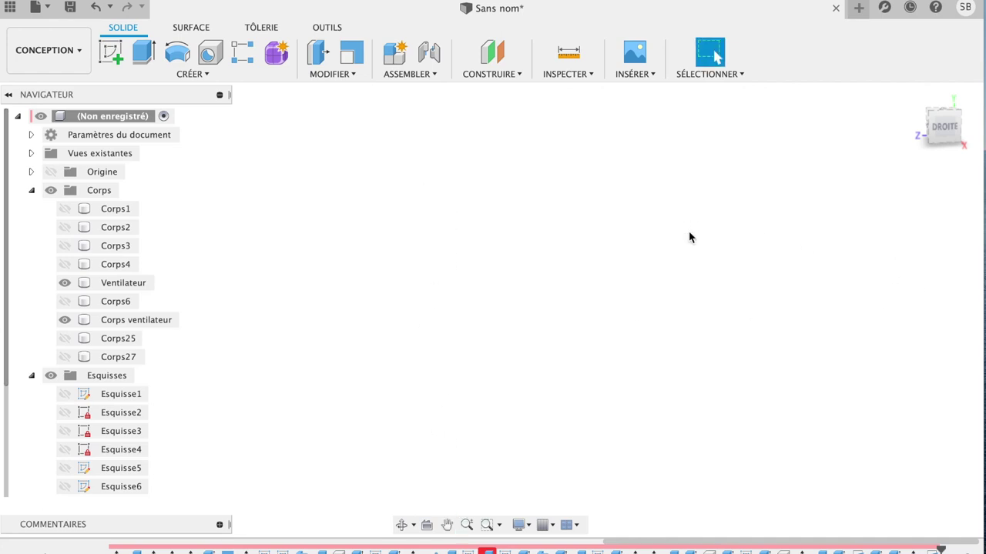
Return to the home view, switch to the right side, and zoom into the threaded joint
click(916, 99)
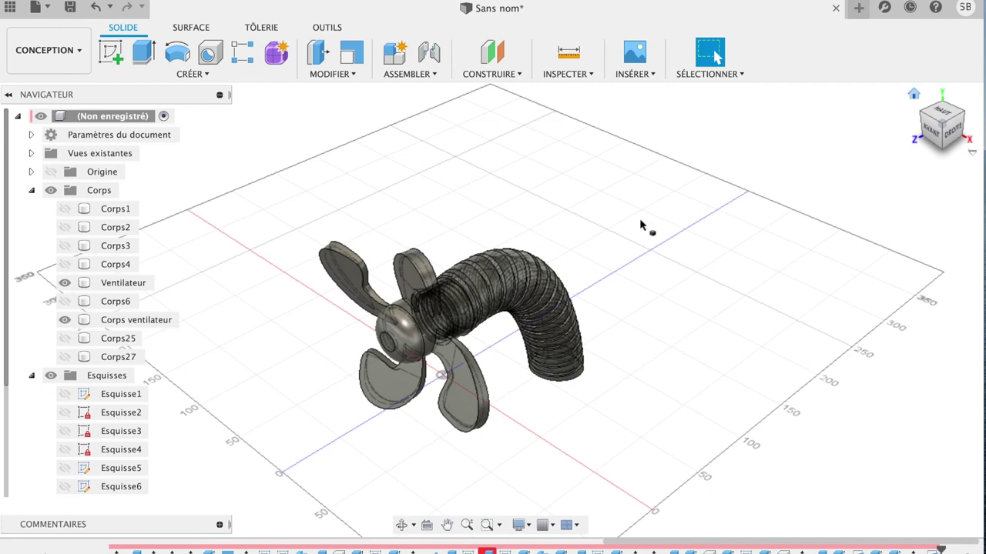
click(952, 135)
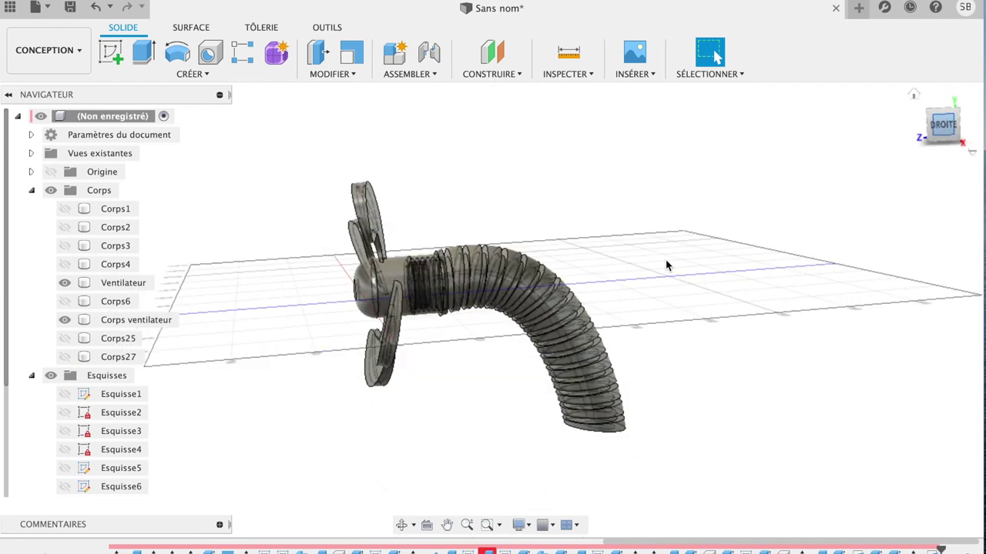
scroll(458, 324, up, 3)
scroll(457, 324, up, 2)
scroll(457, 324, up, 2)
scroll(457, 324, up, 2)
scroll(457, 324, up, 2)
scroll(457, 324, up, 1)
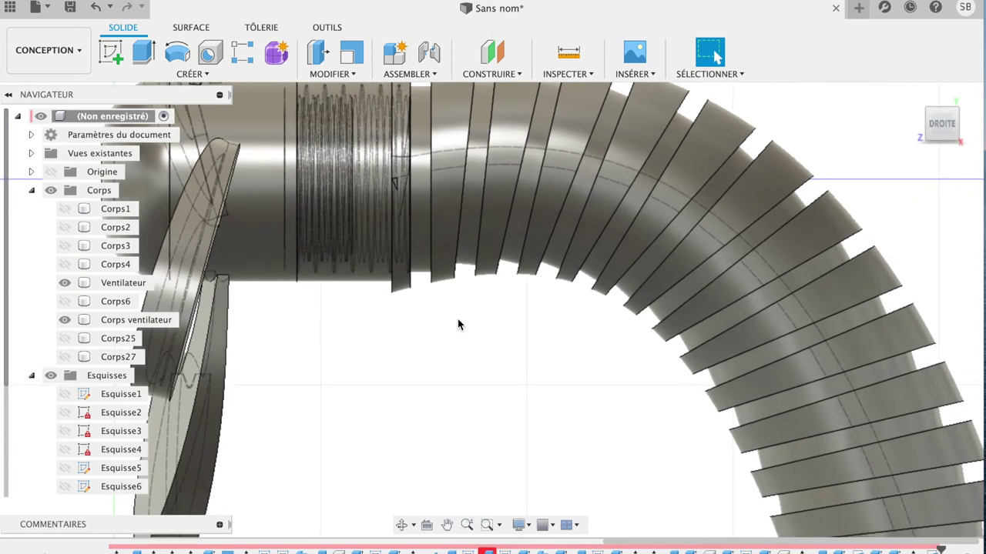
scroll(457, 324, up, 1)
scroll(458, 324, up, 1)
scroll(457, 324, up, 1)
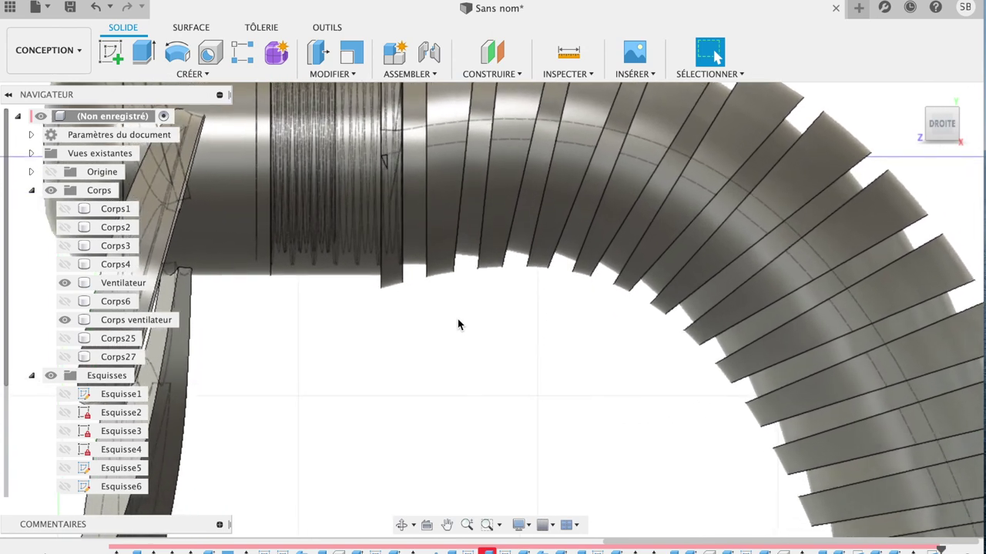
scroll(457, 325, up, 1)
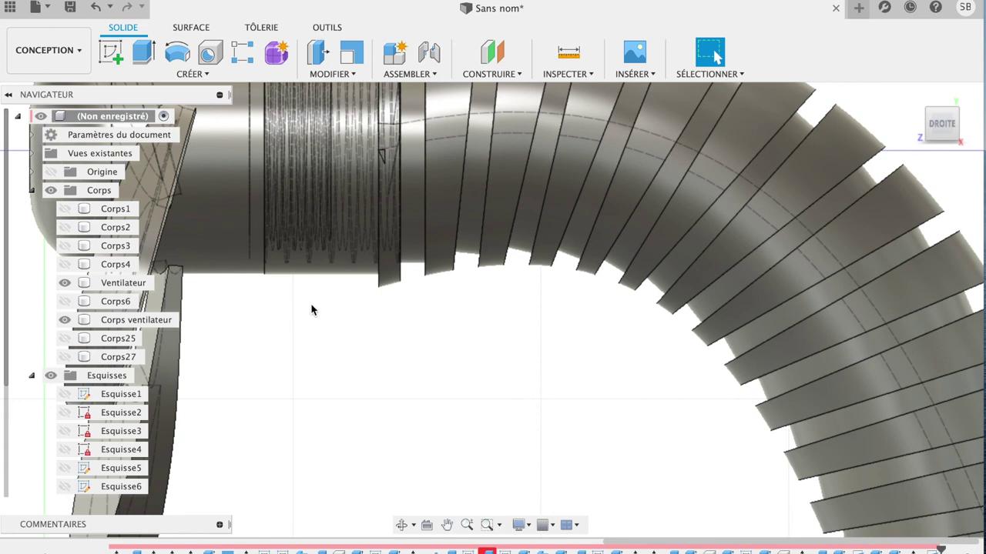
Step back through the Ventilateur body's visibility history with repeated undos
click(121, 283)
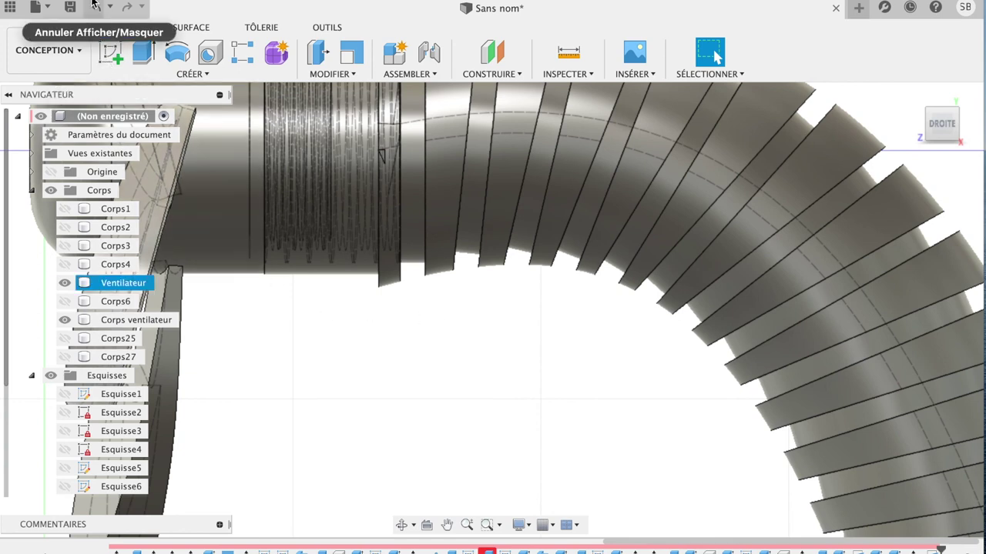
click(92, 5)
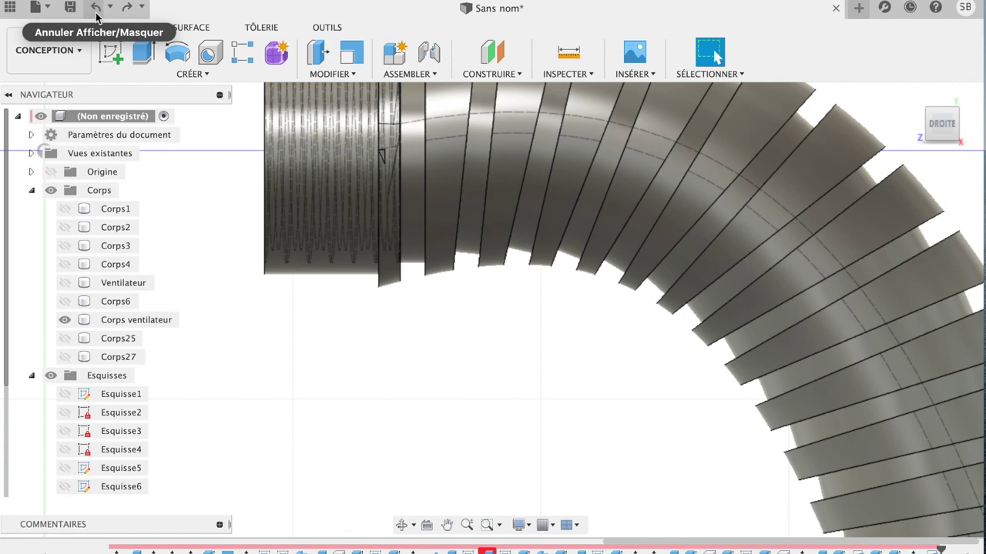
click(96, 7)
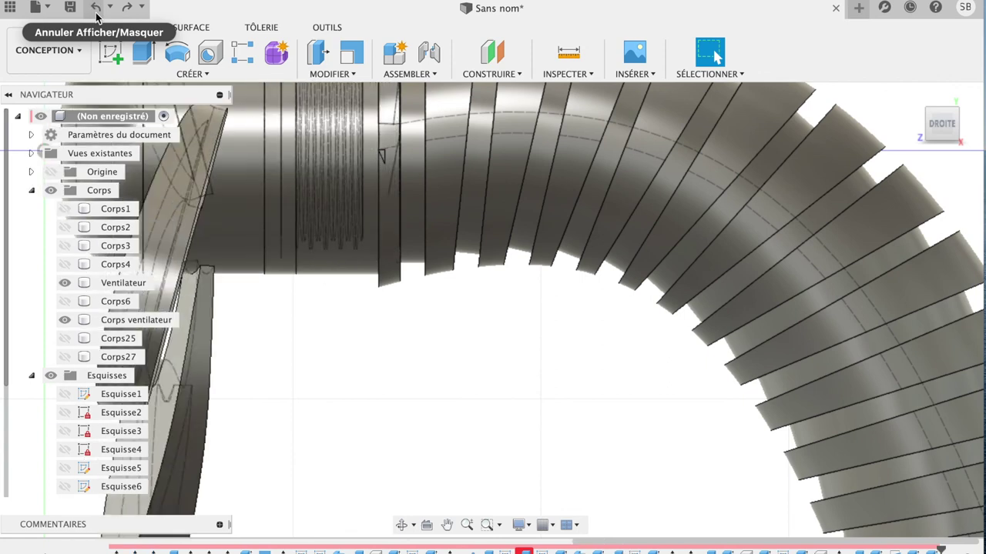
click(97, 14)
click(96, 14)
click(96, 13)
click(96, 14)
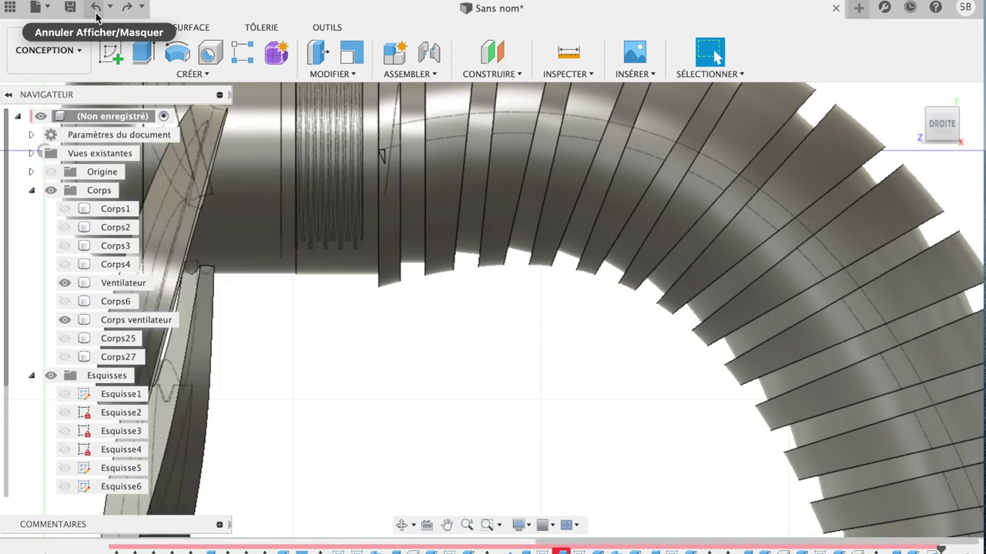
click(96, 14)
click(96, 14)
click(96, 14)
click(97, 14)
click(96, 14)
click(96, 14)
click(97, 14)
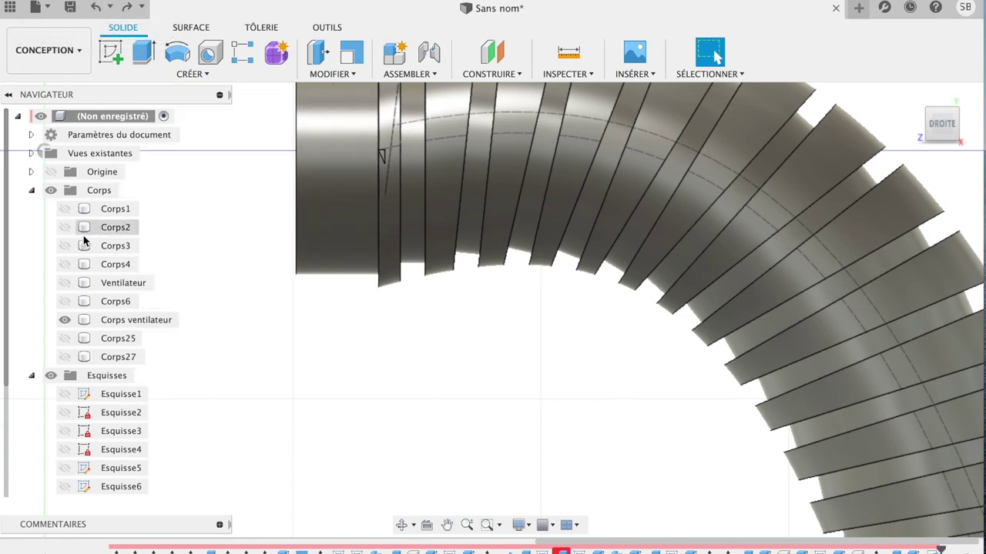
Toggle the Ventilateur body's eye icon on and off, undoing the visibility changes
click(64, 282)
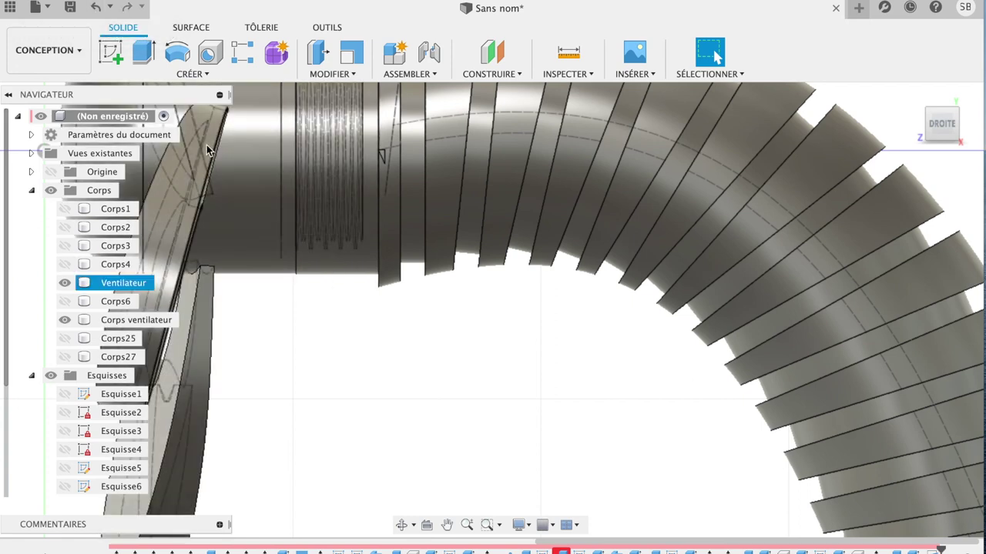
click(97, 10)
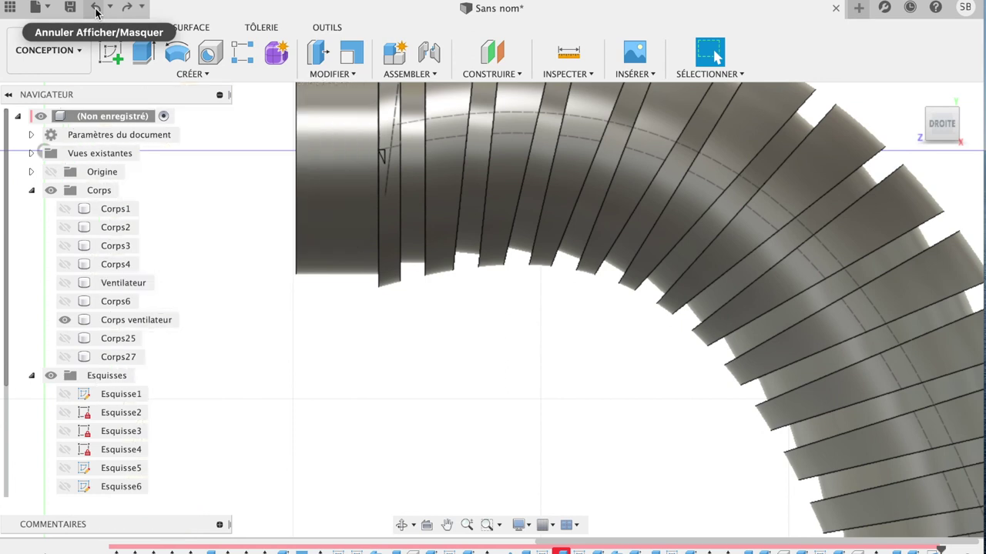
click(96, 9)
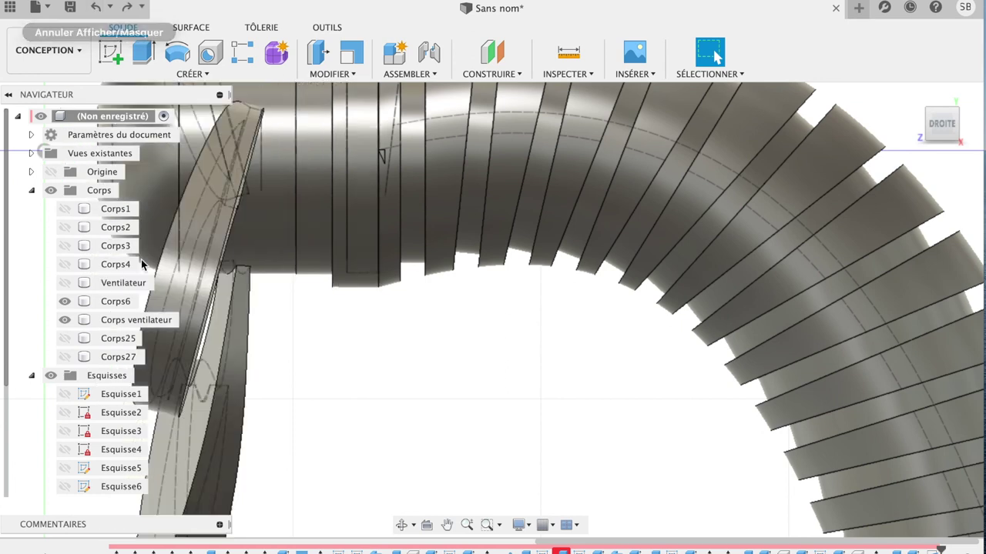
click(123, 282)
click(64, 283)
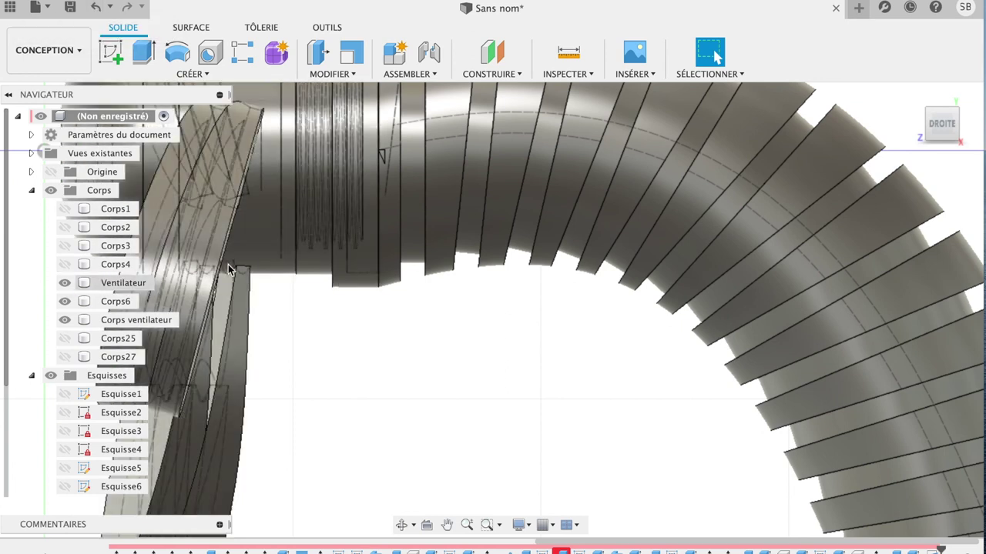
click(94, 6)
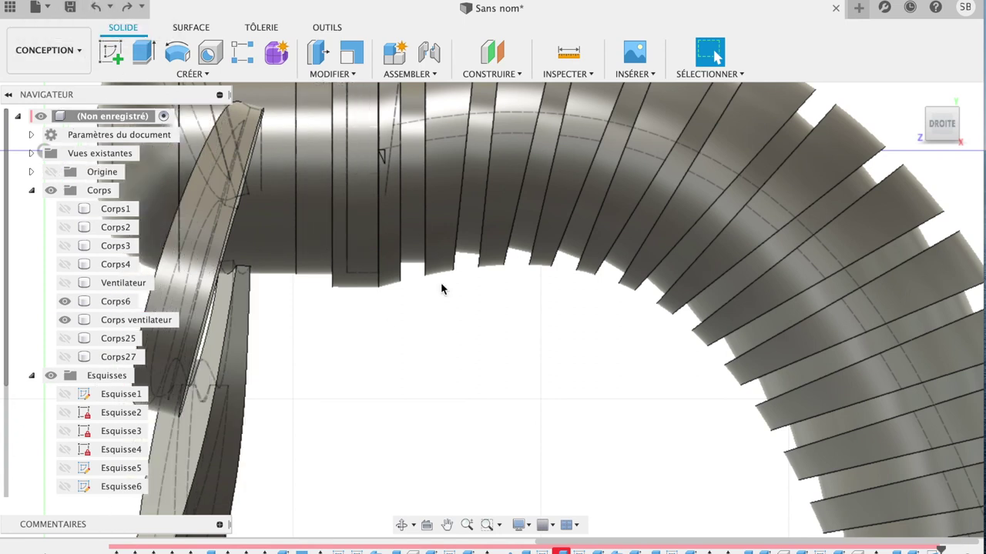
click(65, 284)
click(66, 283)
click(65, 284)
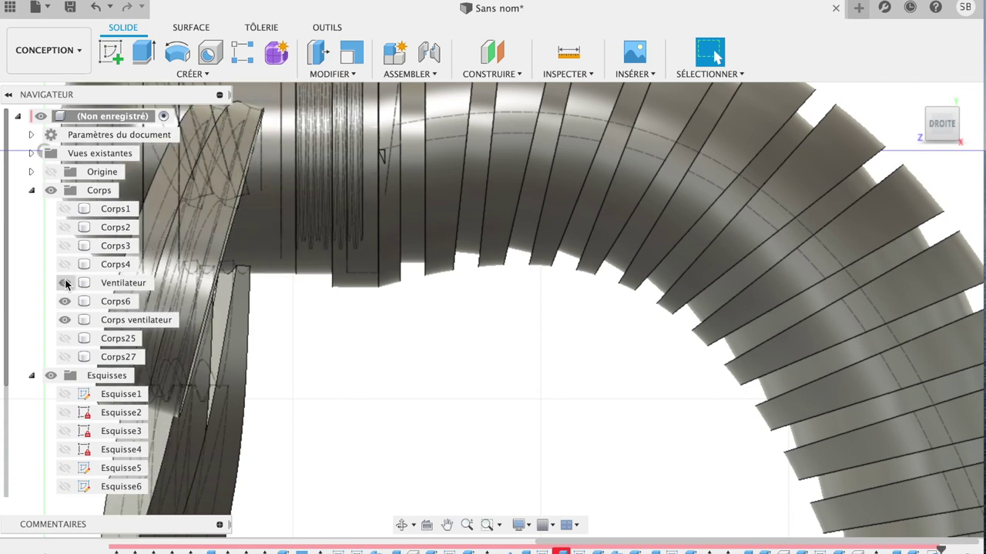
click(96, 7)
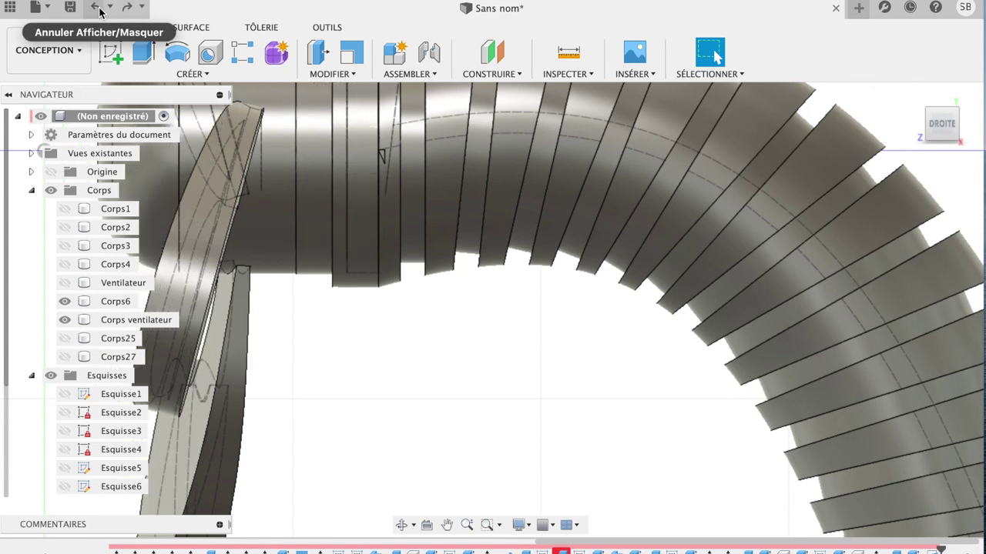
click(96, 7)
click(96, 8)
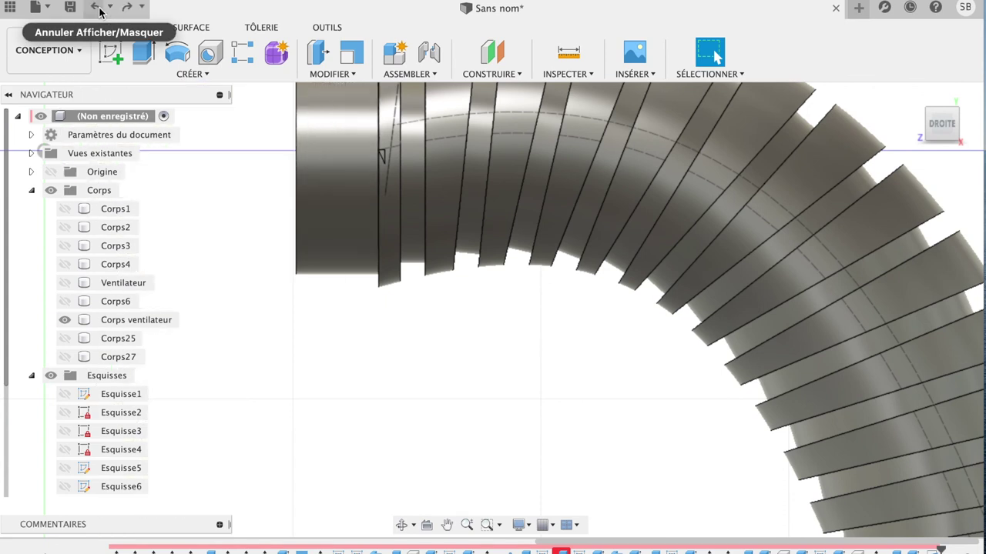
Undo back past the threaded ribbed section and show the Corps ventilateur body
click(98, 9)
click(99, 9)
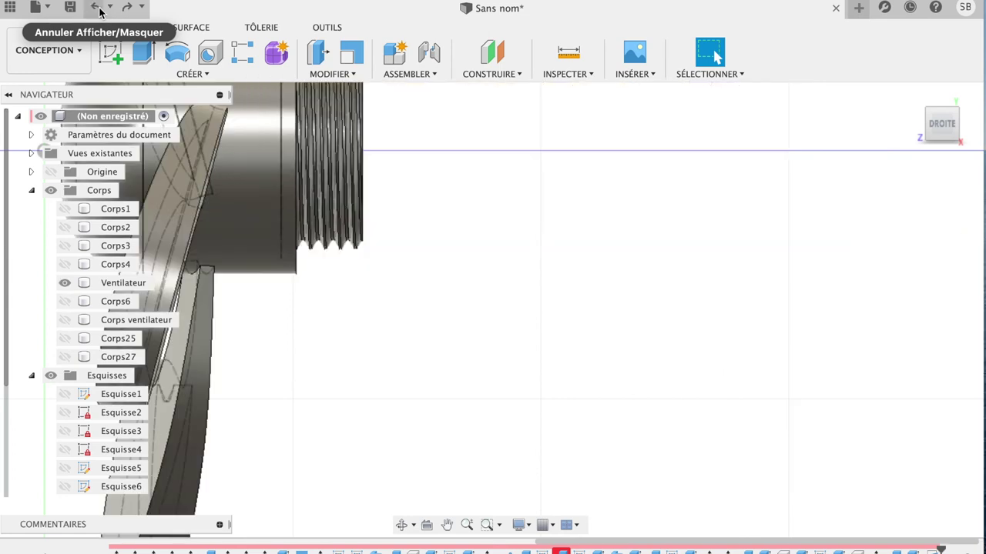
click(98, 9)
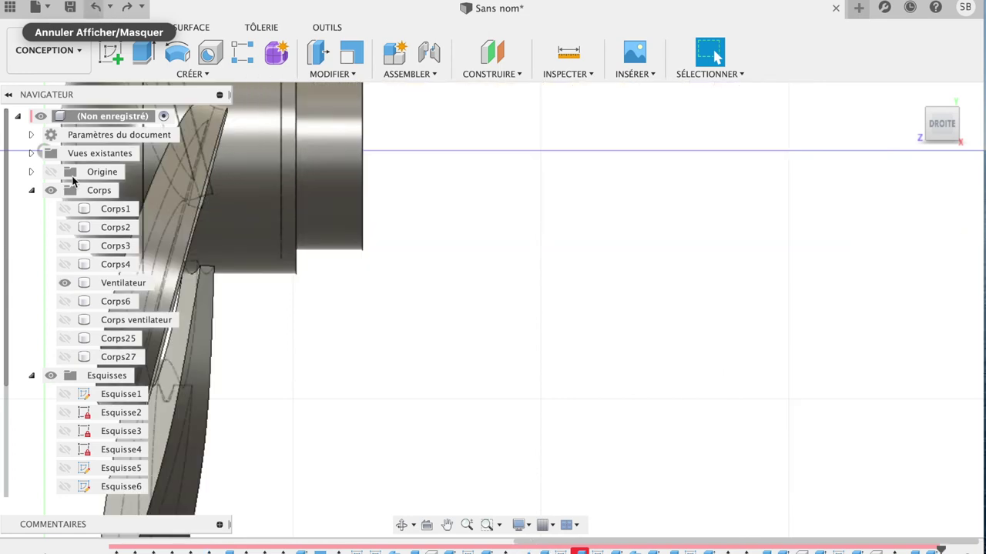
click(63, 328)
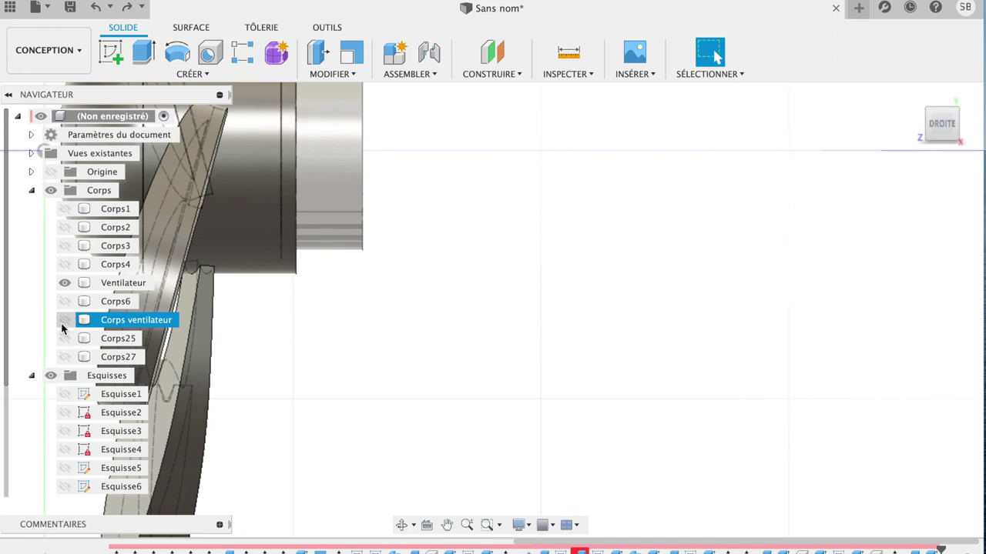
click(64, 321)
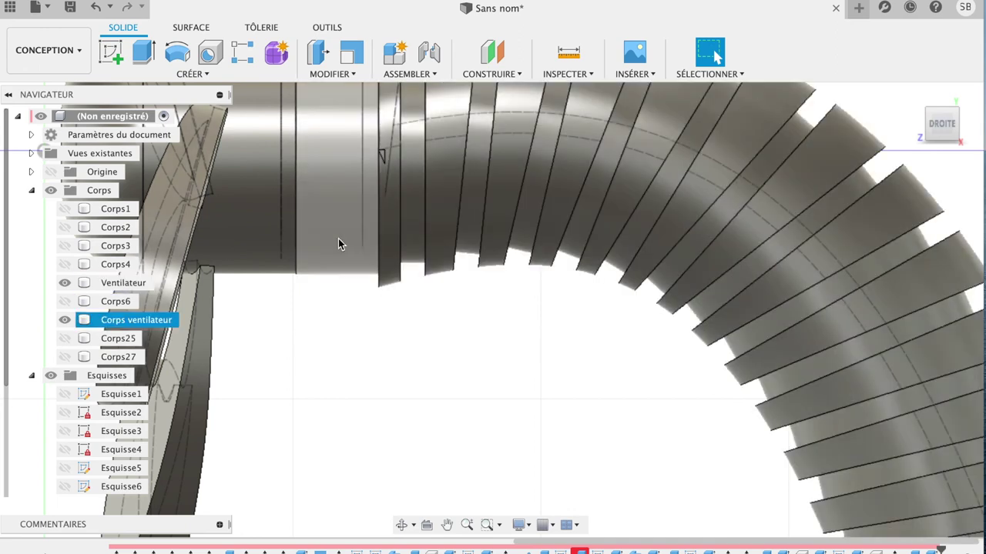
mouse_move(941, 124)
mouse_move(938, 123)
mouse_down()
mouse_move(942, 147)
mouse_move(935, 133)
mouse_up()
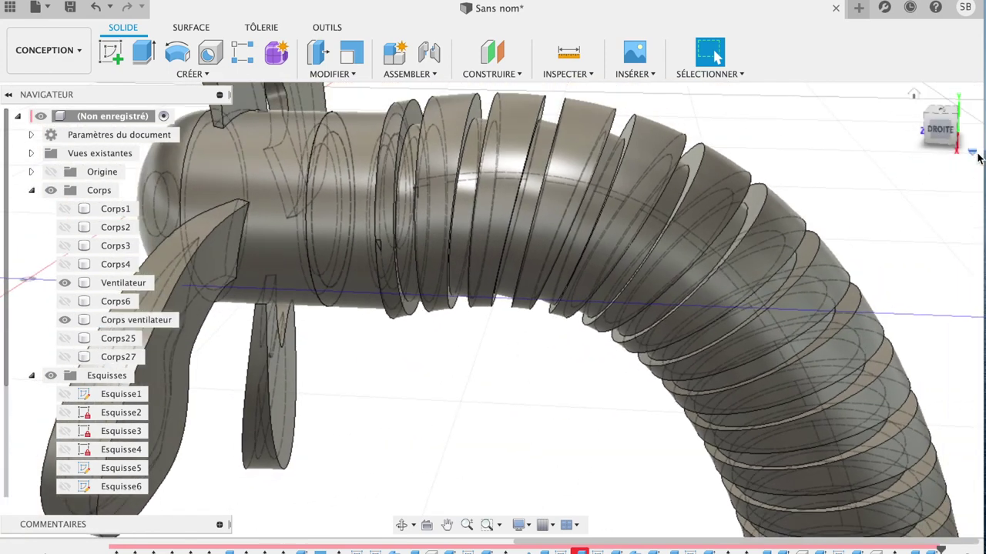
click(940, 129)
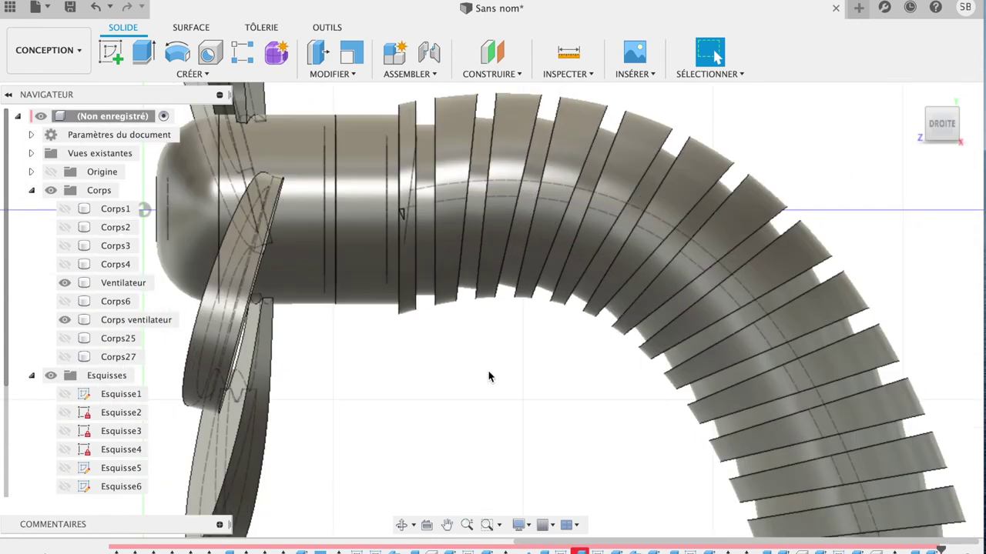
click(65, 283)
mouse_move(943, 124)
mouse_down()
mouse_move(966, 128)
mouse_move(976, 146)
mouse_up()
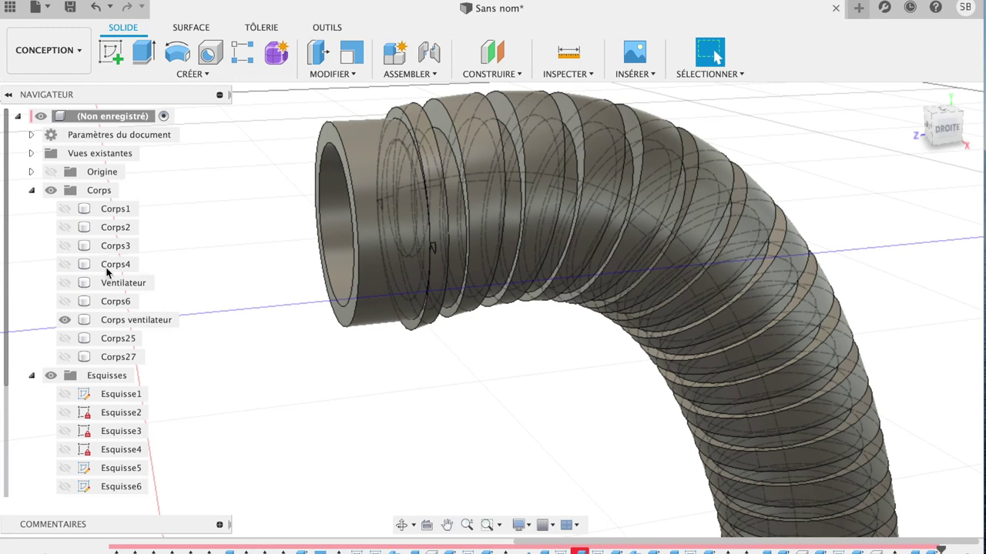
click(65, 282)
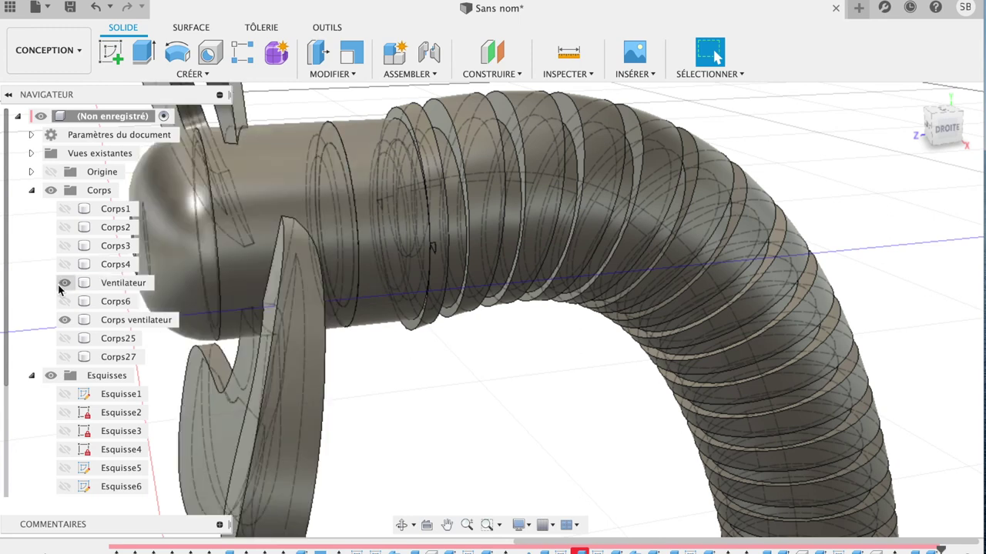
click(115, 283)
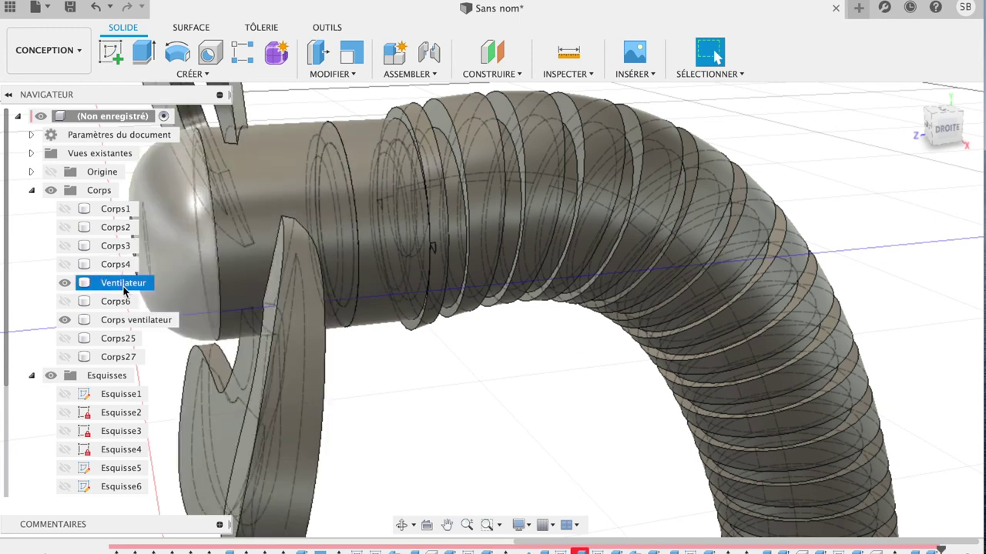
click(135, 284)
key(m)
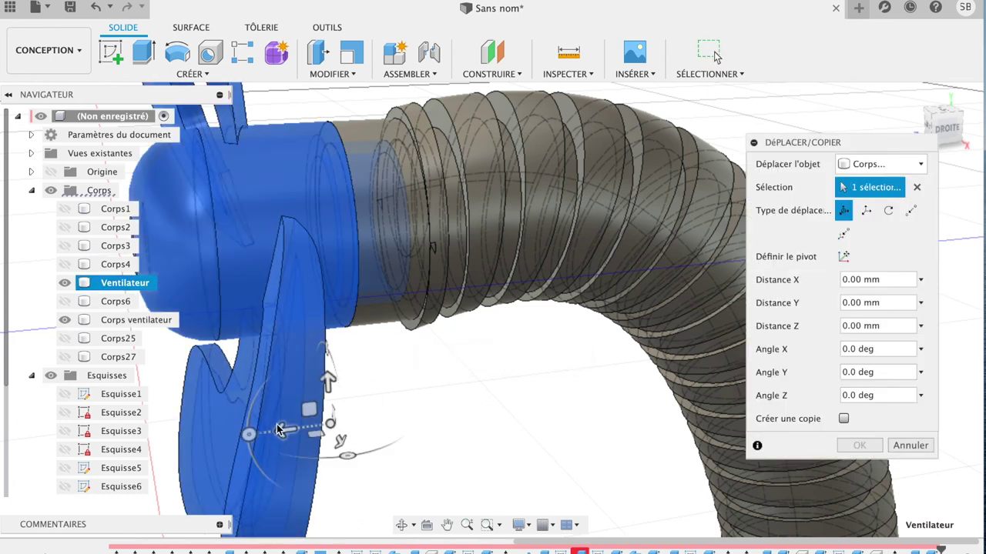
Move the Ventilateur body 30.234 mm along Z into the hose opening, then return home
mouse_move(282, 436)
mouse_down()
mouse_move(208, 454)
mouse_move(235, 440)
mouse_move(257, 449)
mouse_move(272, 436)
mouse_move(292, 443)
mouse_move(279, 433)
mouse_move(282, 446)
mouse_move(193, 440)
mouse_up()
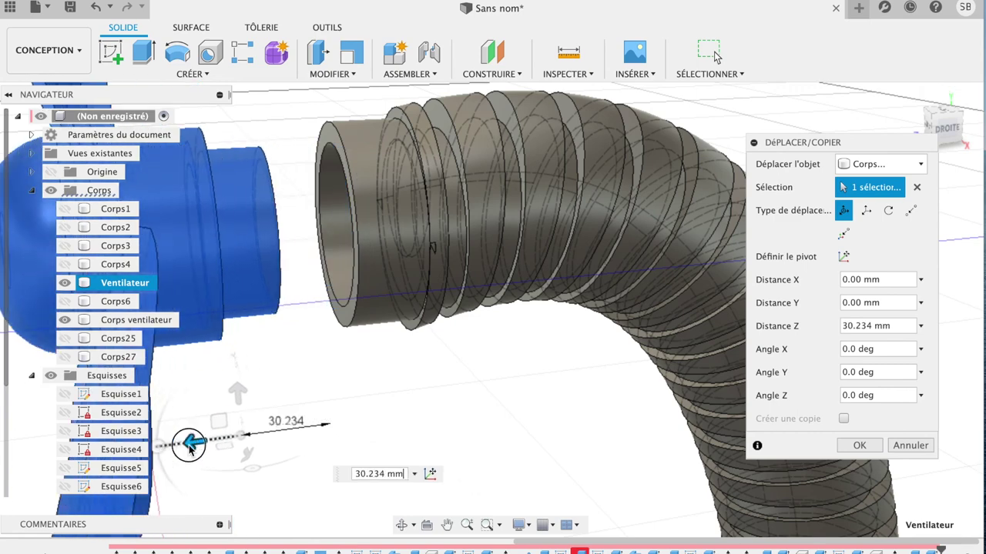
mouse_move(945, 123)
mouse_move(941, 126)
mouse_down()
mouse_move(865, 136)
mouse_move(832, 121)
mouse_move(847, 137)
mouse_up()
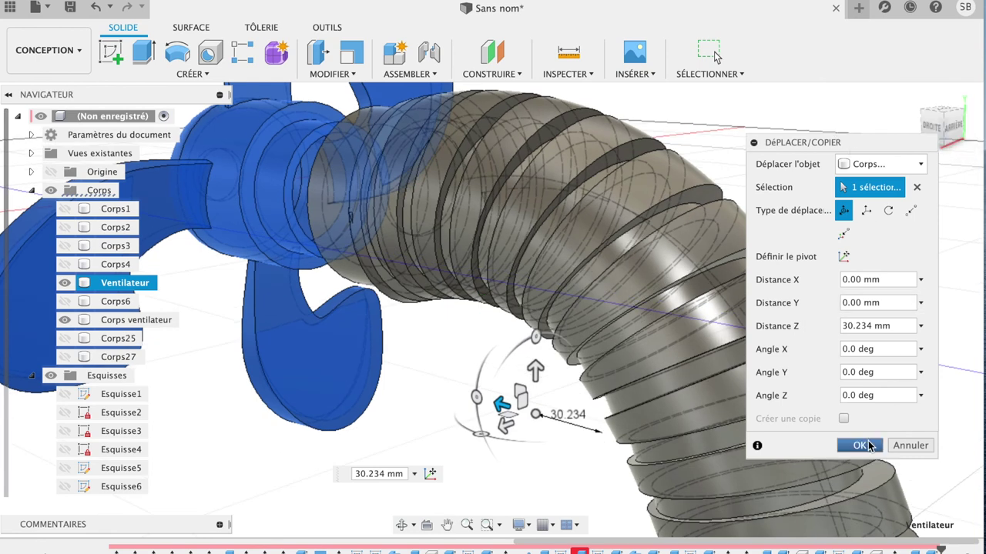
click(860, 446)
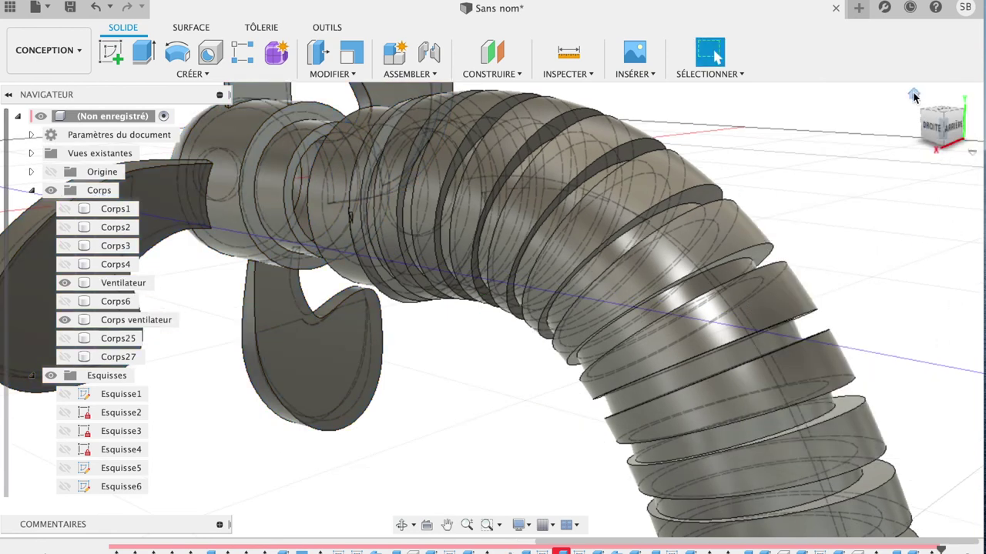
click(914, 95)
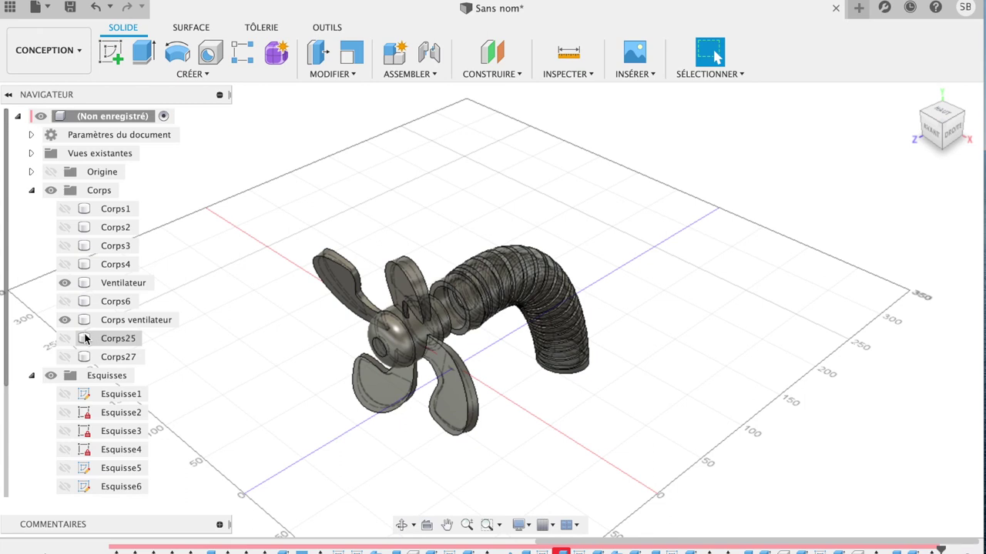
Show the Corps27 base plate and select its four top edges
click(64, 358)
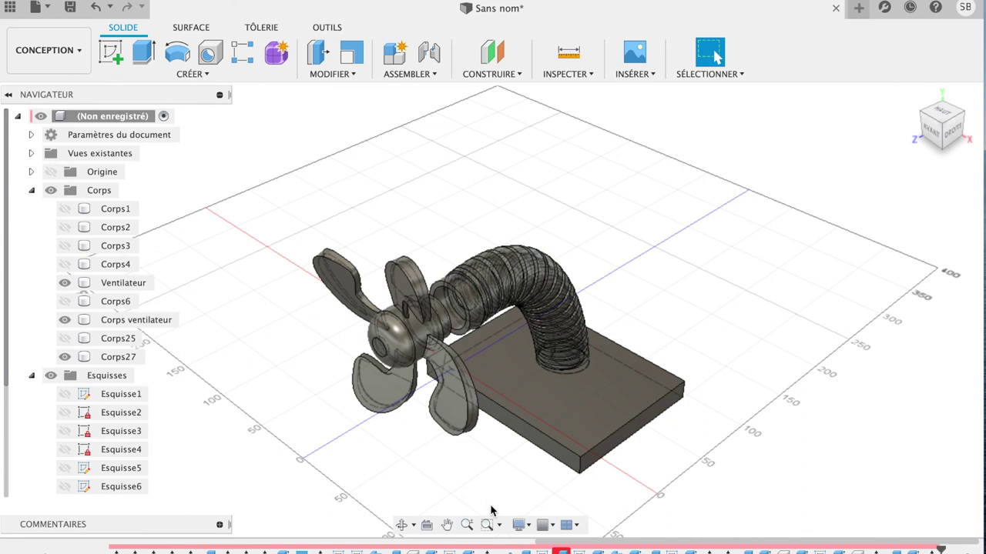
click(517, 443)
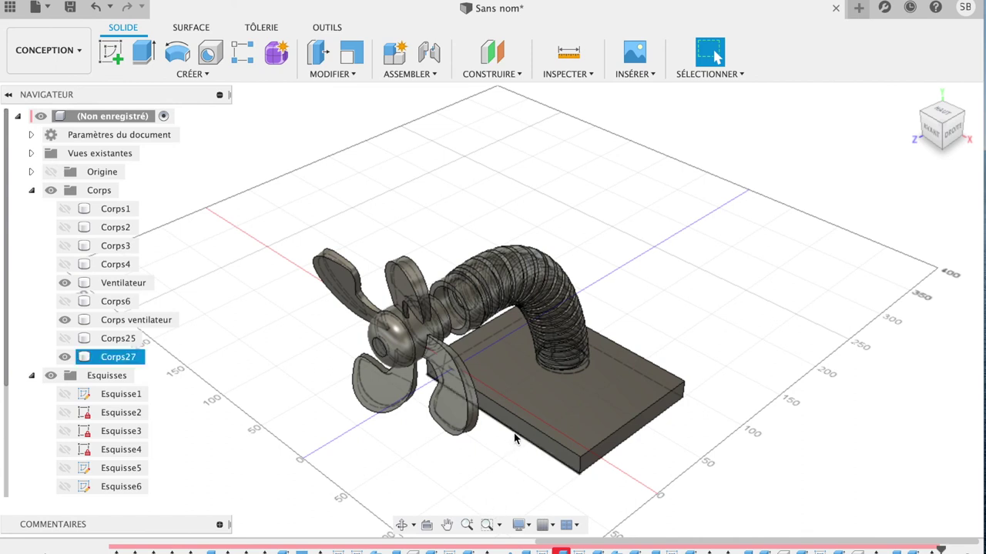
click(525, 422)
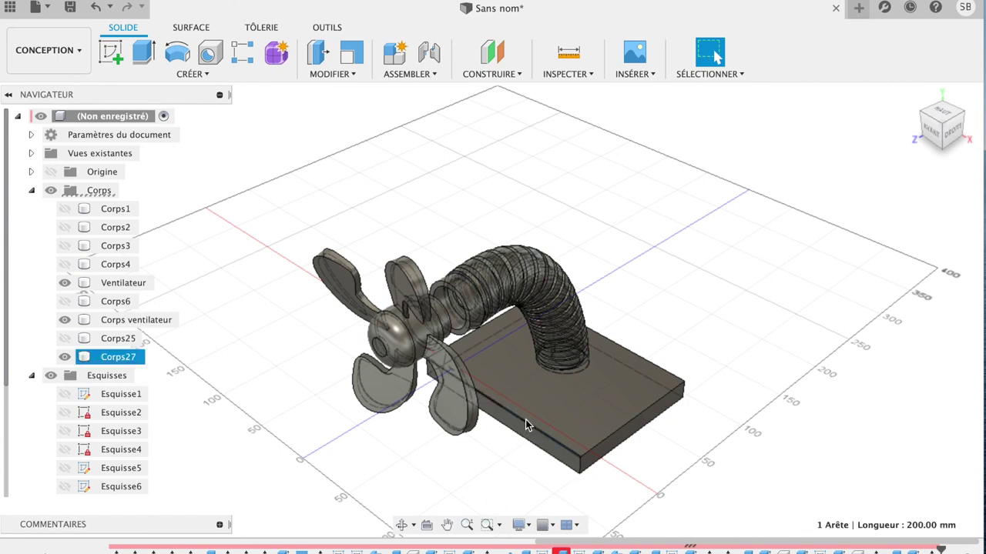
click(479, 327)
click(591, 282)
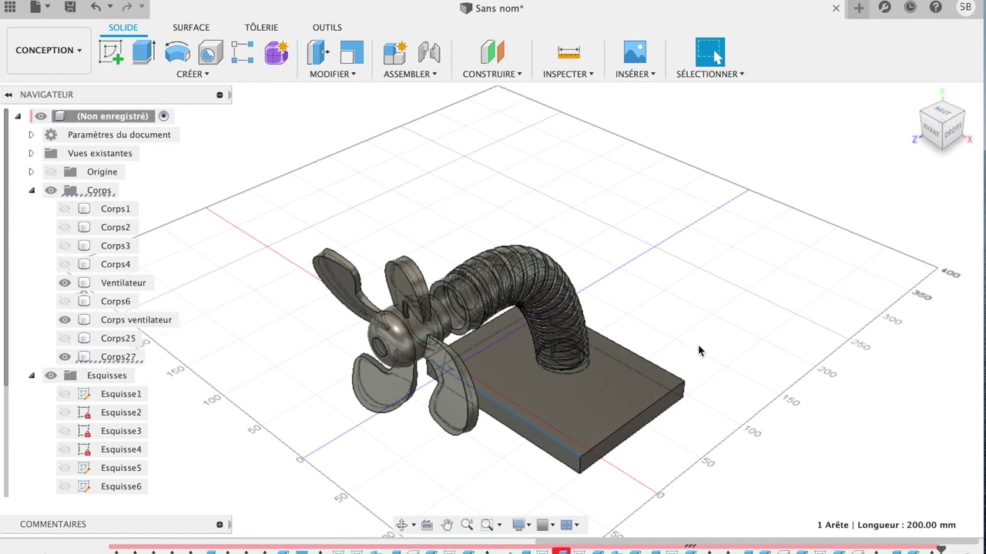
scroll(681, 357, up, 5)
click(627, 453)
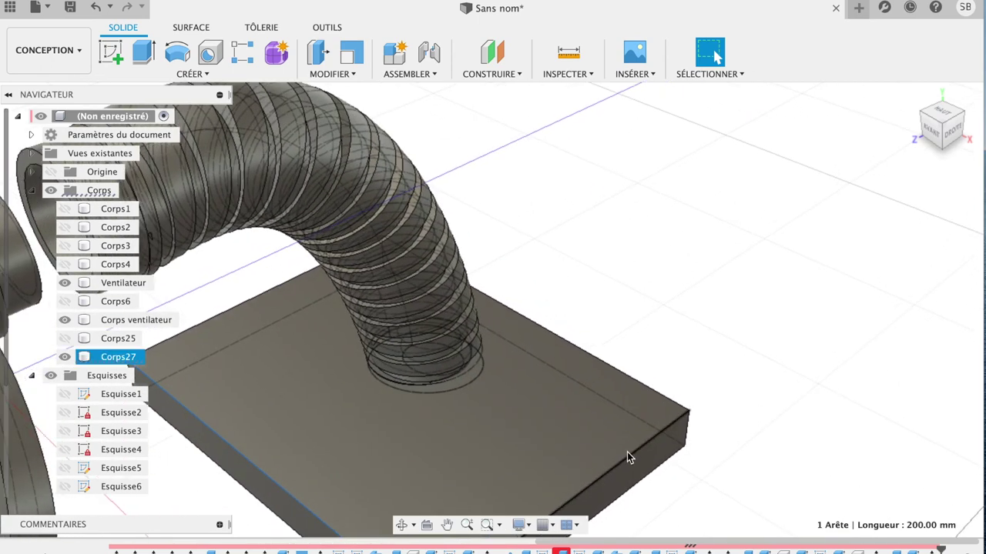
click(612, 367)
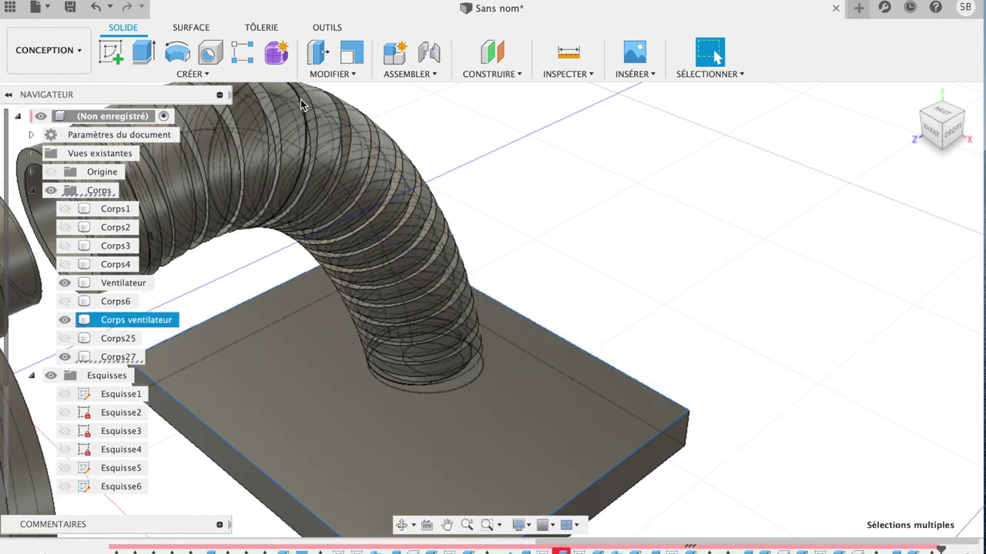
click(331, 74)
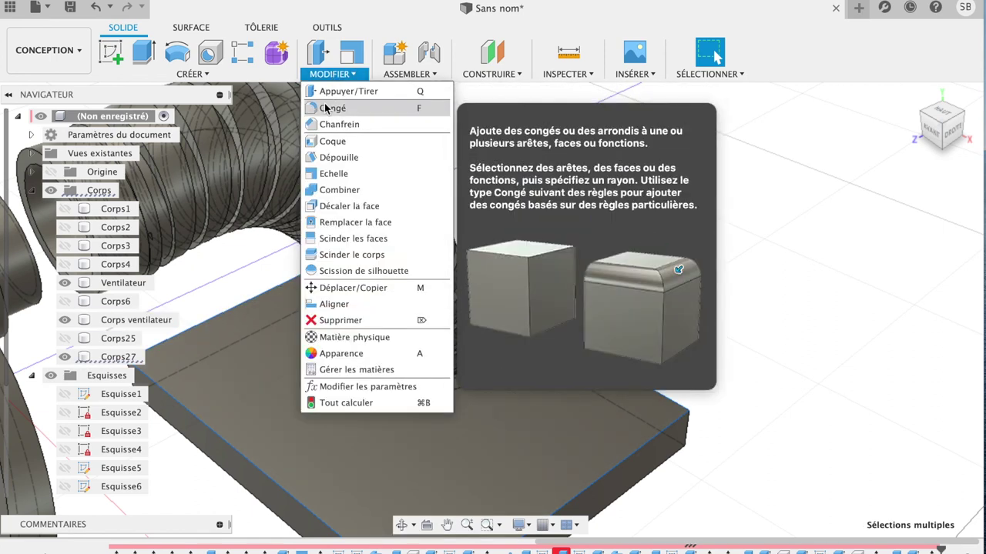
Fillet the base plate's four top edges with a 15 mm radius
click(333, 107)
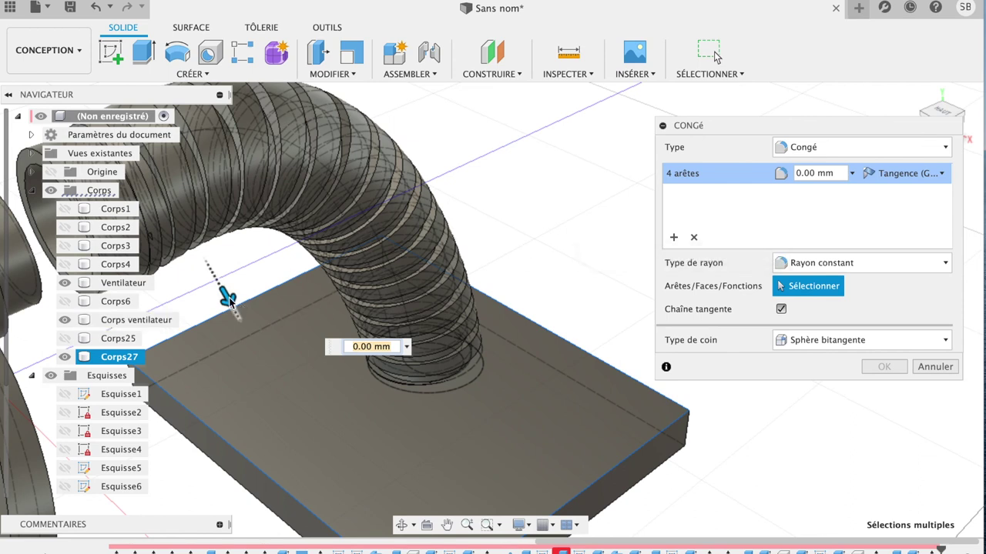
drag(227, 297, 229, 302)
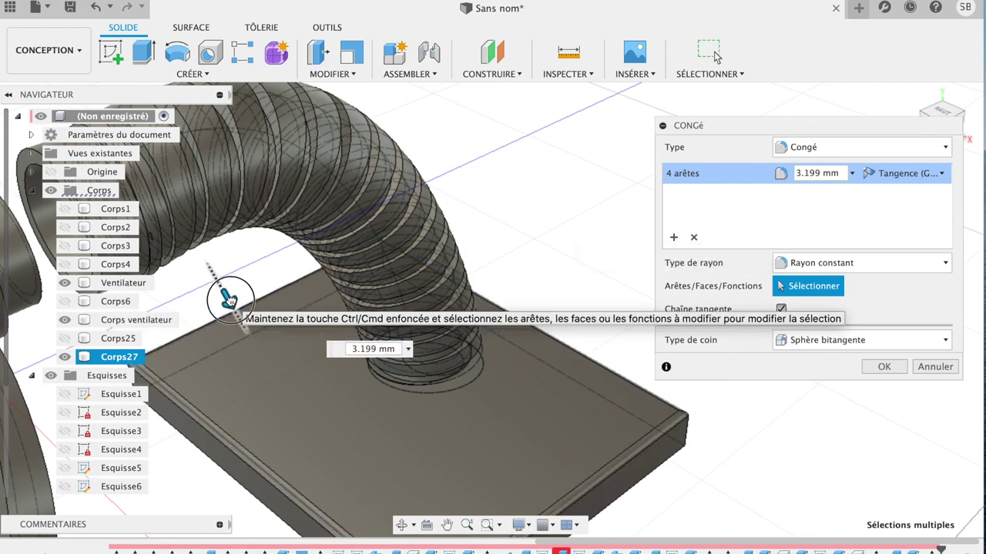
drag(229, 302, 233, 308)
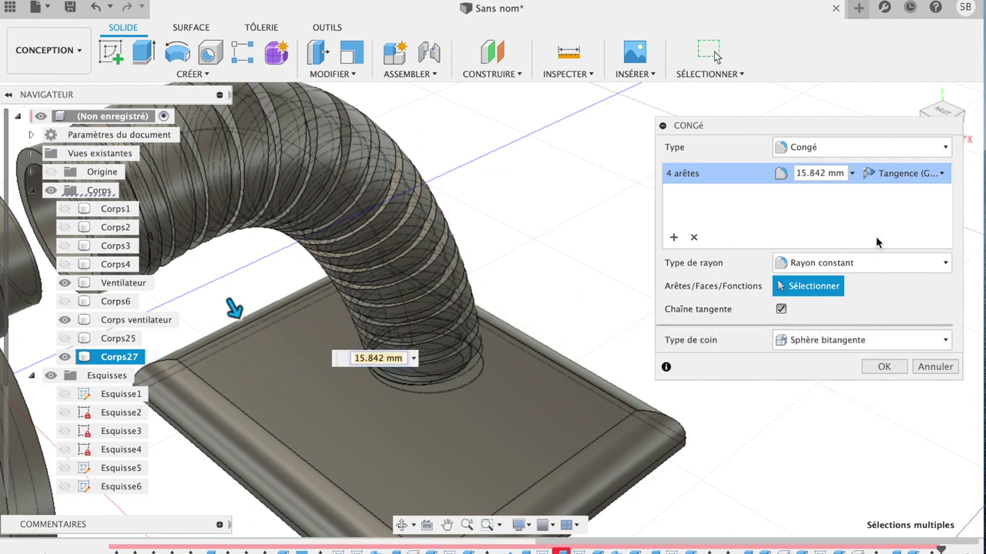
click(803, 175)
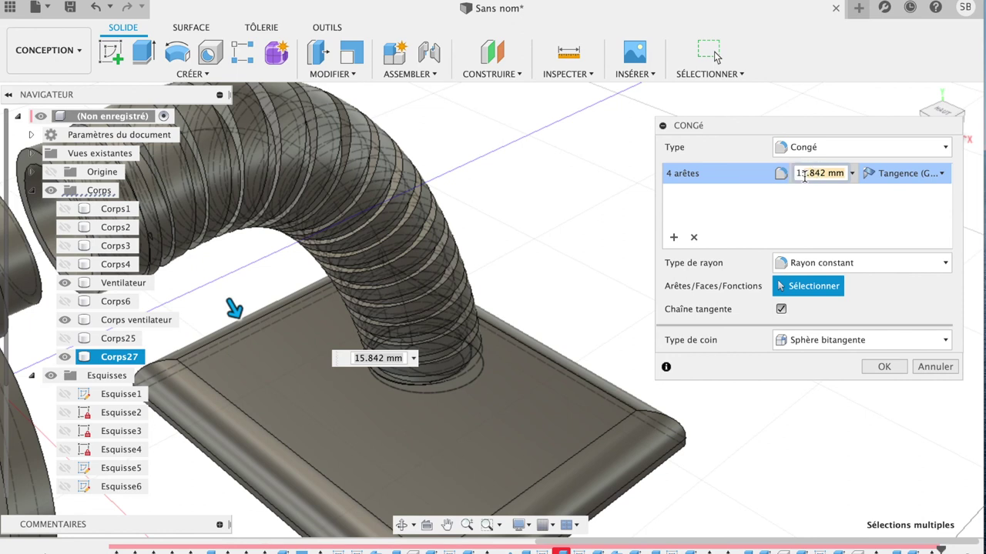
text(15)
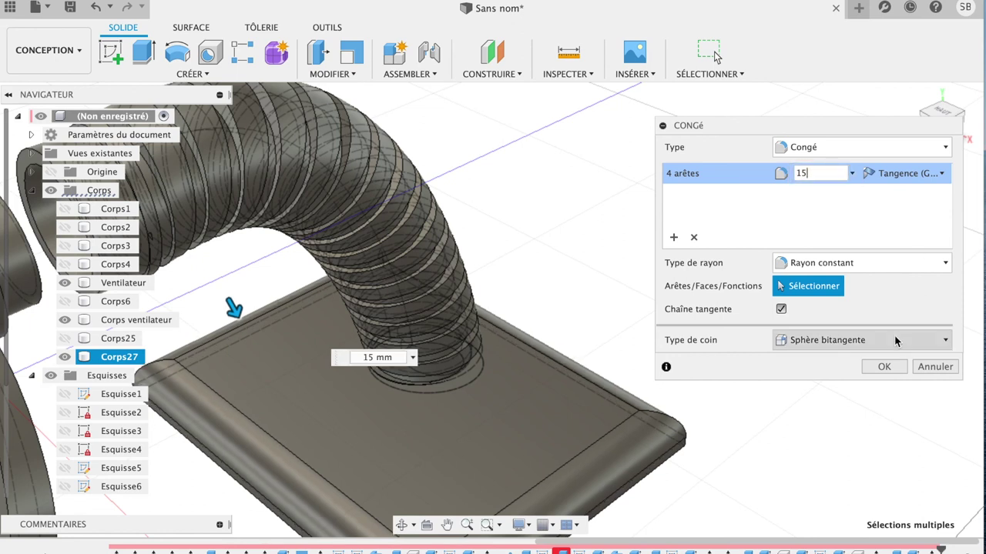
click(883, 368)
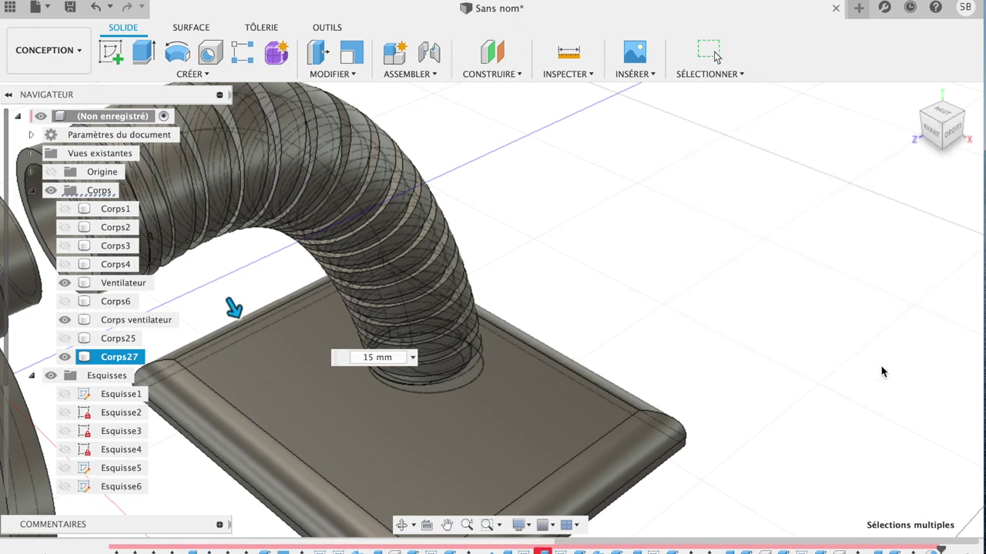
click(942, 136)
View the base plate from below and start a sketch on its bottom face
mouse_move(941, 128)
mouse_down()
mouse_move(927, 55)
mouse_move(936, 52)
mouse_up()
click(940, 136)
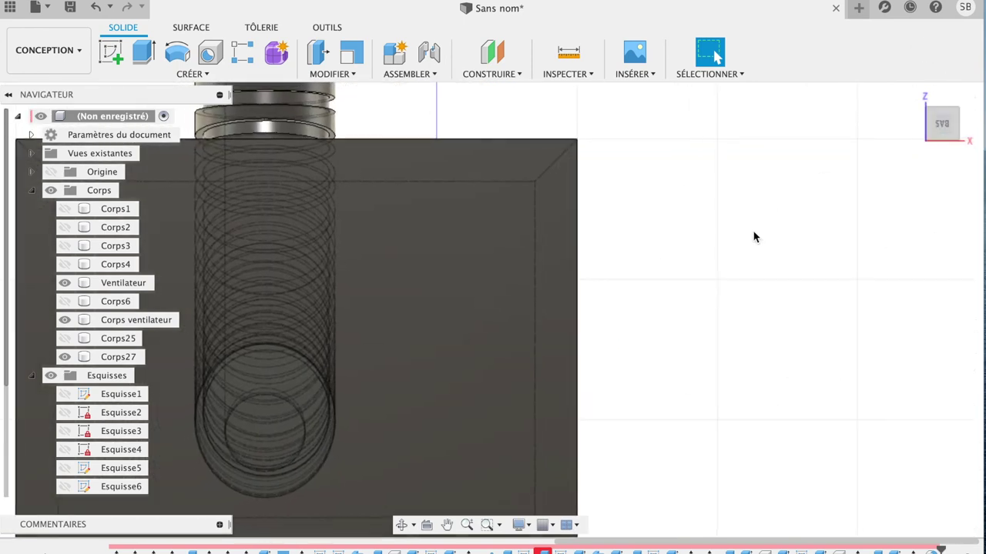
scroll(753, 231, up, 5)
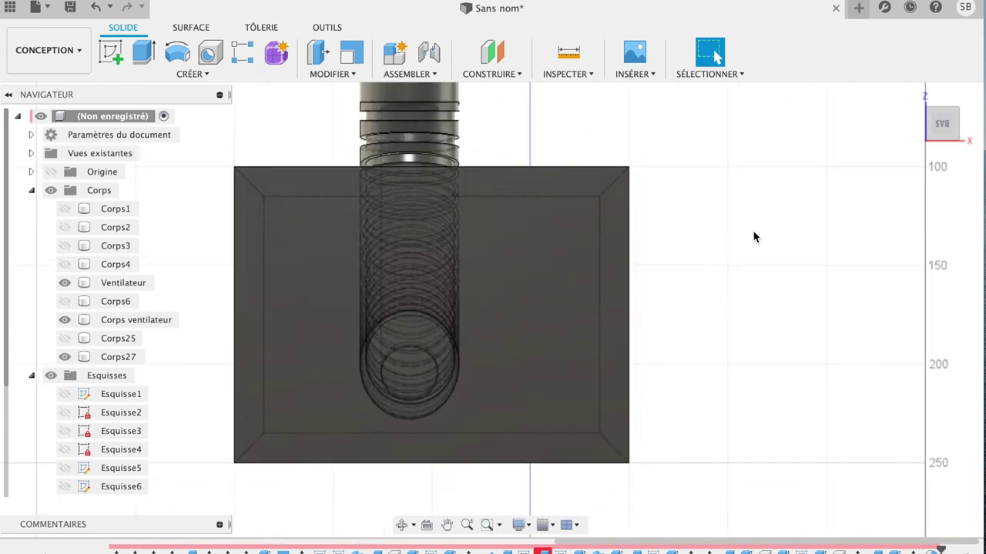
click(525, 439)
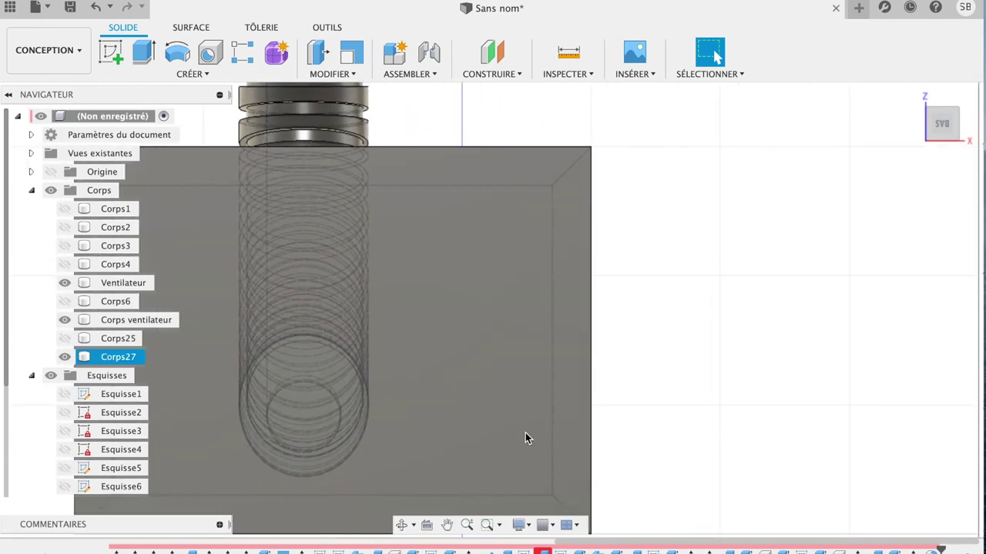
click(447, 524)
drag(468, 363, 653, 308)
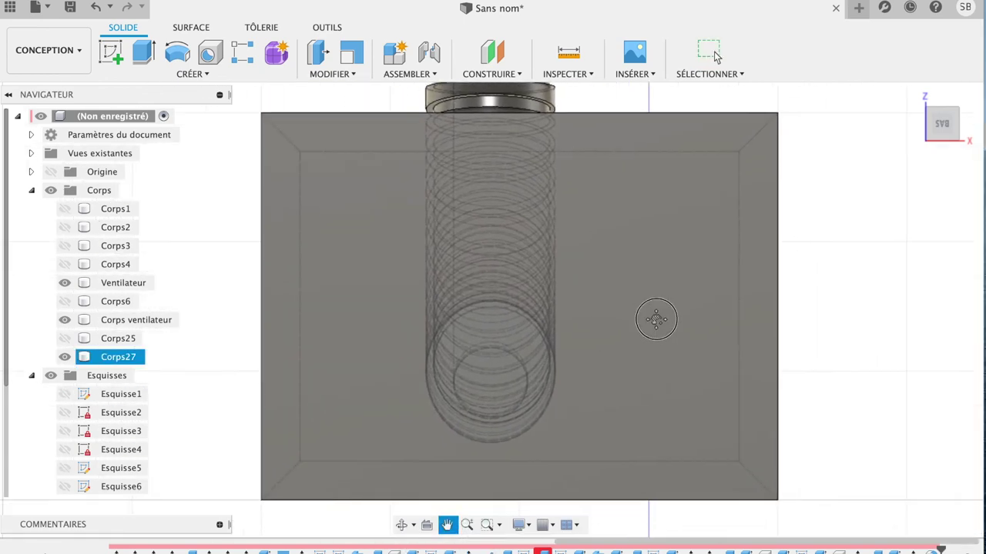
key(Escape)
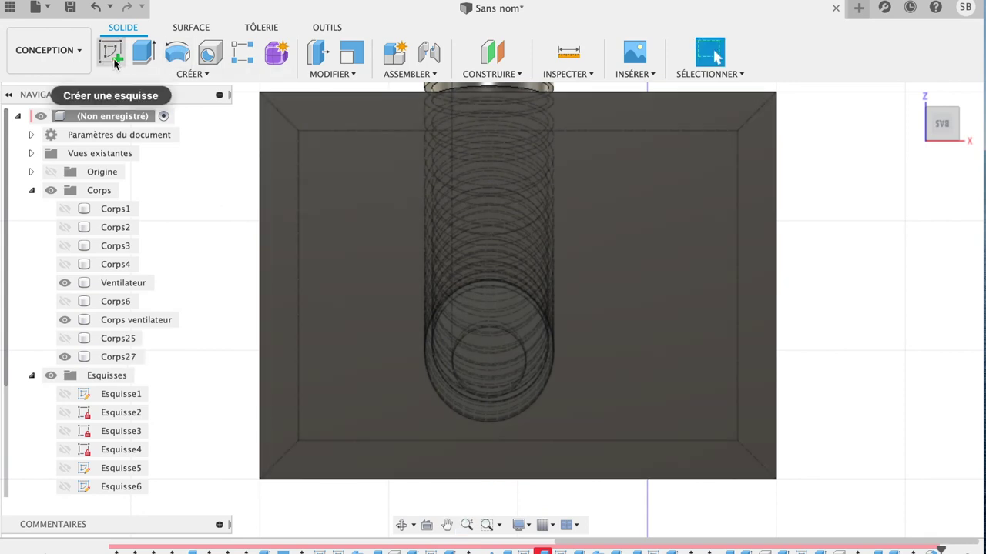
click(111, 51)
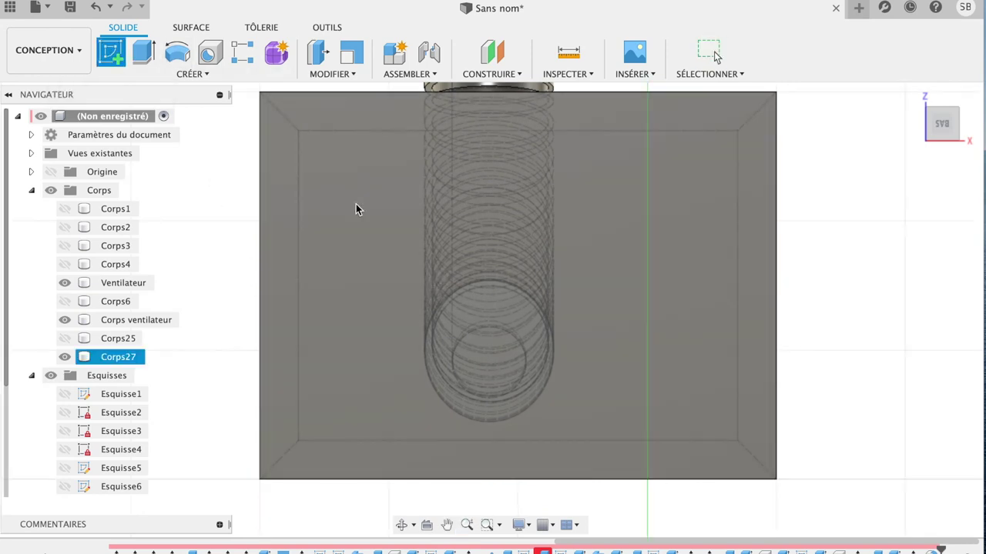
click(356, 204)
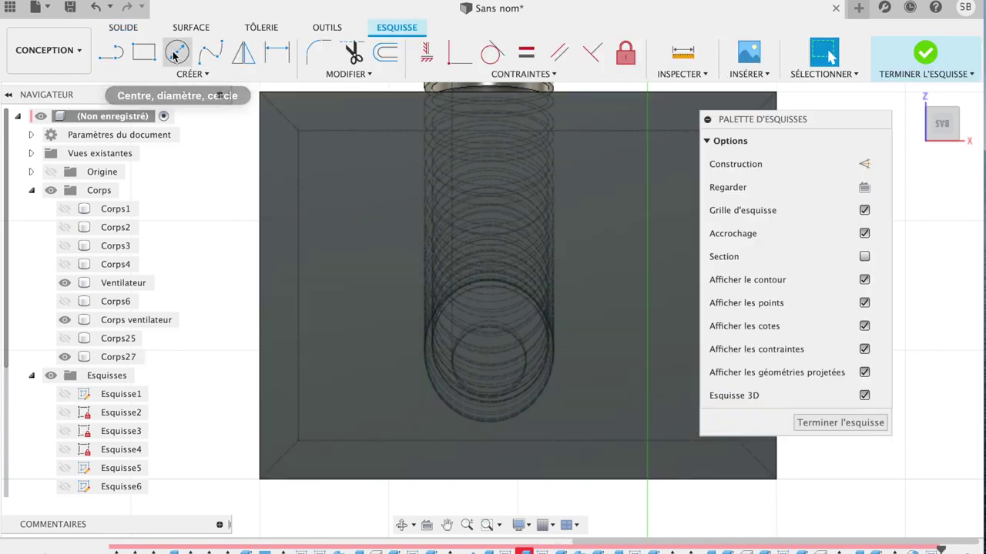
Draw a 20 mm diameter circle near a base corner and begin extruding it
click(177, 52)
click(301, 133)
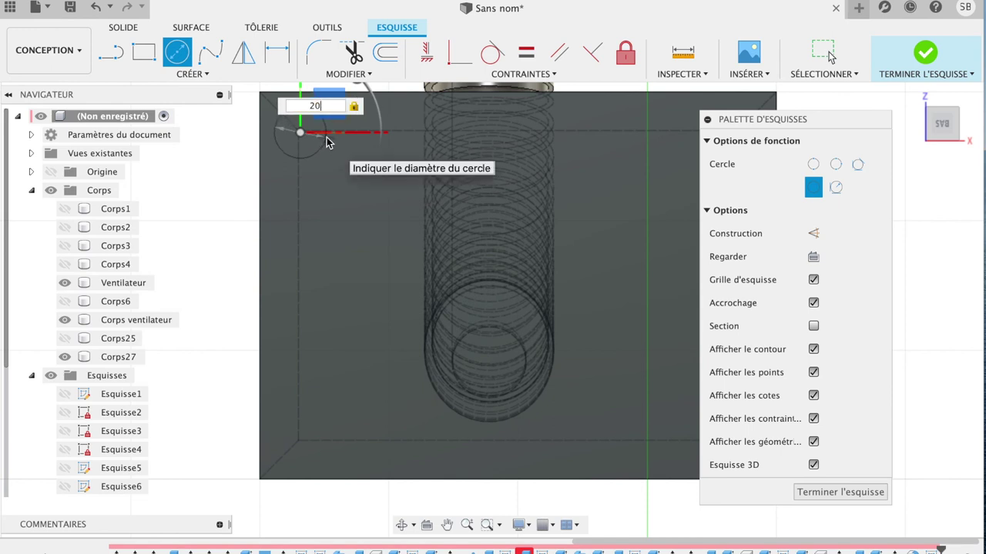
key(Return)
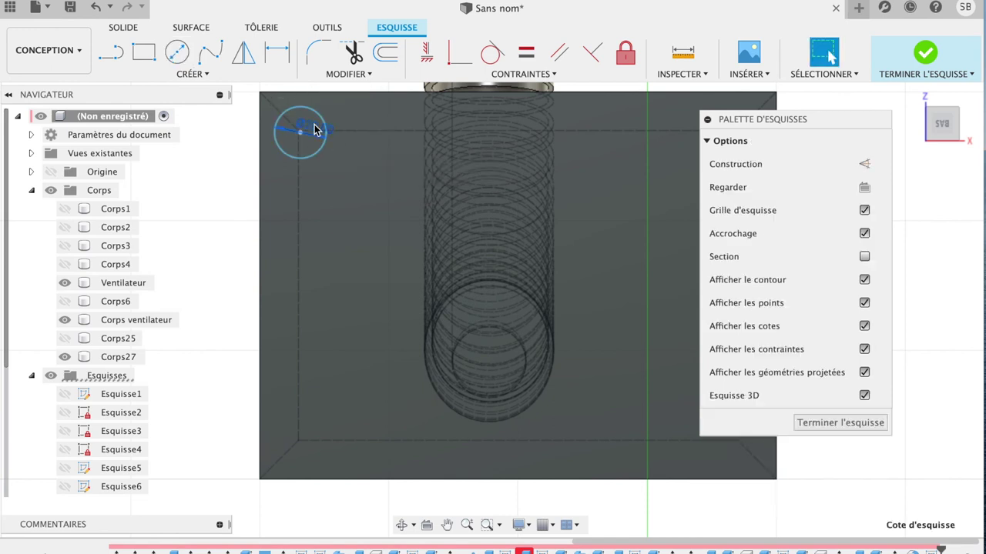
click(307, 154)
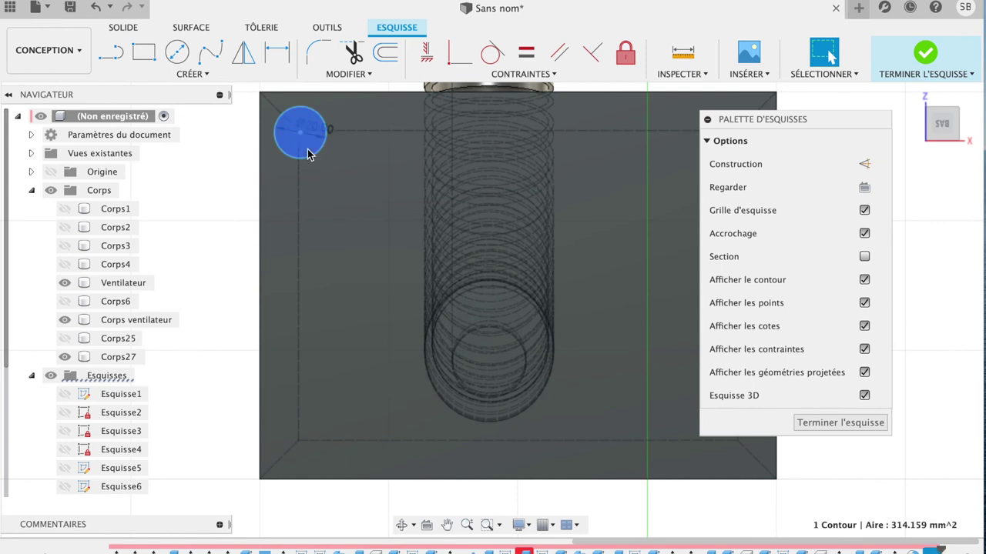
key(e)
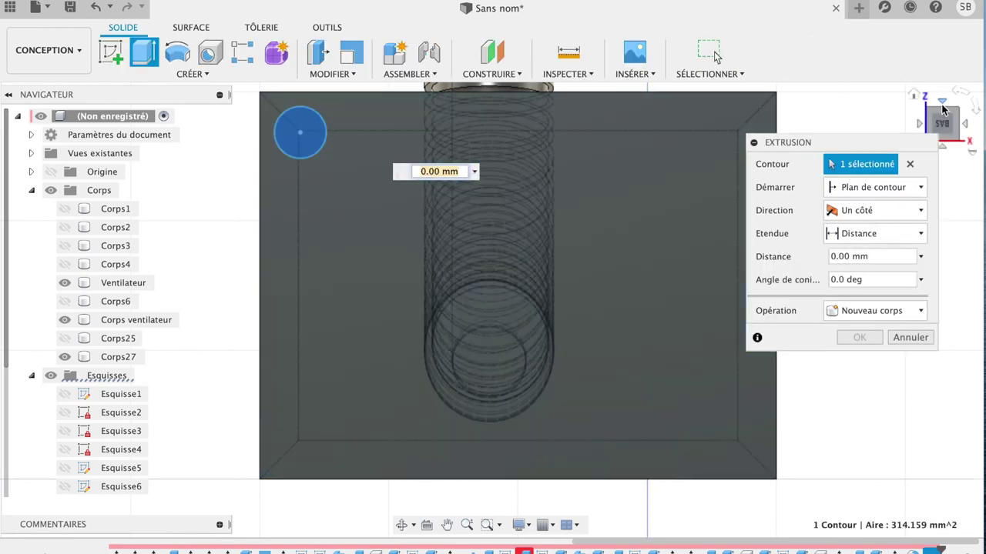
Extrude the circle 5 mm as a new body, Corps29, forming the first foot
mouse_move(942, 125)
mouse_down()
mouse_move(934, 131)
mouse_move(950, 136)
mouse_move(918, 168)
mouse_up()
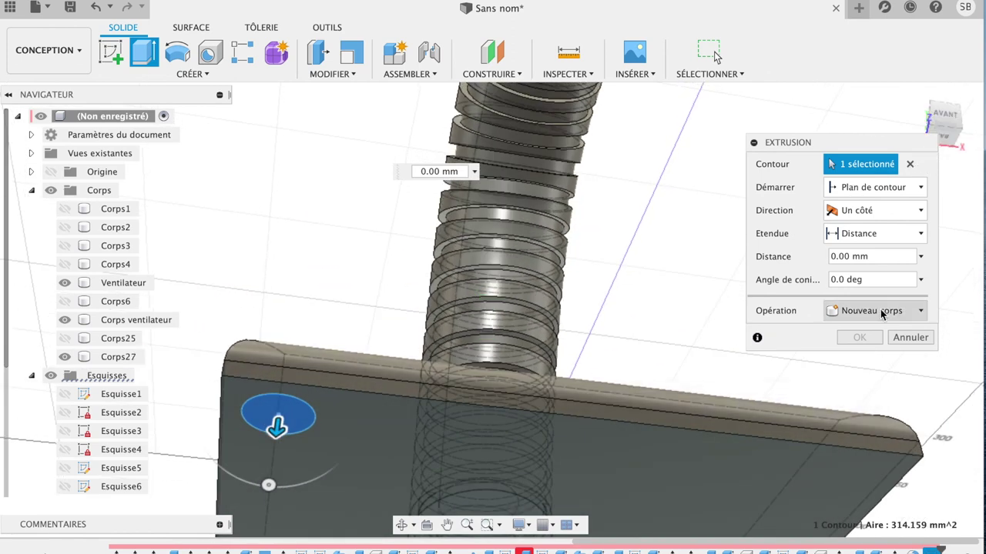
click(921, 257)
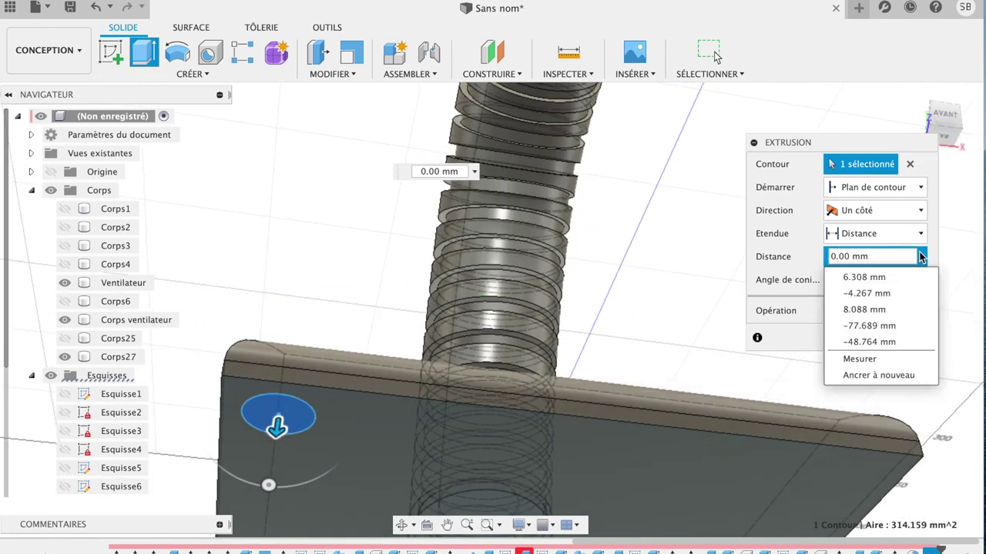
click(894, 256)
text(5)
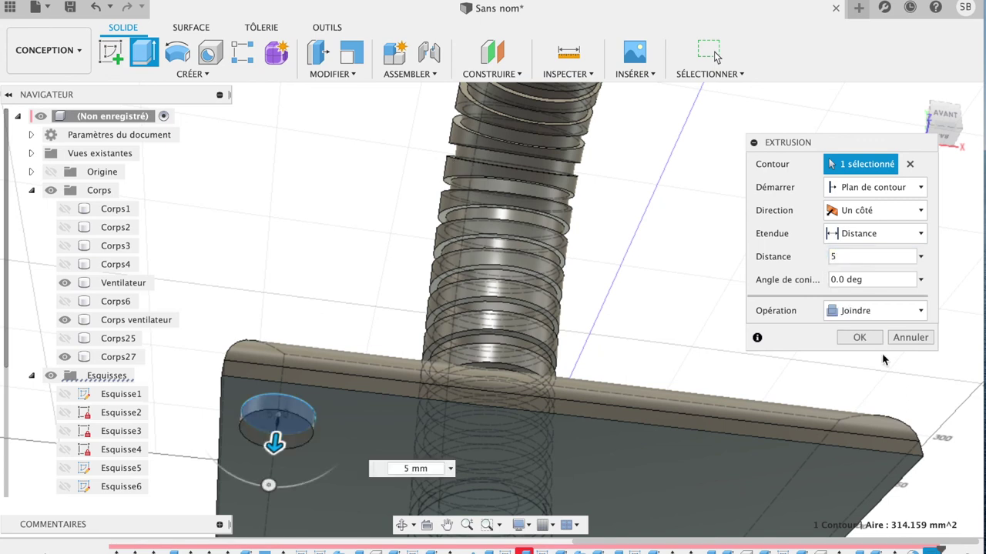
click(886, 312)
click(860, 381)
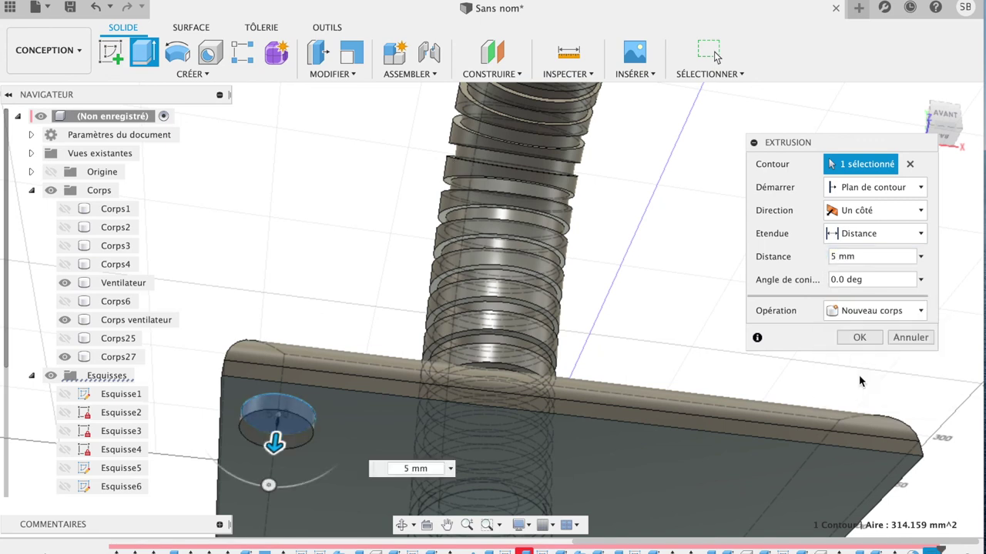
click(858, 338)
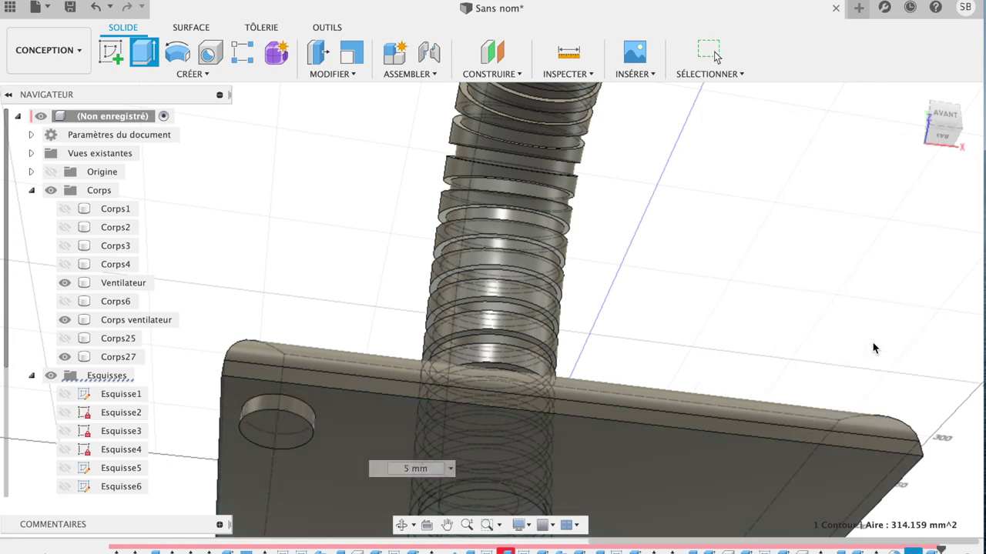
click(944, 140)
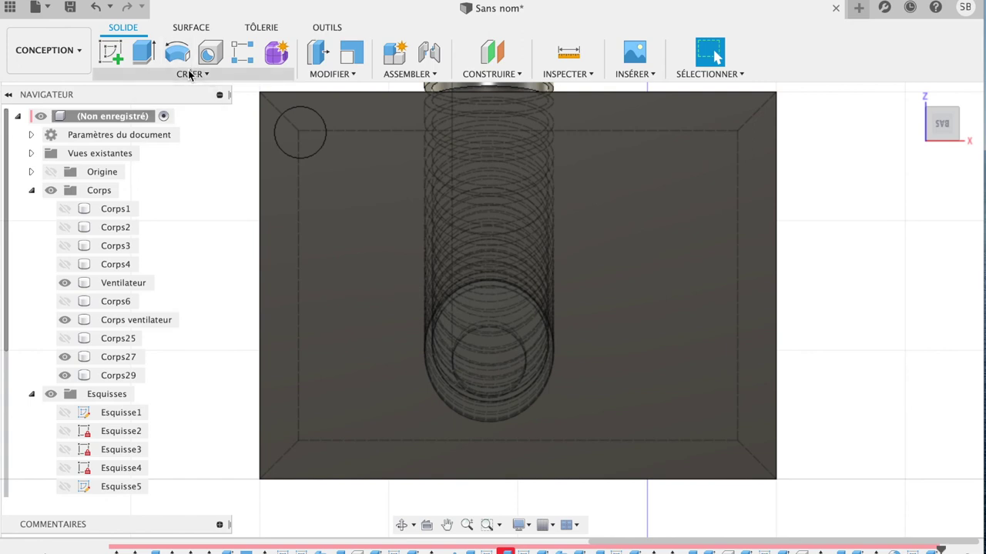
Start a rectangular pattern of the Corps29 foot along the plate's top edge
click(193, 74)
mouse_move(126, 386)
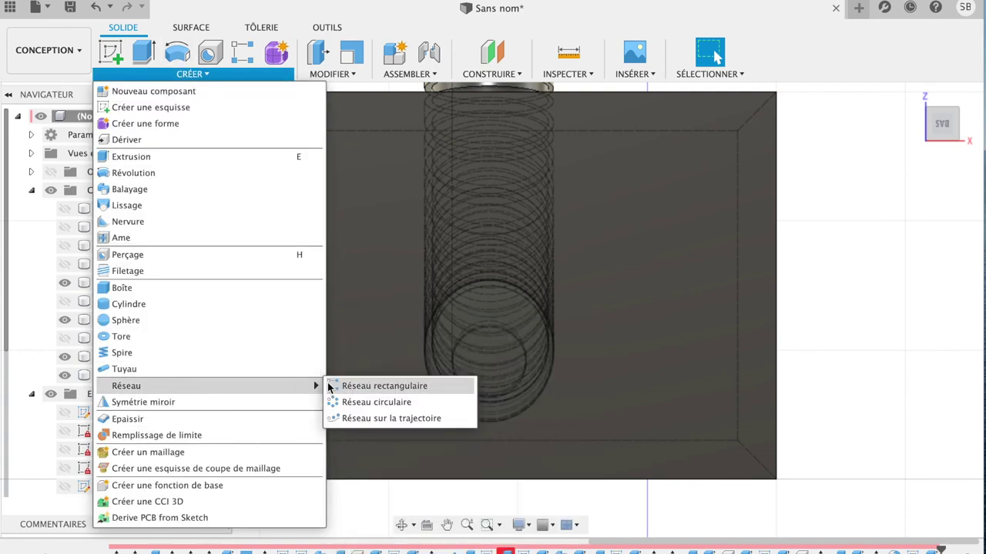
click(369, 386)
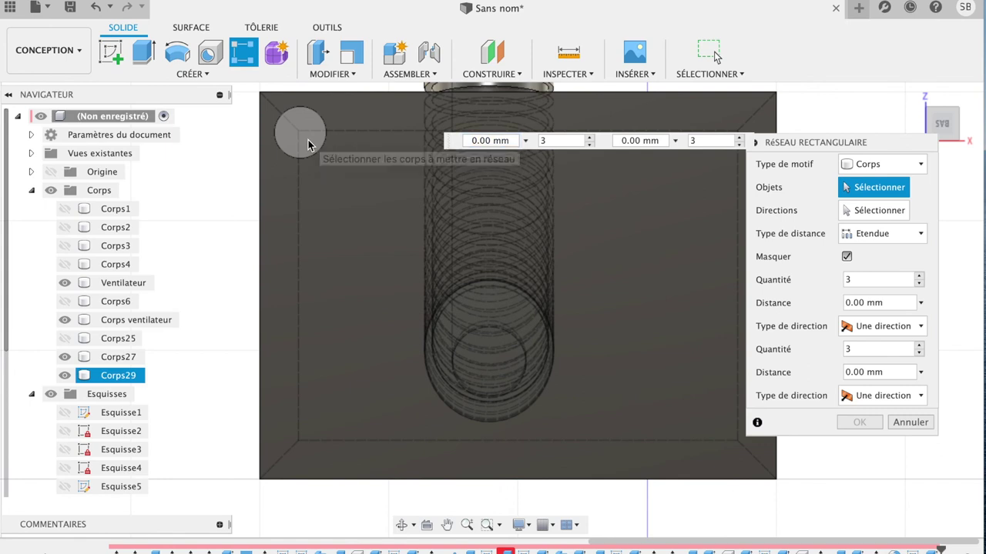
click(308, 143)
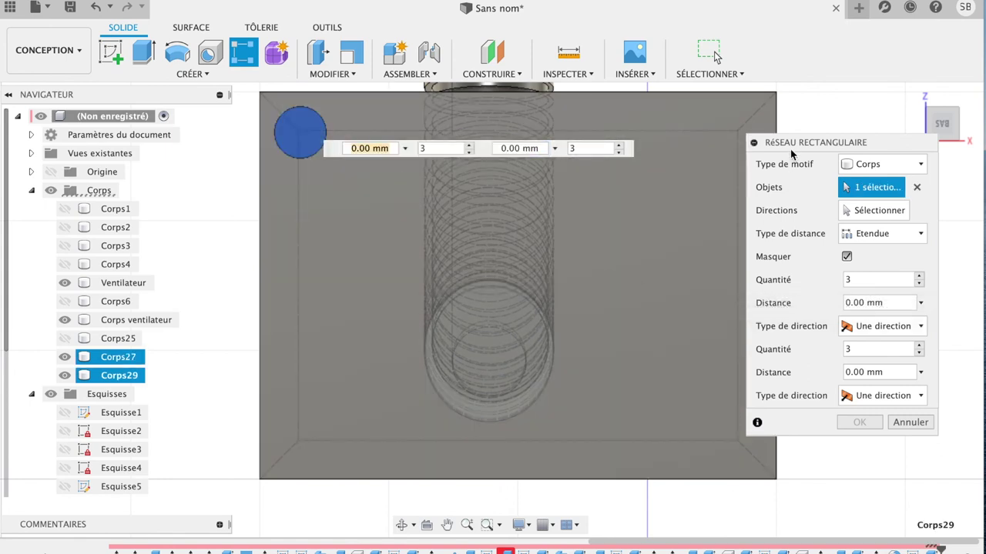
drag(793, 145, 835, 179)
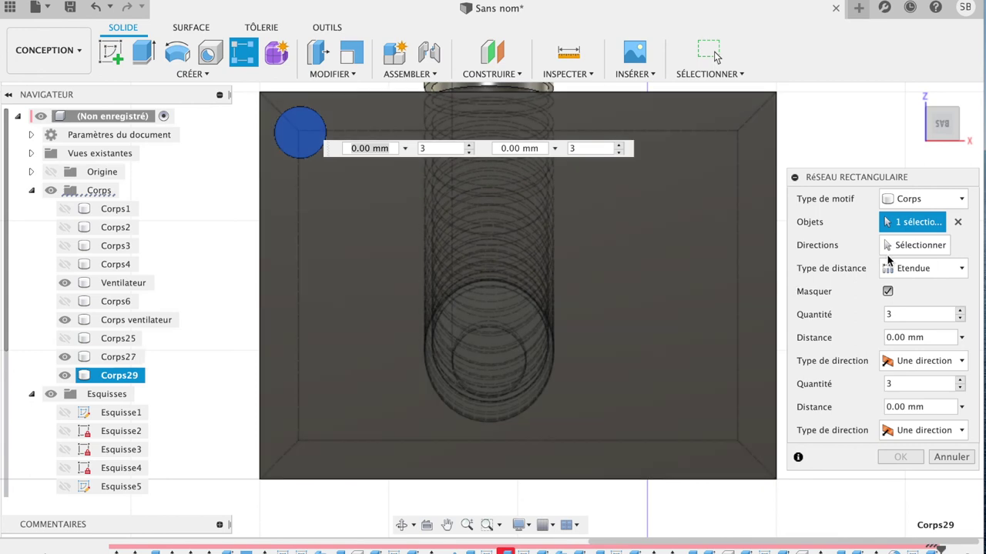
click(890, 249)
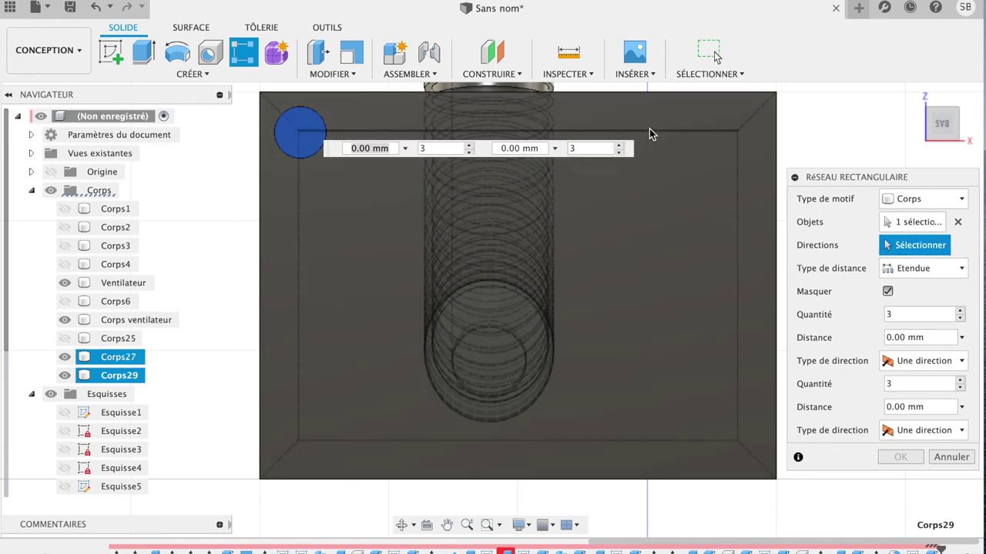
click(649, 128)
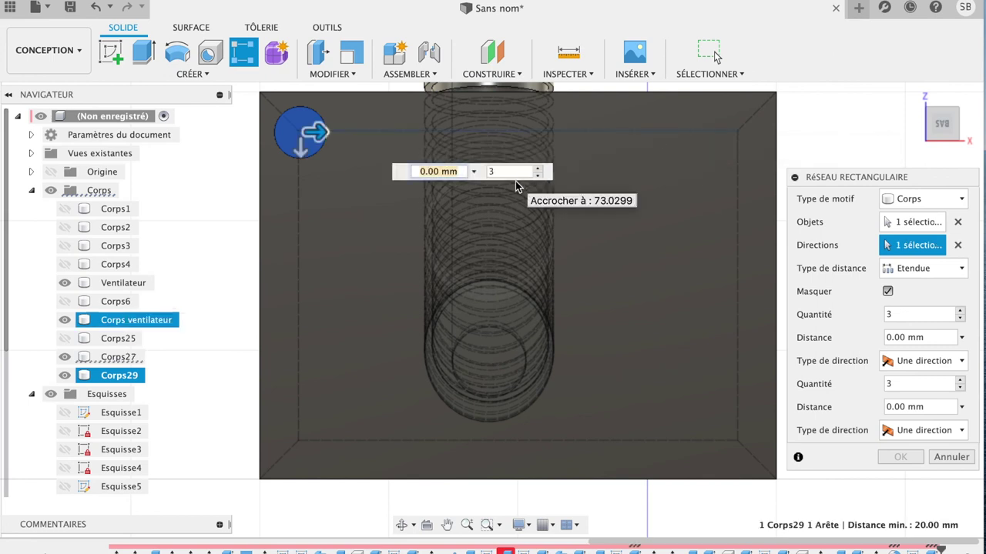
Spread the foot copies to the four corners, removing the three middle instances
drag(322, 133, 759, 127)
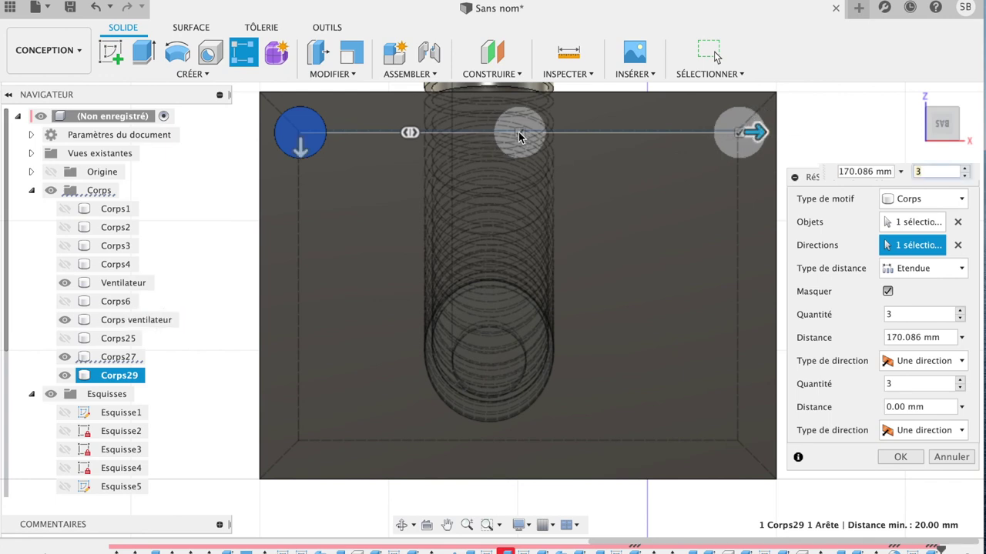
mouse_move(300, 152)
mouse_down()
mouse_move(310, 371)
mouse_move(302, 457)
mouse_up()
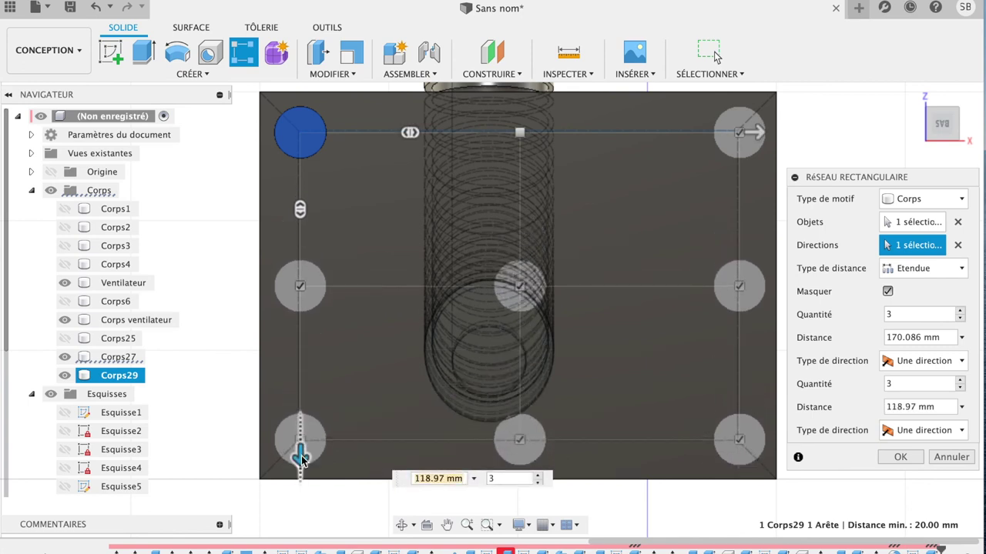
click(520, 289)
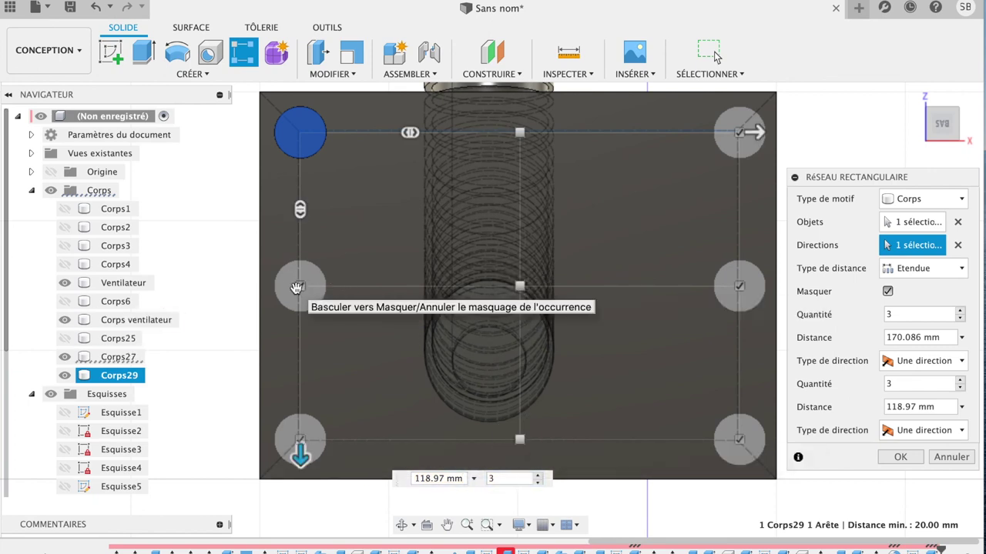
click(298, 287)
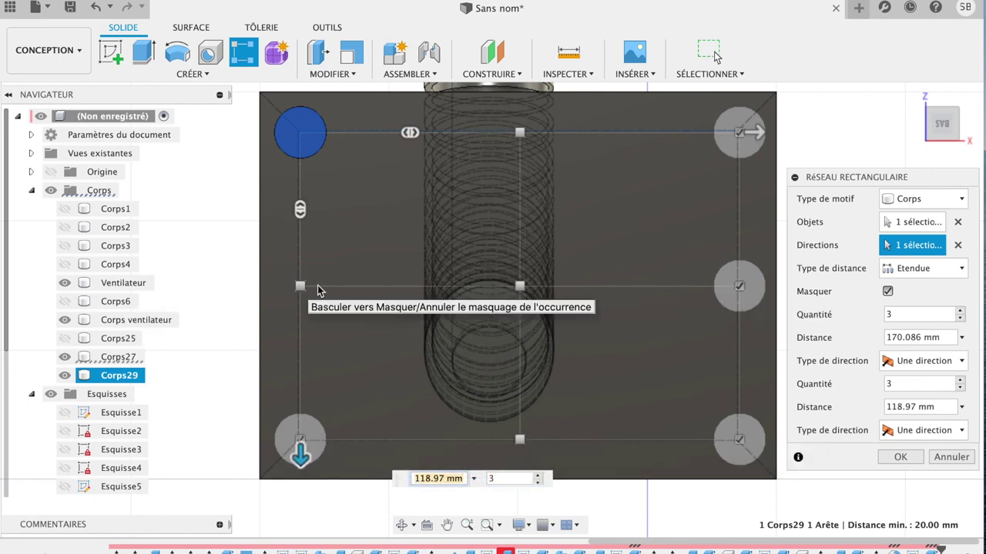
click(740, 291)
click(902, 457)
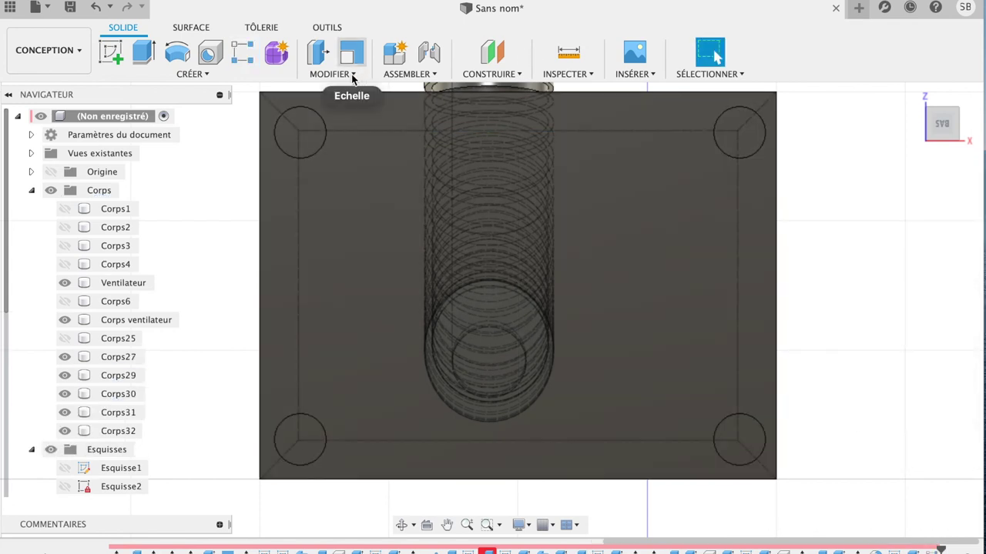
click(351, 74)
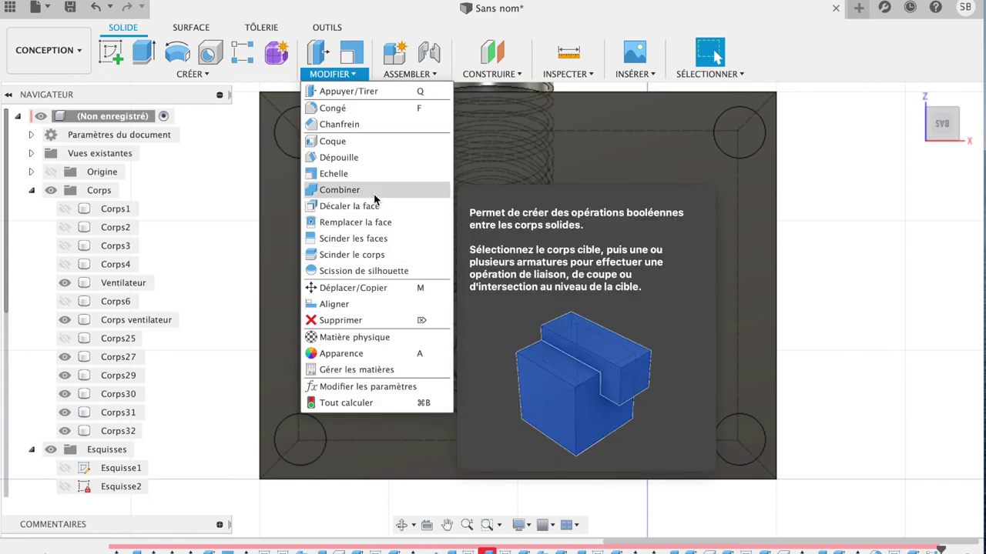
Combine with Join, using the top-left foot as target and the other feet as tools
click(373, 190)
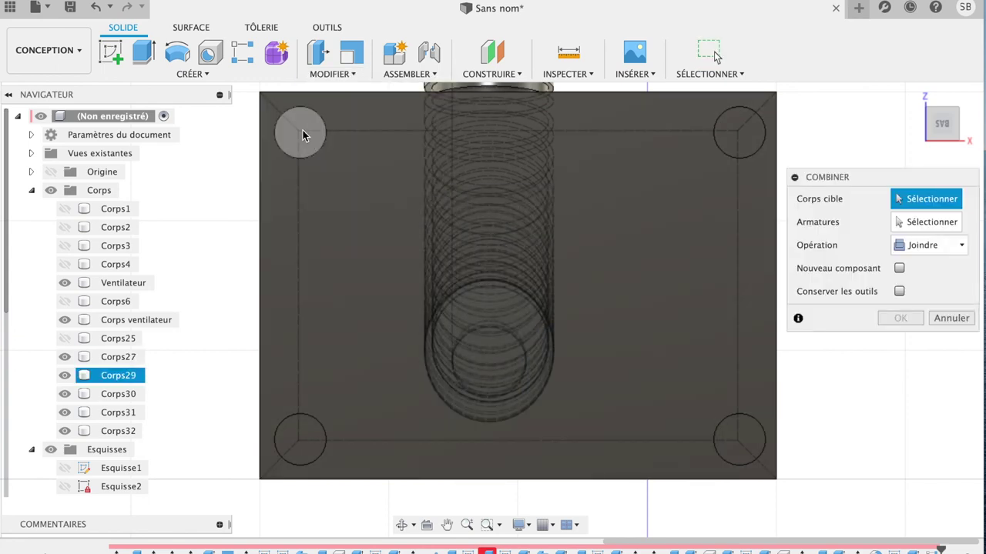
click(301, 134)
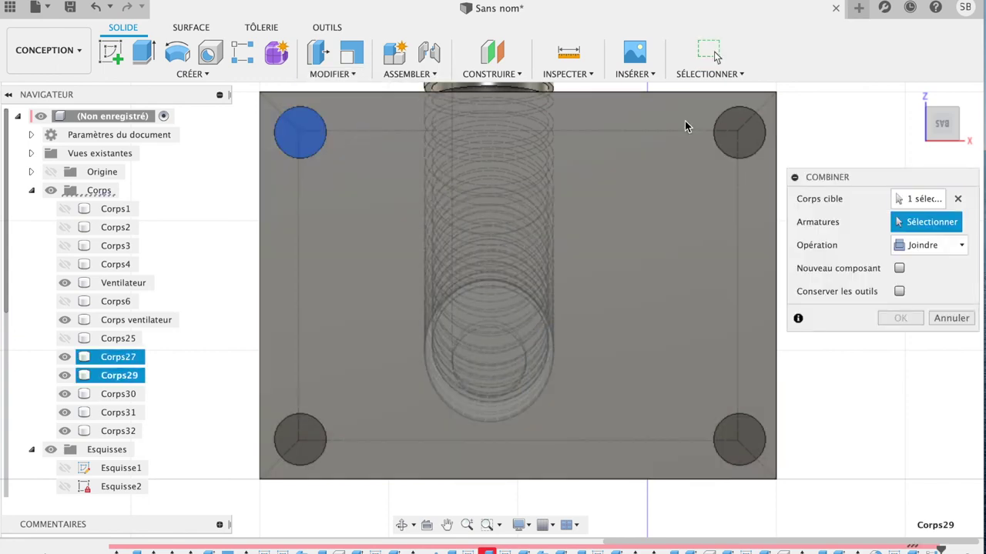
click(739, 135)
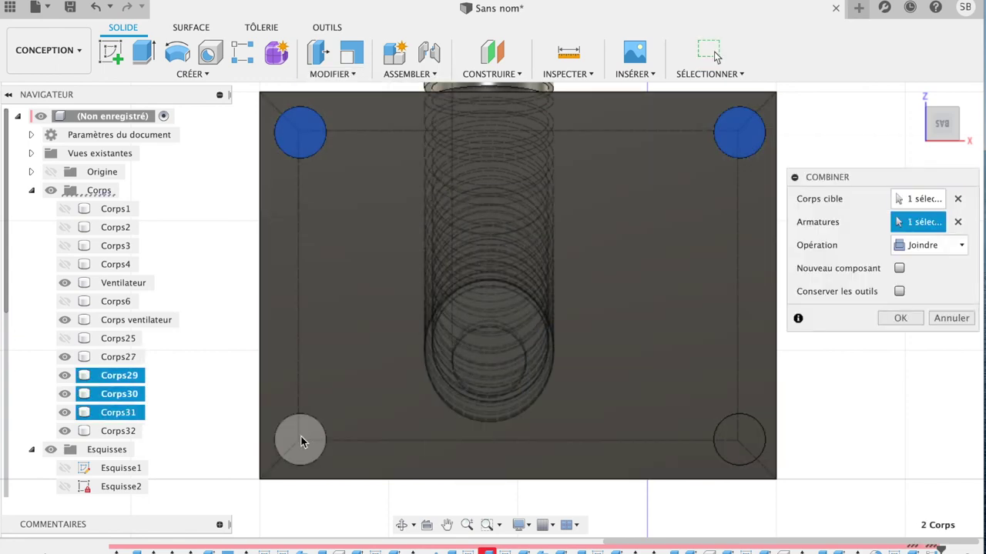
click(301, 436)
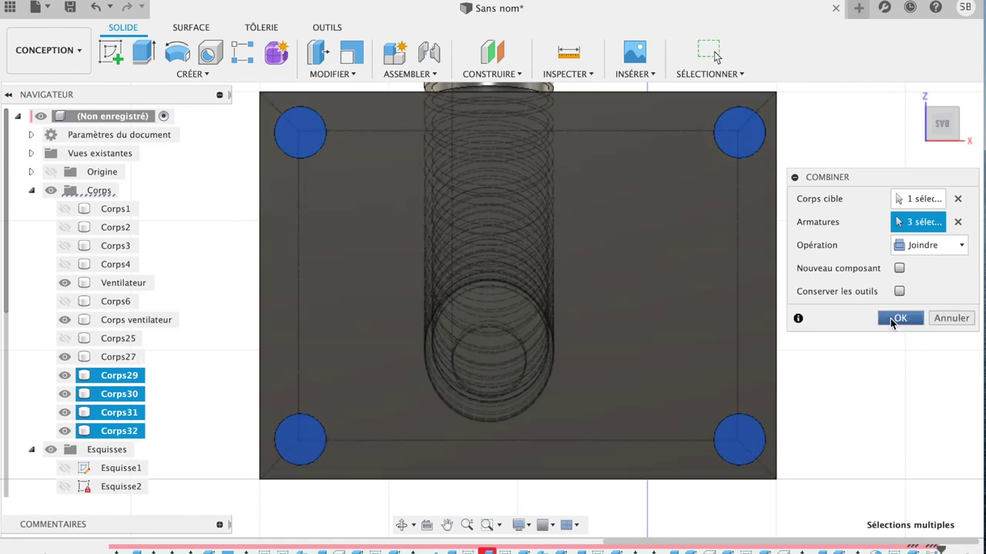
click(892, 318)
mouse_move(941, 124)
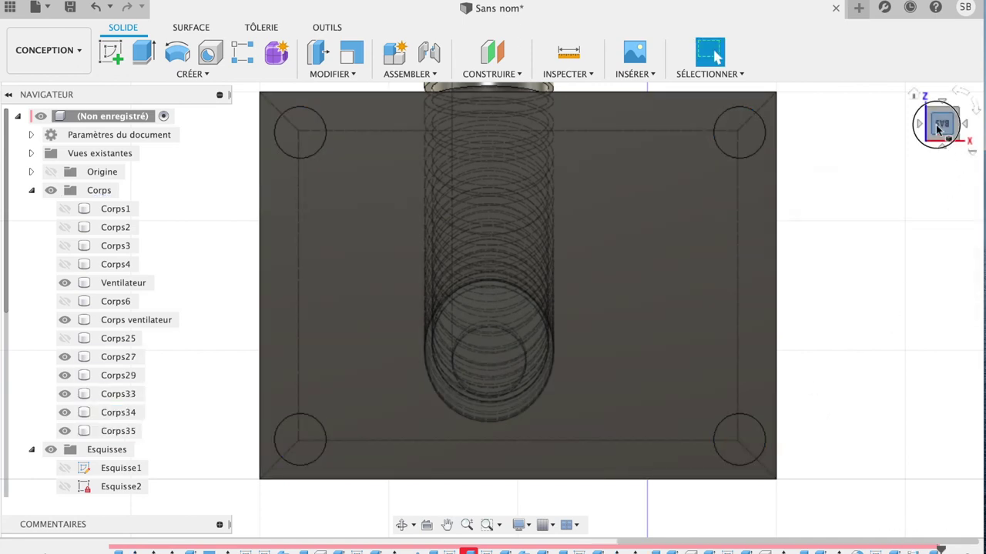
Orbit around the bent hose, then return to the home isometric view
drag(938, 129, 841, 215)
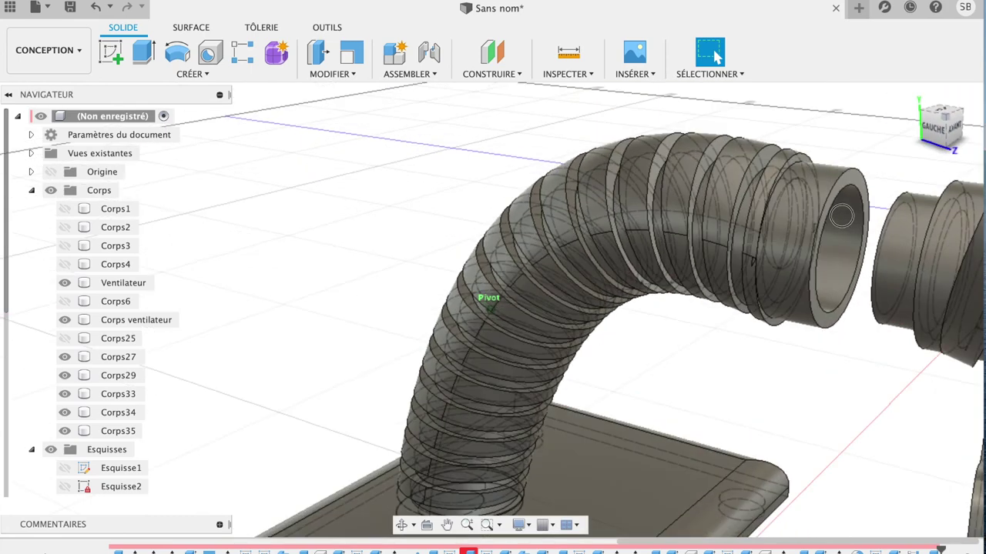
shift+middle_drag(841, 216, 864, 159)
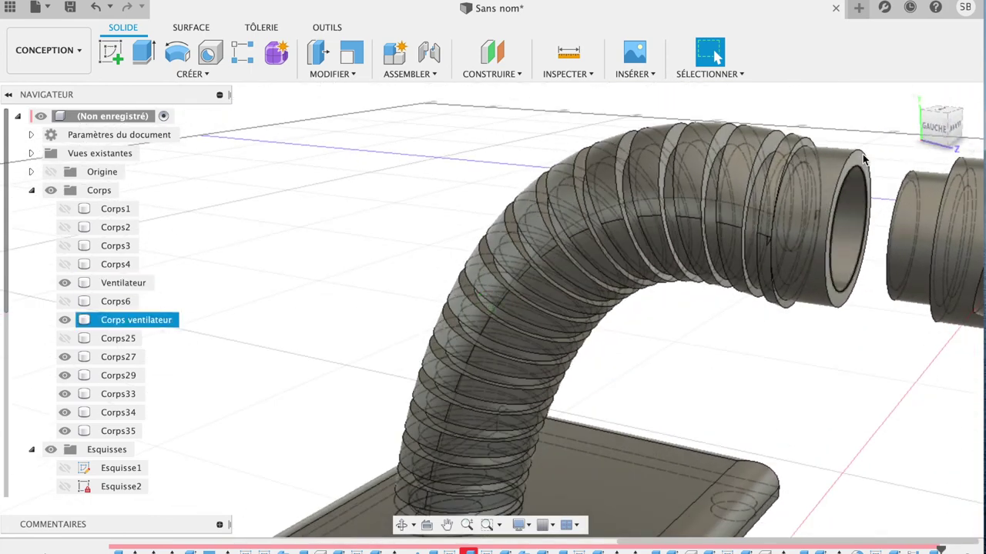
click(913, 94)
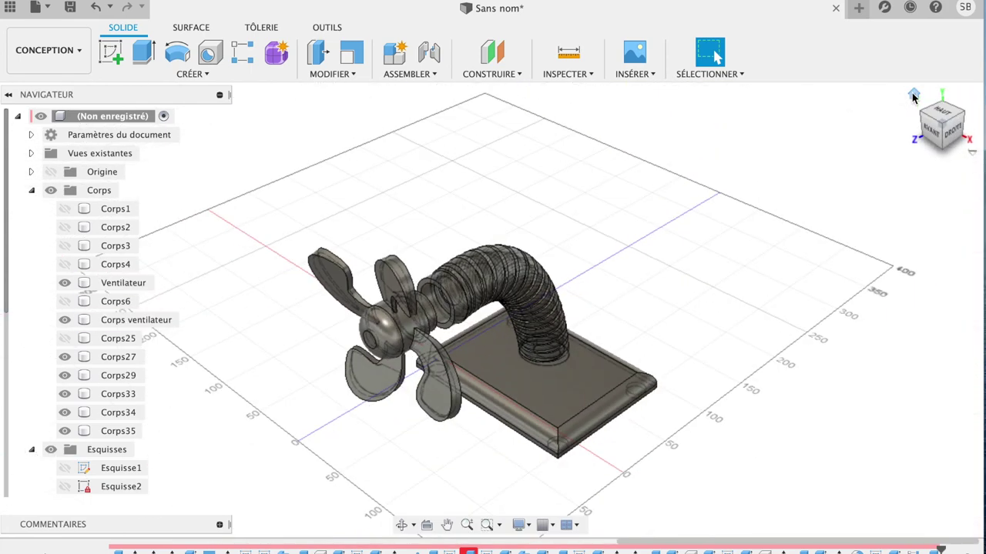